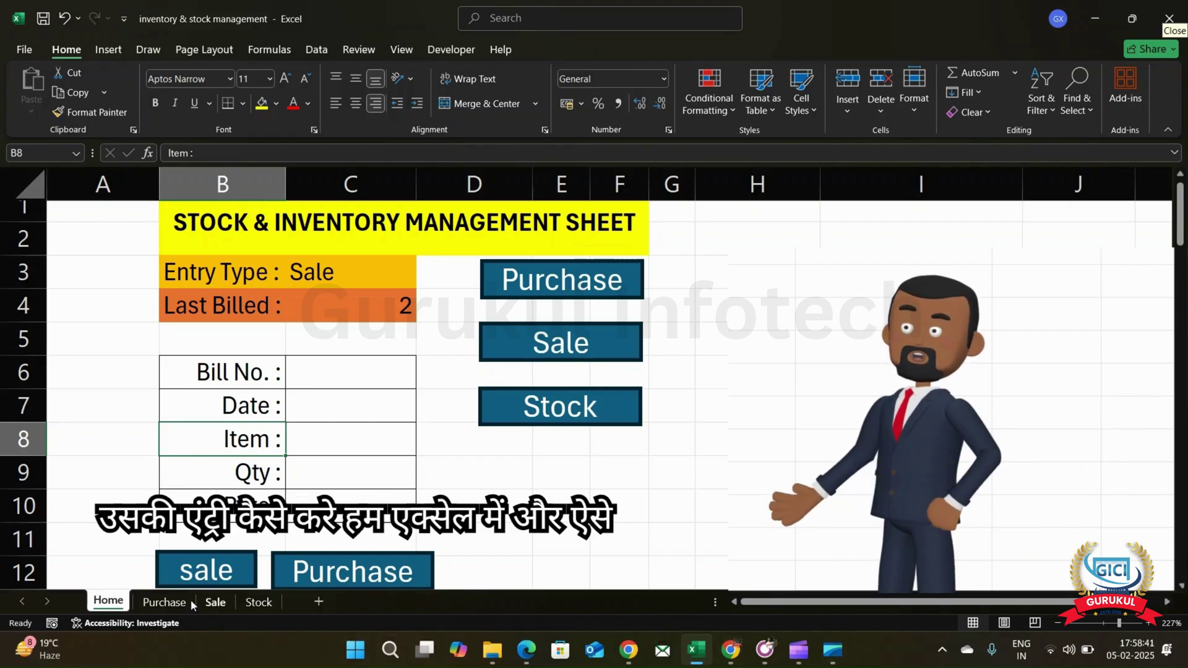
- Review the Purchase, Sale and Stock sheets of the finished inventory workbook, ending back on the Home sheet
click(172, 602)
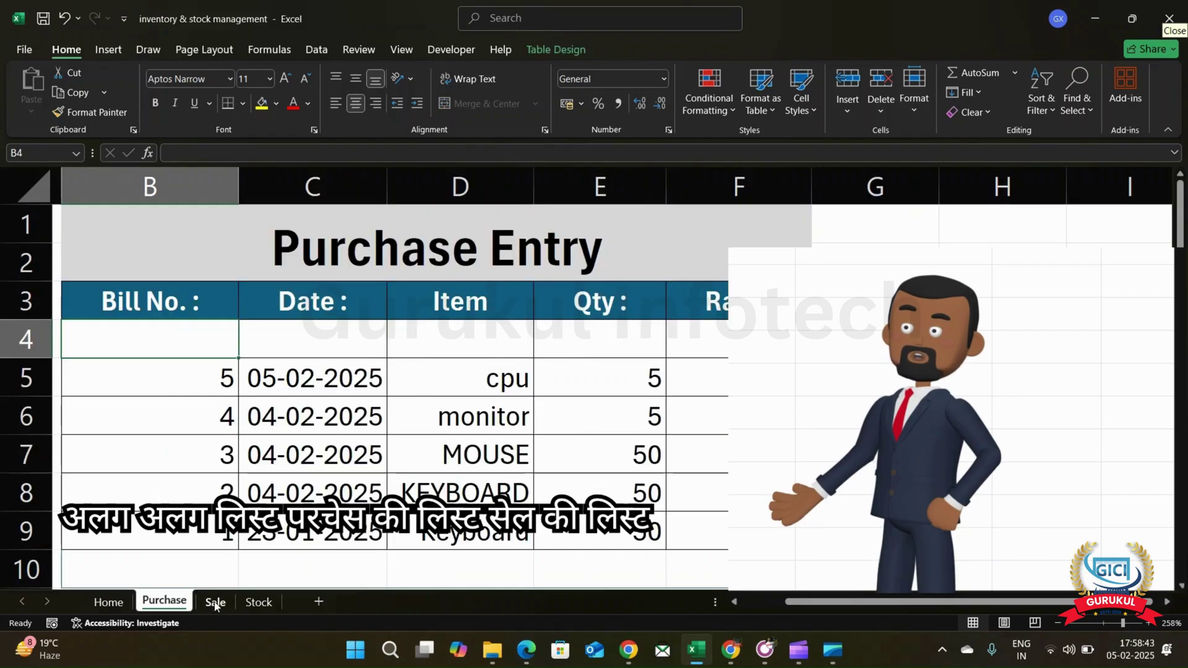
click(215, 602)
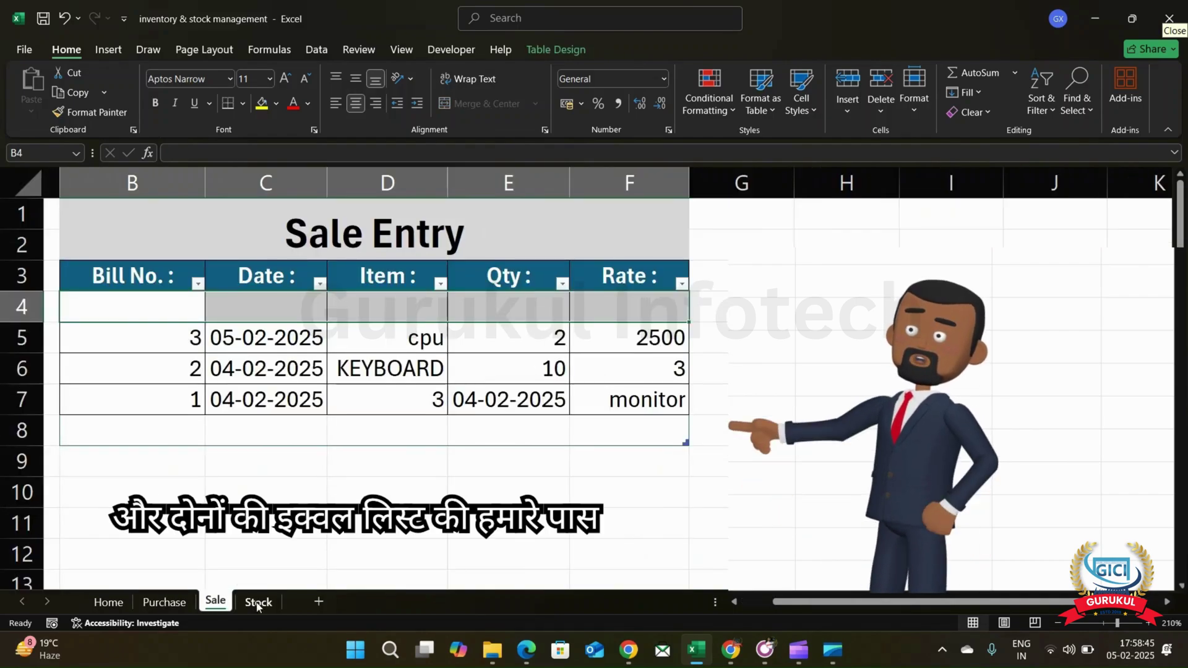
click(258, 602)
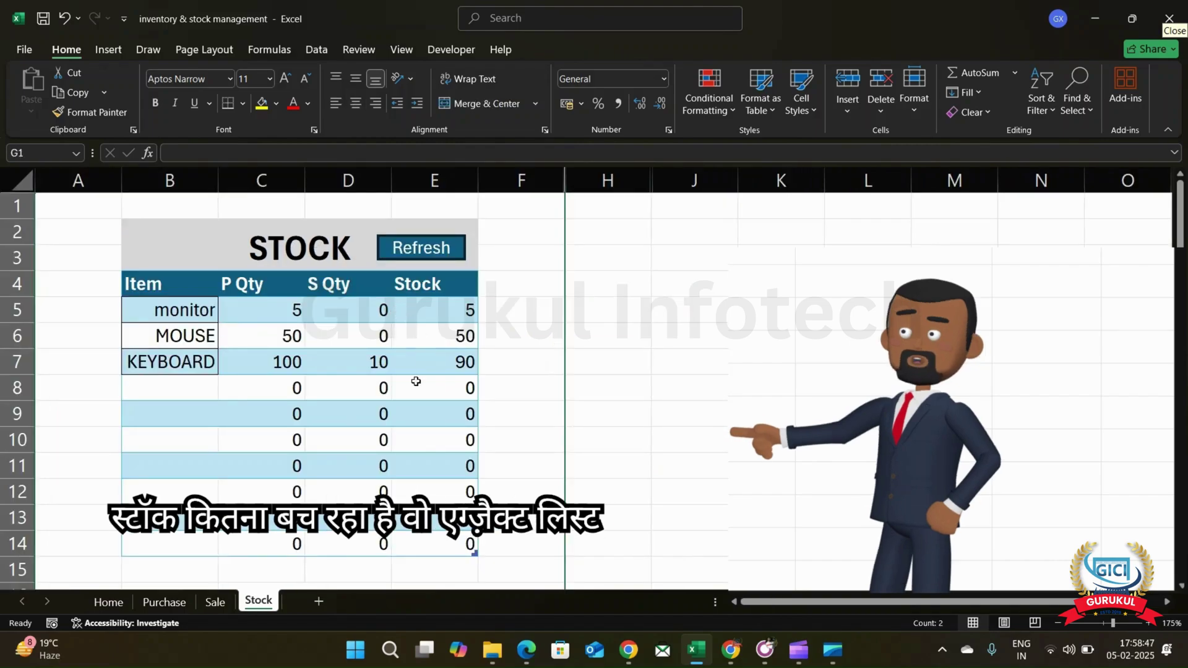
click(398, 398)
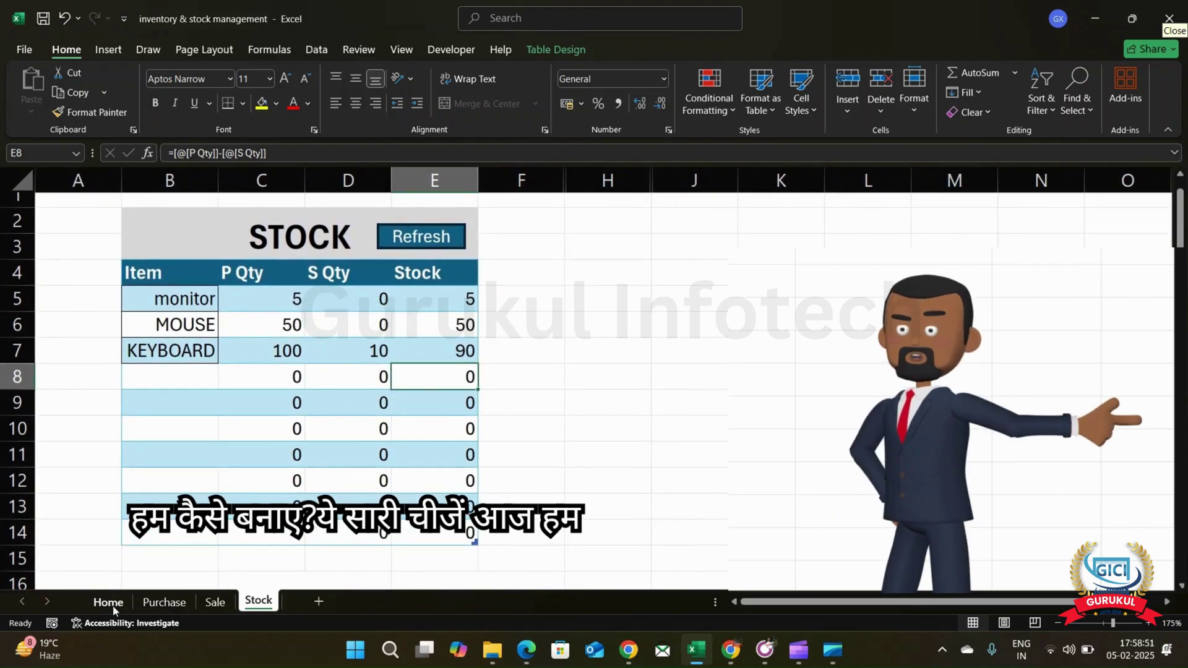
click(109, 602)
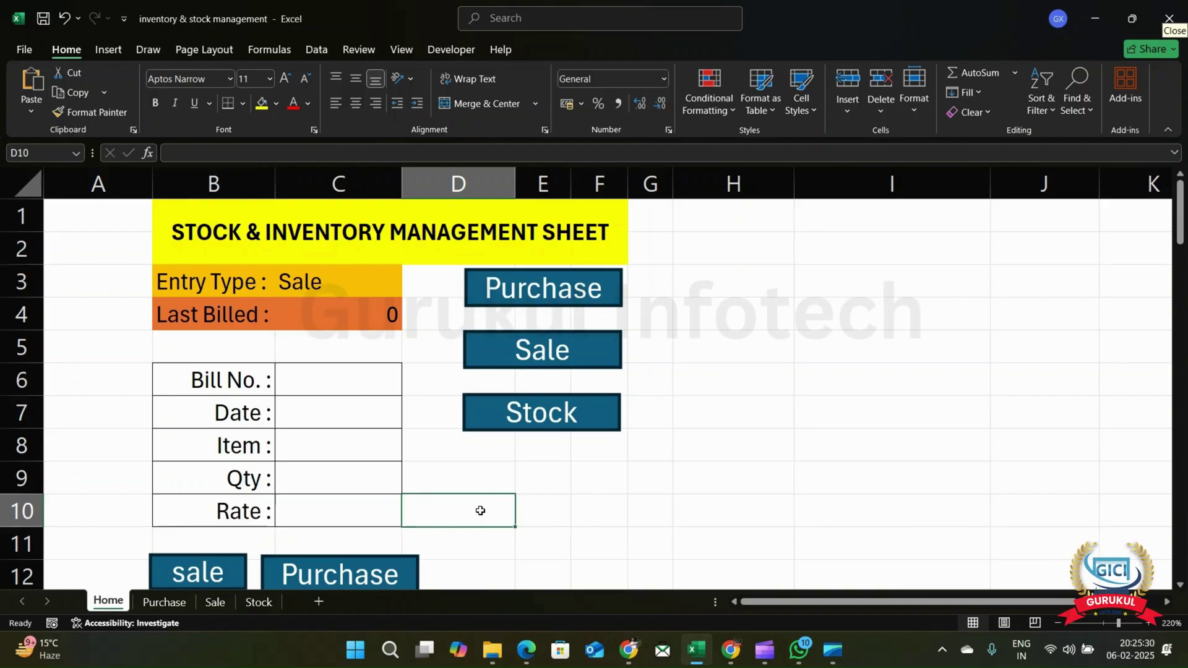
- Create a new blank workbook with two worksheets named Home and Purchase
key(ctrl+n)
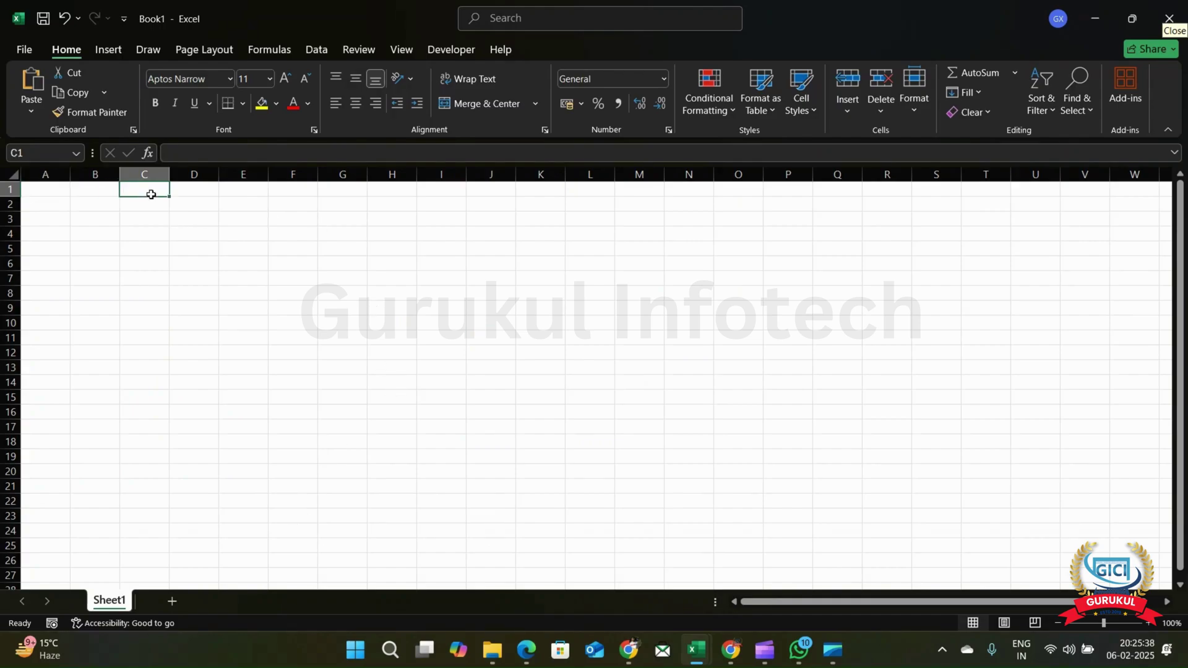
click(151, 193)
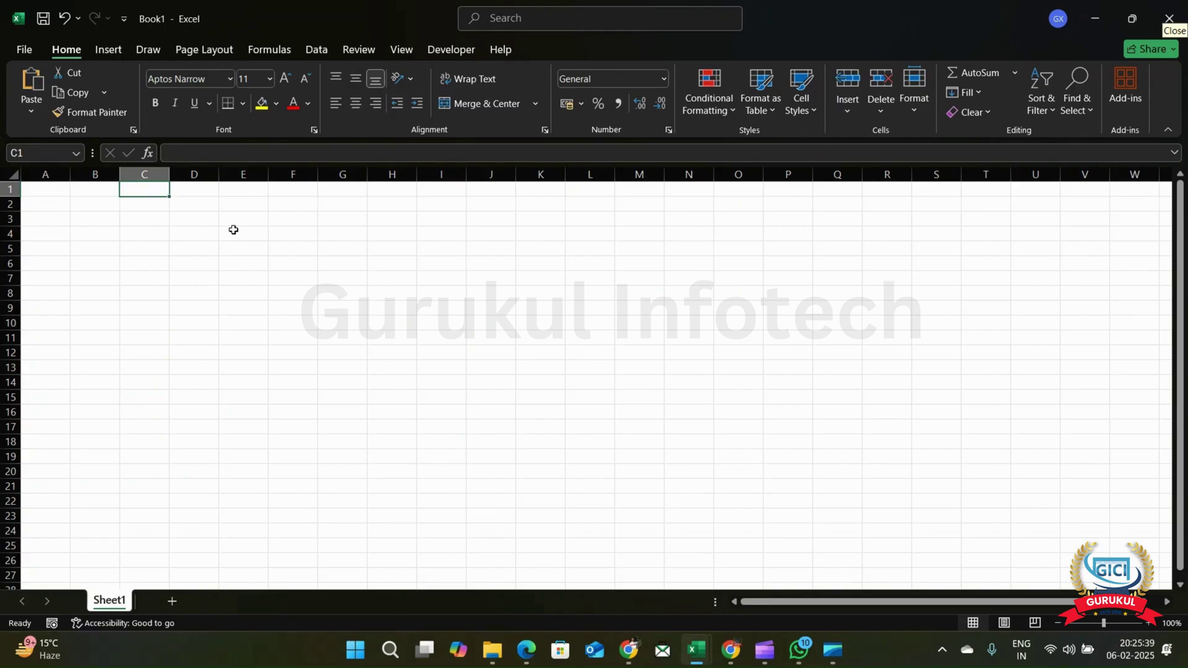
click(172, 602)
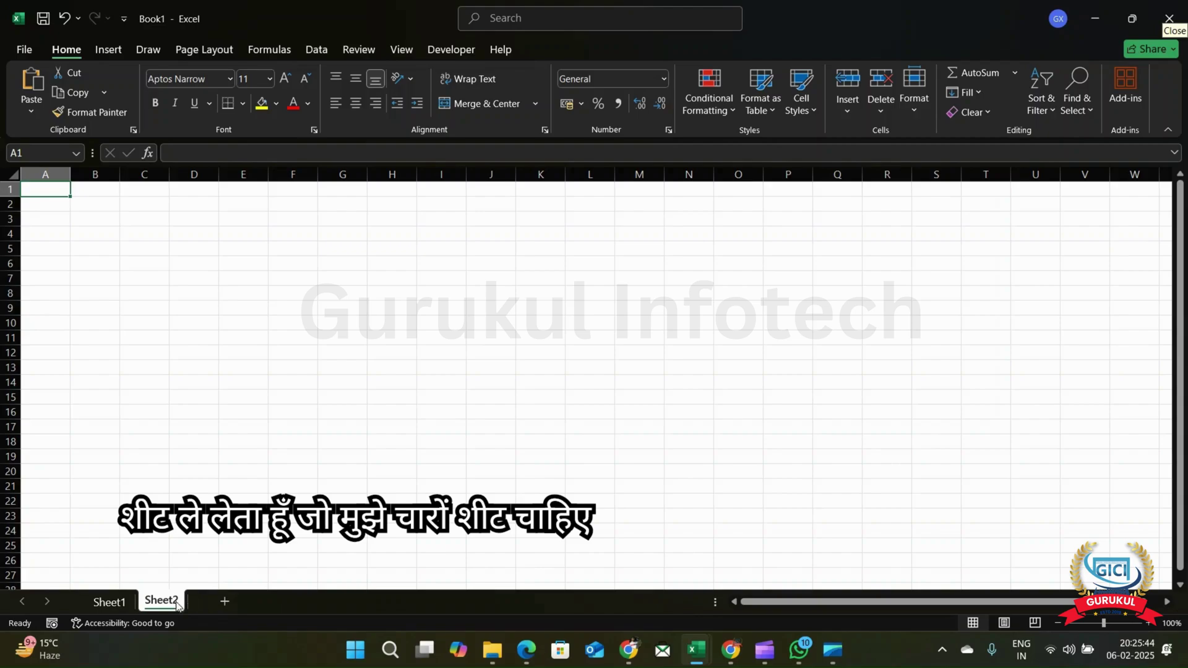
double_click(111, 602)
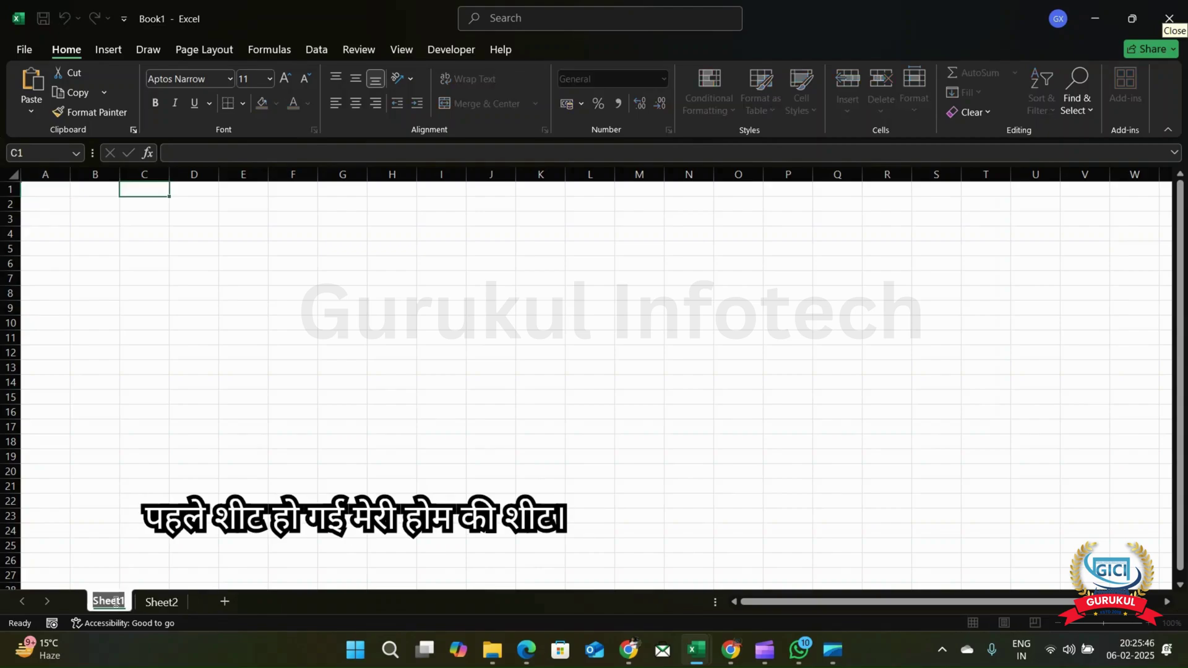
text(Home)
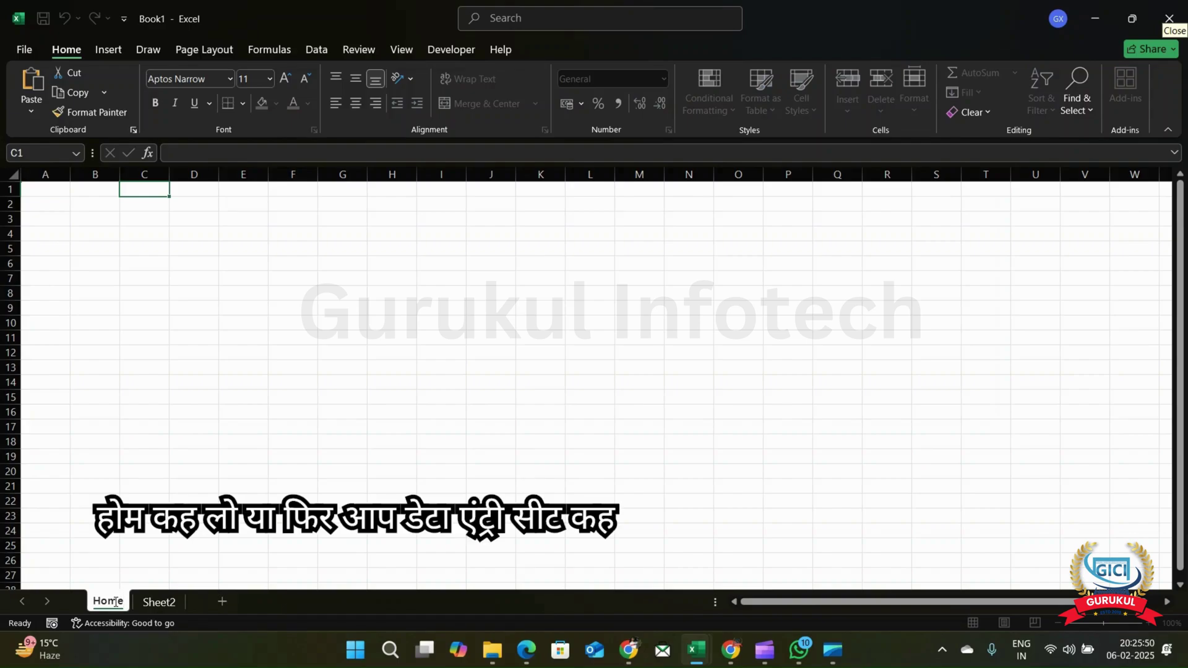
double_click(156, 600)
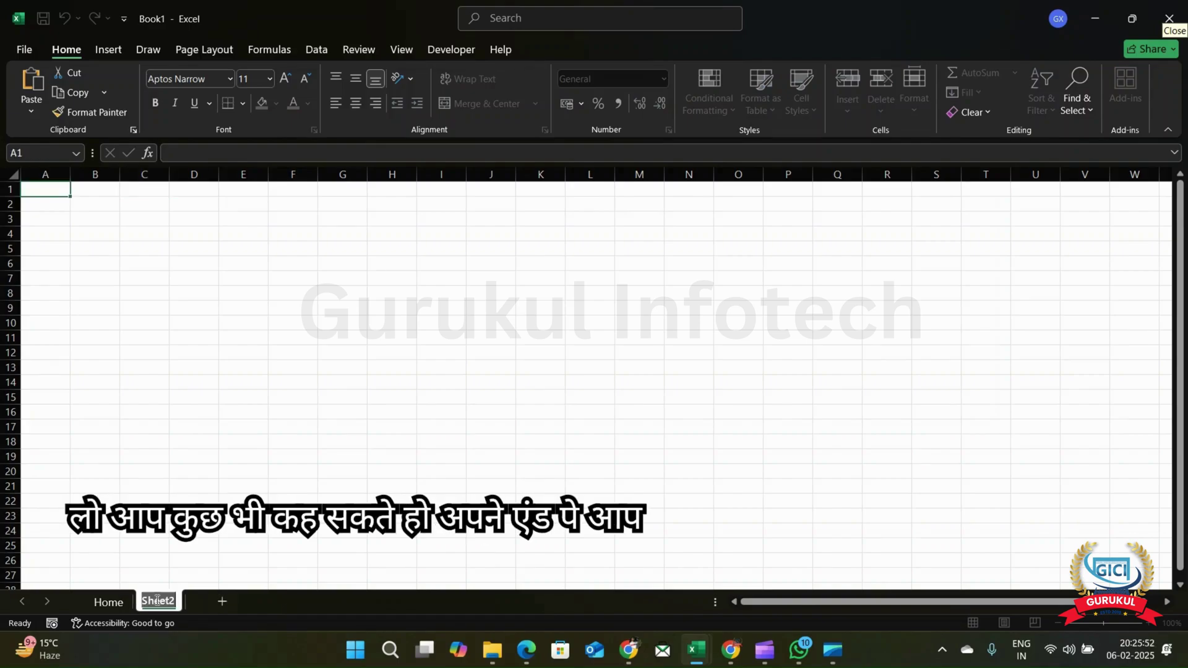
text(Purchase)
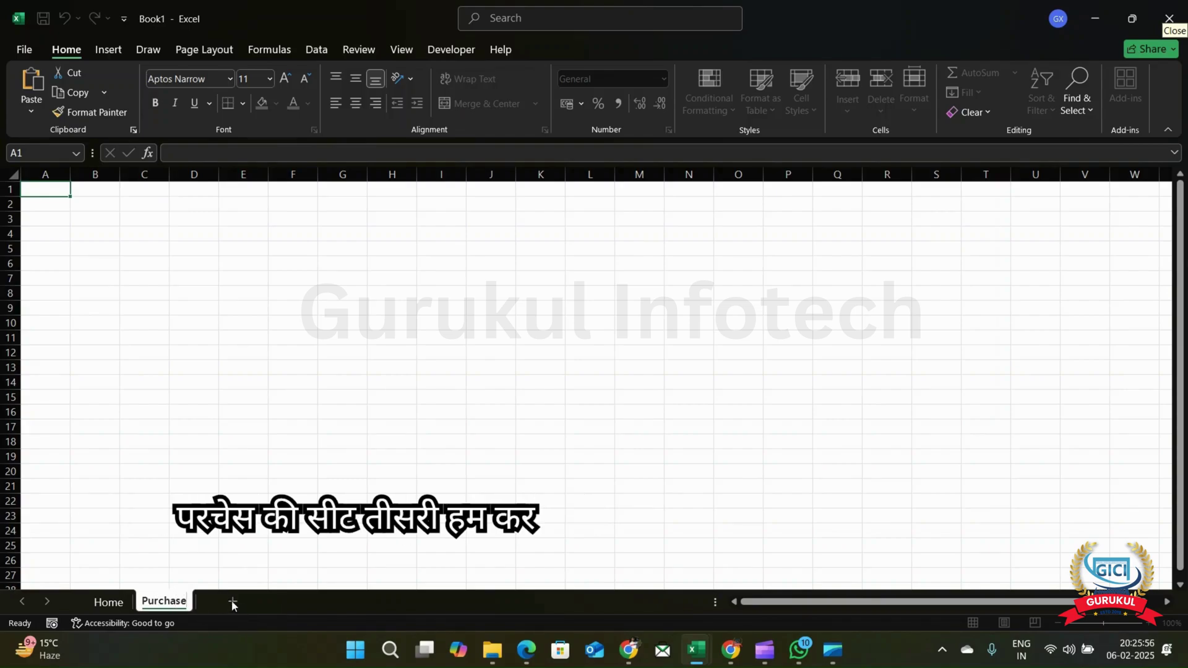
- Add two more worksheets after Purchase and name them Sale and Stock
click(229, 601)
double_click(229, 600)
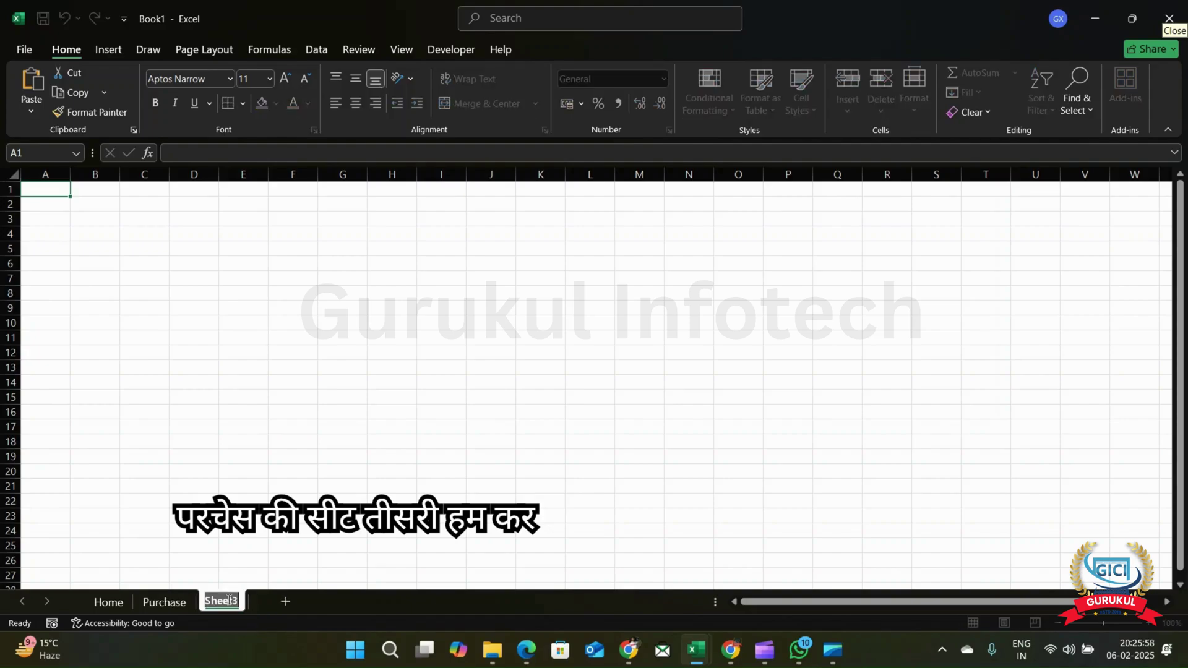
text(sale)
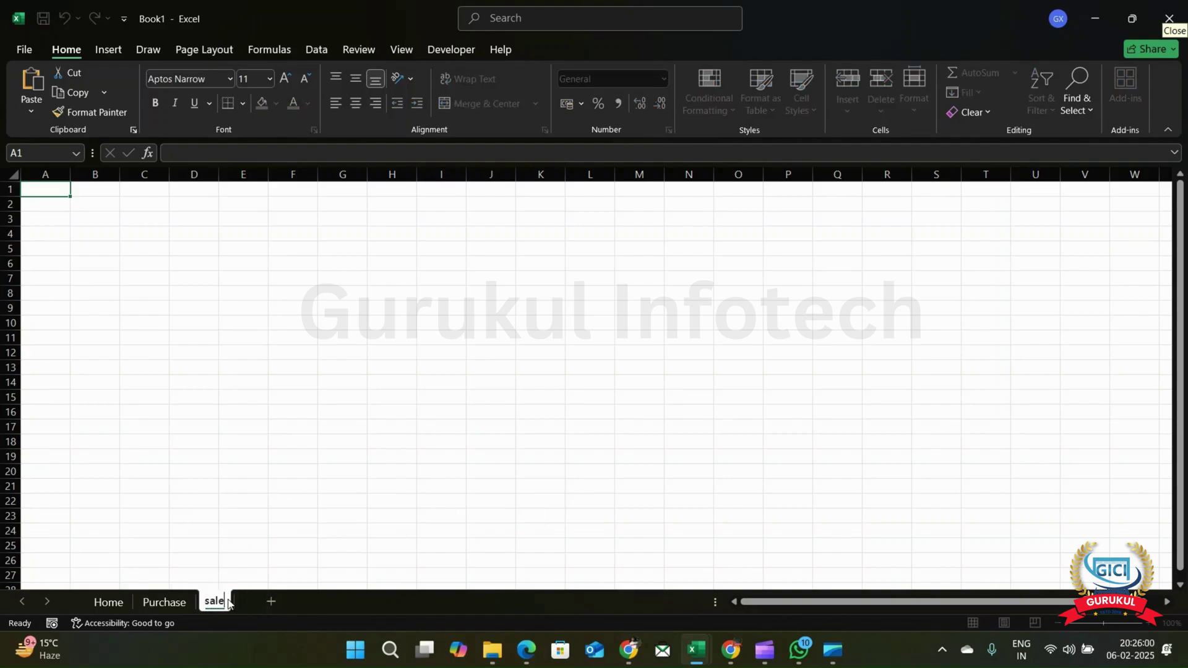
text(Sale)
key(Return)
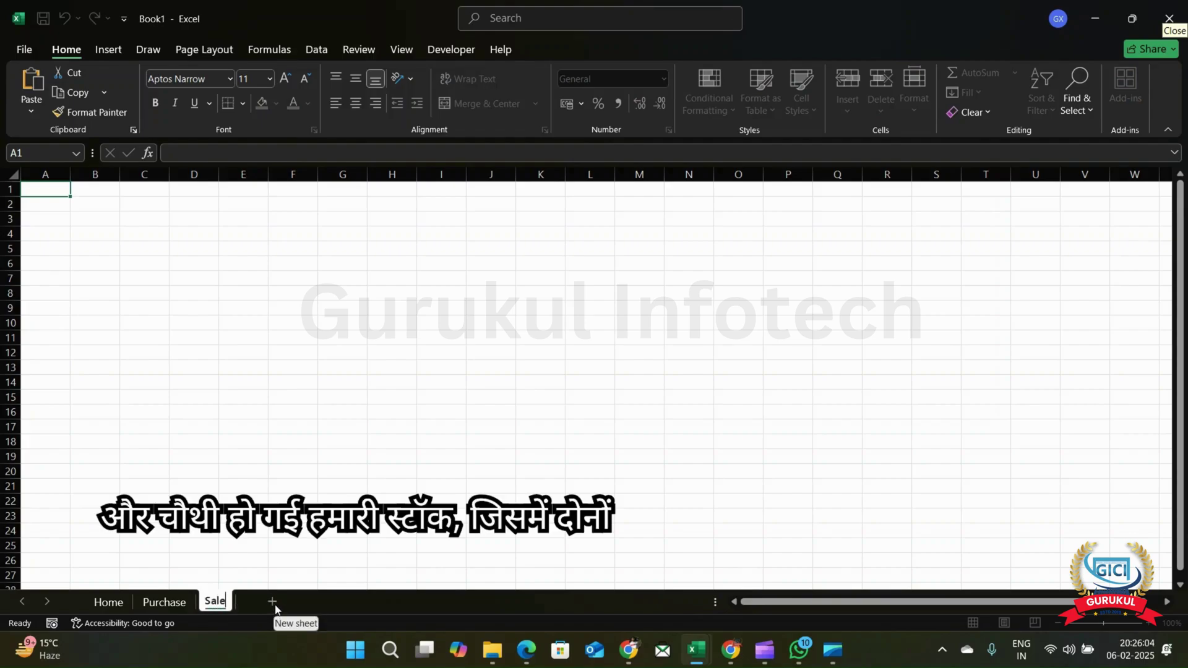
click(274, 603)
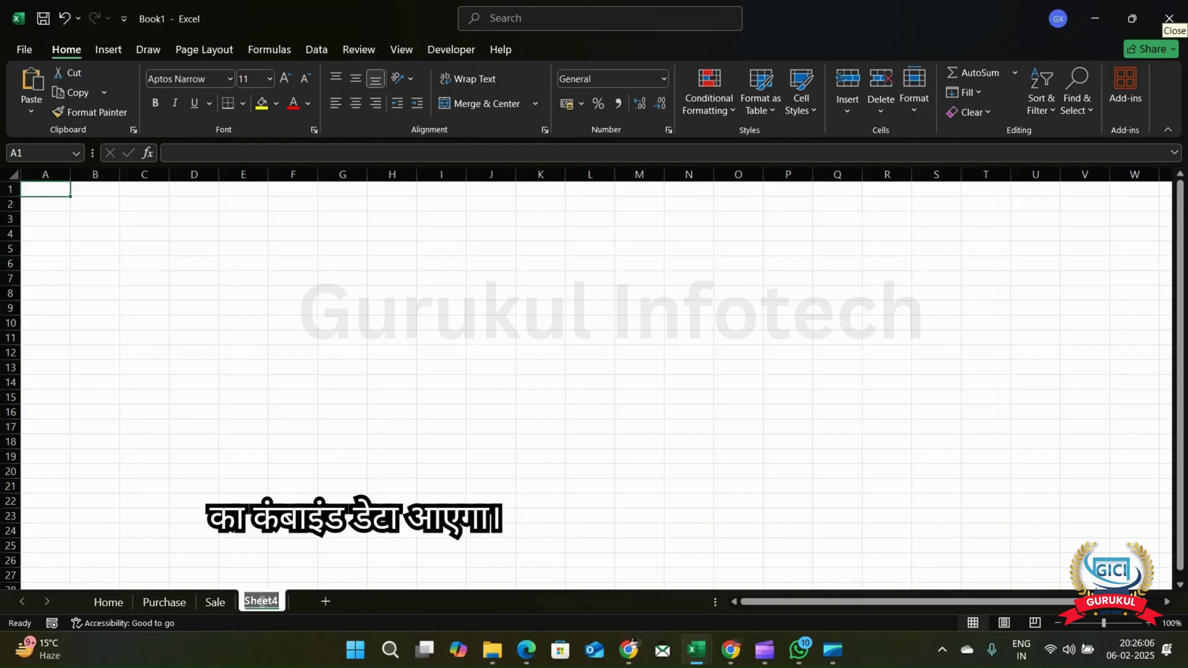
double_click(261, 603)
text(Stock)
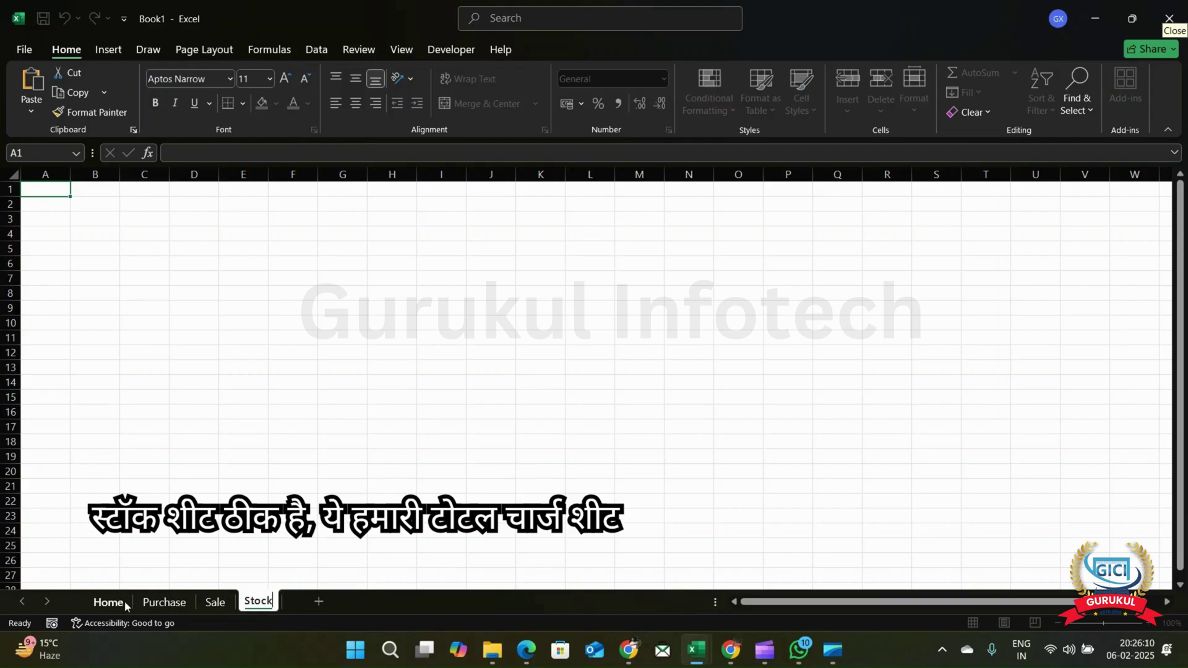
- Merge and center the range B2:G3 on the Home sheet
click(216, 603)
click(175, 602)
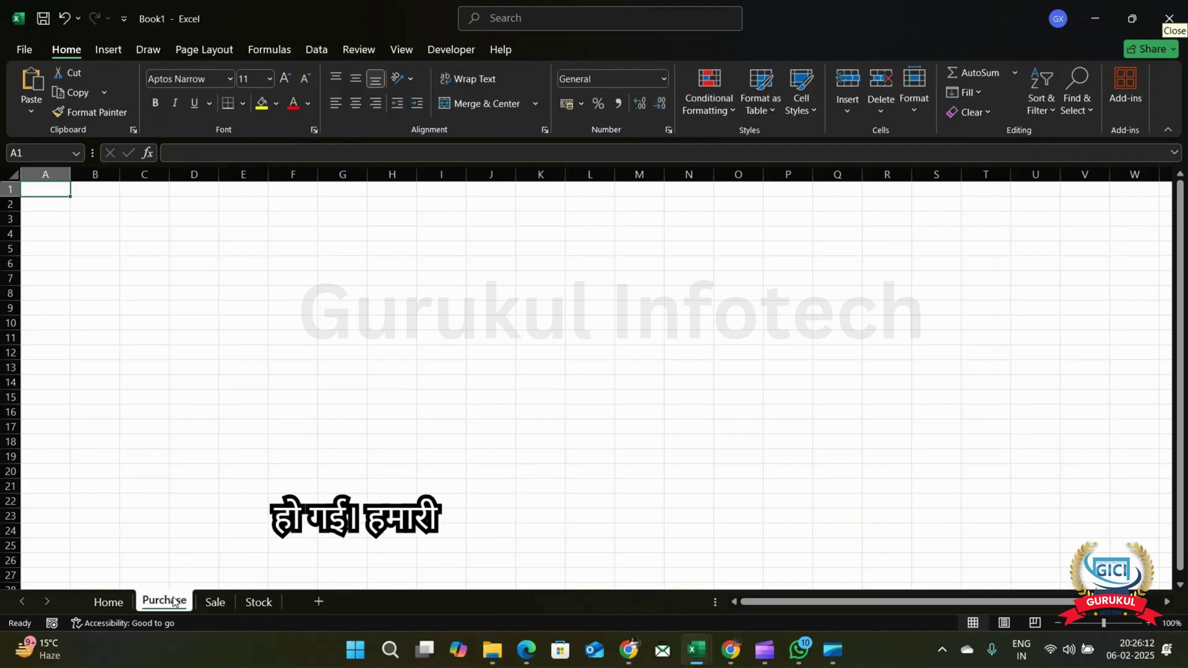
click(116, 600)
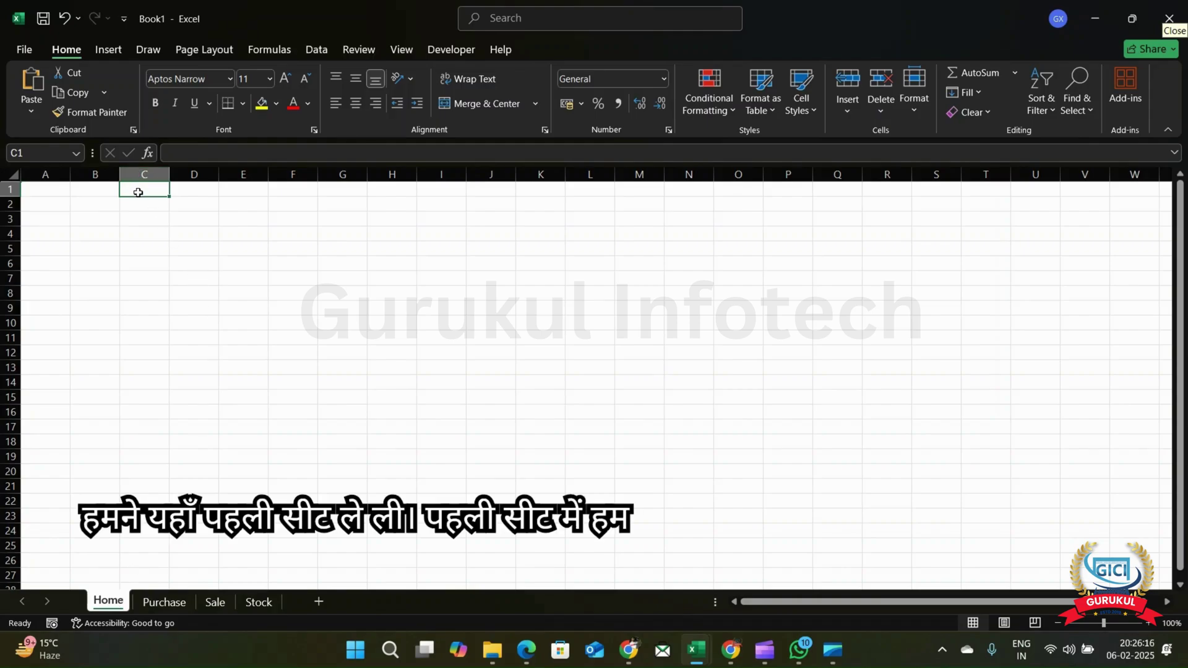
key(Left)
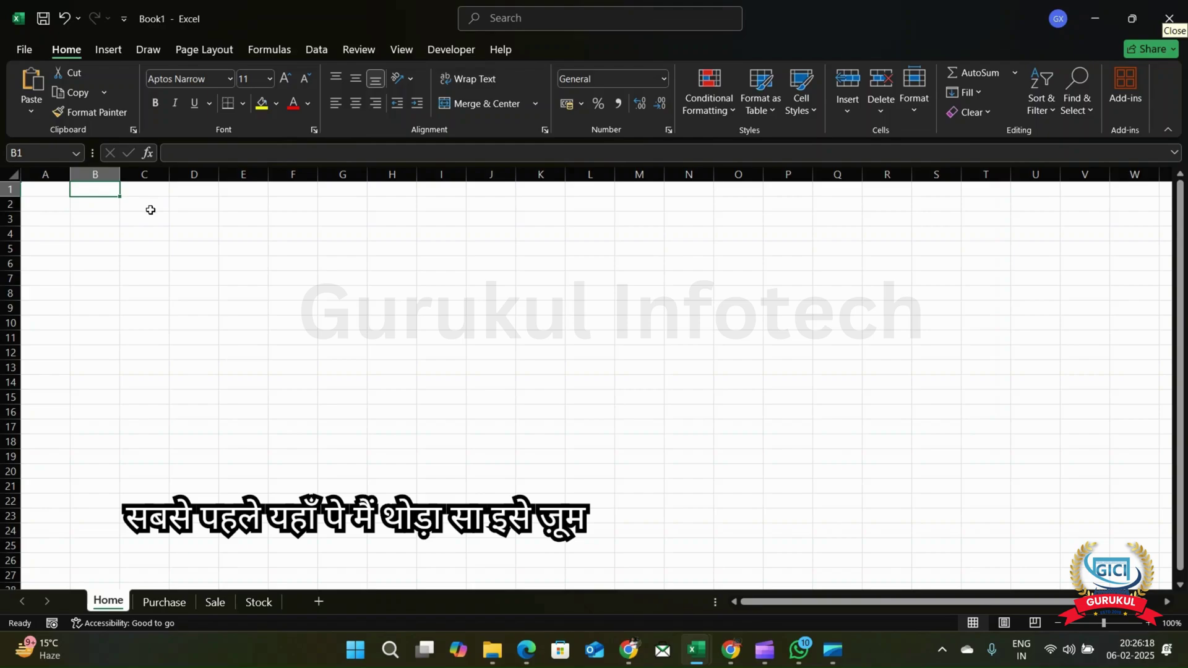
scroll(151, 209, up, 5)
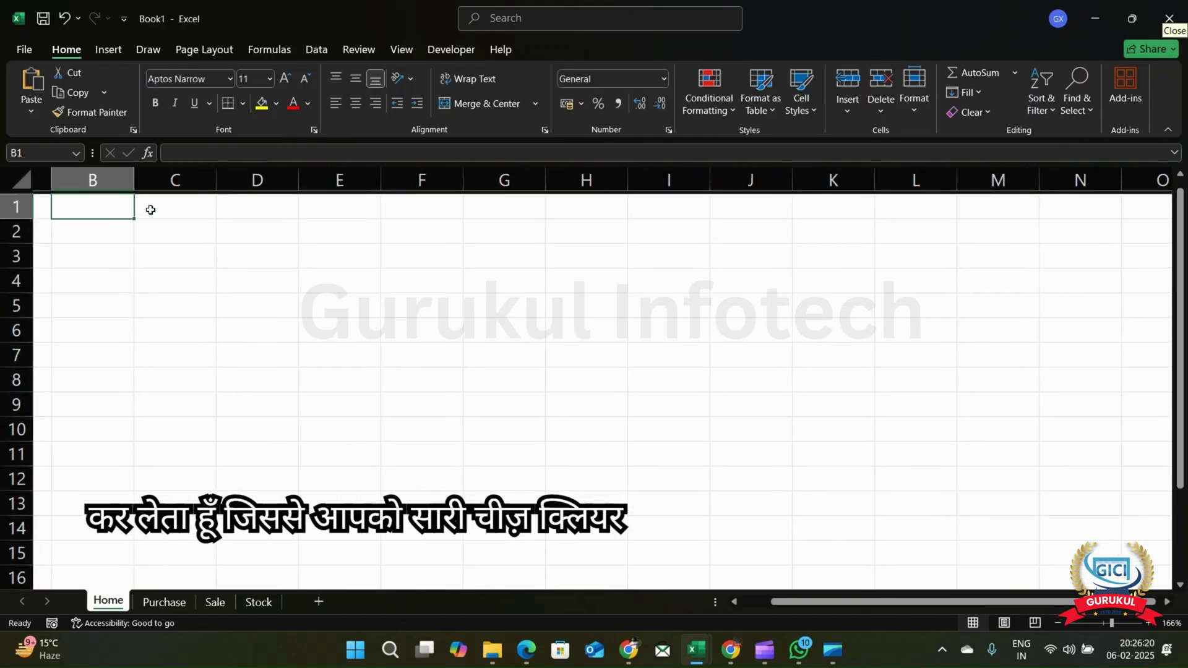
scroll(150, 210, down, 3)
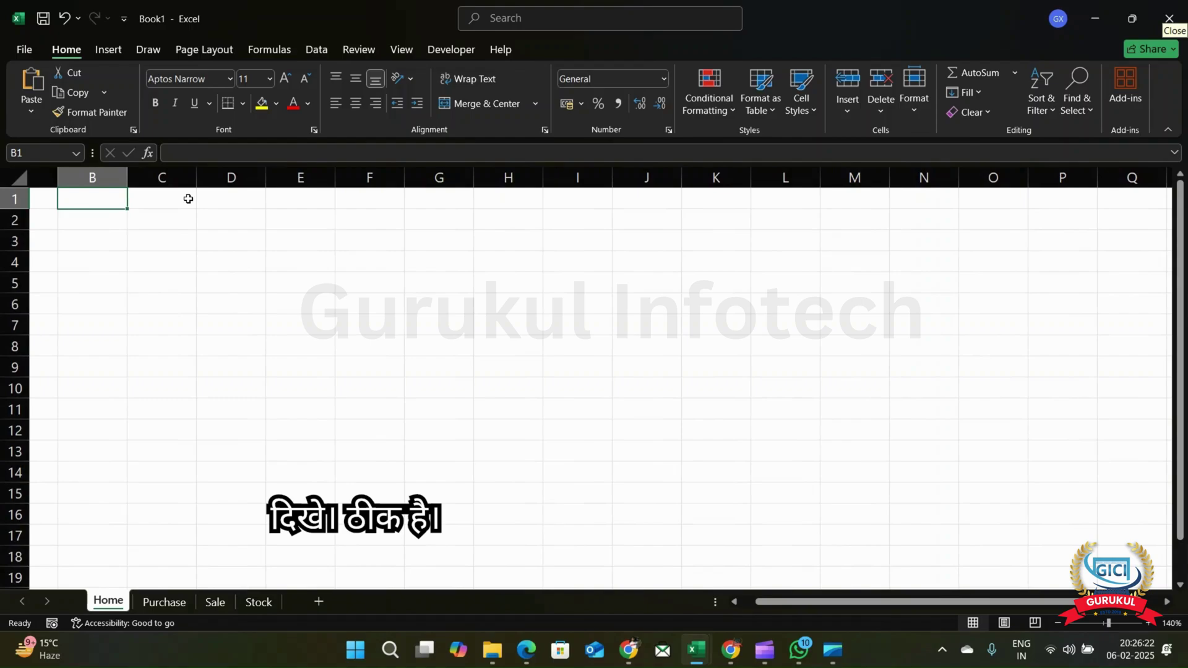
scroll(159, 201, left, 2)
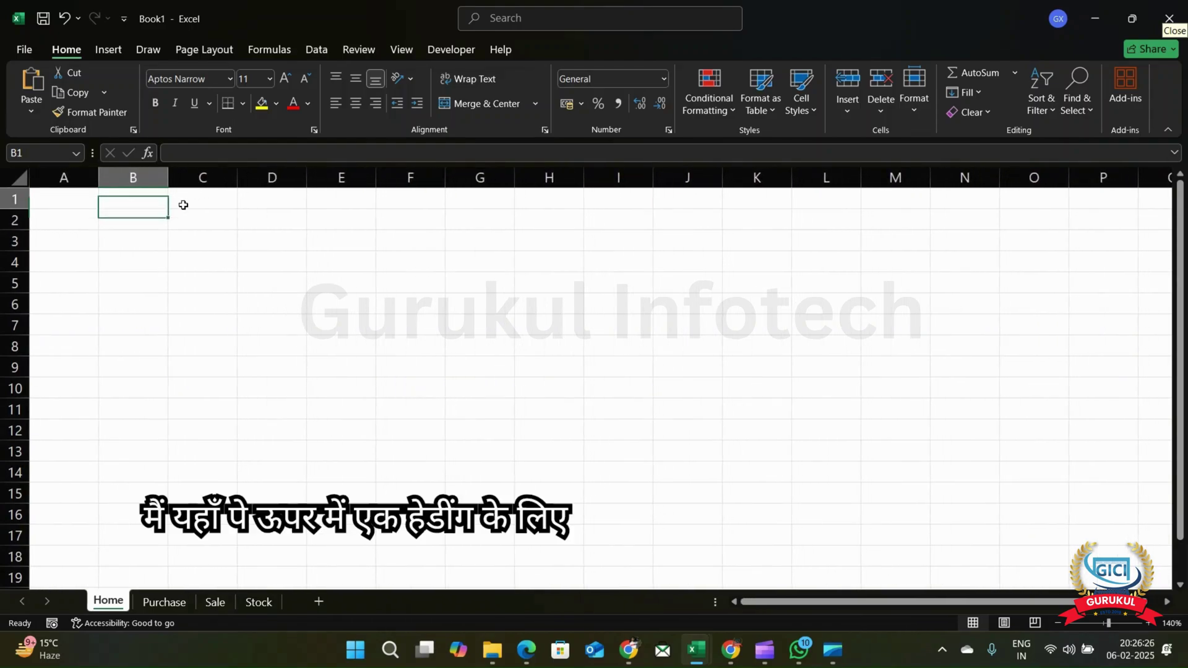
key(Down)
key(shift+Down)
key(shift+Right)
key(shift+Right)
key(shift+Right)
key(shift+Right)
key(shift+Right)
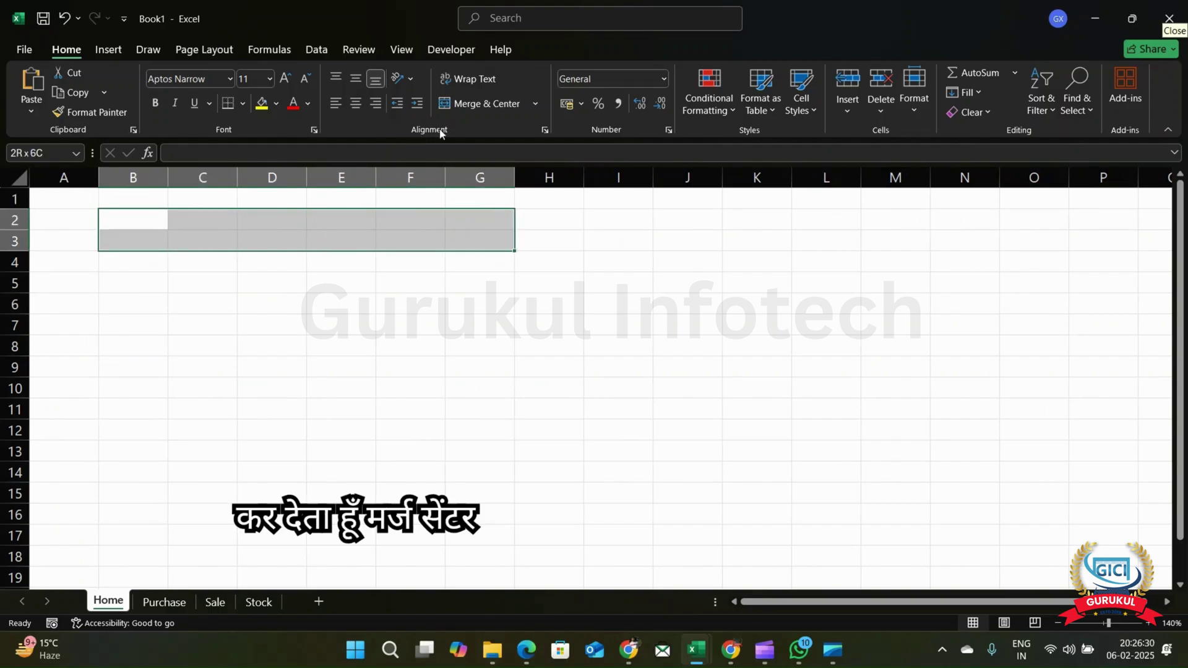
click(488, 106)
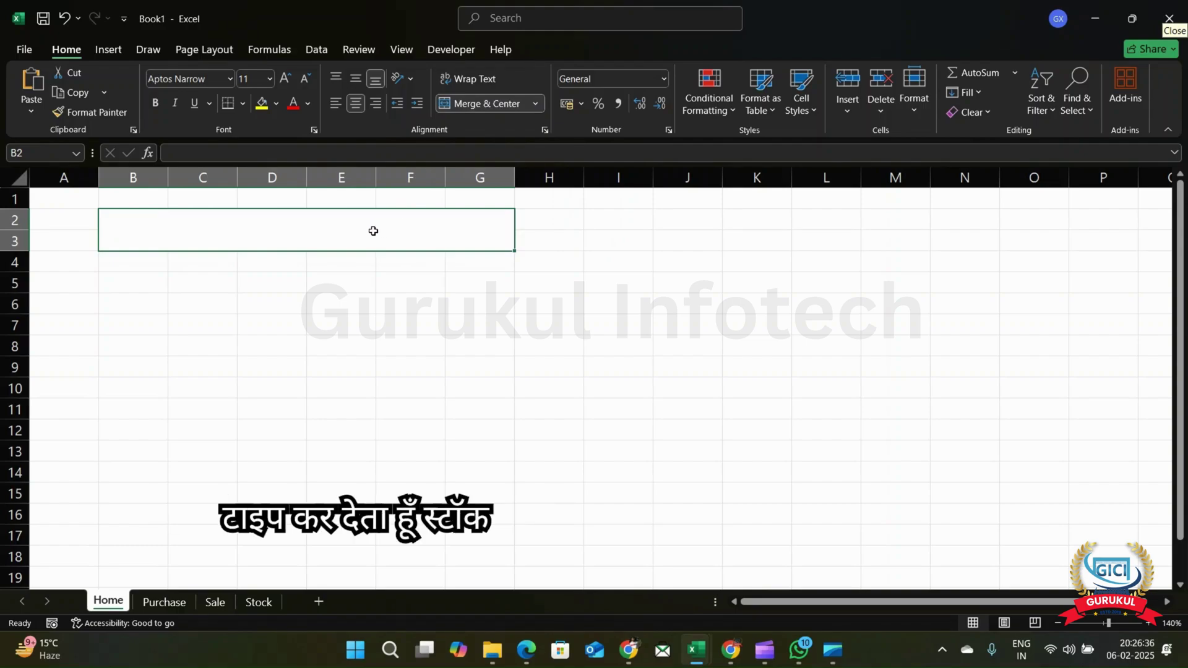
- Enter the heading "Stock & Inventory Management" in the merged cell B2
text(Stock)
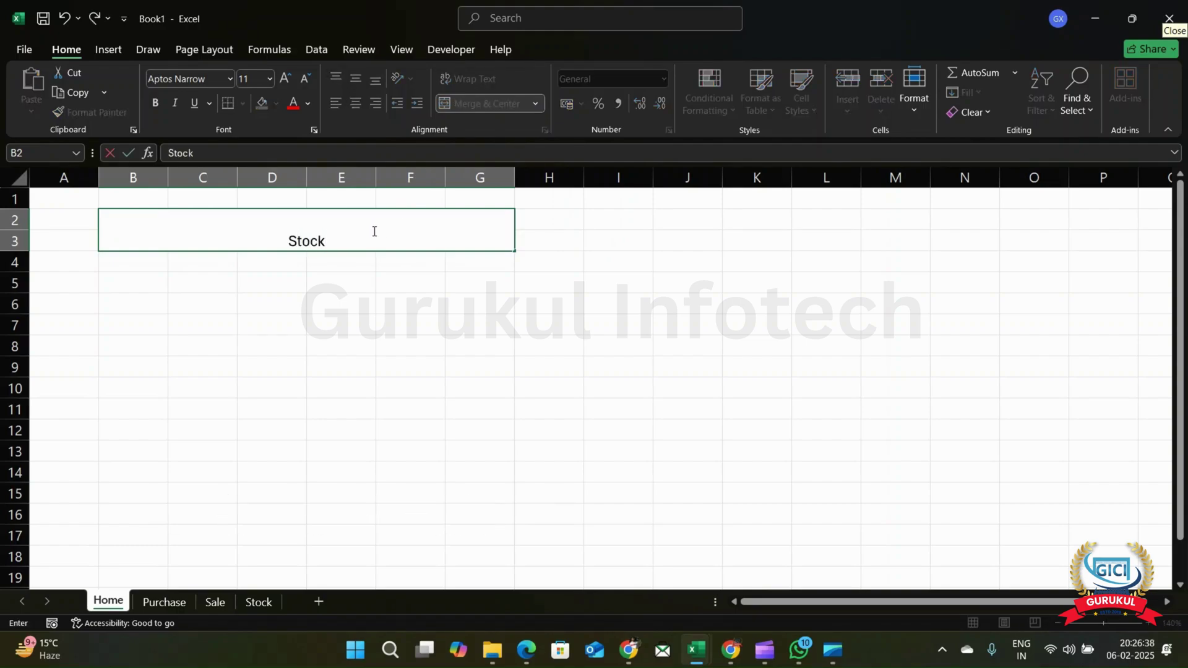
text( & In)
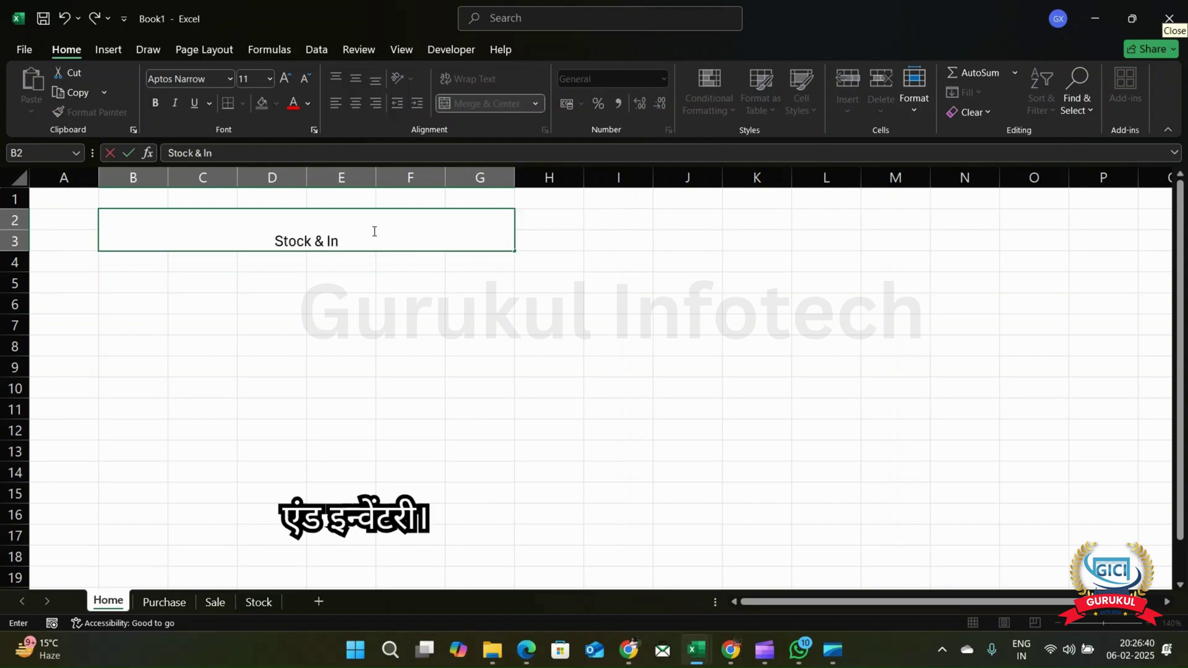
text(ventor)
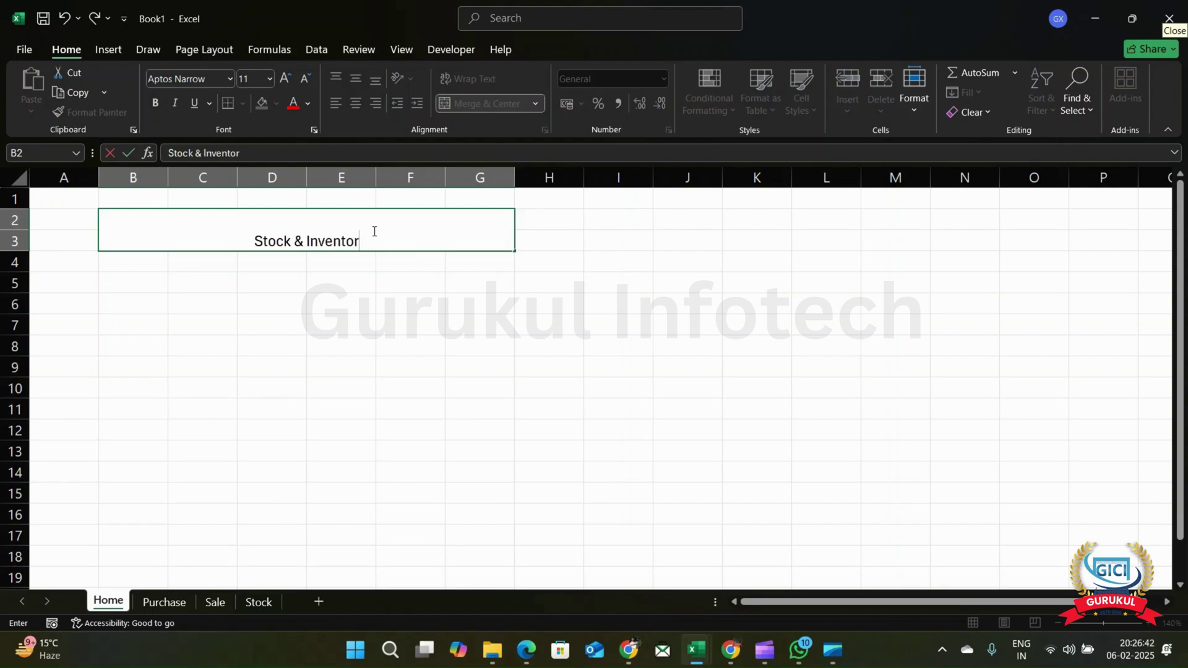
text(y Manage)
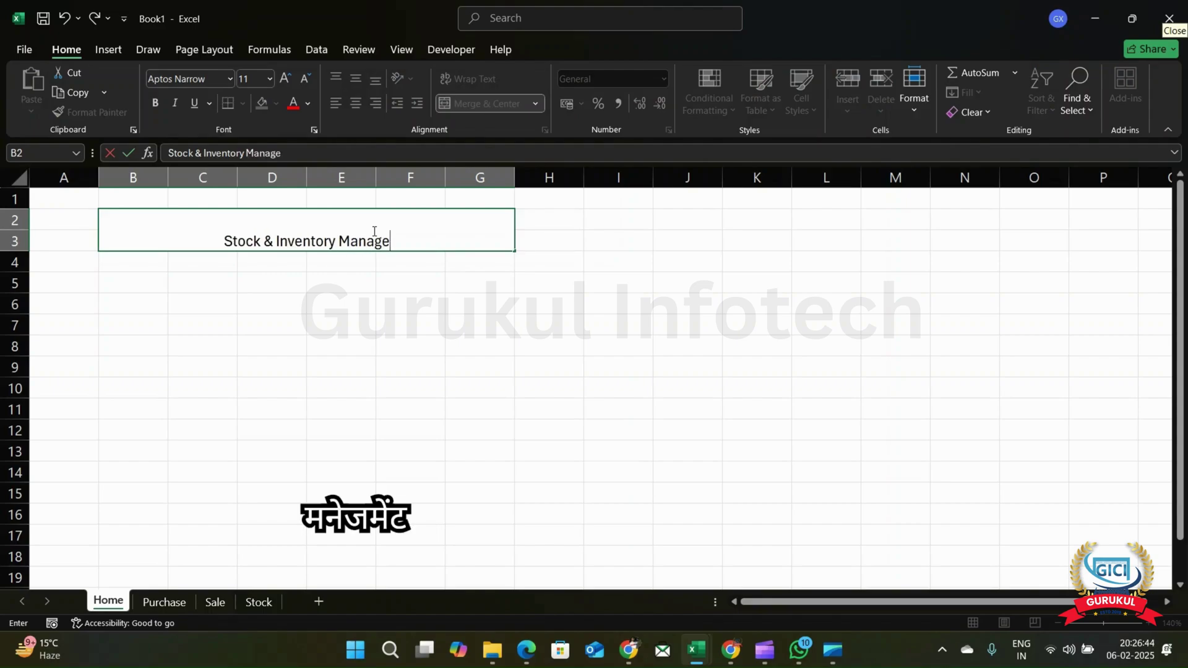
text(ment)
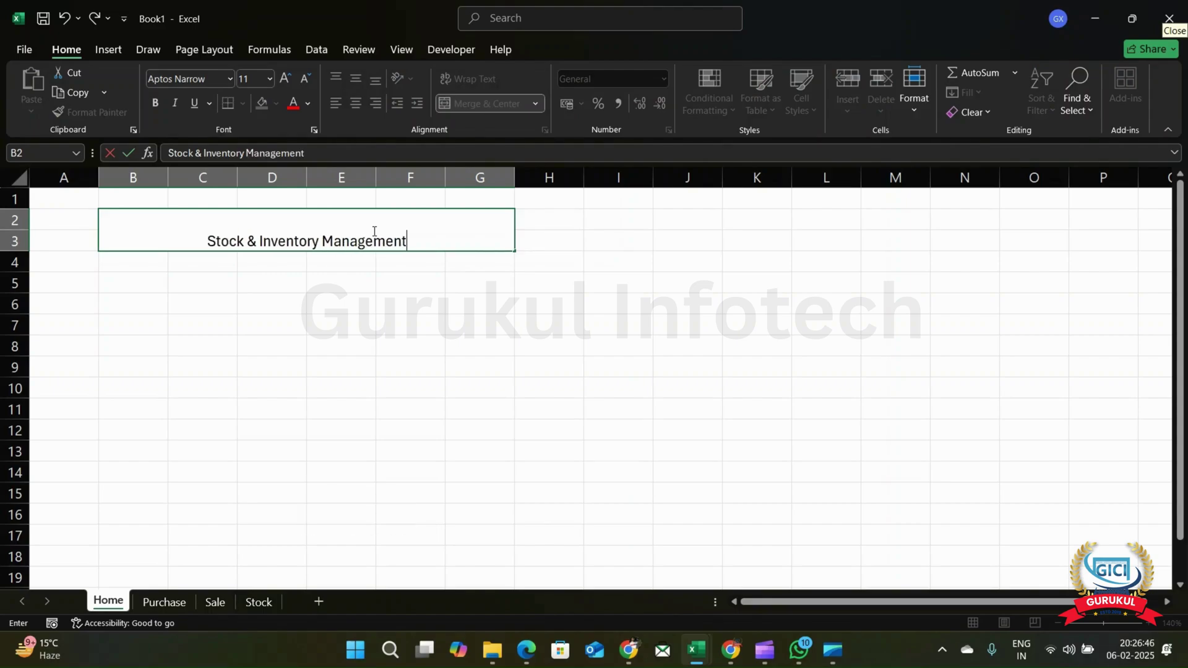
key(Return)
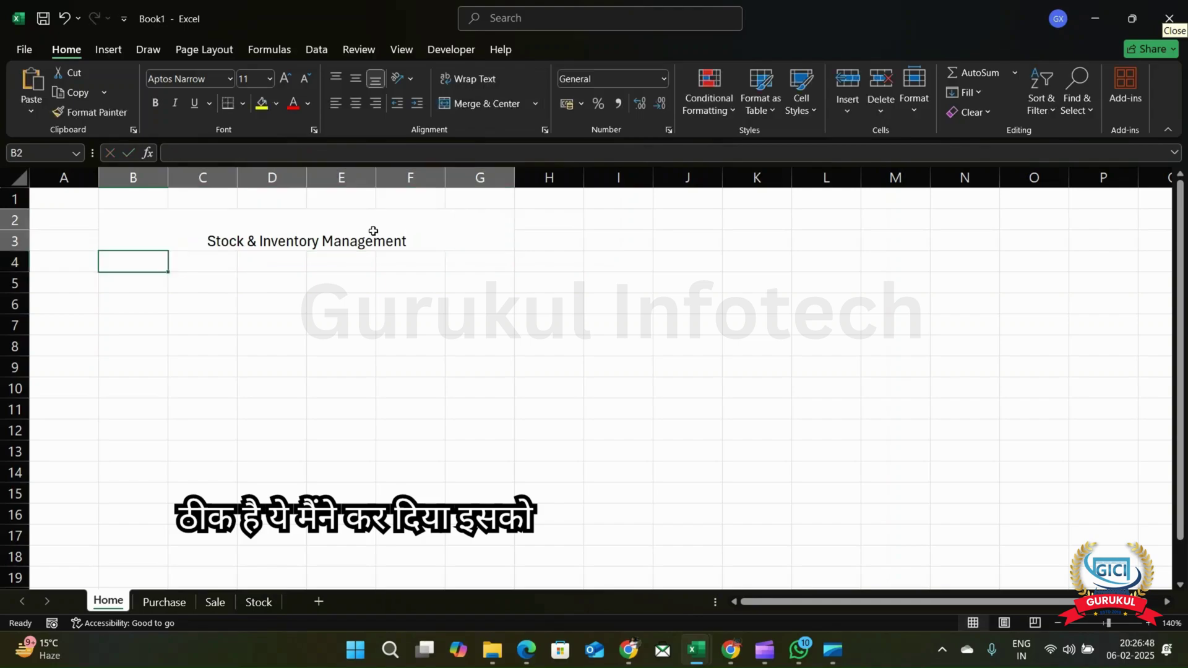
- Middle-align the heading vertically in its merged cell and enlarge its font to size 20
click(373, 231)
click(356, 79)
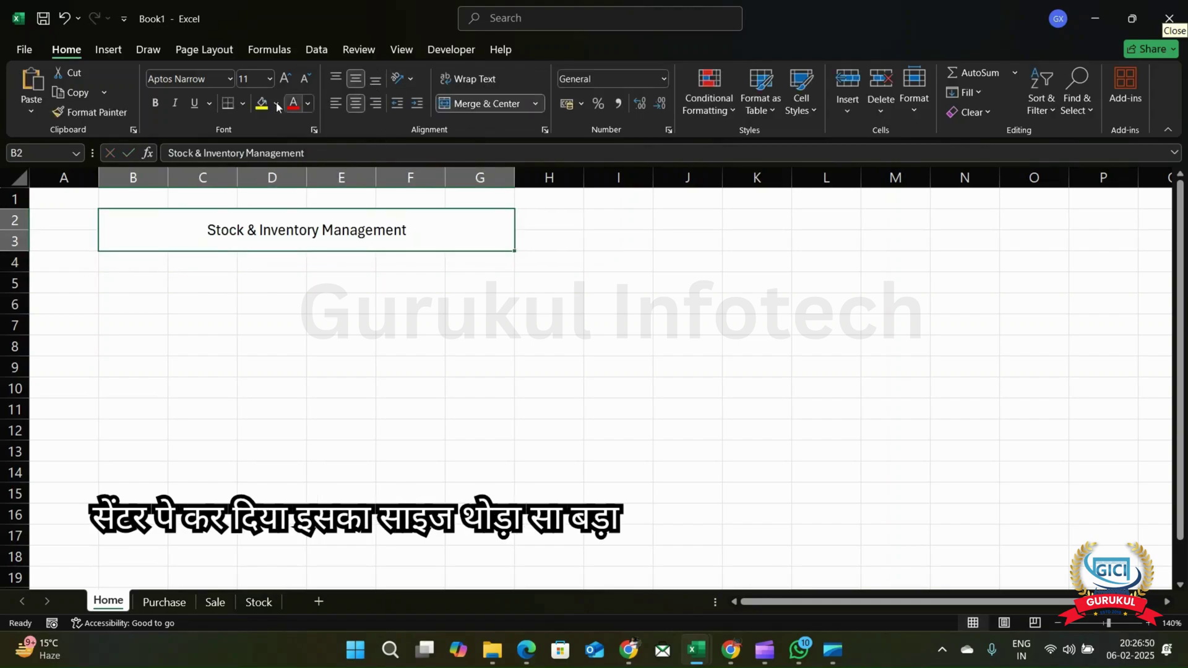
click(282, 80)
click(281, 81)
click(281, 81)
click(281, 80)
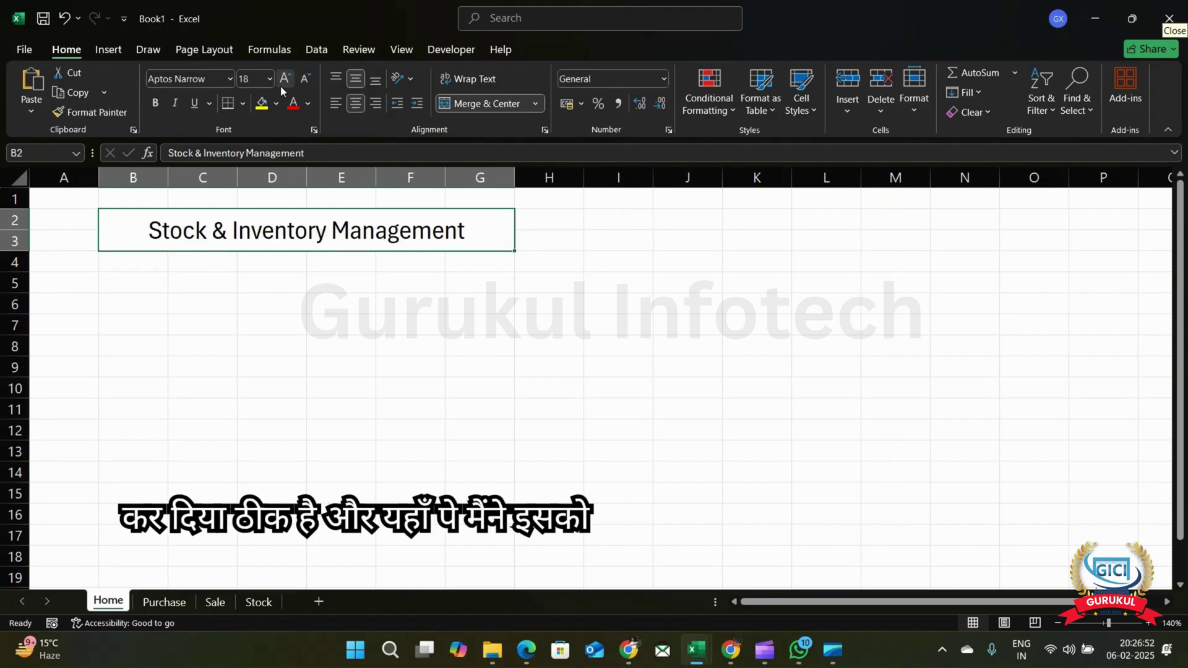
click(281, 85)
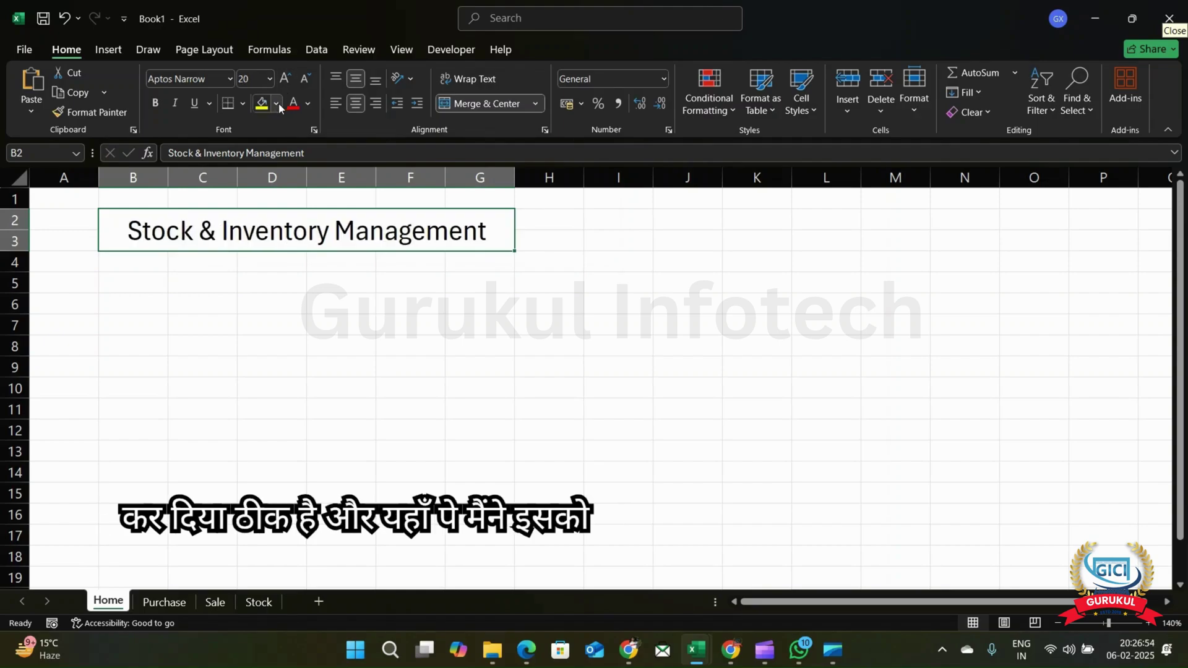
- Fill the merged heading cell B2 with a light blue theme color and make its text bold
click(277, 104)
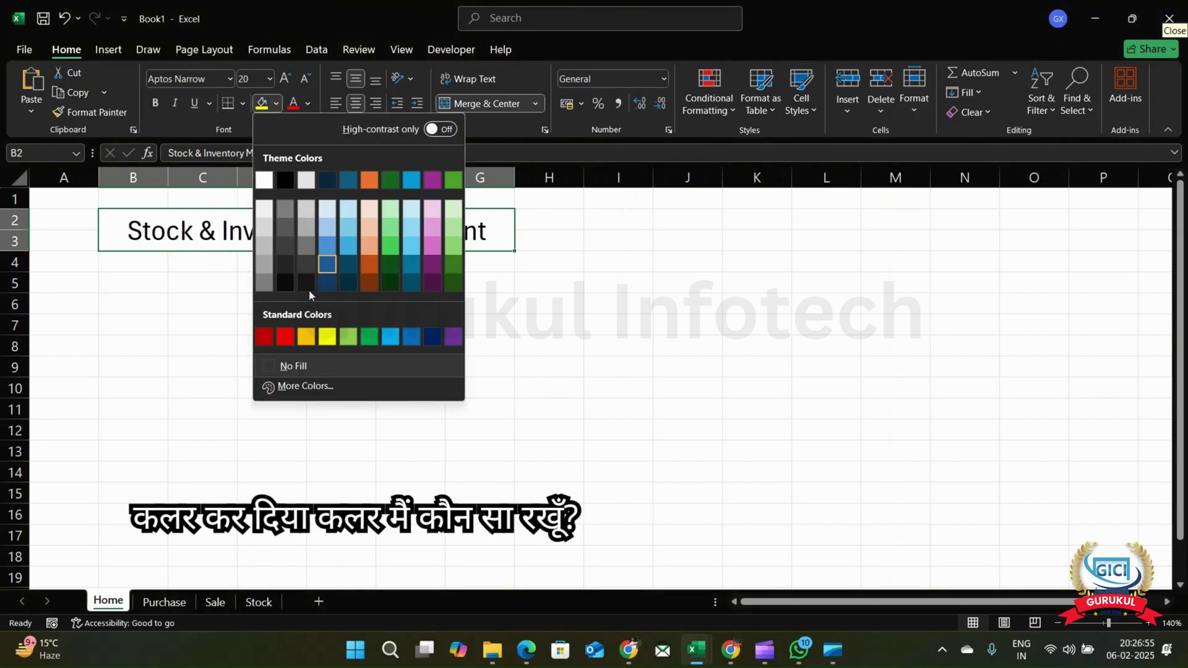
click(348, 228)
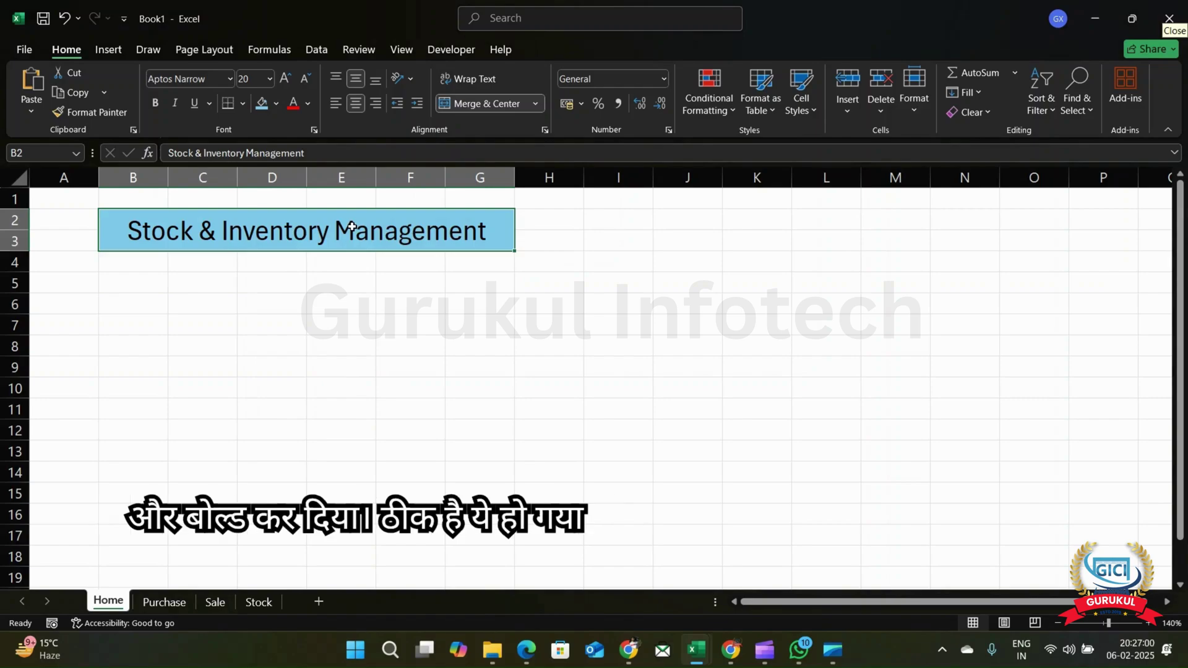
key(ctrl+b)
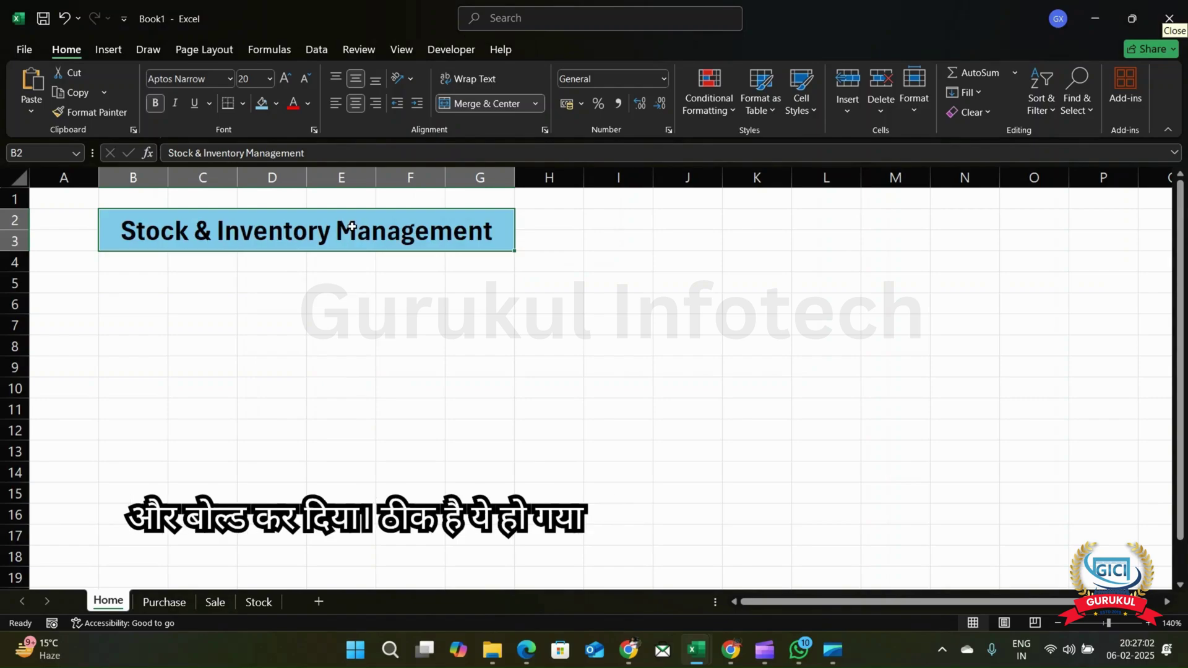
click(154, 282)
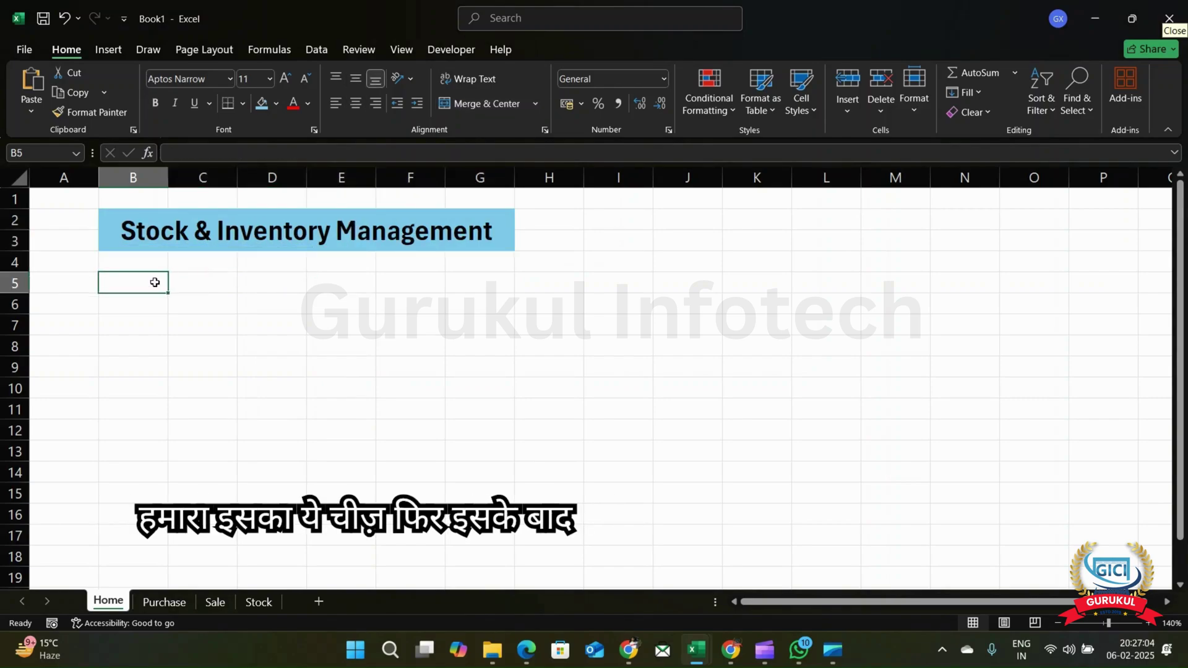
key(Up)
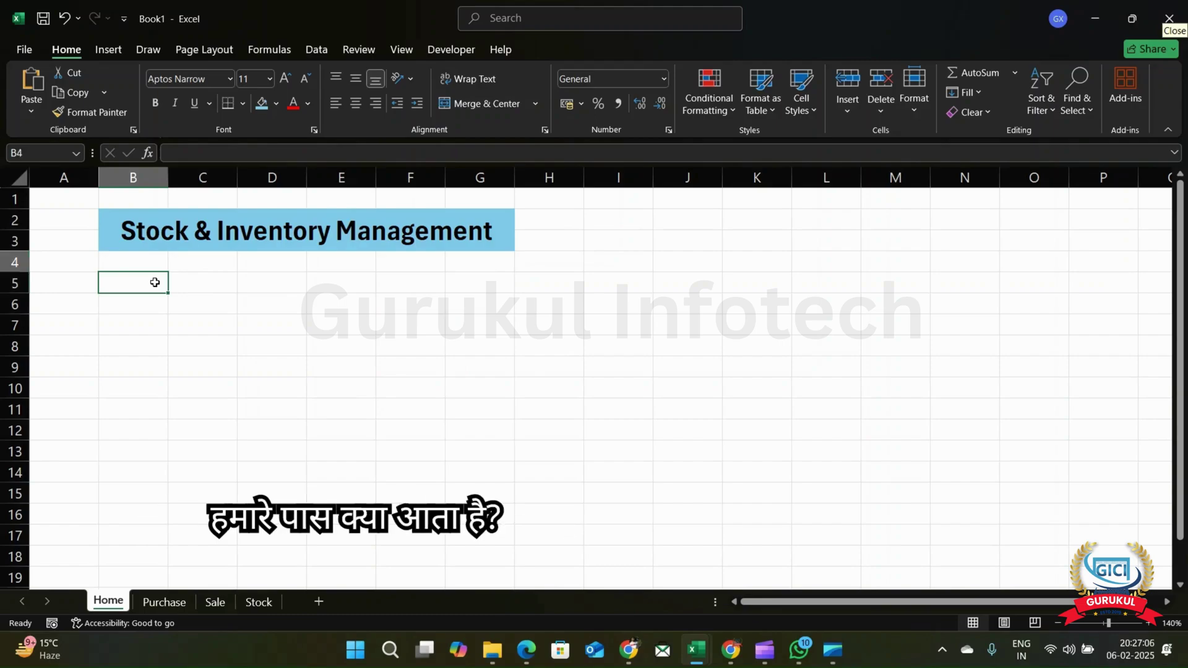
key(Down)
key(Up)
key(Down)
key(Right)
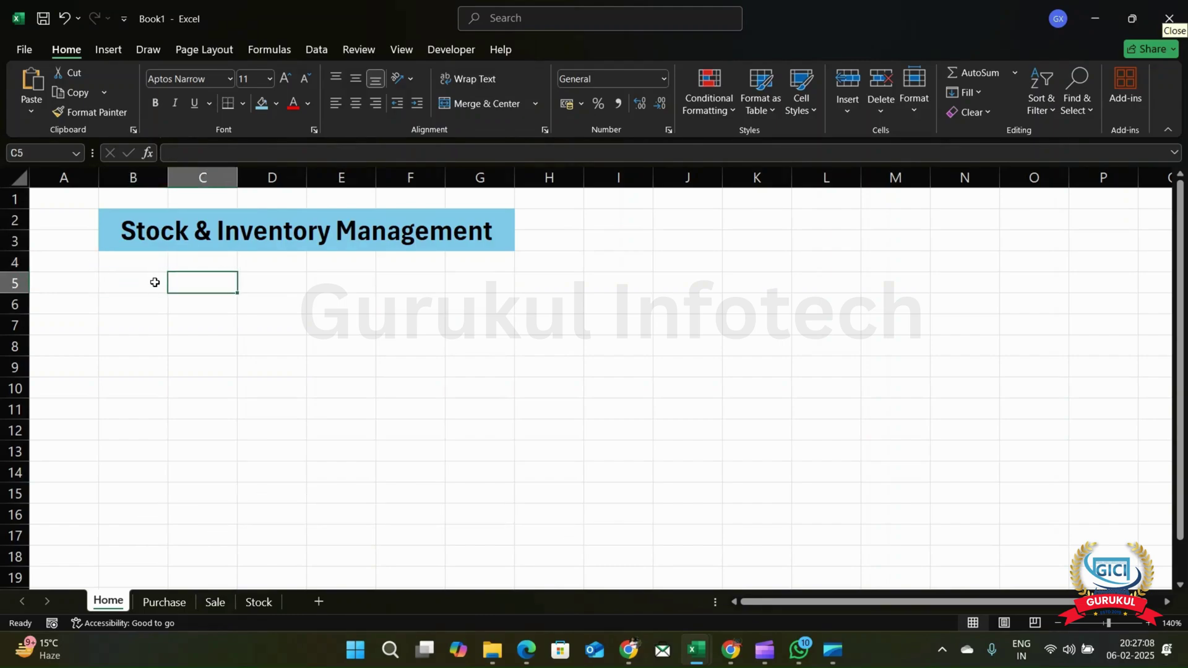
key(Left)
key(Up)
key(Right)
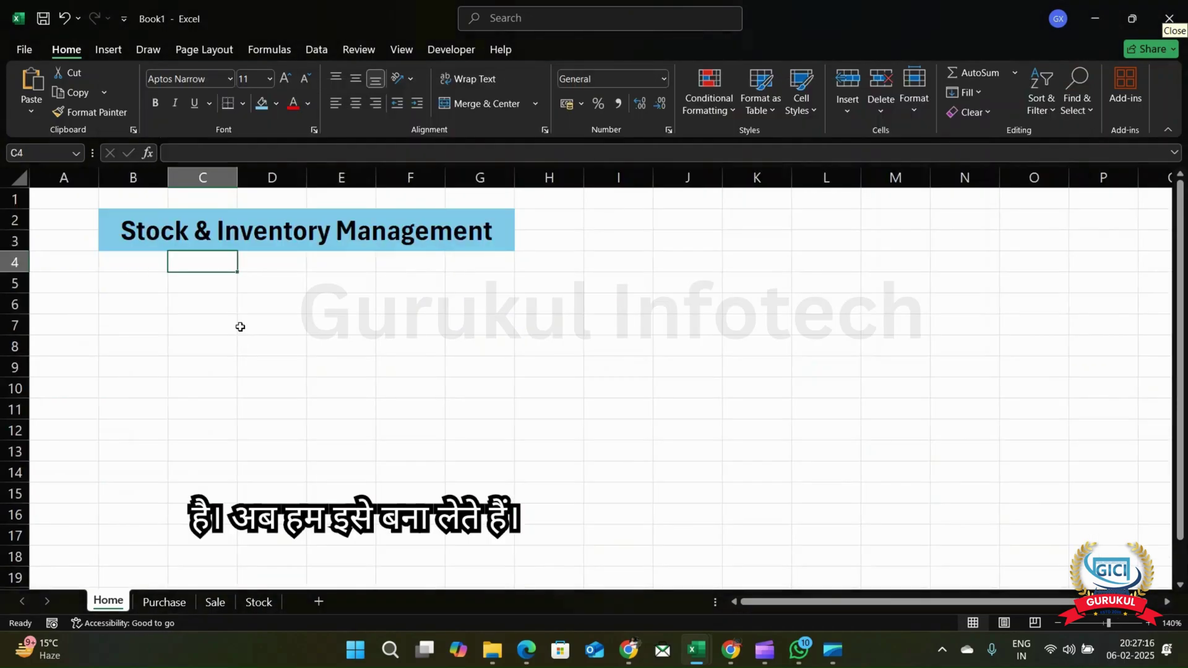
- Enter the labels "Entry Type" in cell B4 and "Last Billed :" in cell B5 of the Home sheet
key(Left)
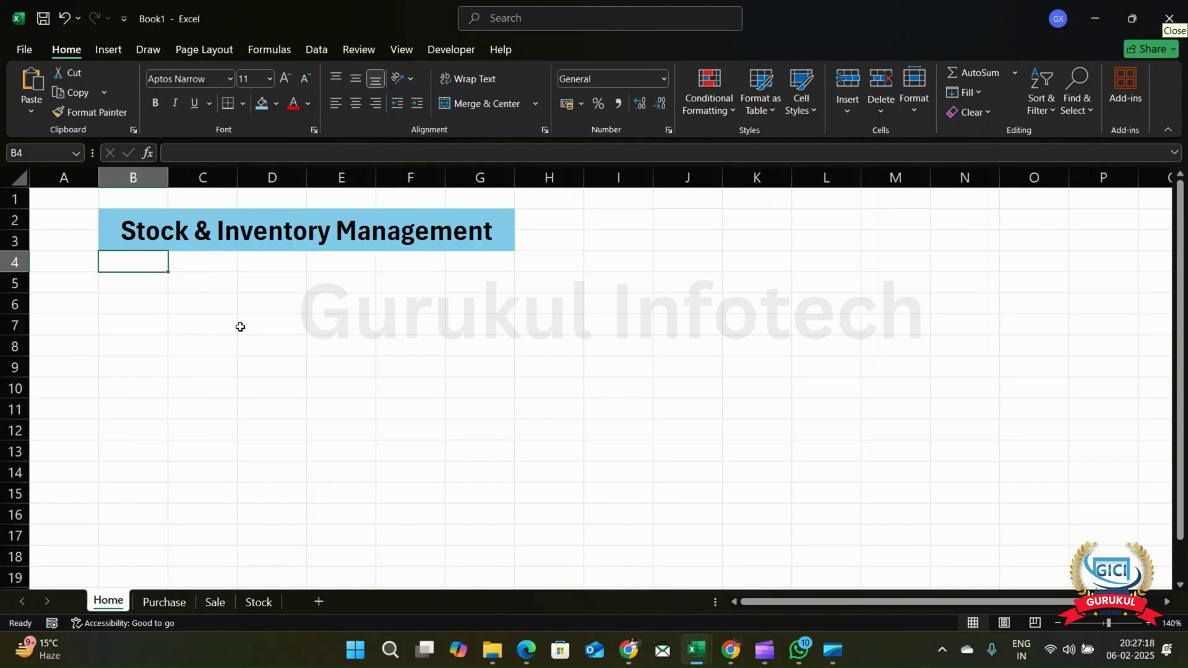
text(Entry)
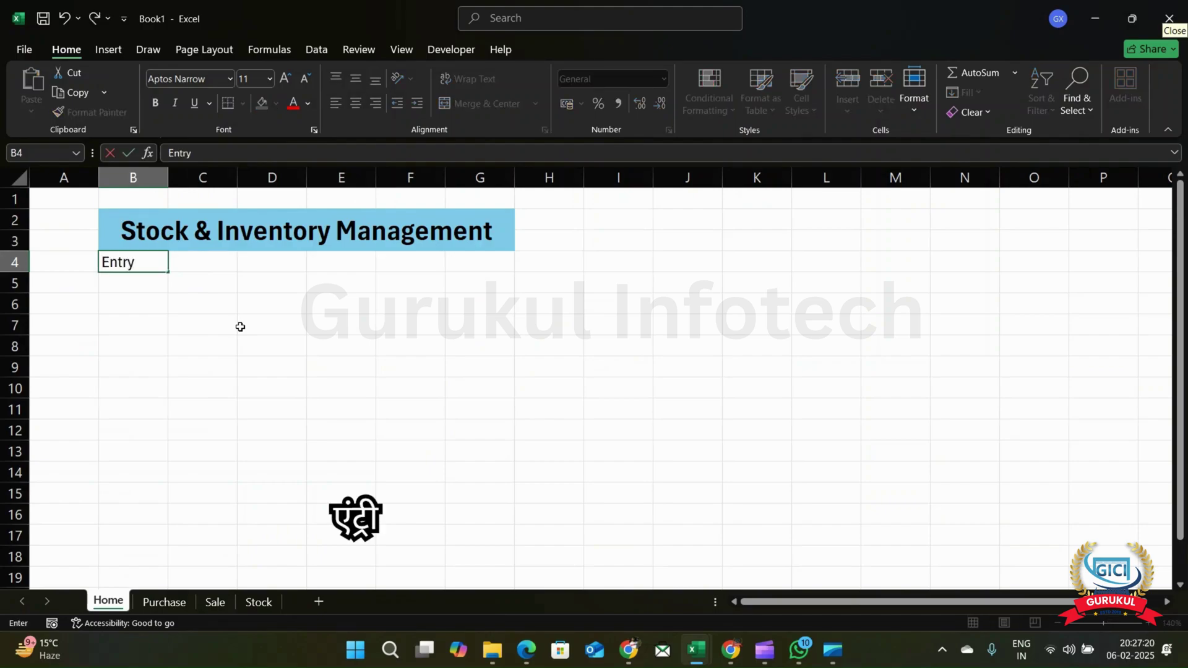
text( Ty)
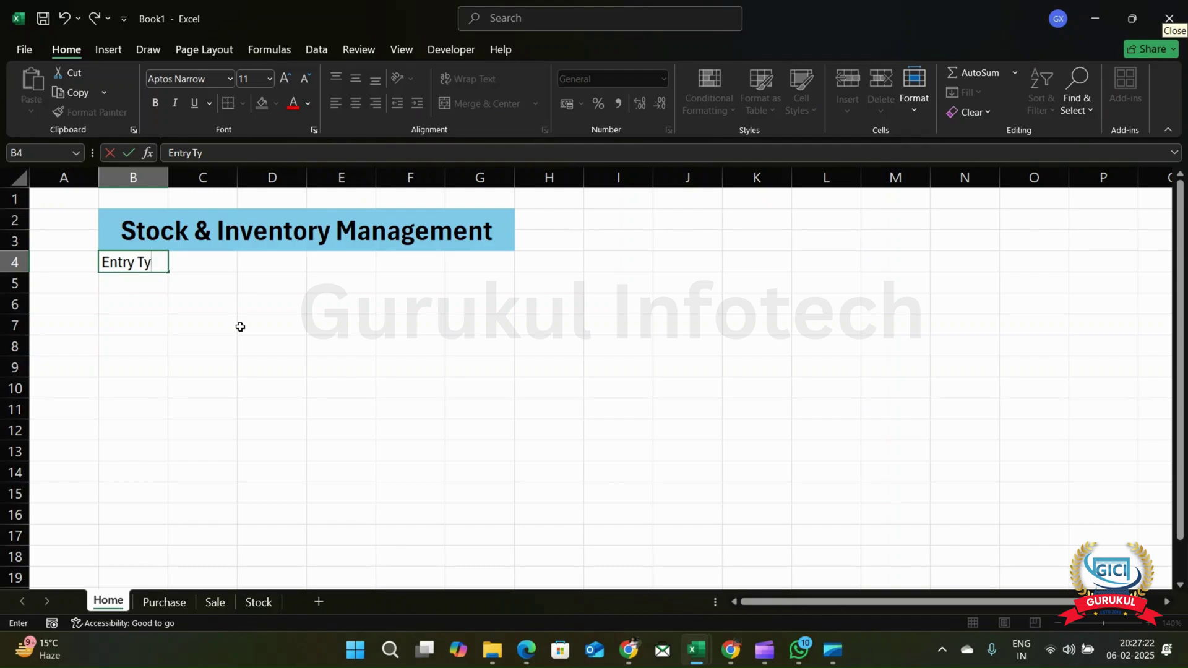
text(pe)
key(Return)
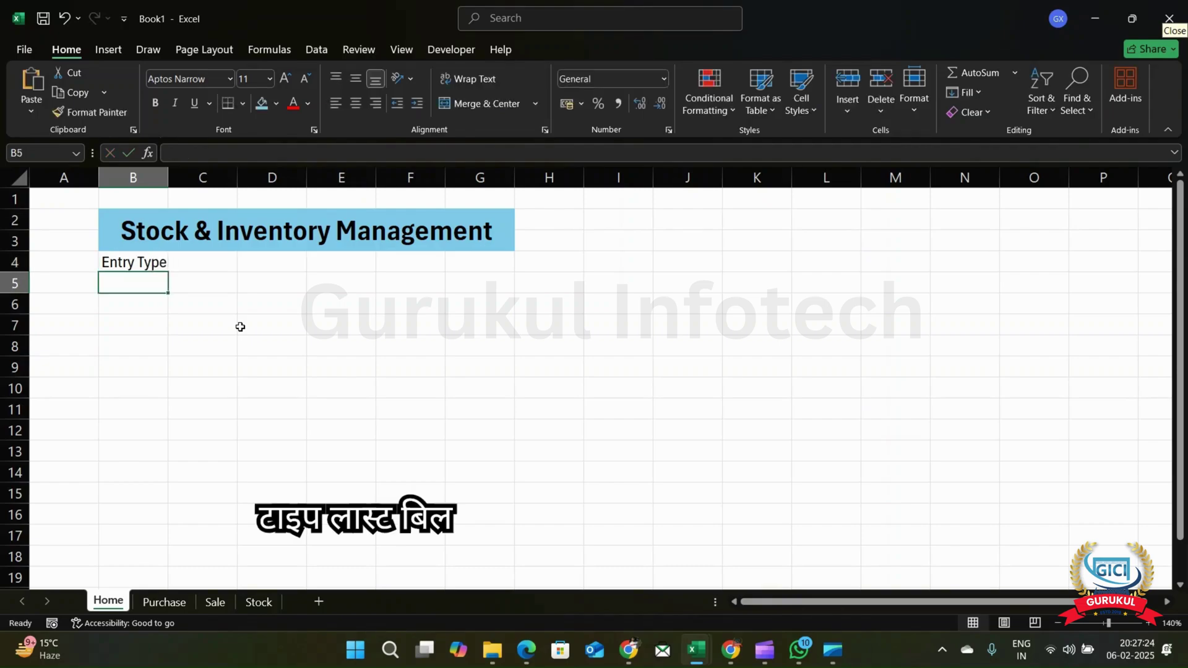
text(Las)
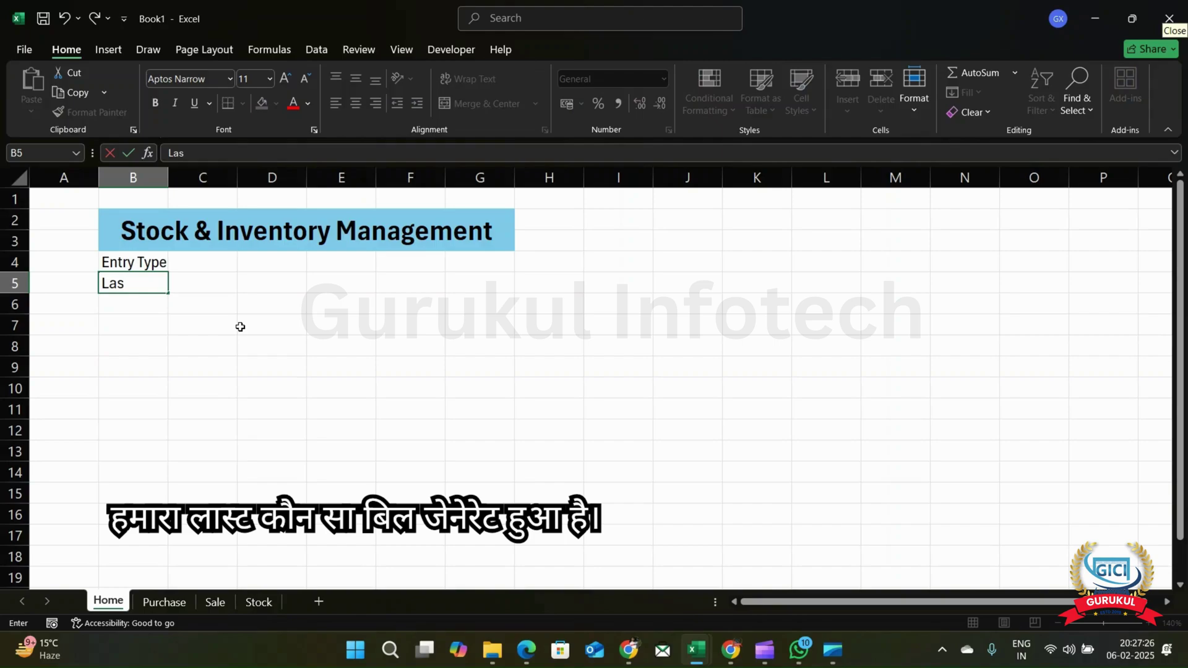
text(t b)
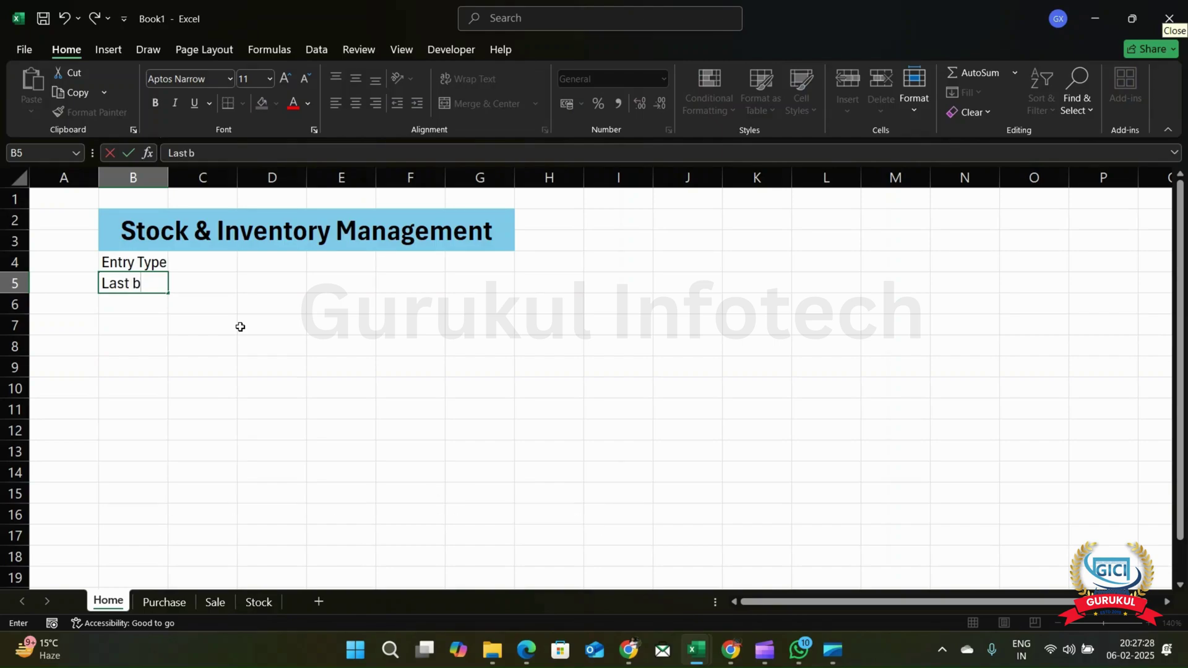
key(BackSpace)
text(Billed :)
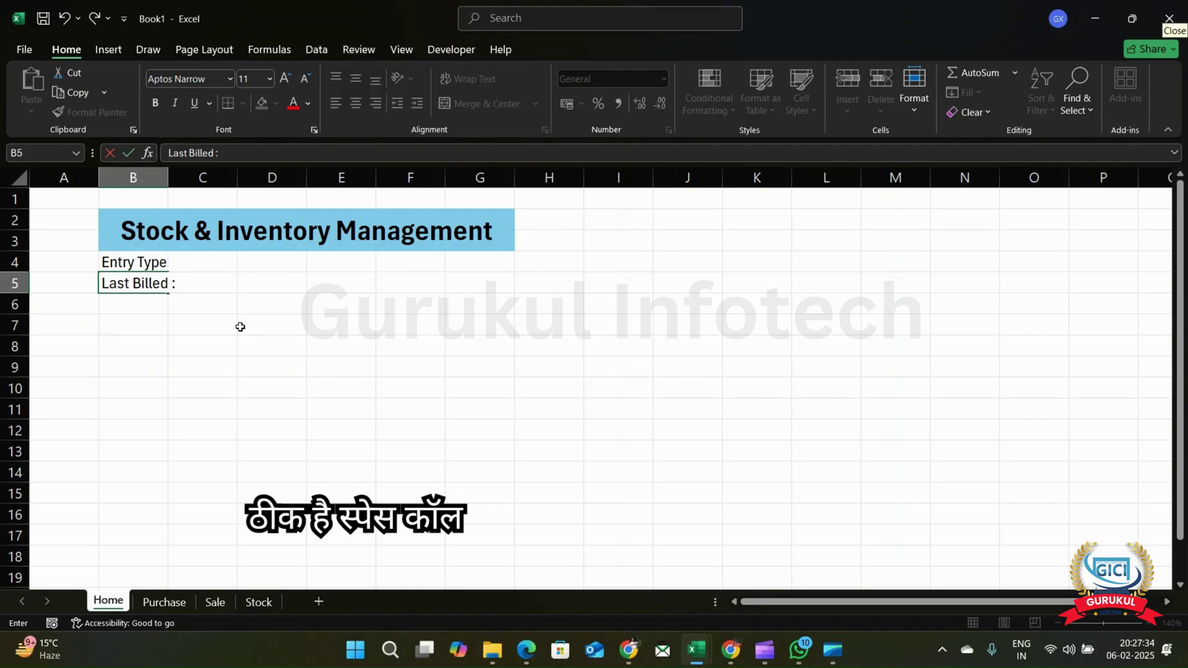
key(Up)
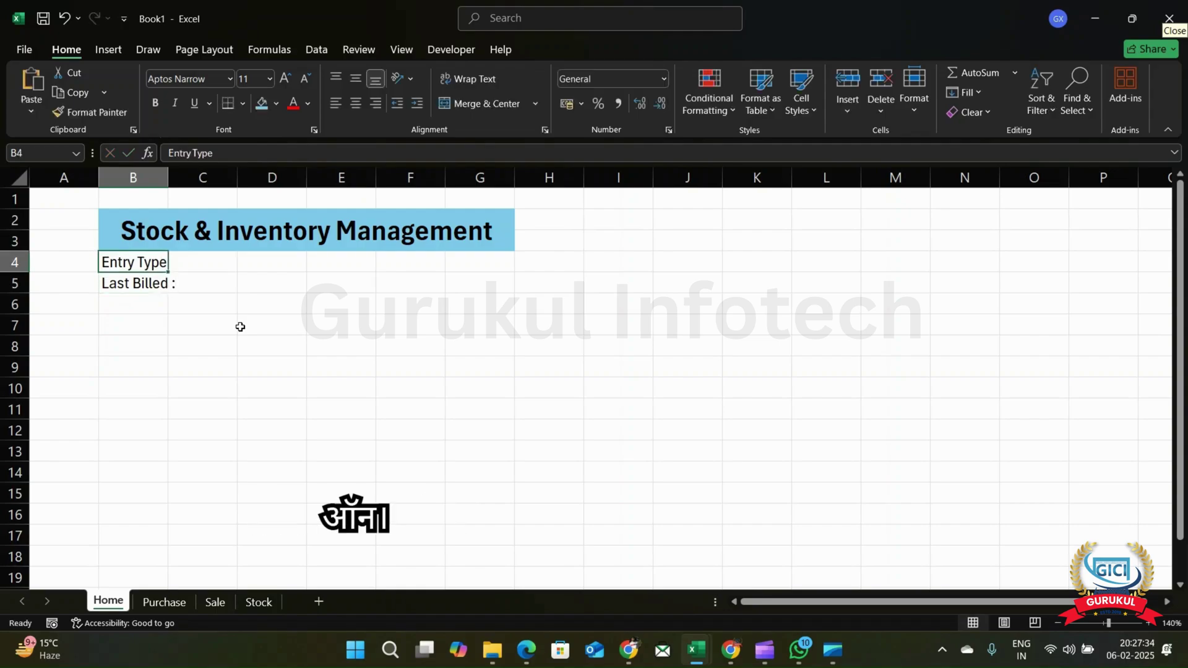
- Append a space and a colon to the label in B4 so it reads "Entry Type :"
key(F2)
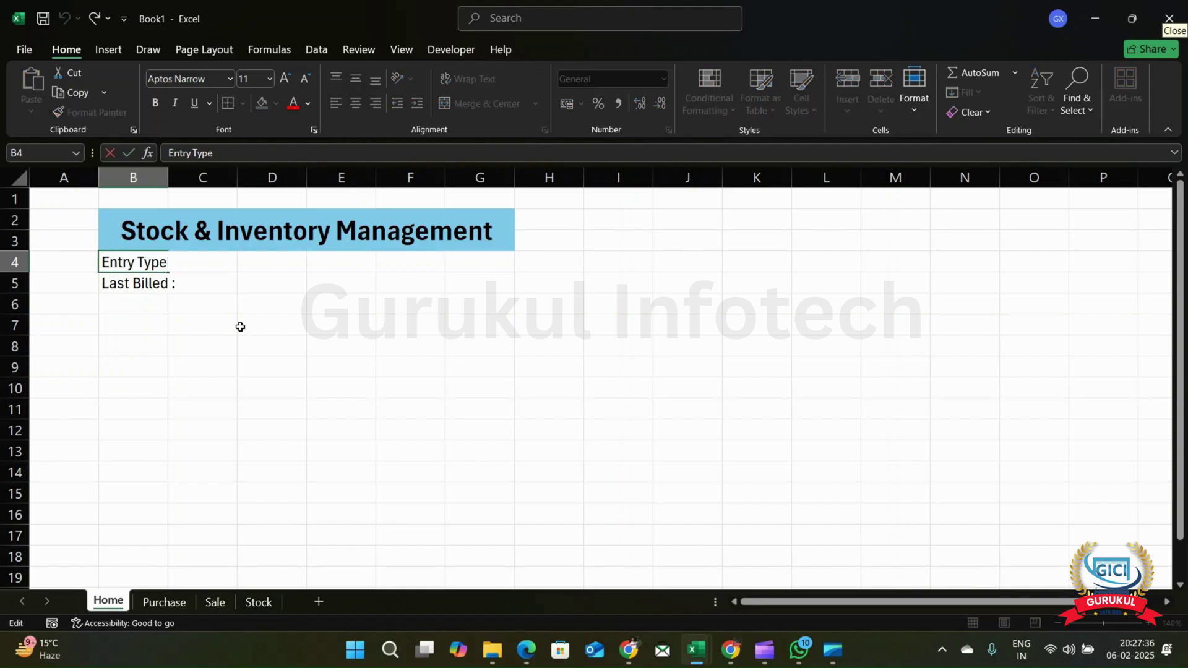
text(:)
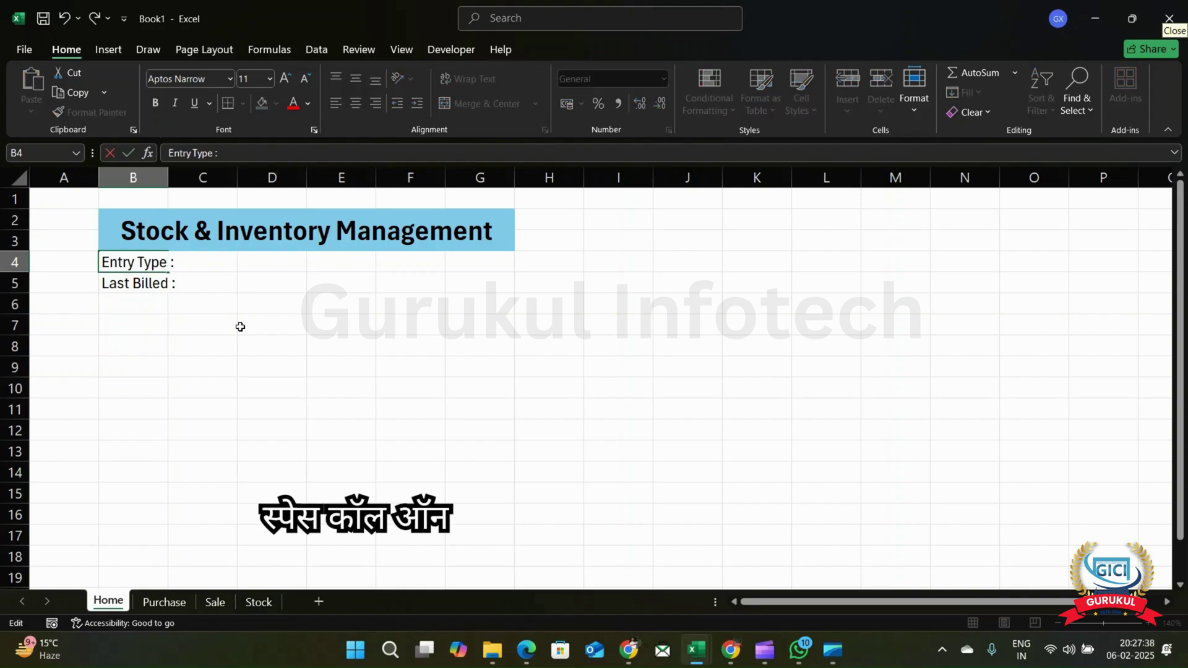
key(Return)
key(Up)
key(shift+Down)
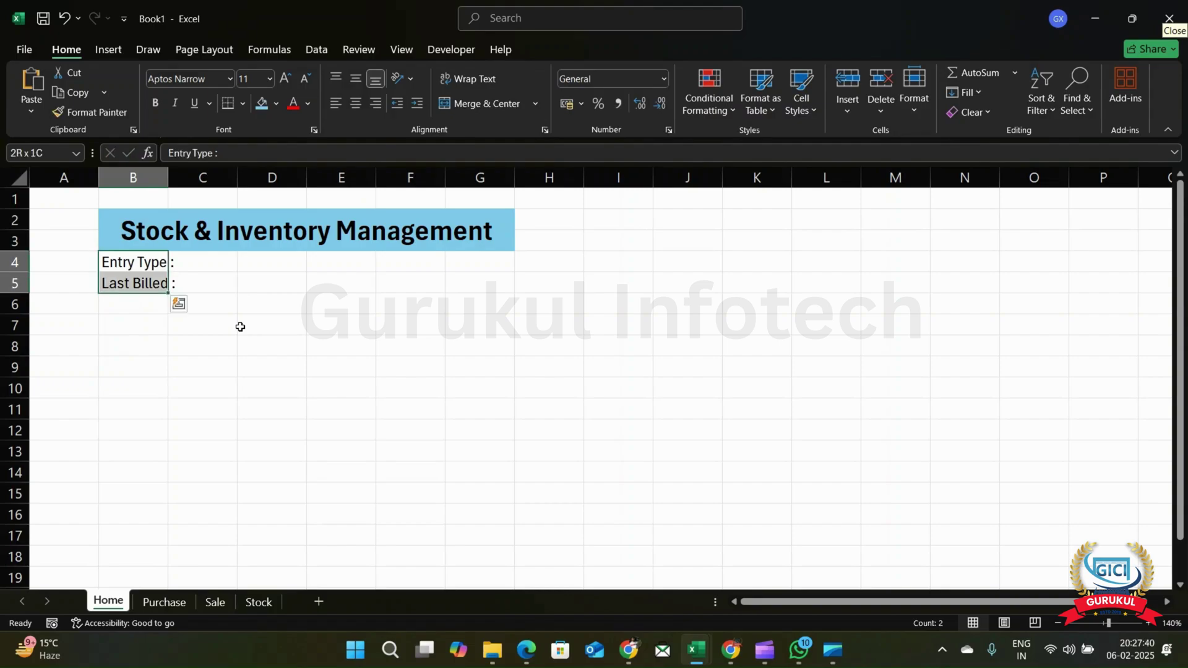
click(222, 264)
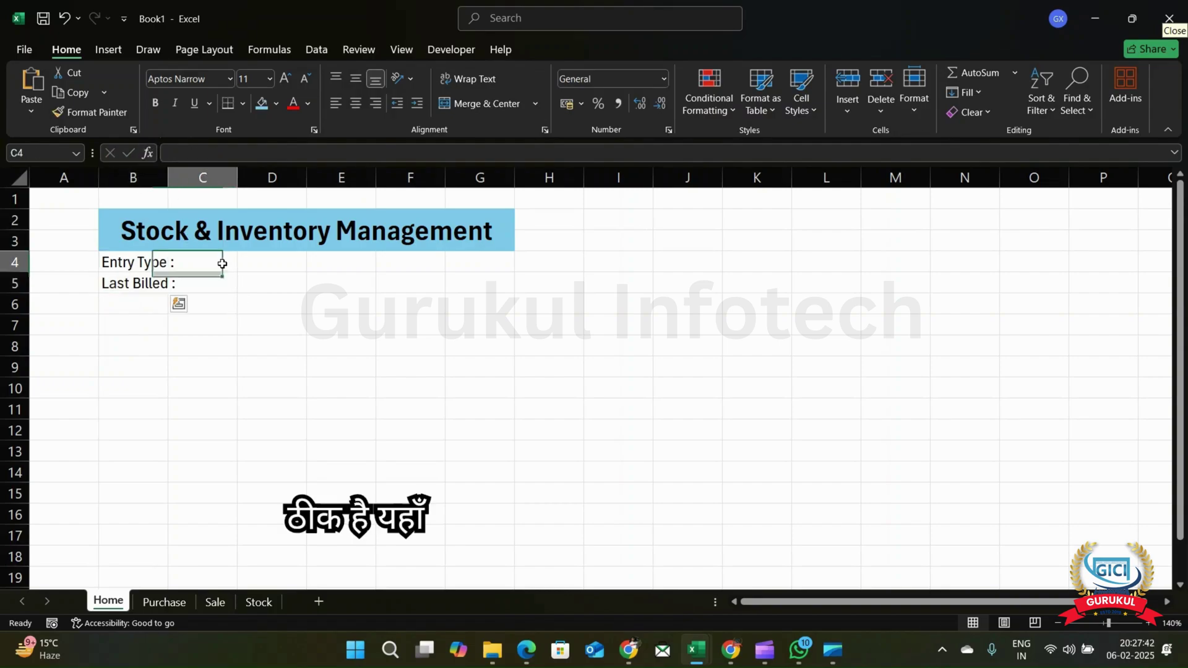
key(Right)
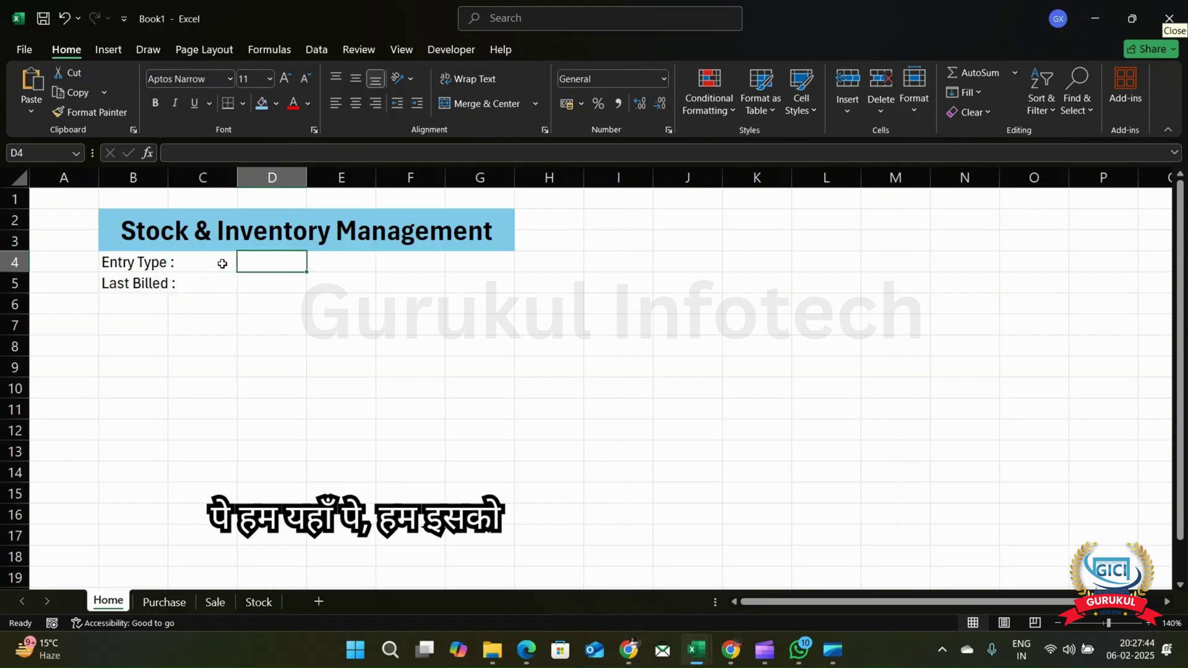
key(Left)
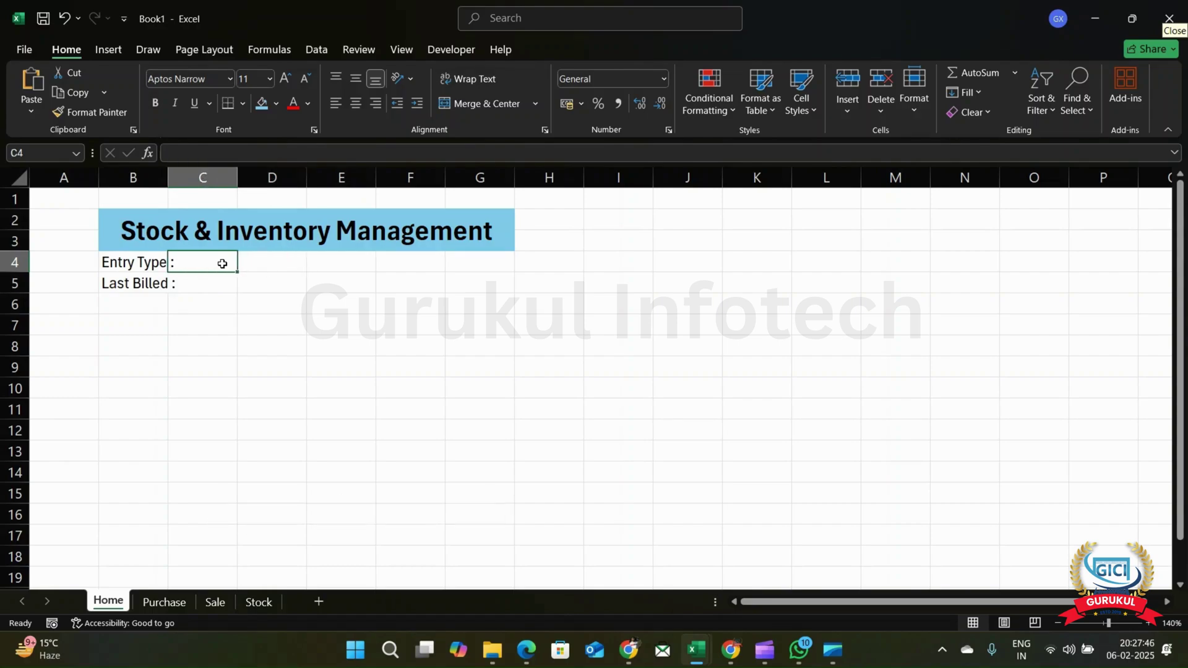
- Apply All Borders to the range B4:C5 and autofit column B to its labels
key(Left)
key(shift+Down)
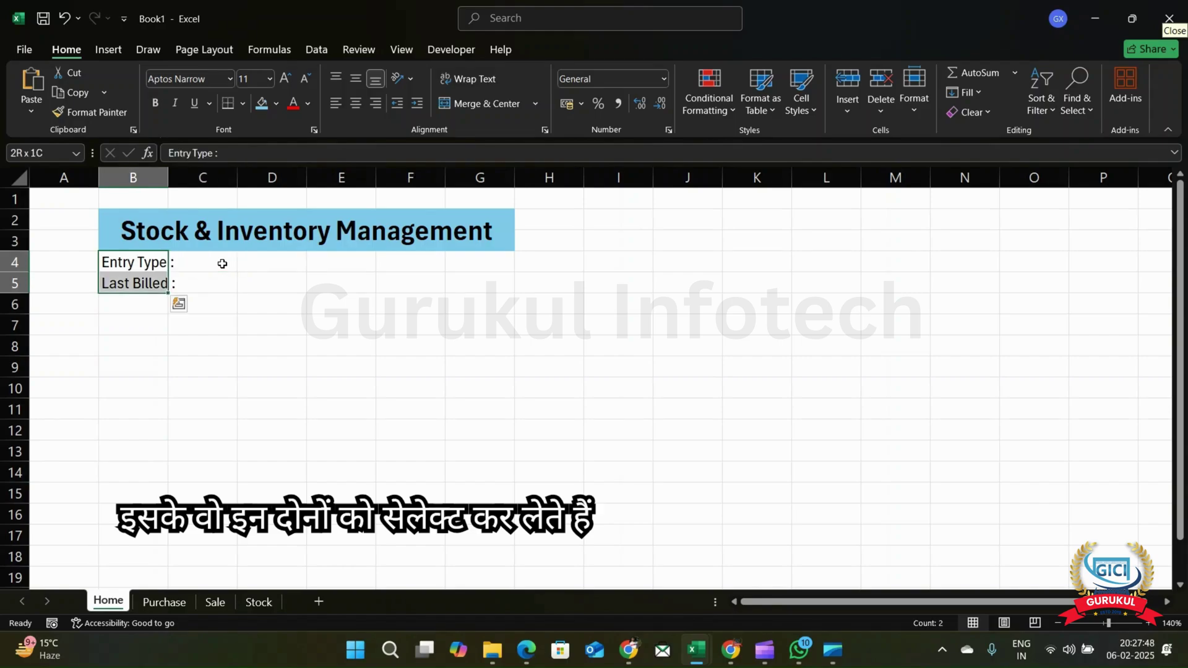
key(shift+Right)
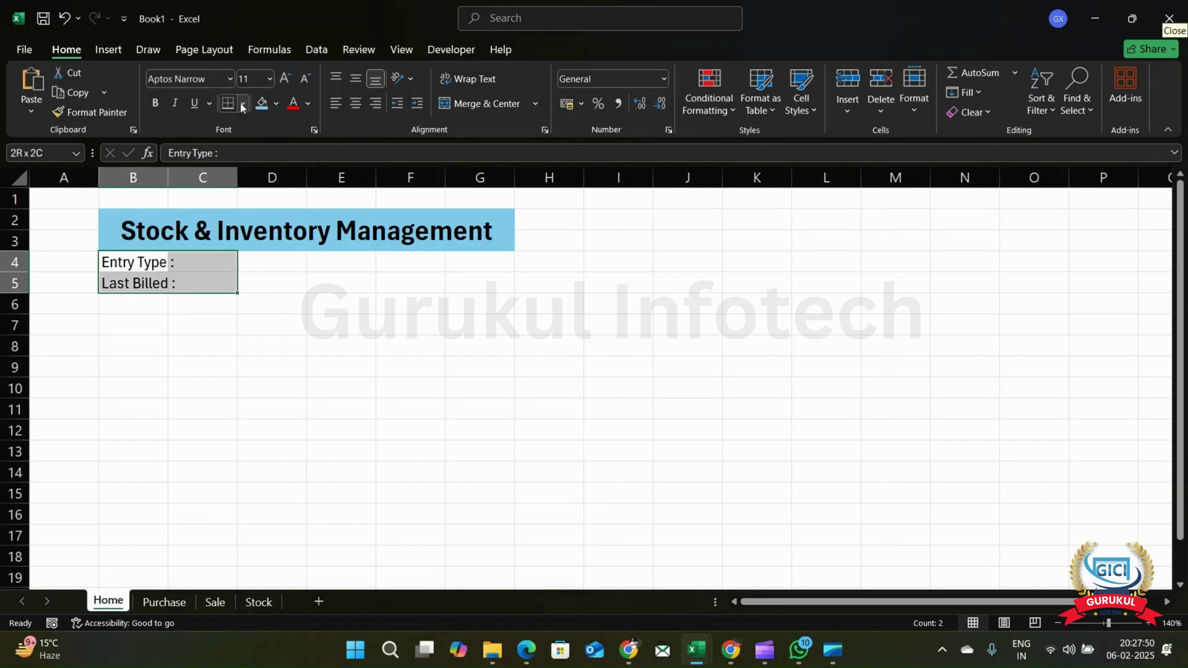
click(242, 103)
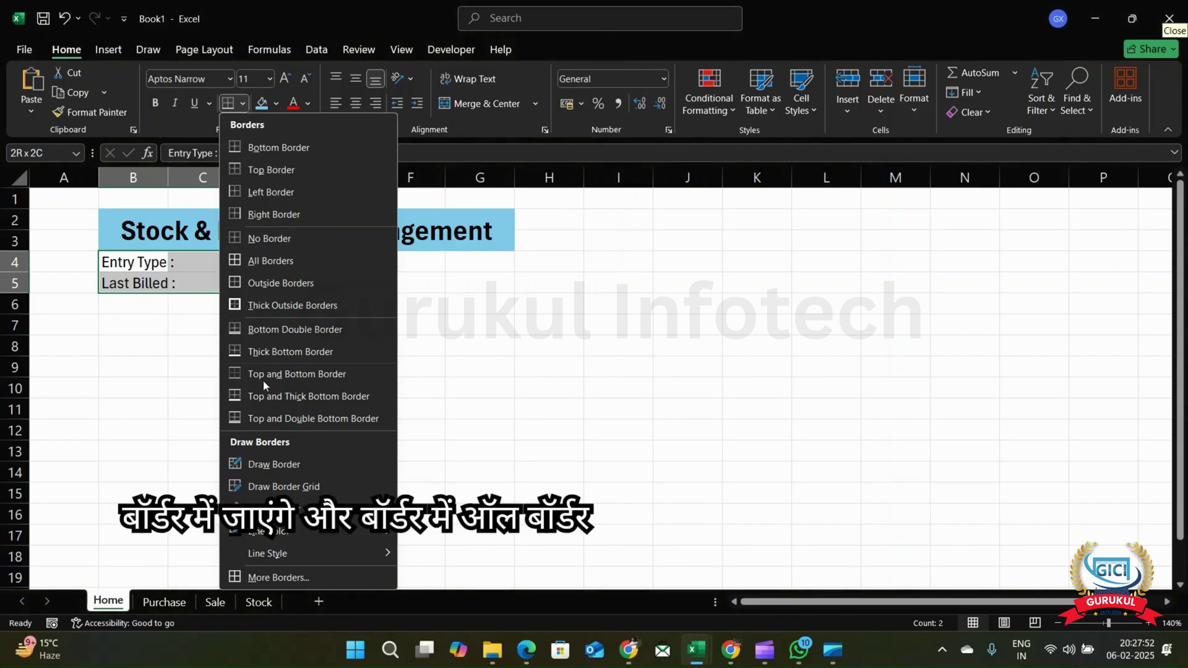
click(271, 261)
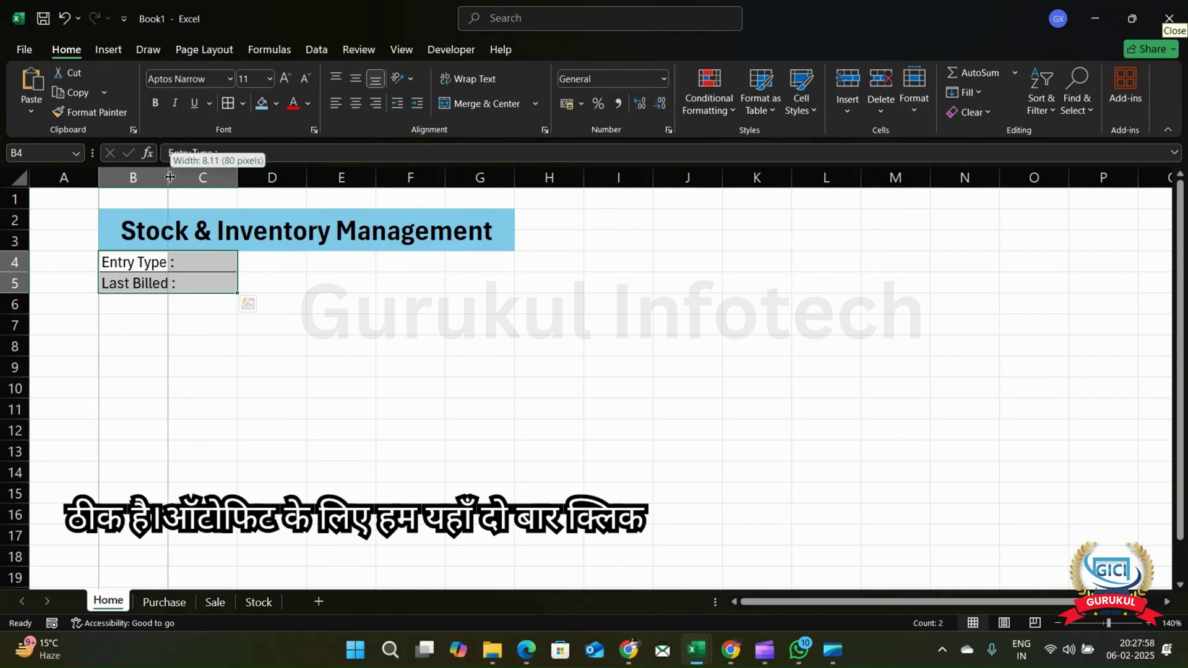
double_click(169, 178)
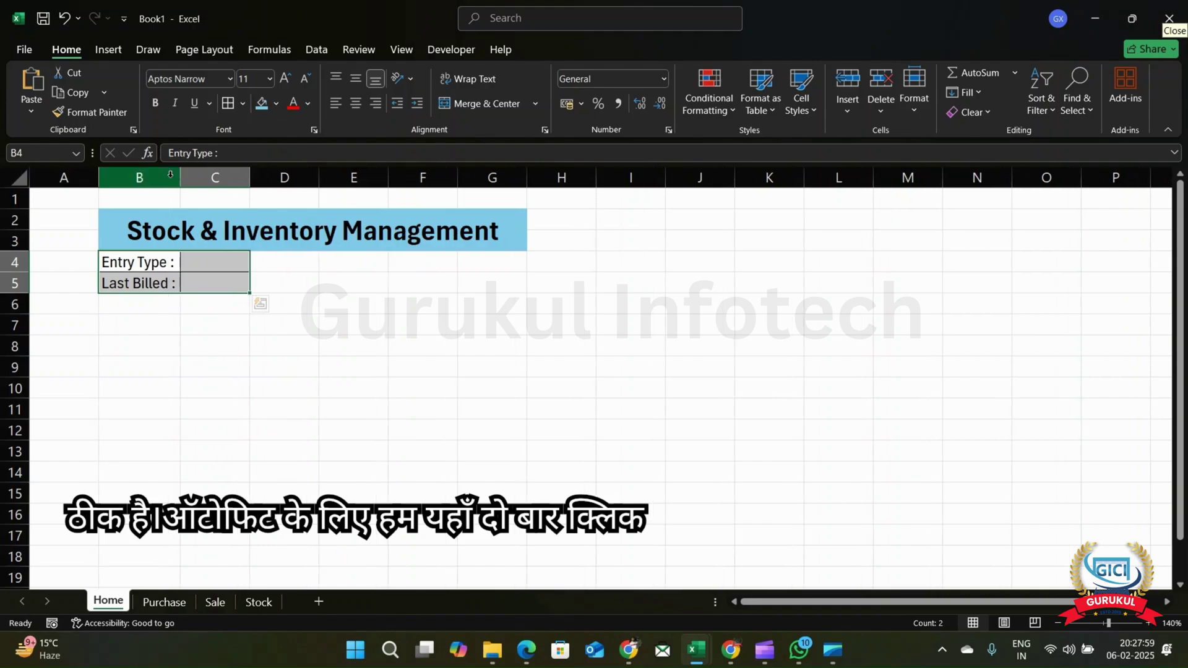
- Add a List data validation to cell C4 with the source entries "Sale, Purchase"
click(213, 283)
click(219, 266)
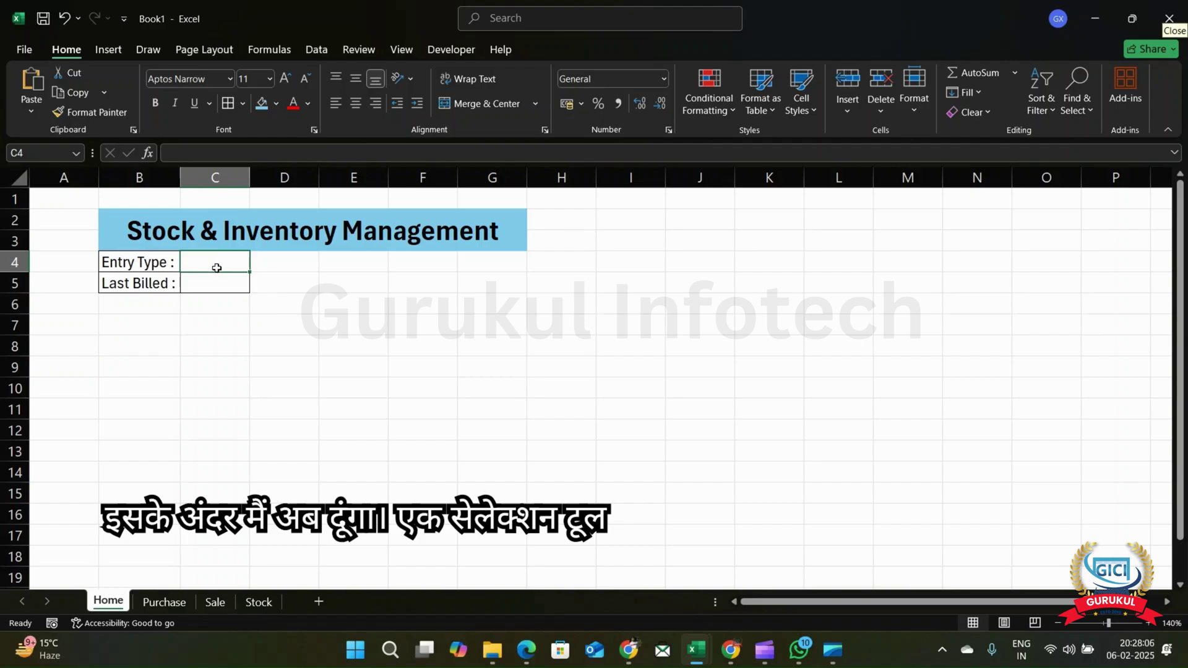
click(317, 49)
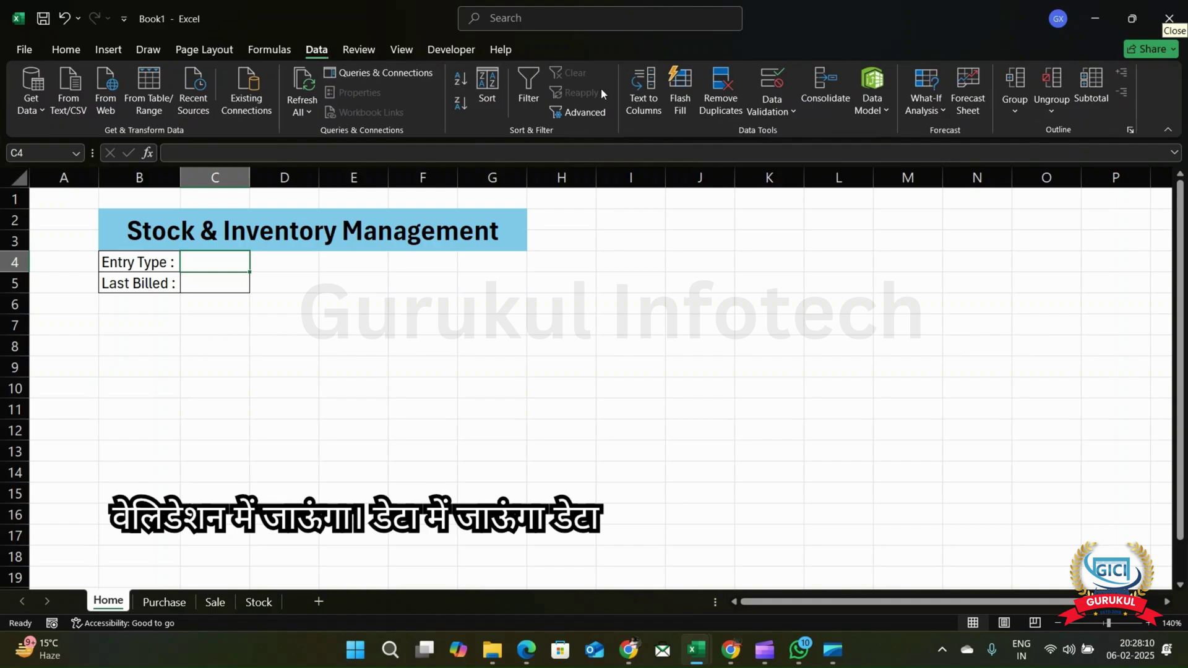
click(771, 107)
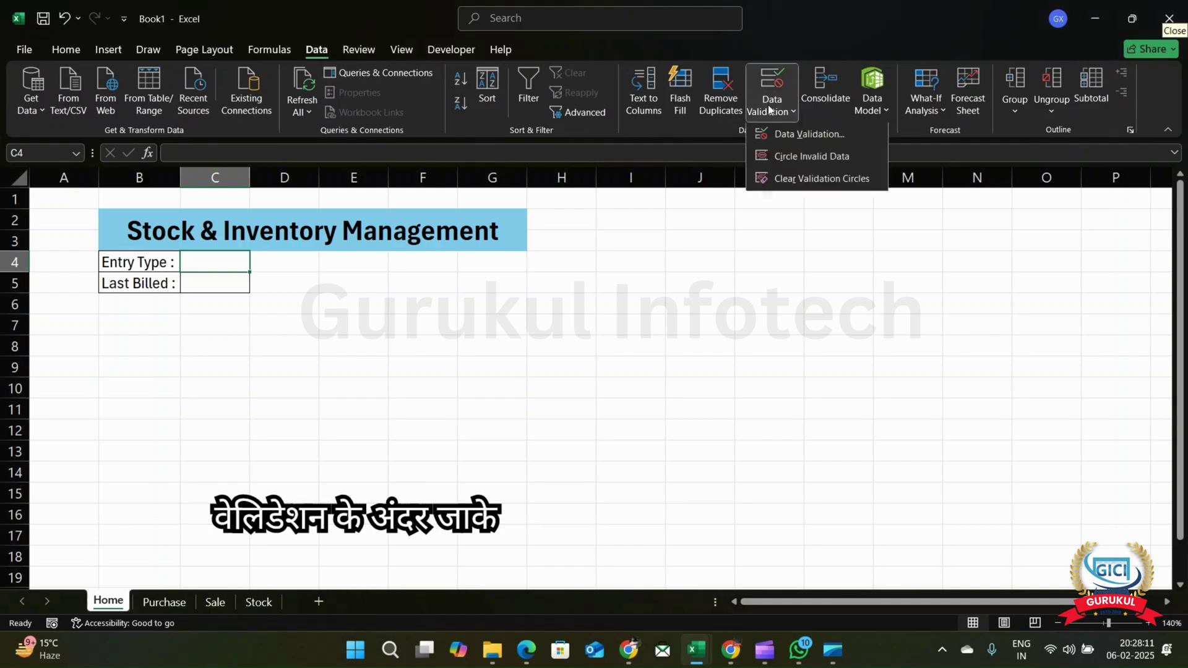
click(804, 135)
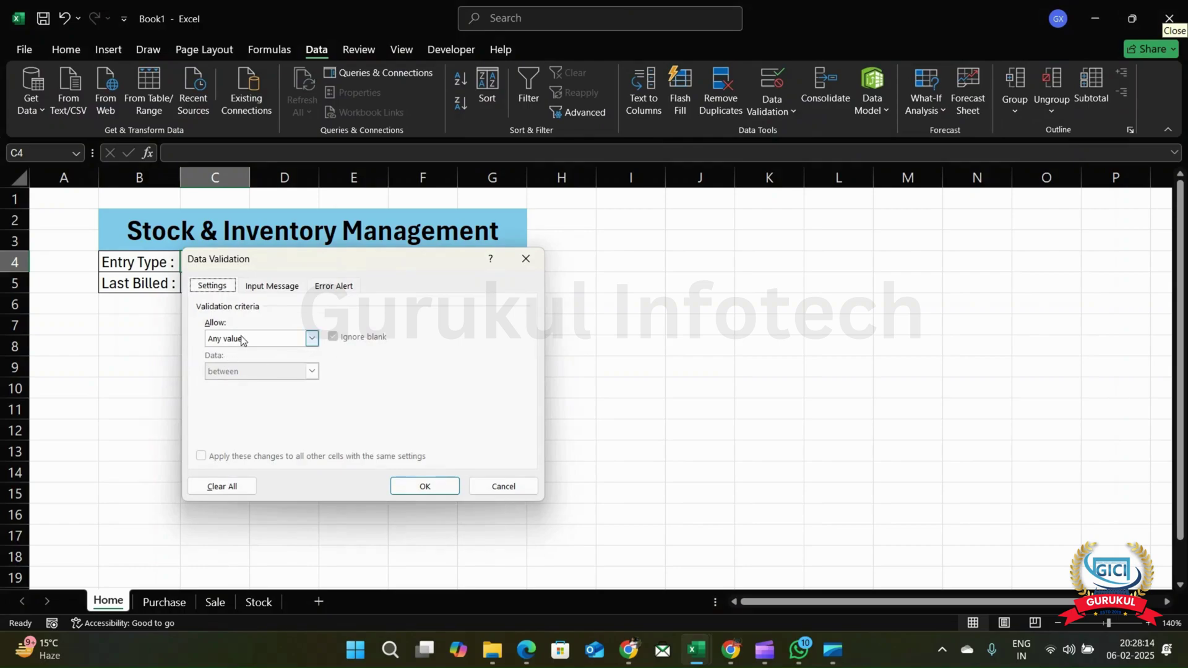
click(241, 341)
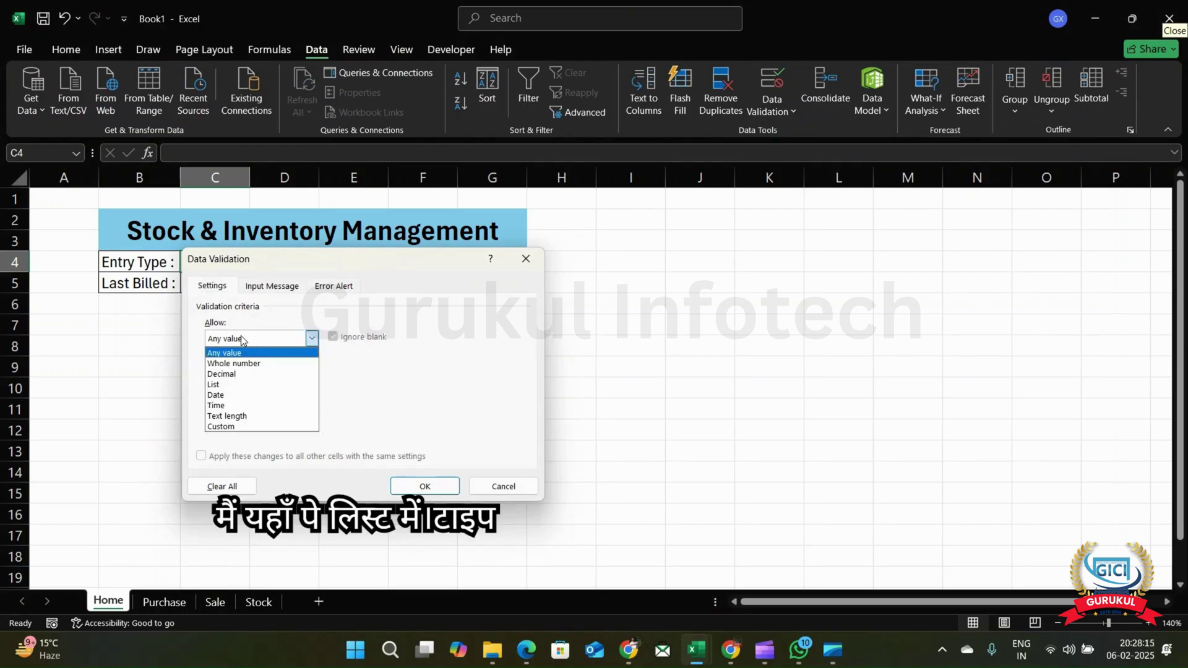
click(226, 384)
click(237, 402)
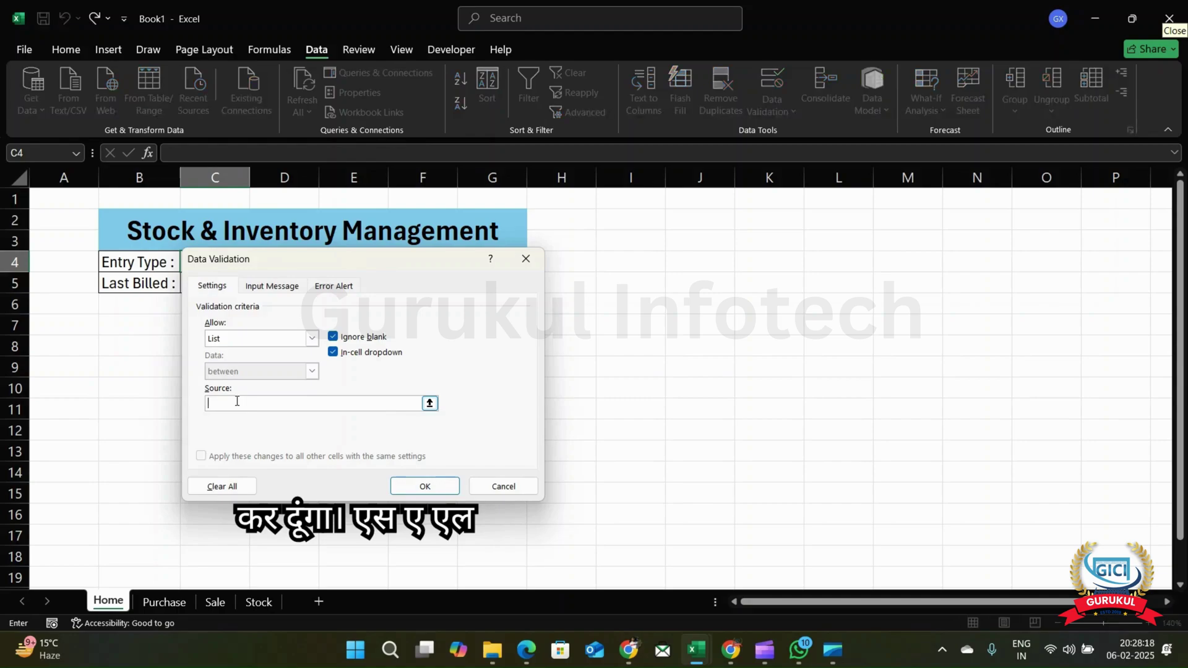
text(sale )
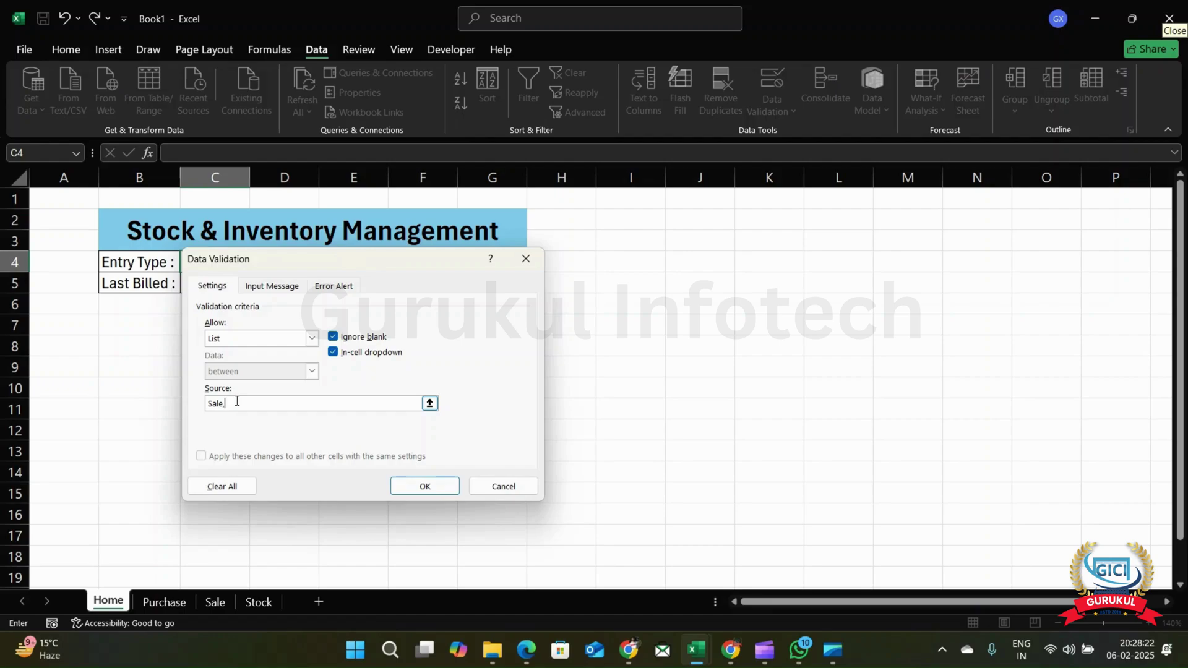
text( Purchase)
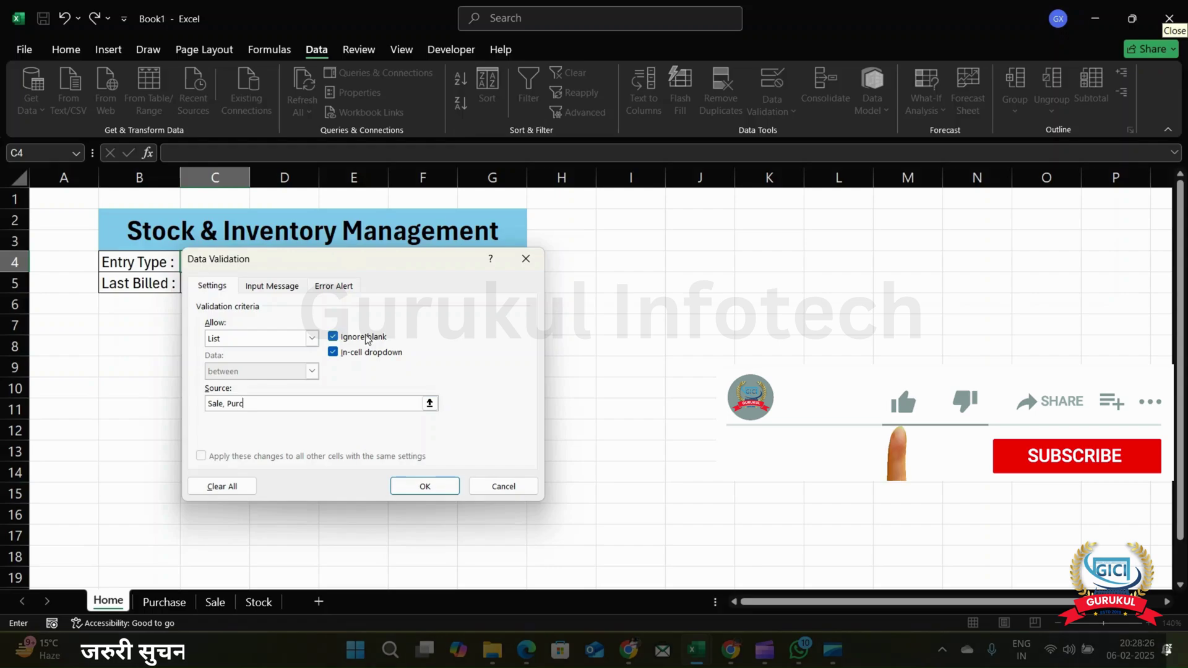
click(418, 485)
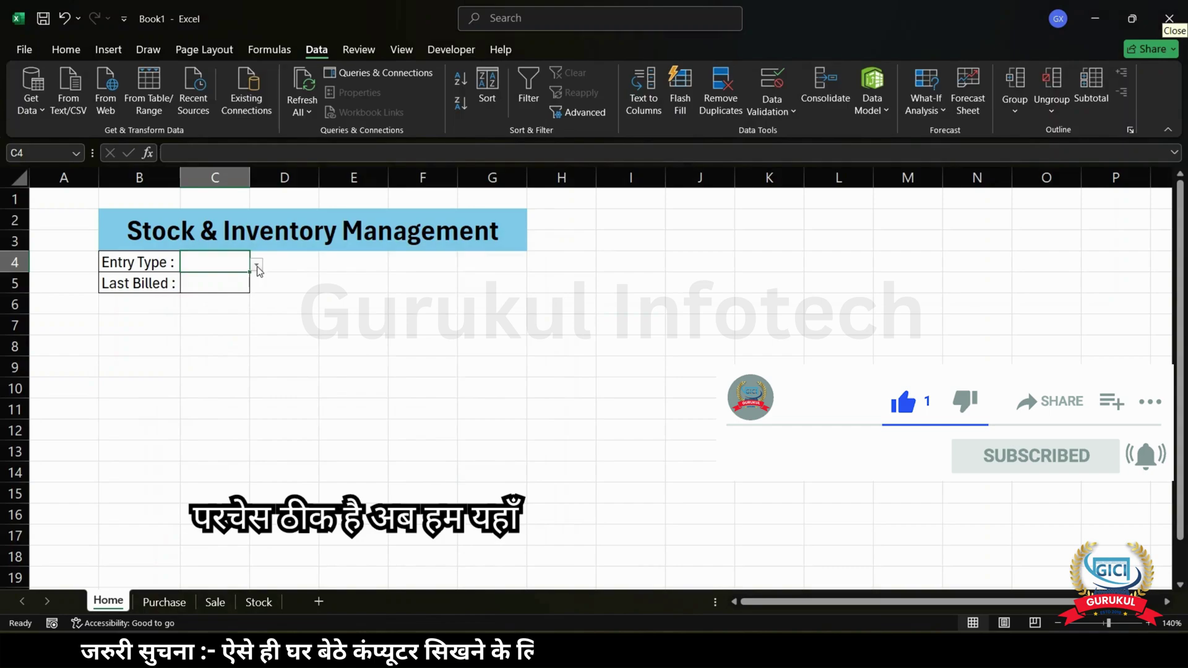
- Test the dropdown in cell C4 by choosing Sale and switching the entry type to Purchase
click(256, 264)
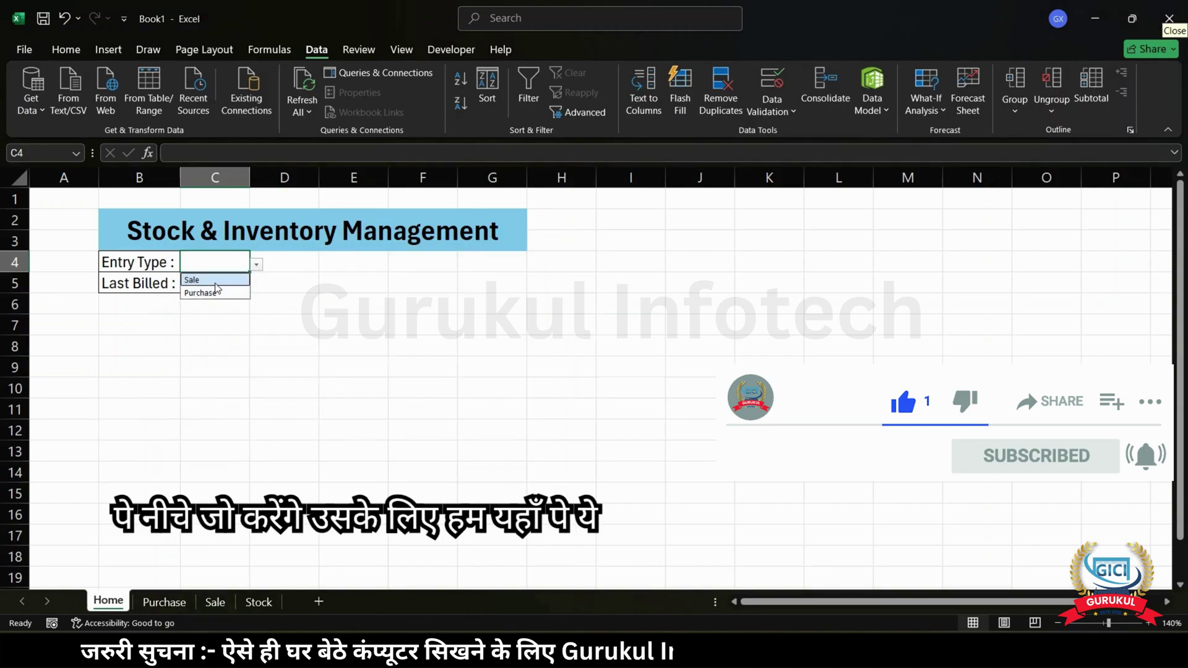
click(215, 283)
click(257, 267)
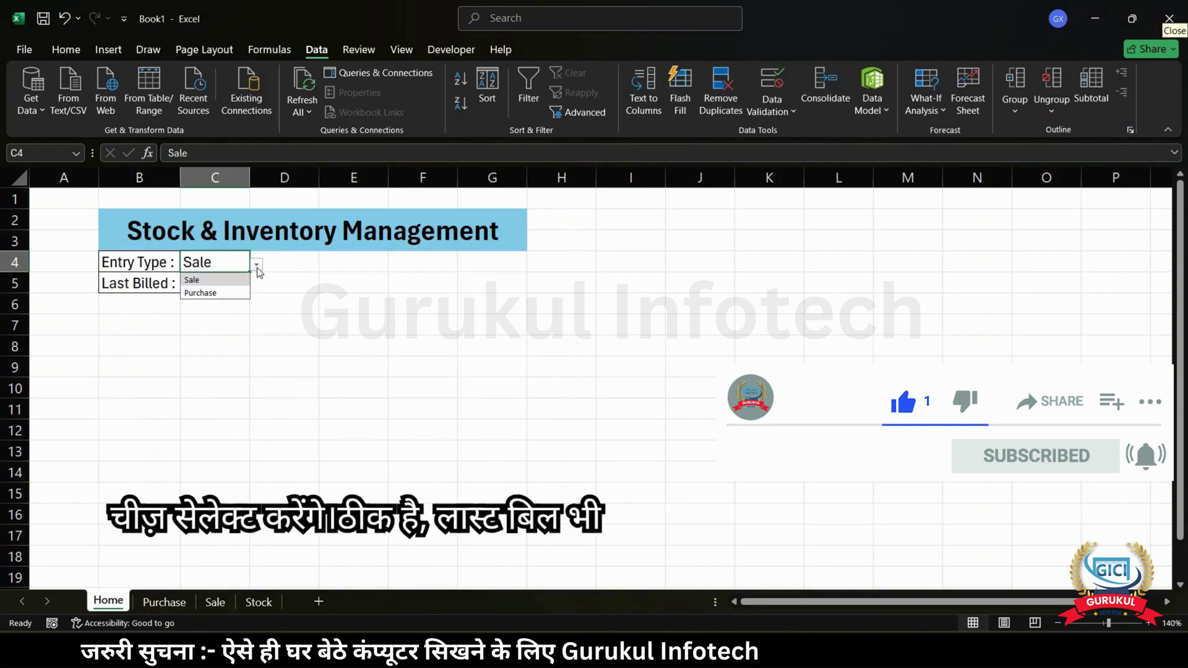
click(226, 294)
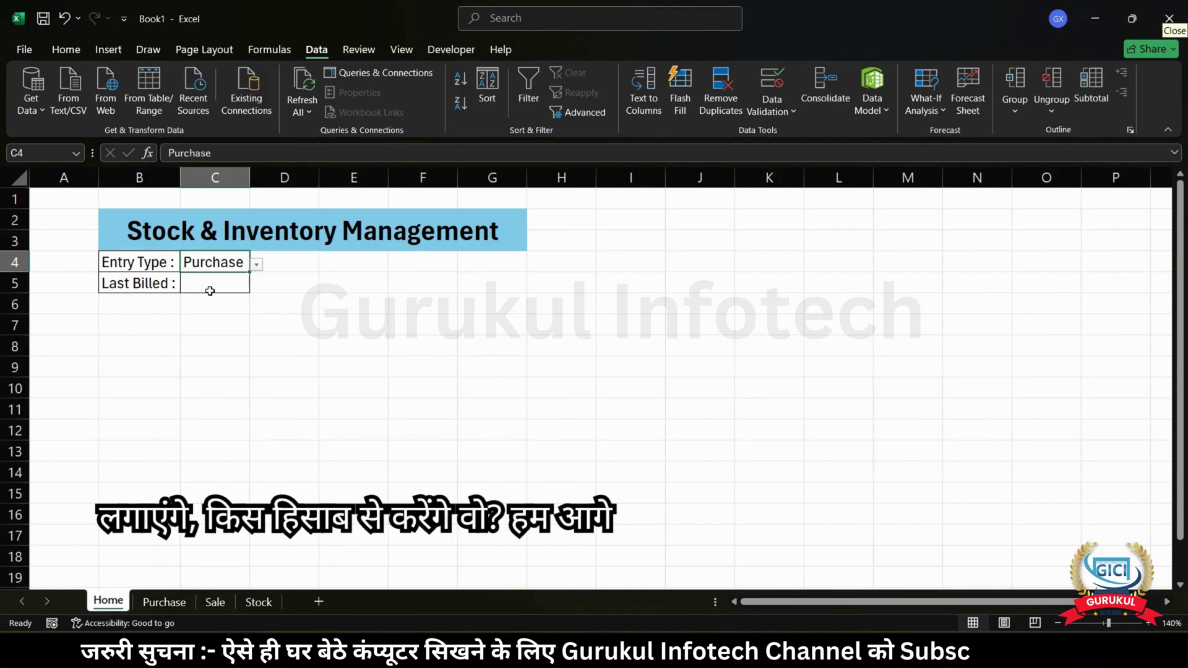
- Enter the labels "Bill No.:" in B7 and "Date :" in B8, checking the inventory & stock management workbook for the field order
click(133, 323)
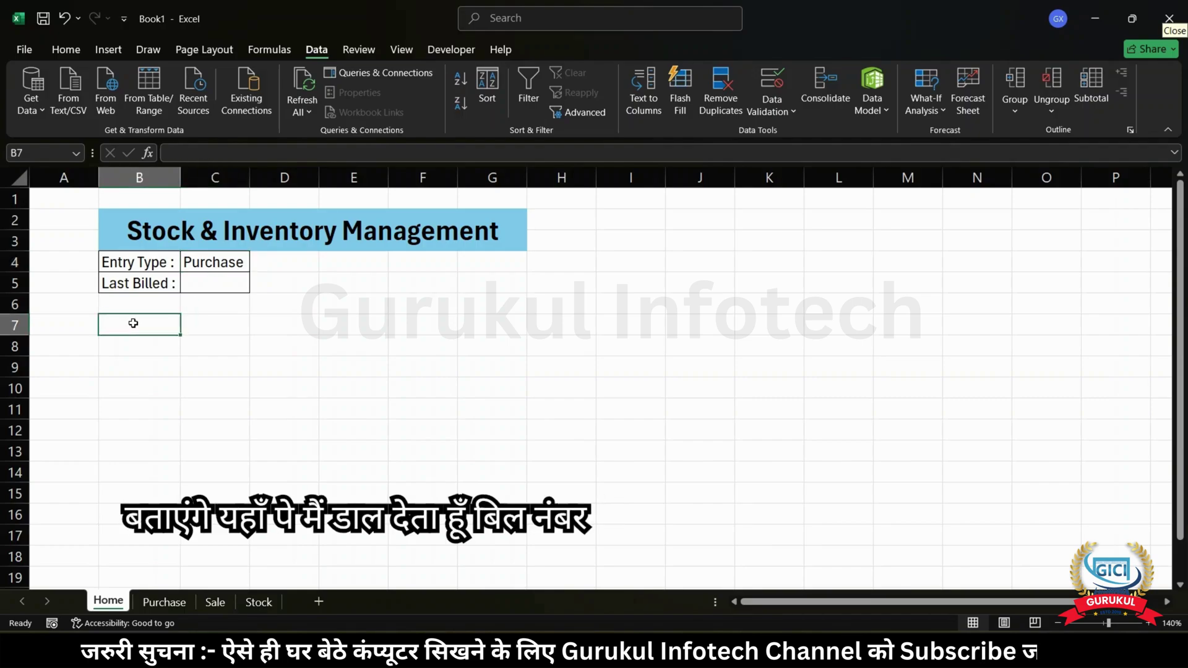
text(Bill No)
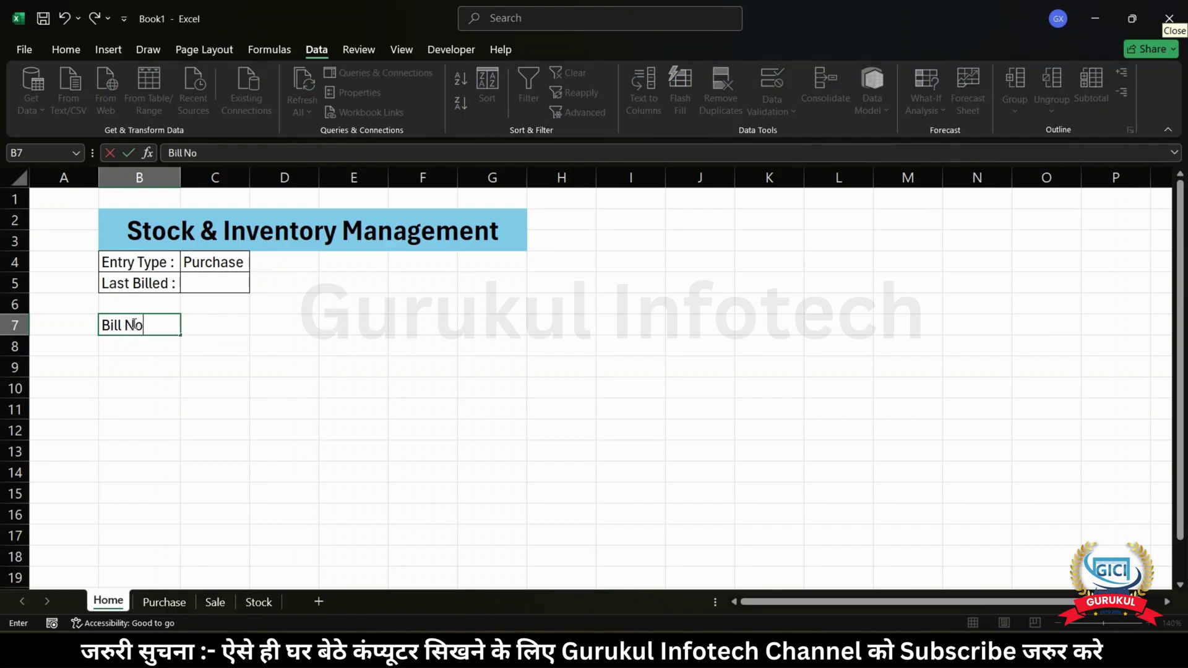
text(.:)
key(Return)
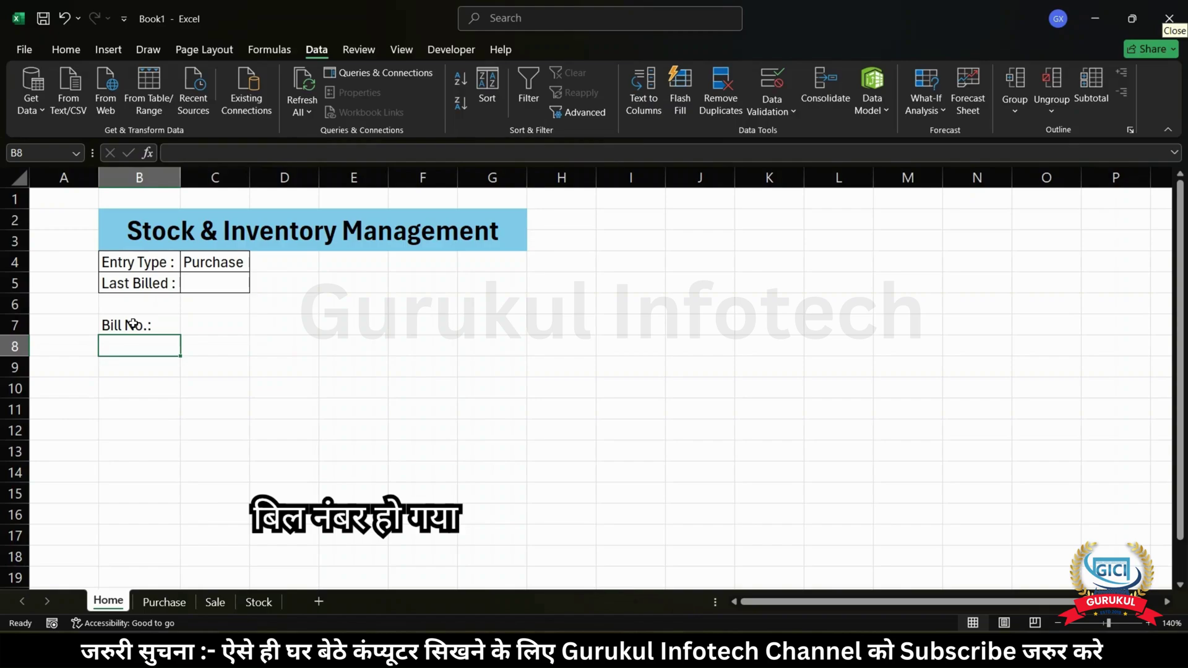
key(alt+Tab)
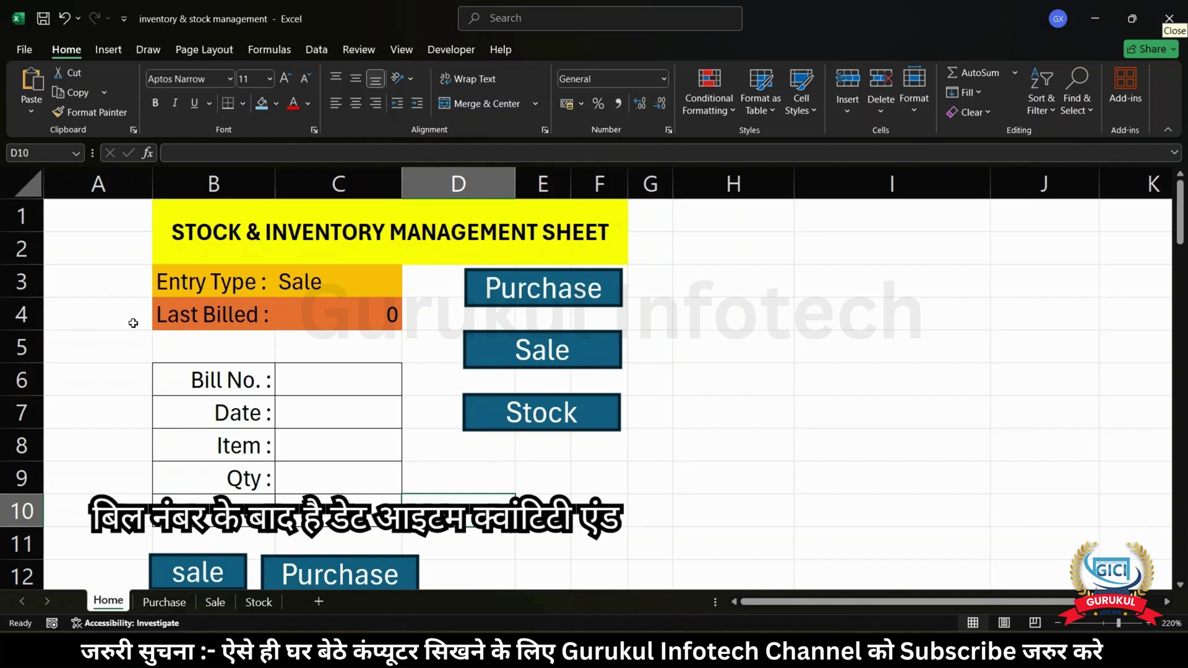
key(alt+Tab)
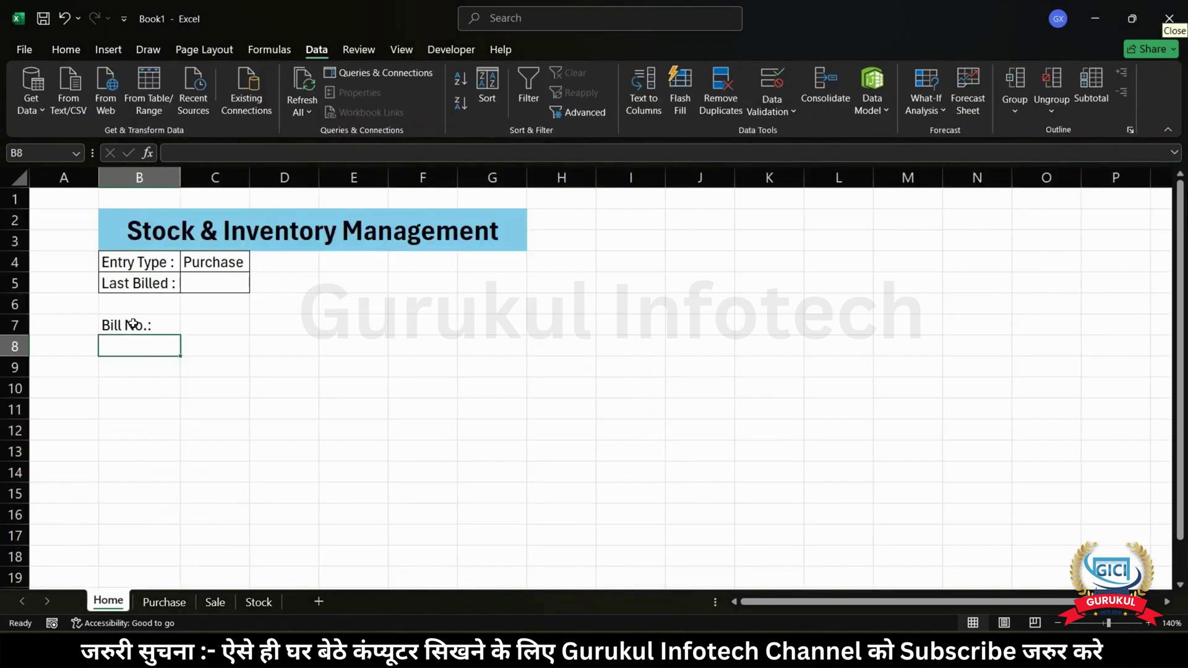
text(Date :)
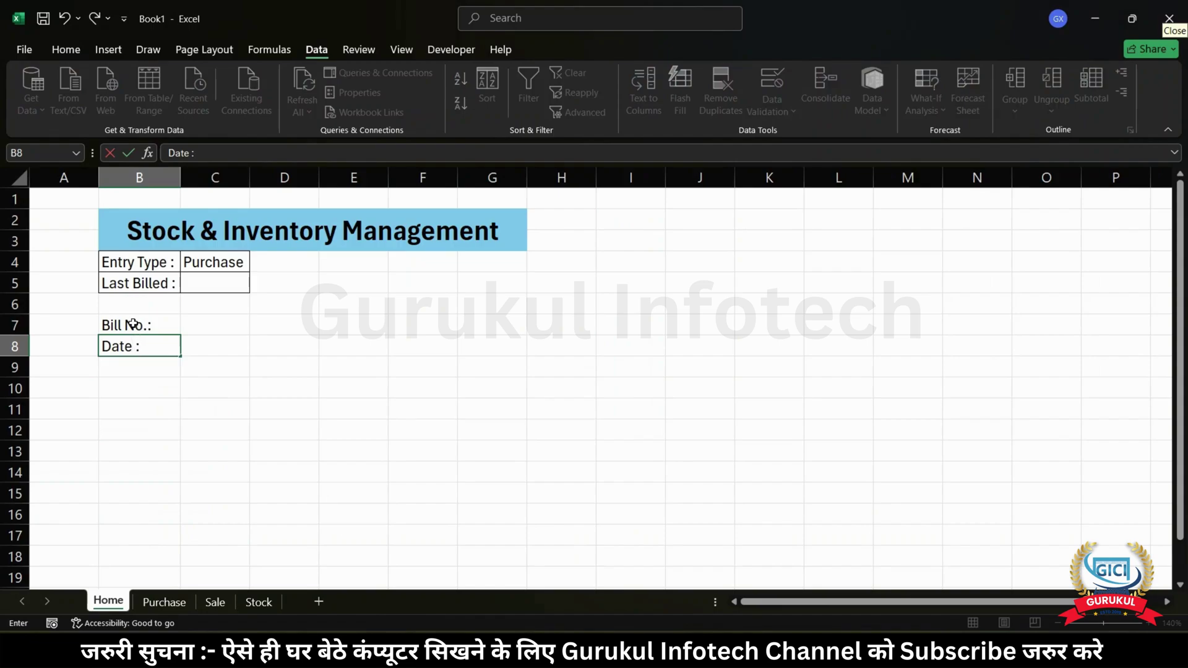
key(Return)
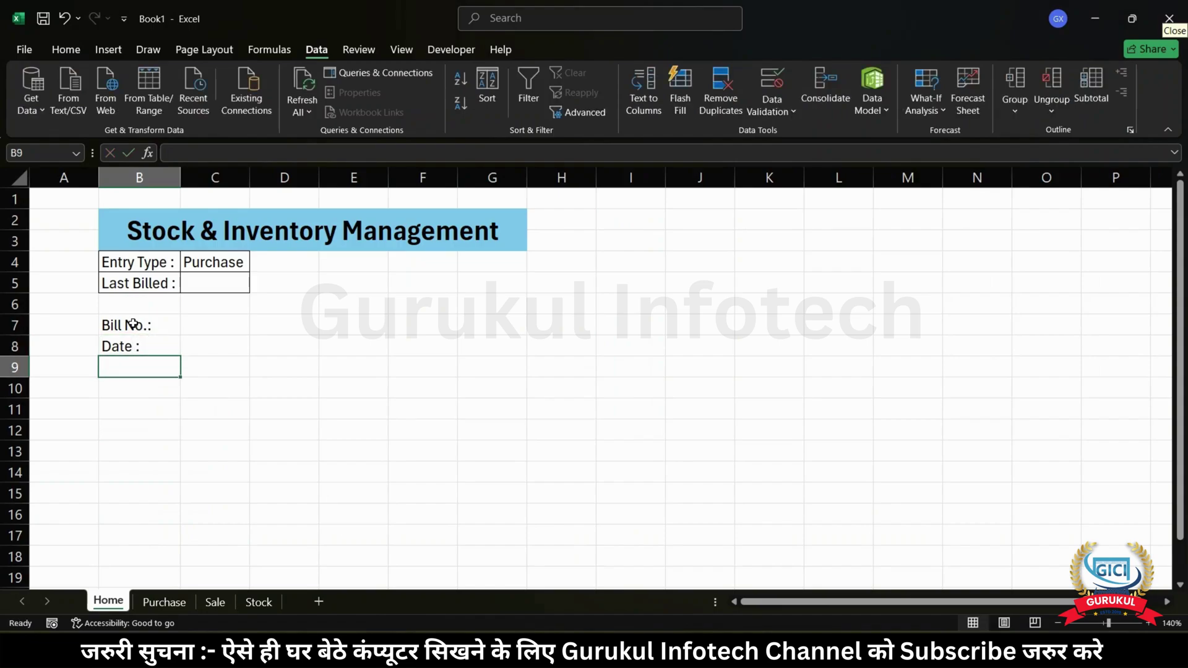
- Enter the labels "Item :" in B9, "Quantity" in B10 and "Rate :" in B11
text(Item :)
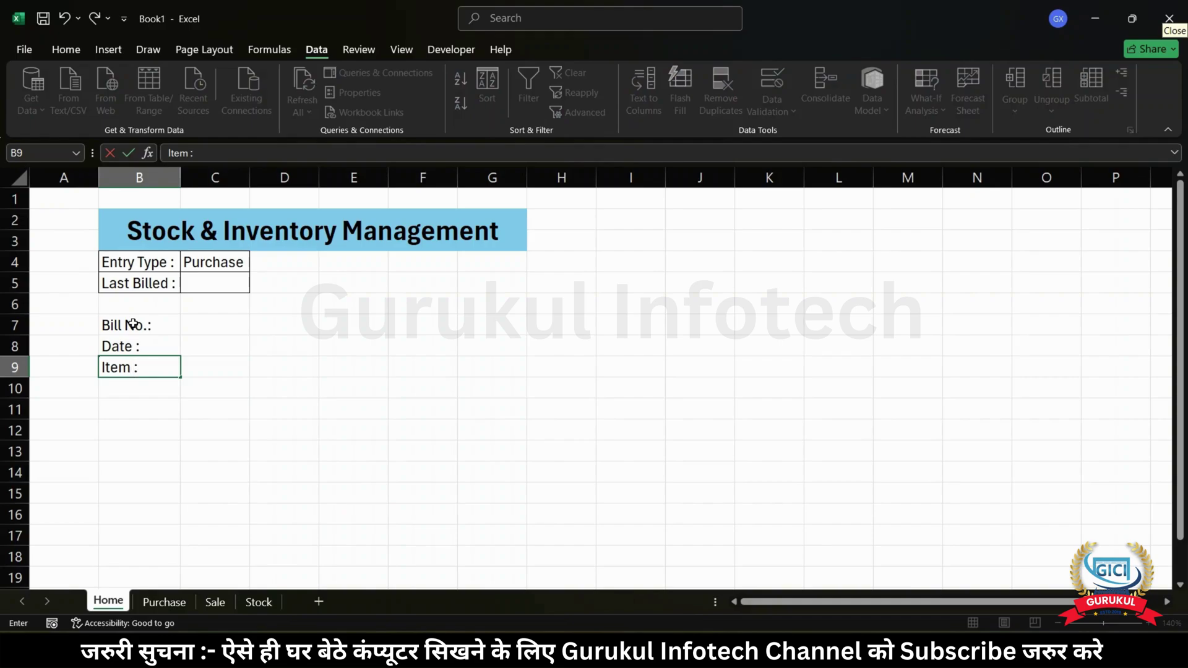
key(Return)
text(Q)
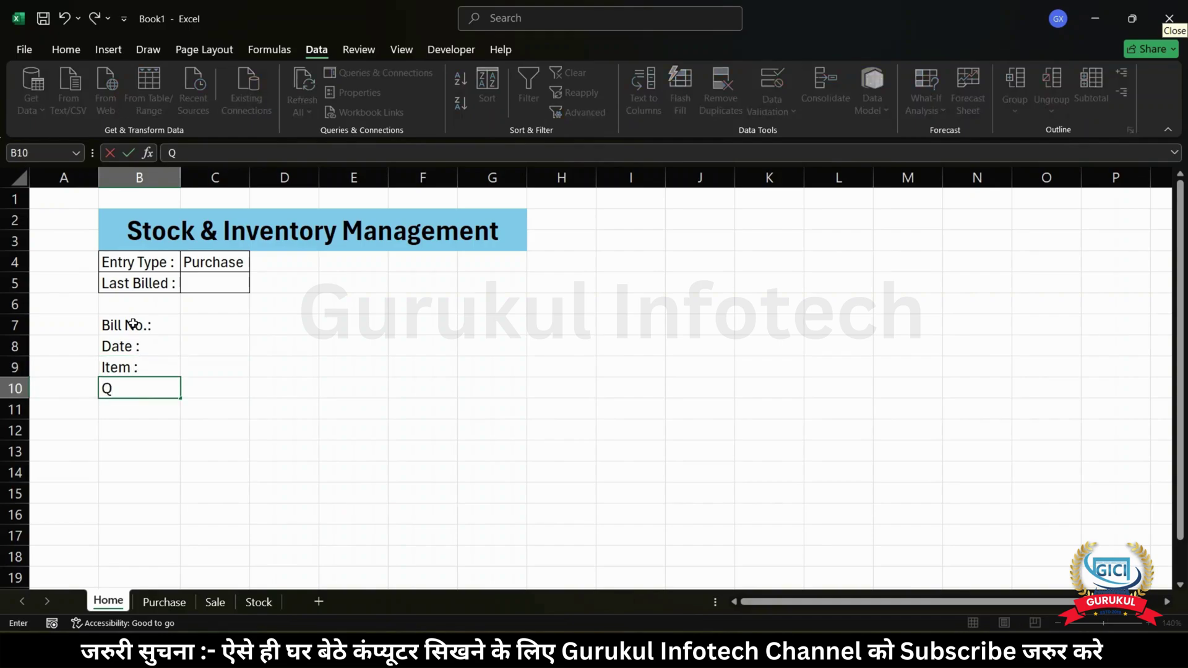
text(uantity)
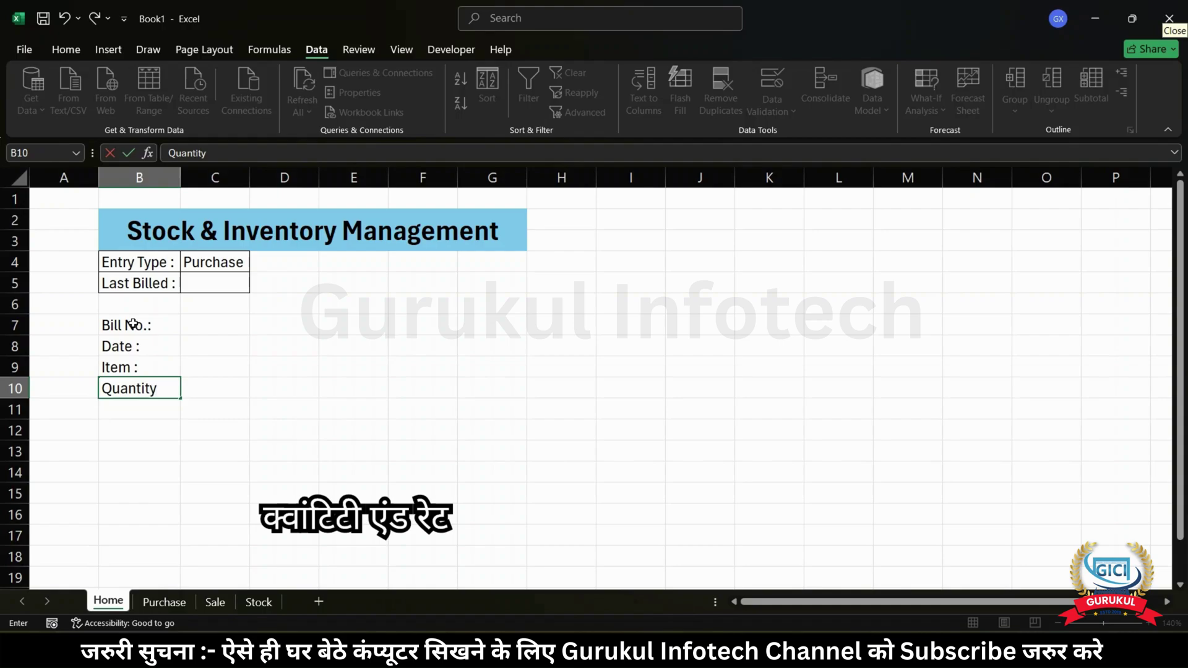
key(Return)
text(Ra)
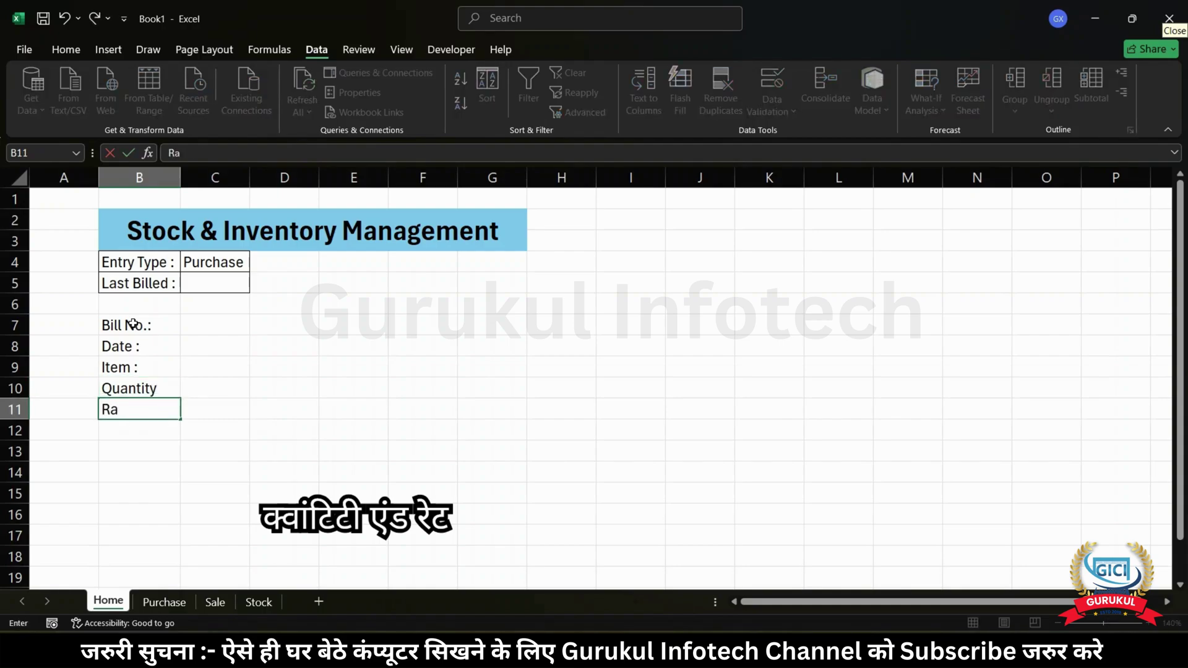
text(te :)
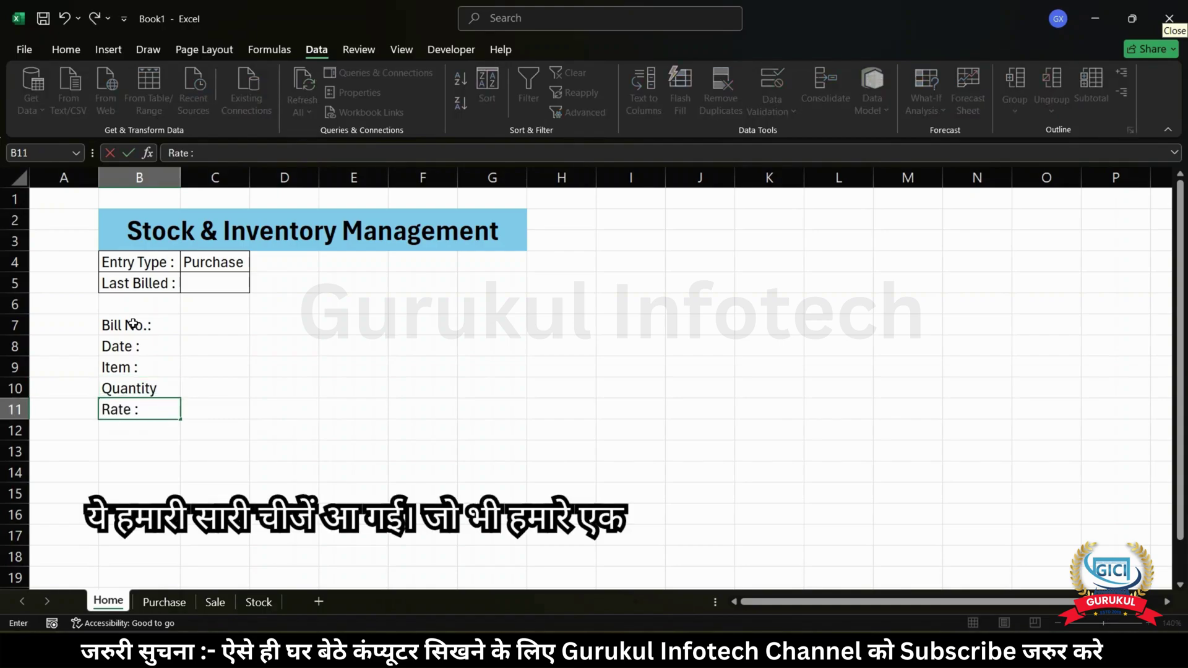
- Right-align the field labels in the range B7:B11
key(Up)
key(Up)
key(Up)
key(Up)
key(shift+Down)
key(shift+Down)
key(shift+Down)
key(shift+Down)
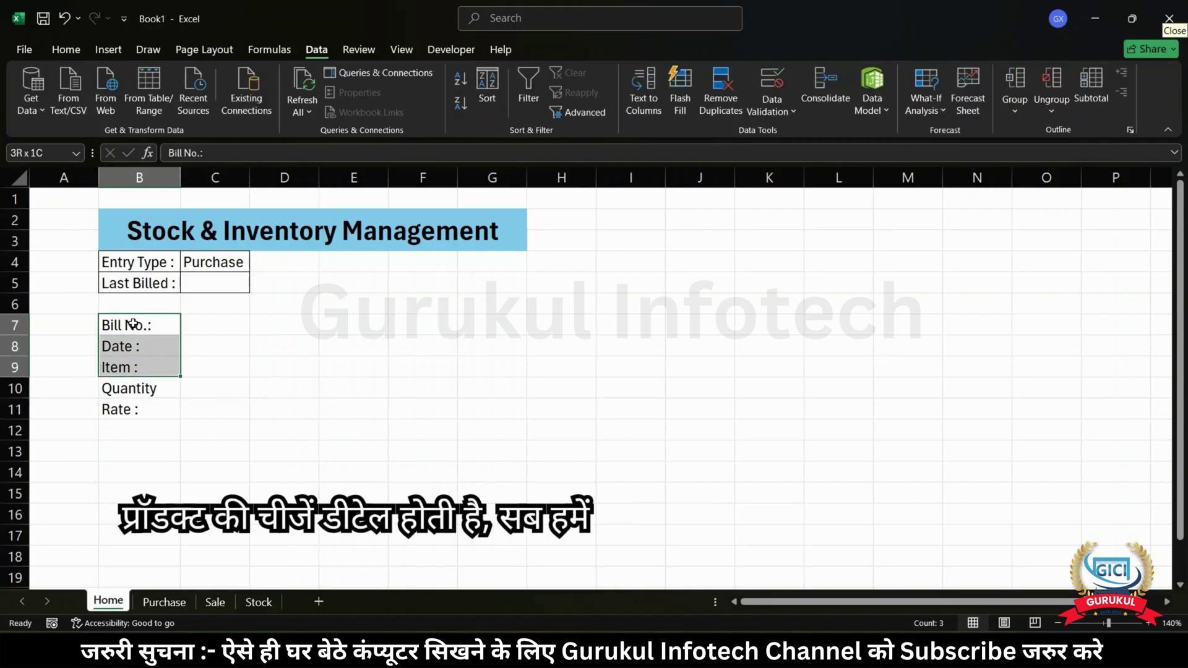
click(24, 51)
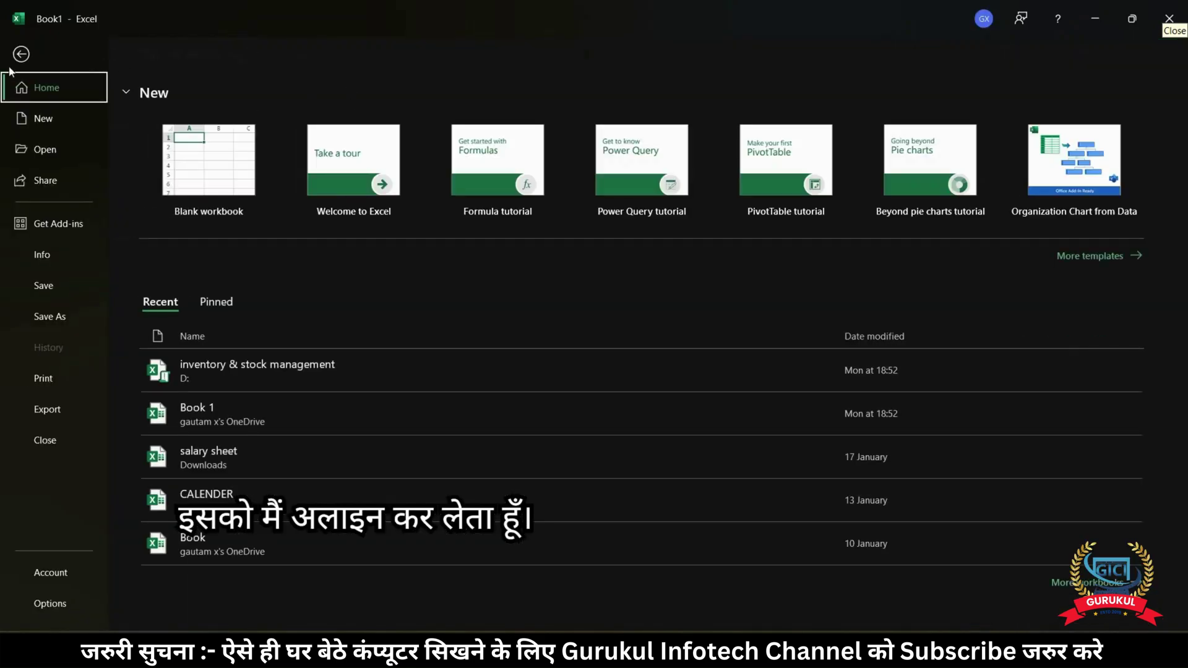
click(21, 56)
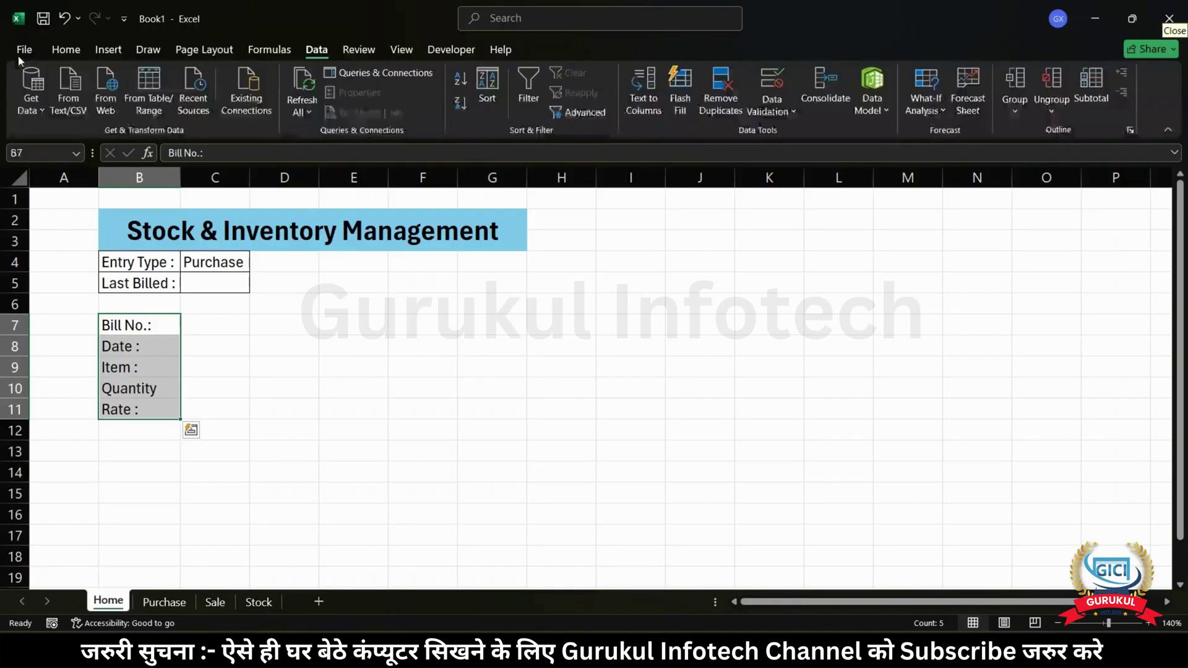
click(65, 53)
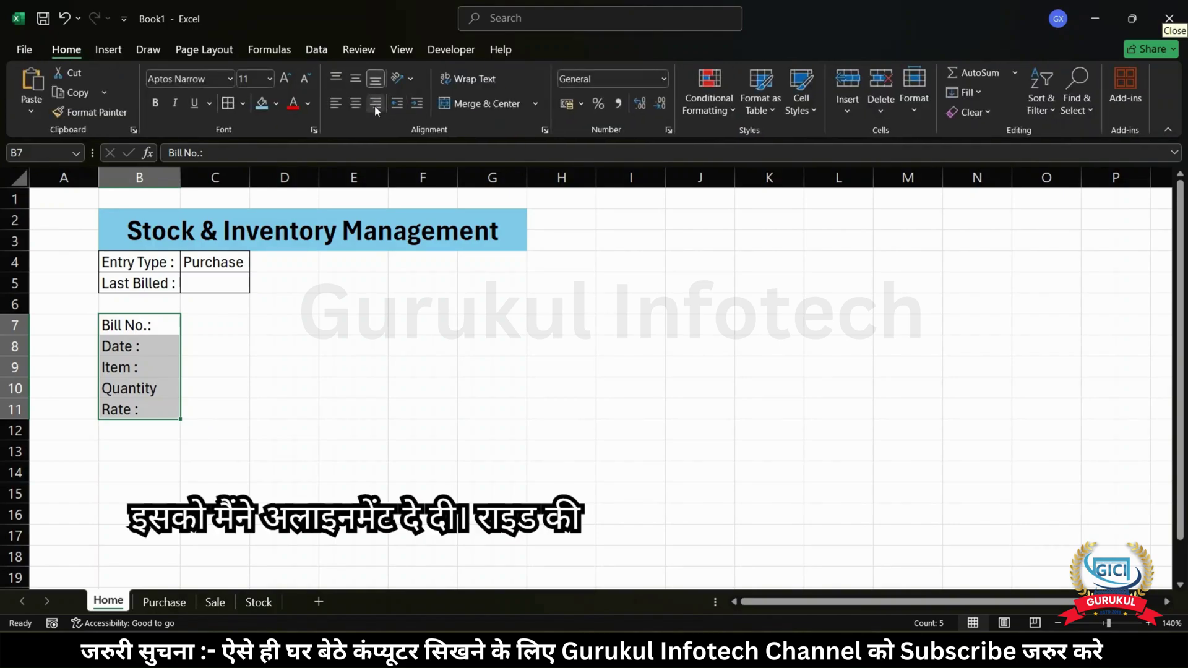
click(375, 107)
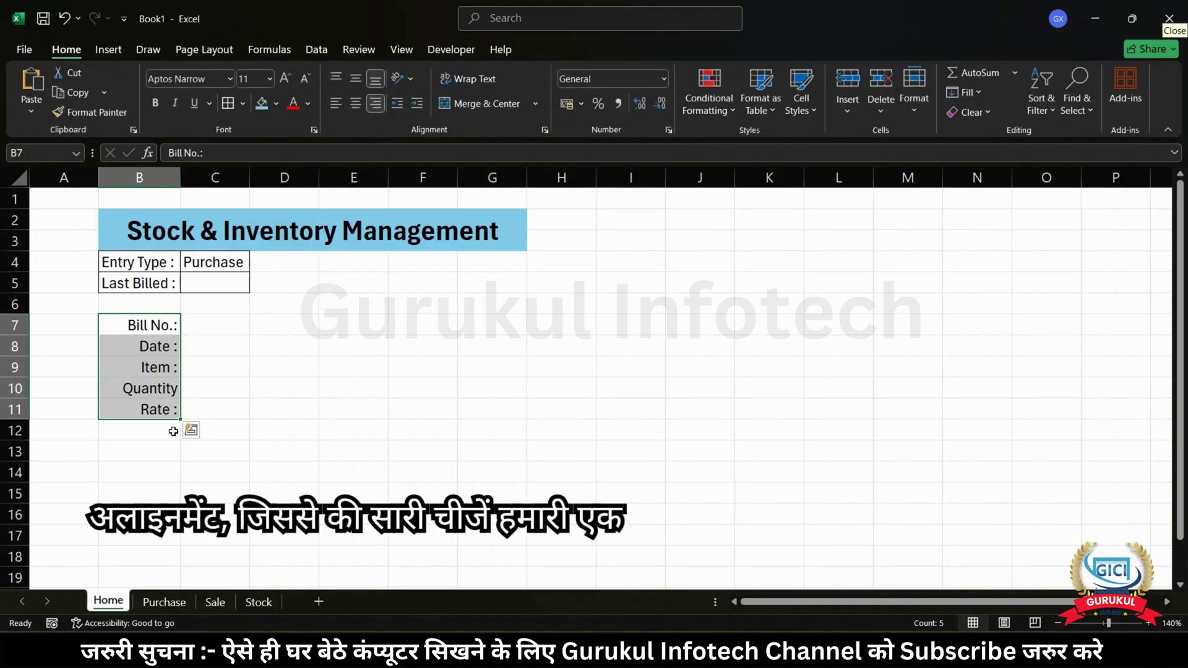
- Append a colon to the label in B10 so it reads "Quantity :"
click(170, 393)
double_click(171, 393)
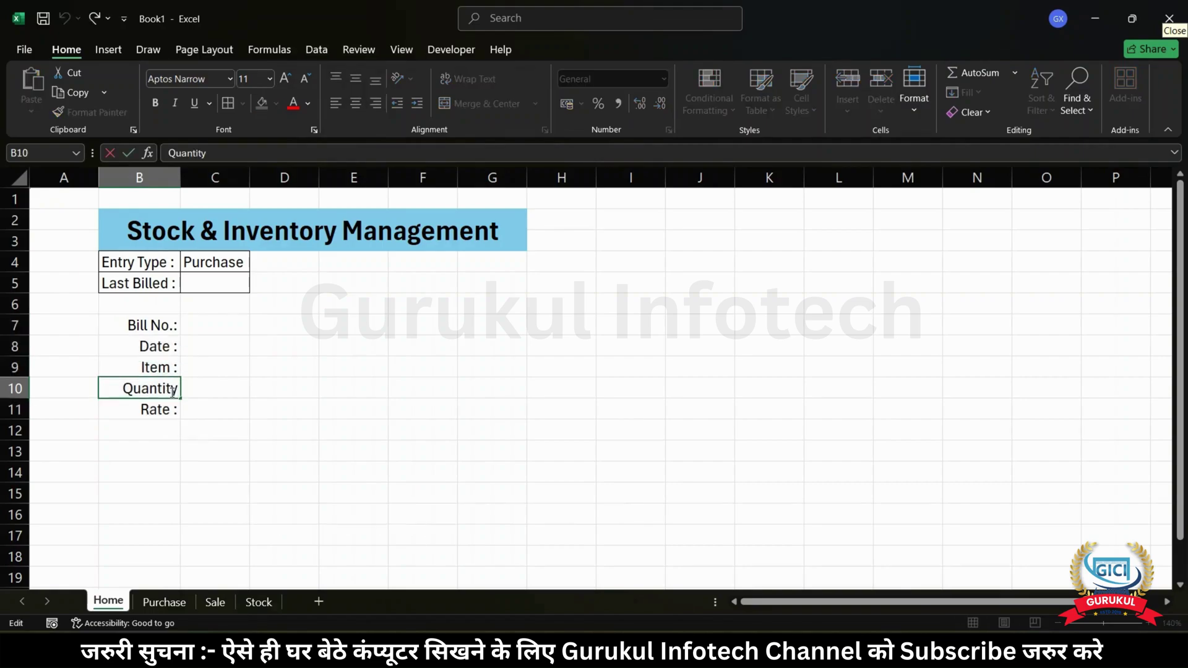
text(:)
key(Return)
key(Up)
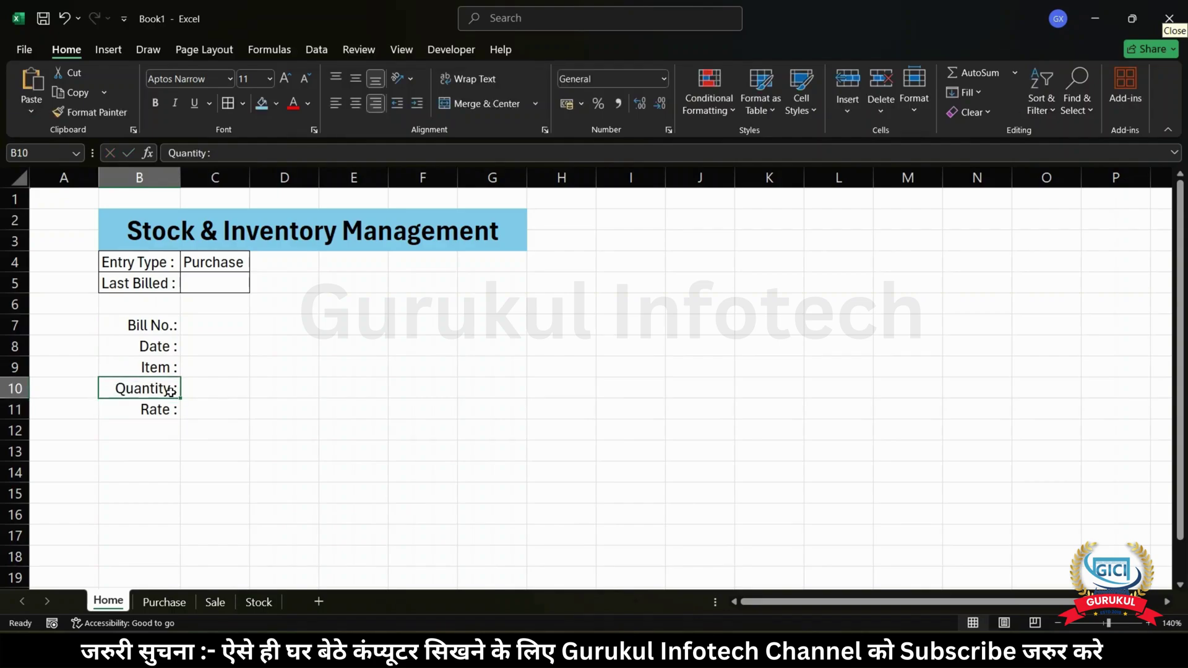
key(Right)
key(Up)
key(Up)
key(Up)
key(Left)
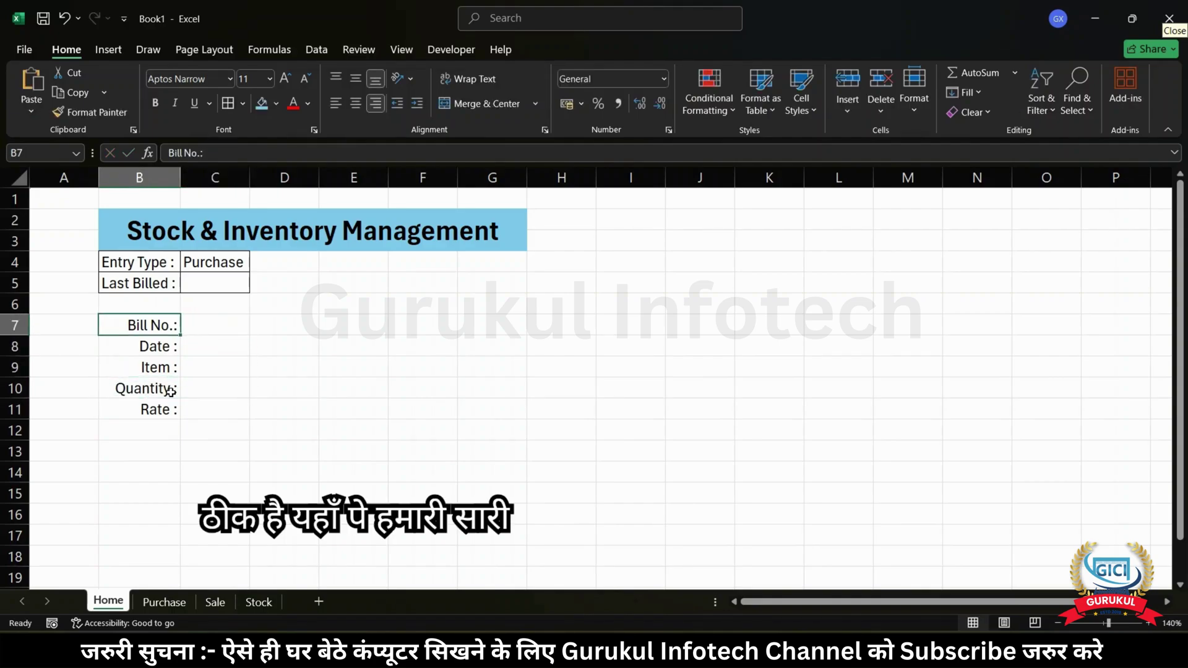
key(Down)
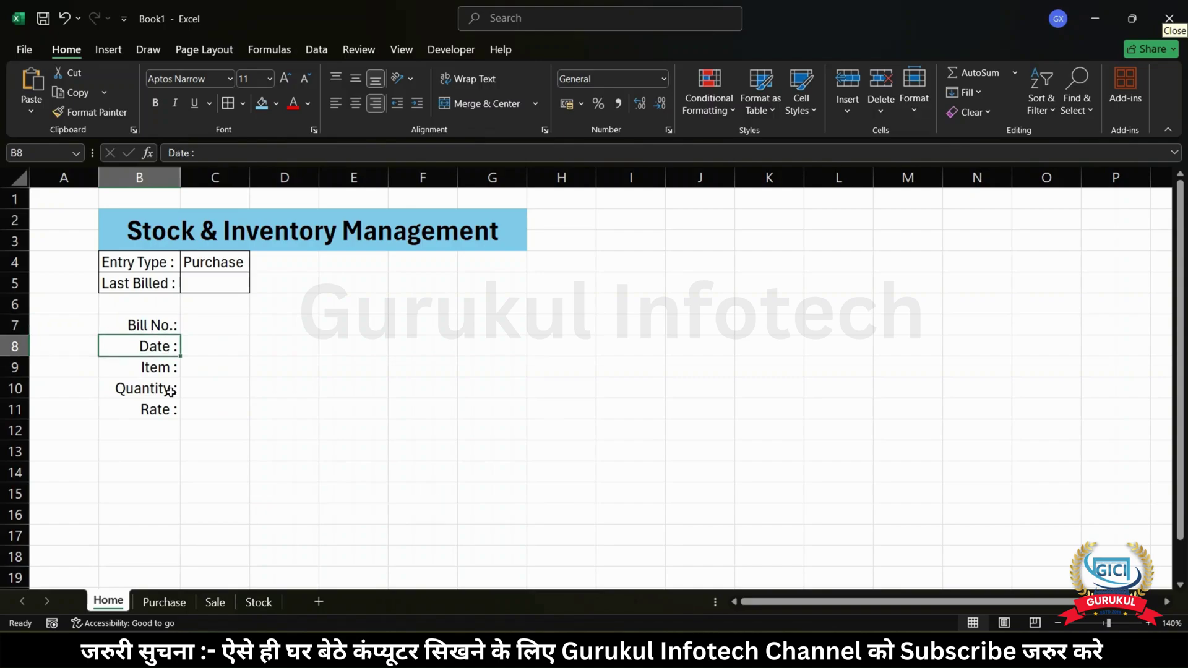
key(Left)
key(Right)
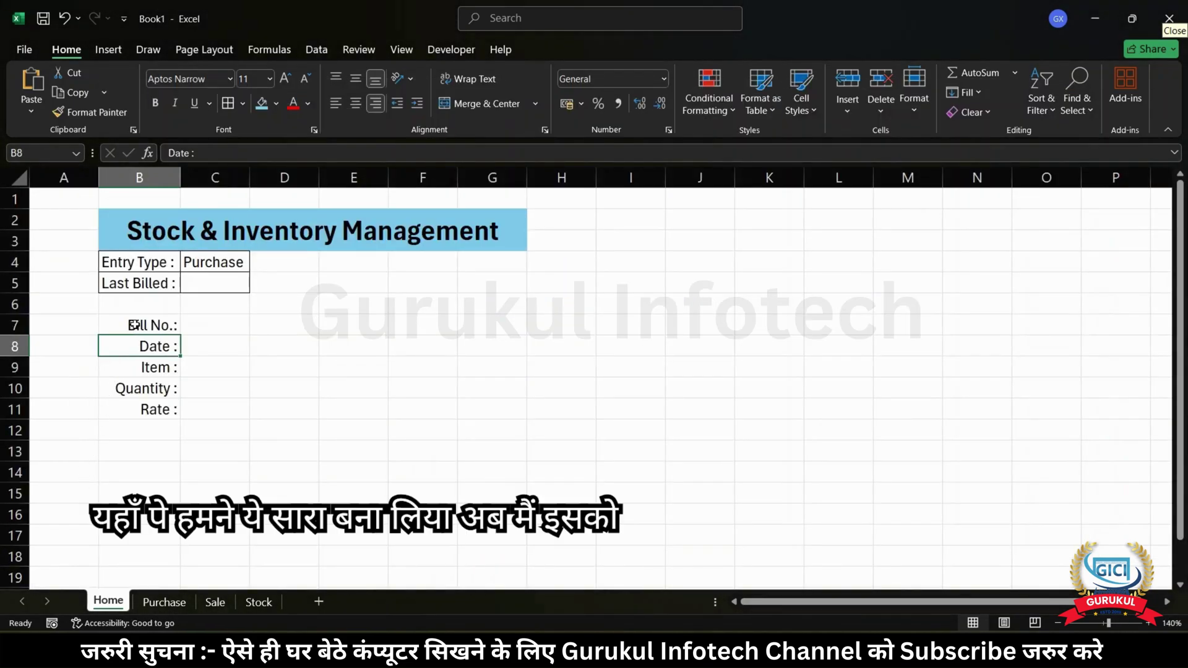
- Apply All Borders to the billing form range B7:C11
click(134, 325)
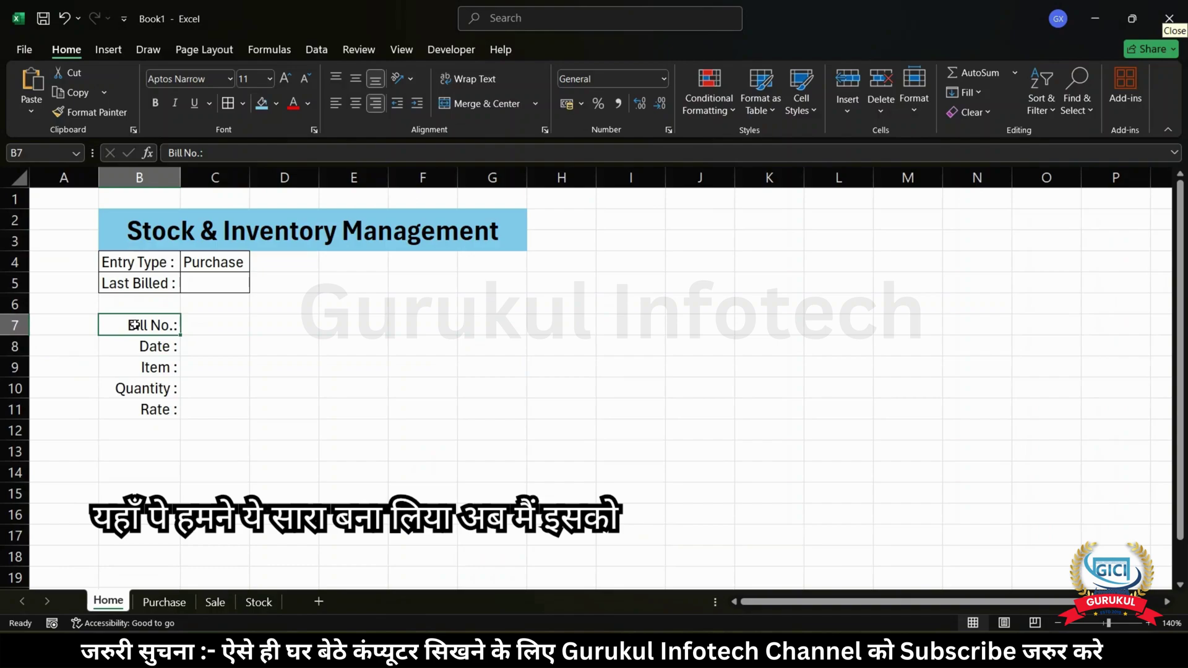
key(shift+Down)
key(shift+Down)
key(shift+Down)
key(shift+Down)
key(shift+Right)
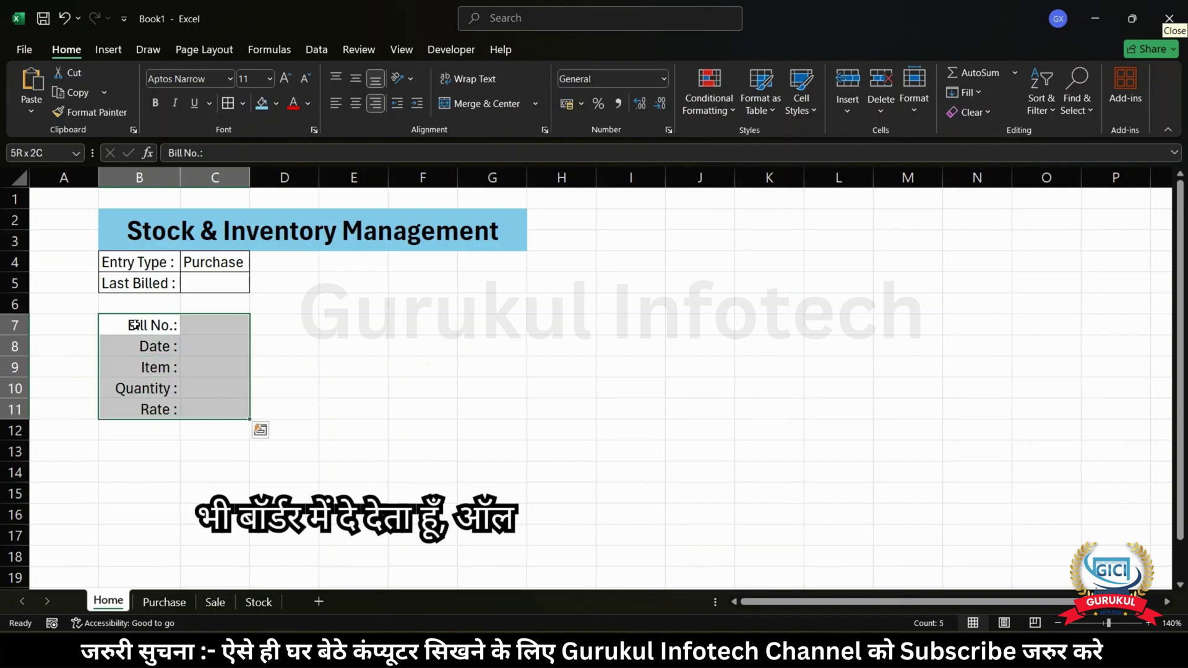
click(228, 103)
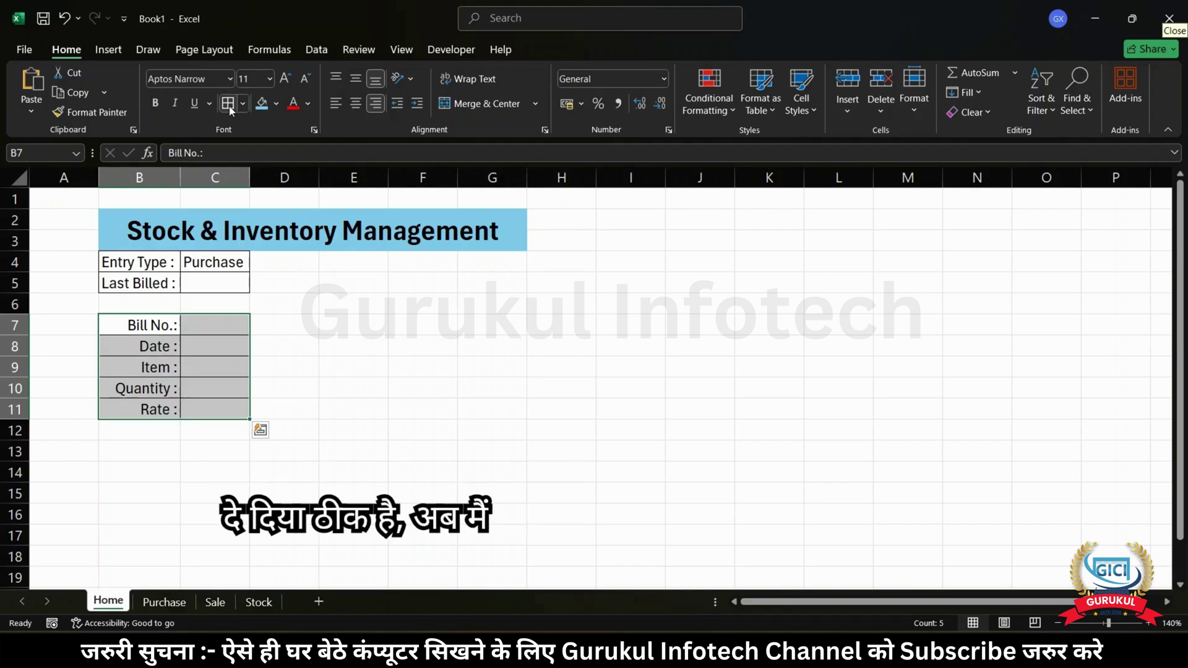
- Draw a rounded rectangle about 2.63 cm wide and 0.97 cm high below the billing form, over rows 13 and 14 of columns B and C
click(135, 451)
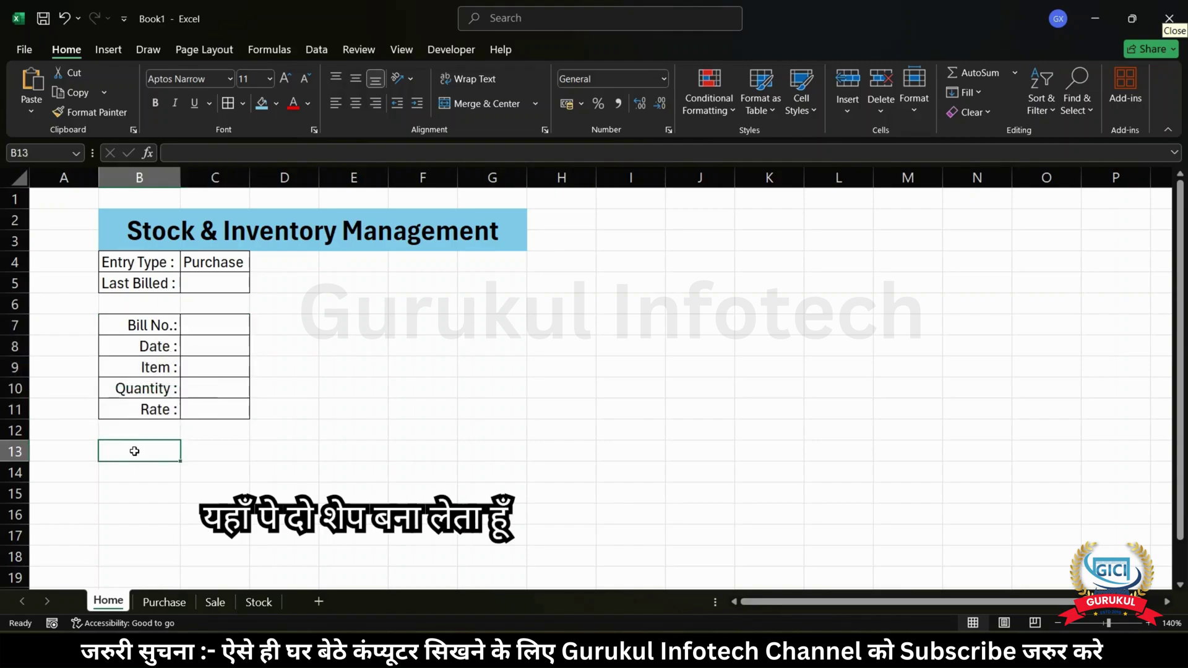
click(108, 50)
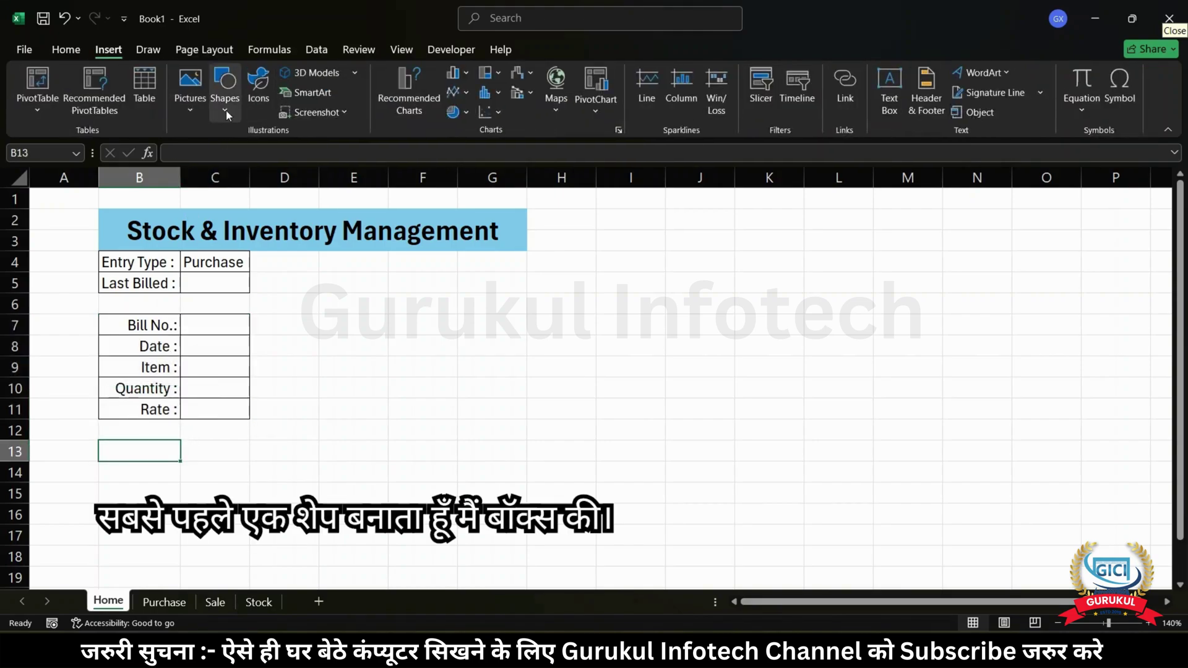
click(225, 110)
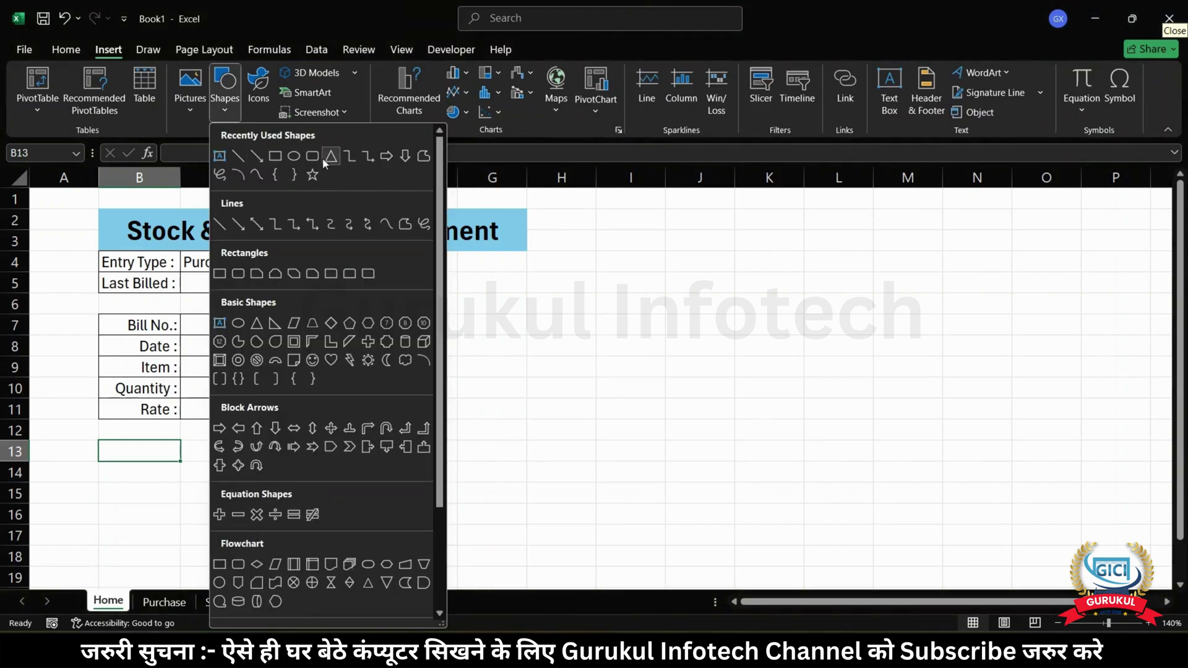
click(314, 159)
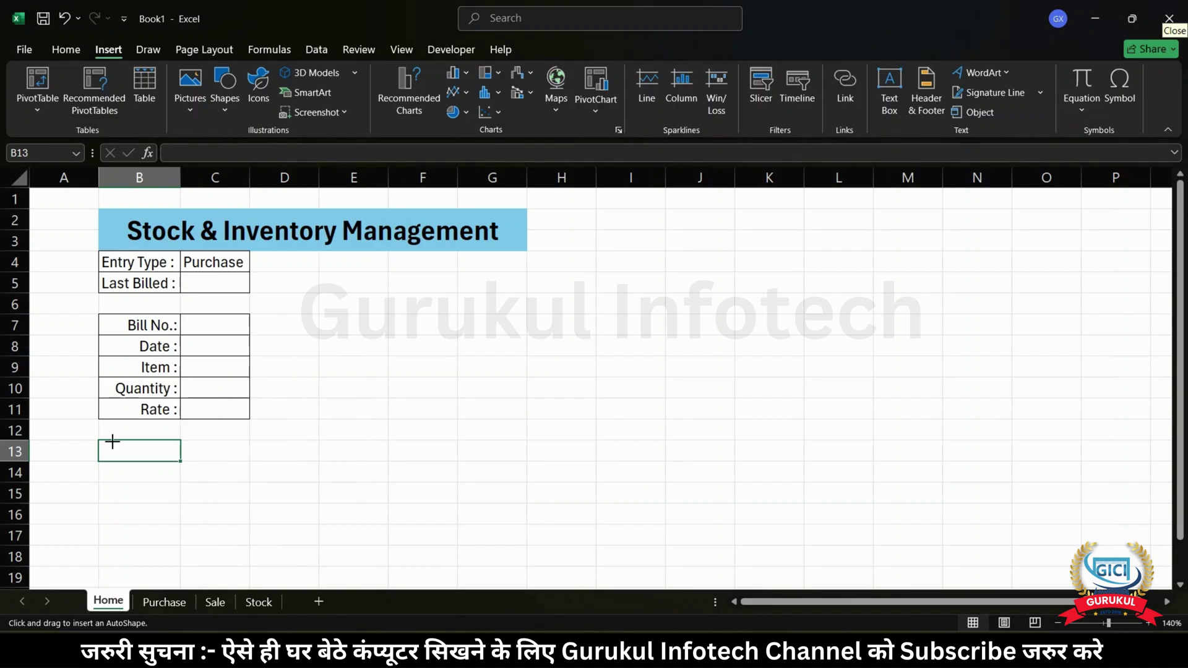
drag(112, 441, 221, 481)
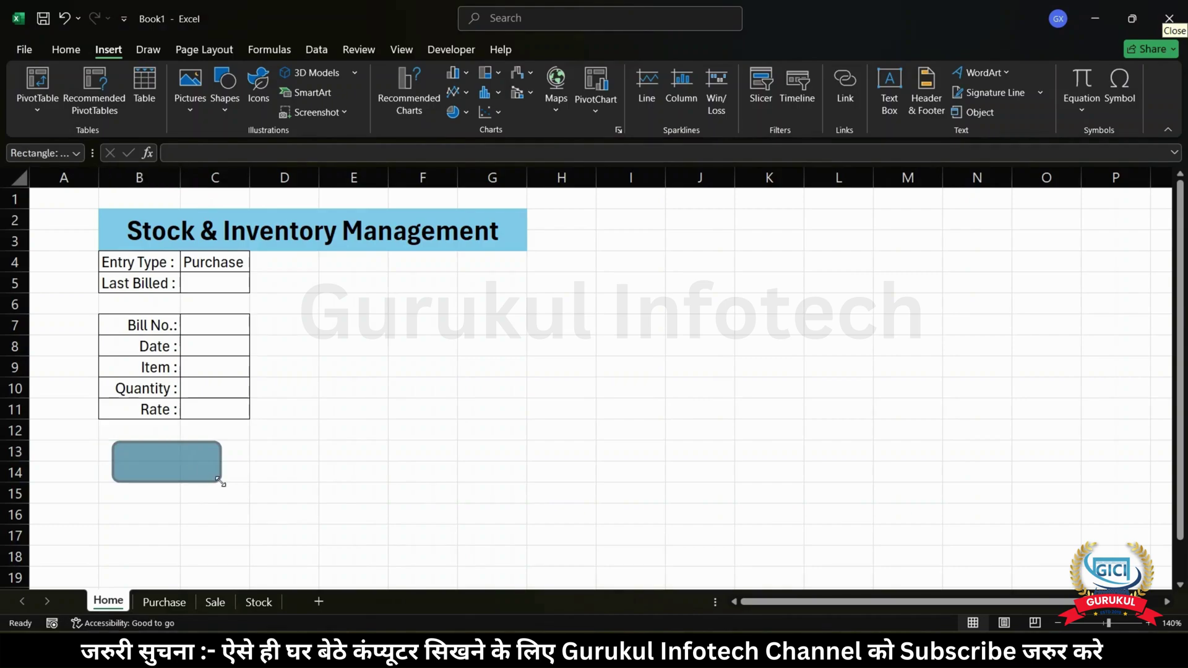
- Label the rounded rectangle below the billing form "Purchase" in bold text
right_click(171, 465)
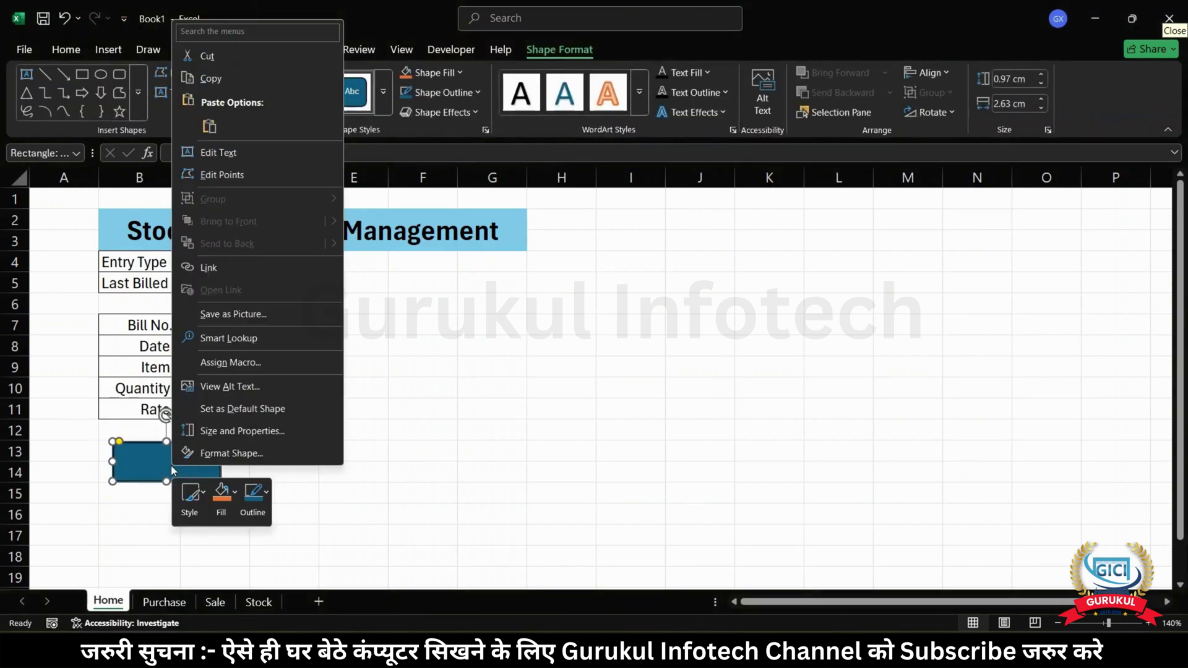
click(237, 153)
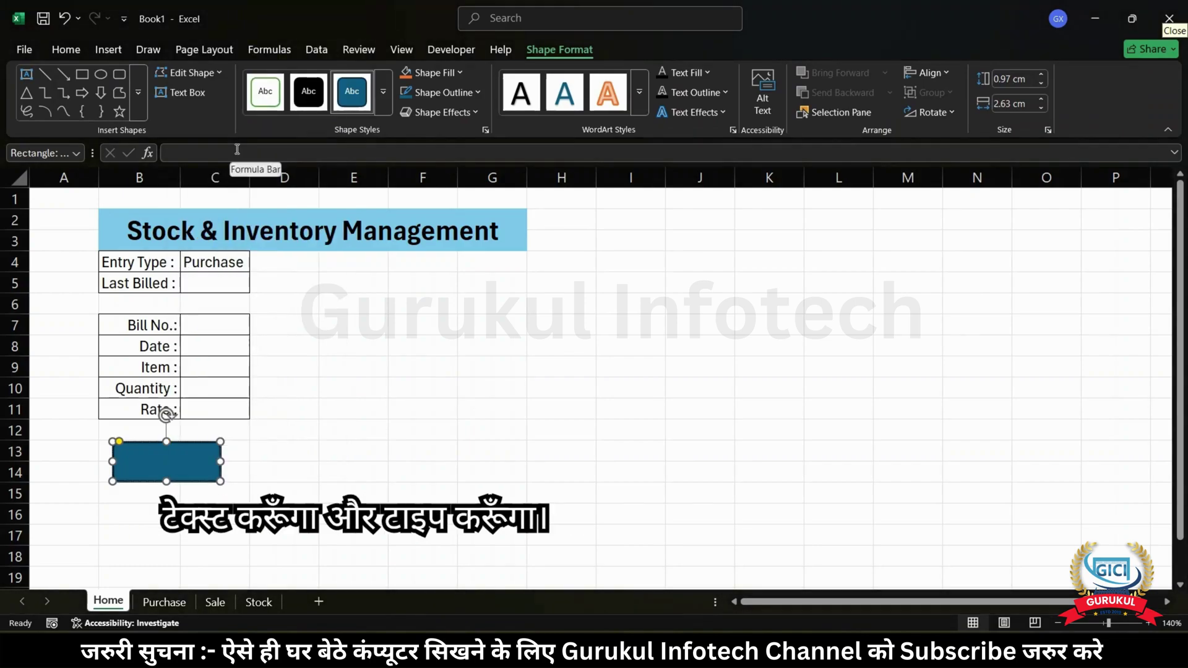
text(P)
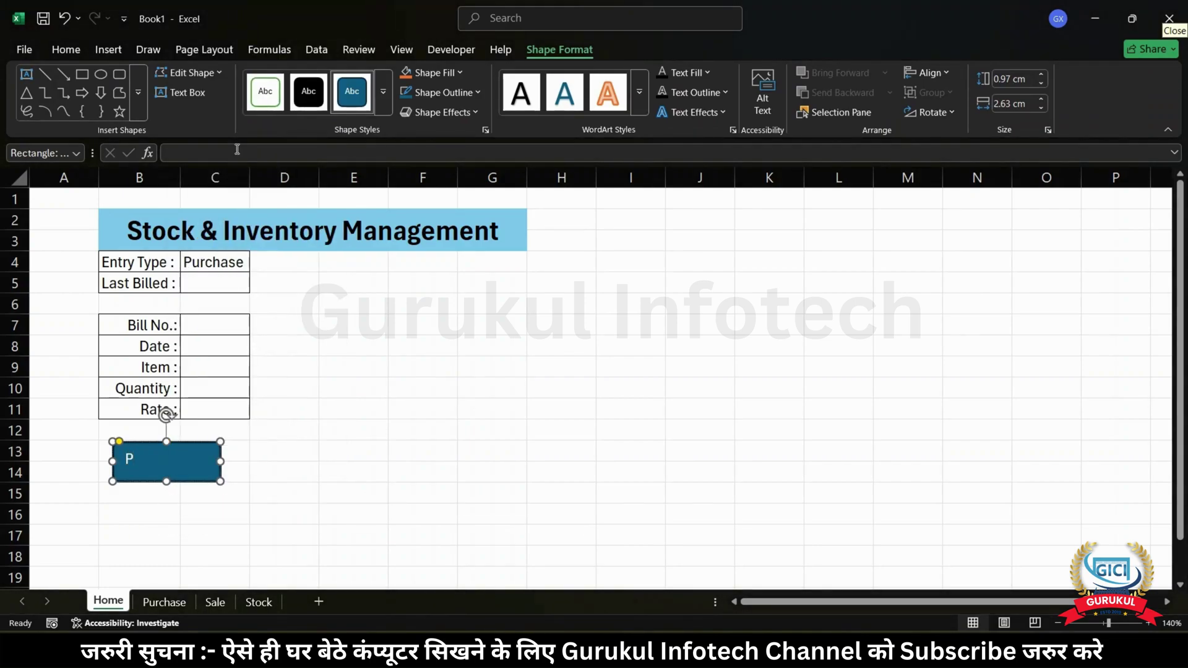
text(urchase)
key(ctrl+a)
key(ctrl+b)
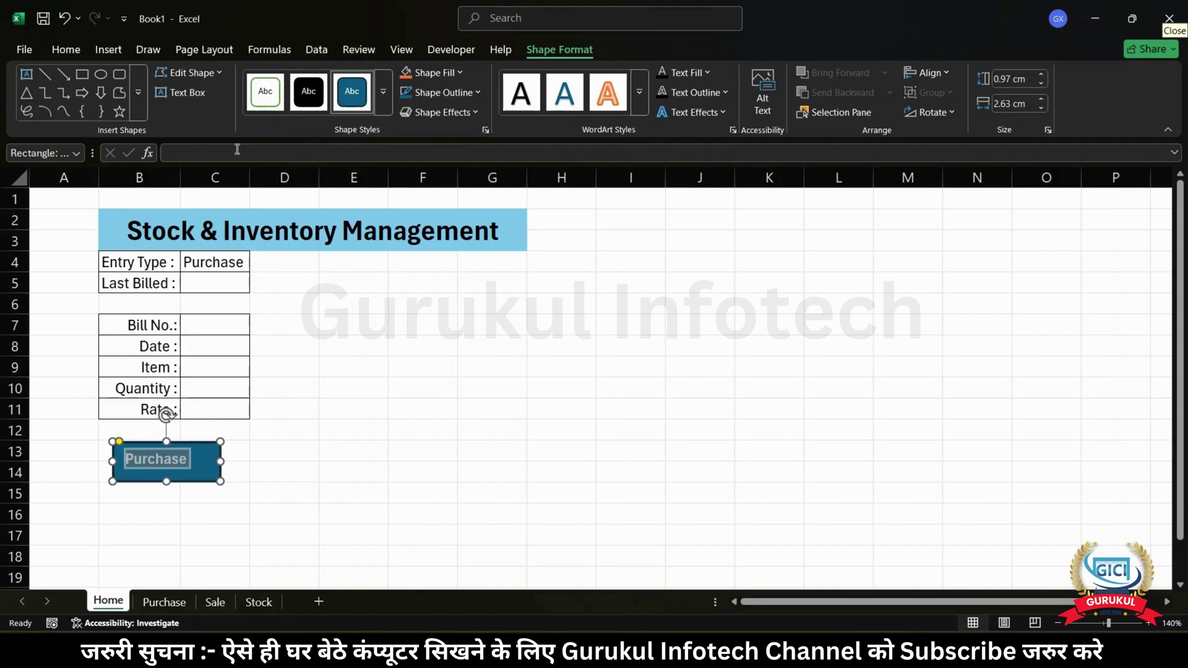
- Shrink the Purchase button to about 2.13 cm wide and 0.76 cm high
click(269, 489)
click(218, 462)
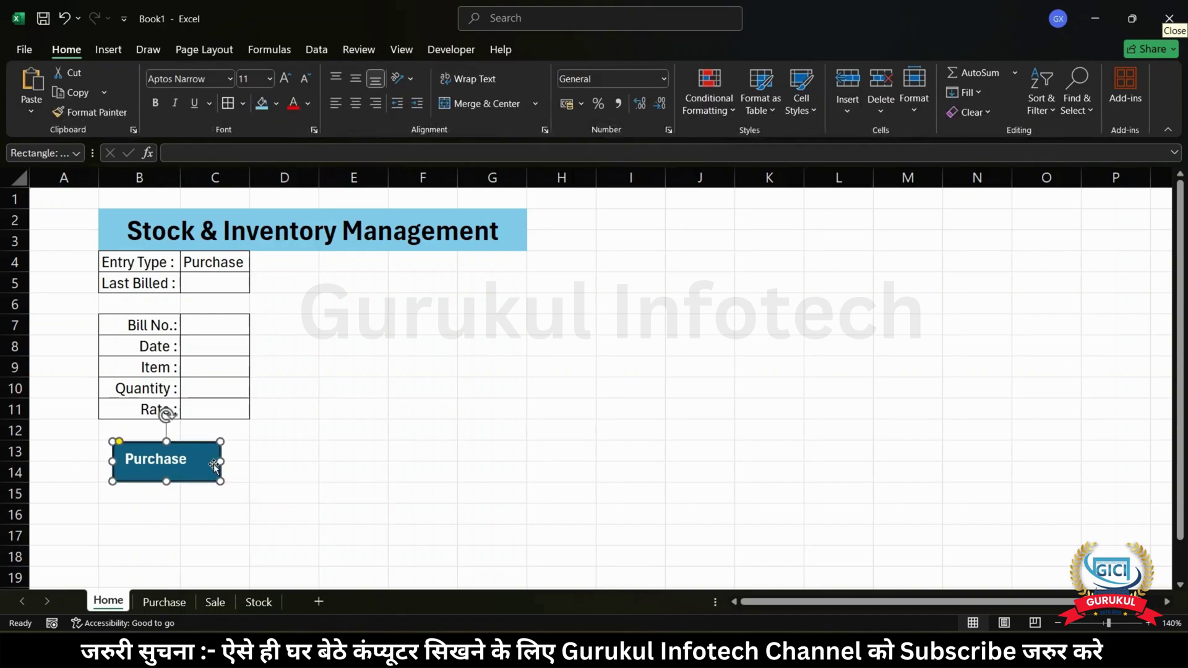
drag(219, 461, 201, 461)
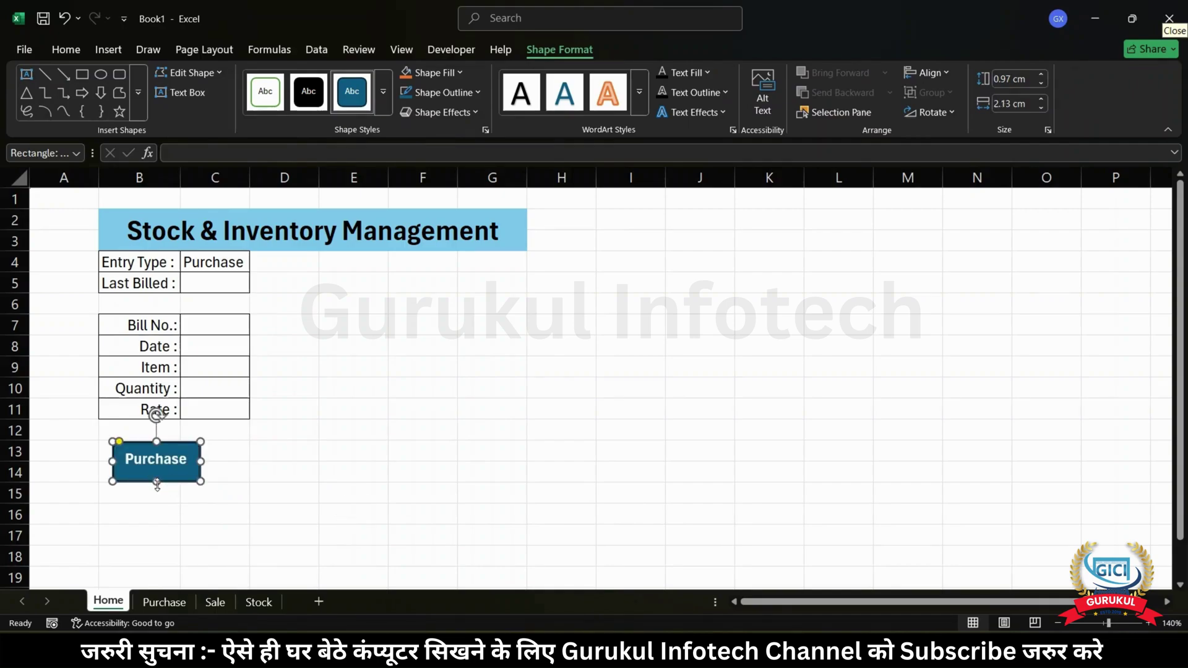
drag(157, 485, 157, 473)
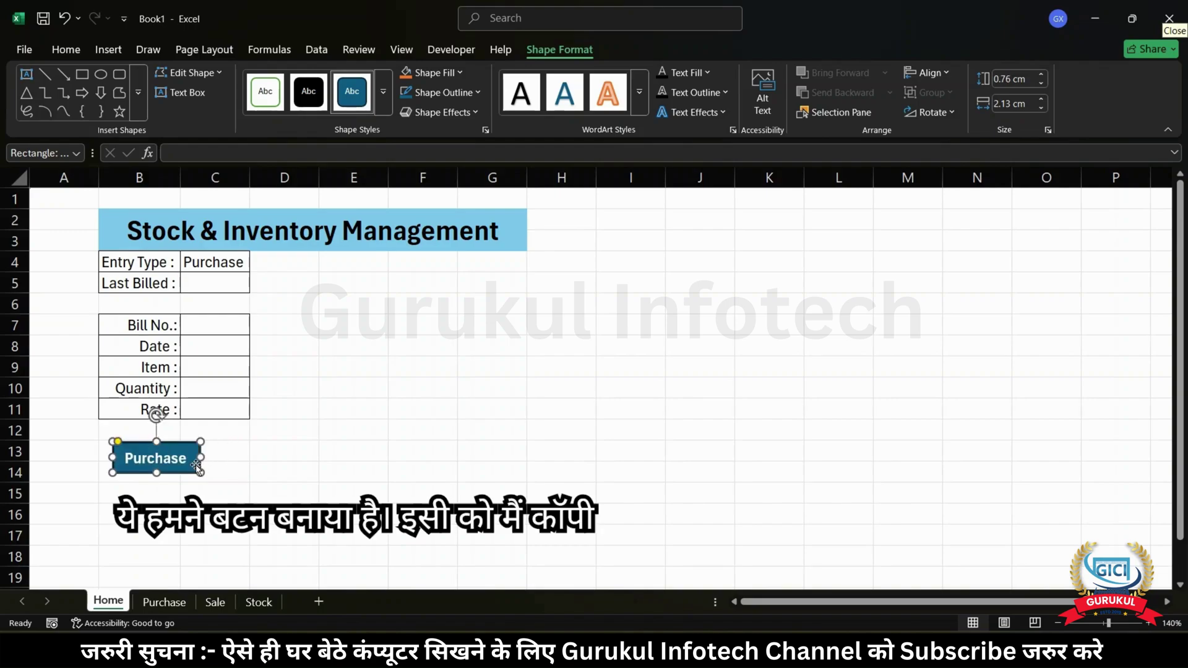
- Duplicate the Purchase button and arrange both buttons side by side across rows 13 and 14, starting near column B's left edge
key(ctrl+v)
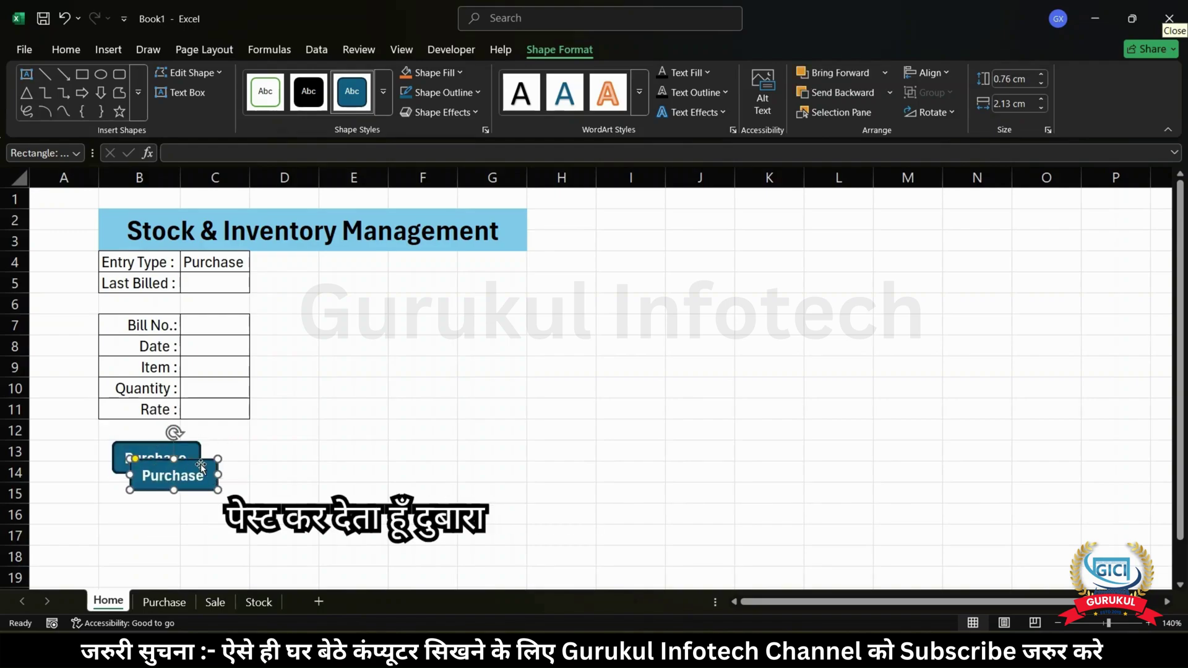
drag(201, 465, 279, 446)
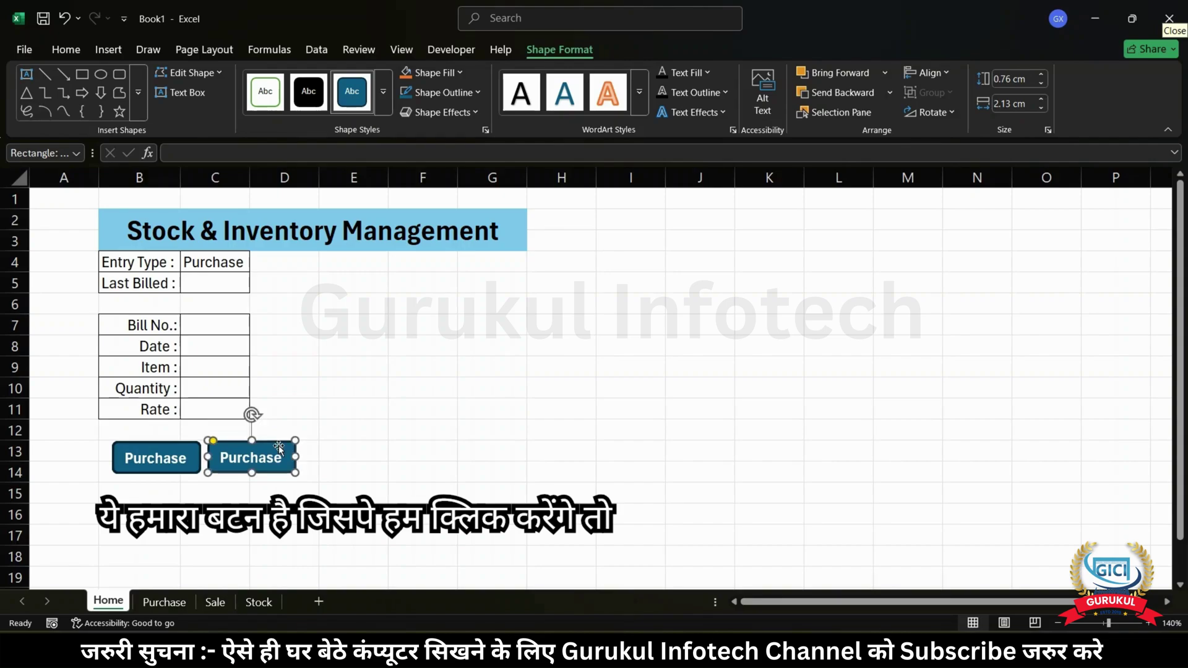
click(185, 454)
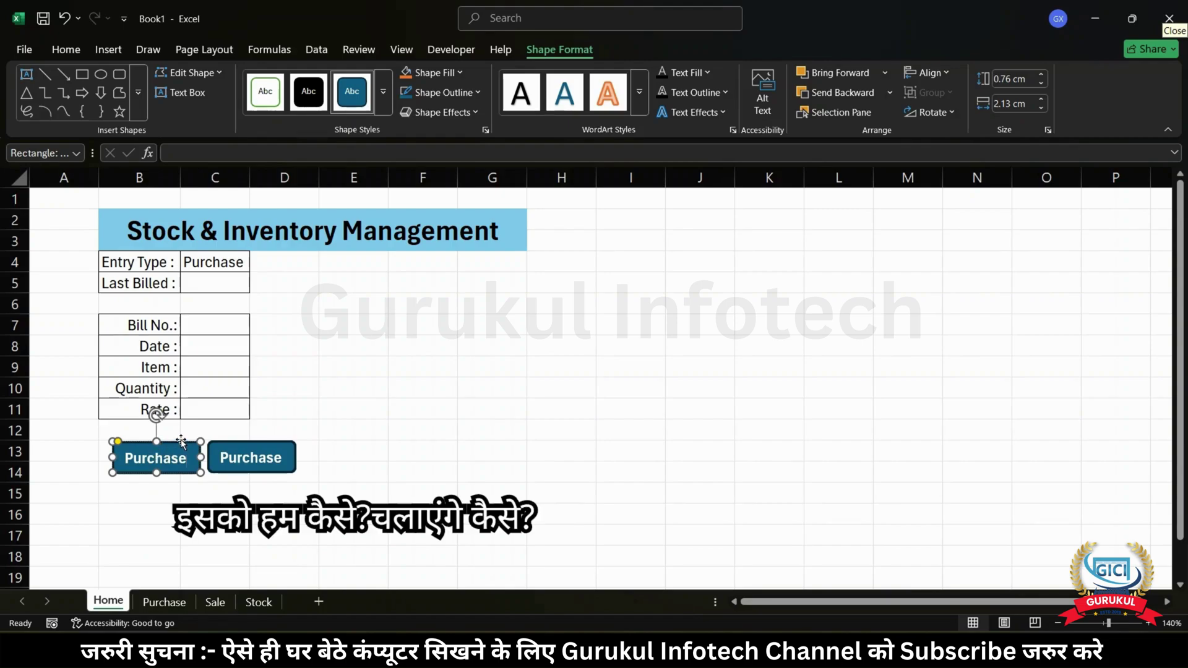
drag(181, 439, 161, 438)
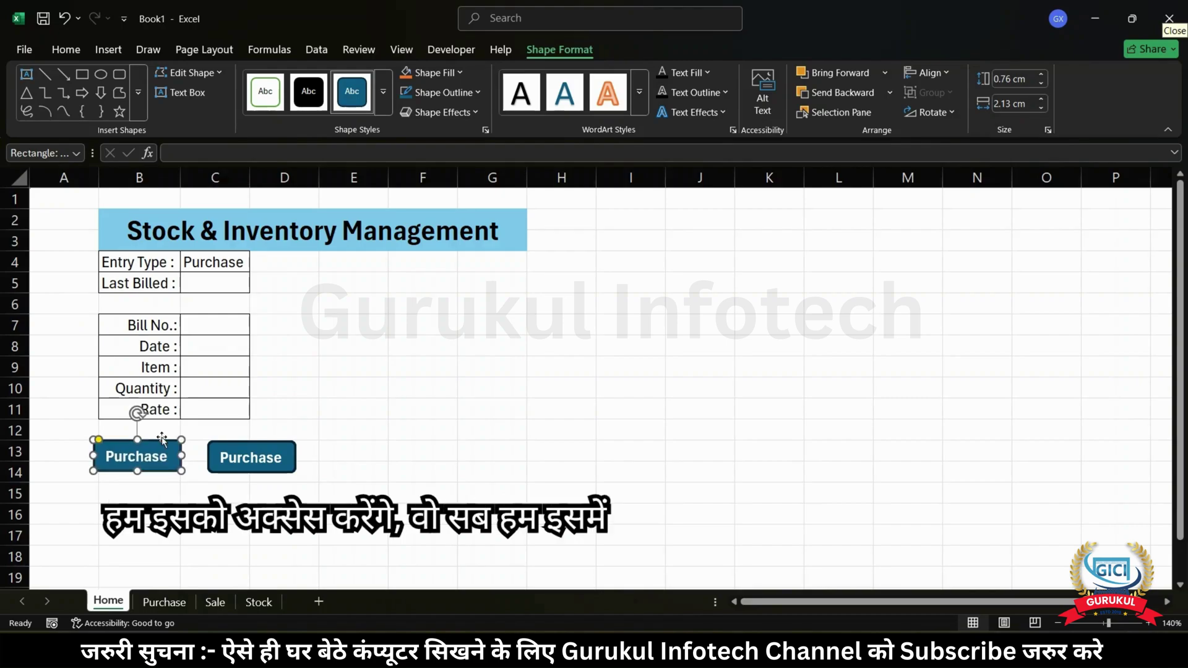
drag(268, 443, 250, 441)
- Change the second button's text to "Sale" and narrow that button to about 1.56 cm
double_click(263, 456)
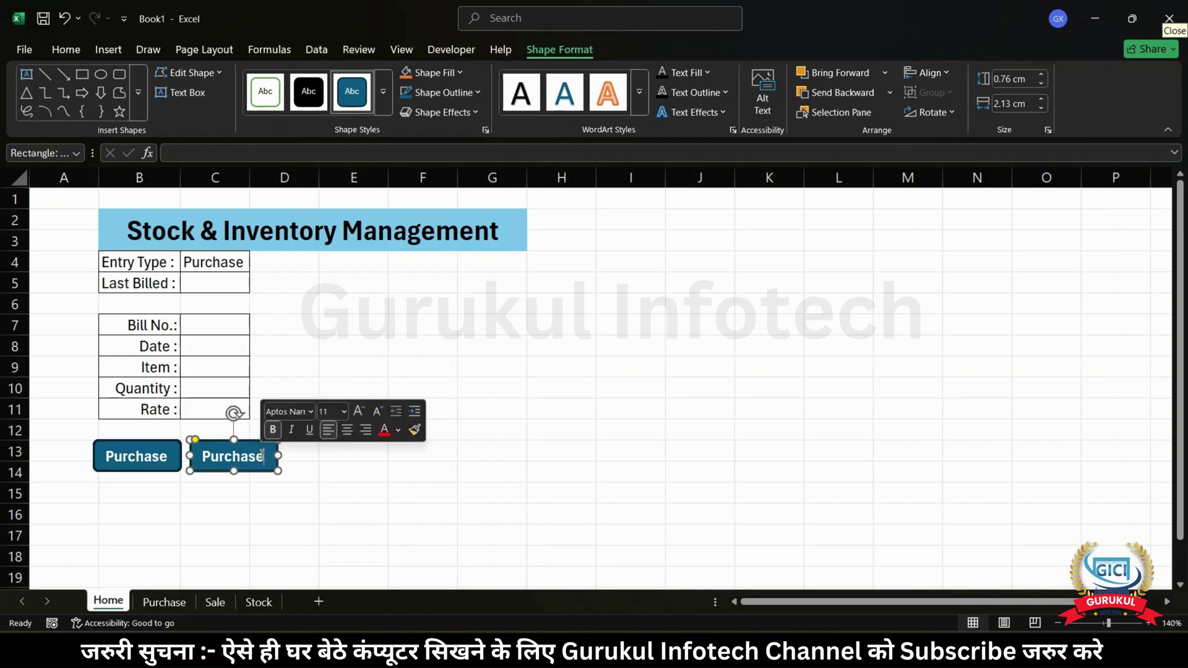
double_click(263, 456)
click(263, 455)
double_click(263, 455)
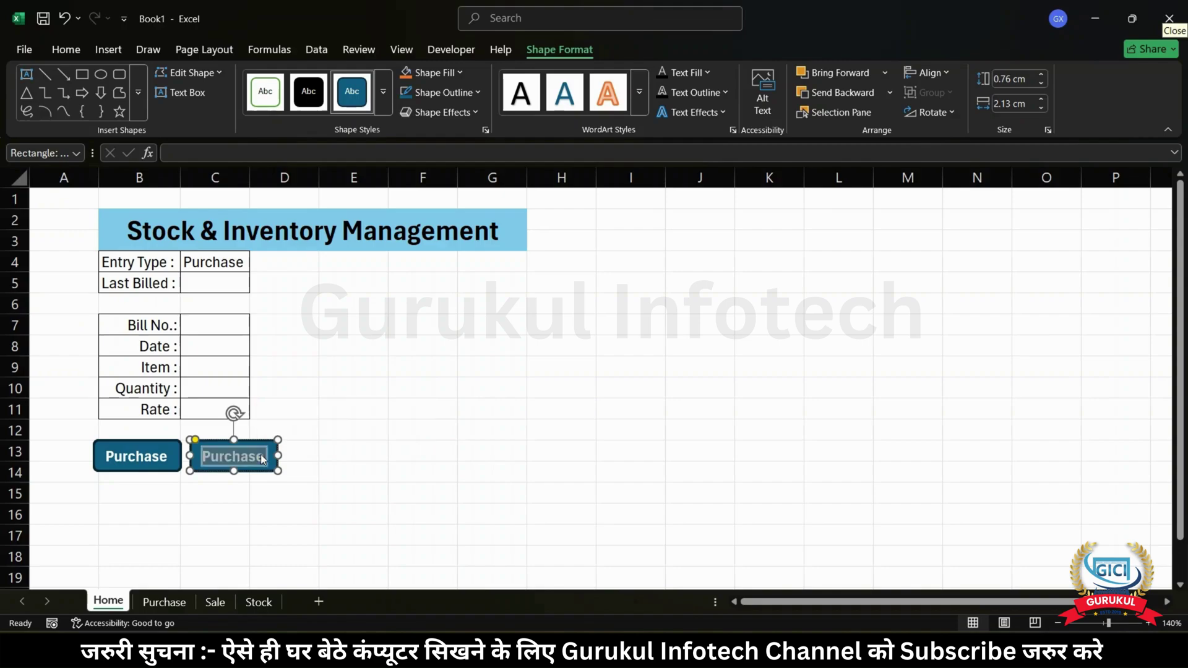
text(Sale)
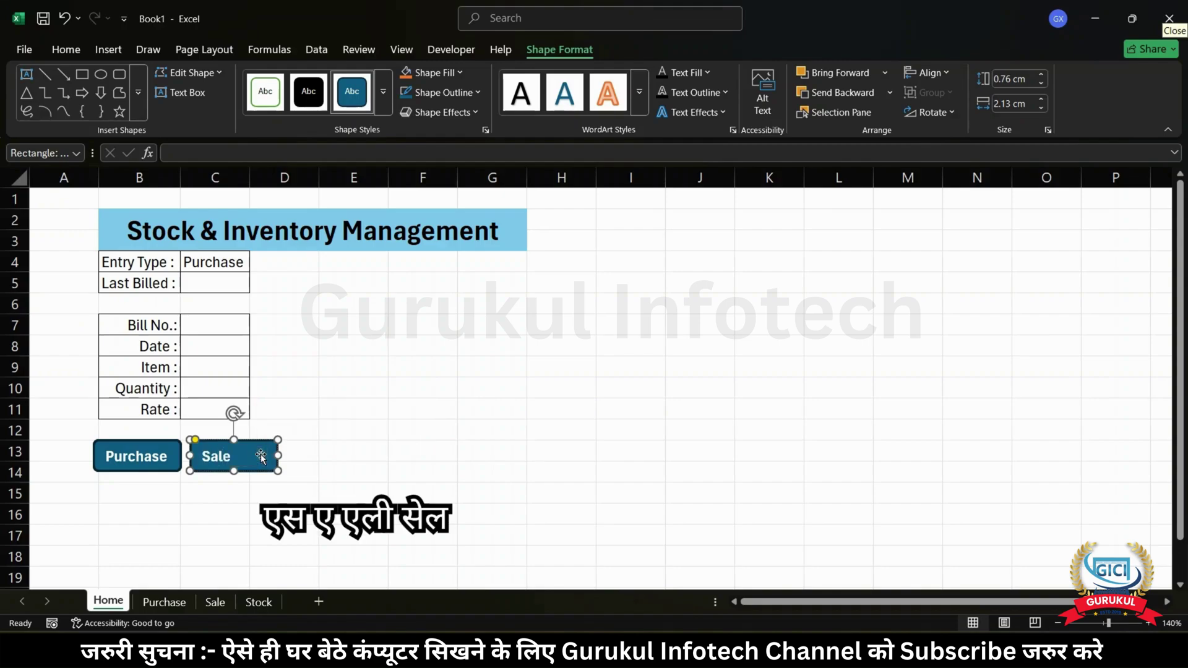
drag(276, 455, 255, 450)
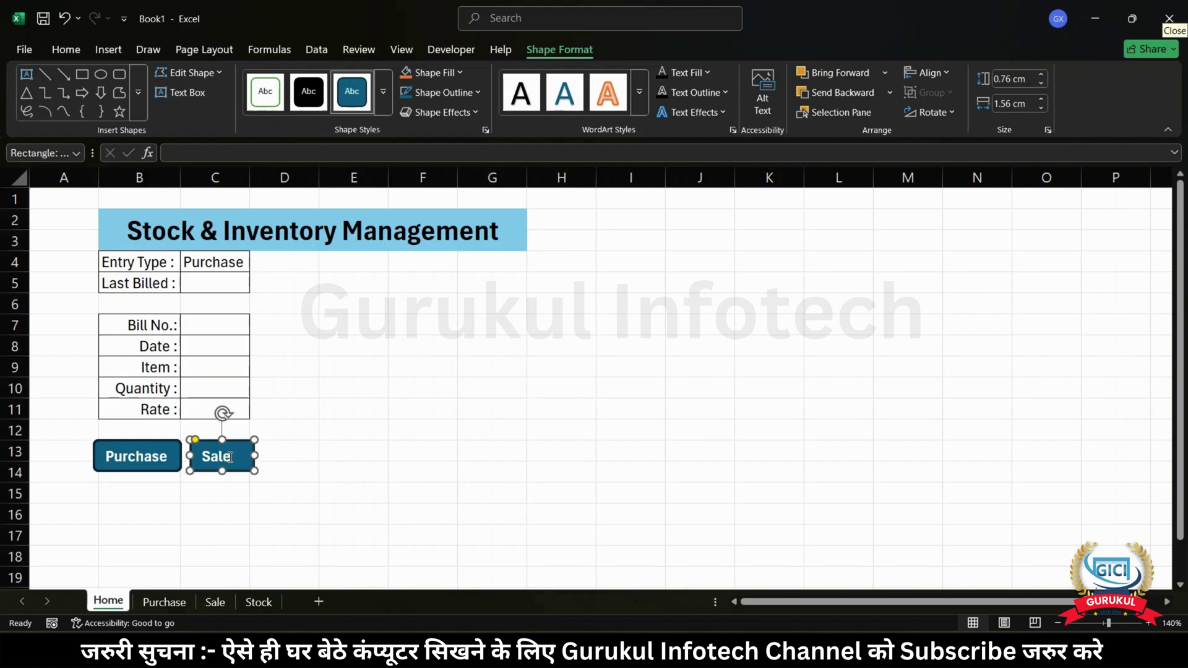
- Center the text horizontally in both the Sale and Purchase buttons
click(230, 457)
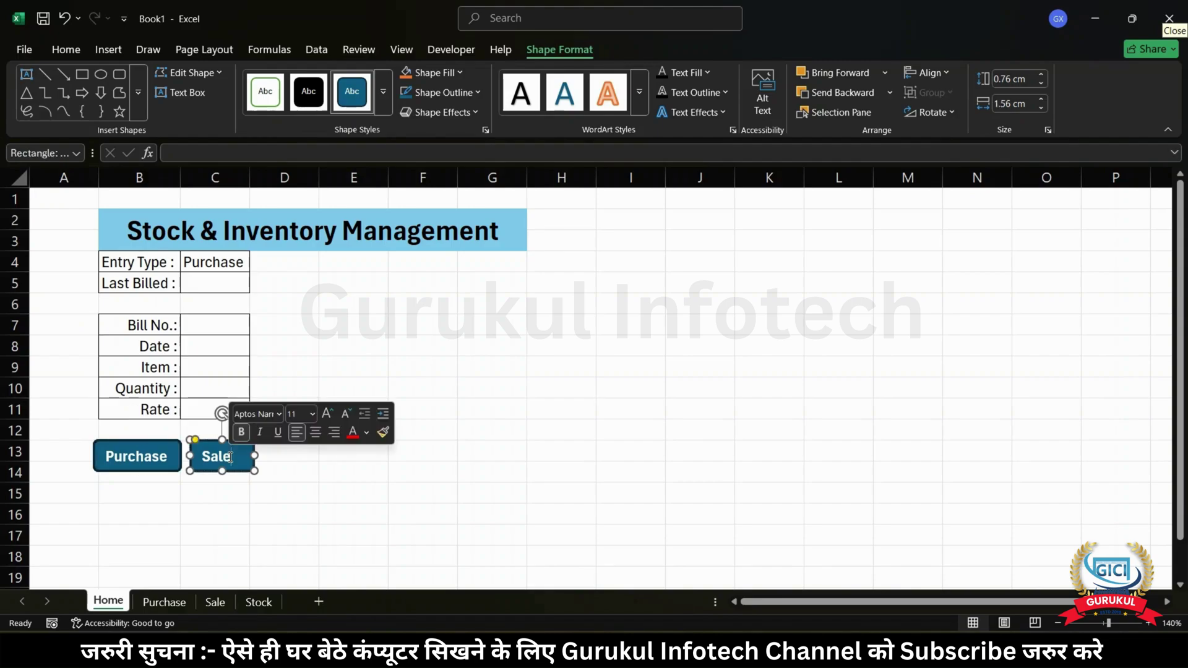
click(59, 52)
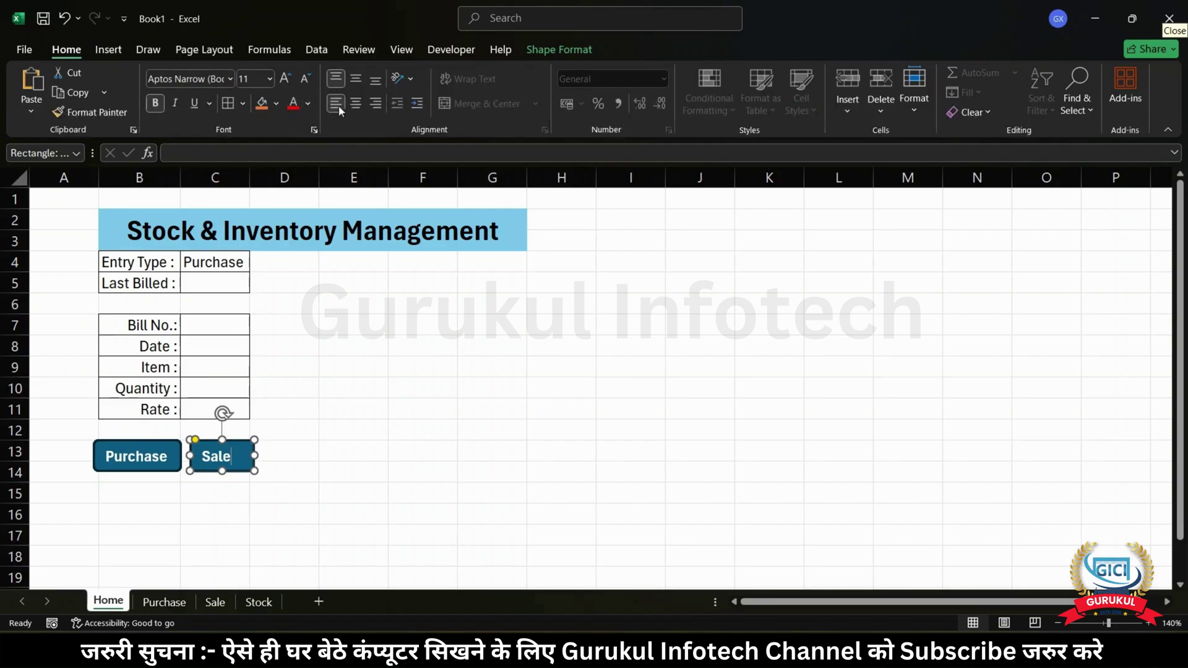
click(355, 106)
click(149, 451)
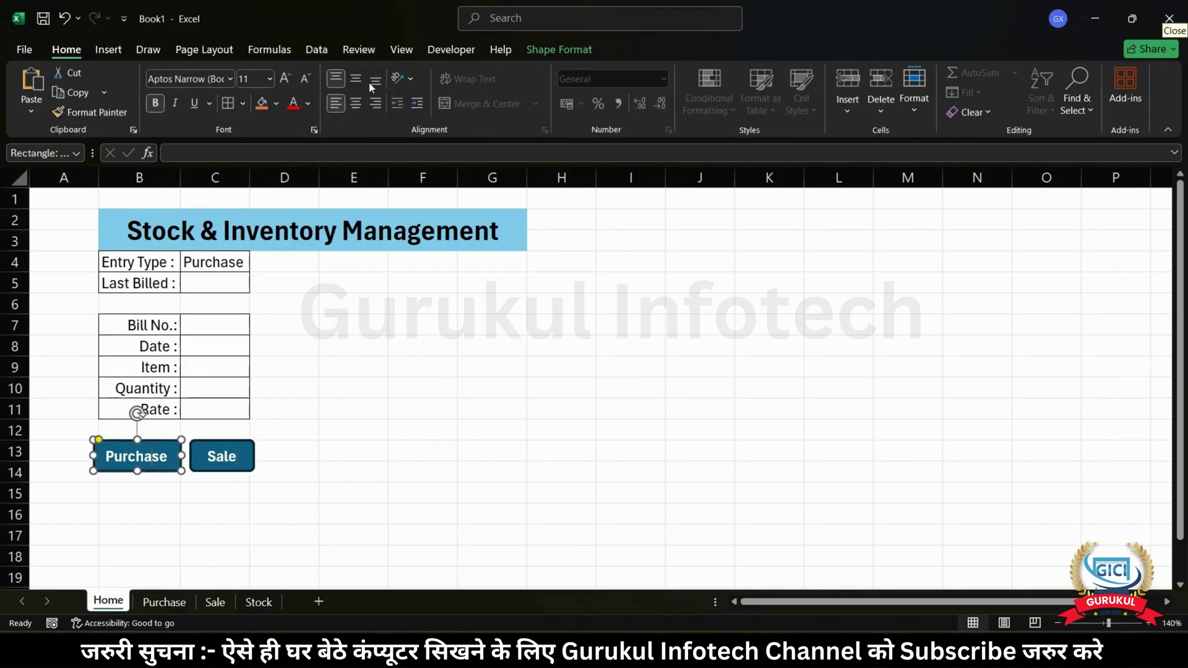
click(354, 107)
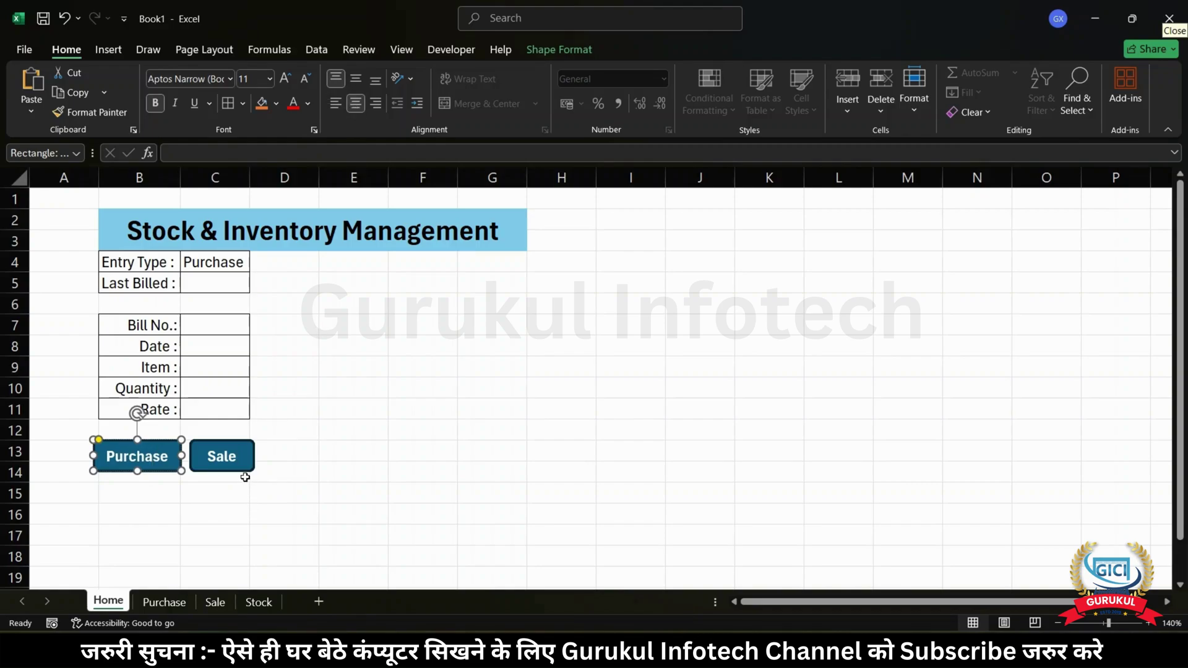
click(241, 451)
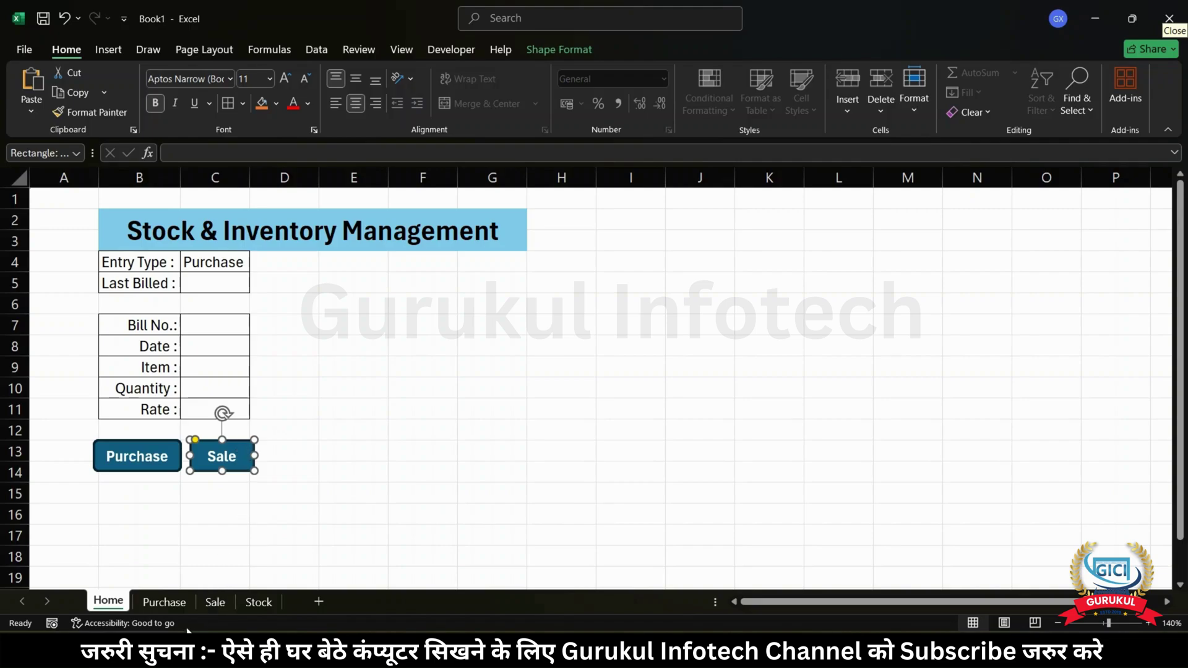
click(166, 603)
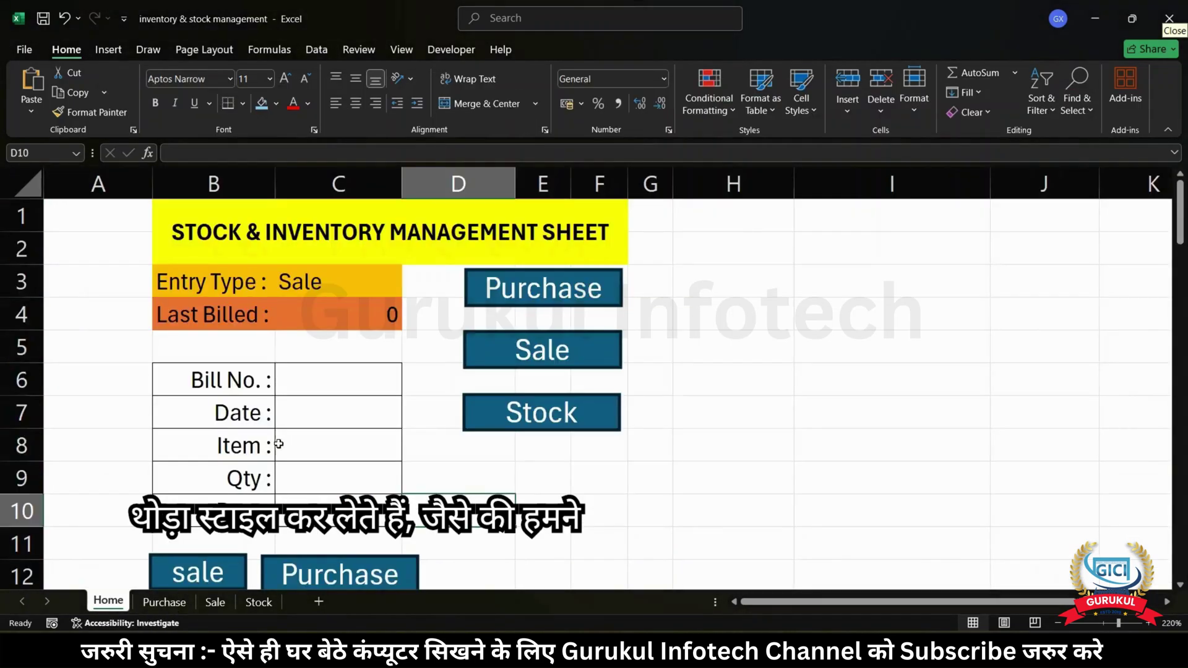
click(166, 604)
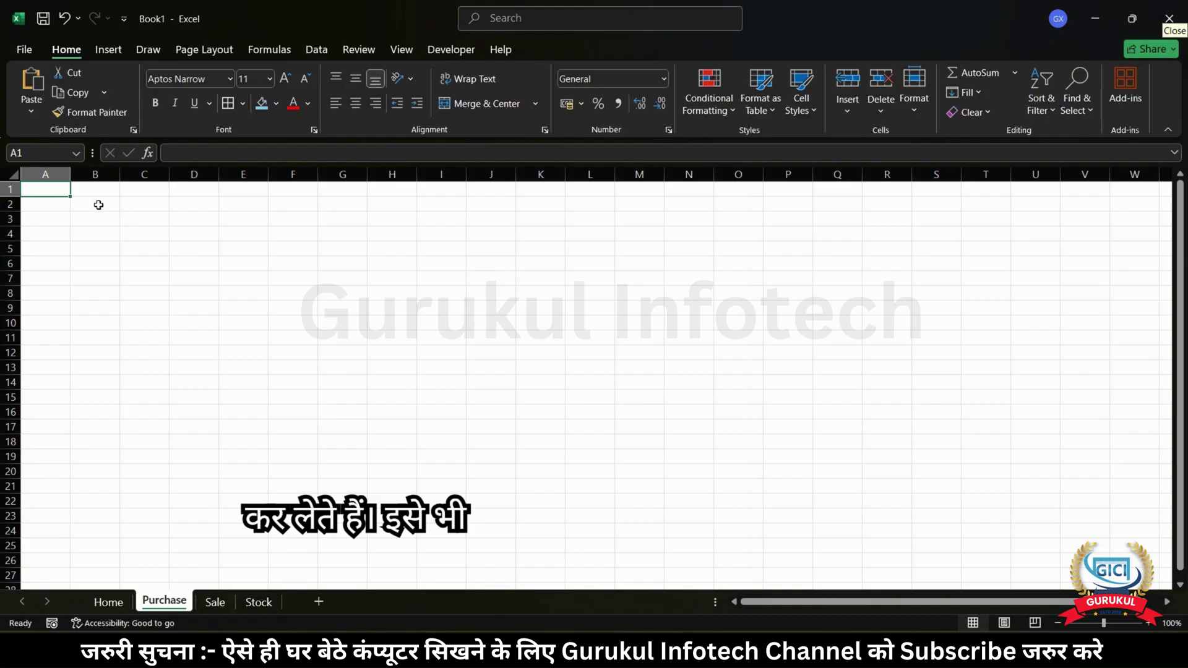
ctrl+scroll(99, 205, up, 10)
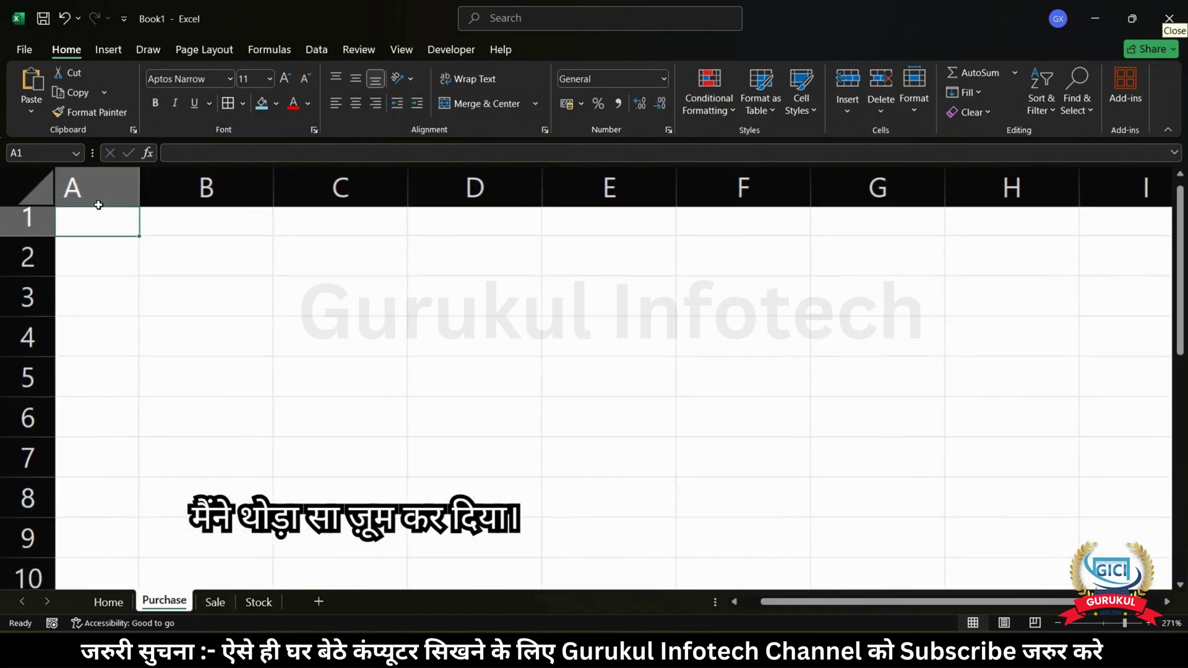
click(265, 226)
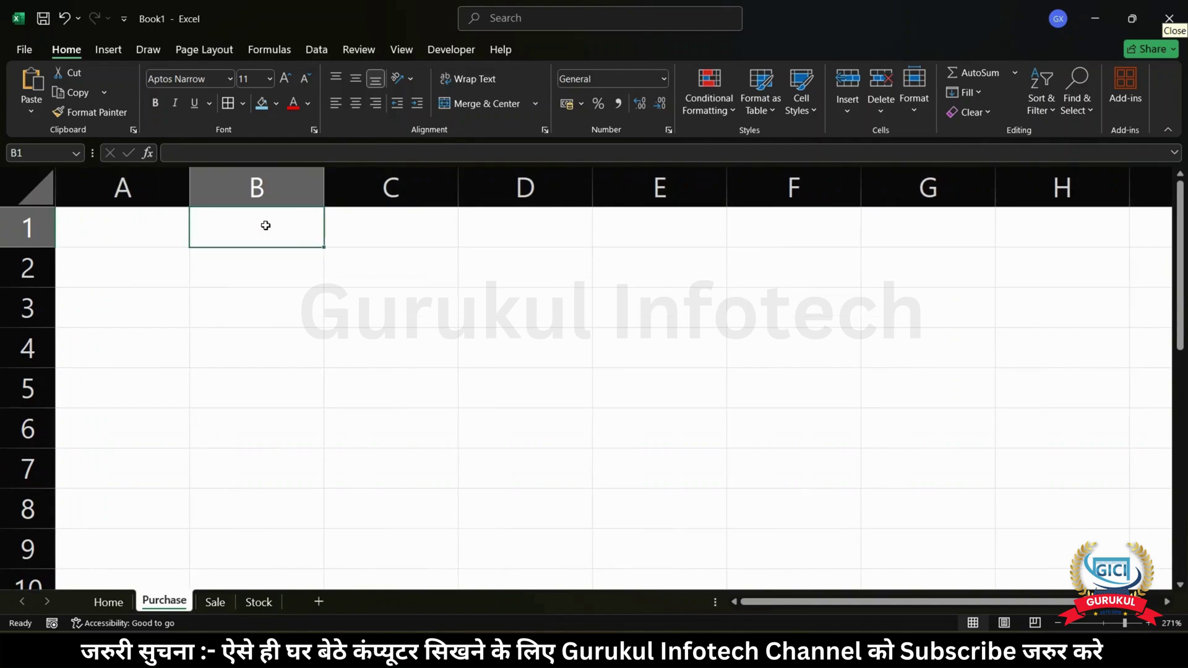
key(shift+Down)
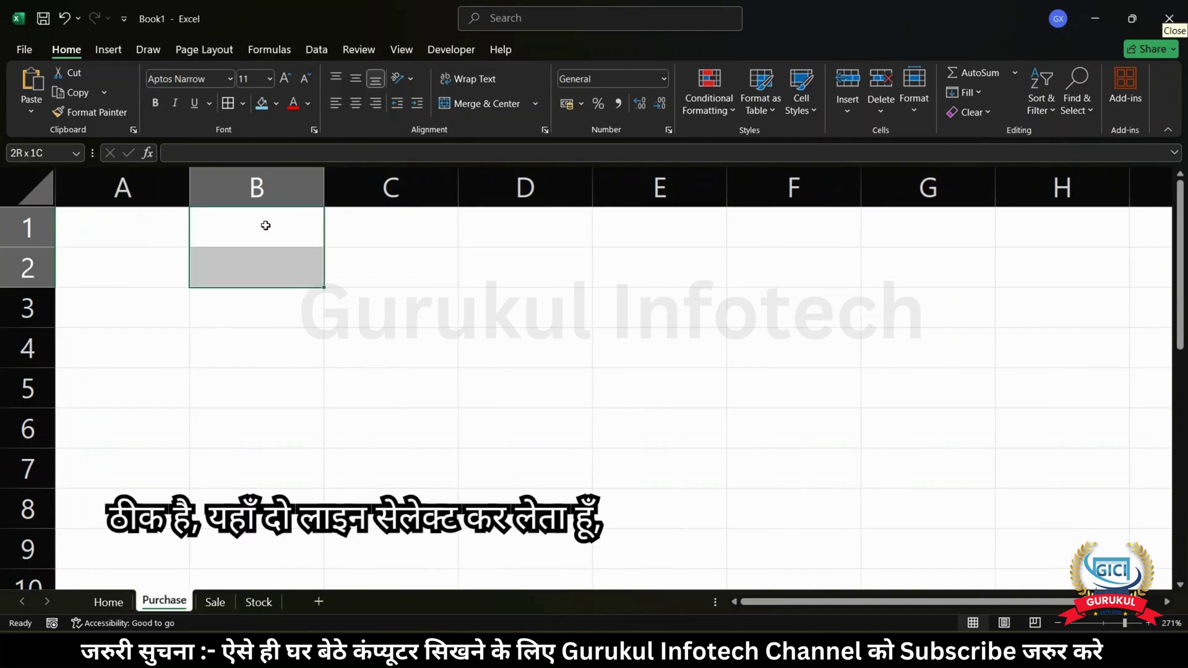
key(shift+Right)
key(shift+Right)
key(shift+Right)
key(shift+Right)
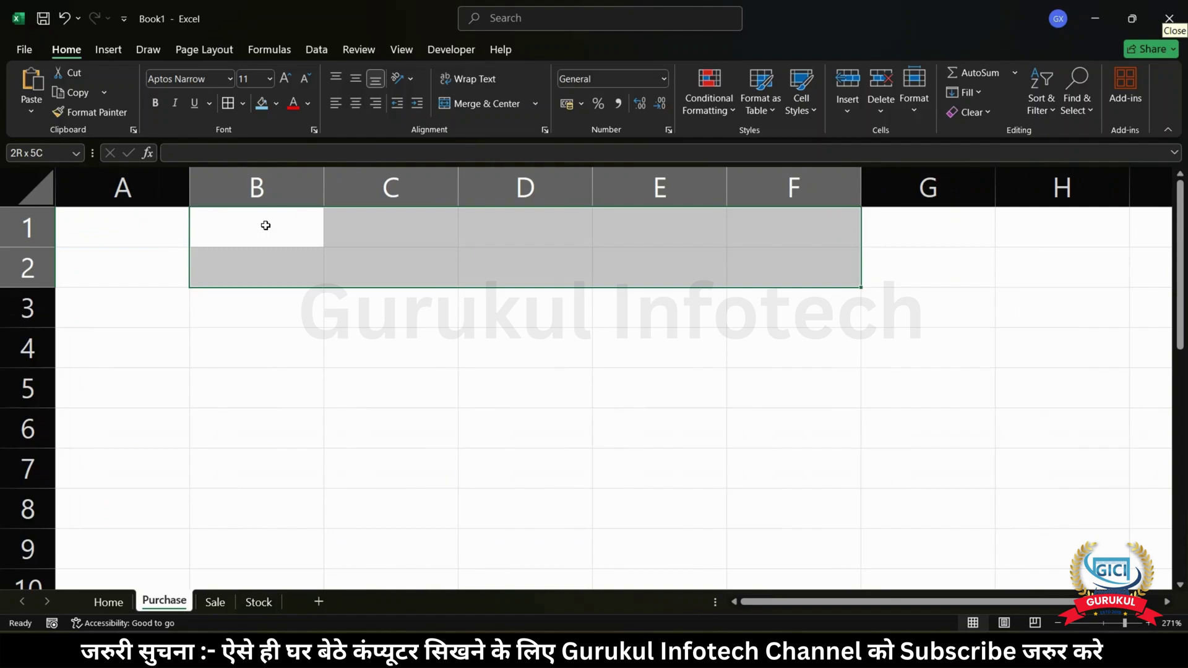
key(ctrl+Home)
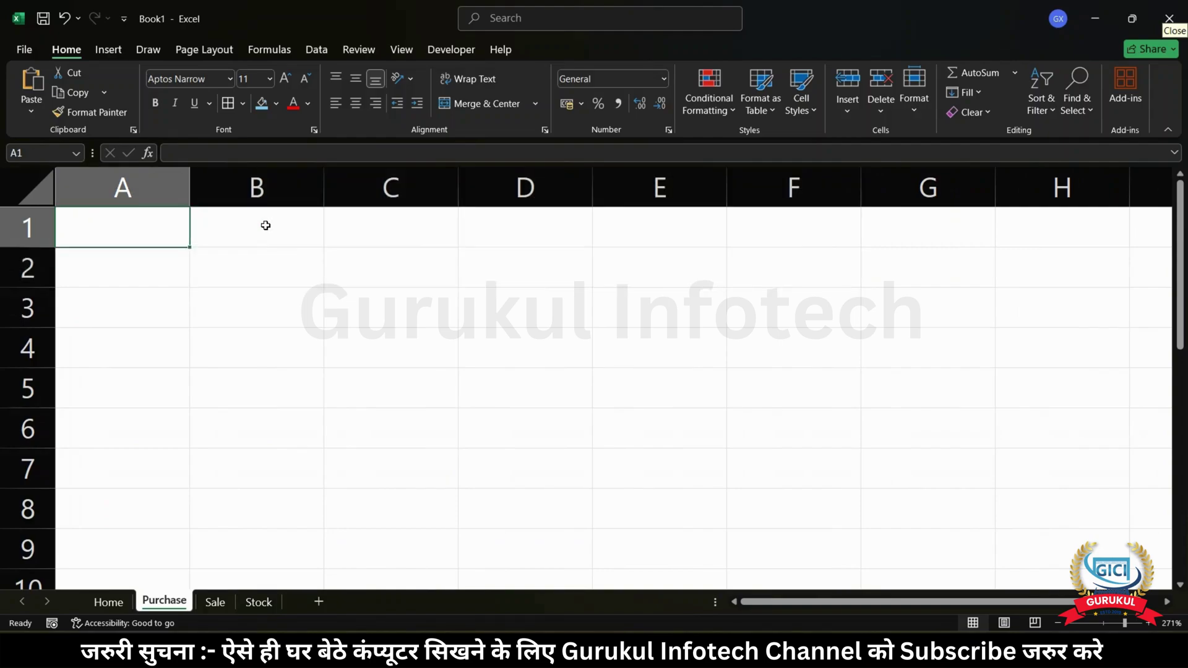
- Copy the field labels in B7:B11 of the Home sheet and paste them transposed into the Purchase sheet starting at B3
click(120, 601)
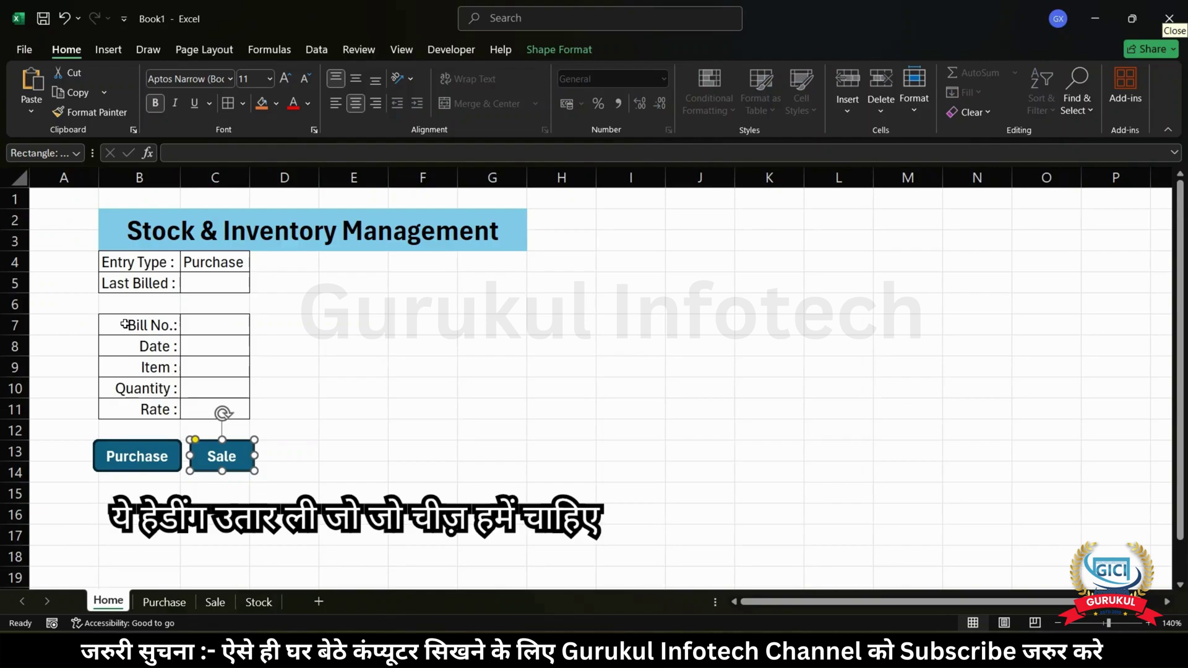
drag(124, 324, 124, 406)
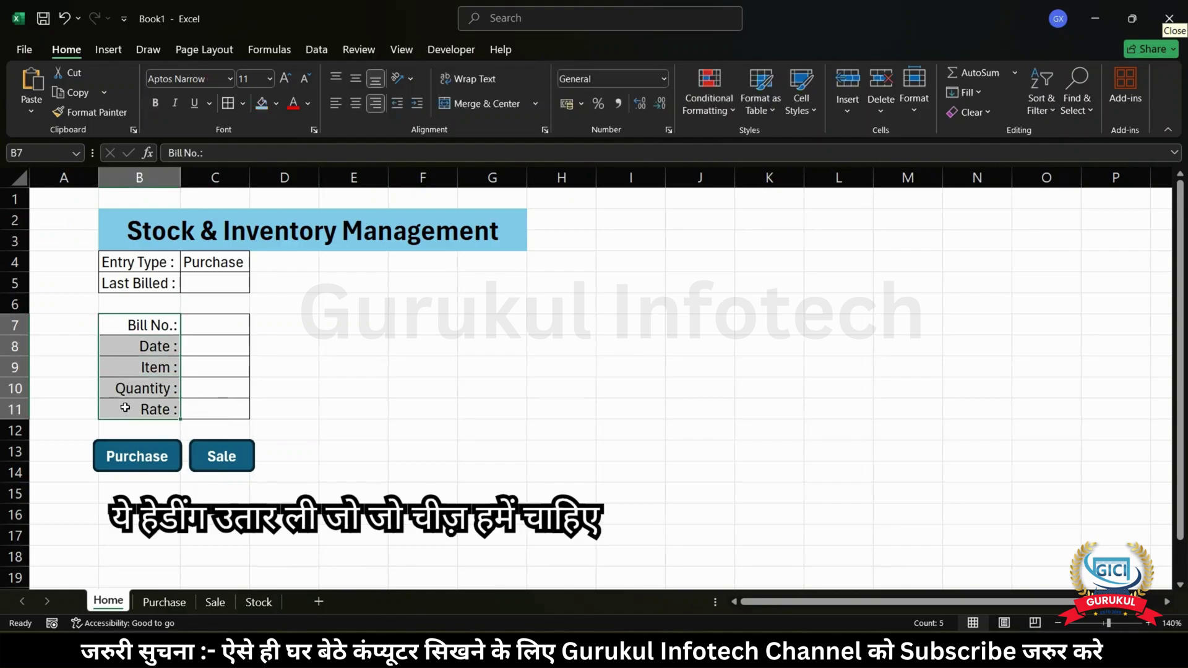
right_click(139, 324)
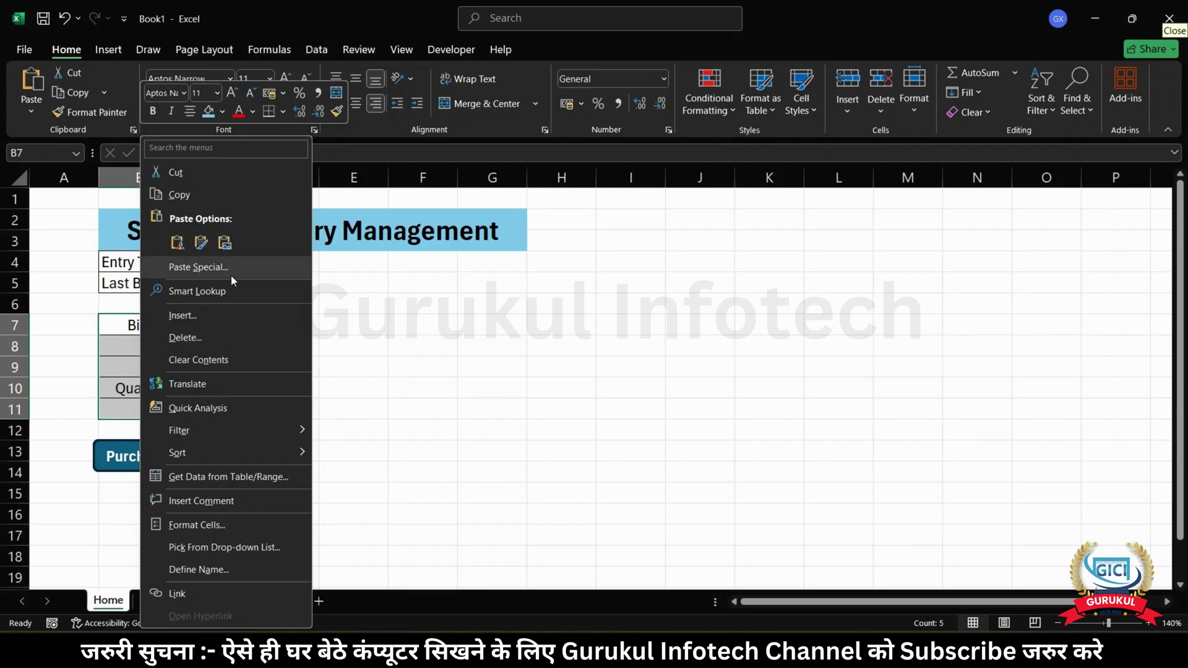
click(184, 198)
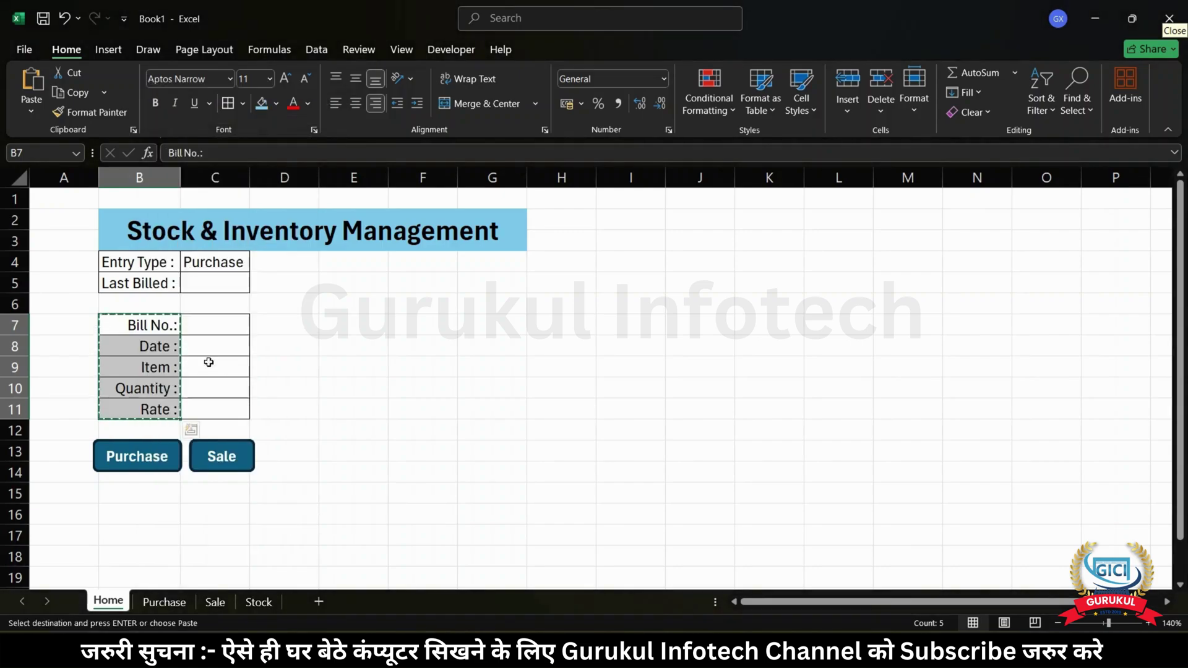
click(174, 607)
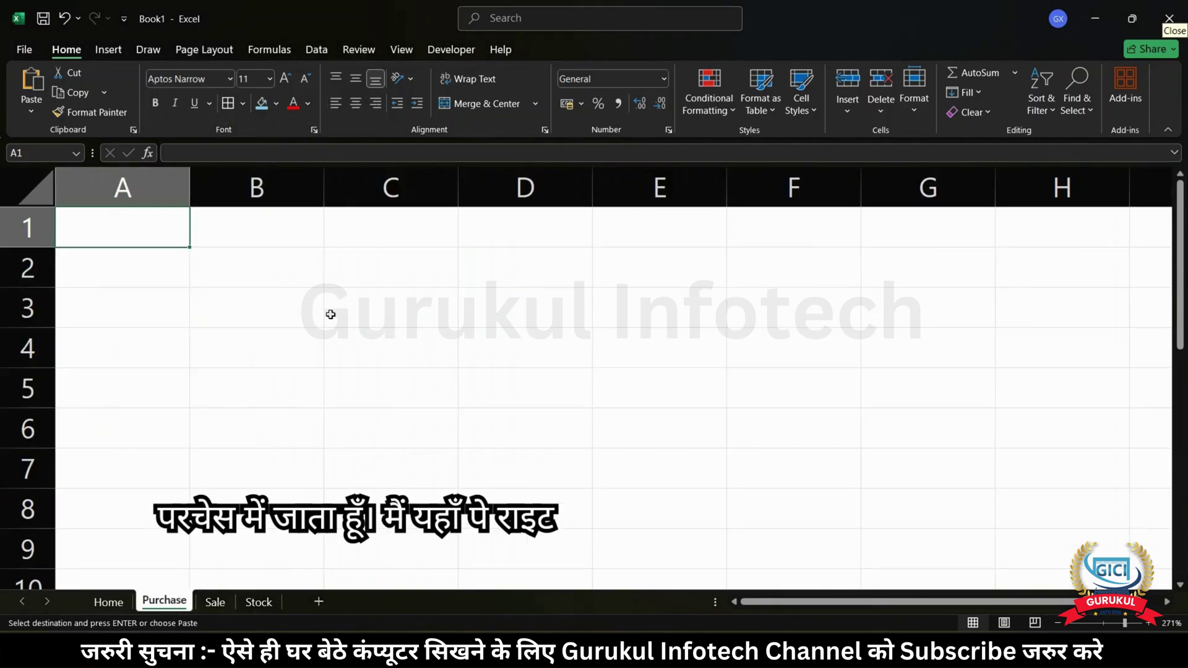
click(251, 321)
right_click(252, 321)
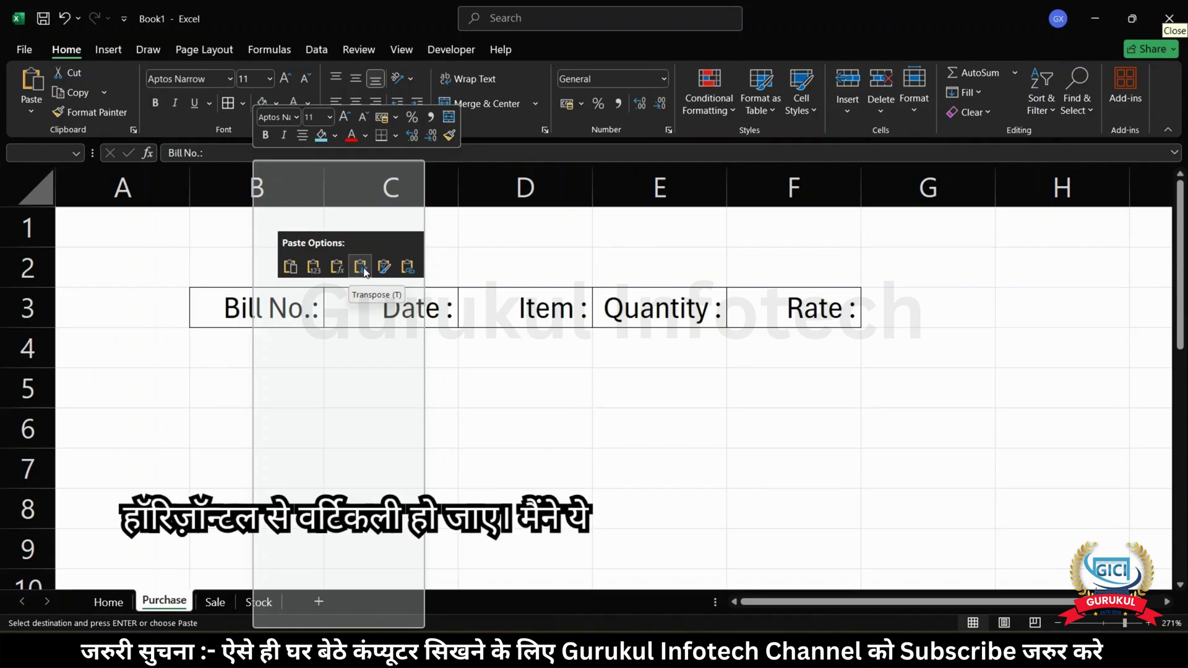
click(363, 269)
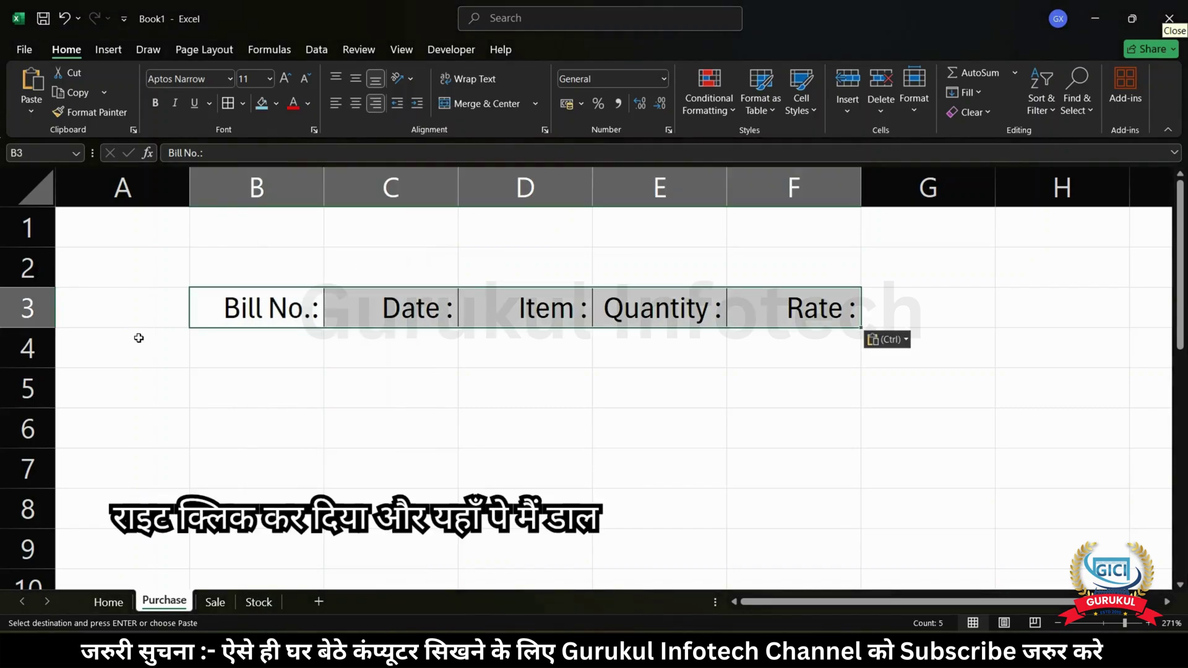
click(144, 315)
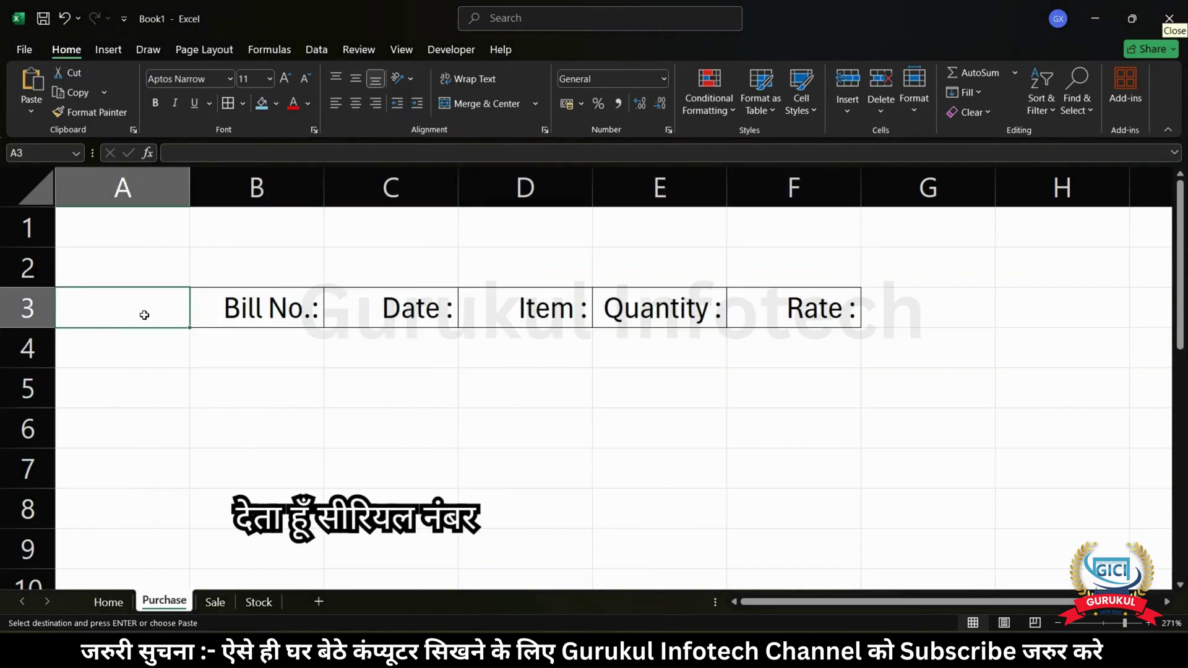
text(S)
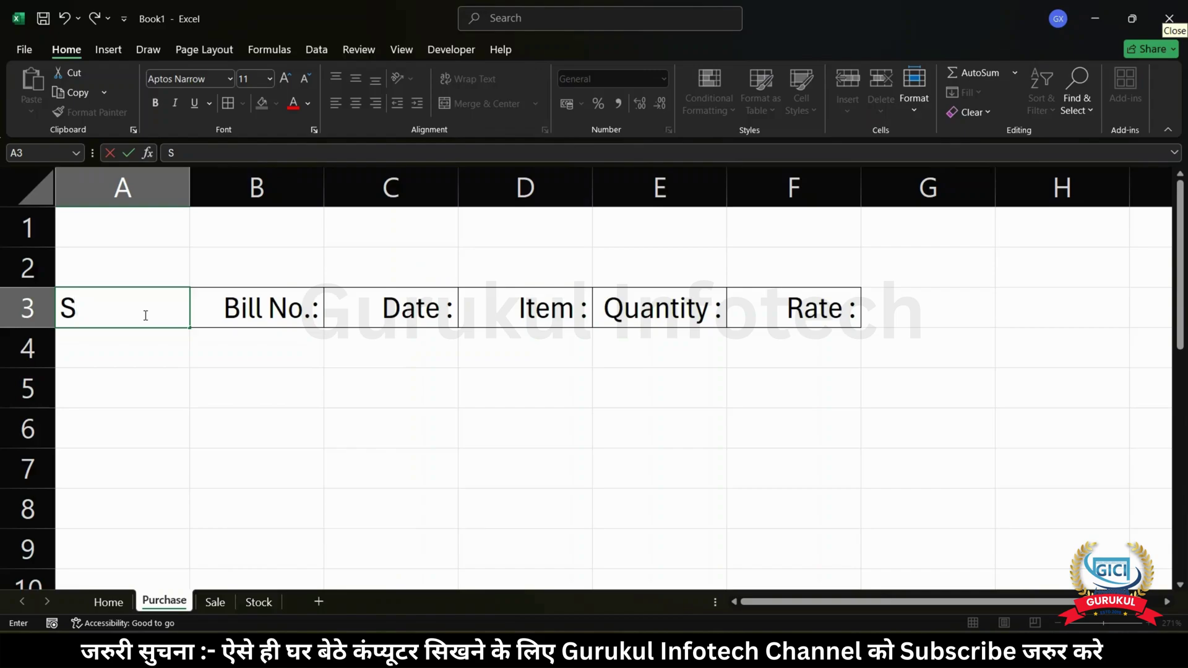
key(BackSpace)
key(Return)
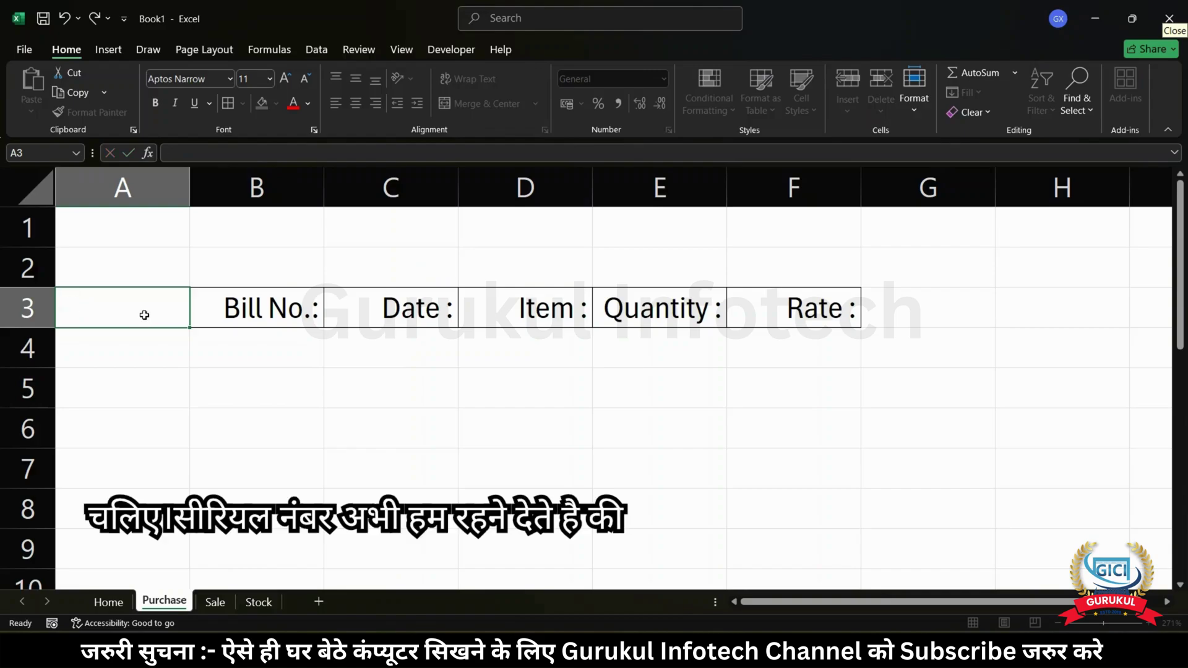
- Merge and center B1:F2 above the column headings on the Purchase sheet and enter the title "Purchase"
key(Up)
key(Right)
key(Up)
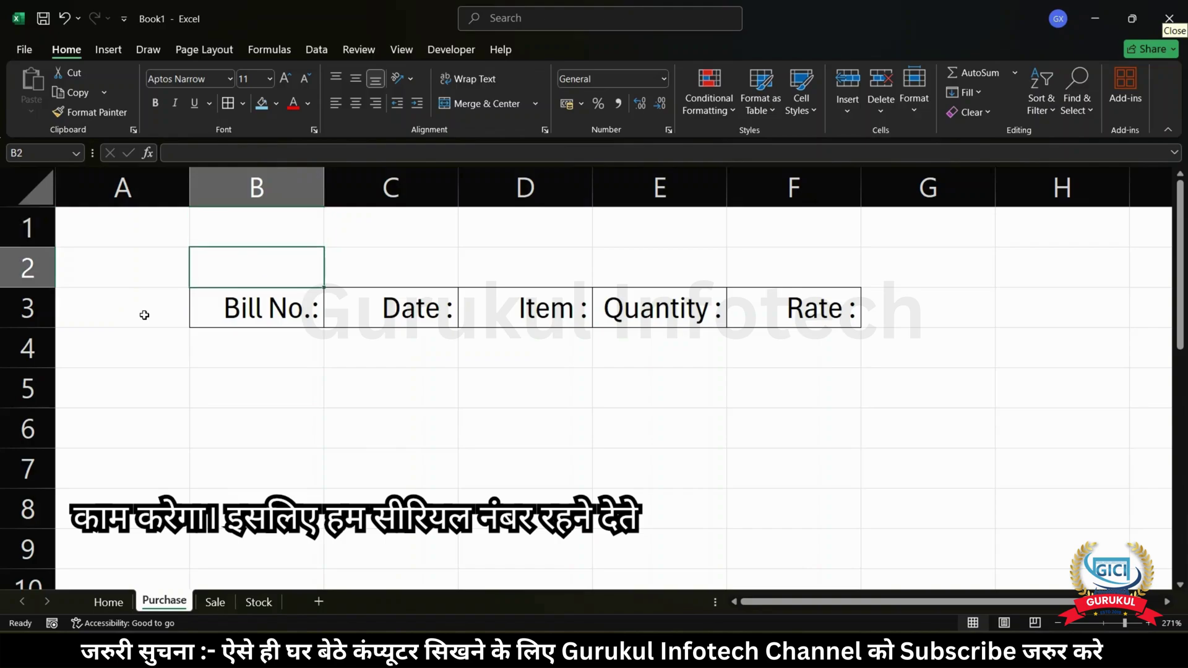
key(shift+Up)
key(shift+Right)
key(shift+Right)
key(shift+Right)
key(shift+Right)
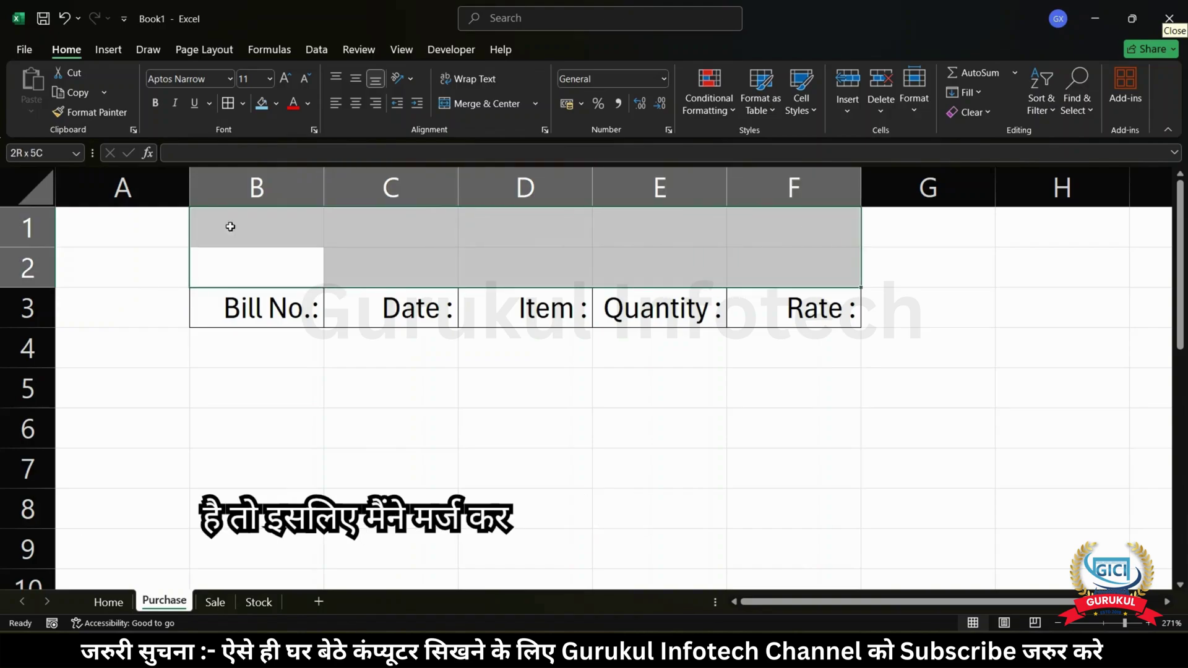
click(465, 109)
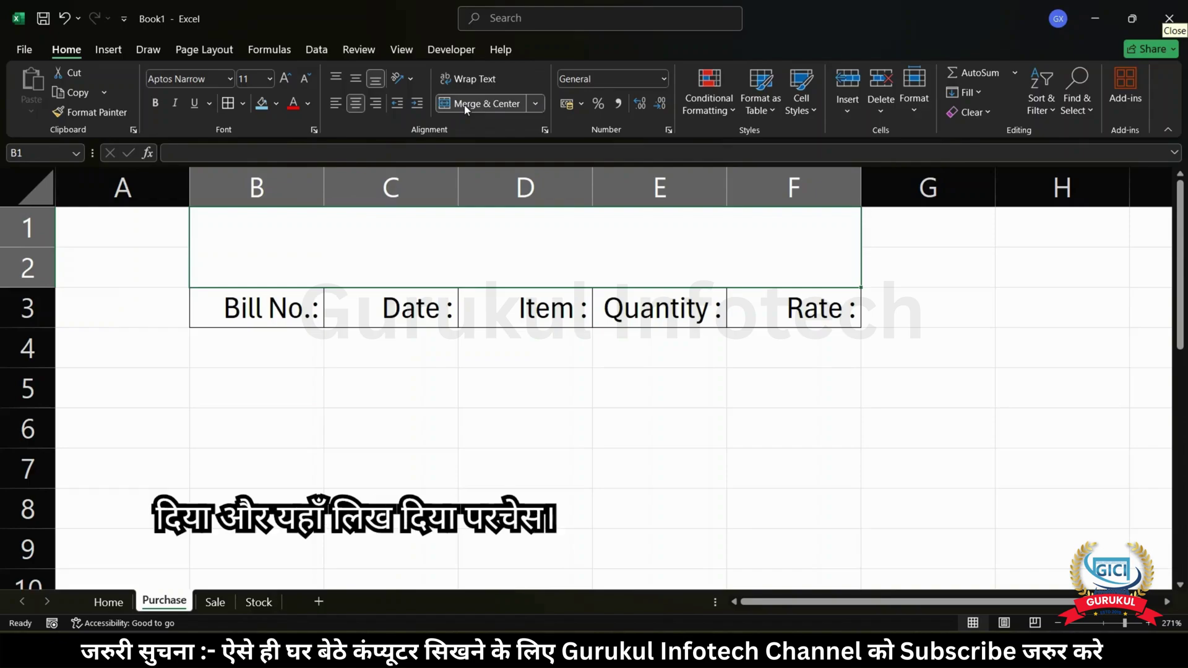
text(Purchase)
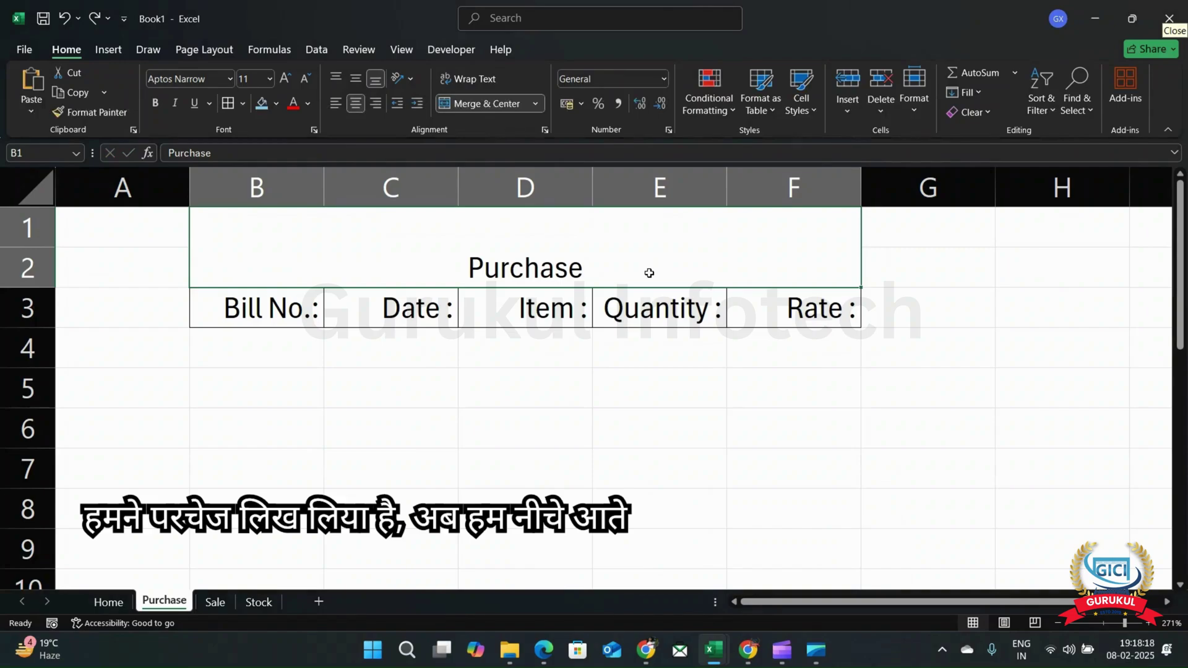
double_click(269, 316)
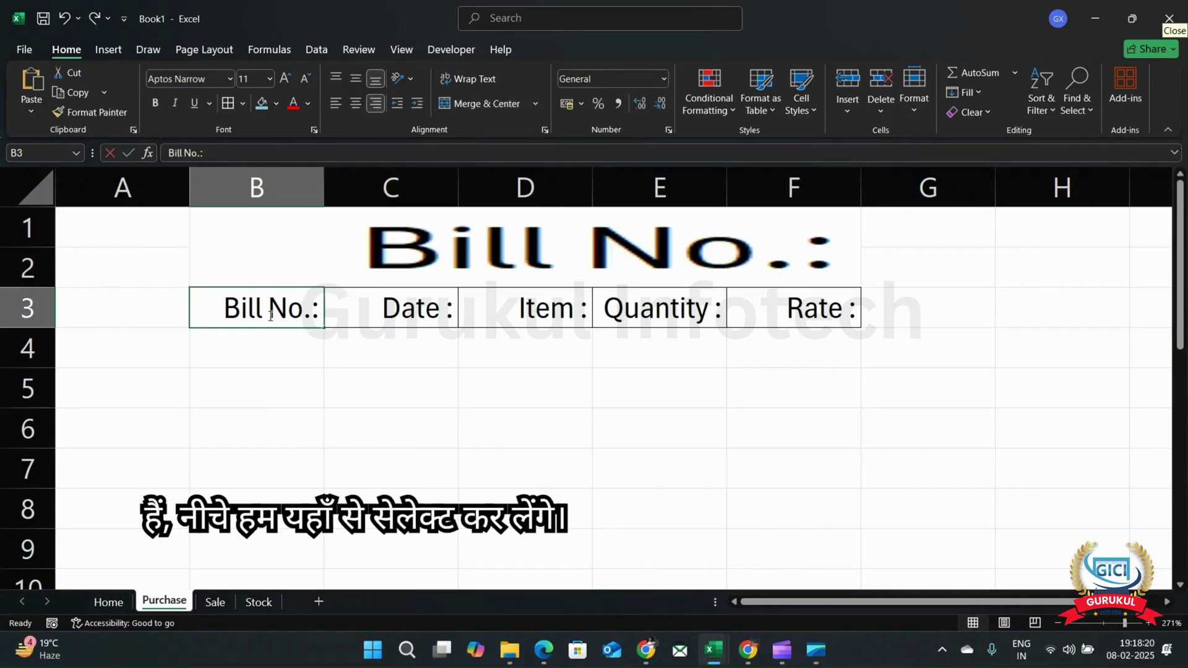
drag(269, 317, 409, 362)
click(335, 371)
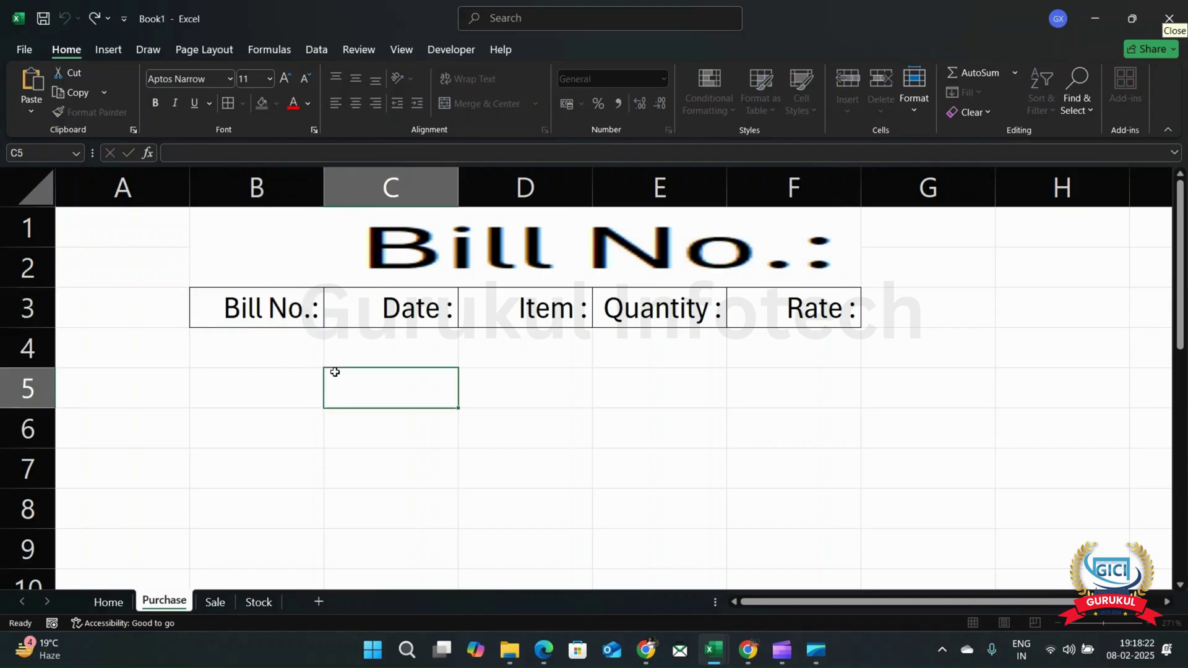
click(365, 256)
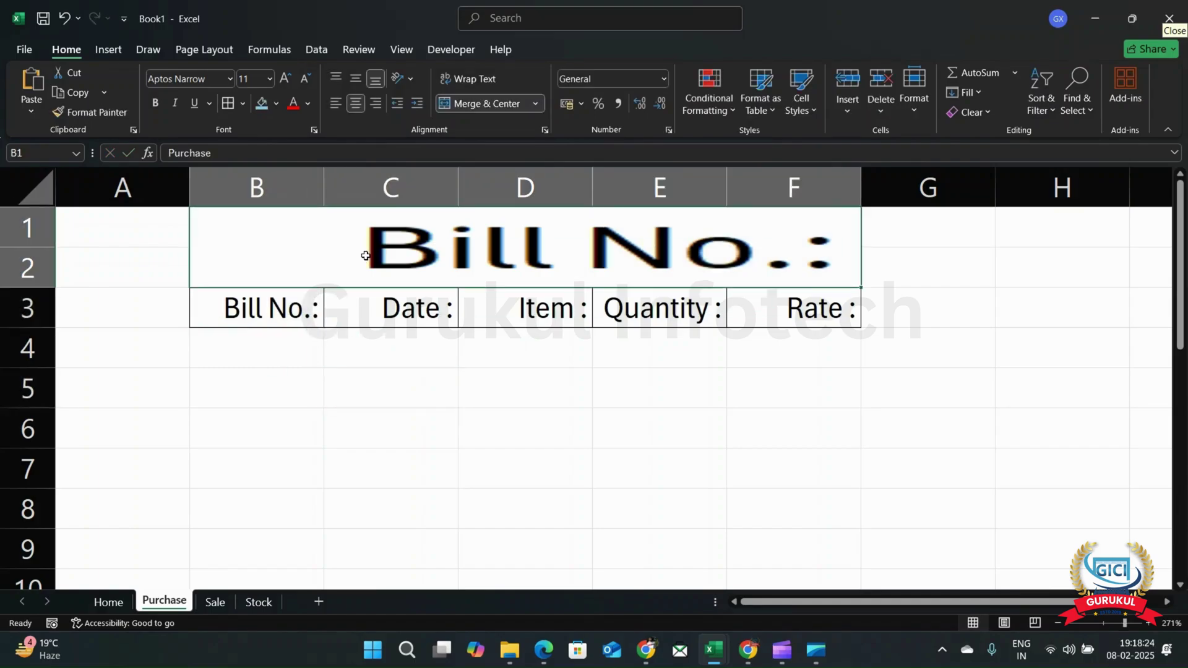
double_click(368, 258)
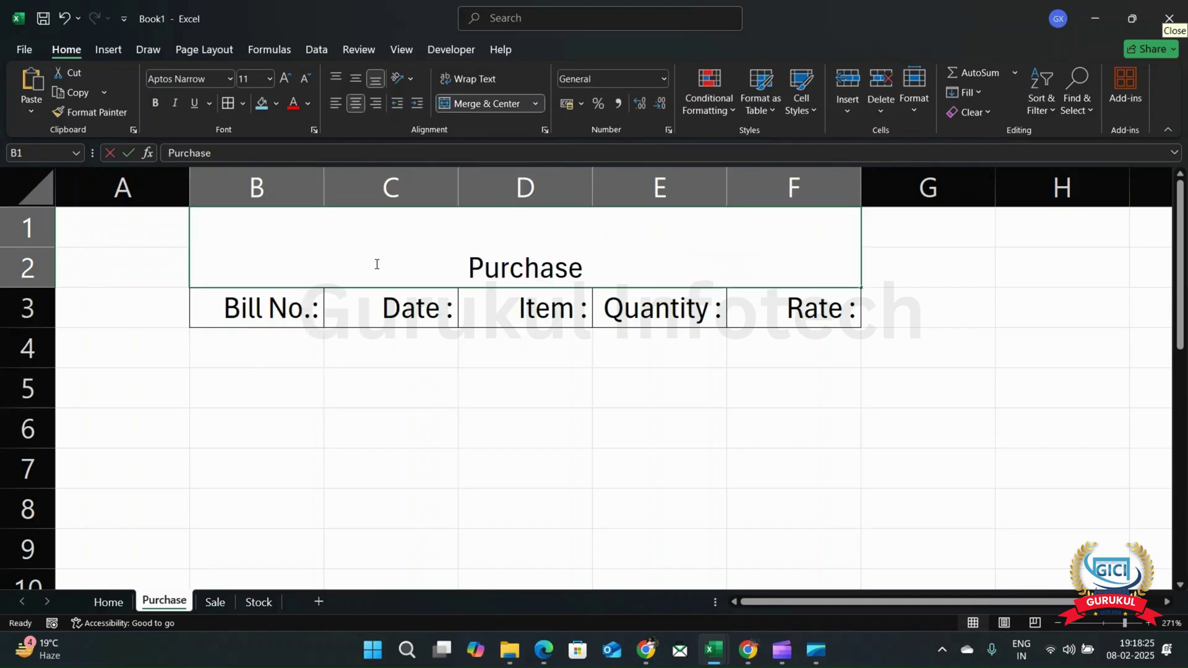
- Try to convert B3:F5 of the Purchase sheet into a table without the header option, and undo it
click(305, 311)
drag(316, 308, 760, 388)
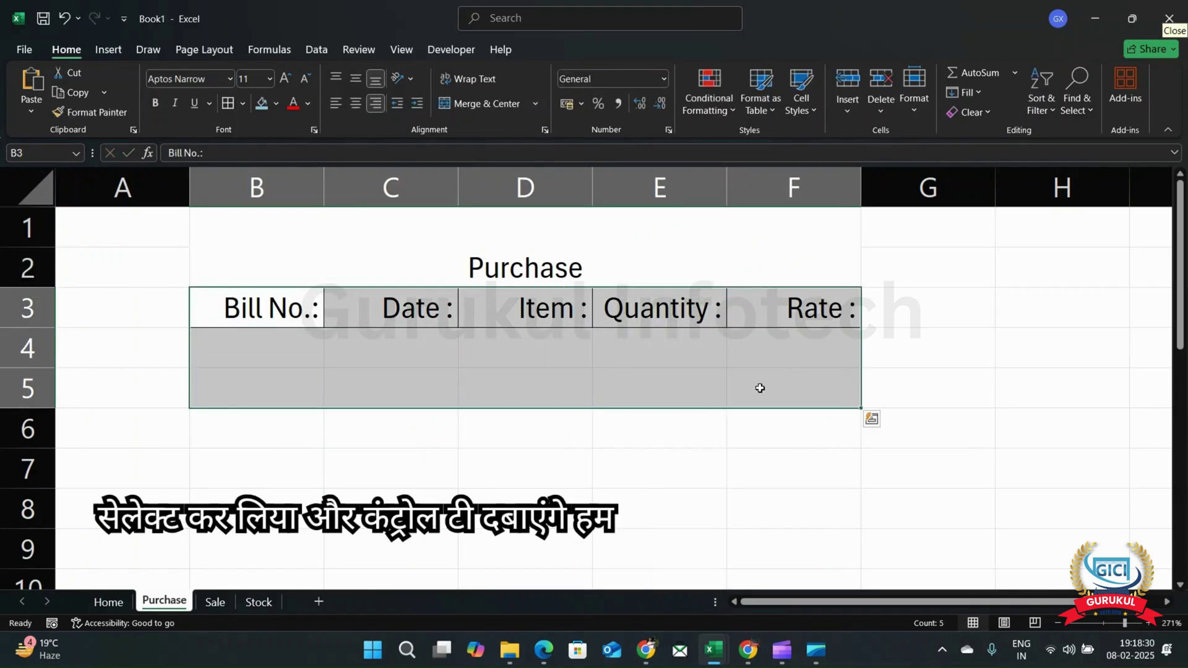
key(ctrl+t)
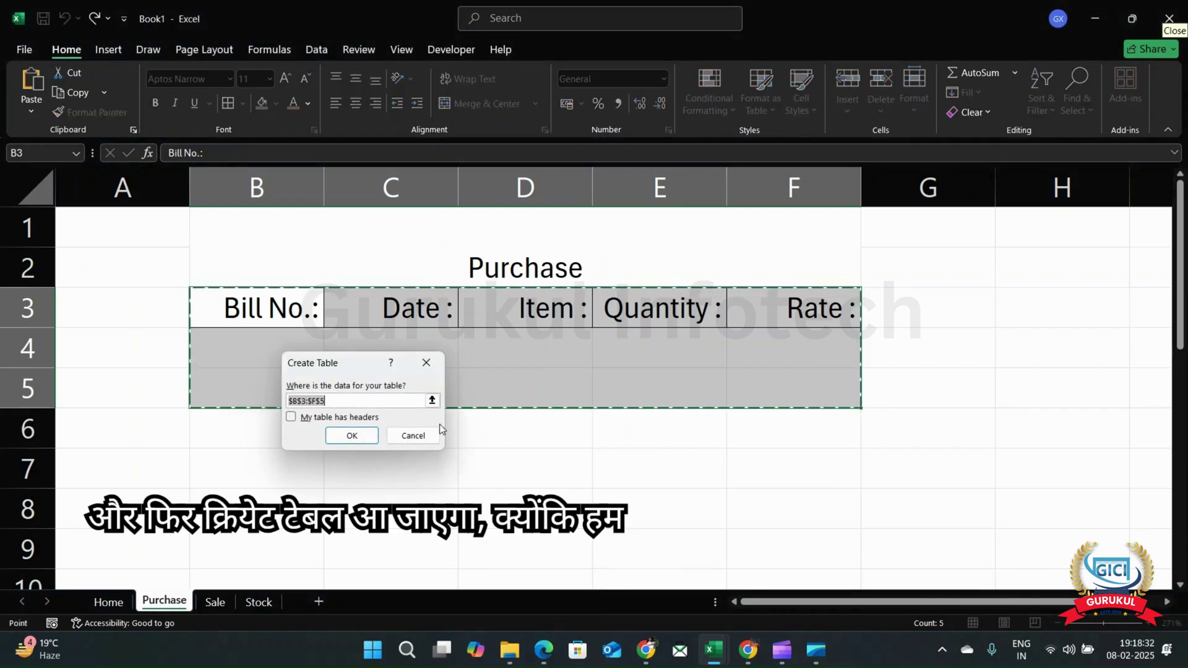
click(351, 437)
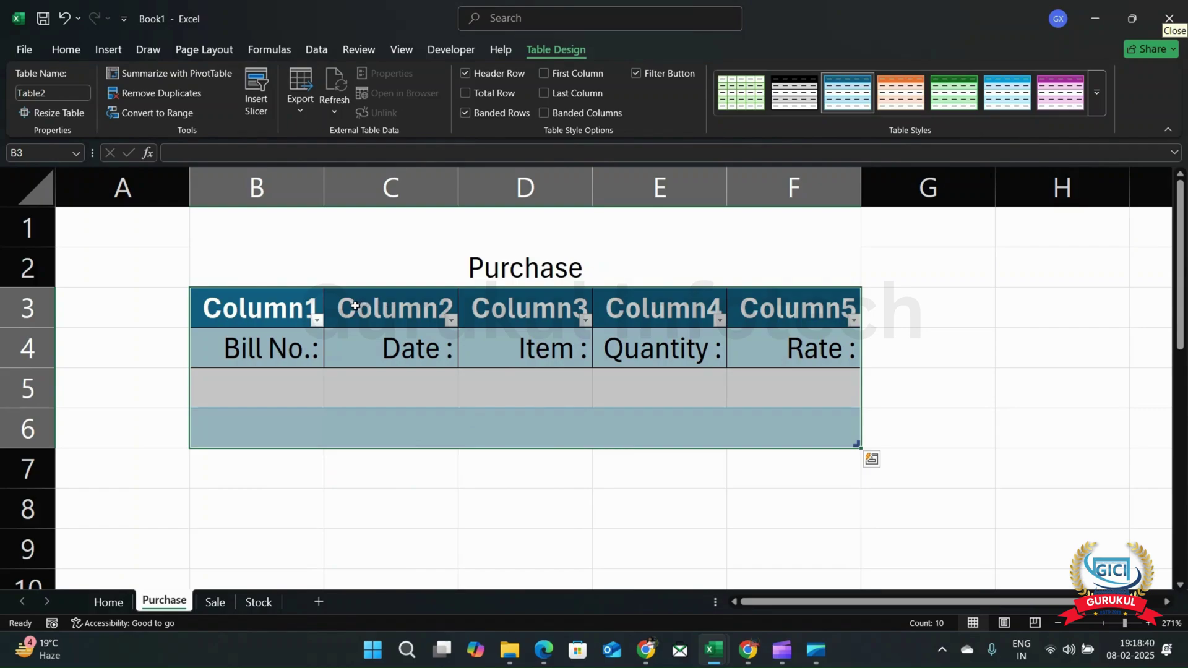
click(244, 306)
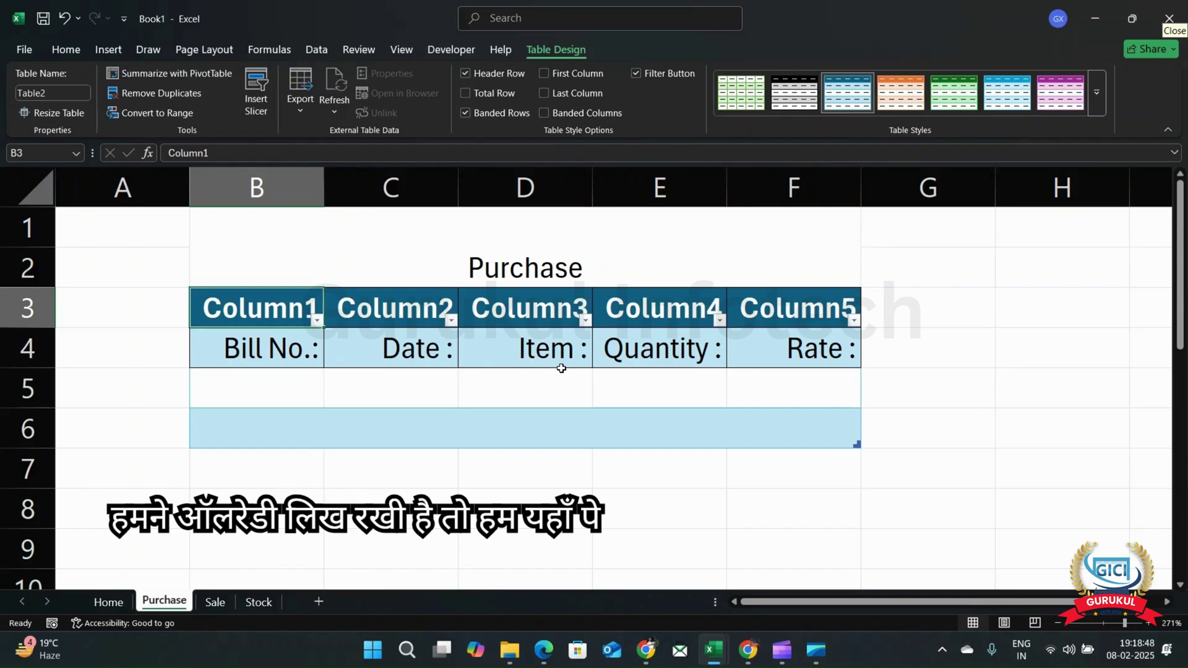
key(ctrl+z)
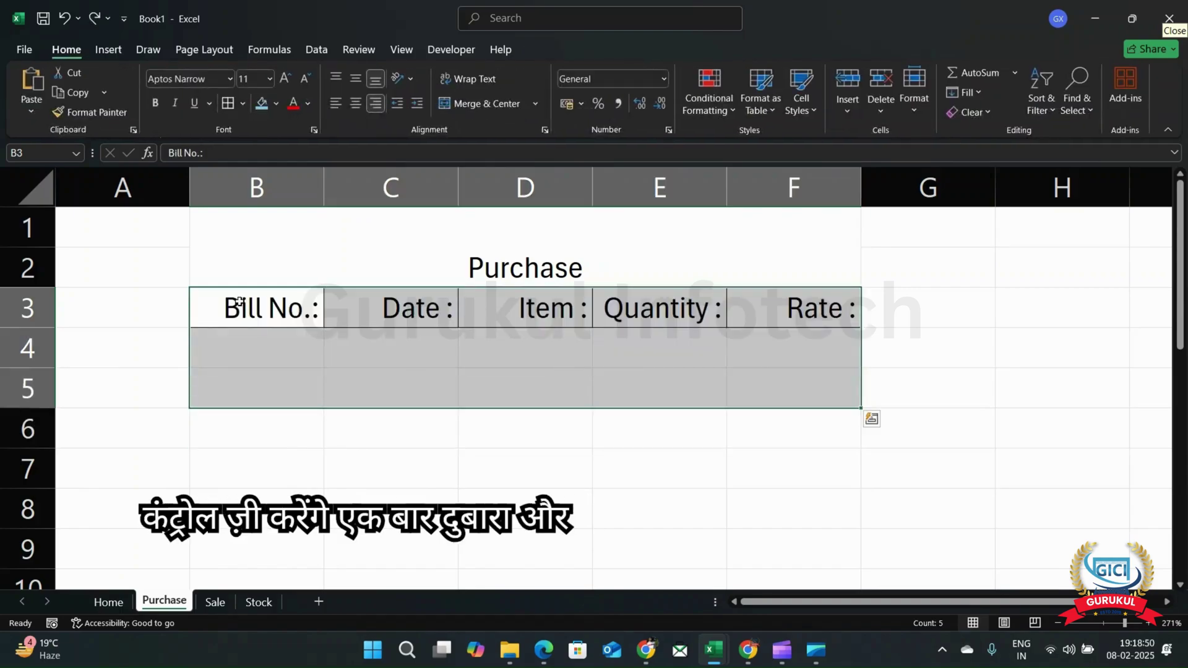
- Create a table from B3:F5 of the Purchase sheet, using its first row as headers
key(ctrl+t)
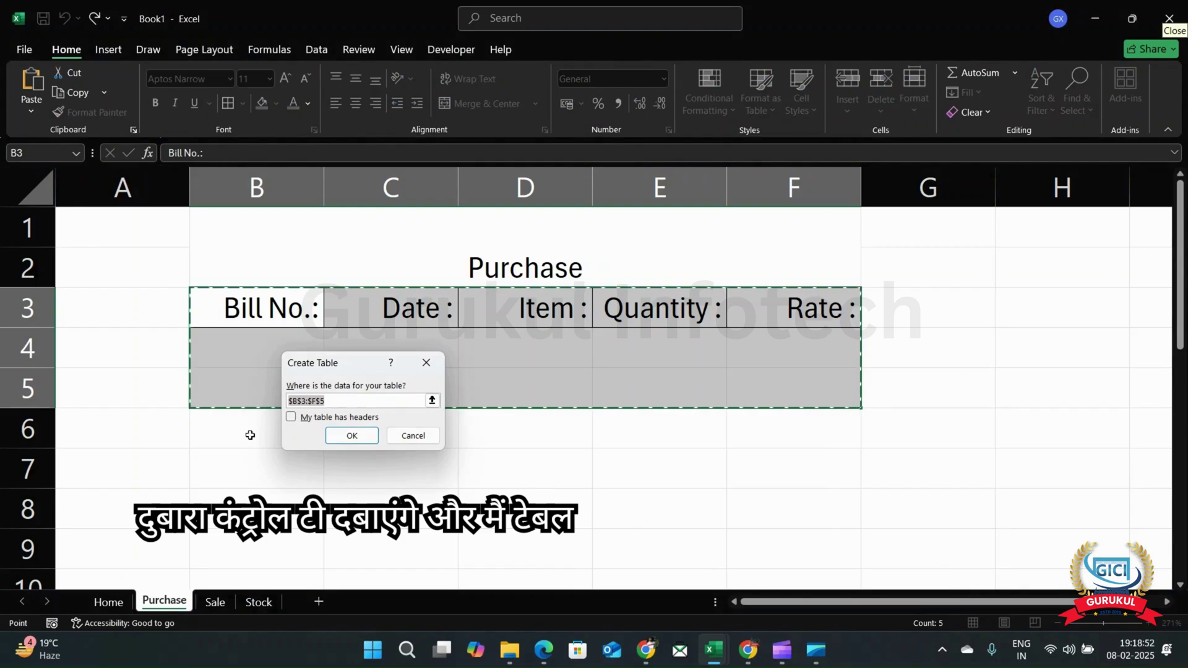
click(314, 418)
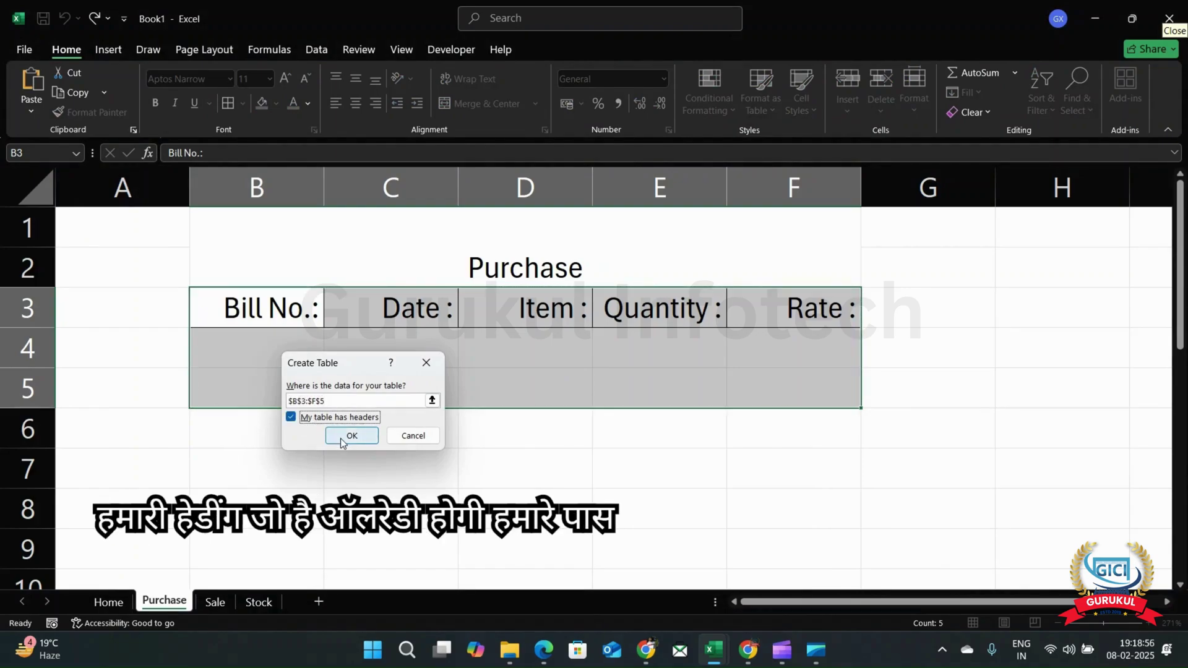
click(344, 437)
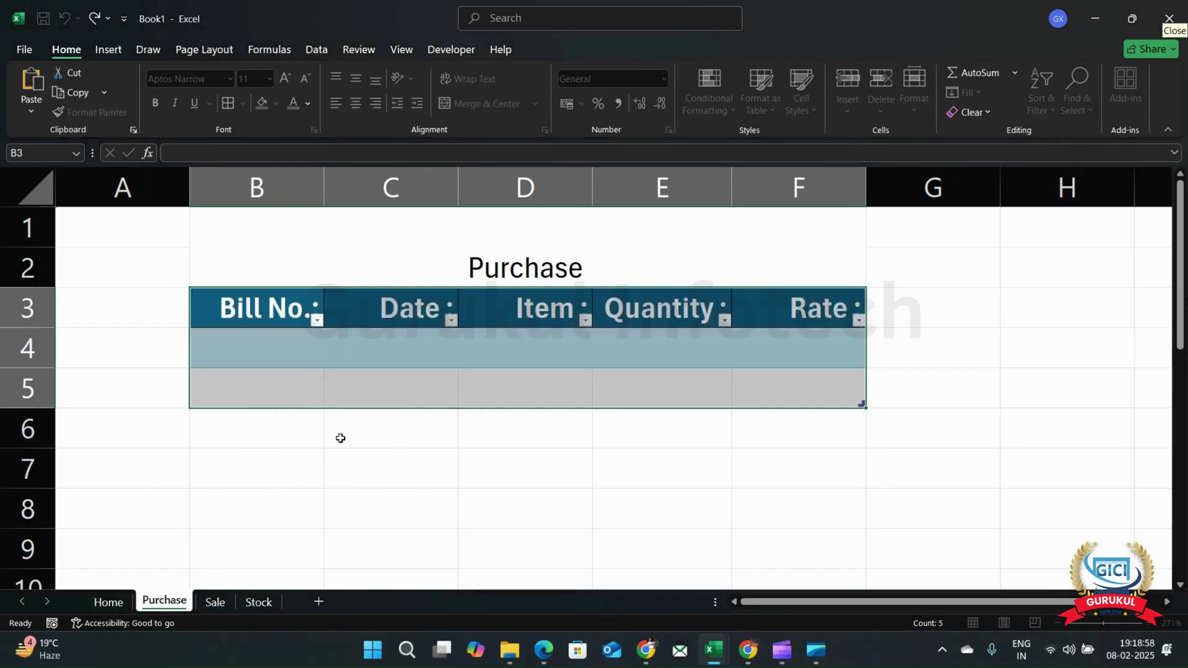
click(371, 360)
- Fill the merged Purchase title cell with a light orange theme color
click(321, 271)
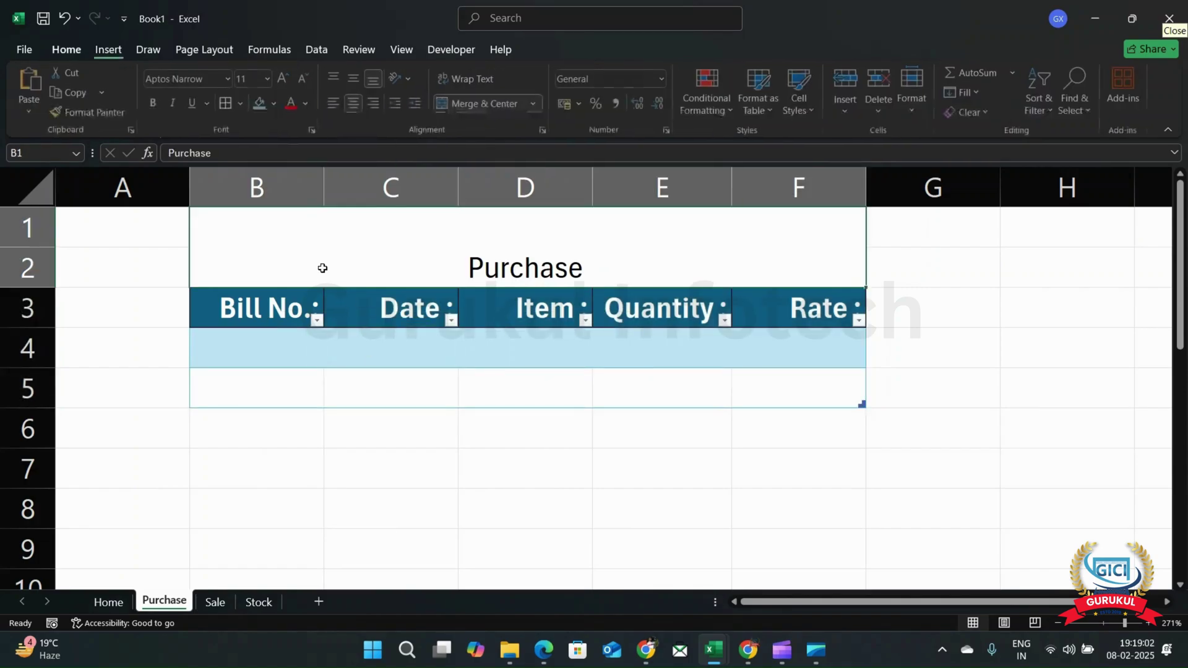
click(277, 105)
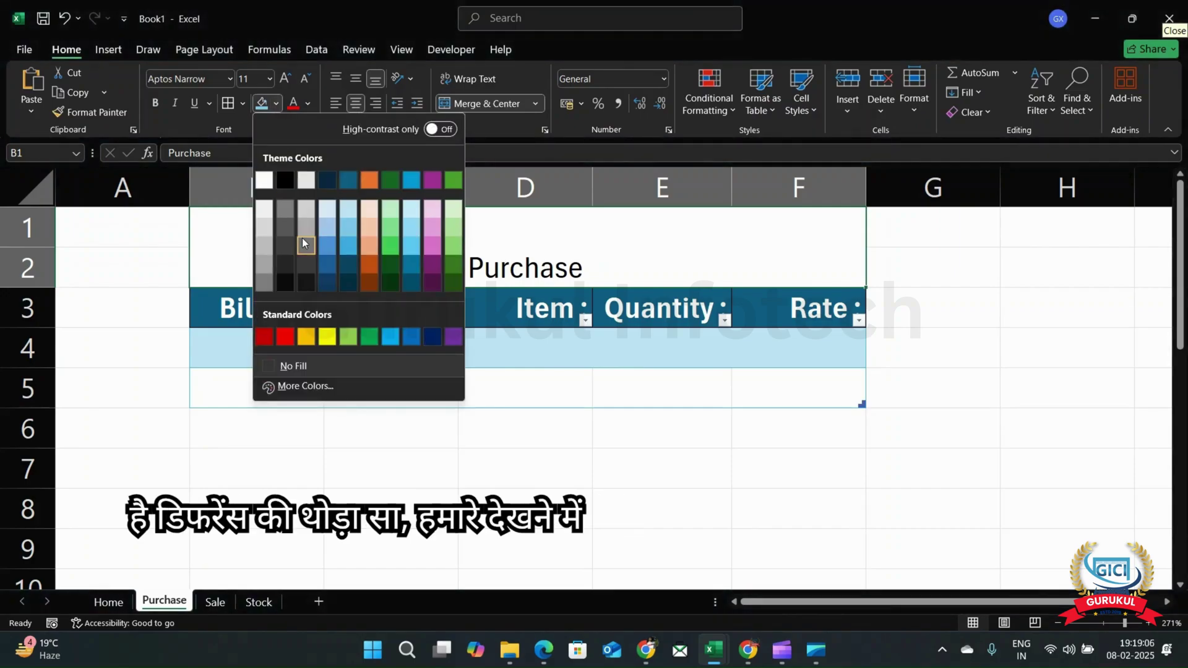
click(368, 228)
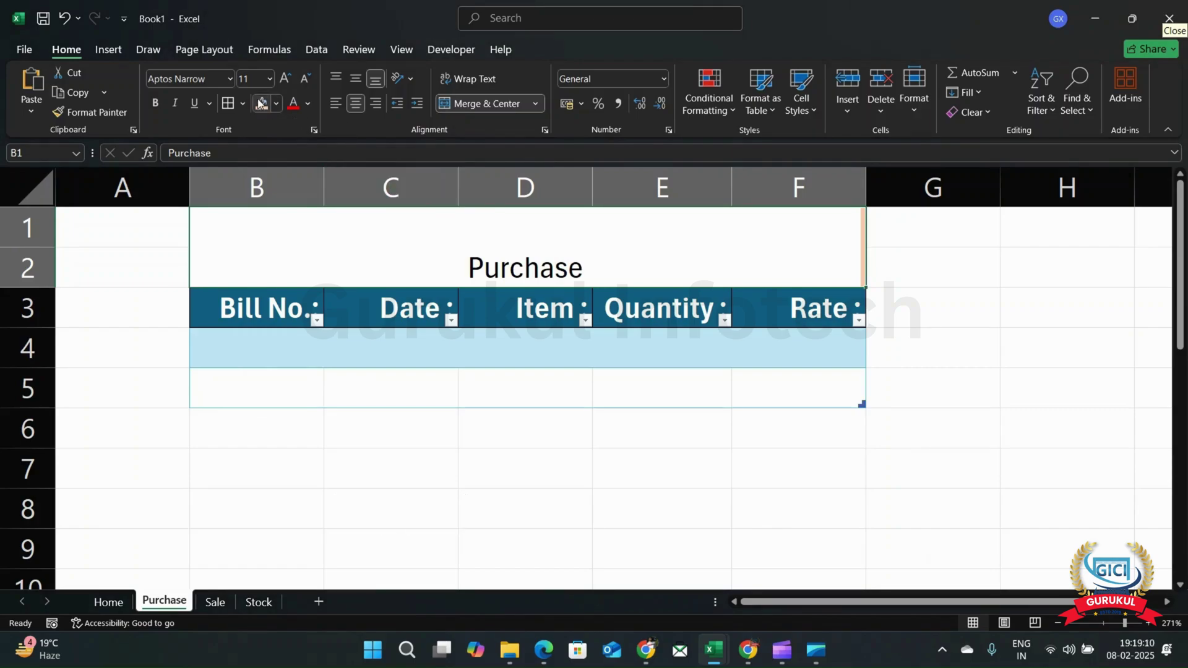
click(348, 423)
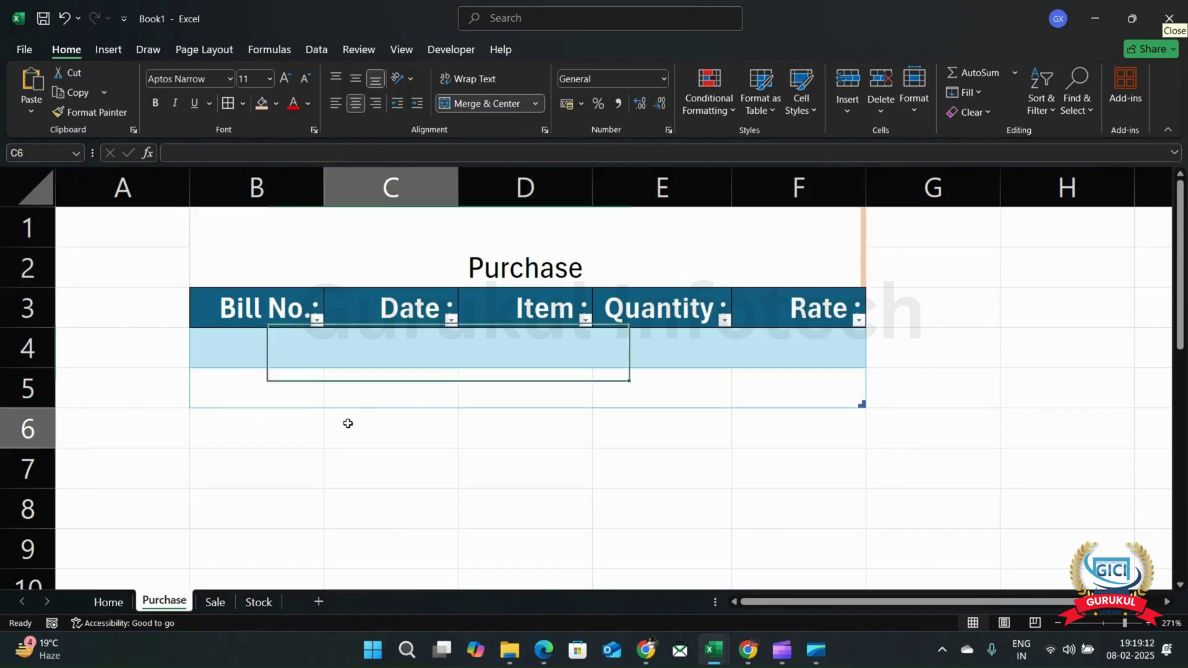
- Make the Purchase title bold and increase its font size to 20
click(350, 255)
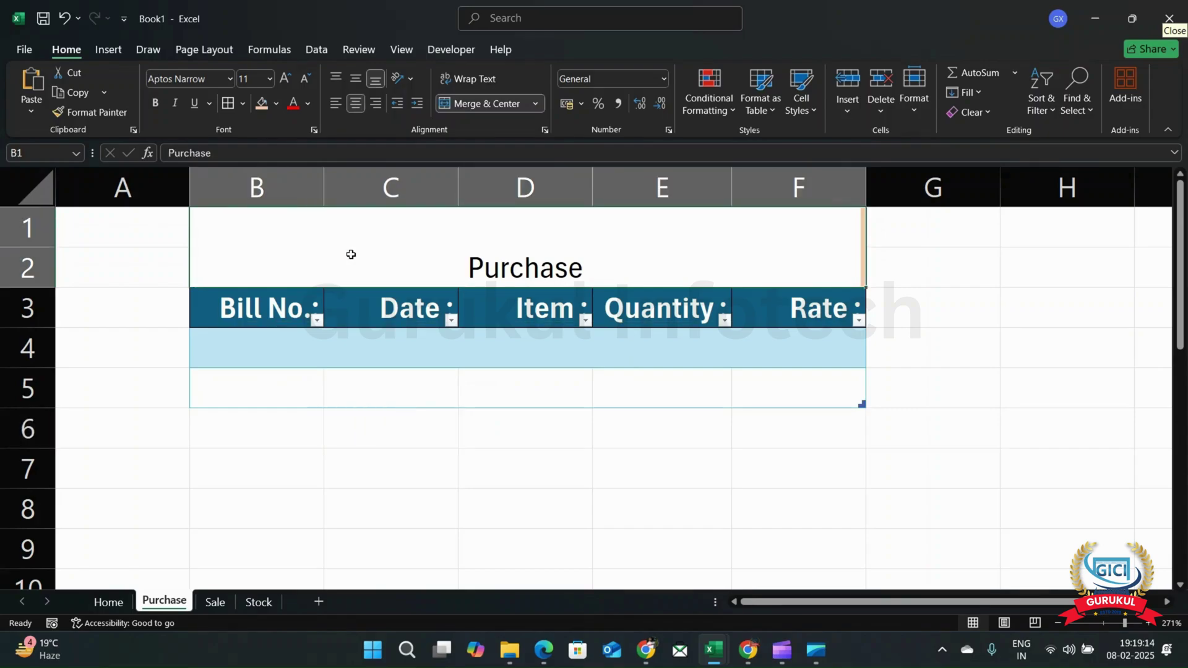
key(ctrl+b)
double_click(351, 254)
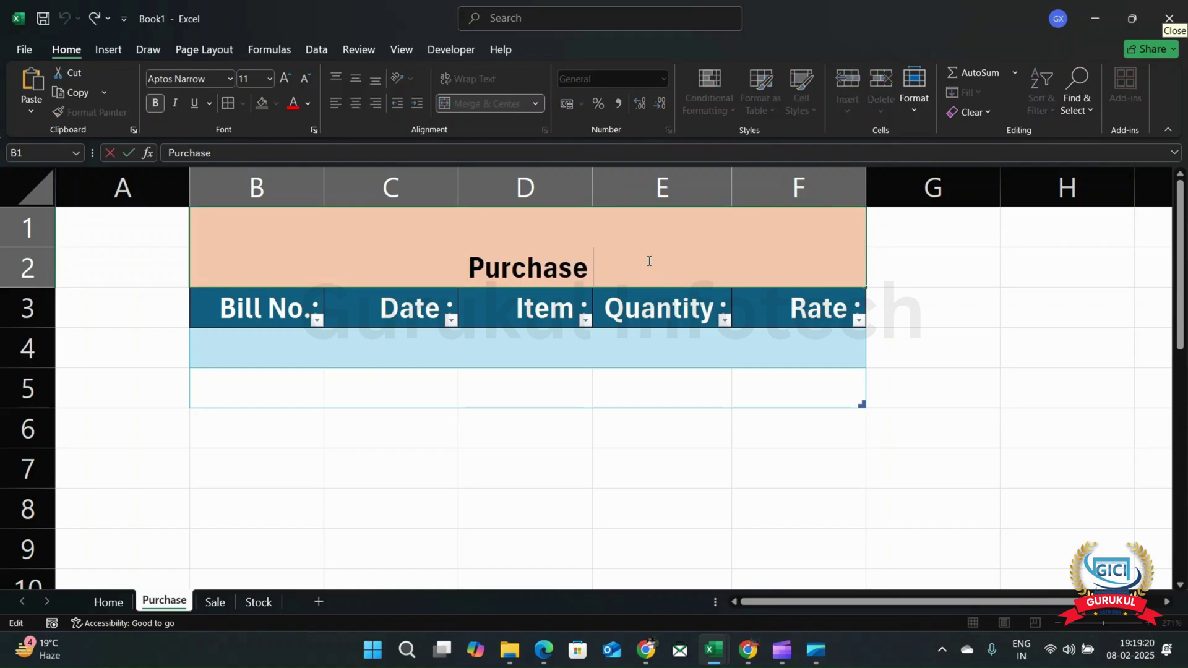
key(shift+Home)
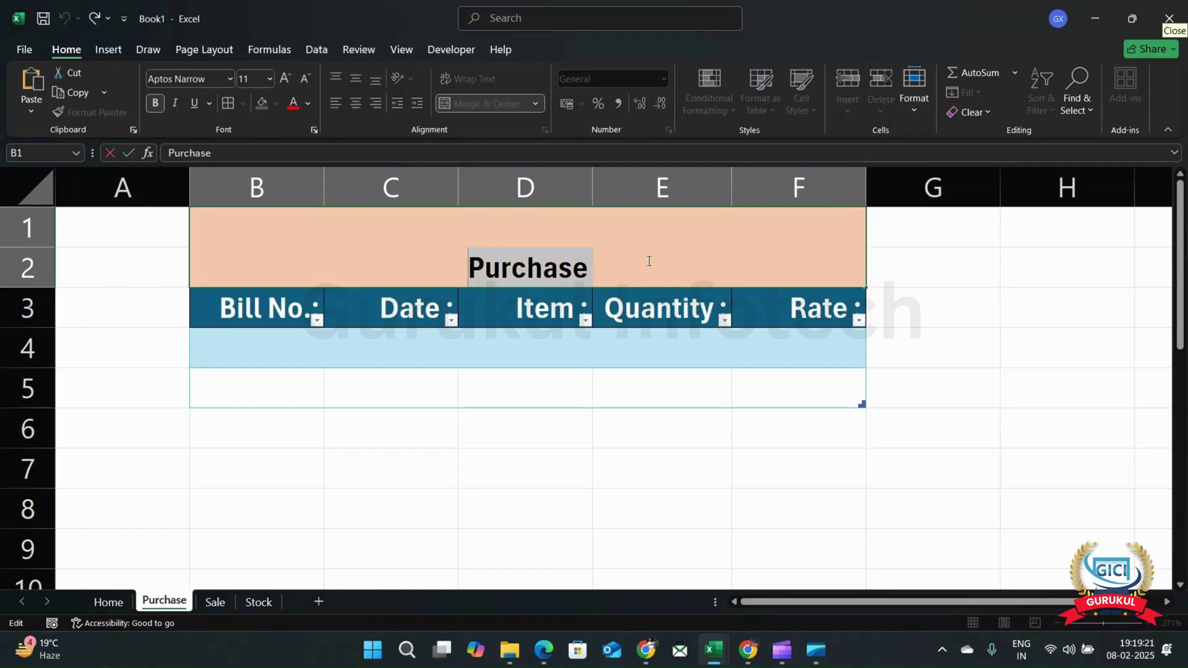
click(284, 79)
click(284, 79)
click(284, 79)
click(284, 79)
click(284, 79)
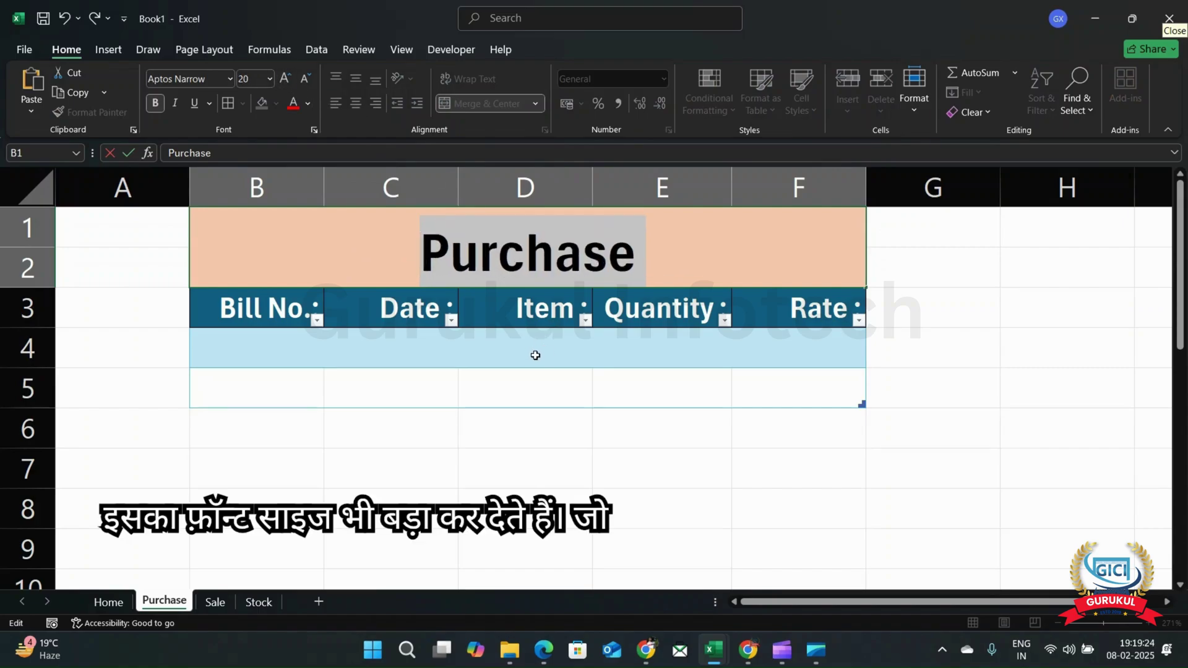
click(413, 362)
click(262, 365)
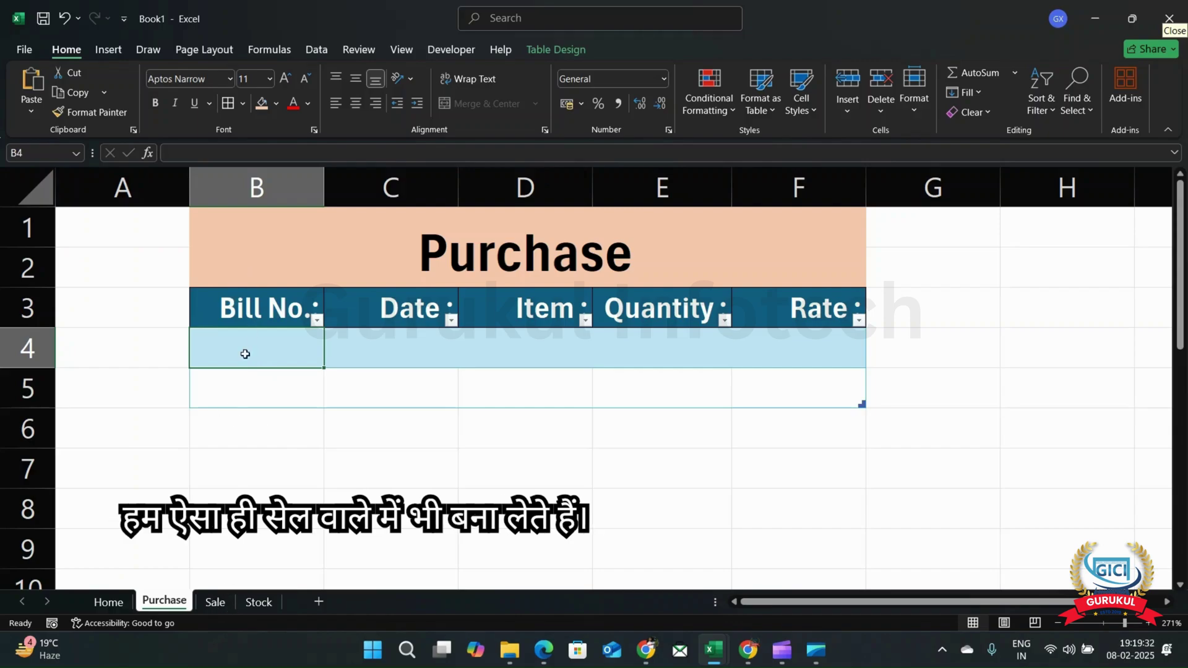
- Copy the title and table in B1:F5 of the Purchase sheet and paste them into the Sale sheet at B1
drag(259, 252, 419, 380)
key(ctrl+c)
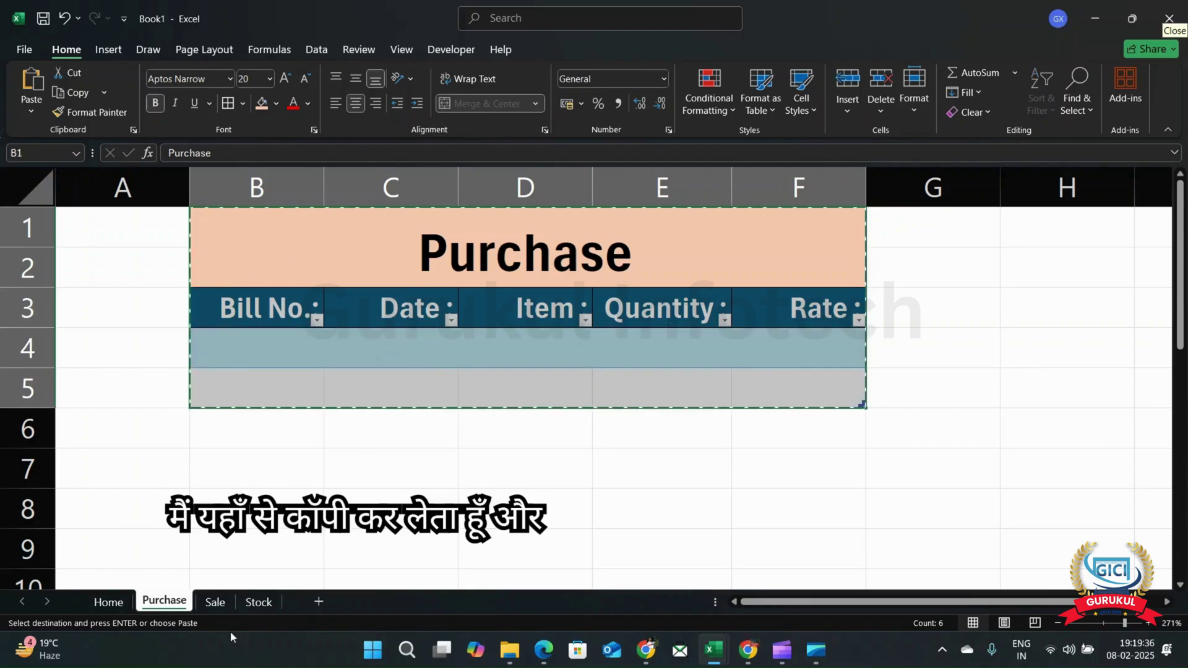
click(216, 602)
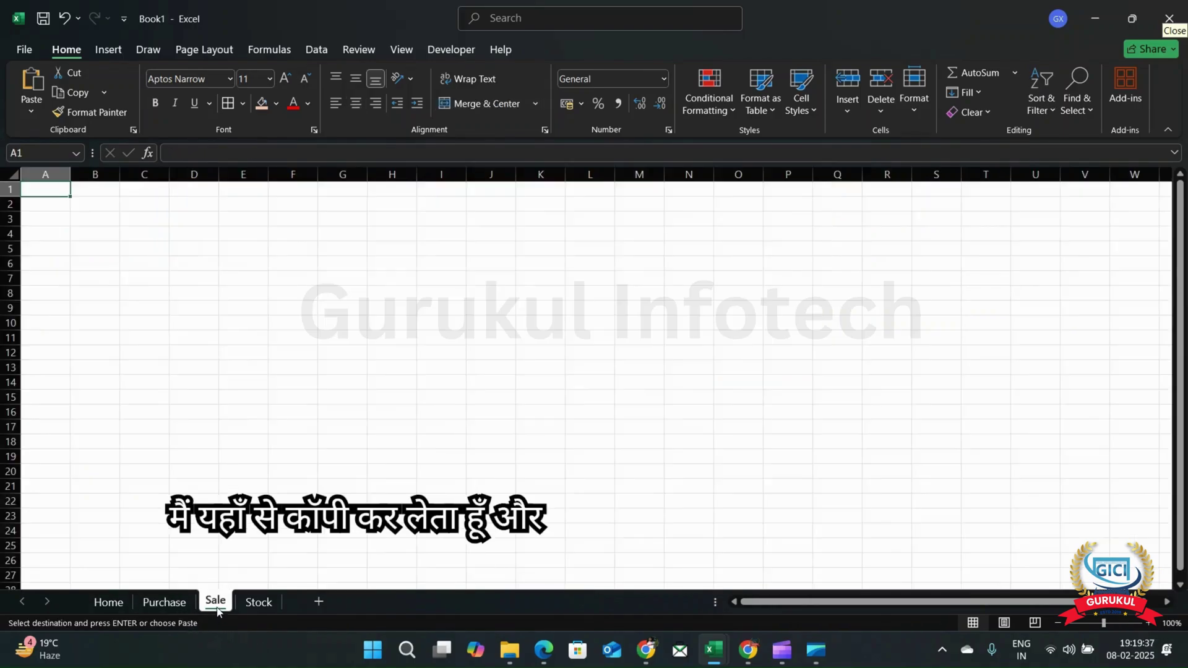
click(93, 189)
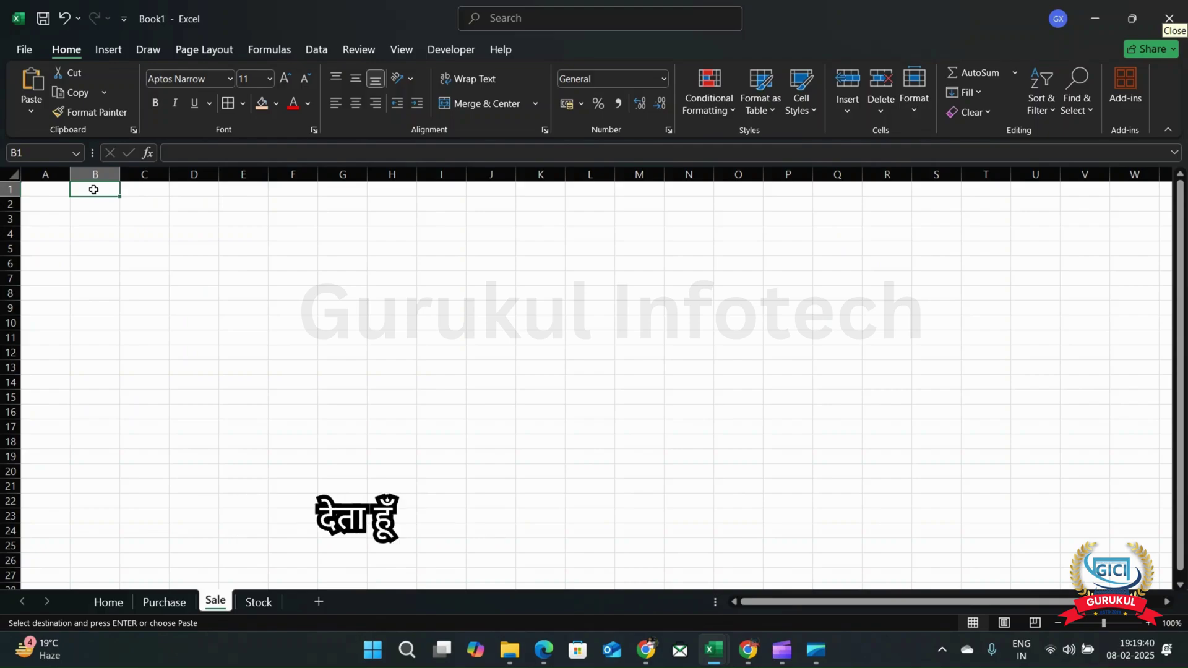
key(ctrl+v)
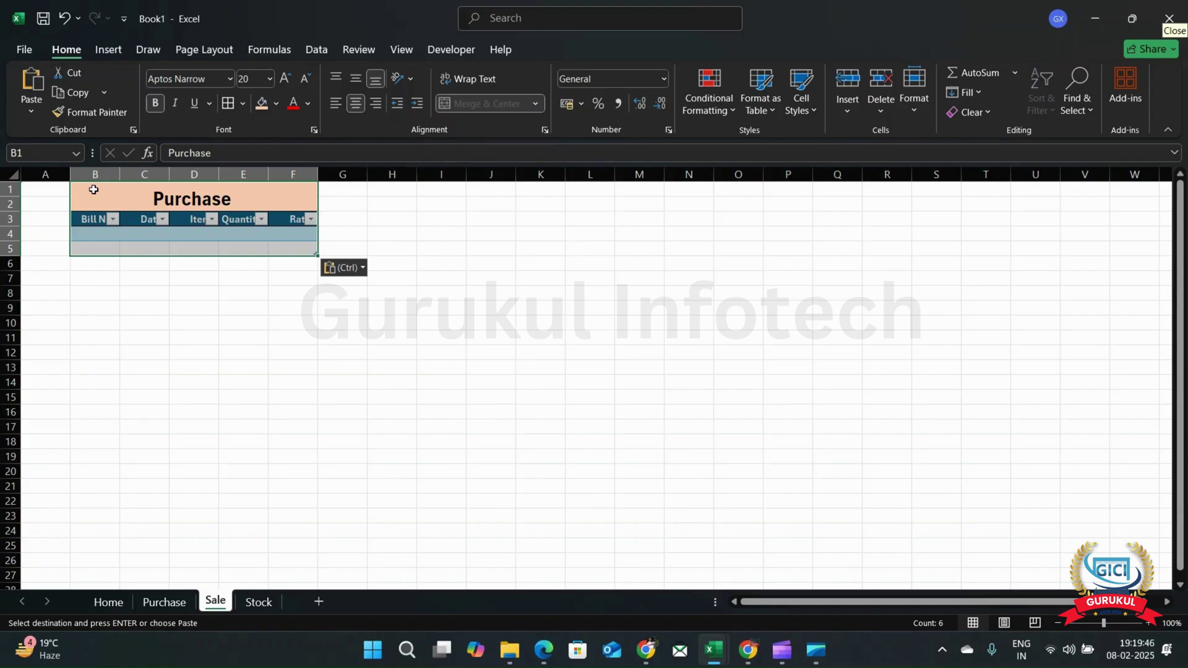
- Change the title above the table on the Sale sheet to "Sale"
double_click(203, 196)
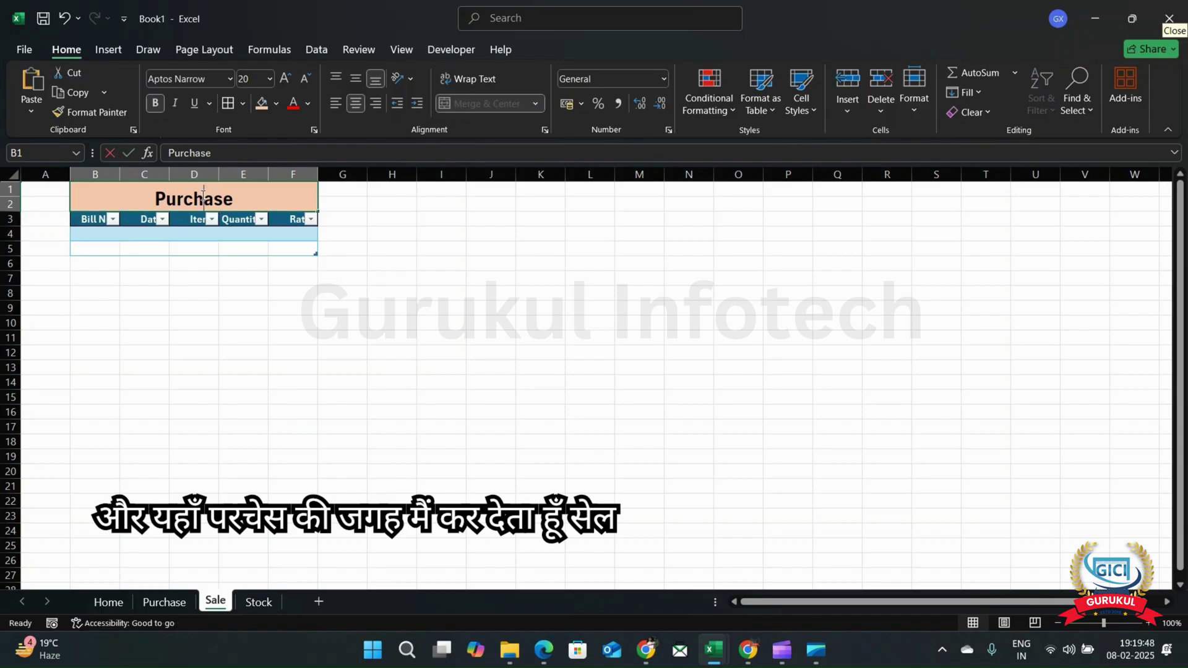
double_click(203, 196)
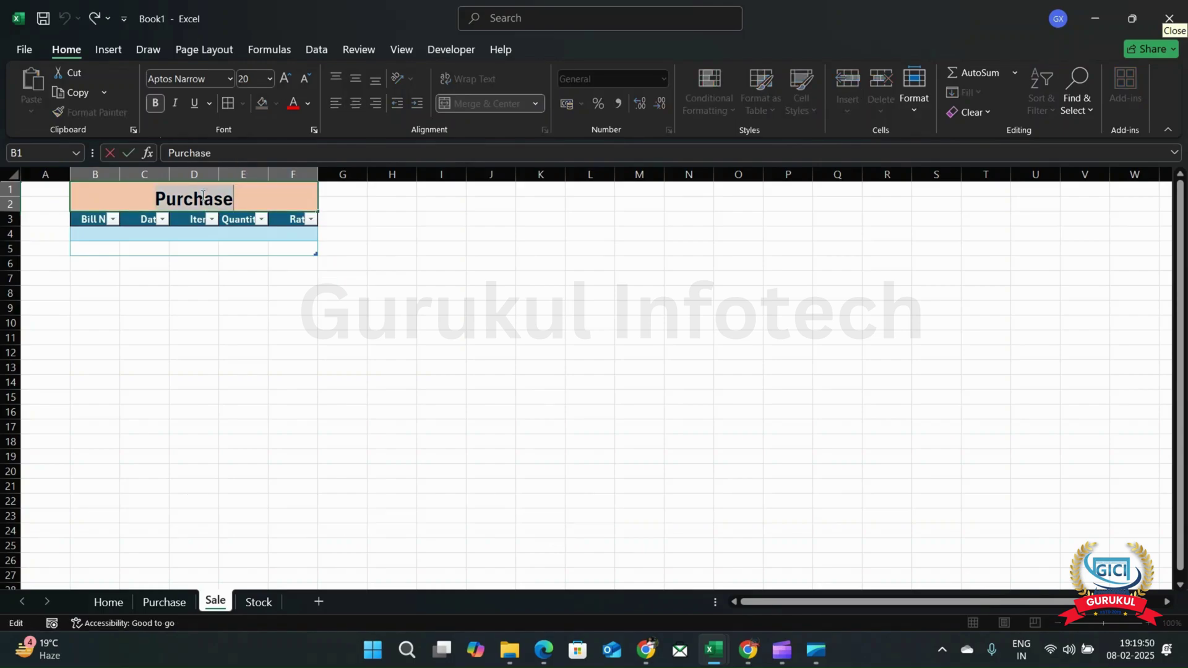
text(Sale)
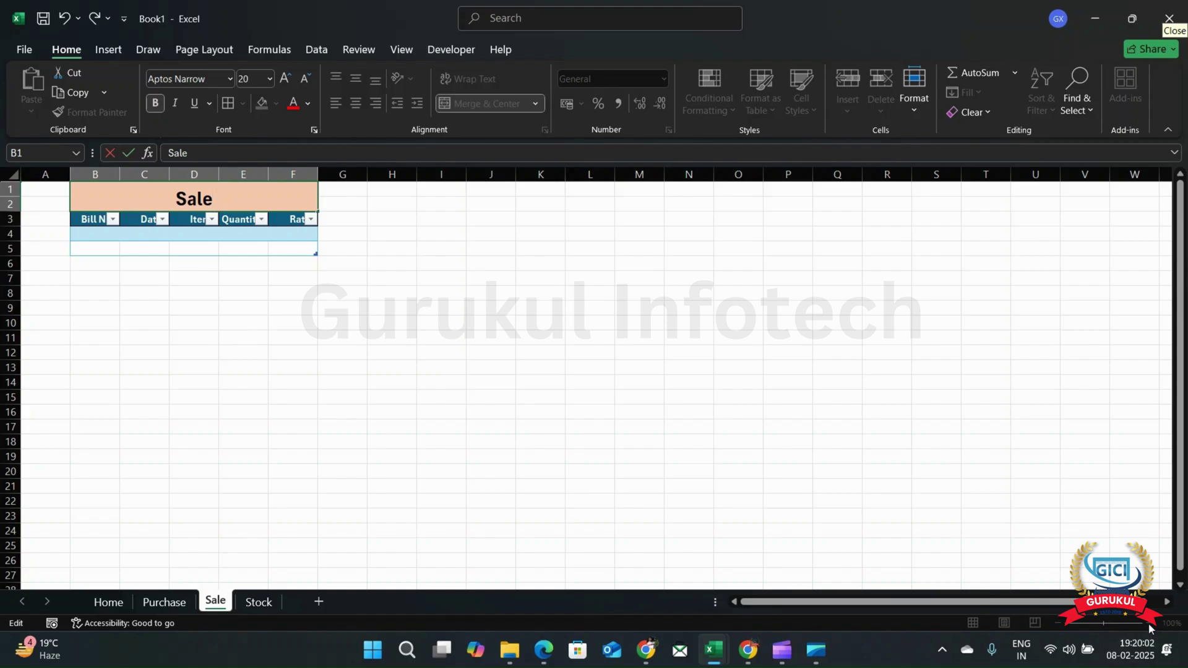
- Confirm the Sale title and enlarge the Sale sheet's view to 225%
click(213, 387)
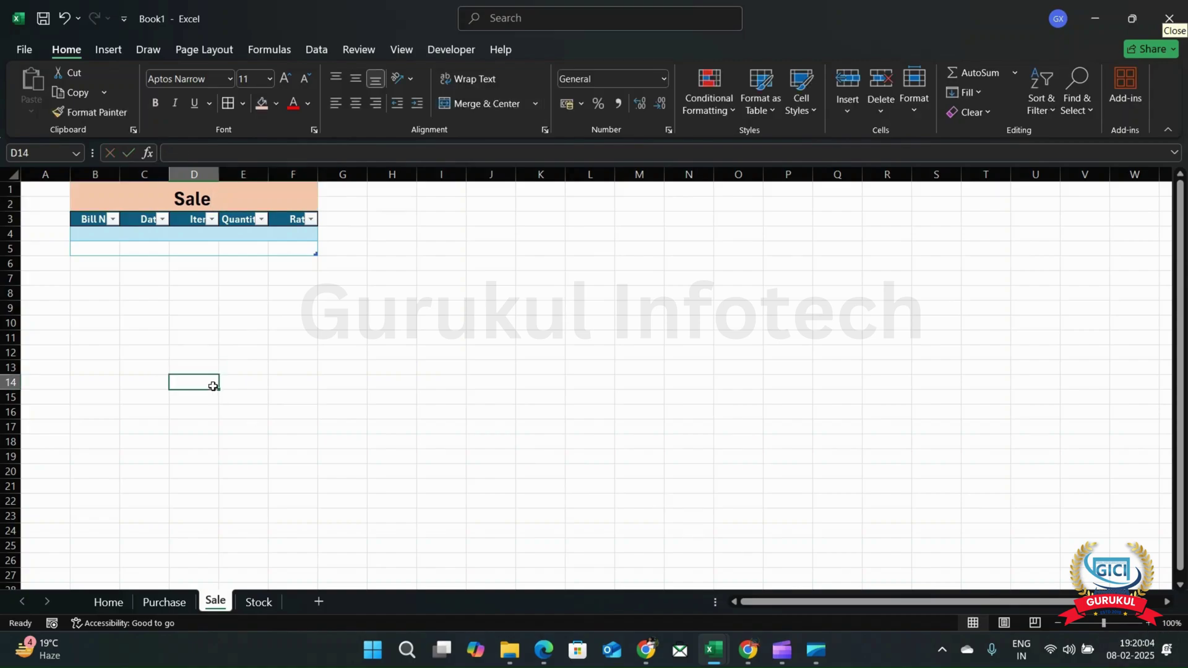
ctrl+scroll(213, 386, up, 3)
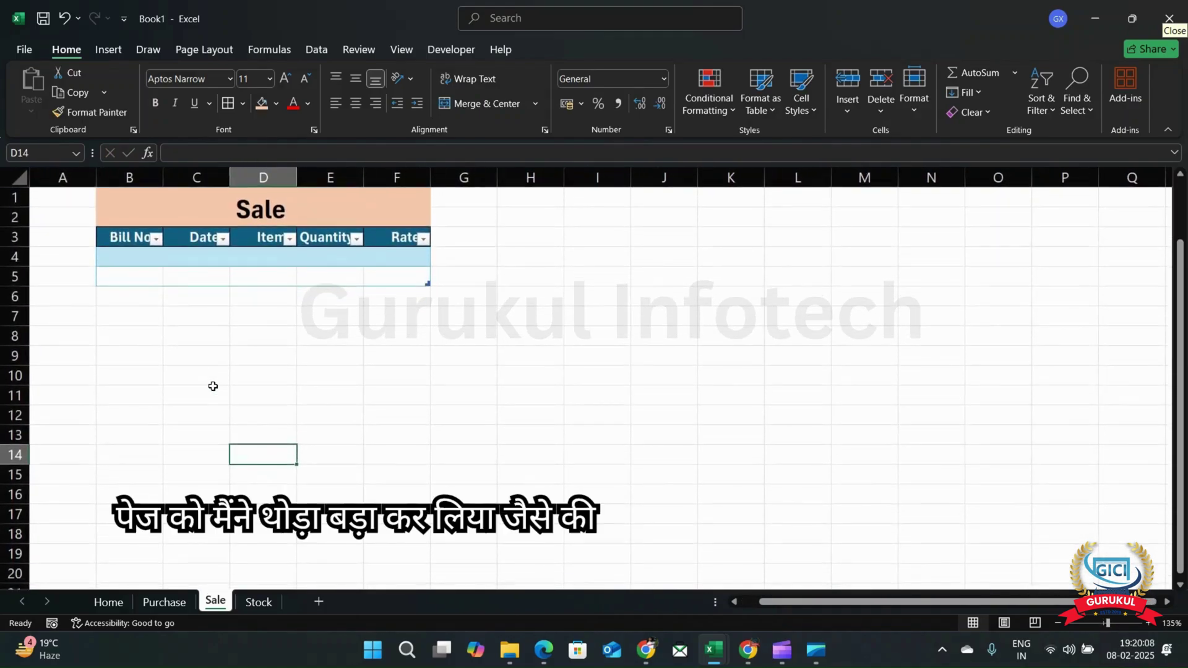
ctrl+scroll(213, 386, up, 5)
scroll(213, 386, left, 1)
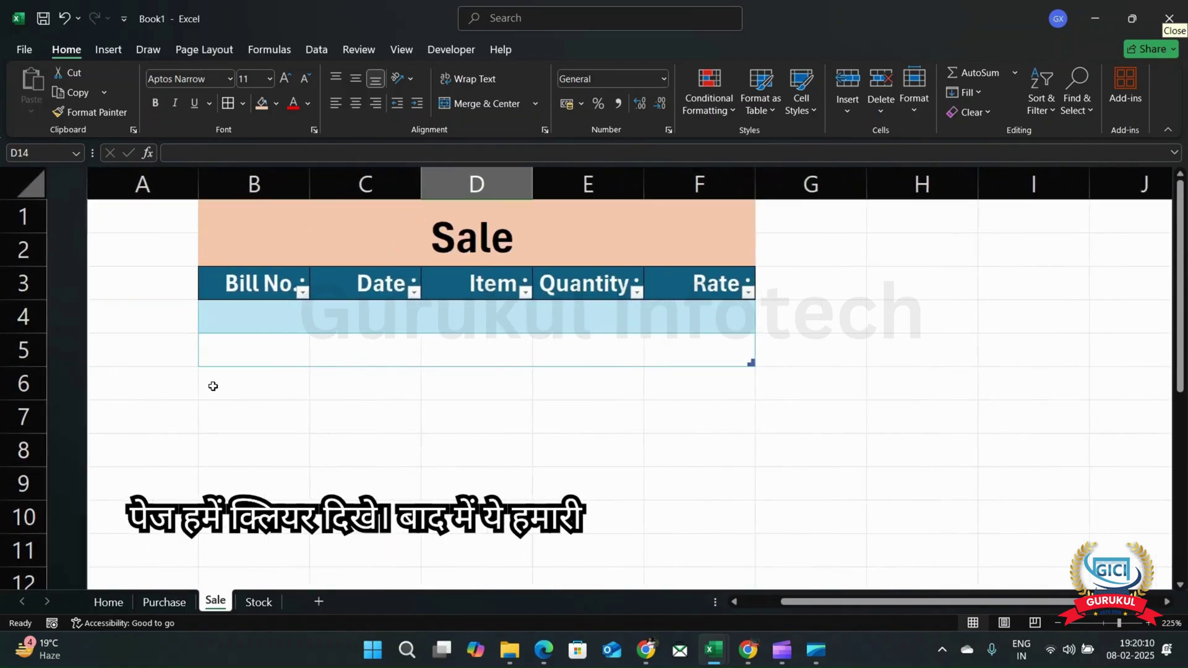
click(207, 317)
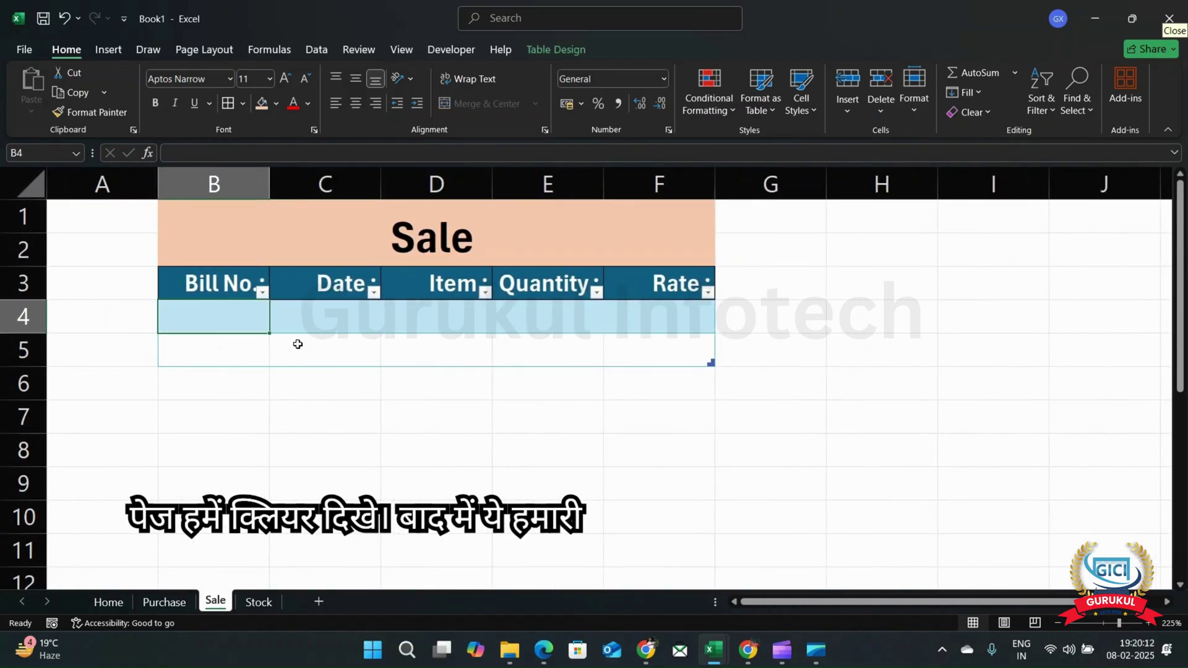
click(311, 323)
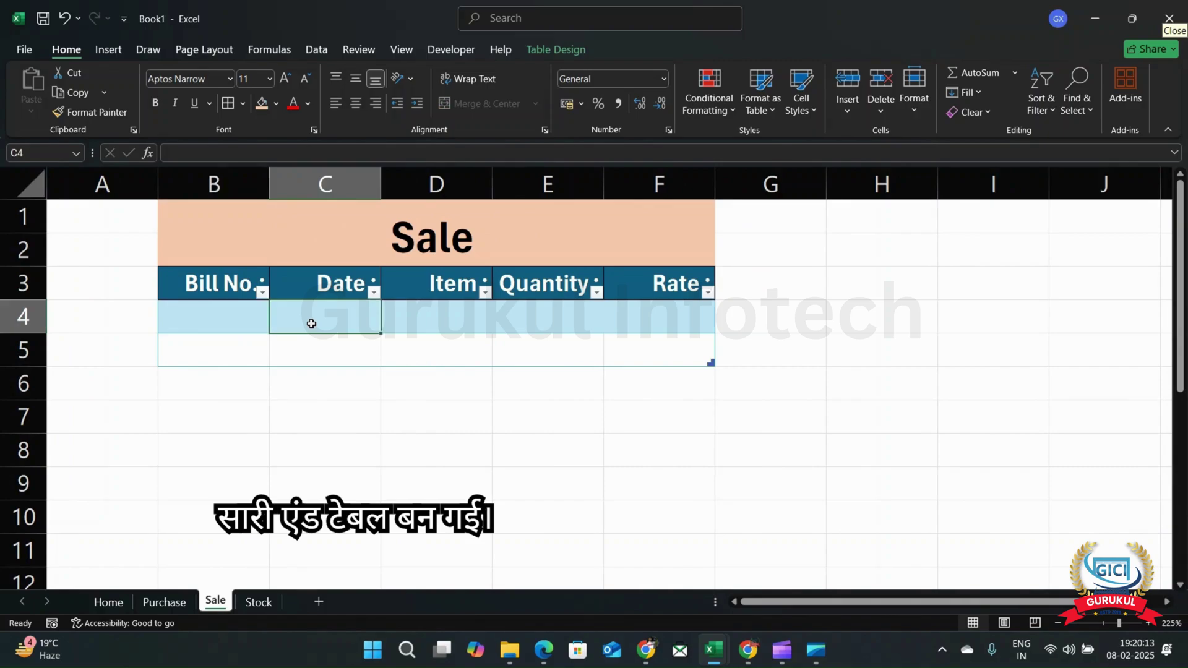
- Merge and center cells B1:F2 on the Stock sheet
click(257, 602)
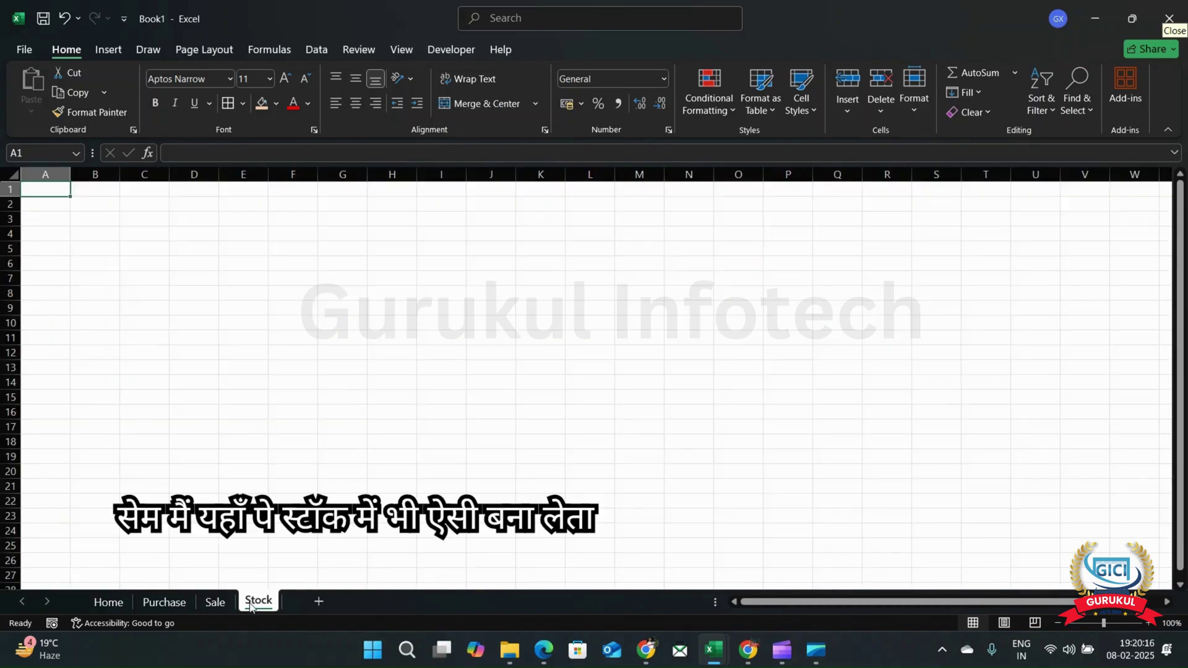
click(211, 603)
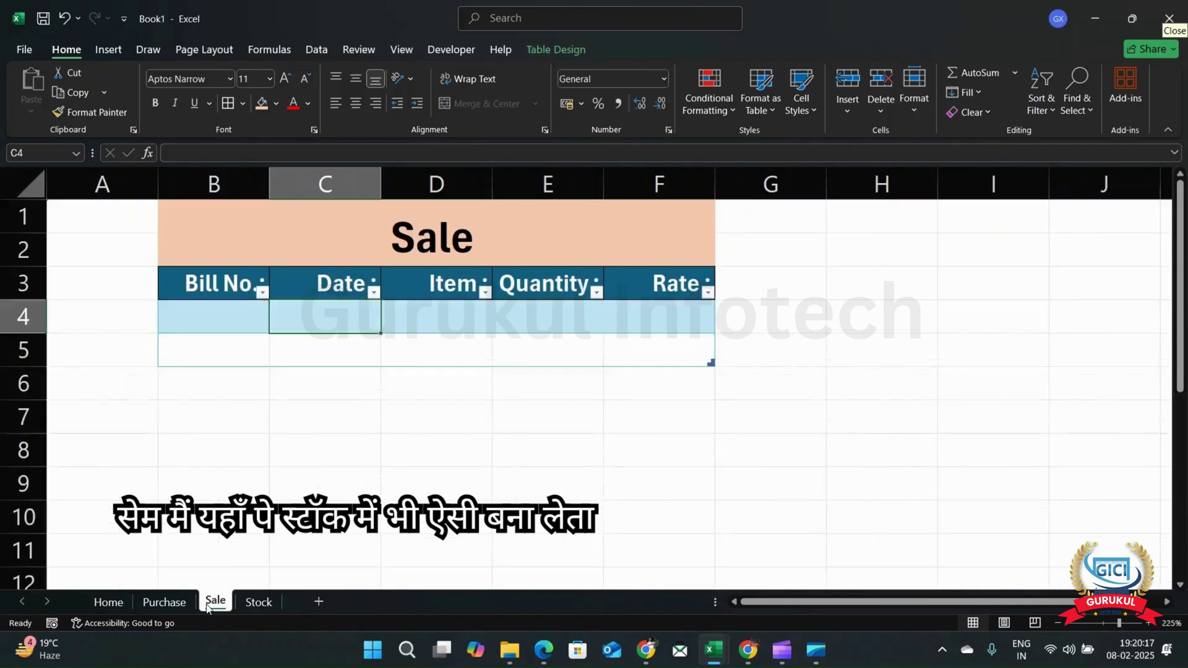
click(257, 603)
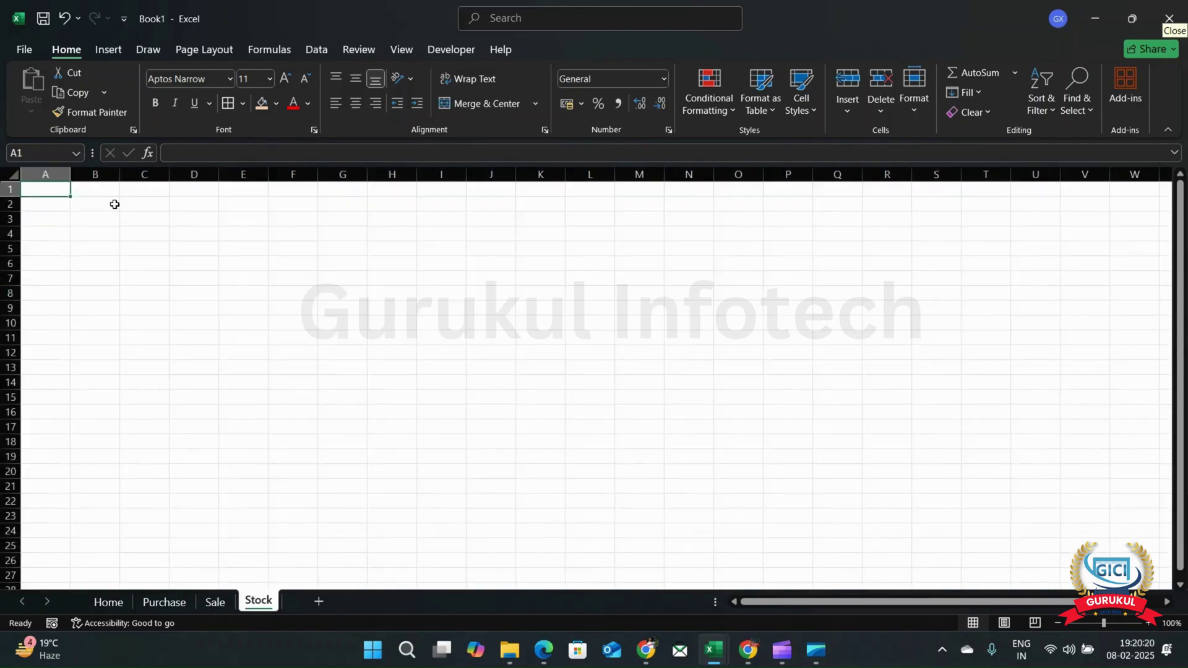
scroll(114, 204, up, 3)
scroll(114, 204, up, 2)
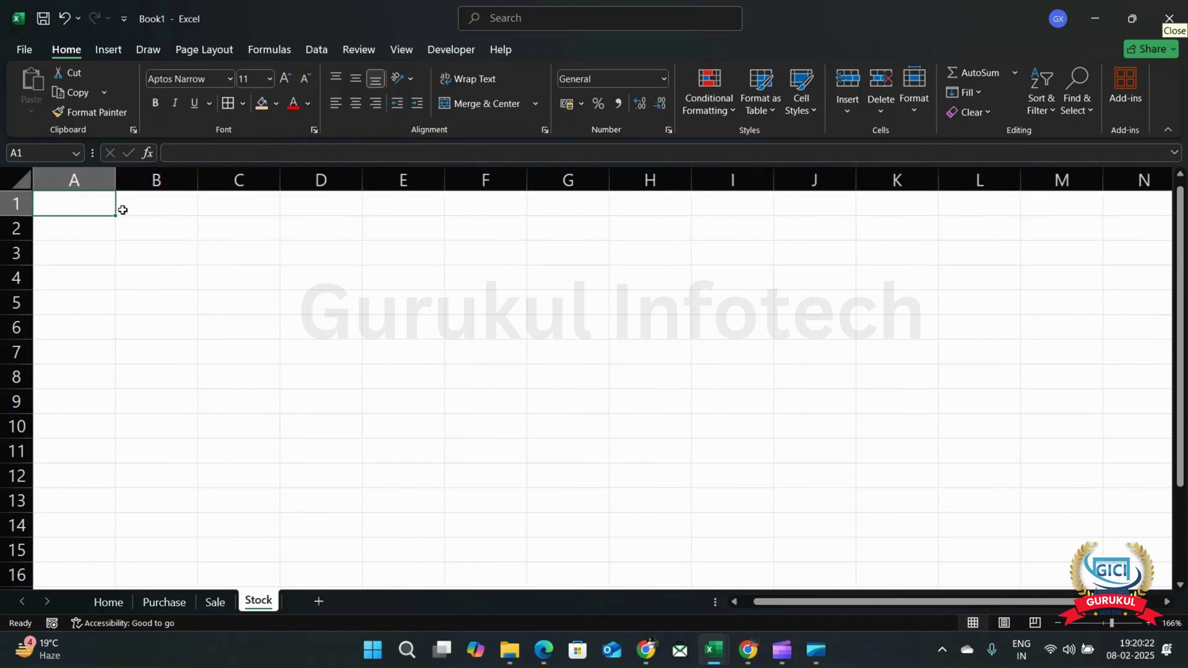
click(146, 206)
key(shift+Down)
key(shift+Right)
key(shift+Right)
key(shift+Right)
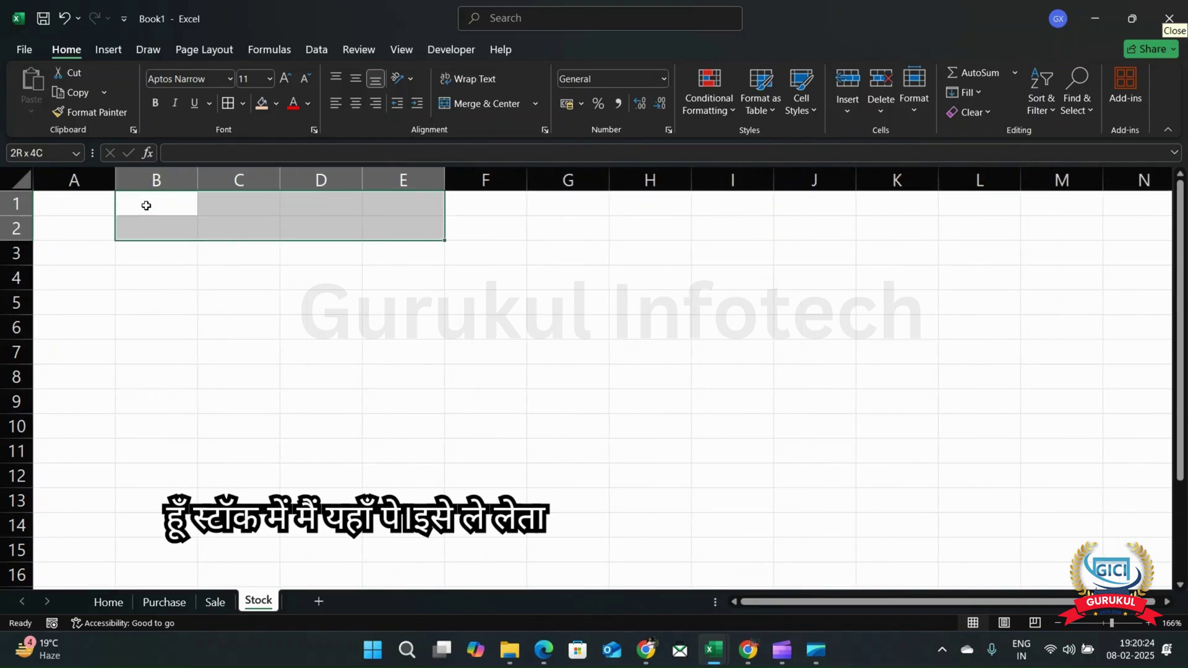
key(shift+Right)
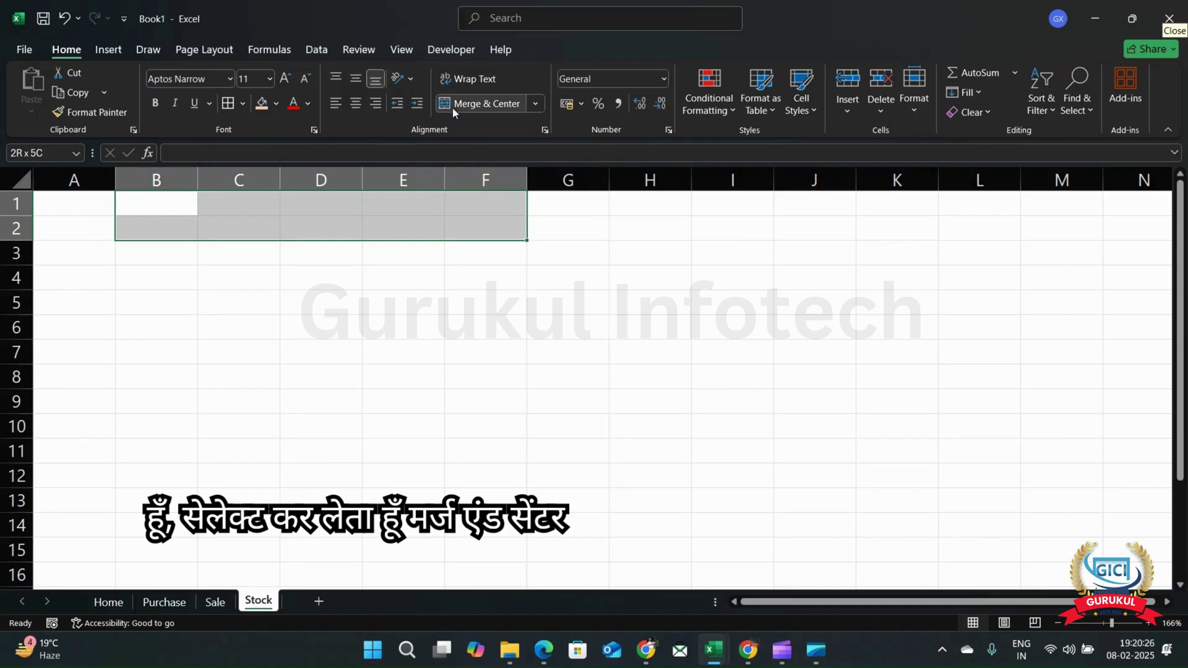
click(469, 105)
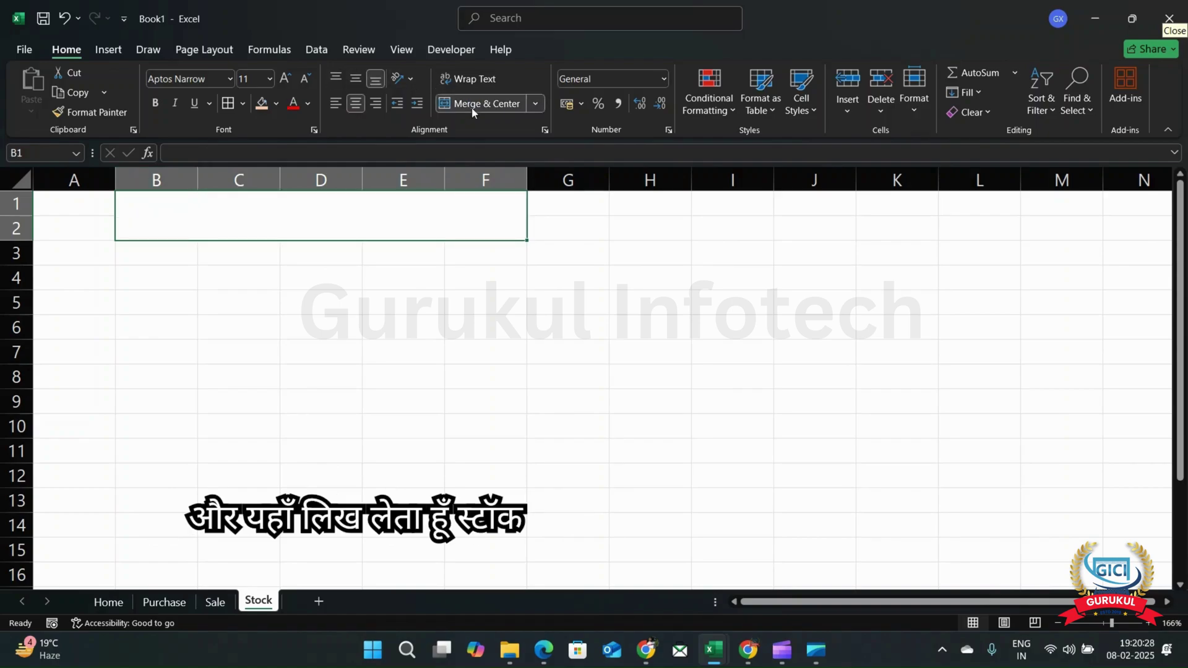
- Enter the title "STOCK" in the merged cell at the top of the Stock sheet
text(s)
key(BackSpace)
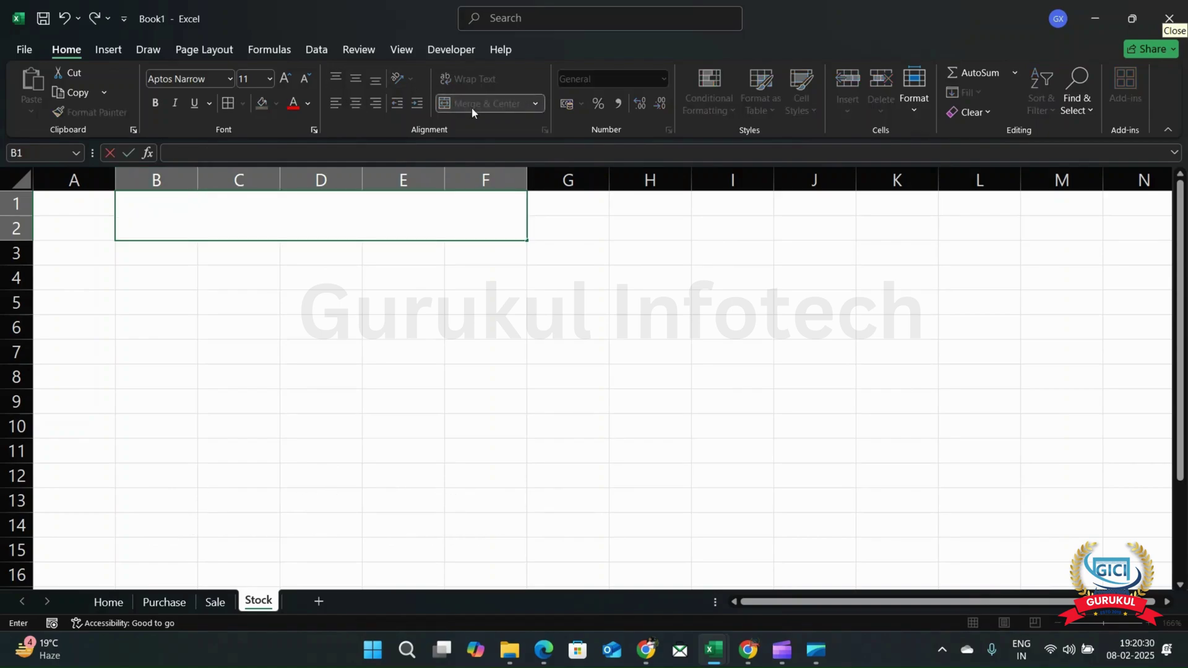
text(STOCK)
key(Return)
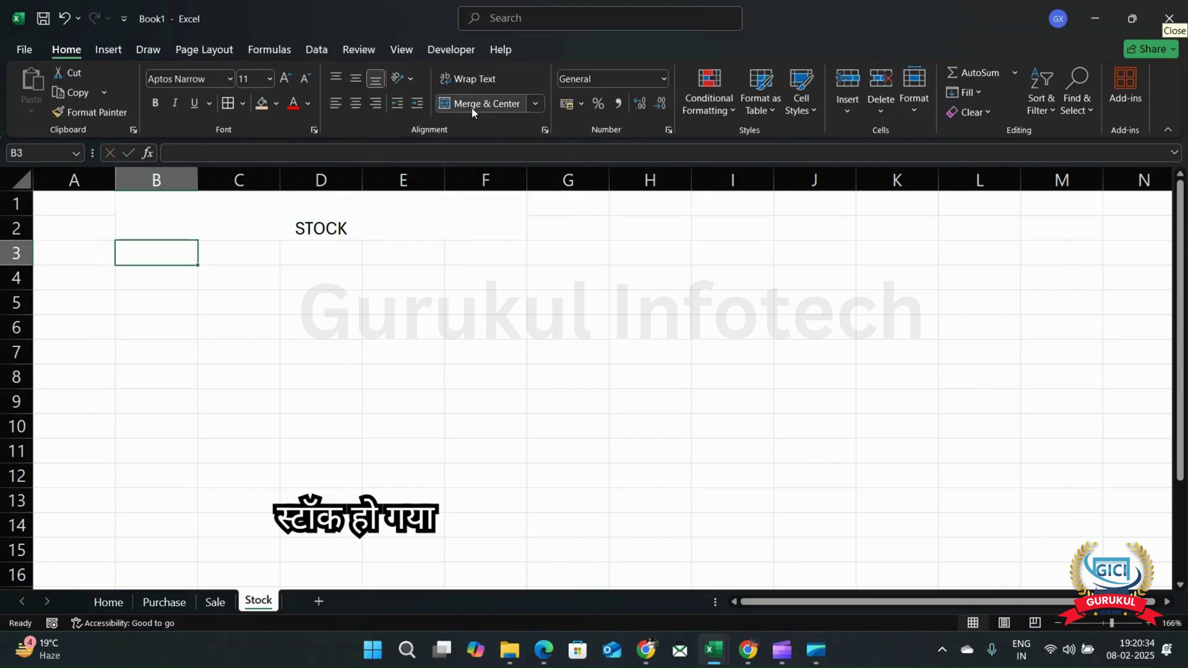
key(Down)
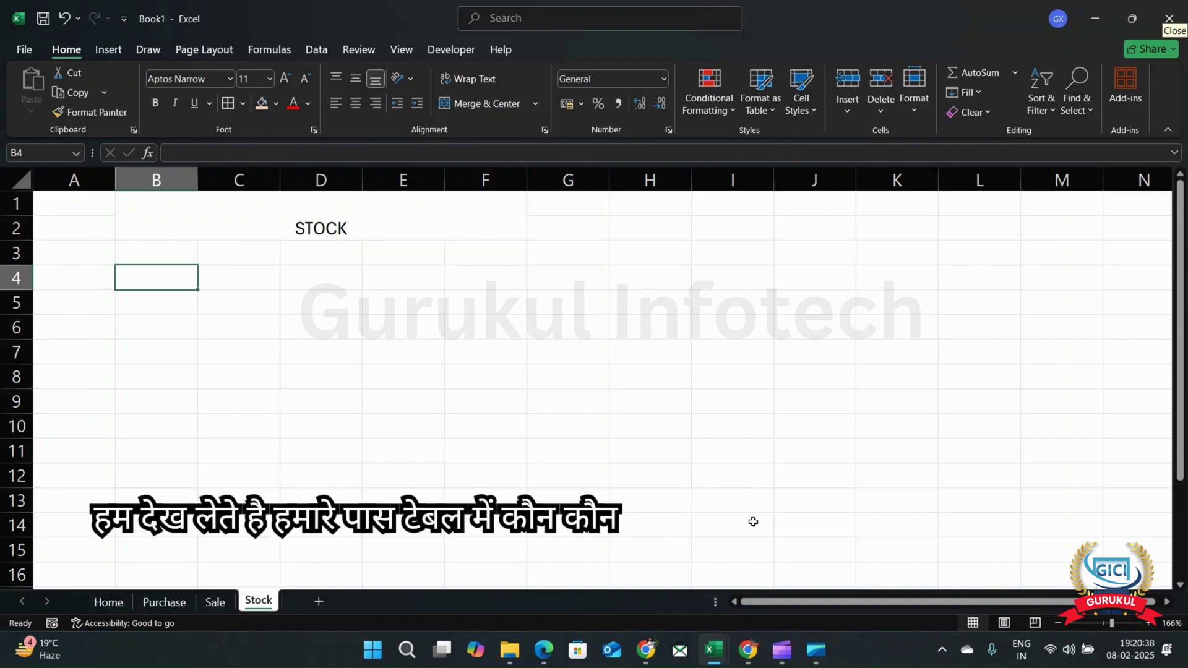
- Check the column headings on the Stock sheet of the "inventory & stock management" workbook, and return to Book1
mouse_move(718, 662)
click(628, 573)
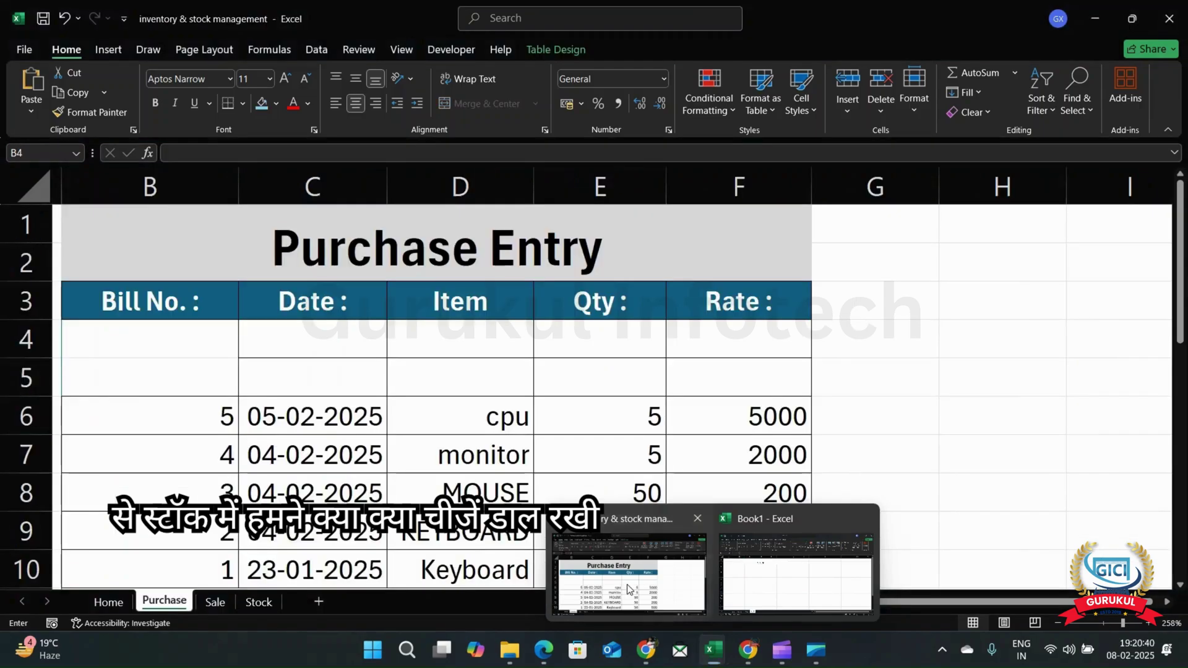
click(256, 604)
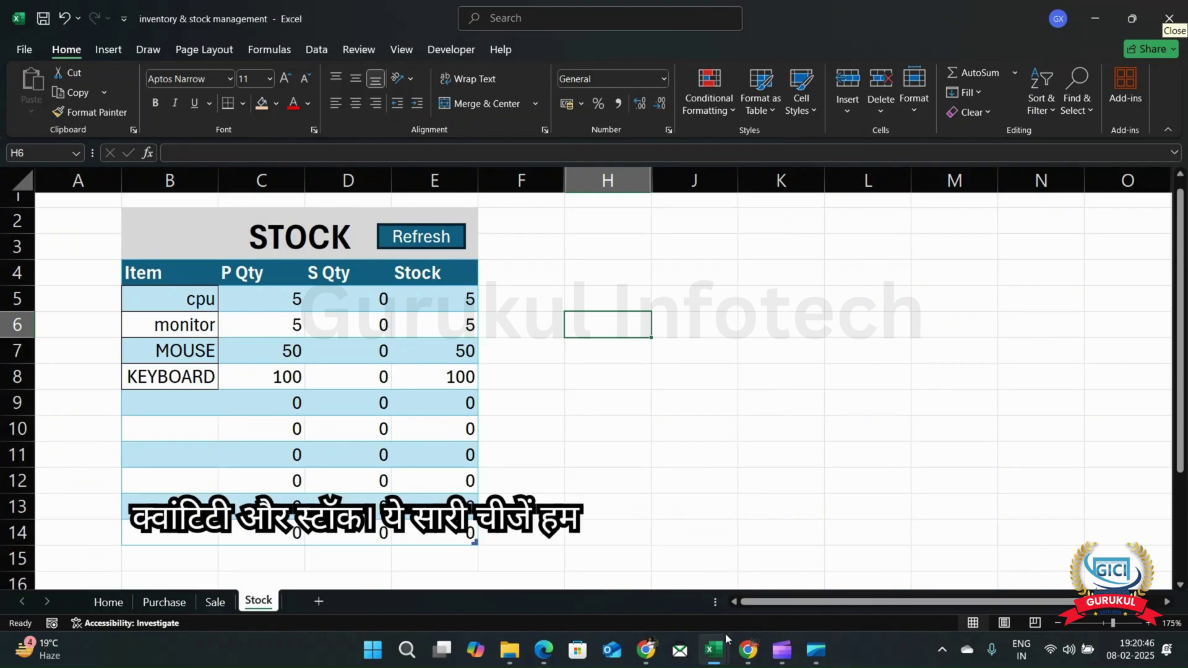
mouse_move(716, 653)
click(774, 575)
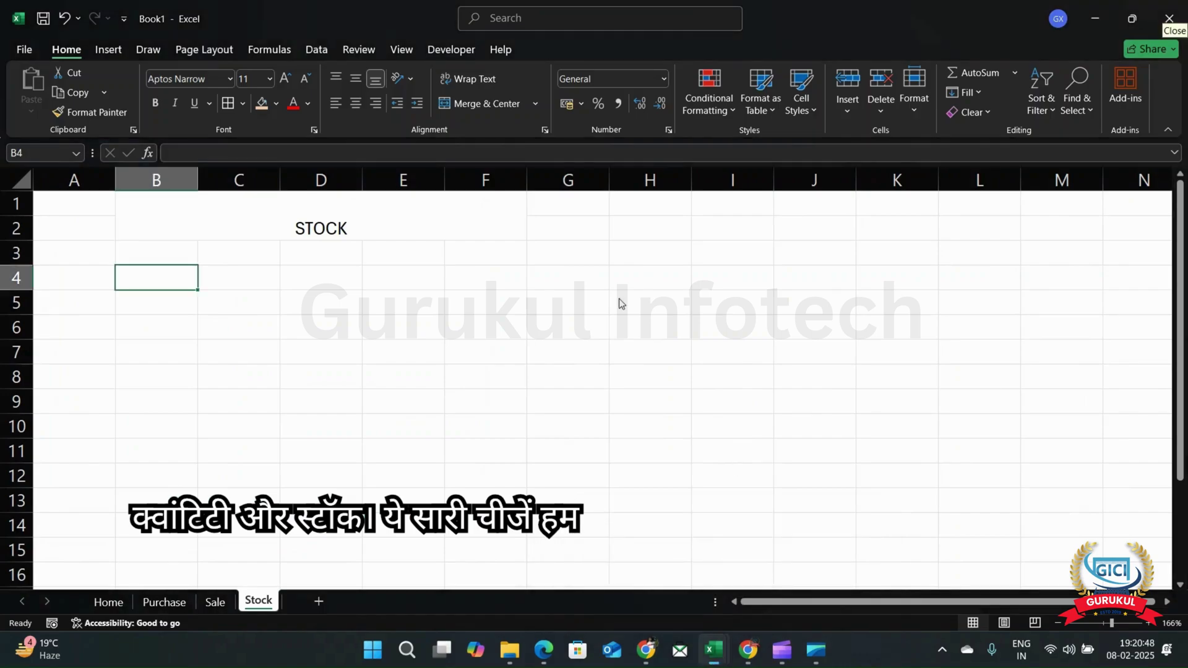
- Enter "ITEM" as the first column header in B3, below the STOCK title
click(159, 260)
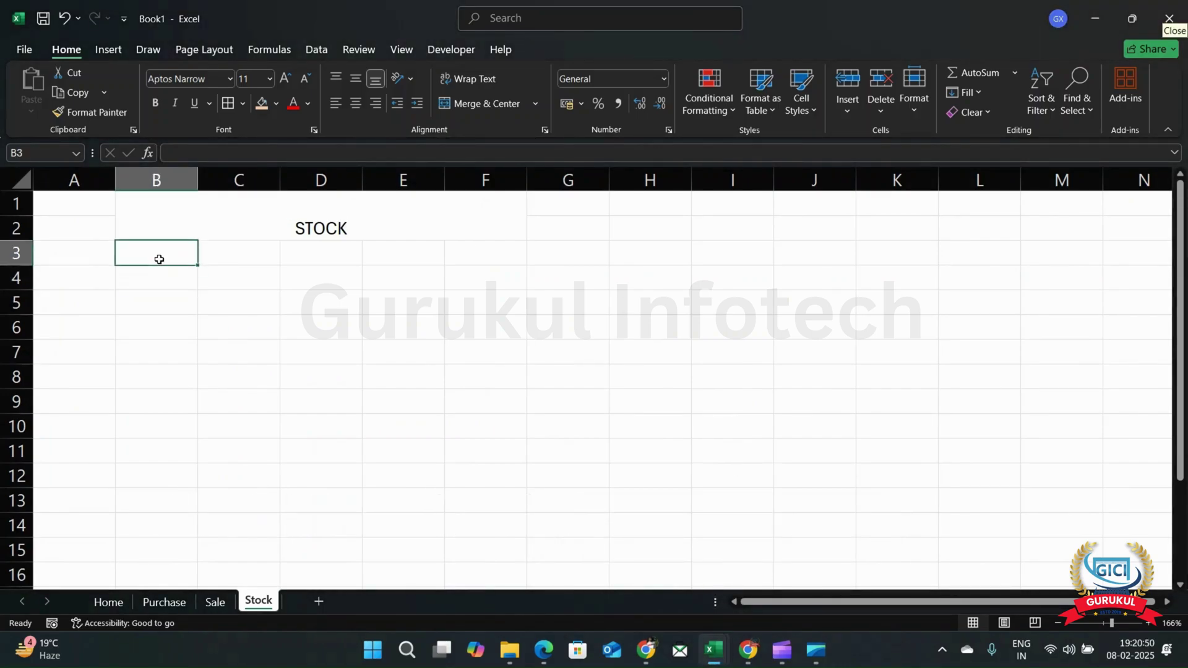
text(iTEM)
key(BackSpace)
key(BackSpace)
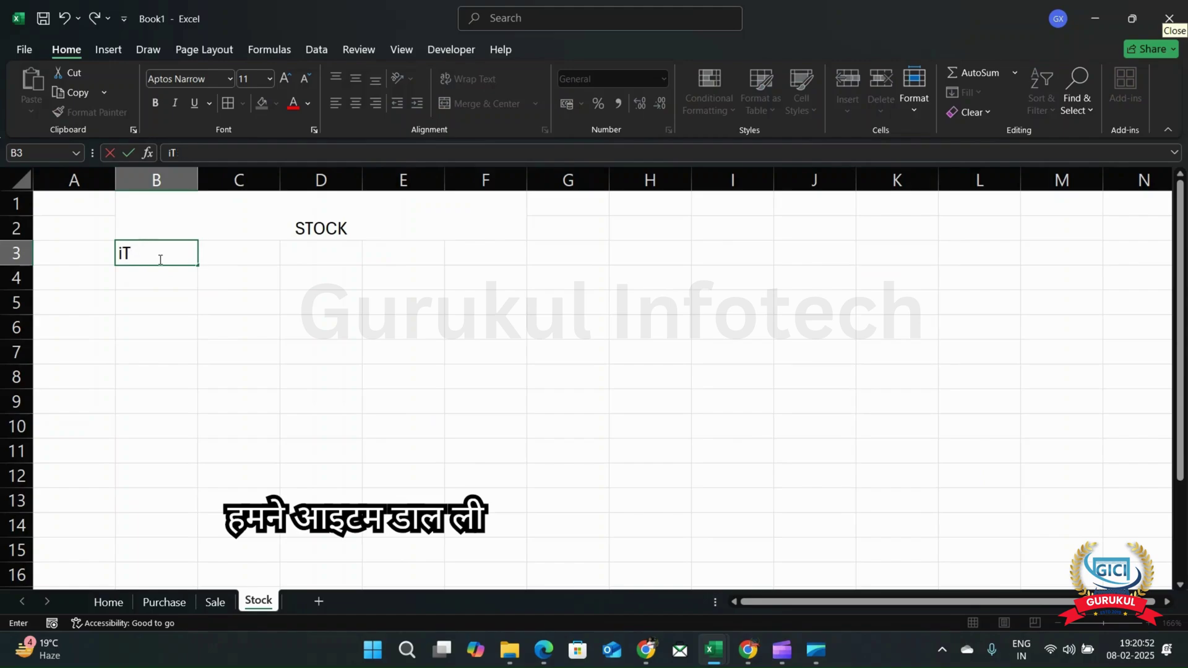
text(IT)
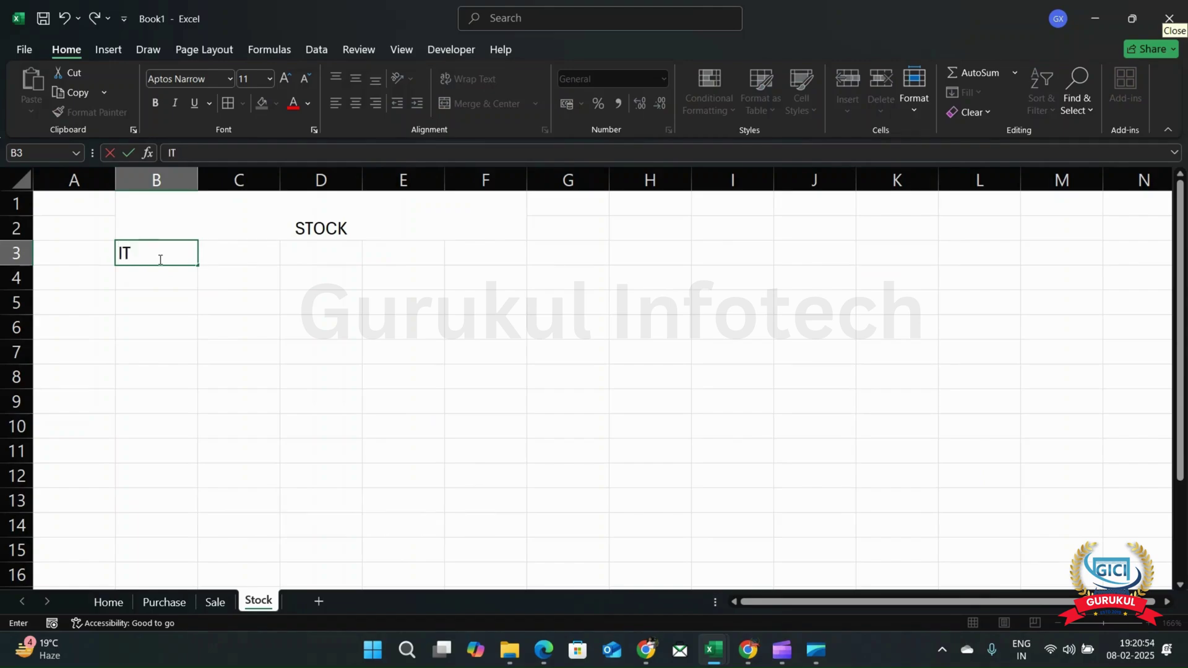
text(EM)
key(Tab)
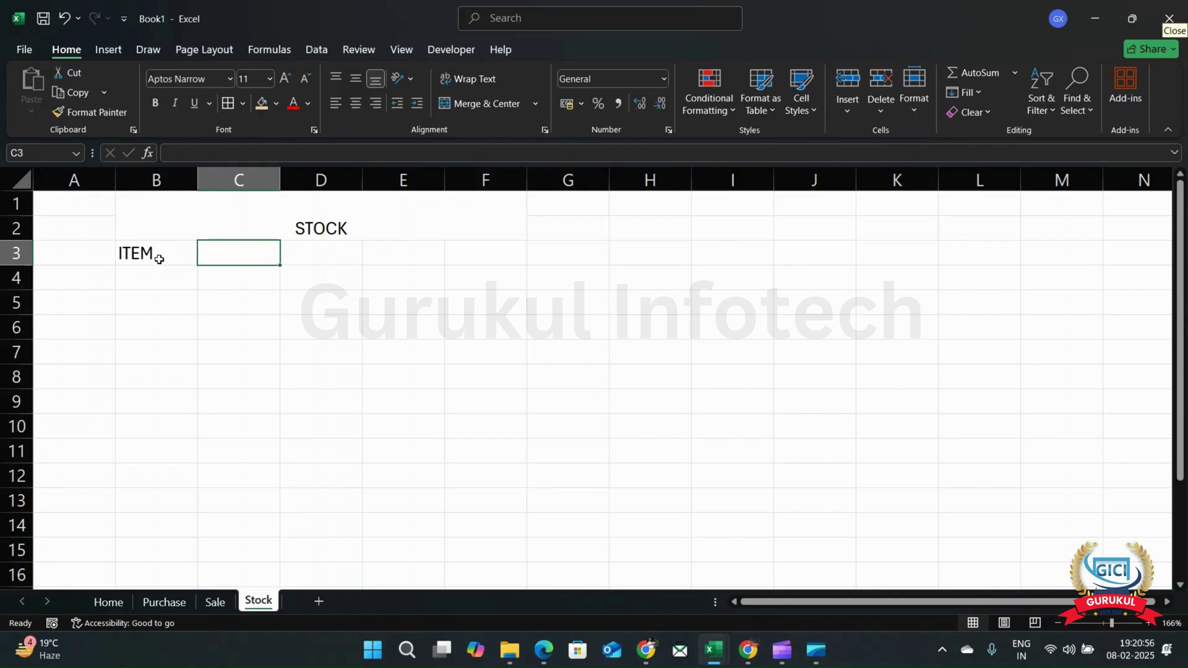
- Add the column headers "P QTY", "S QTY" and "STOCK" in C3:E3 of the Stock sheet
text(P)
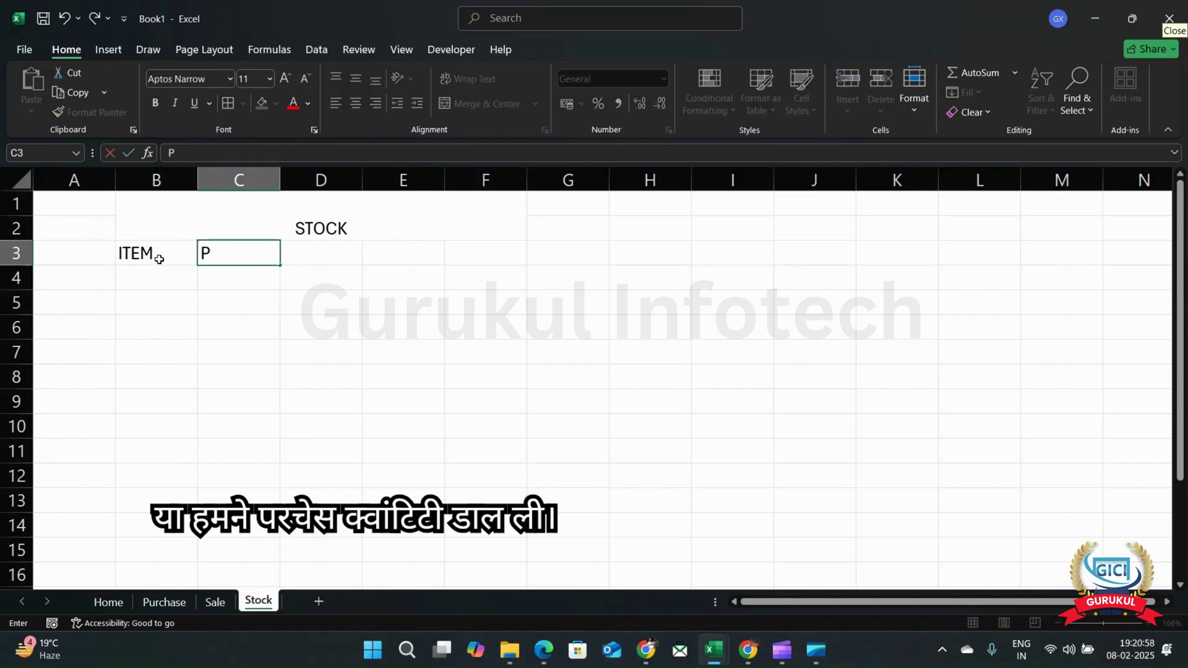
text( QTY)
key(Tab)
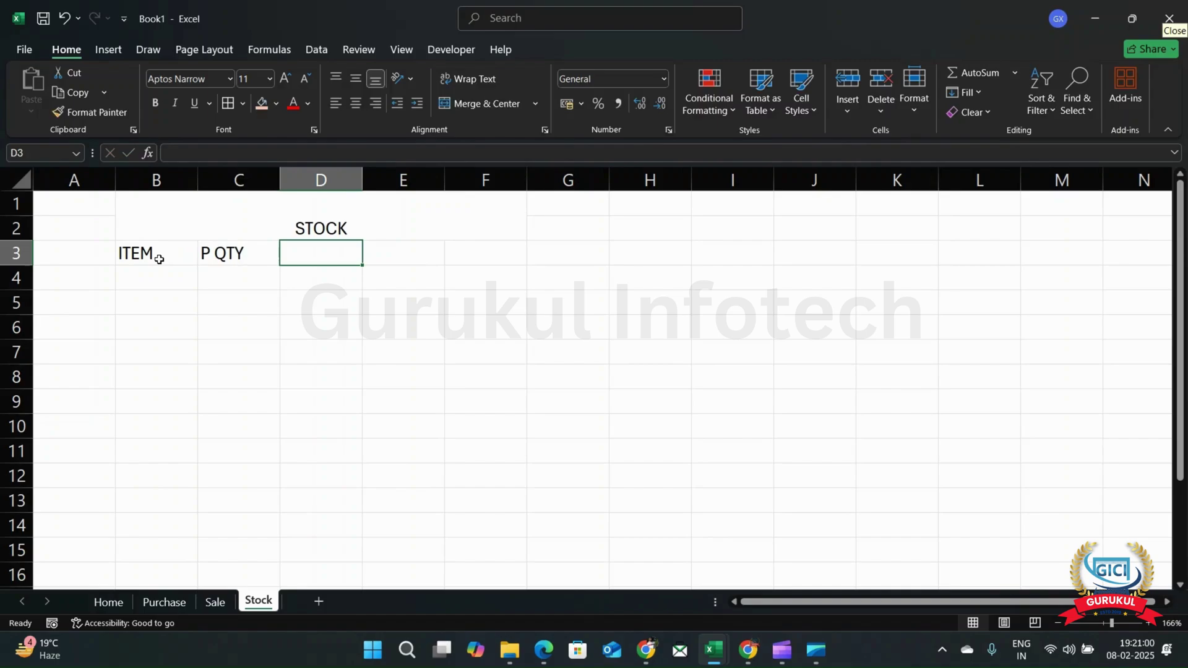
text(S)
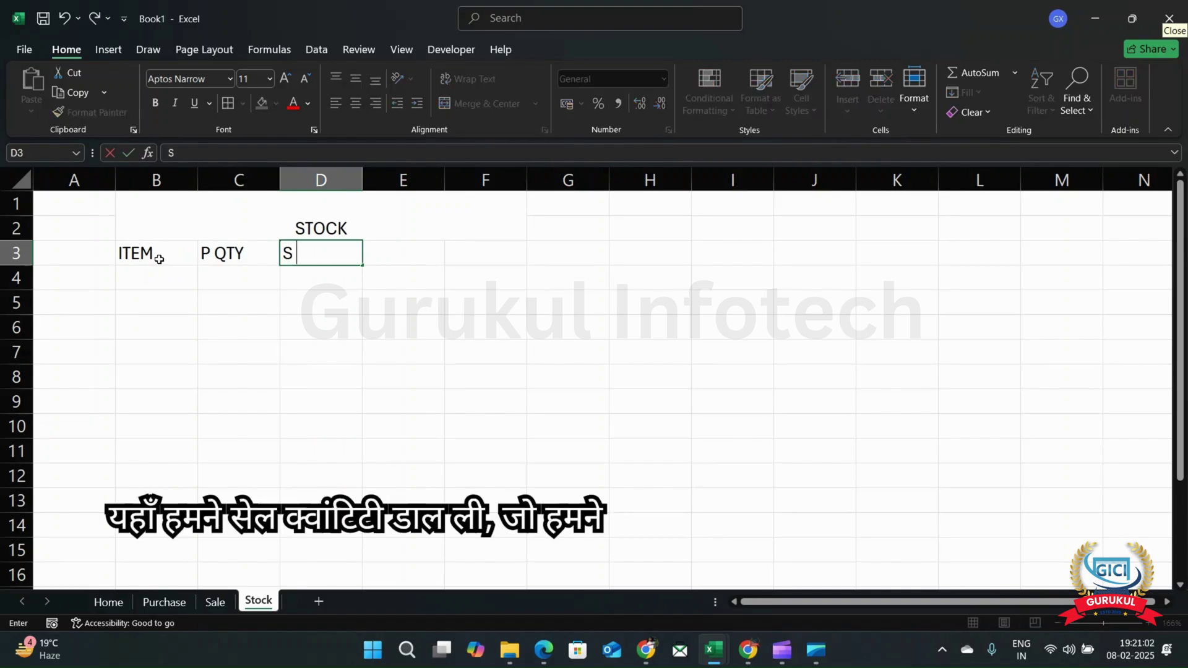
text( QTY)
key(Tab)
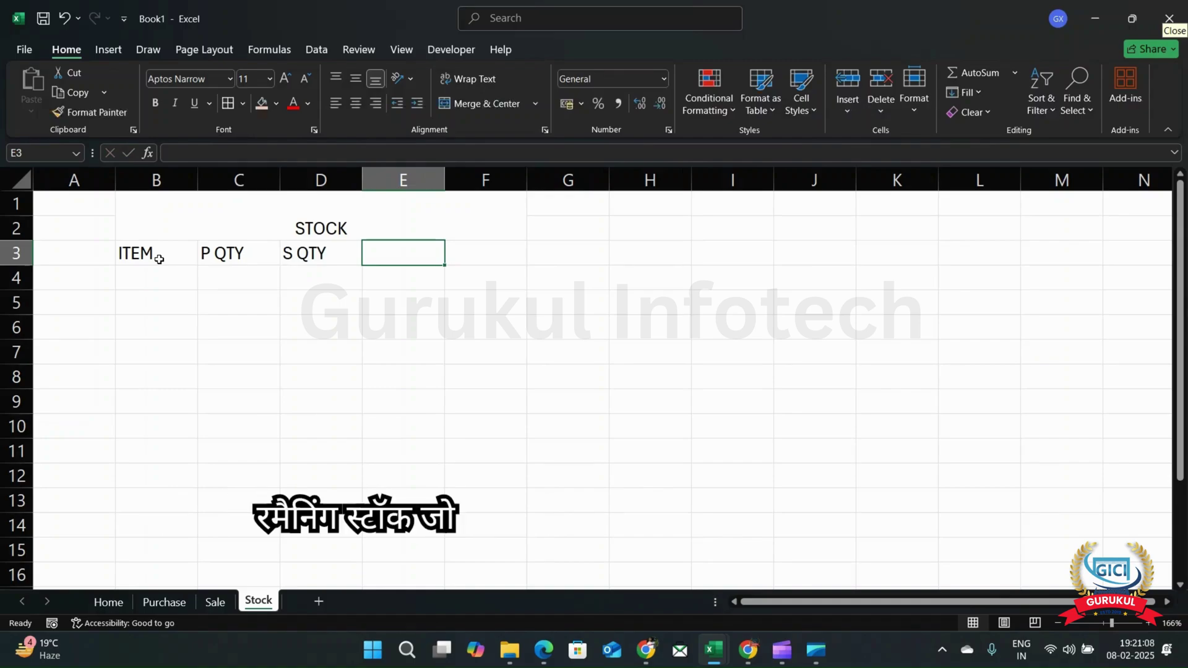
text(STOK)
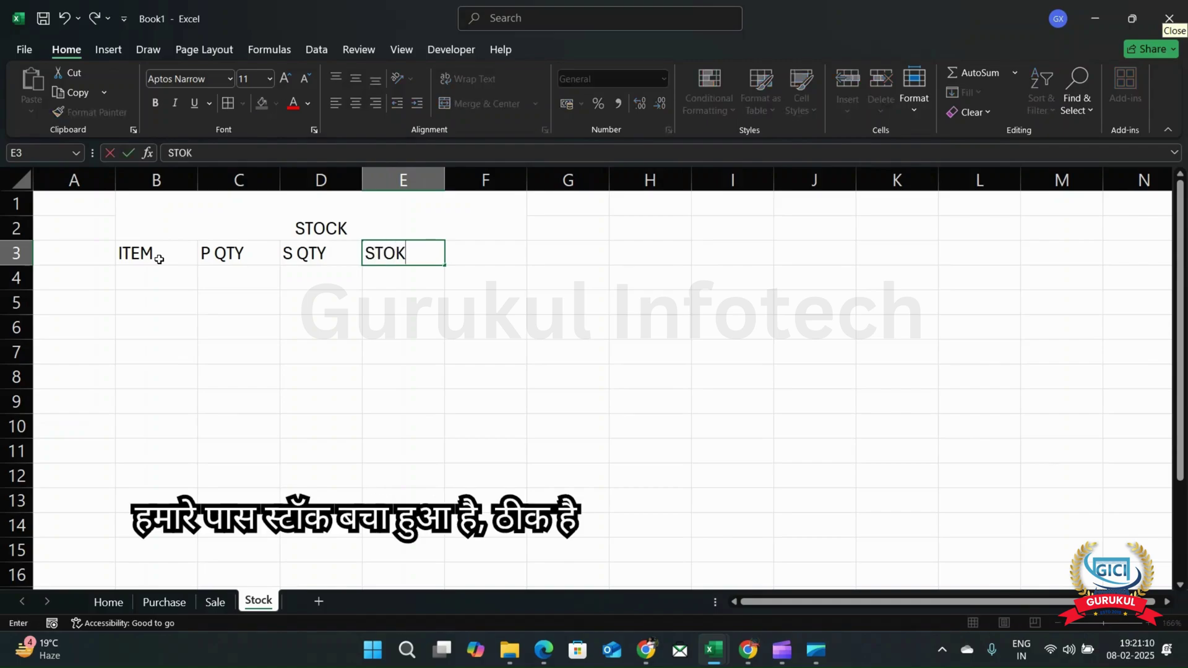
key(BackSpace)
text(CK)
key(Left)
- Convert the range B3:E7 on the Stock sheet into a table that uses its first row as headers
key(Up)
key(Left)
key(Right)
key(Down)
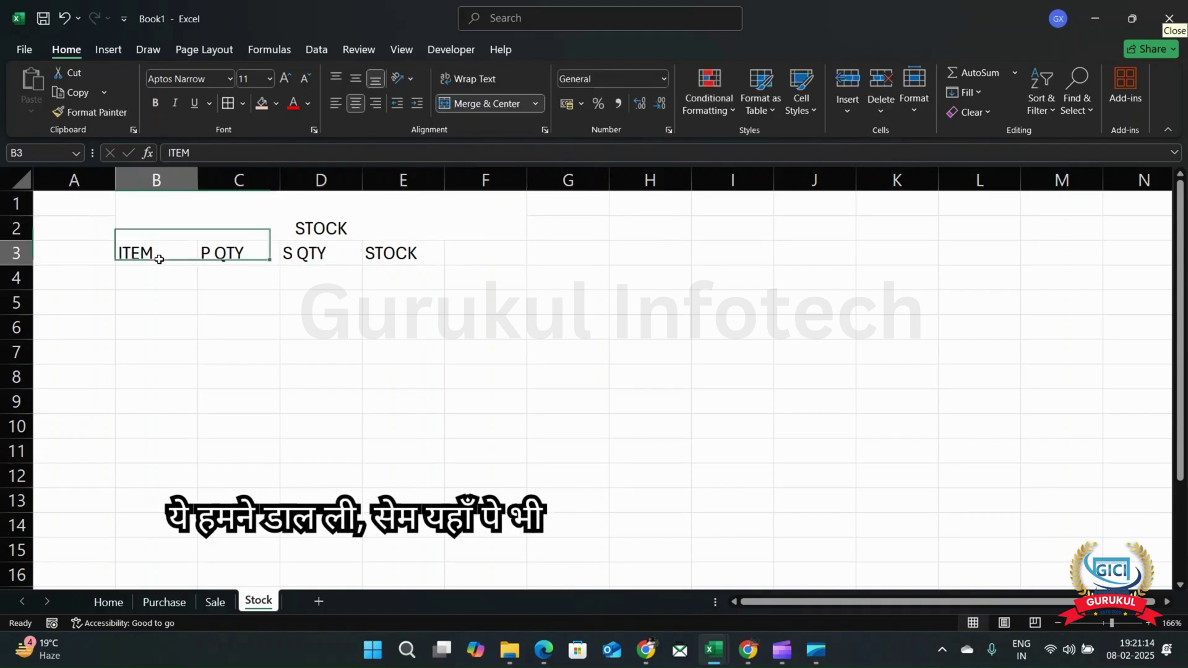
key(shift+Right)
key(shift+Right)
key(shift+Right)
key(shift+Down)
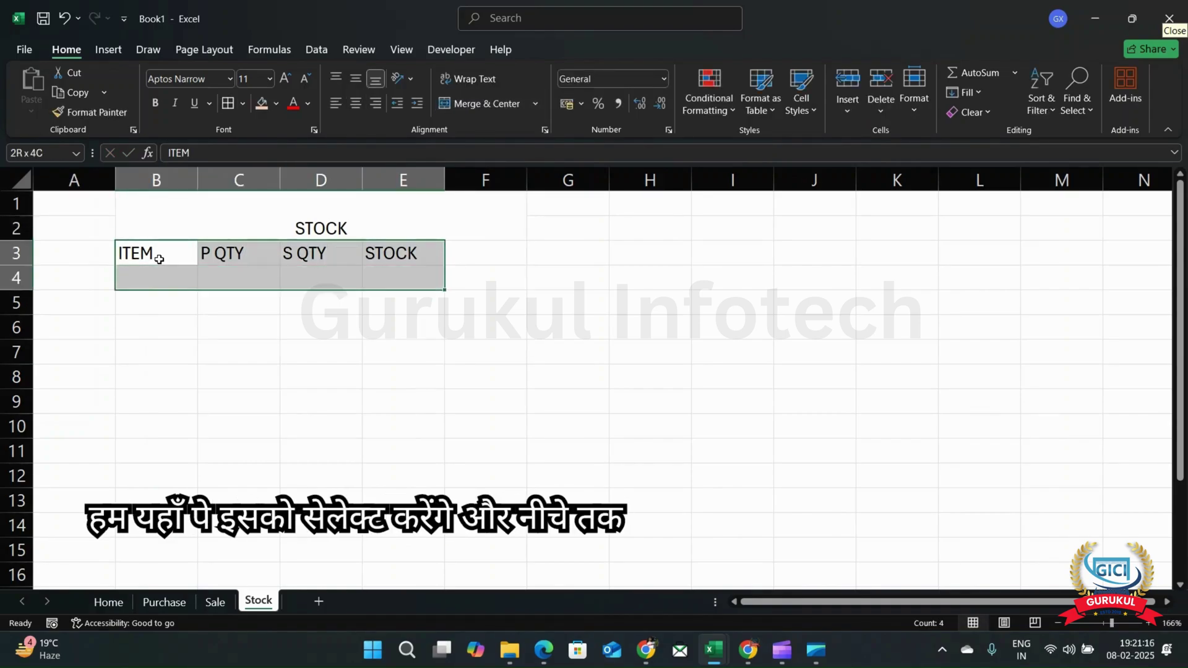
key(shift+Down)
key(shift+Down)
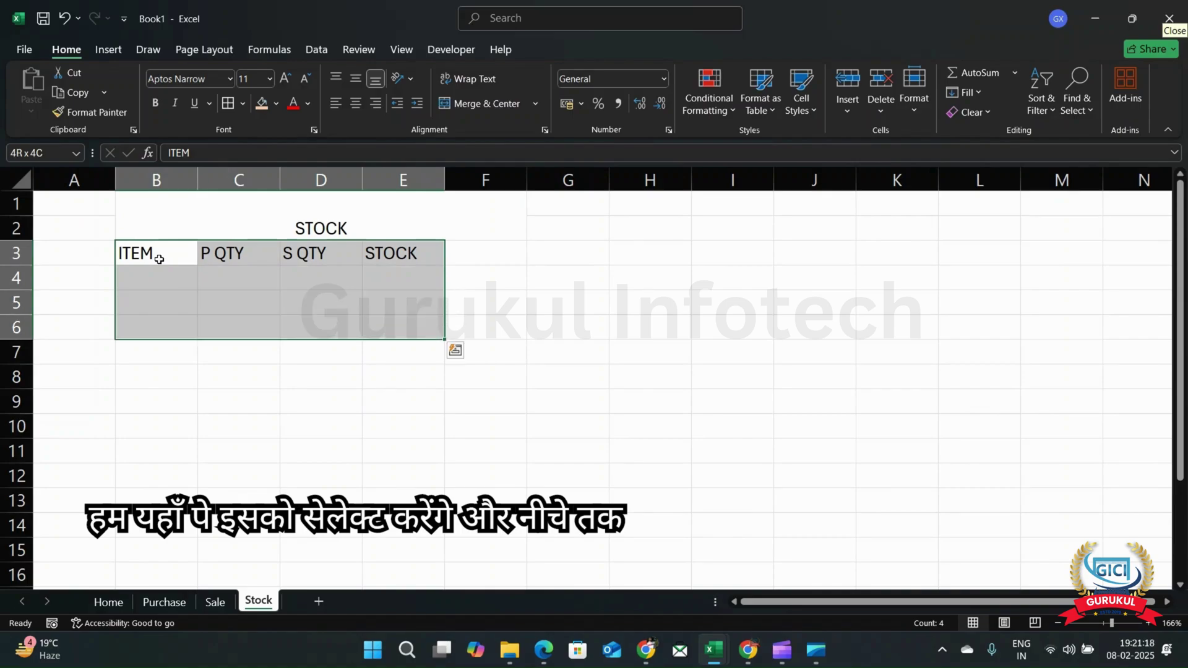
key(shift+Down)
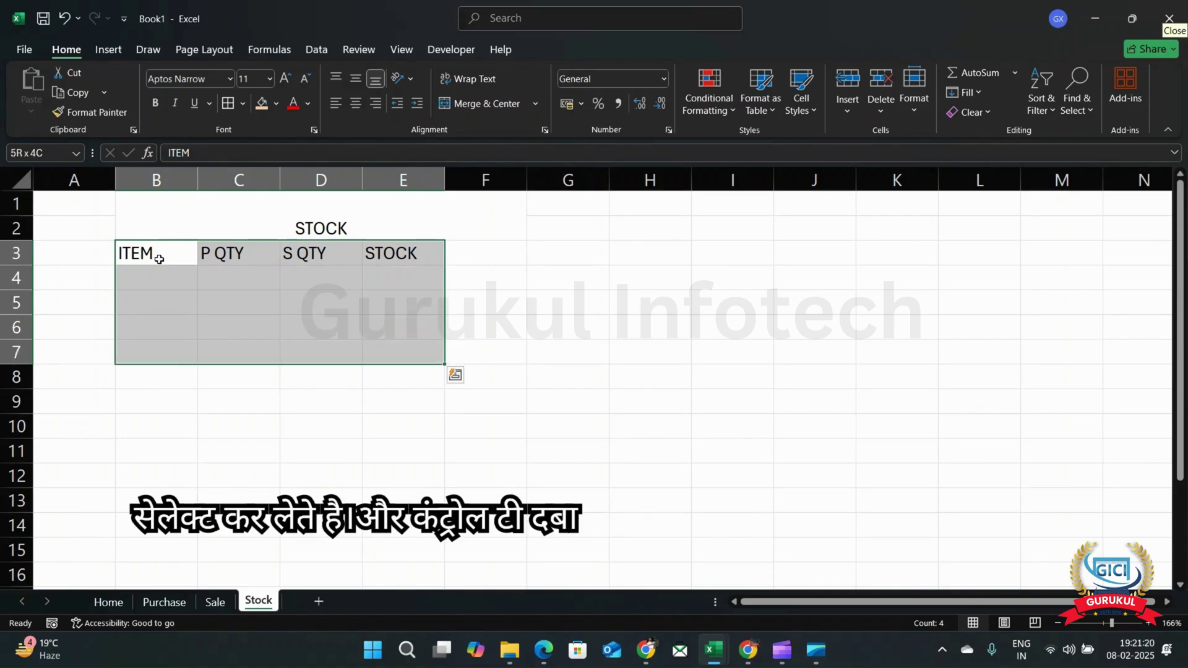
key(ctrl+t)
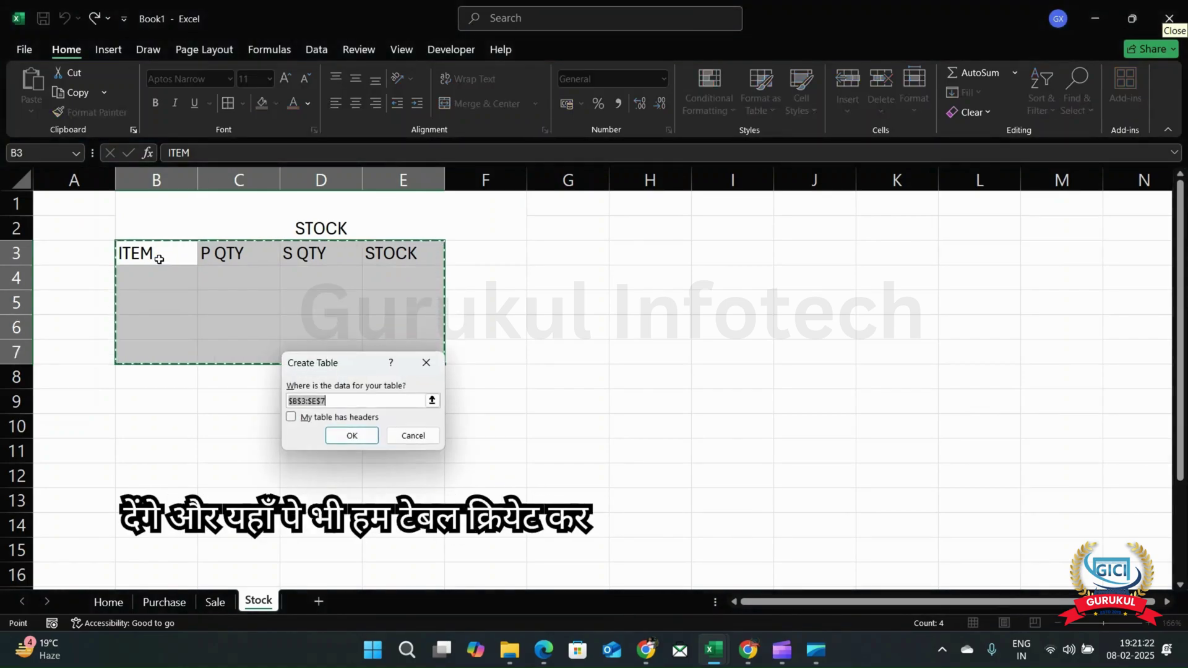
click(316, 419)
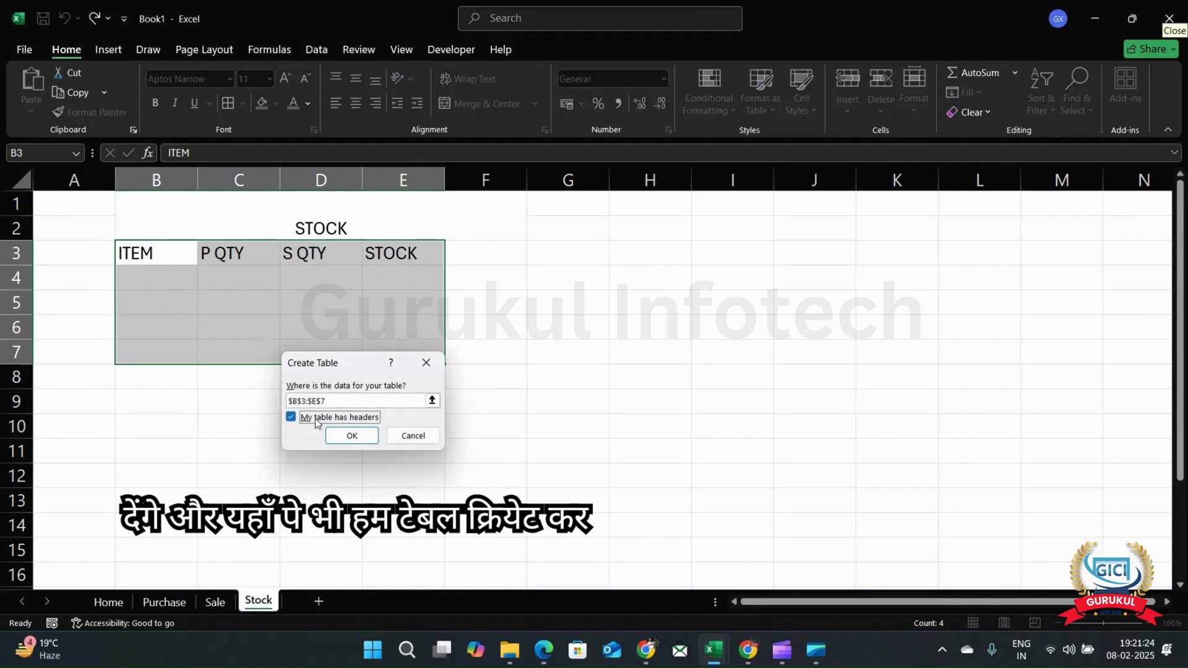
click(351, 437)
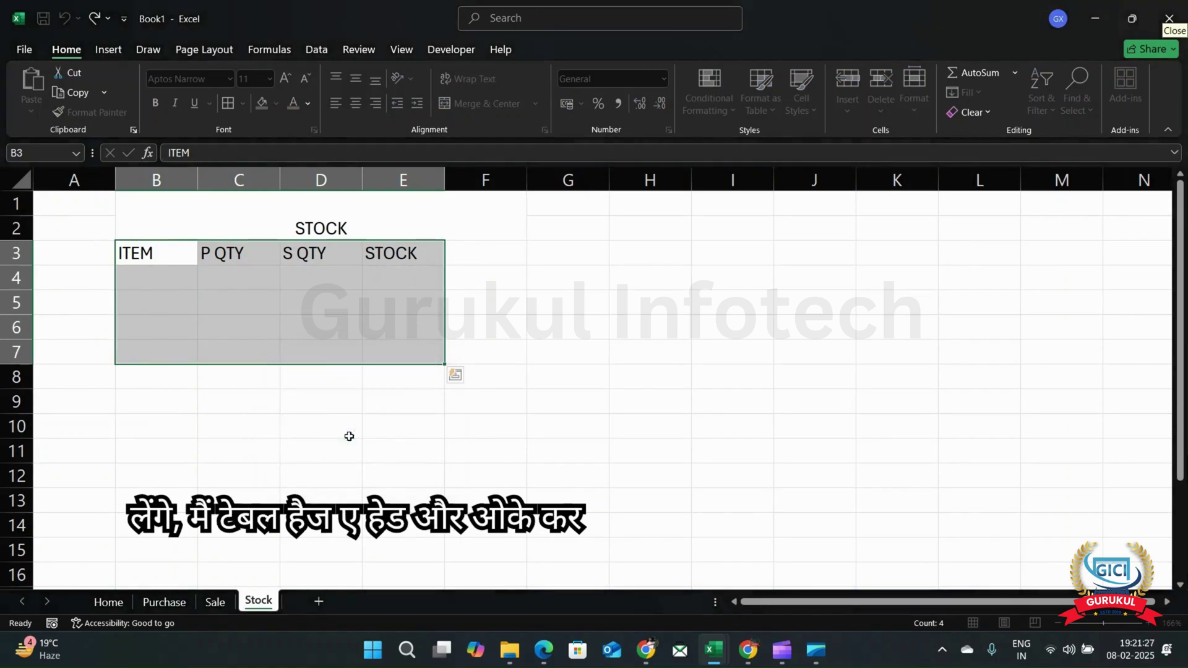
- Unmerge the STOCK title and merge and center it again across B1:E2 to match the table's width
click(397, 219)
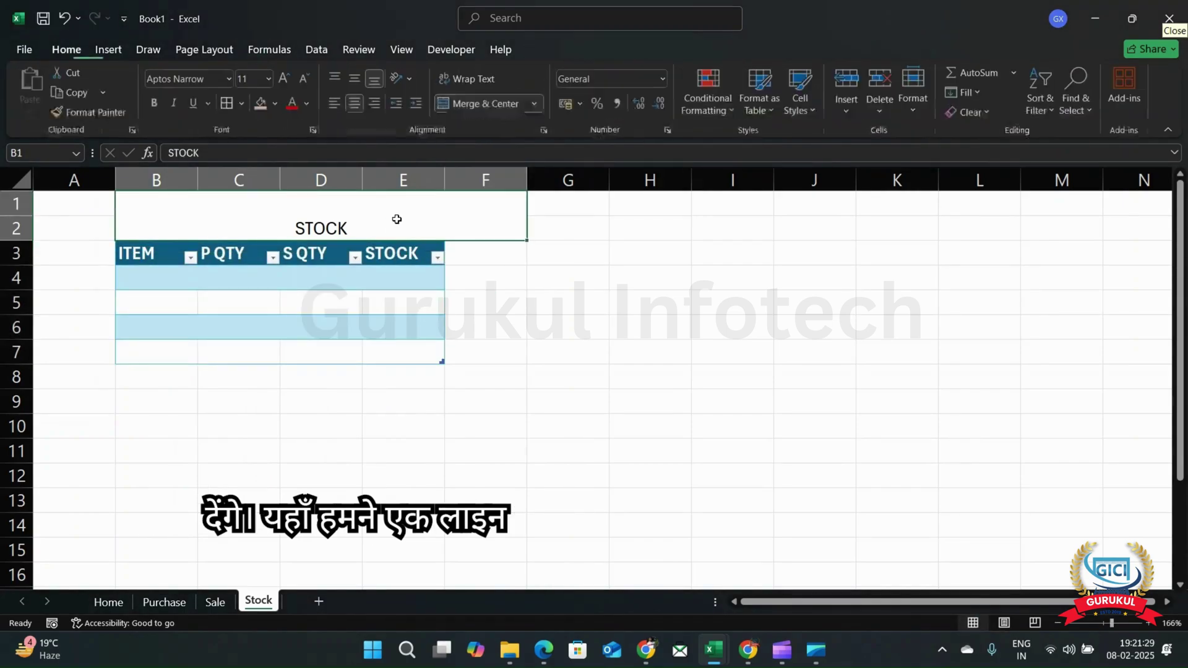
click(491, 104)
click(175, 203)
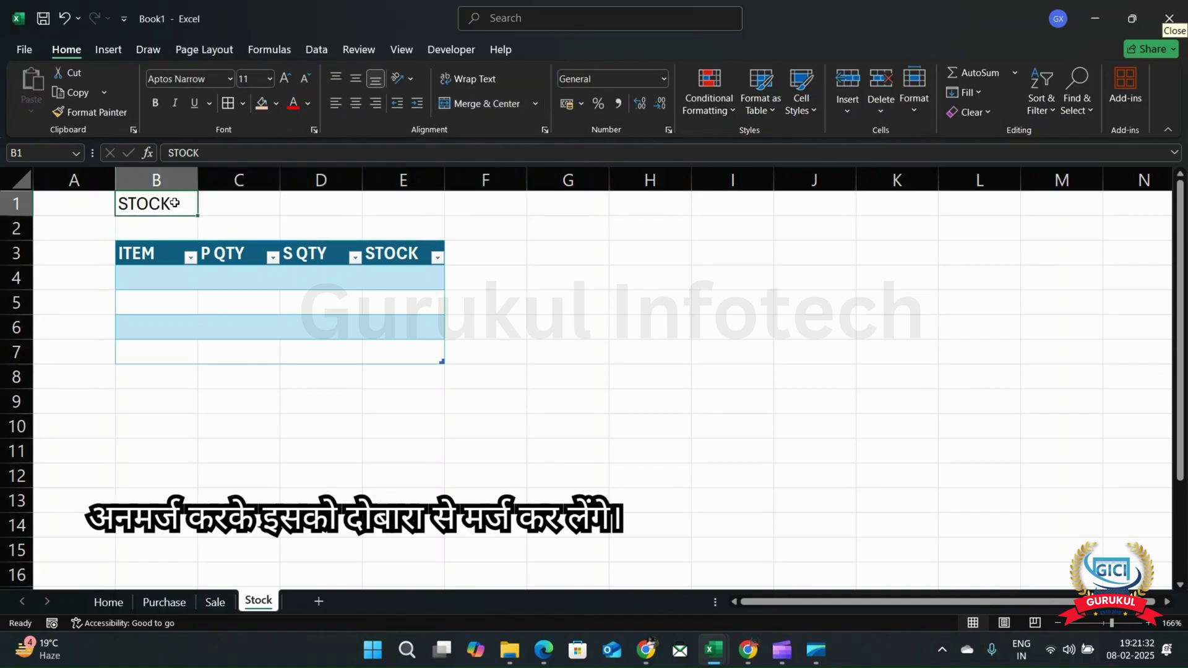
drag(175, 203, 402, 227)
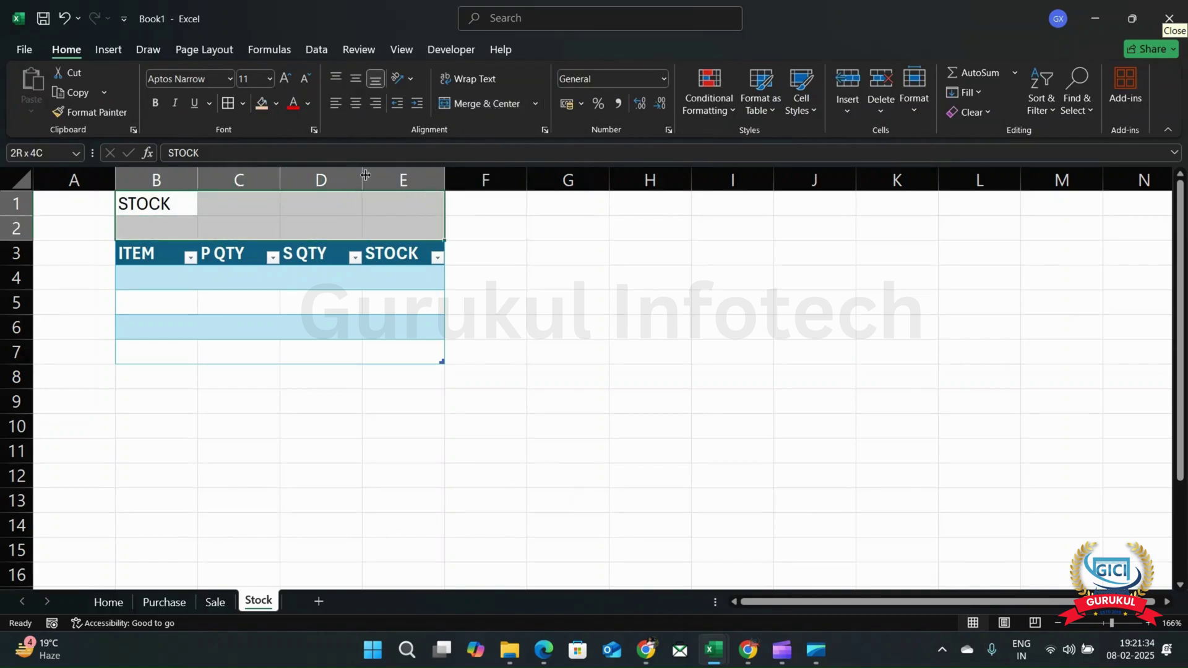
click(493, 106)
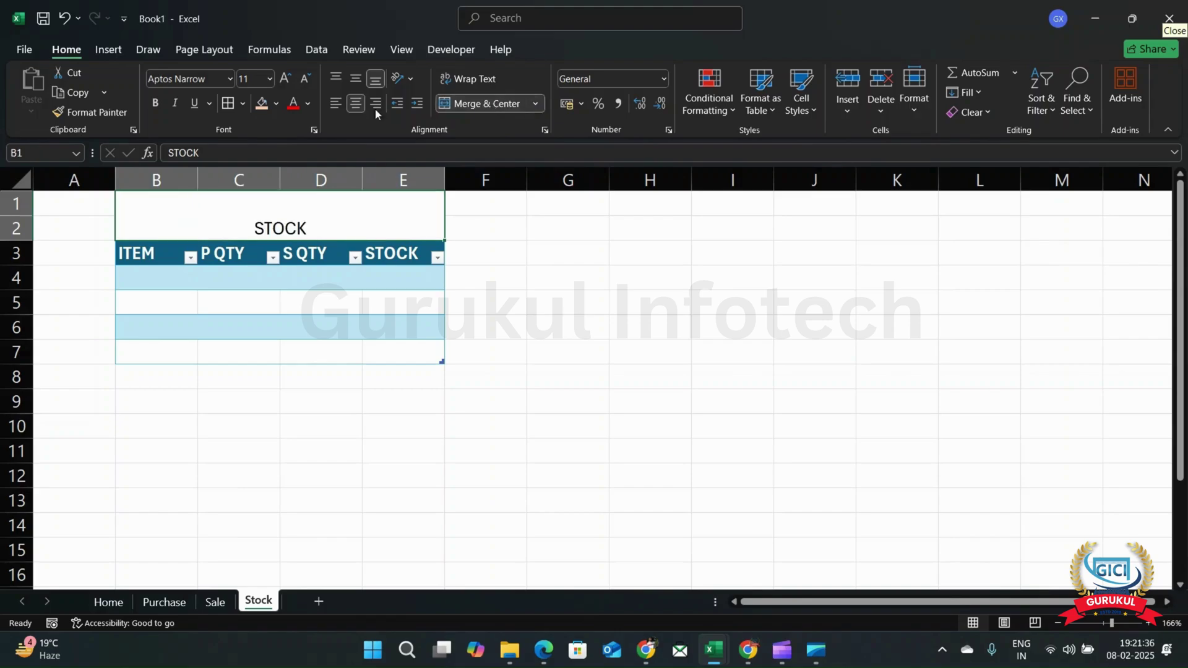
- Make the merged STOCK title bold and give it a light green fill
click(153, 106)
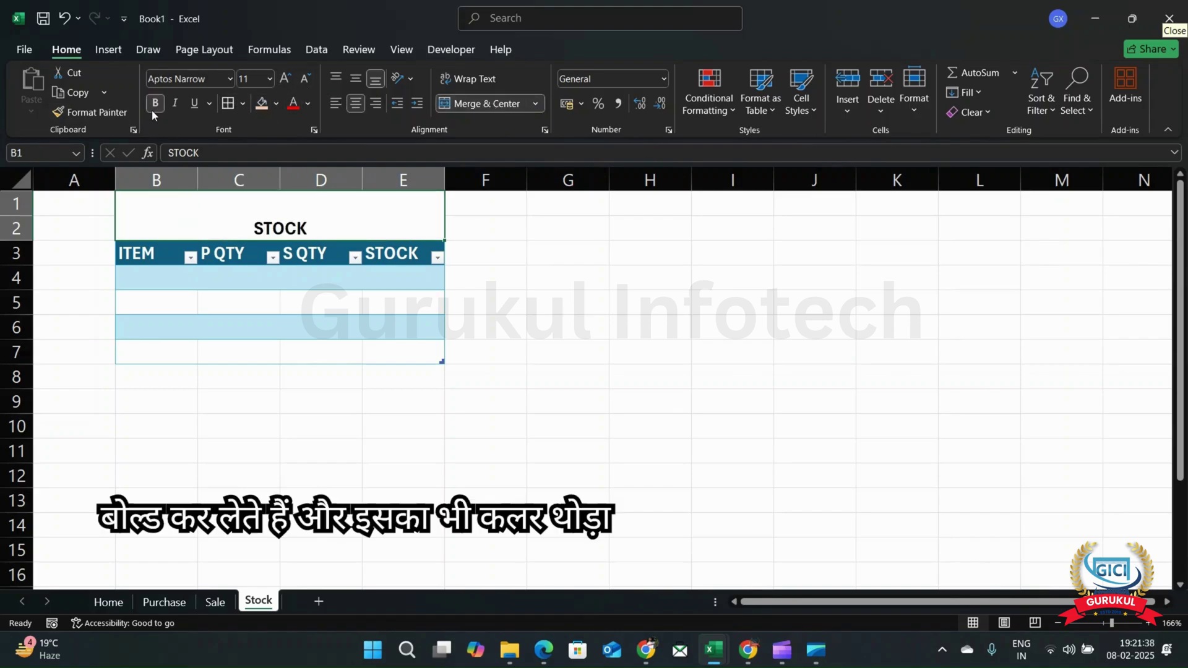
click(276, 105)
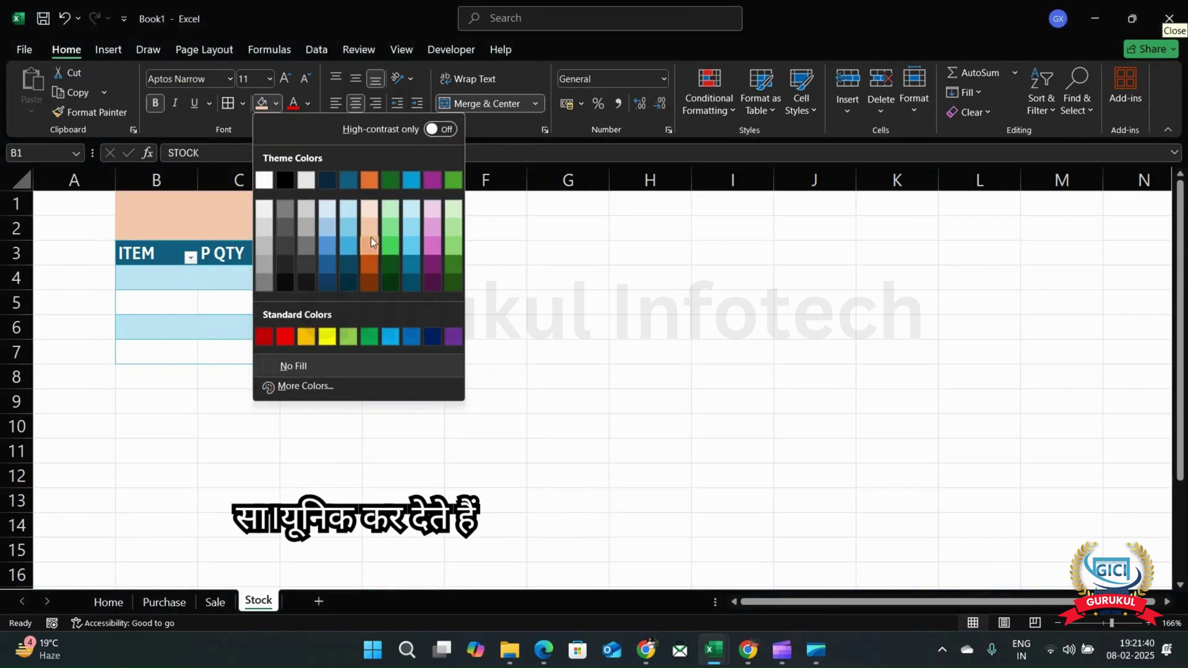
click(400, 211)
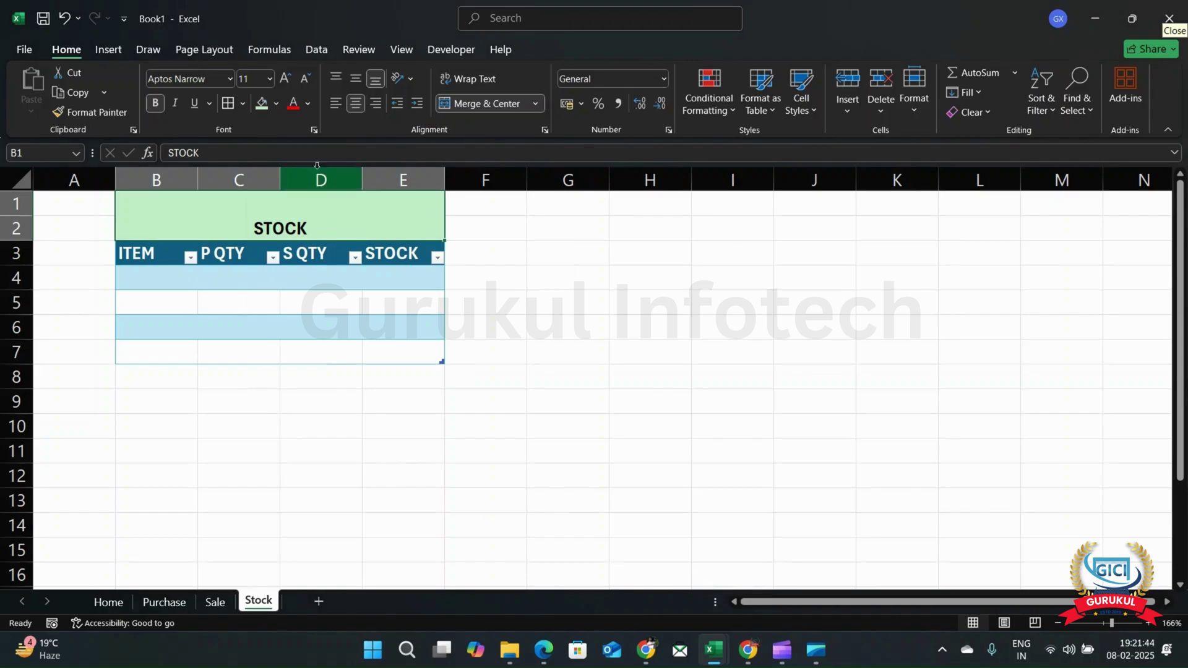
- Enlarge the STOCK title's font by five size increments
click(285, 79)
click(285, 79)
click(286, 79)
click(285, 79)
click(286, 79)
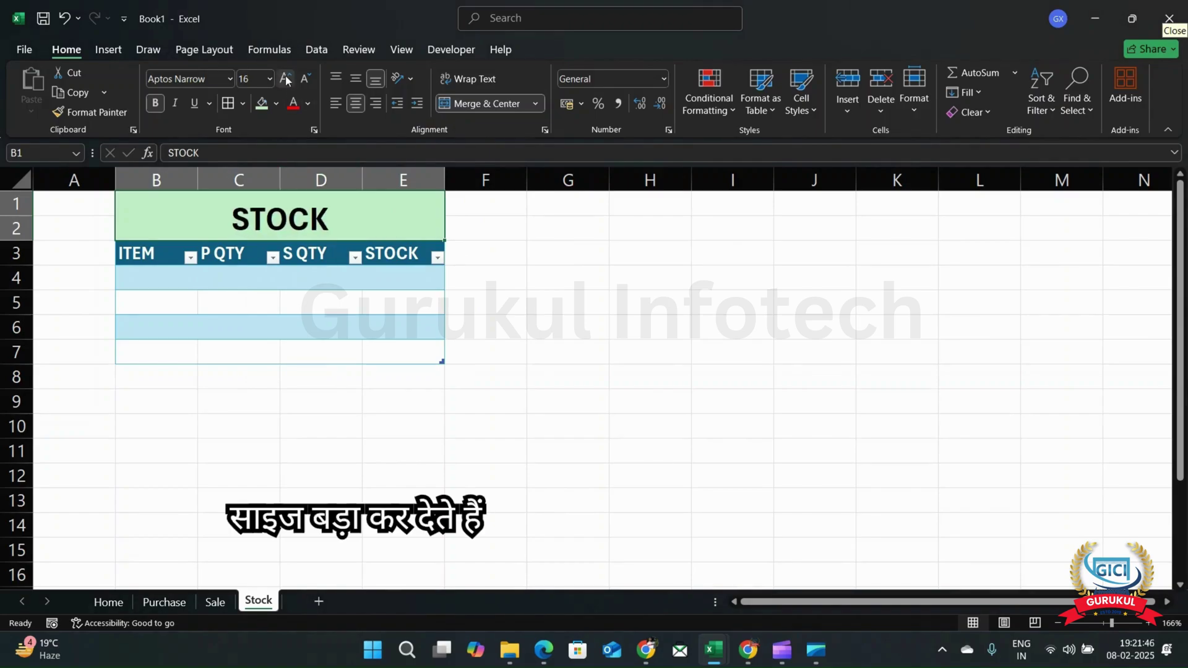
click(261, 302)
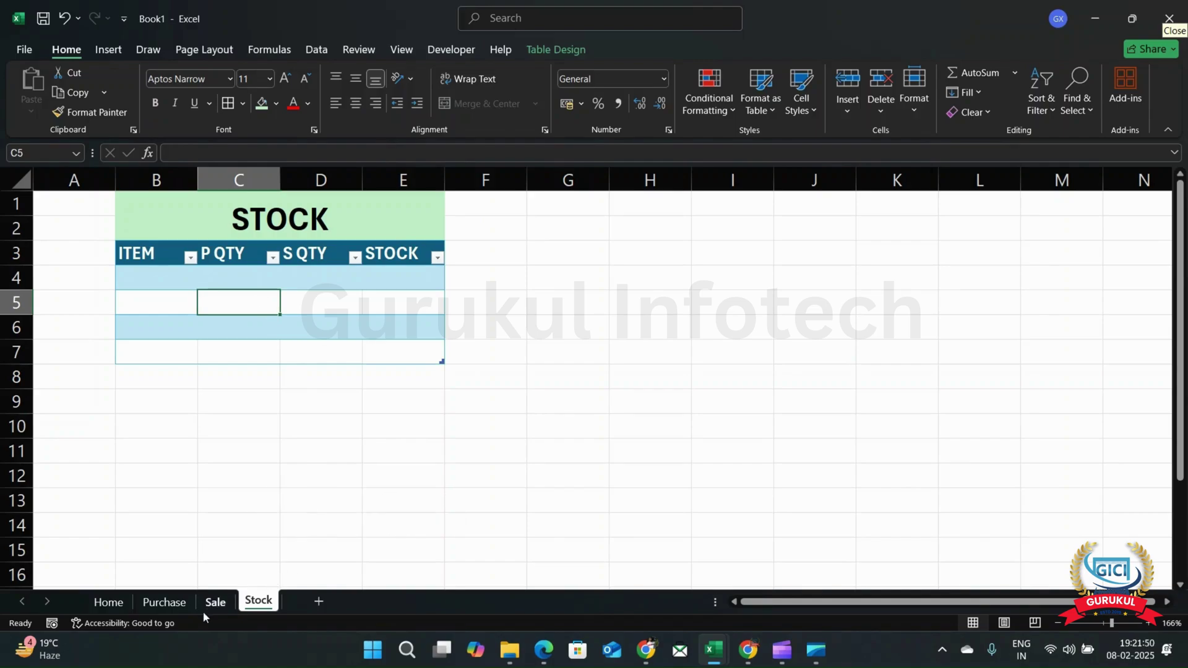
- On the Home sheet, enter 1 as the Bill No. in C7 and 08/02/2025 as the Date in C8
click(216, 603)
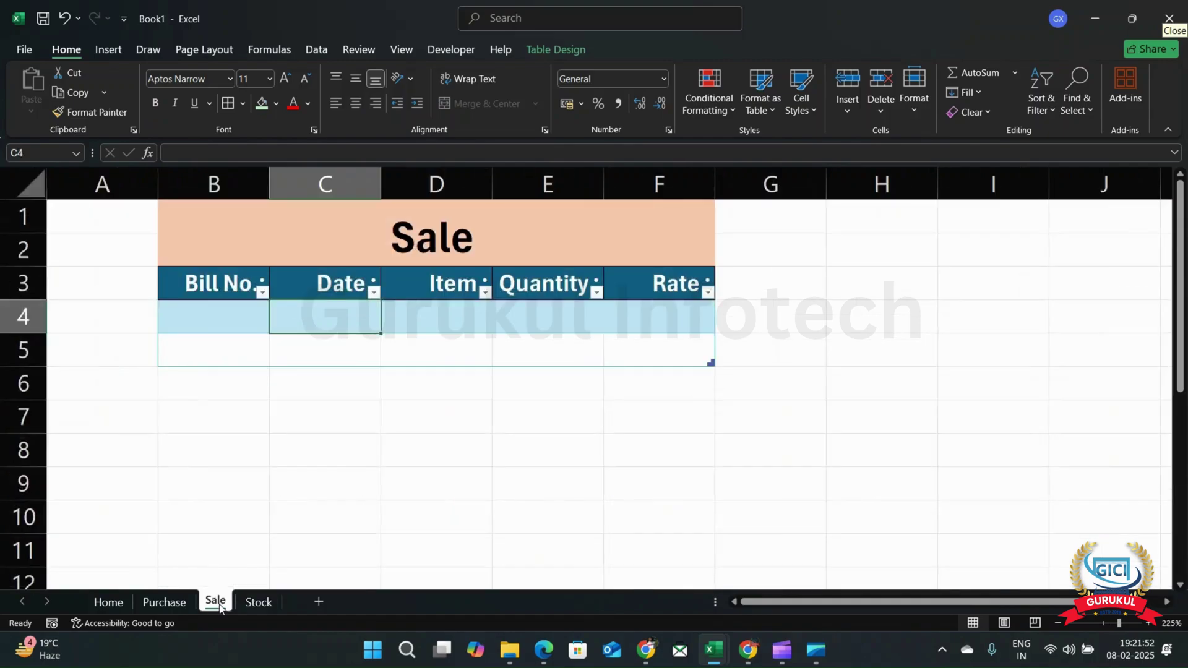
click(171, 603)
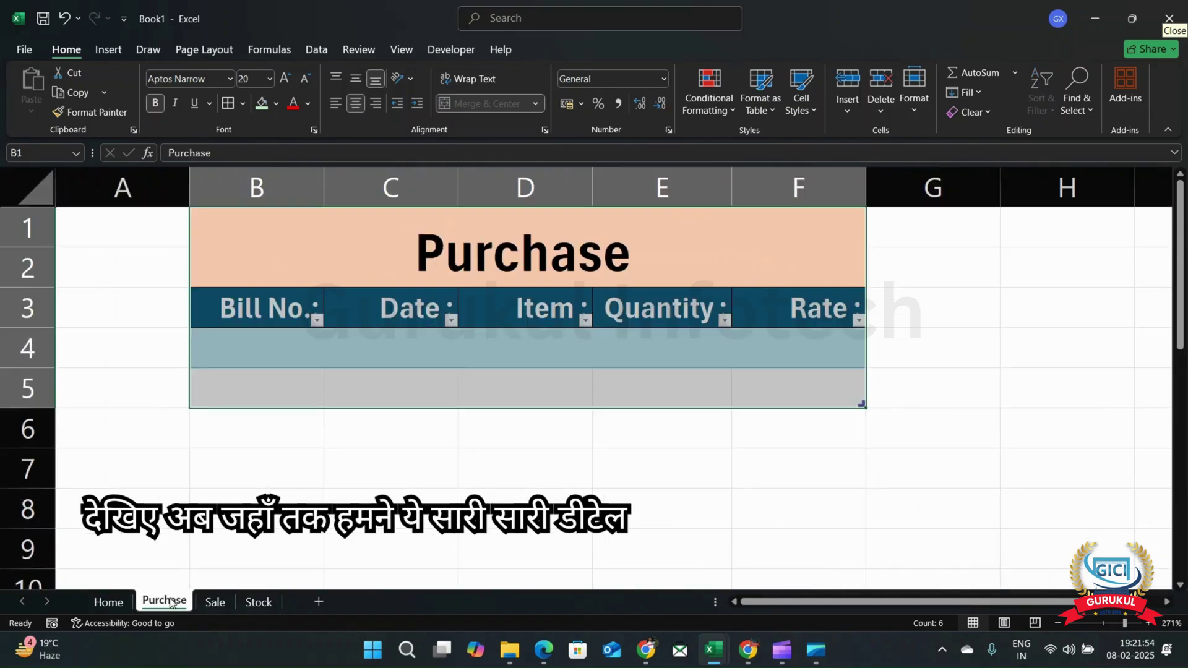
click(113, 603)
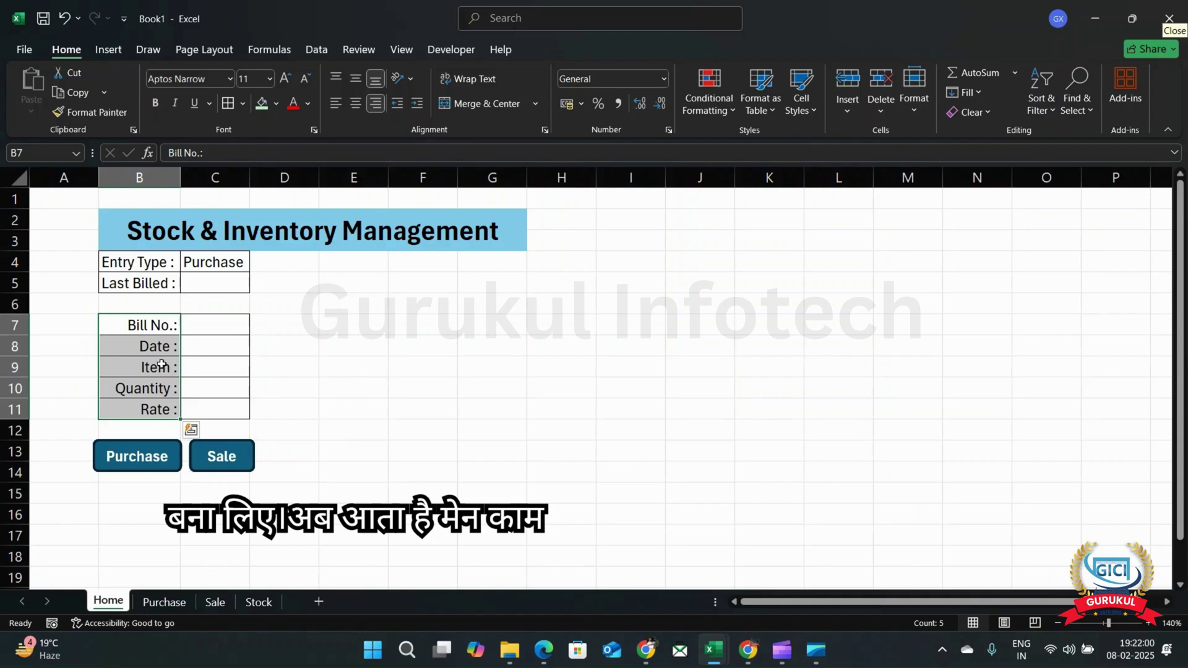
ctrl+scroll(163, 364, up, 2)
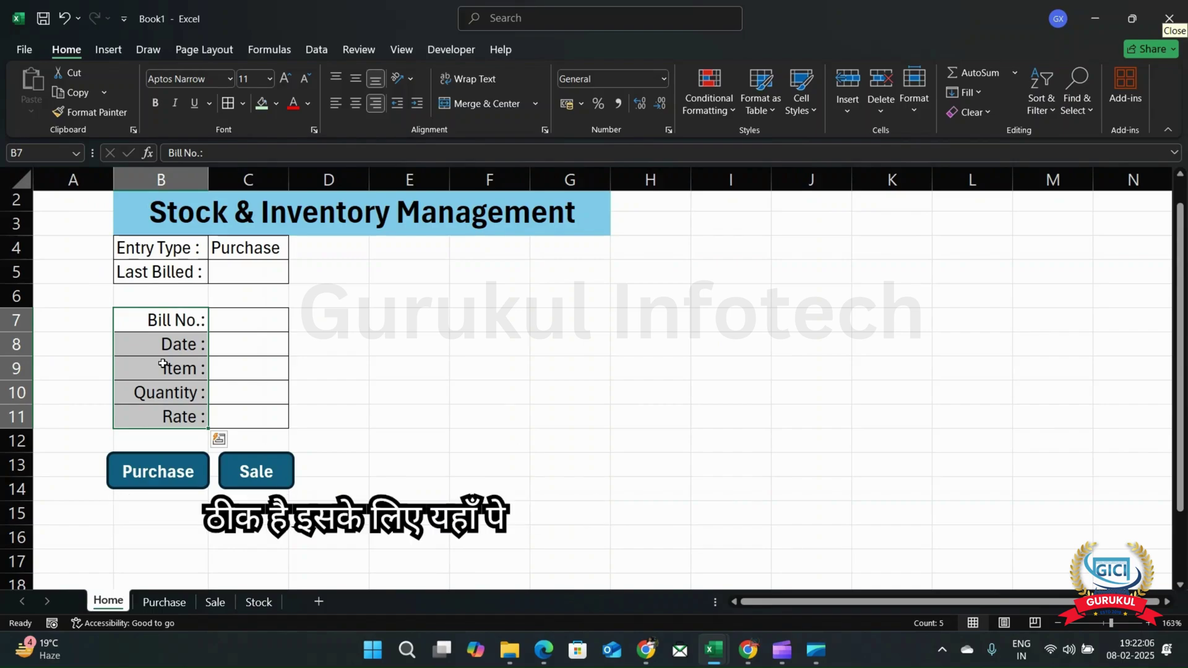
click(256, 320)
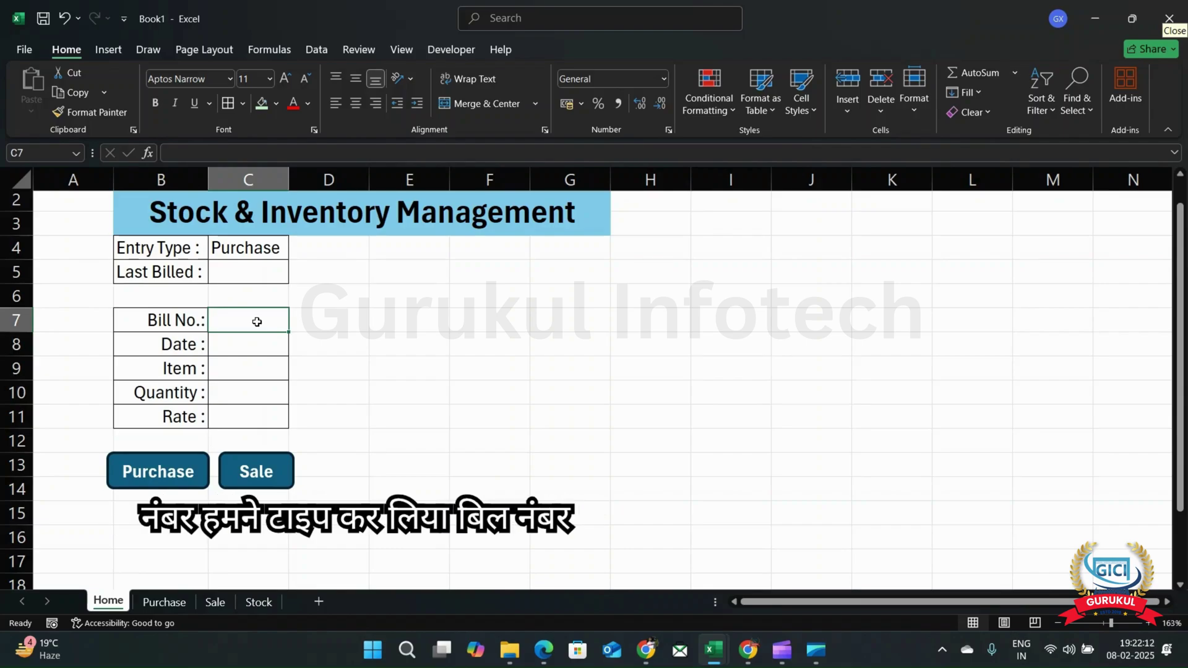
text(1)
key(Return)
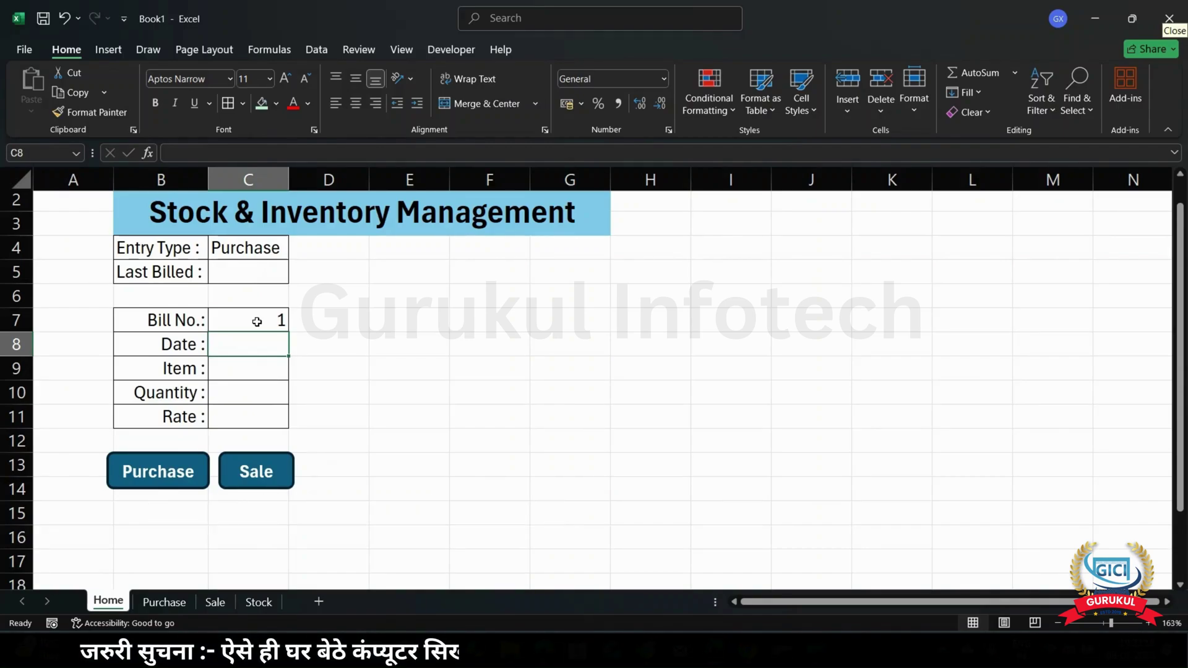
text(08)
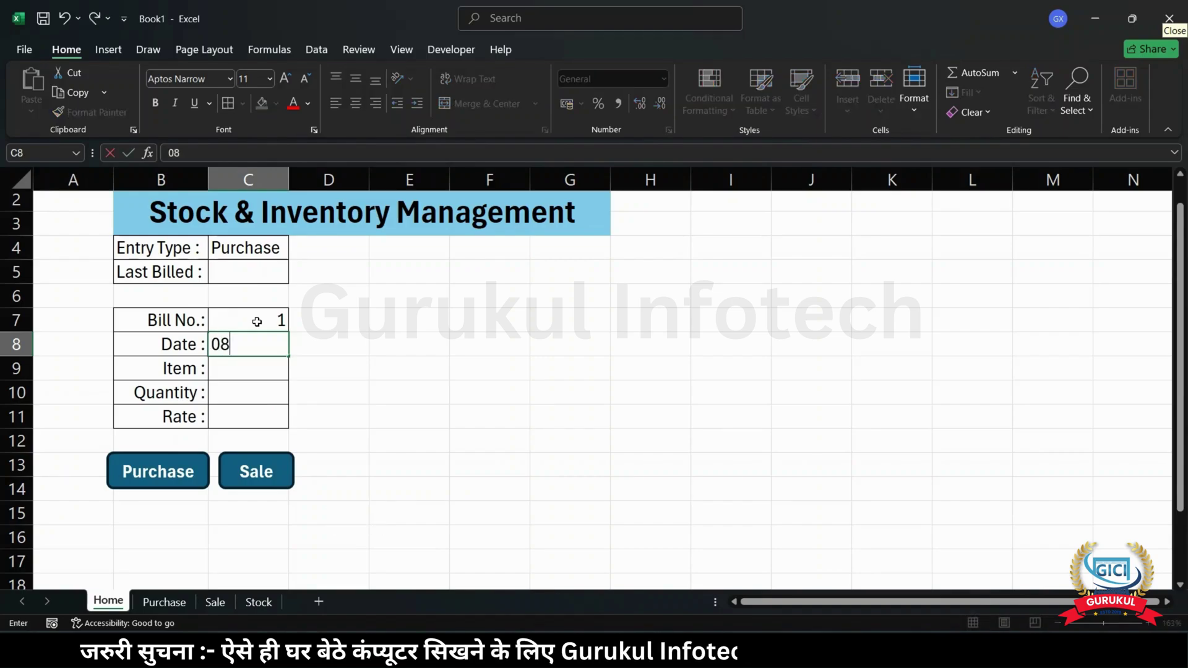
text(/)
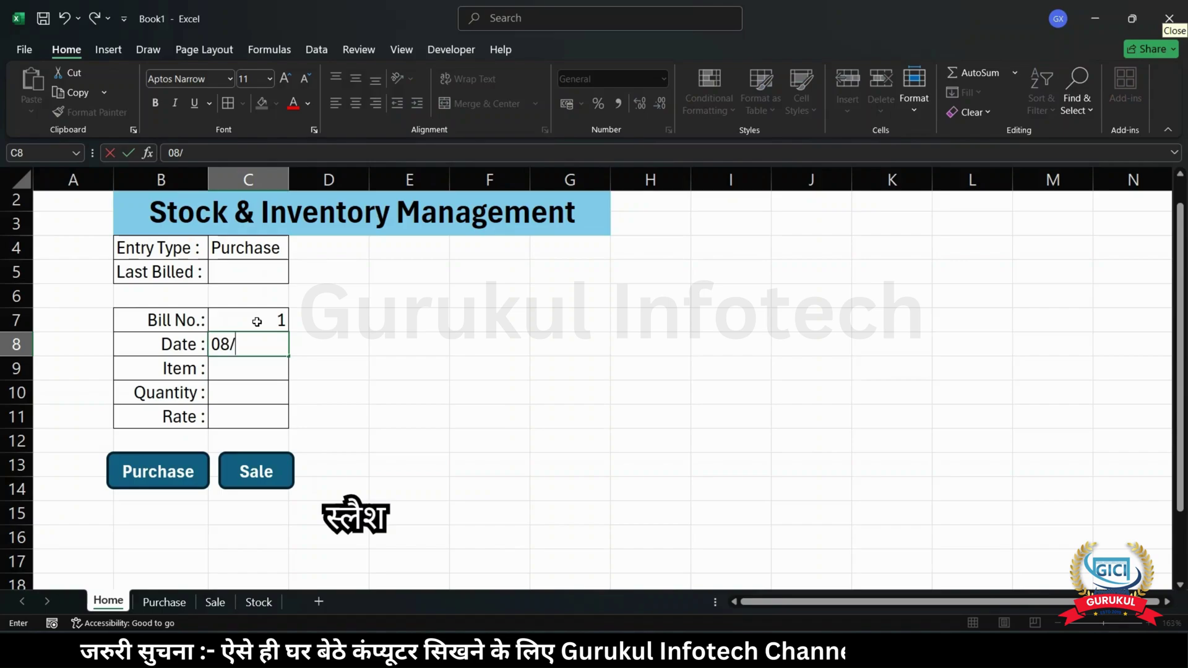
text(02/202)
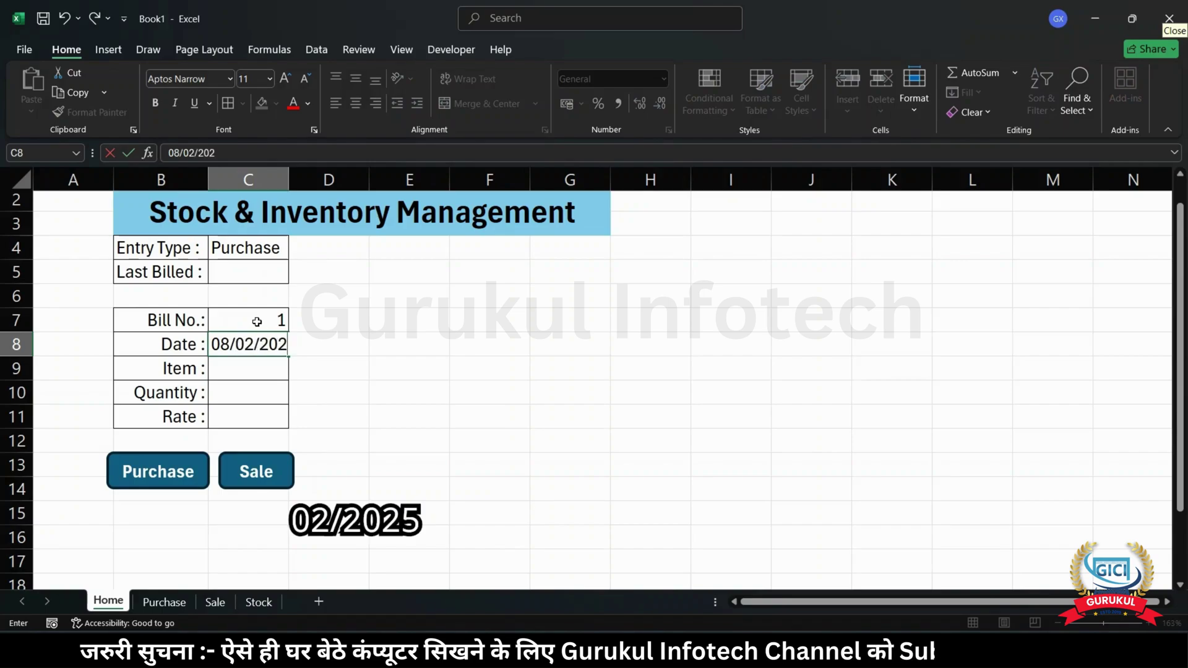
text(5)
key(Return)
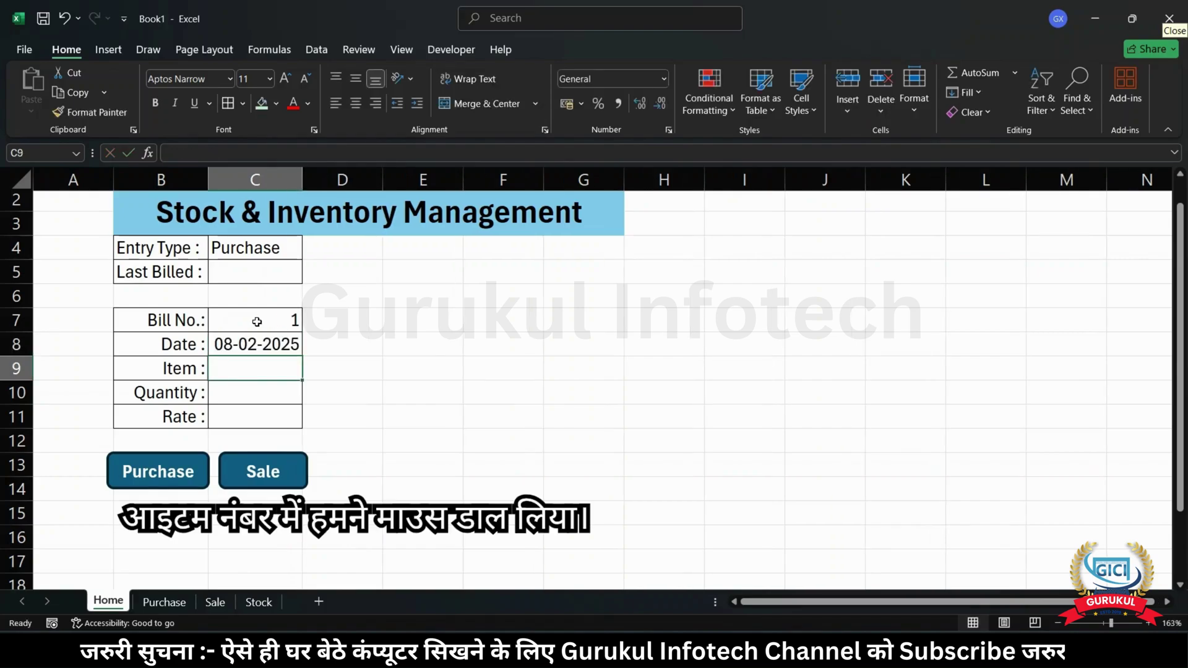
- Complete the sample entry with Item MOUSE, Quantity 10 and Rate 200 in C9:C11
text(MOUSE)
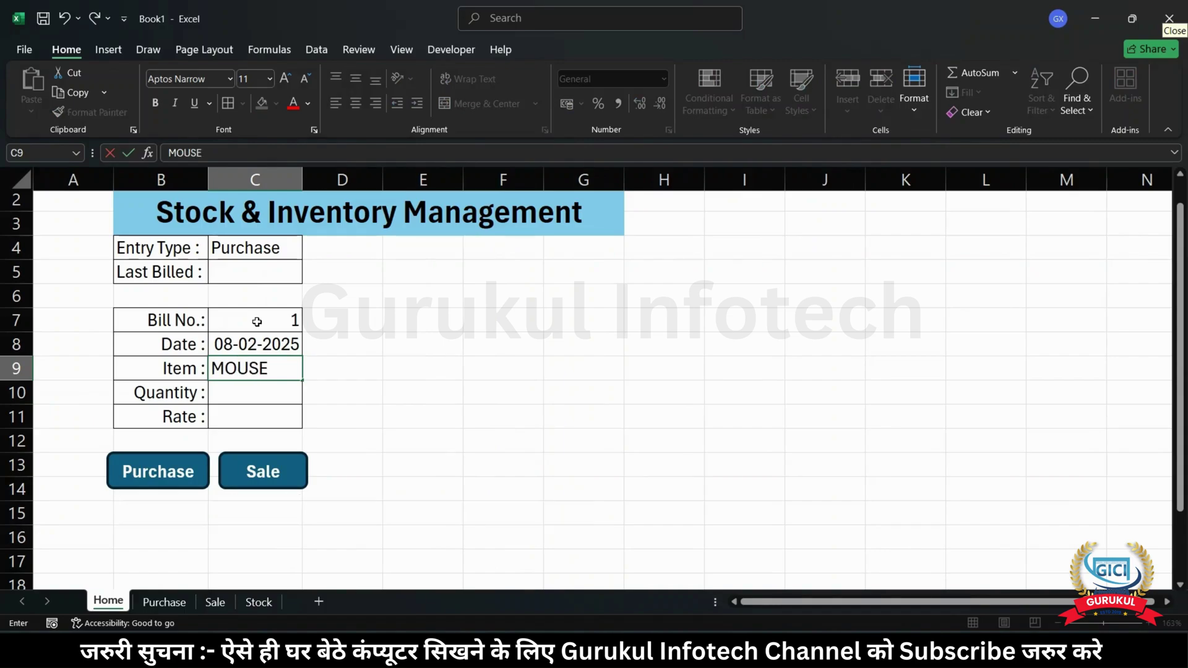
key(Return)
text(10)
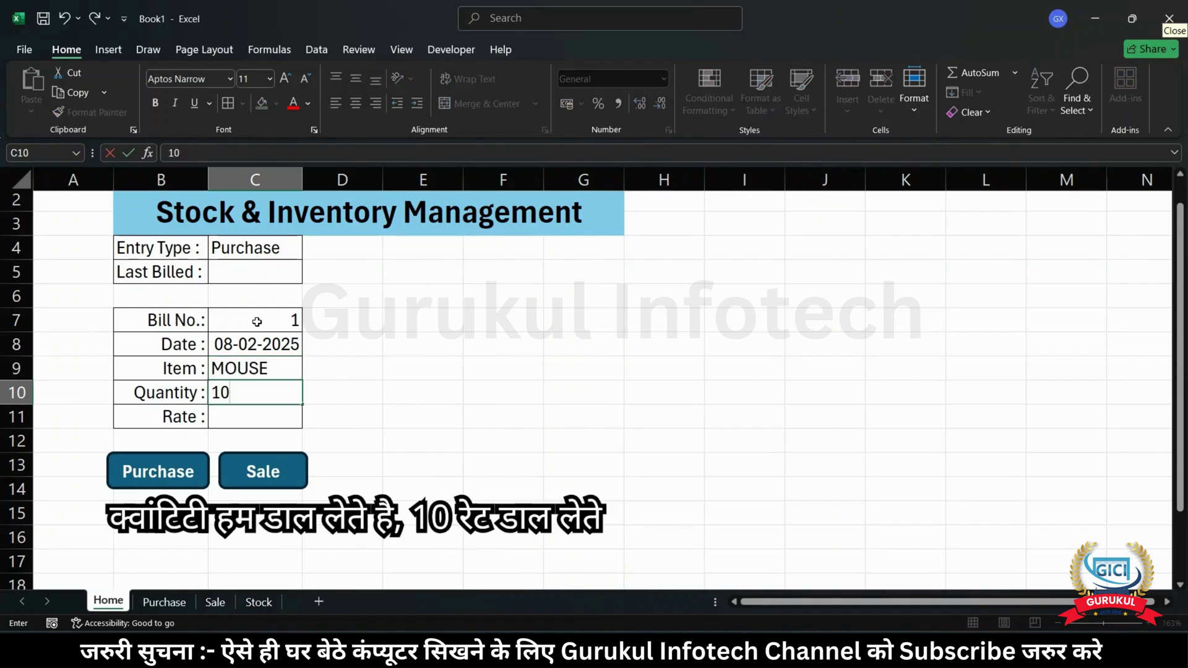
key(Return)
text(200)
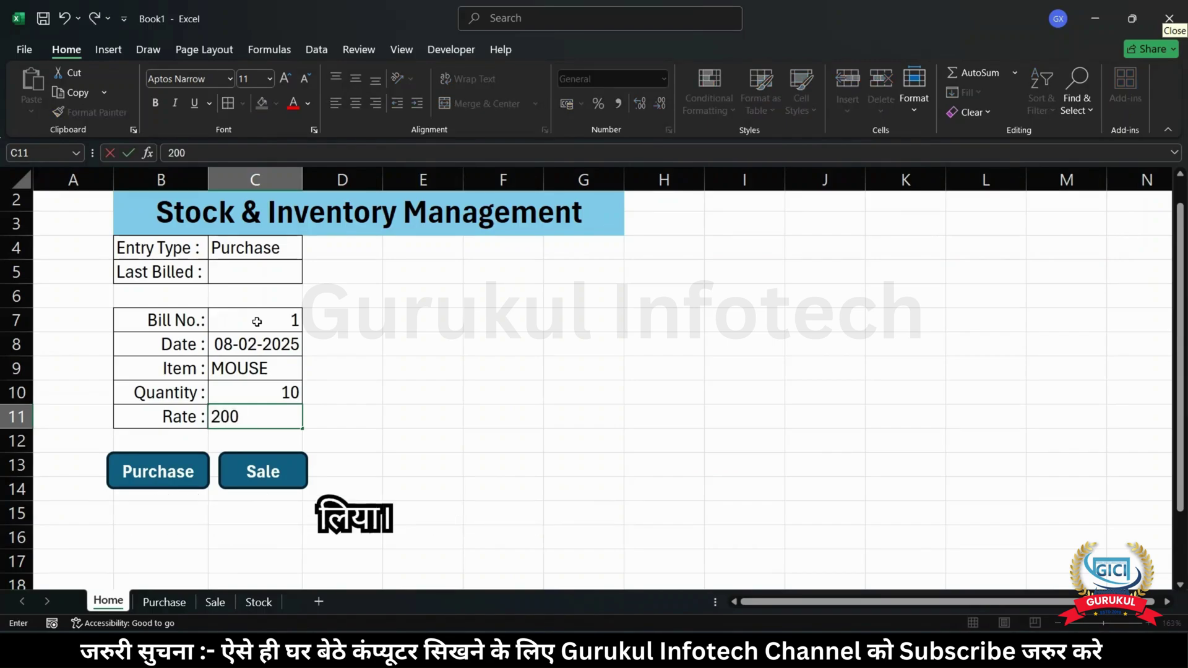
key(Return)
key(Up)
key(Up)
key(Up)
key(Up)
key(Up)
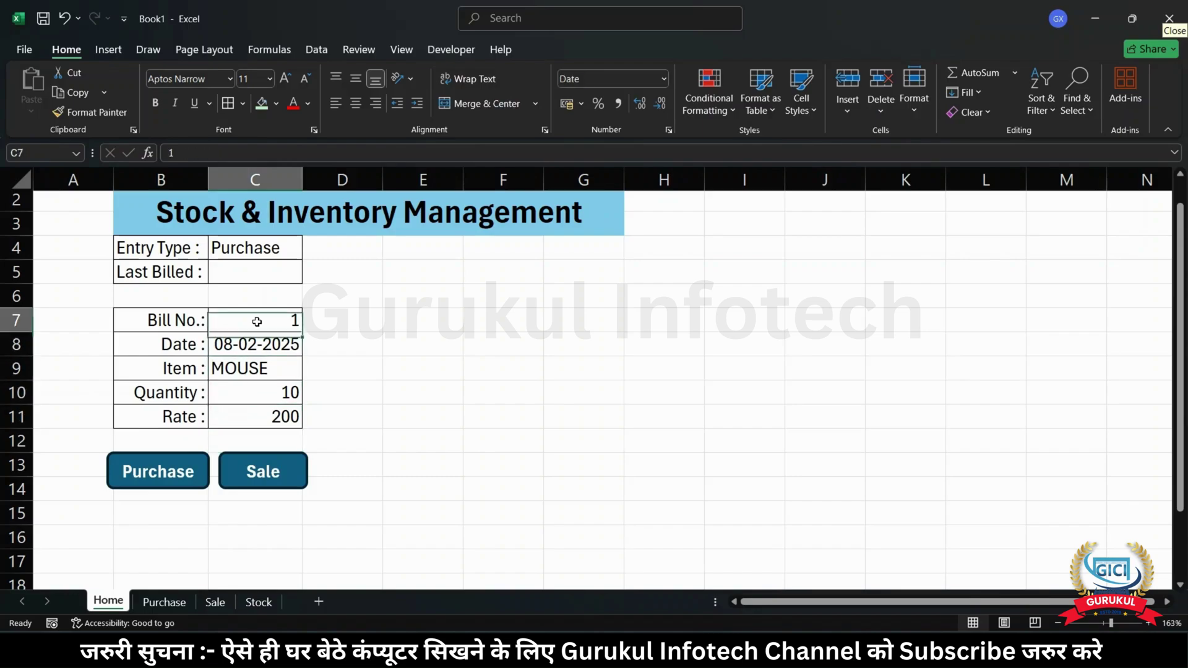
key(shift+Down)
key(shift+Down)
key(shift+Down)
key(shift+Down)
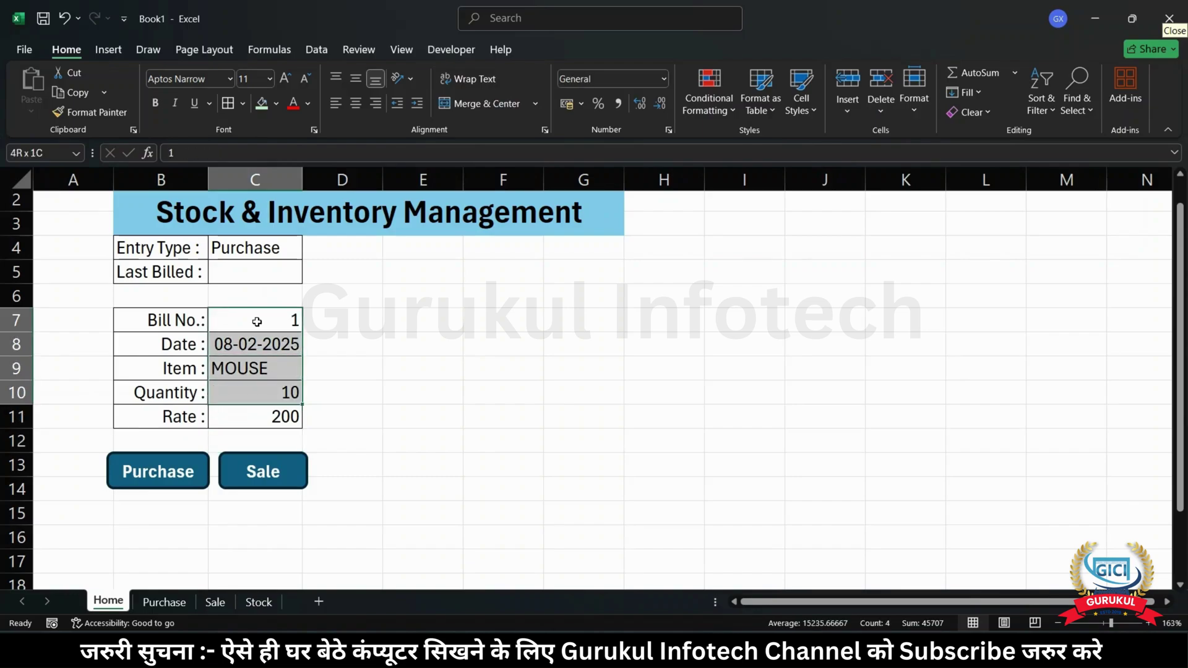
click(257, 321)
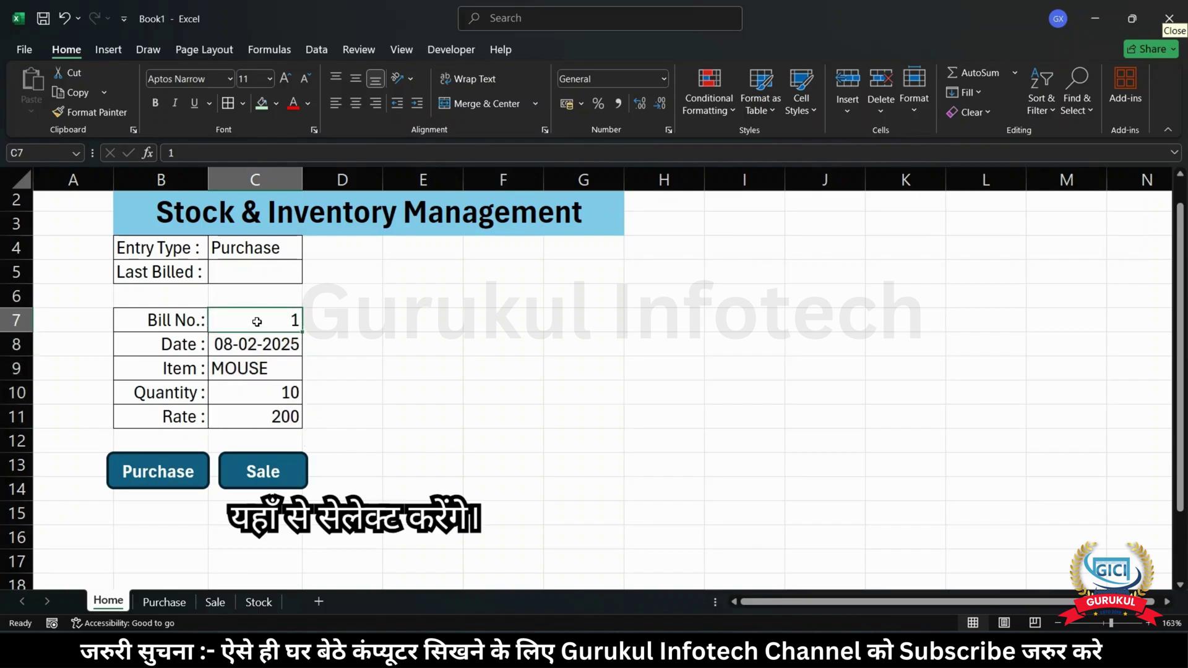
key(shift+Down)
key(shift+Down)
key(shift+Down)
key(shift+Down)
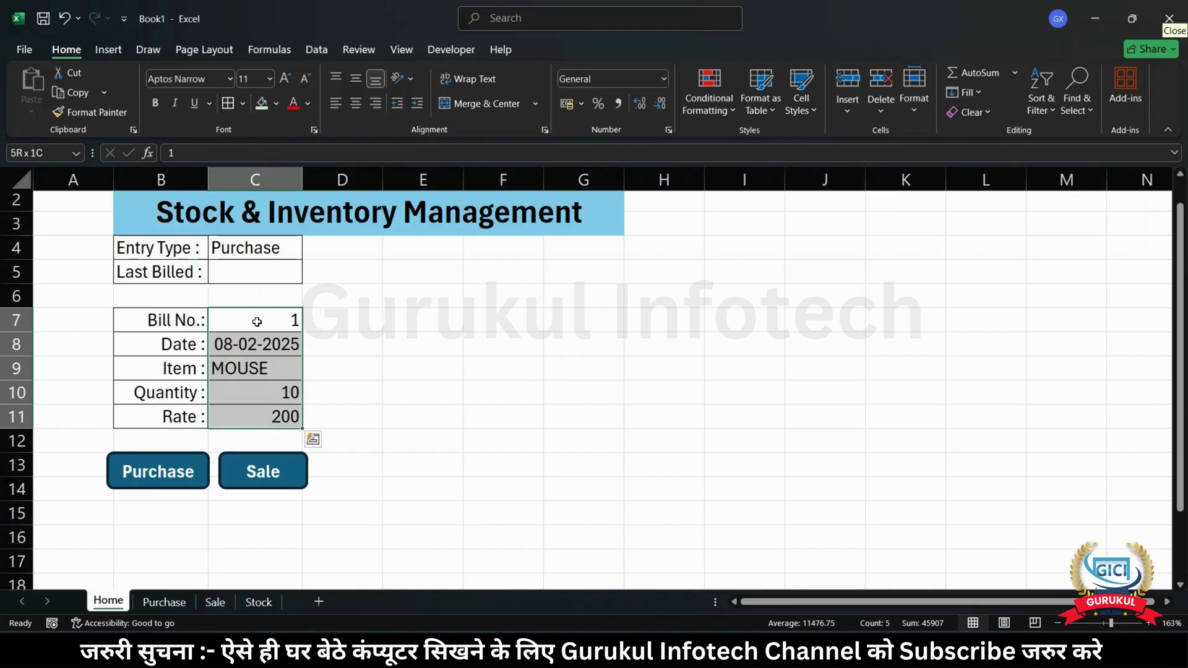
key(Up)
key(Left)
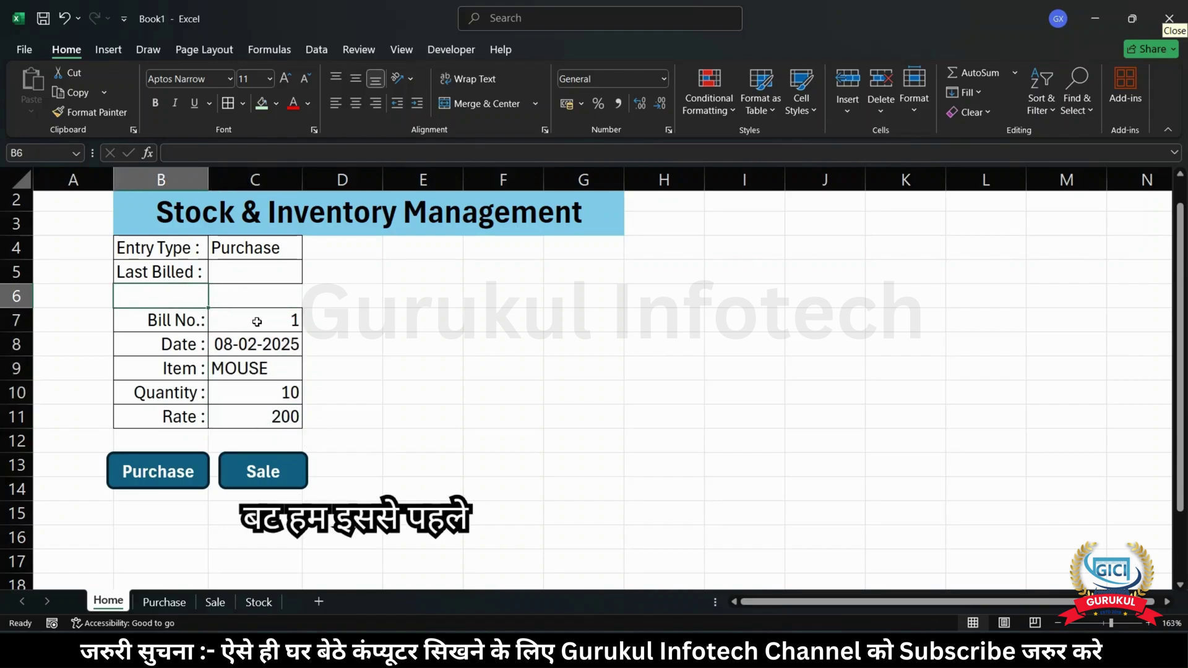
- Select the Bill No. entry cell C7 and stop the macro recording
click(257, 321)
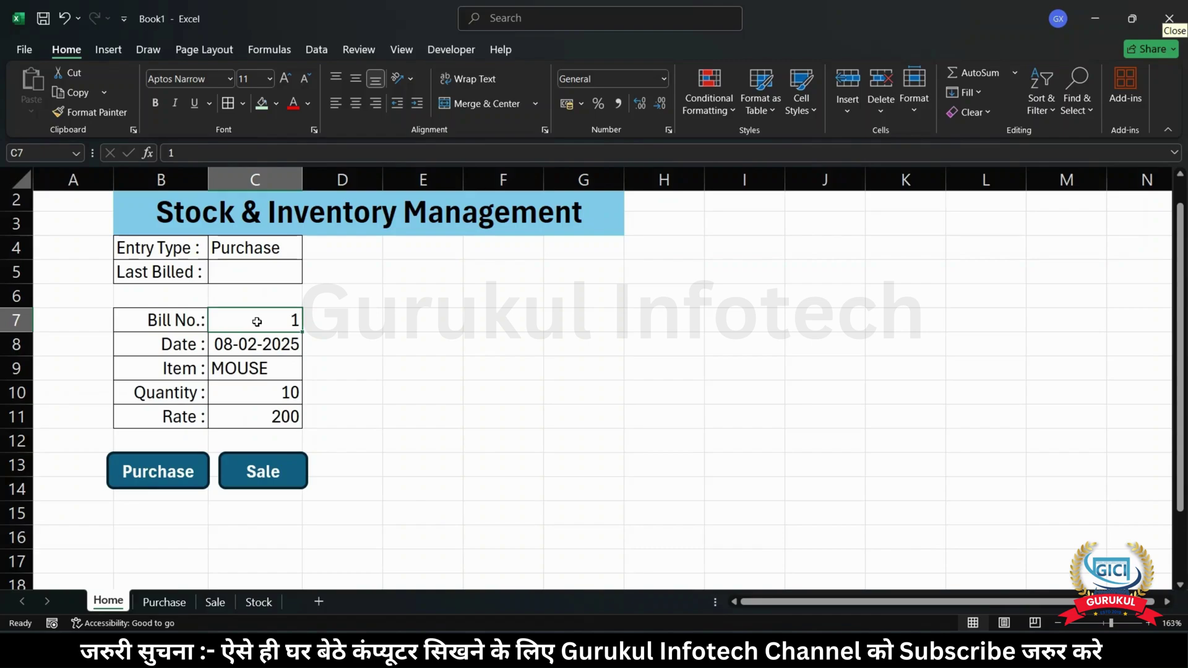
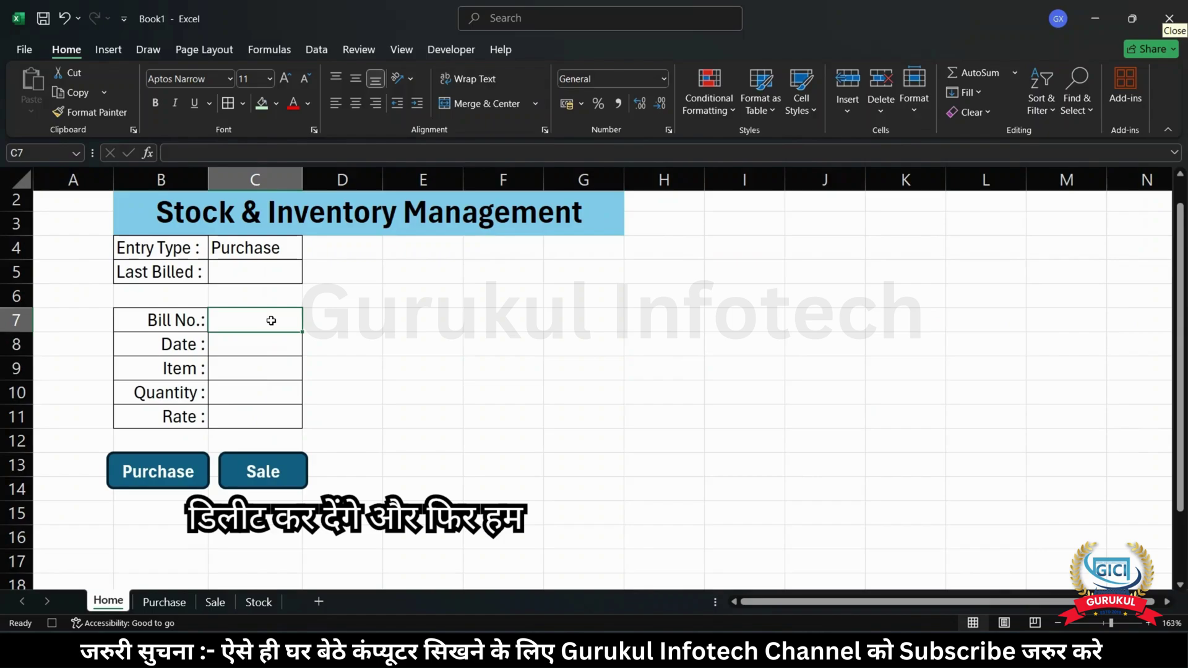
click(52, 624)
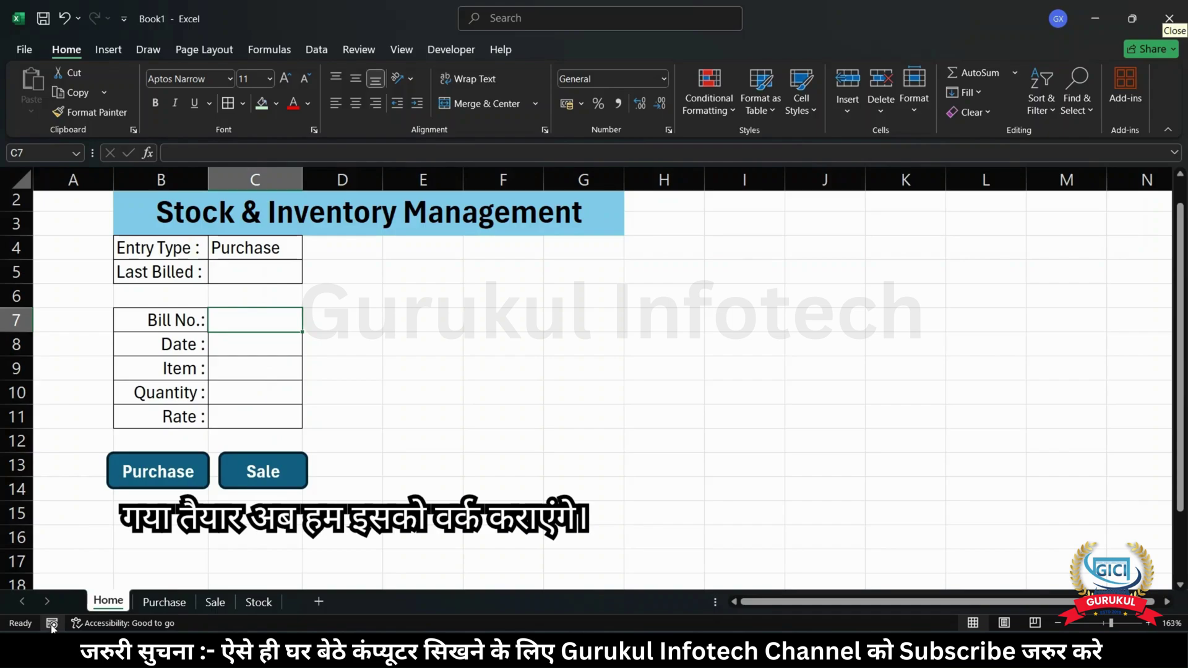
click(162, 477)
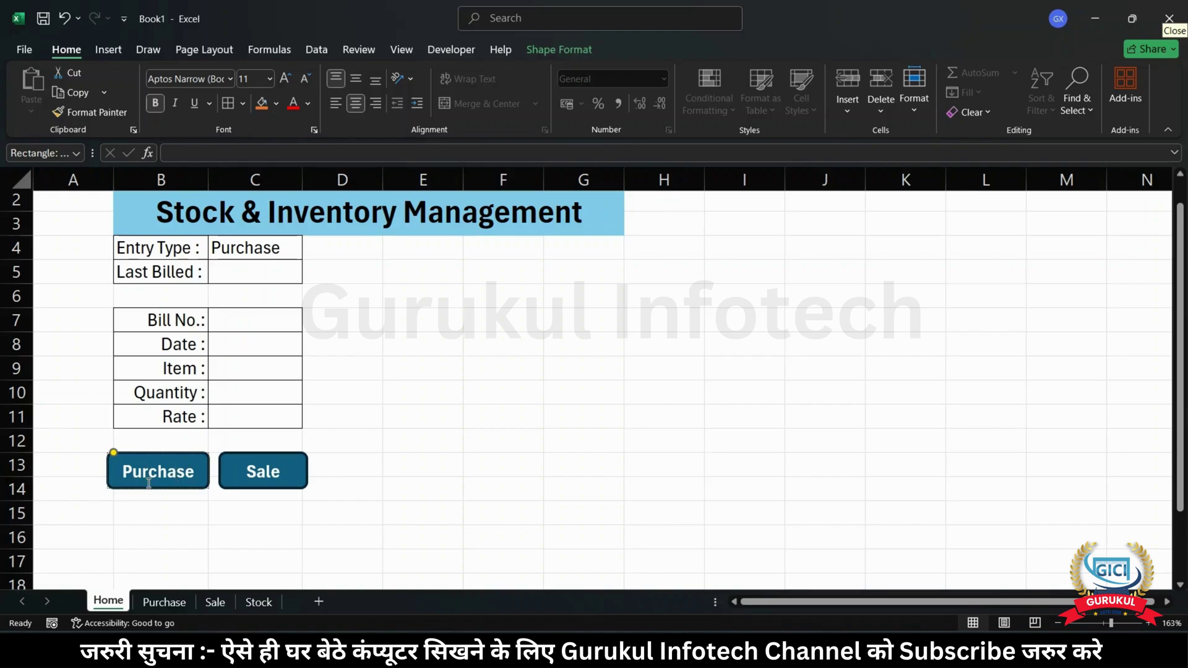
key(Escape)
key(Escape)
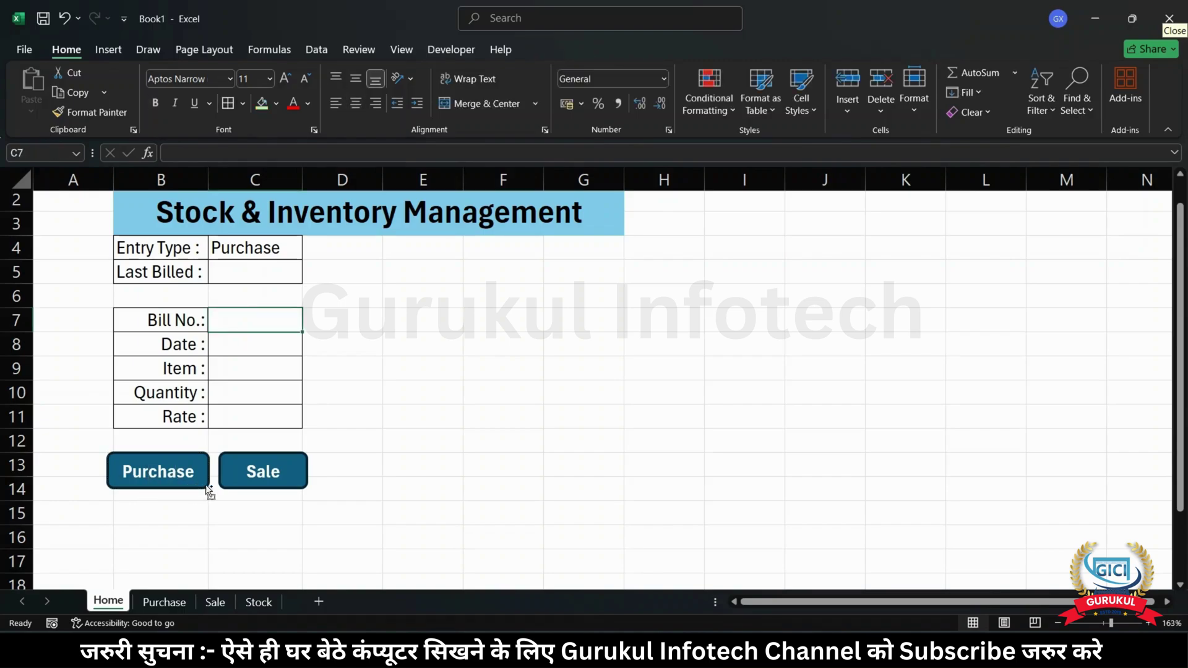
- Assign Macro8 from This Workbook to the Purchase button shape on the Home sheet
click(199, 484)
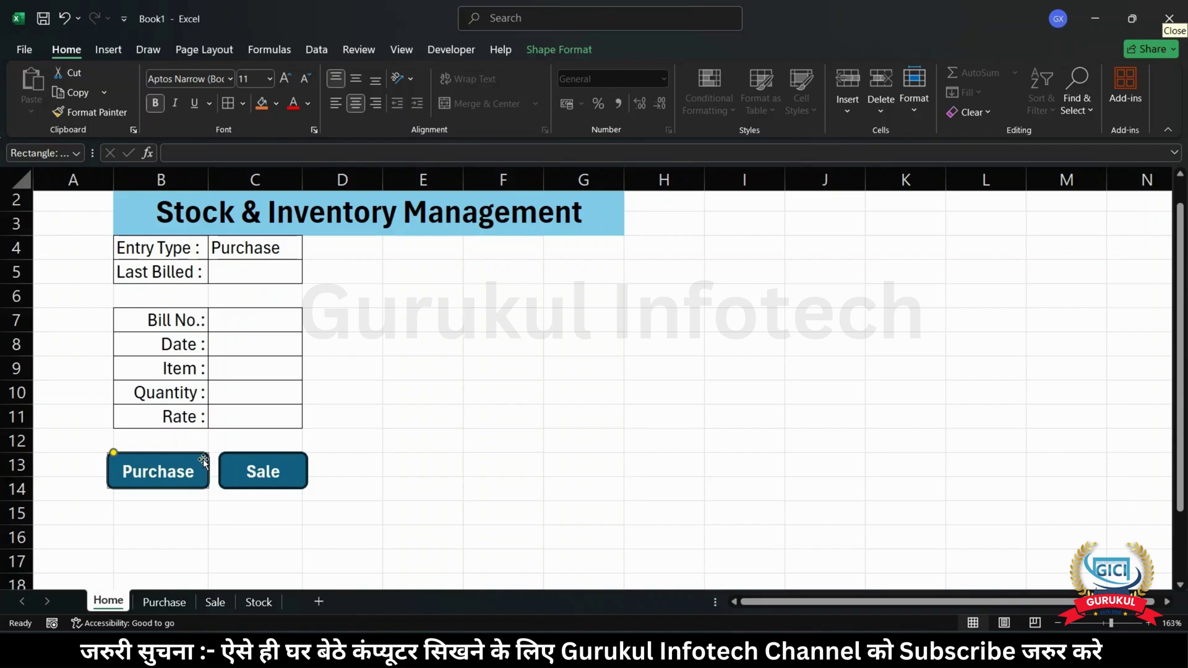
right_click(203, 459)
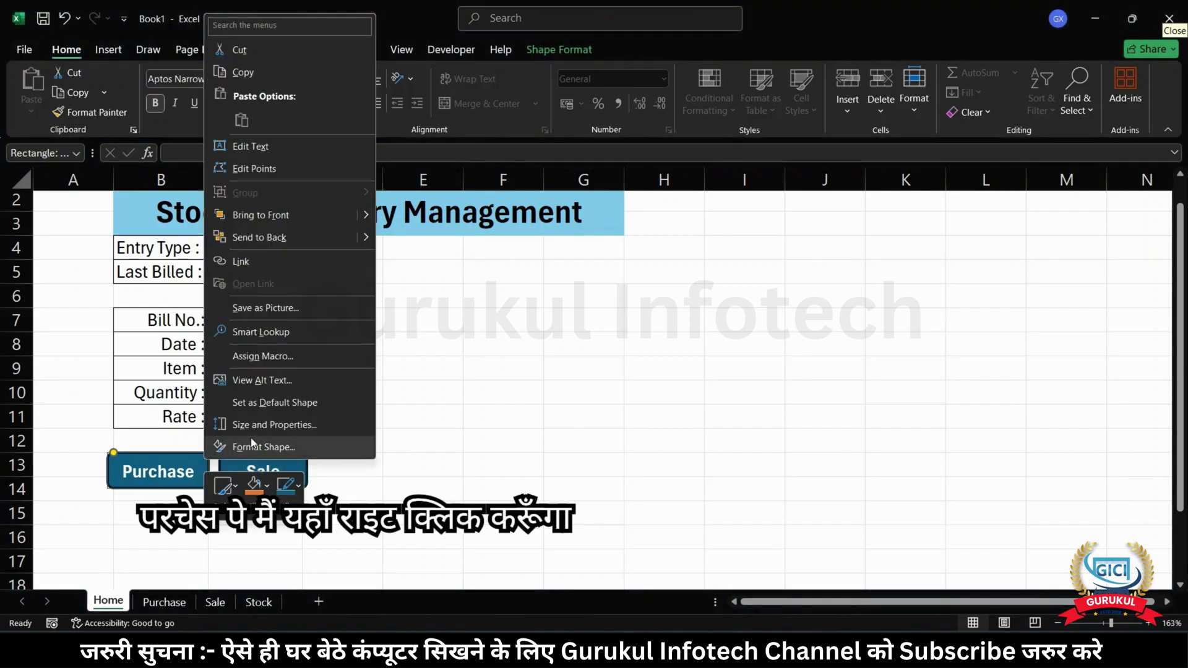
click(277, 358)
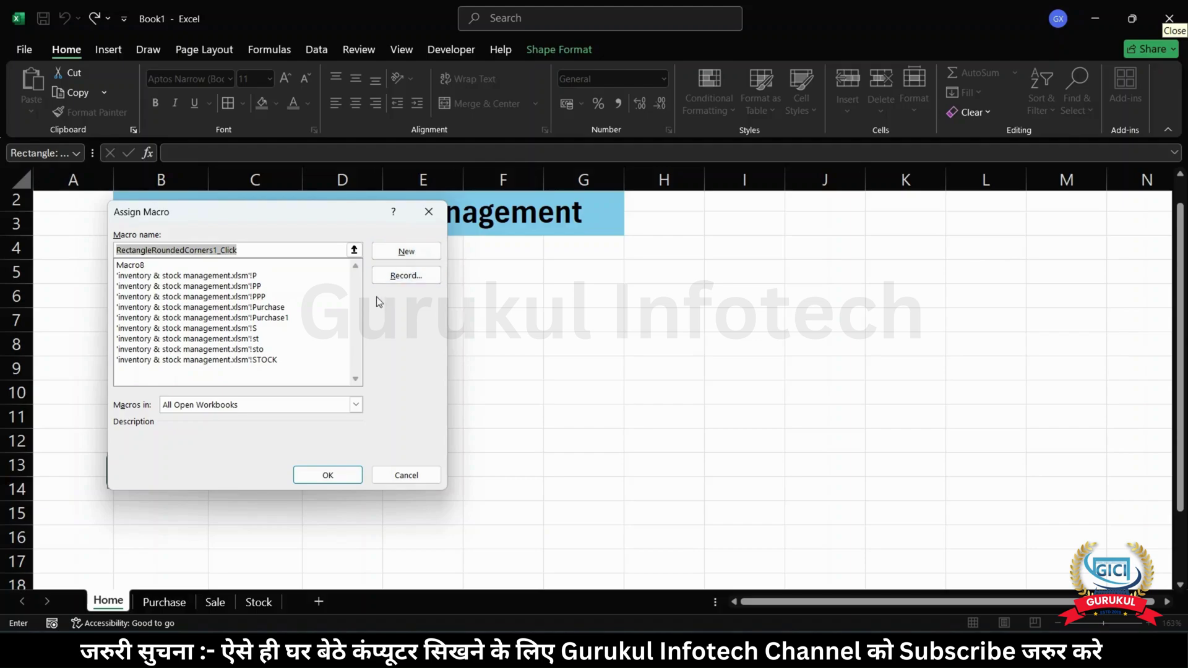
click(354, 381)
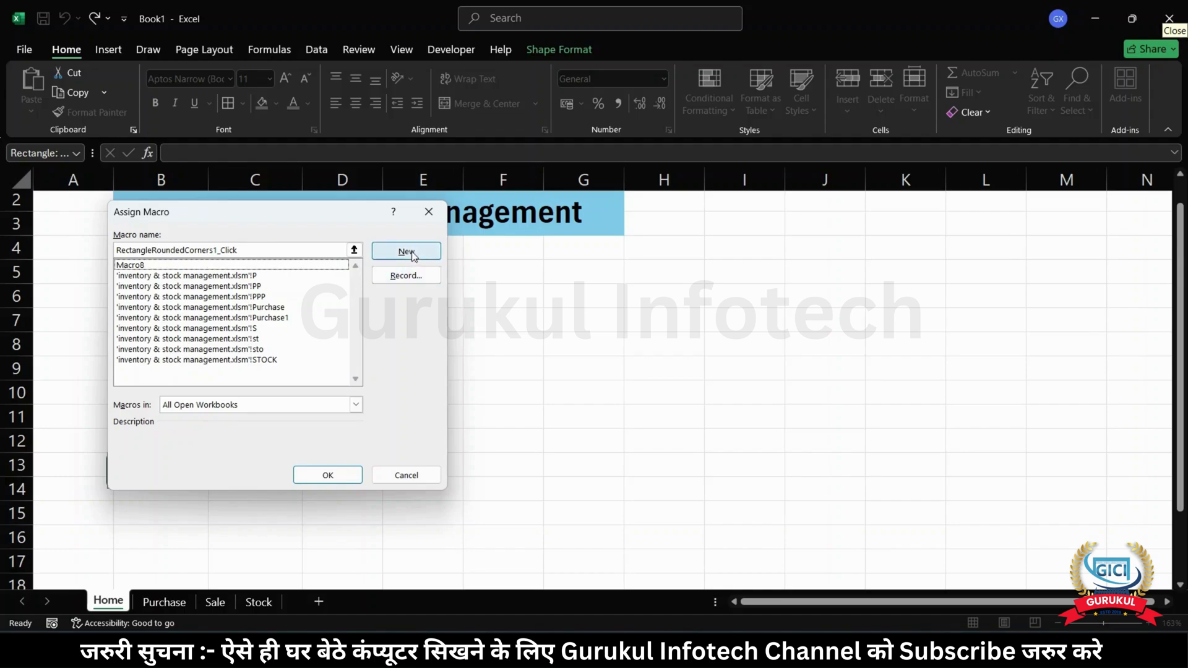
click(356, 405)
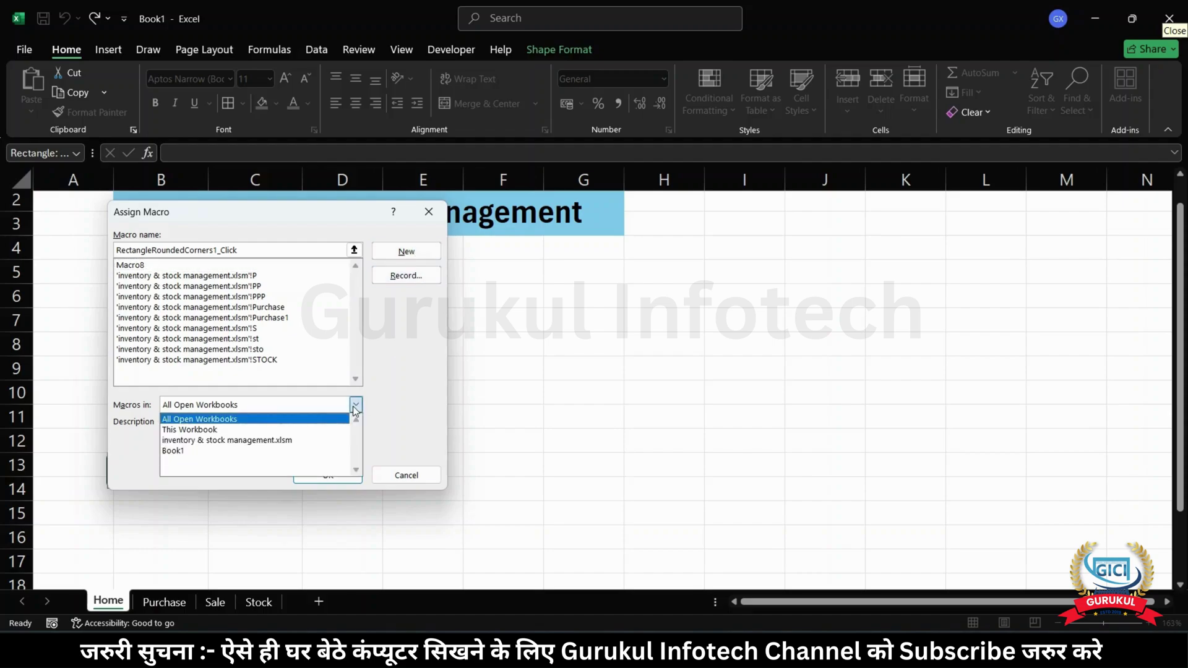
click(322, 430)
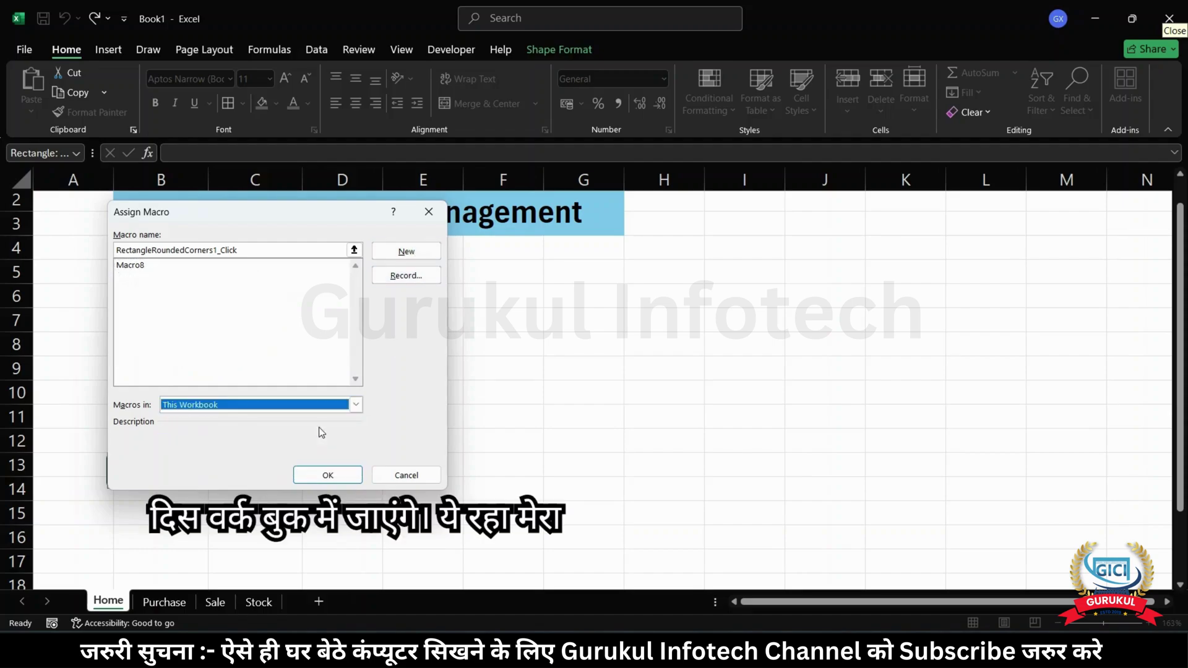
click(132, 266)
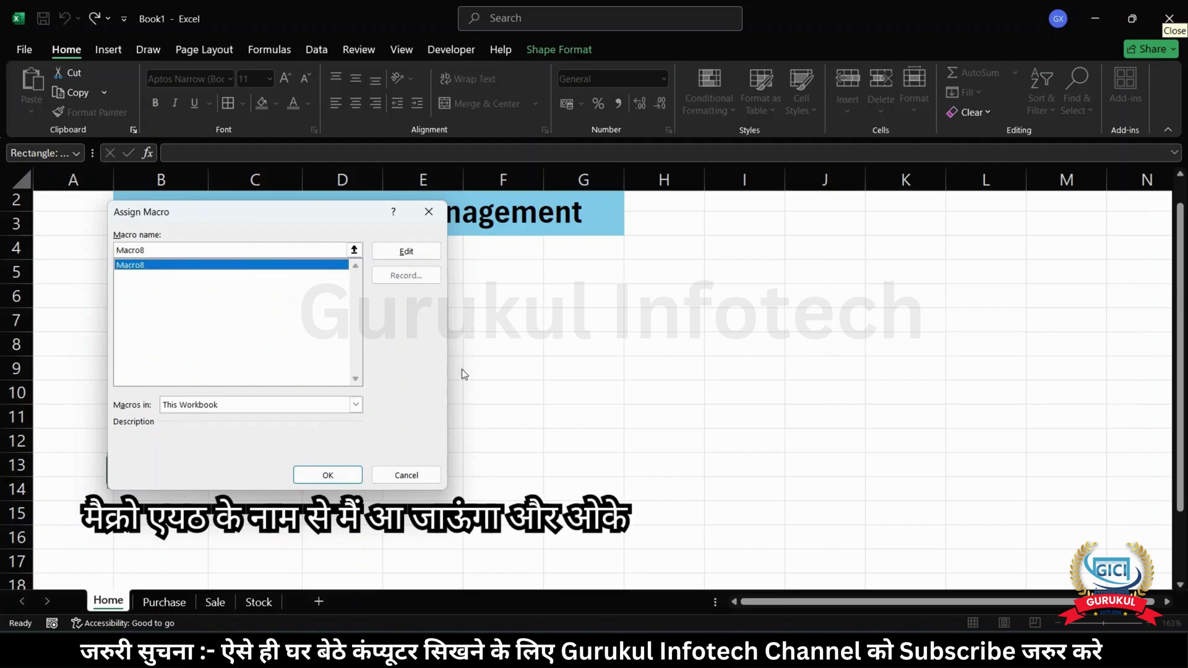
click(328, 476)
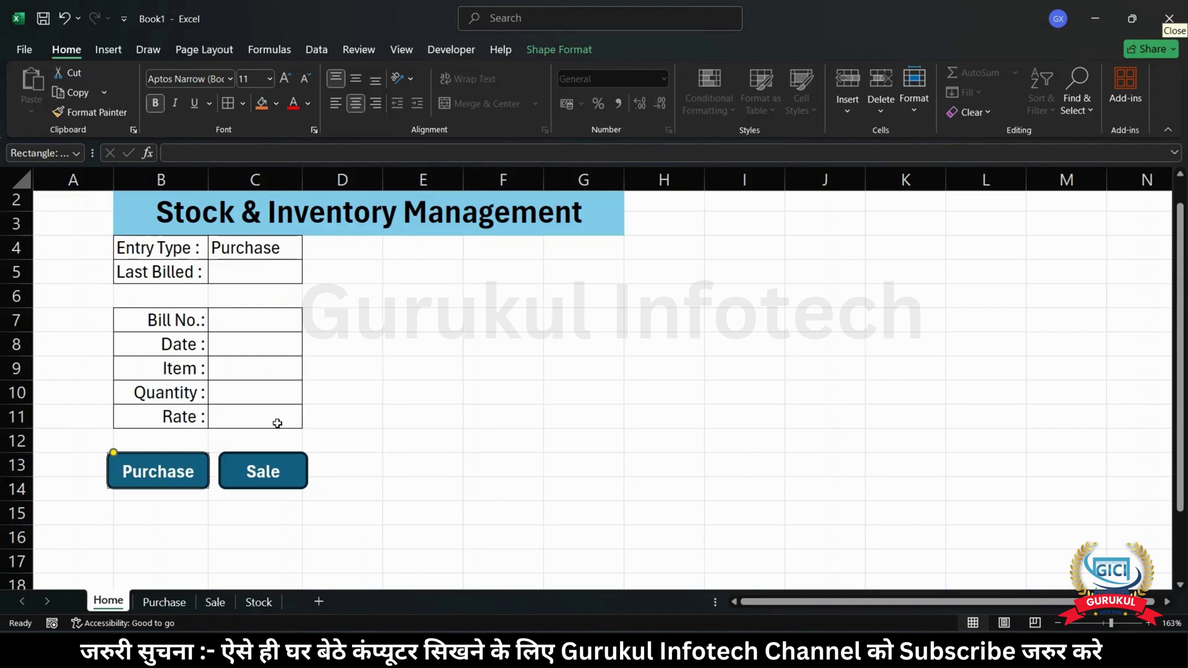
- Start a second purchase entry with Bill No. 2 in C7 and Date 08-02-2025 in C8
click(246, 318)
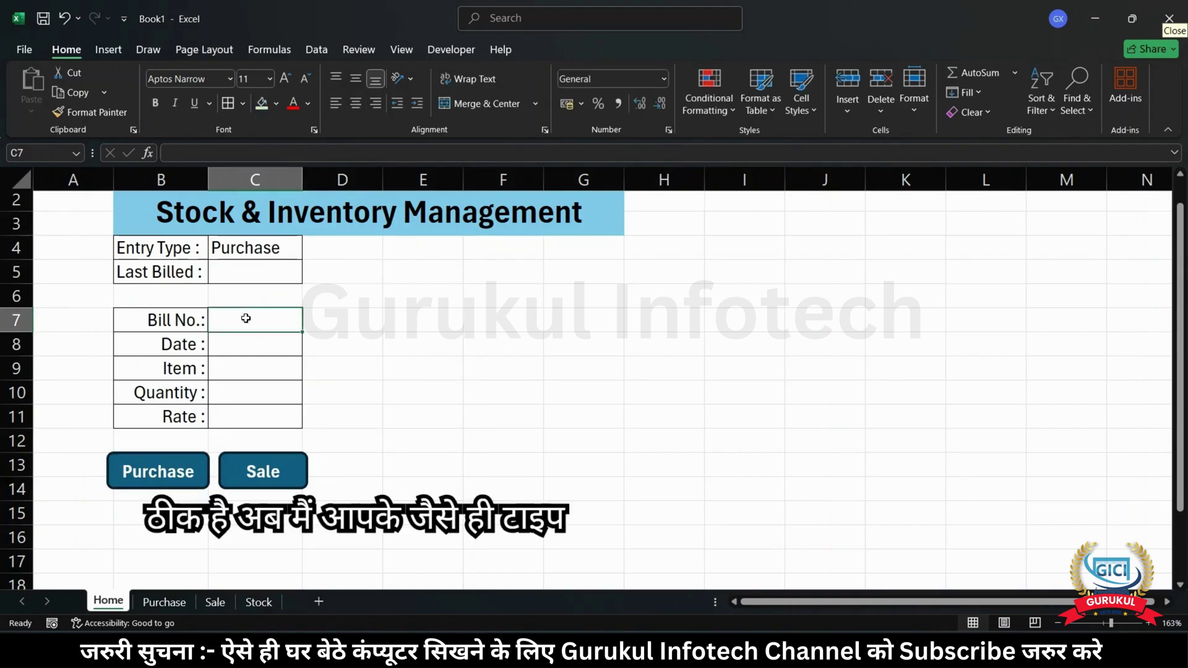
text(2)
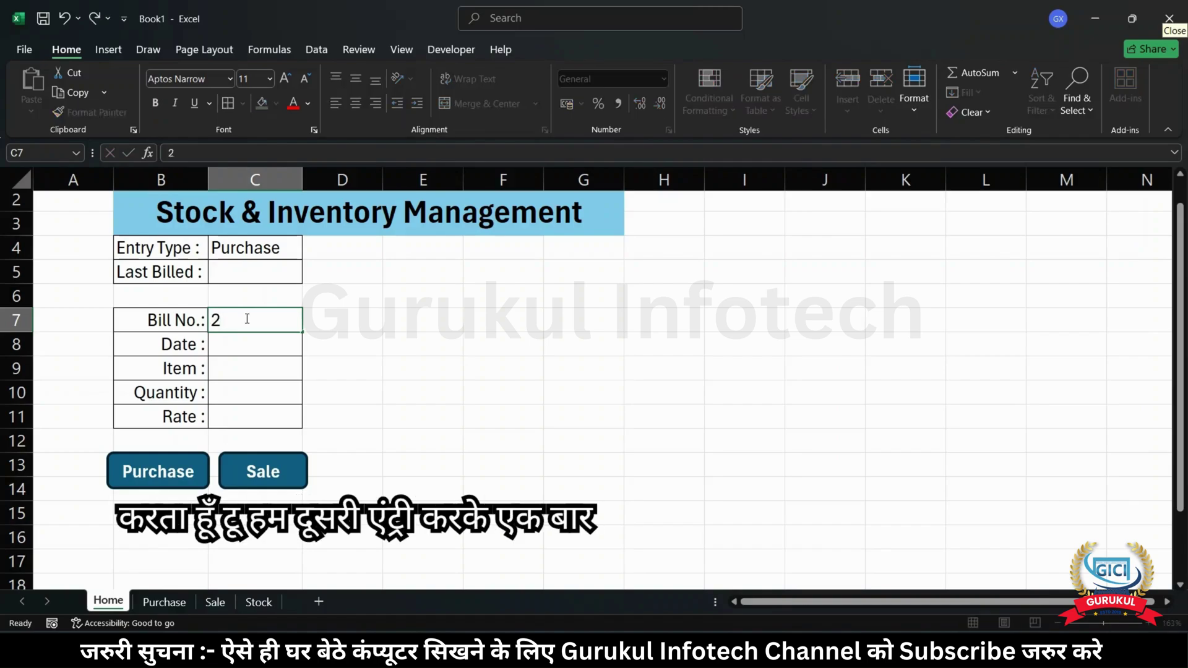
key(Return)
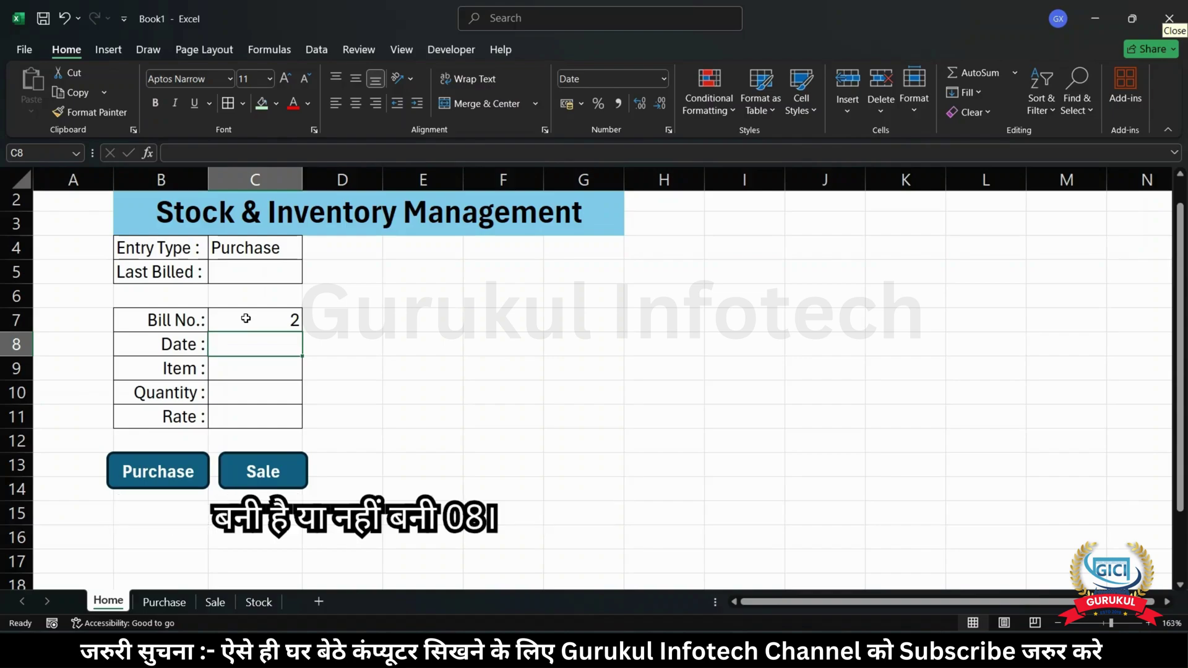
text(02)
key(BackSpace)
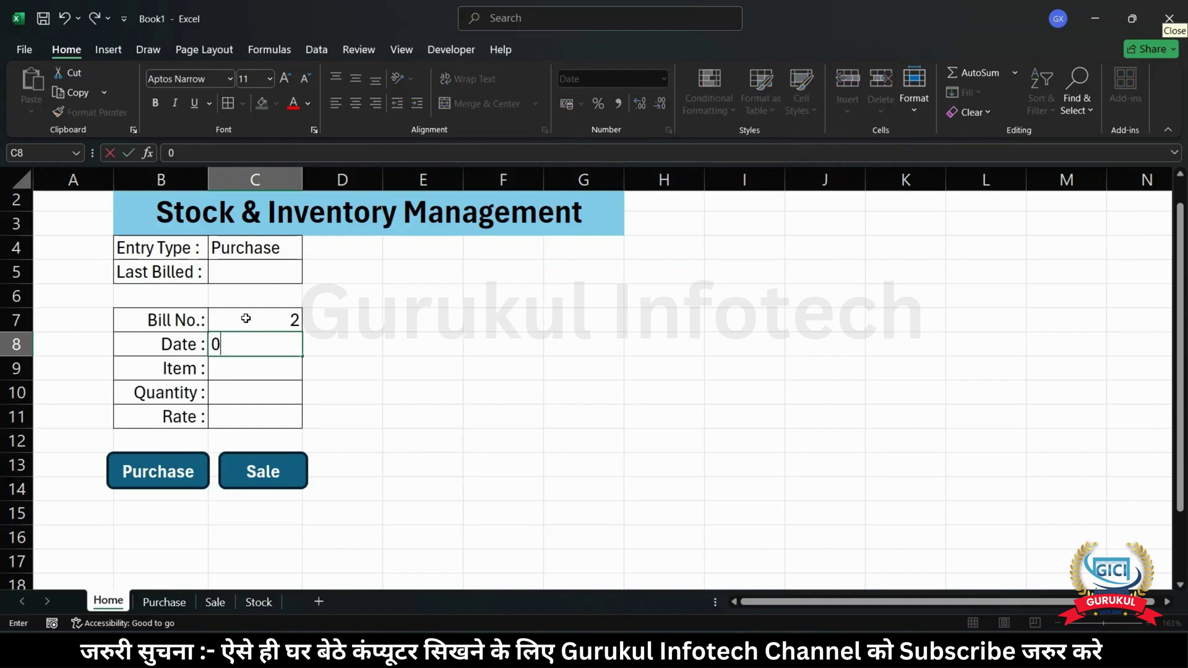
text(8--2)
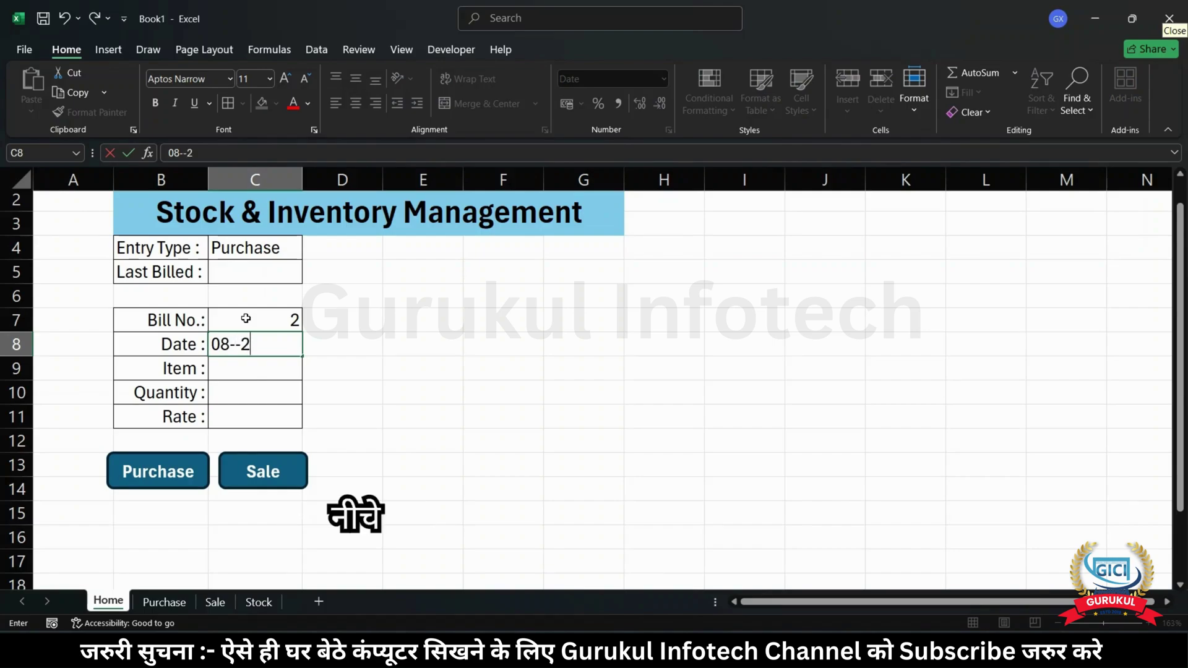
key(BackSpace)
key(BackSpace)
text(02-202)
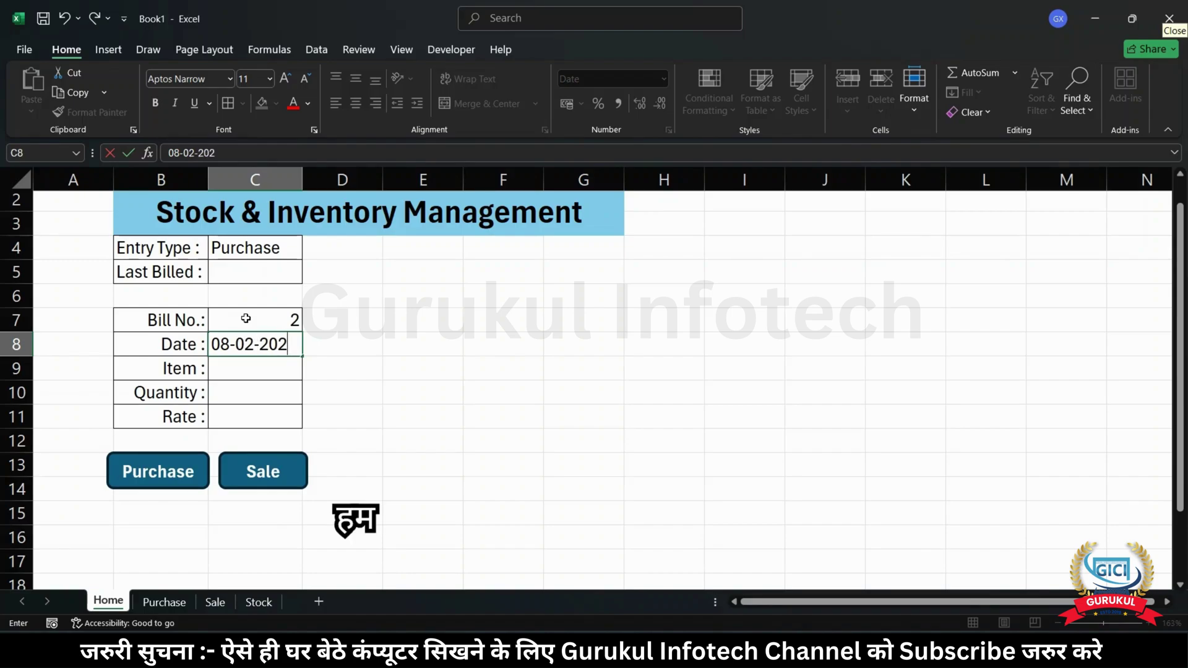
text(5)
key(Return)
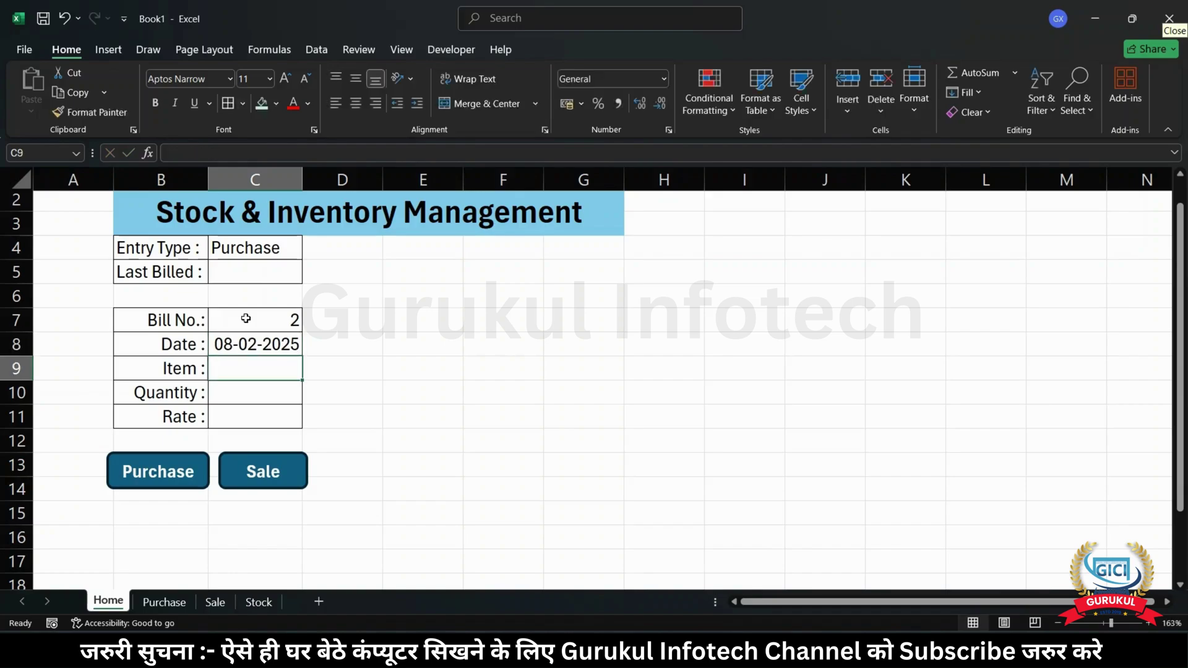
- Complete the purchase entry with Item KEYBOARD, Quantity 10 and Rate 500 in C9:C11
text(KEY)
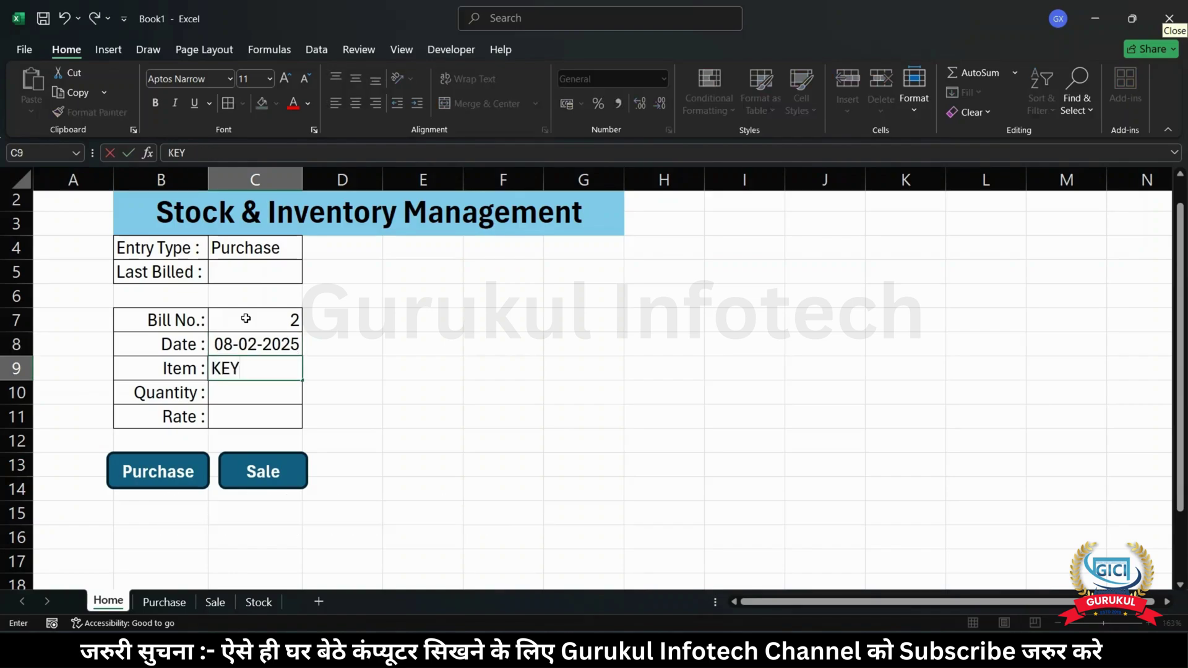
text(BOARD)
key(Return)
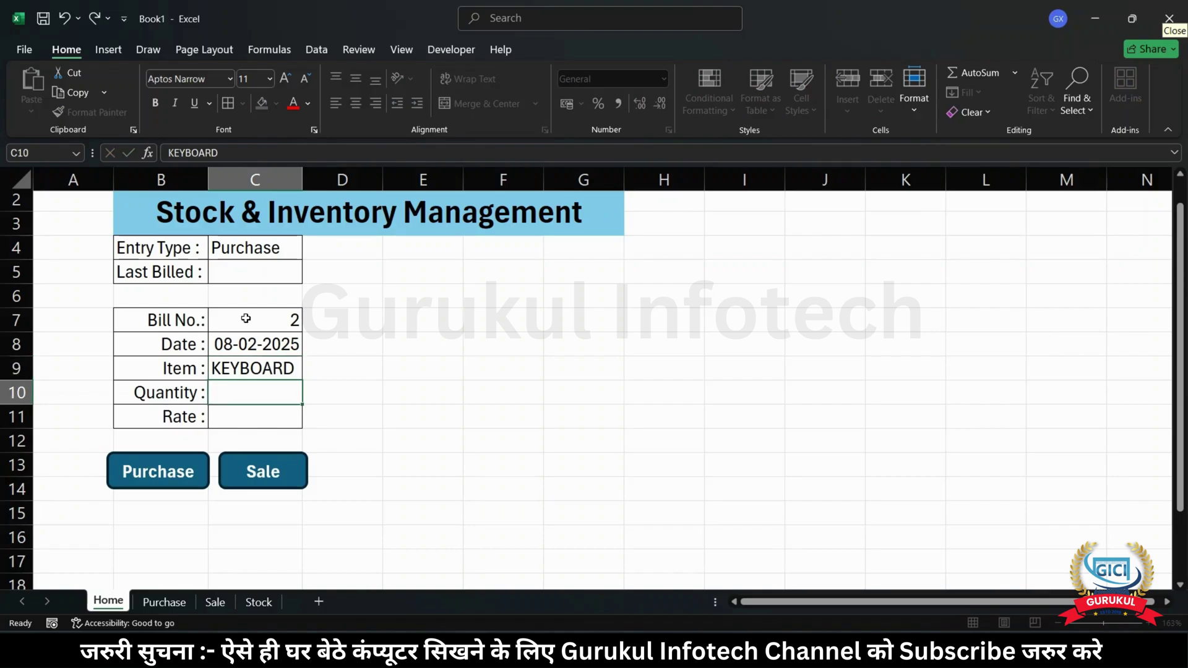
text(10)
key(Return)
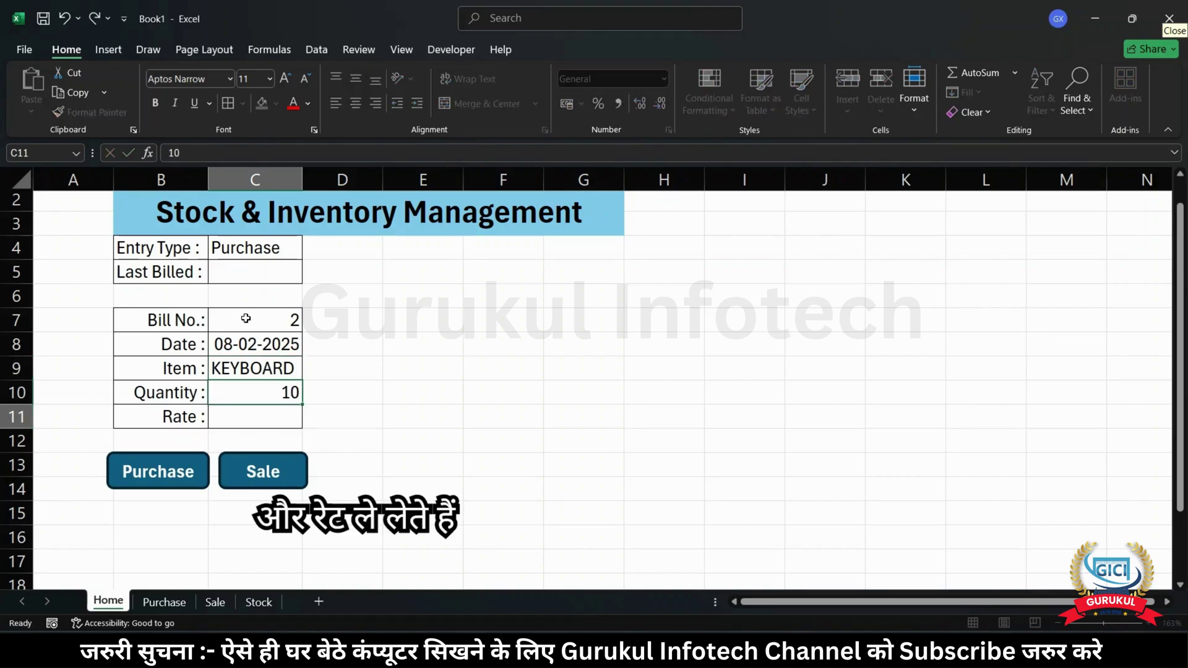
text(4)
key(BackSpace)
text(500)
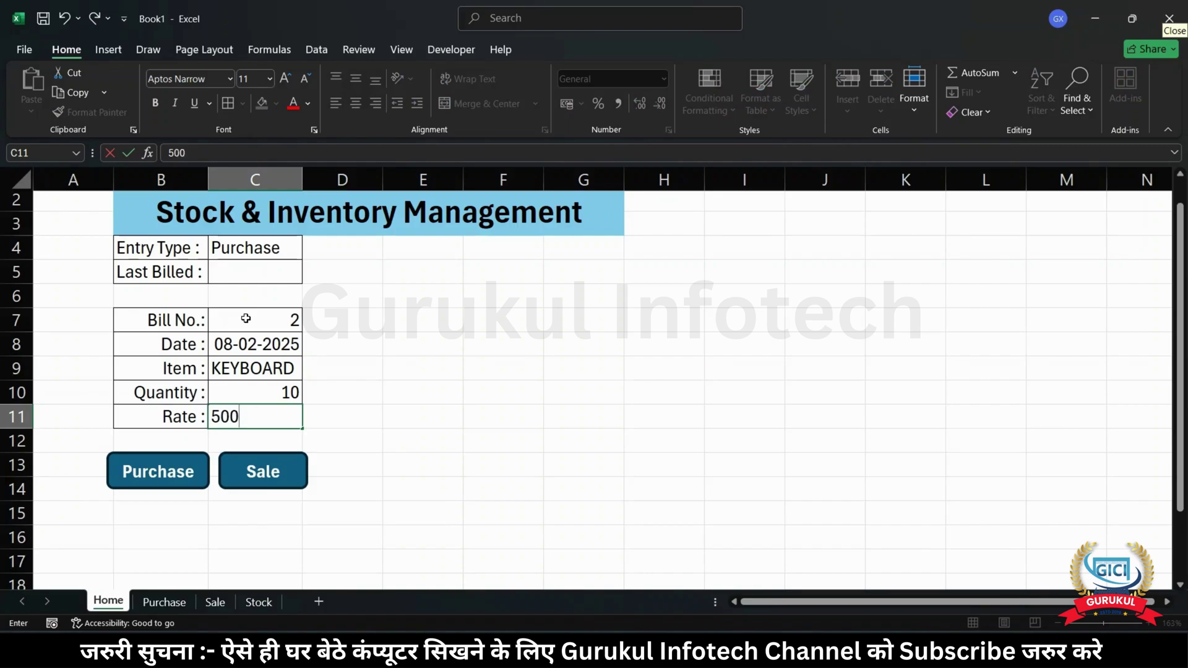
click(264, 420)
key(Return)
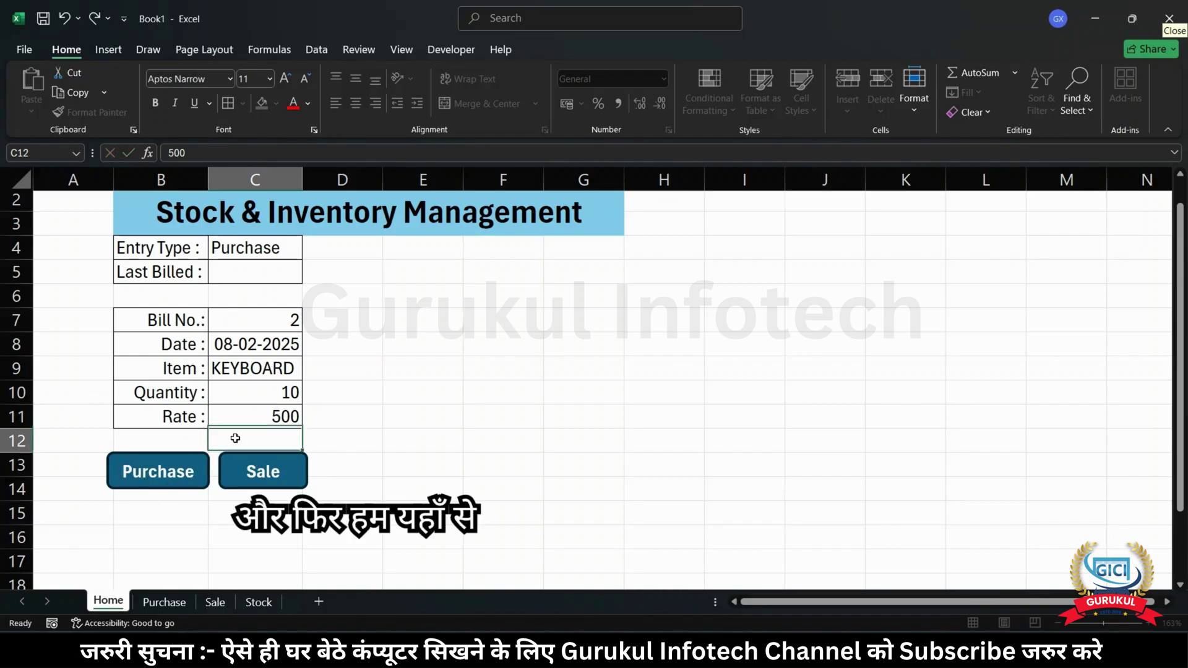
key(Up)
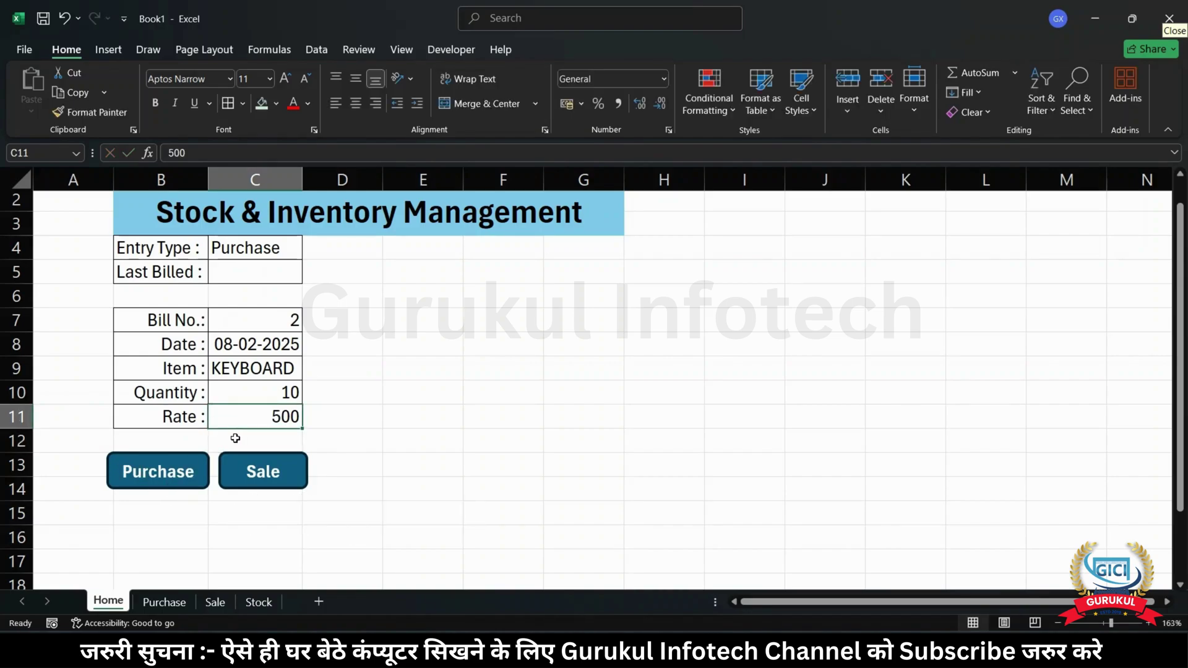
- Run the Purchase button's macro, check the recorded entry on the Purchase sheet and return to the Home sheet
click(176, 472)
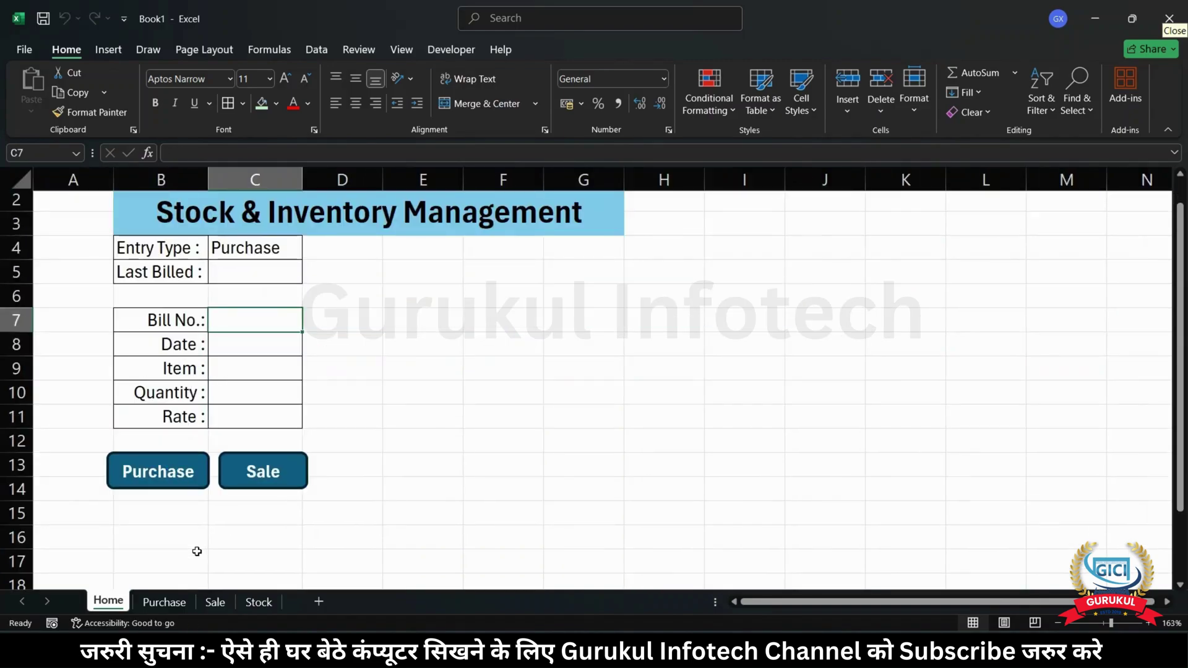
click(165, 603)
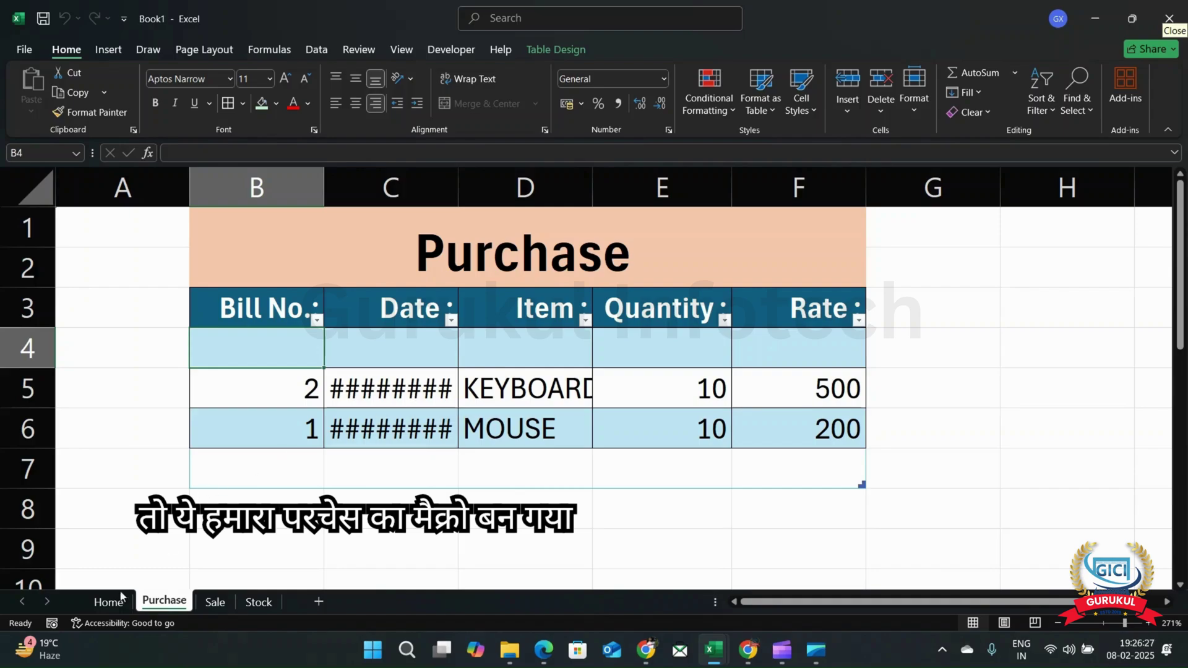
click(103, 604)
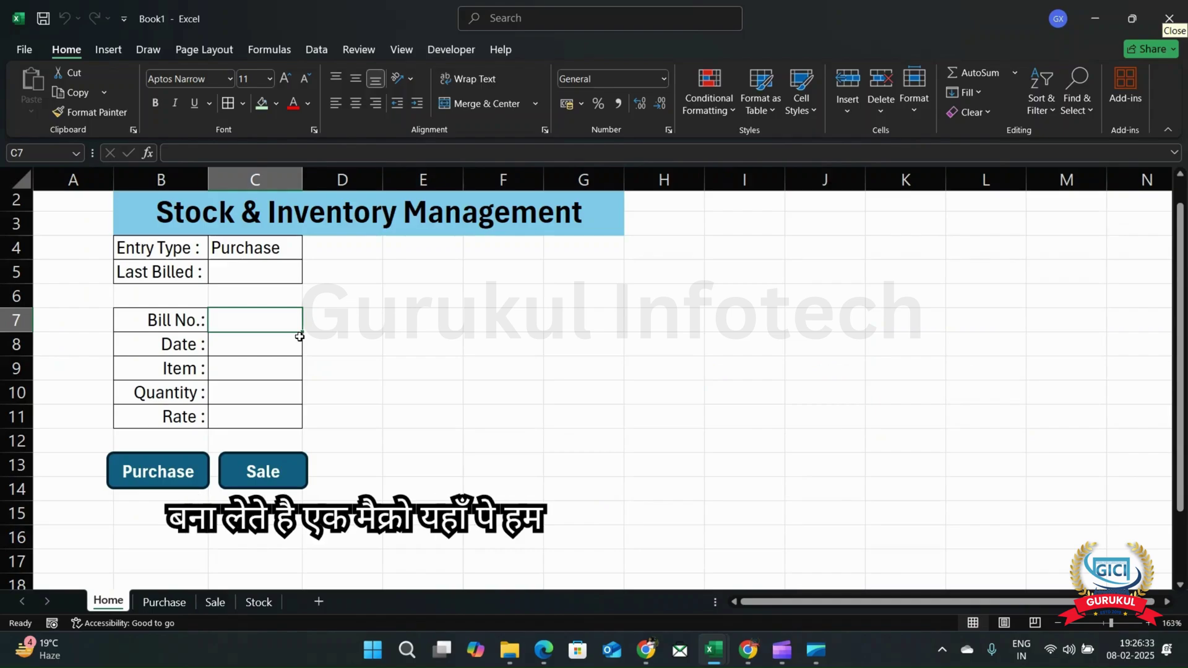
- Begin a new entry on the Home sheet with Bill No. 1 in C7 and Date 08-02-2025 in C8
text(1)
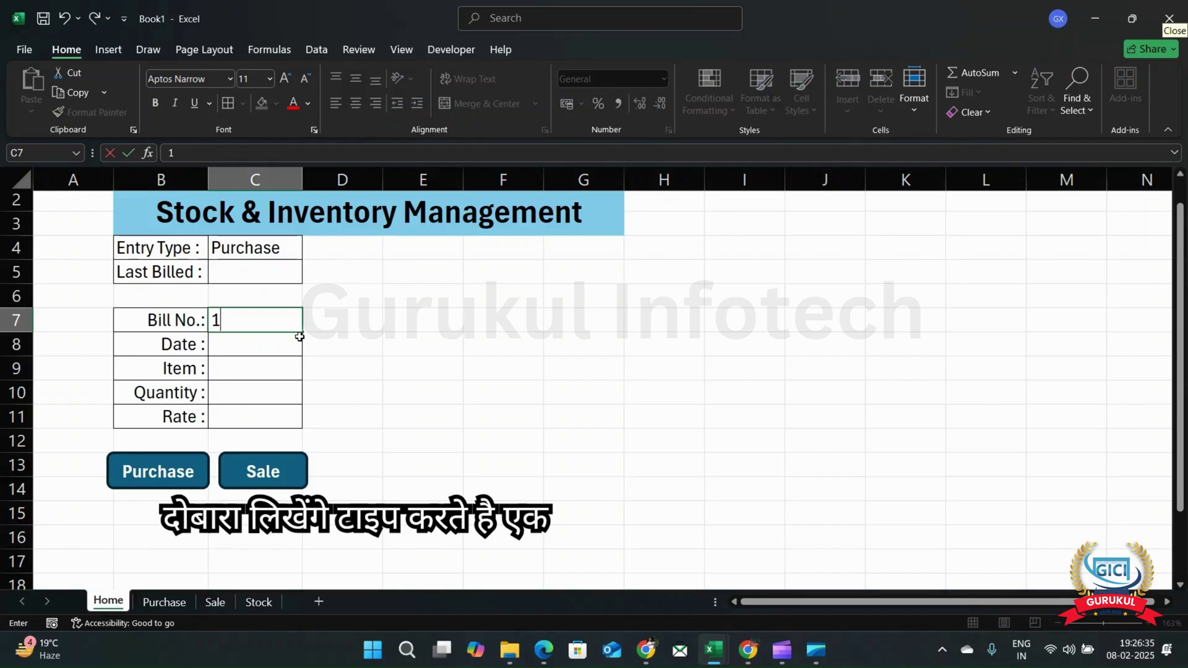
key(Return)
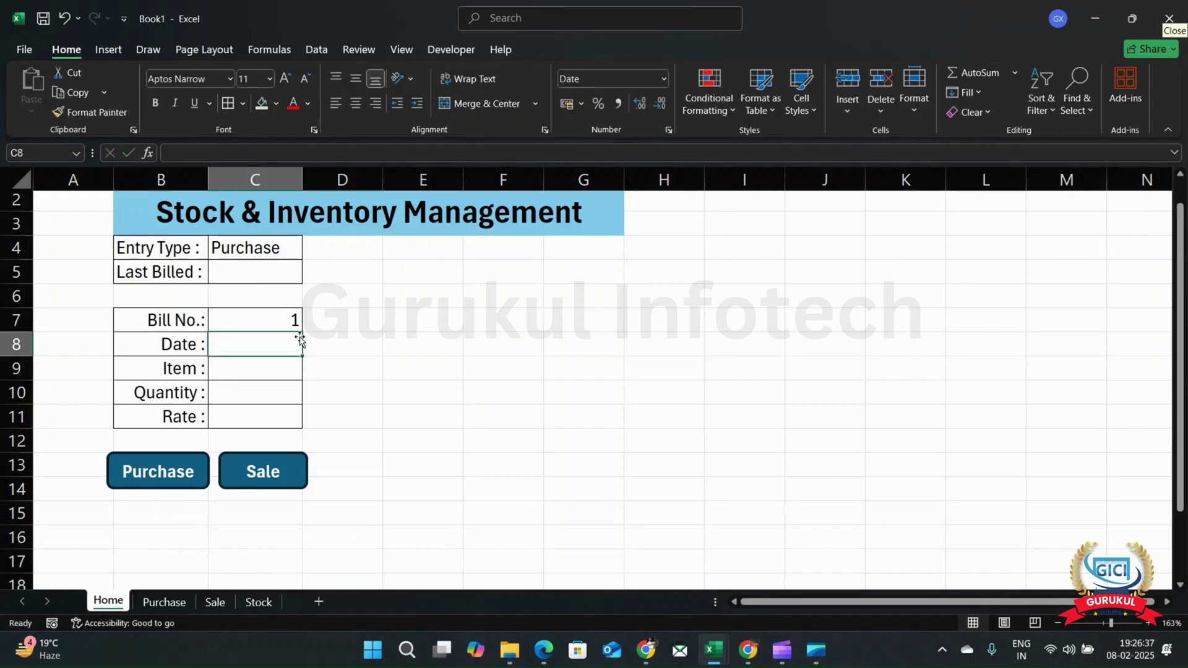
text(08)
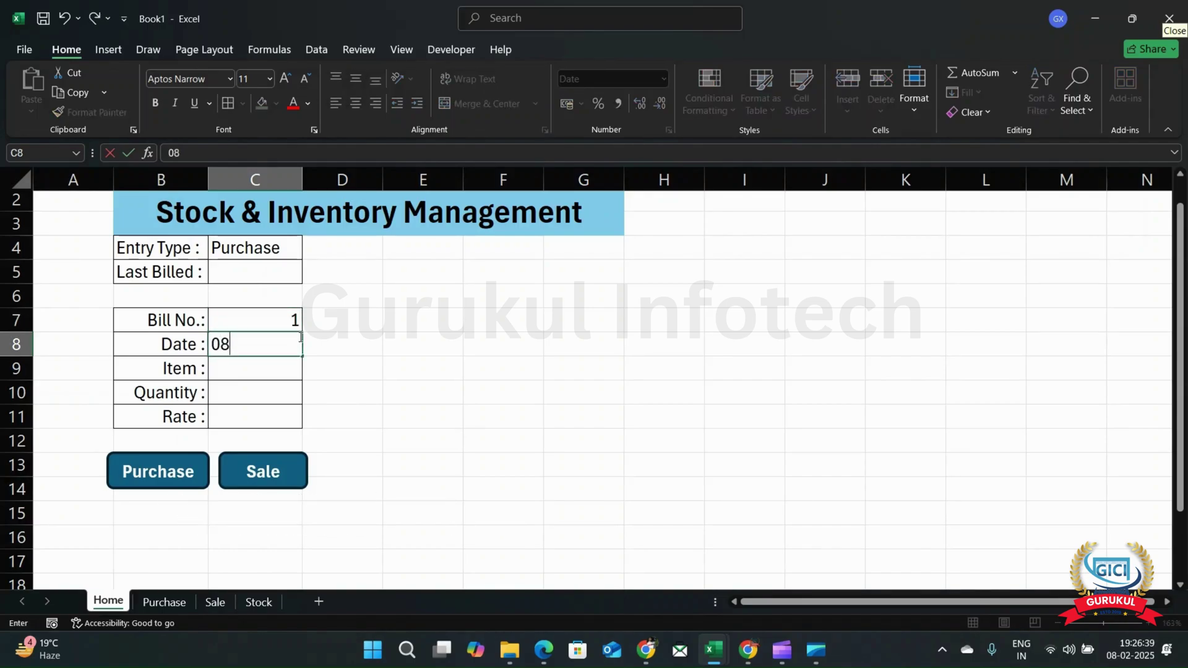
text(-02-)
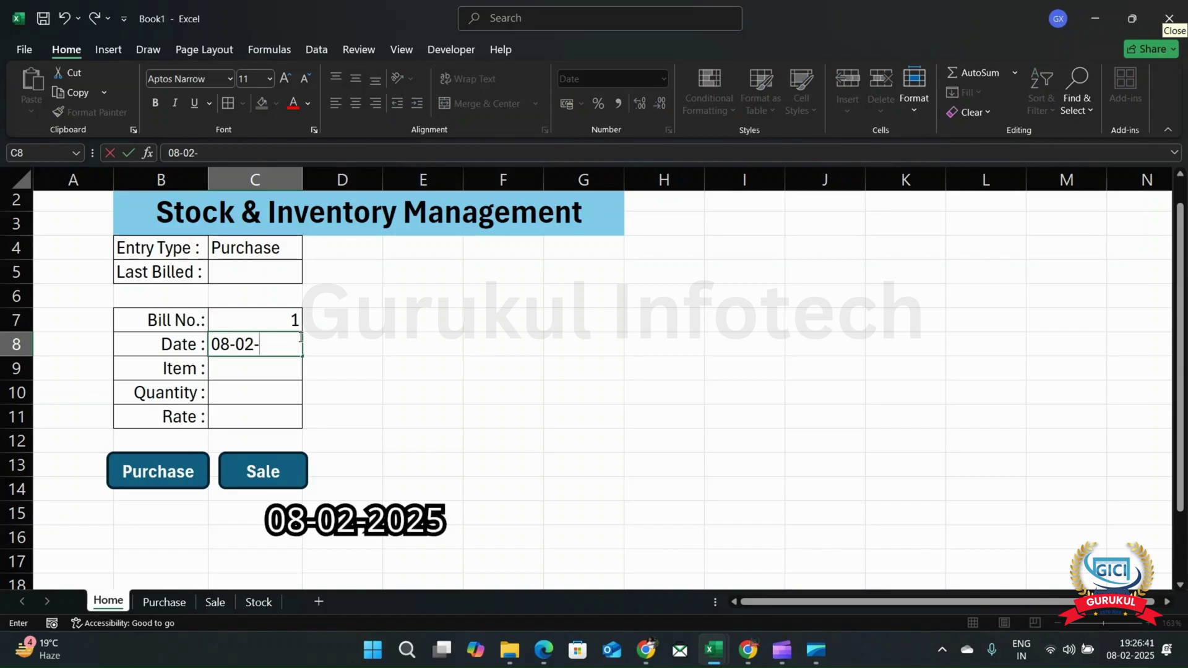
text(2025)
key(Return)
- Complete the entry with Item MOUSE, Quantity 5 and Rate 250 in C9:C11, and return to the Bill No. cell C7
text(MOUSE)
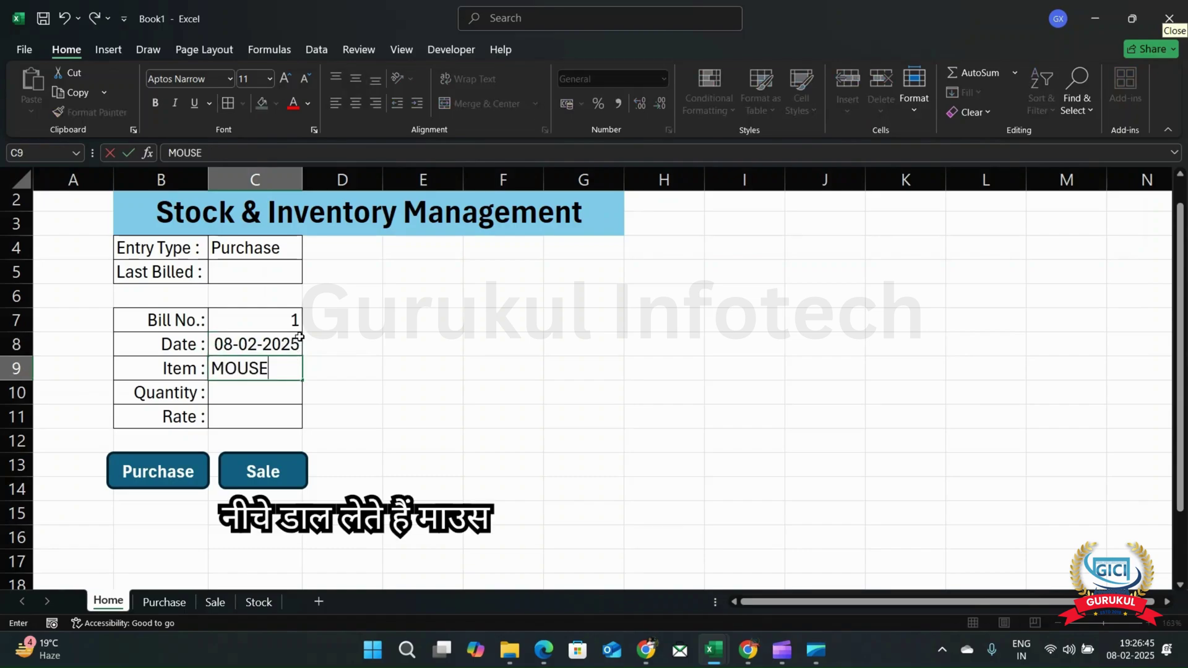
key(Return)
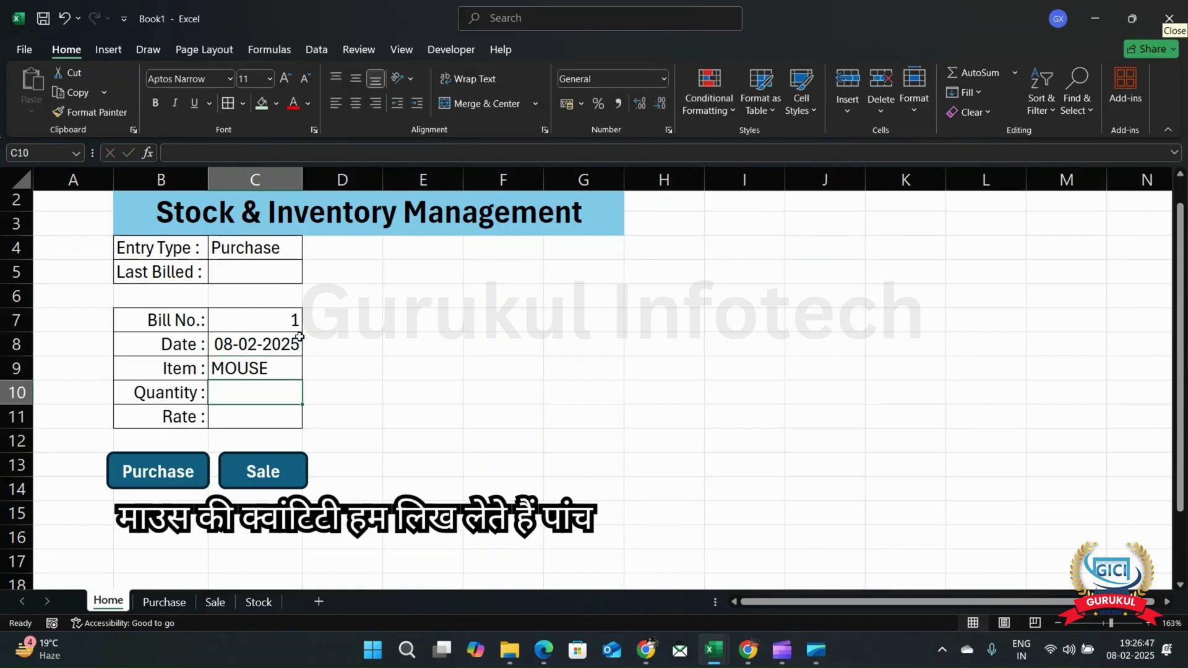
text(5)
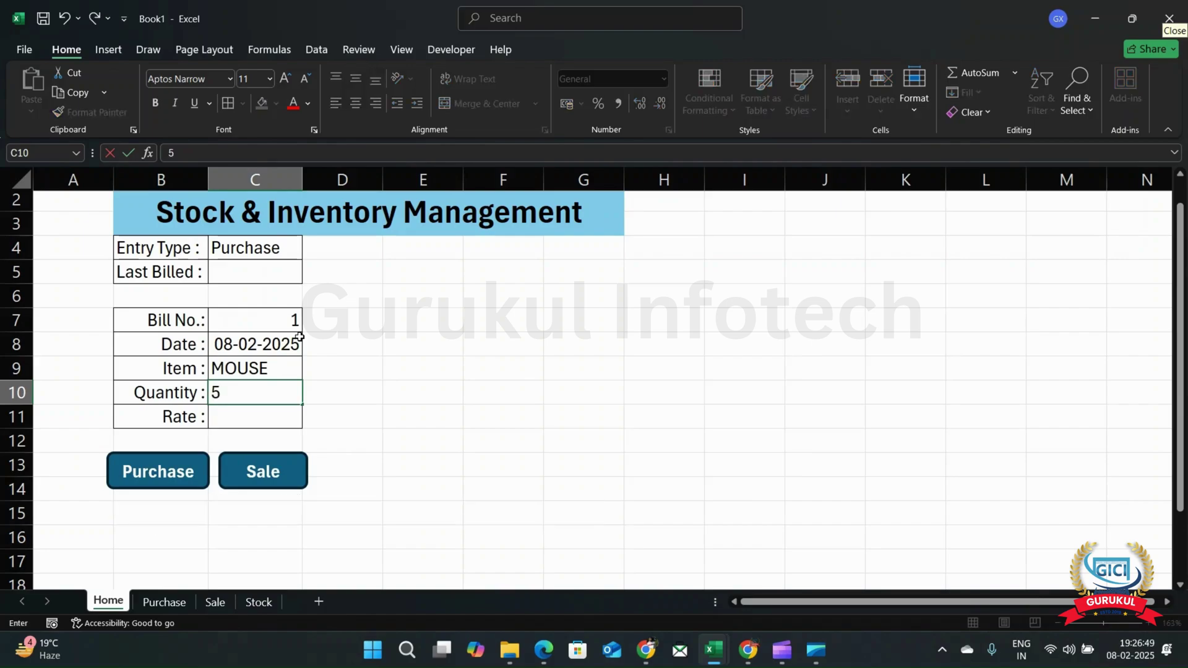
key(Return)
text(250)
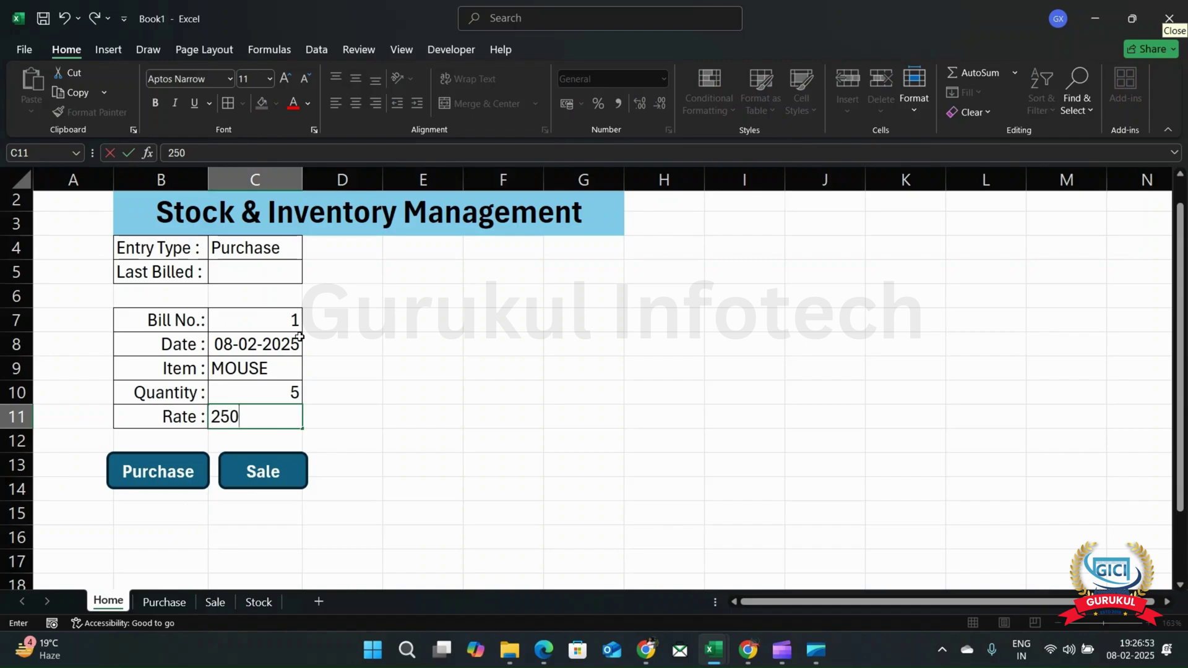
key(Up)
key(Up)
key(Up)
key(Up)
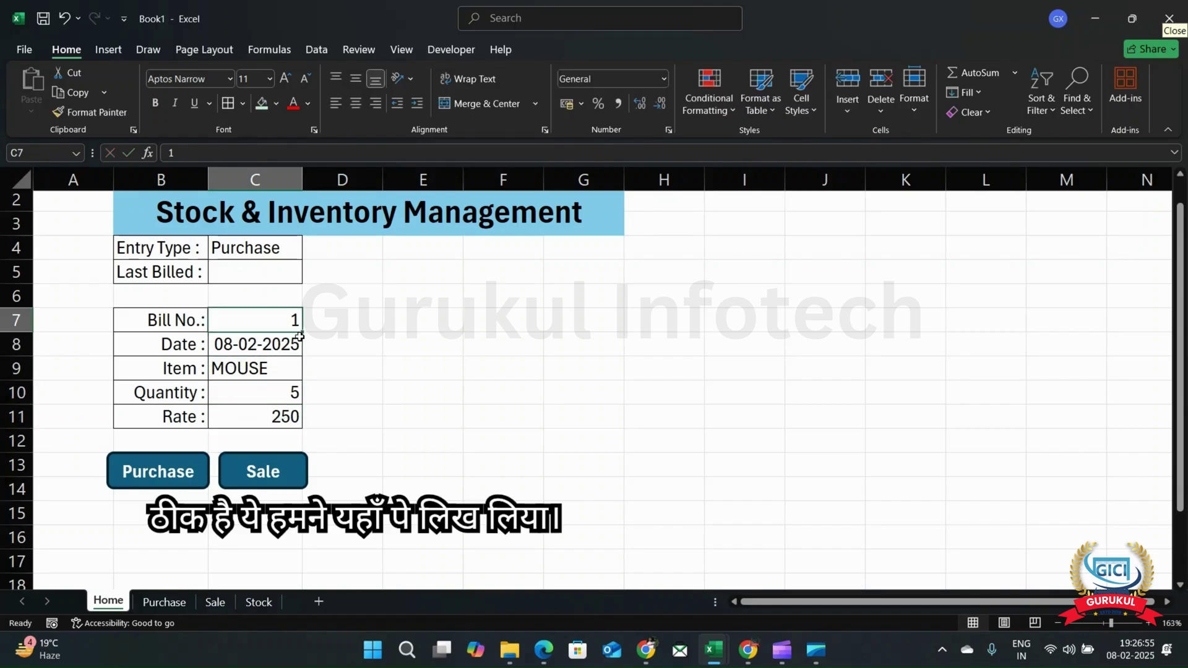
- Start recording a new macro named SALE, stored in this workbook
click(400, 56)
click(835, 109)
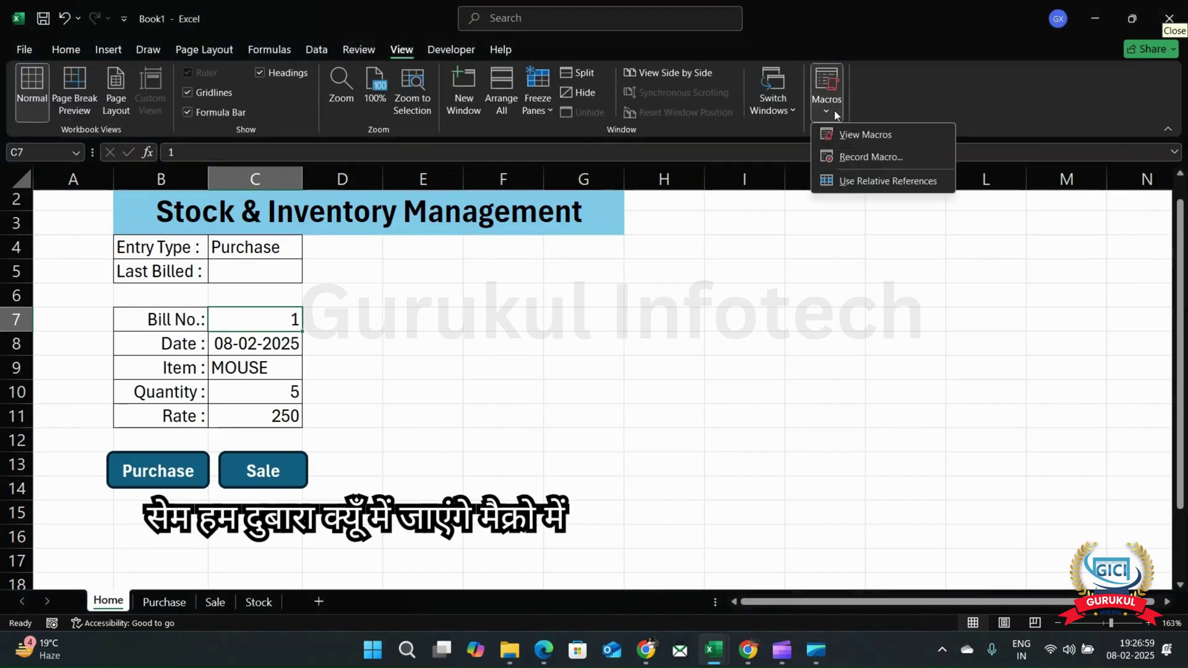
click(878, 155)
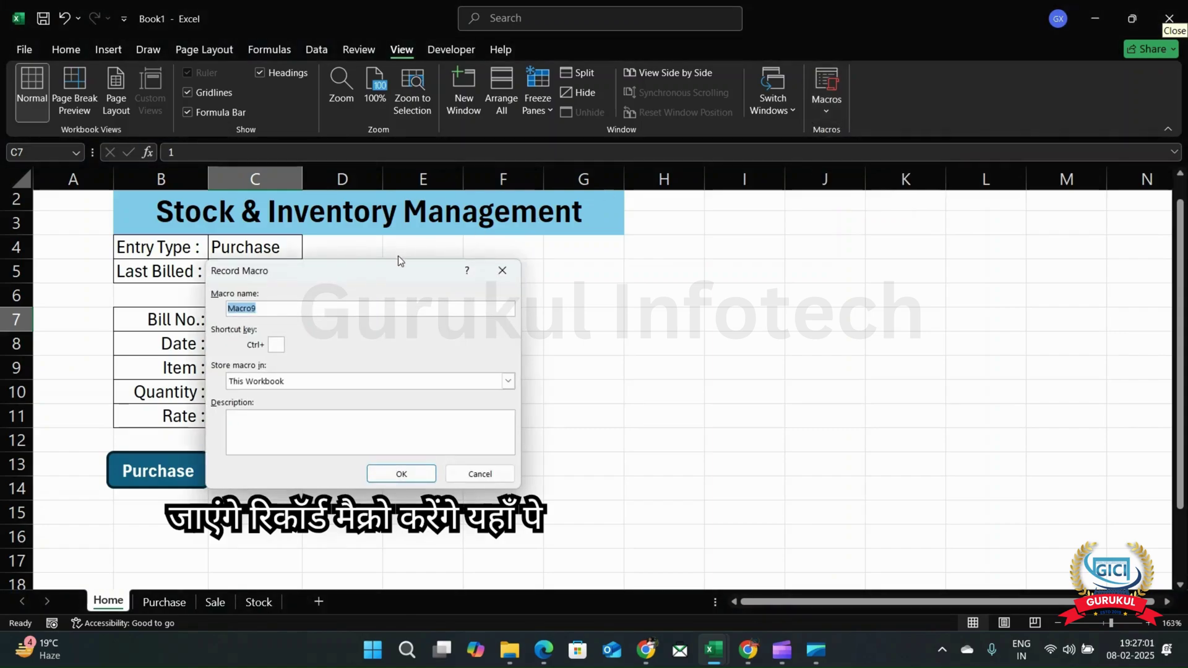
text(SALE)
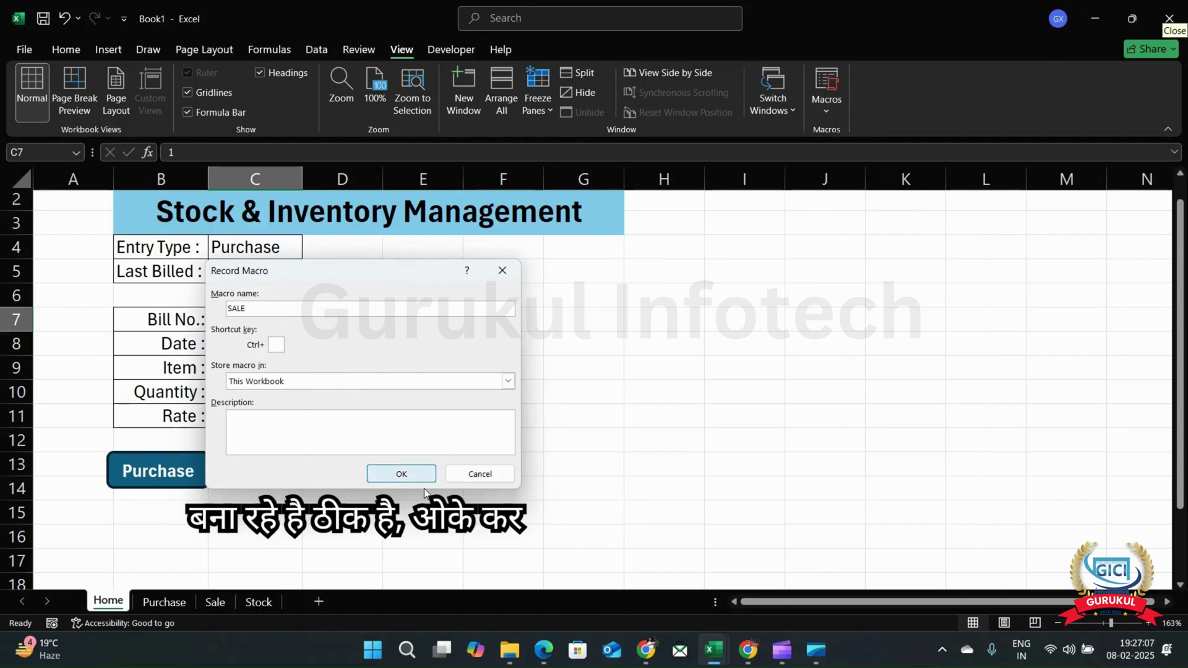
click(412, 474)
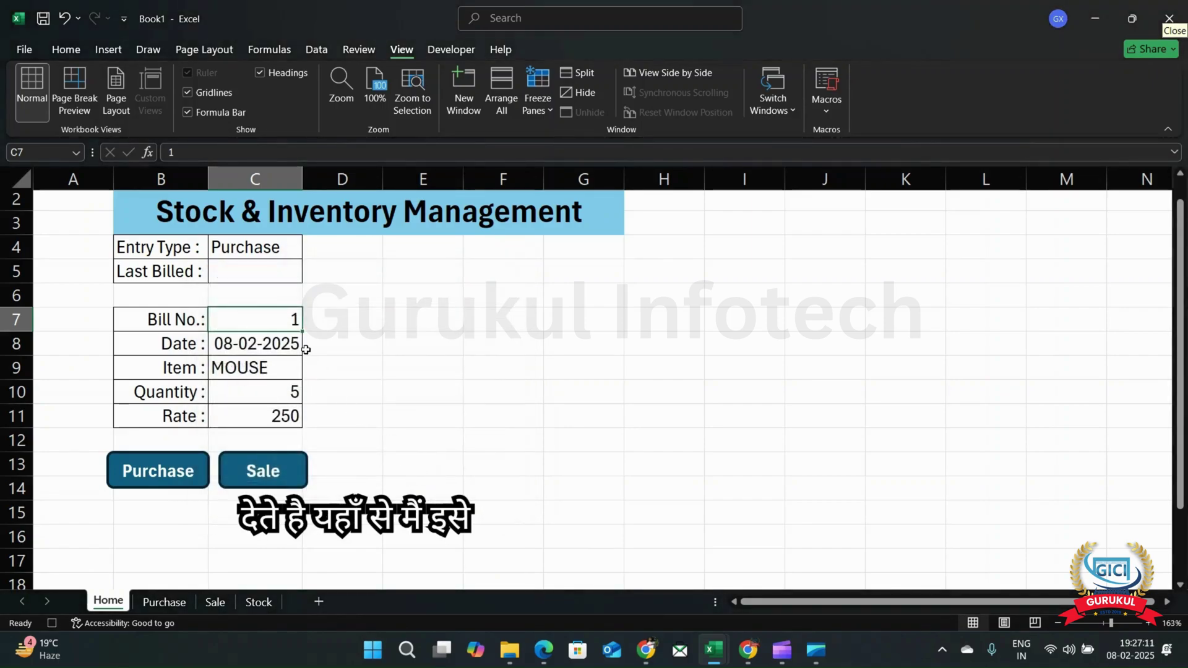
- Copy the Home entry values in C7:C11 and paste them transposed into the Sale sheet's table starting at B4
key(shift+Down)
key(shift+Down)
key(shift+Down)
key(shift+Down)
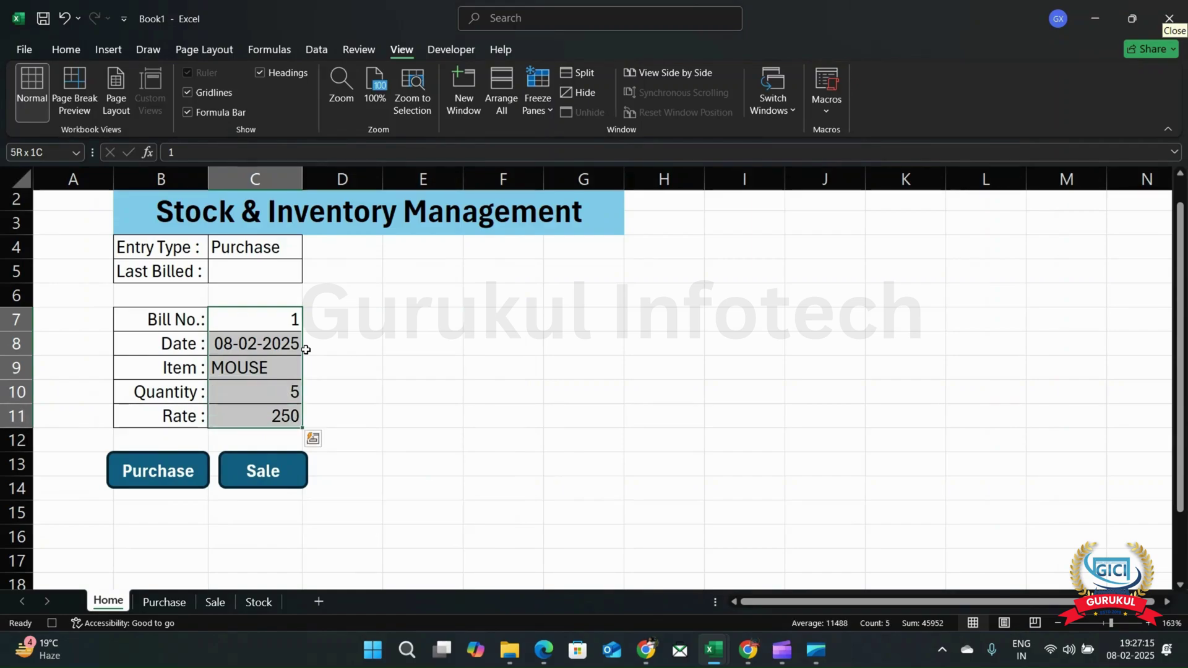
key(ctrl+c)
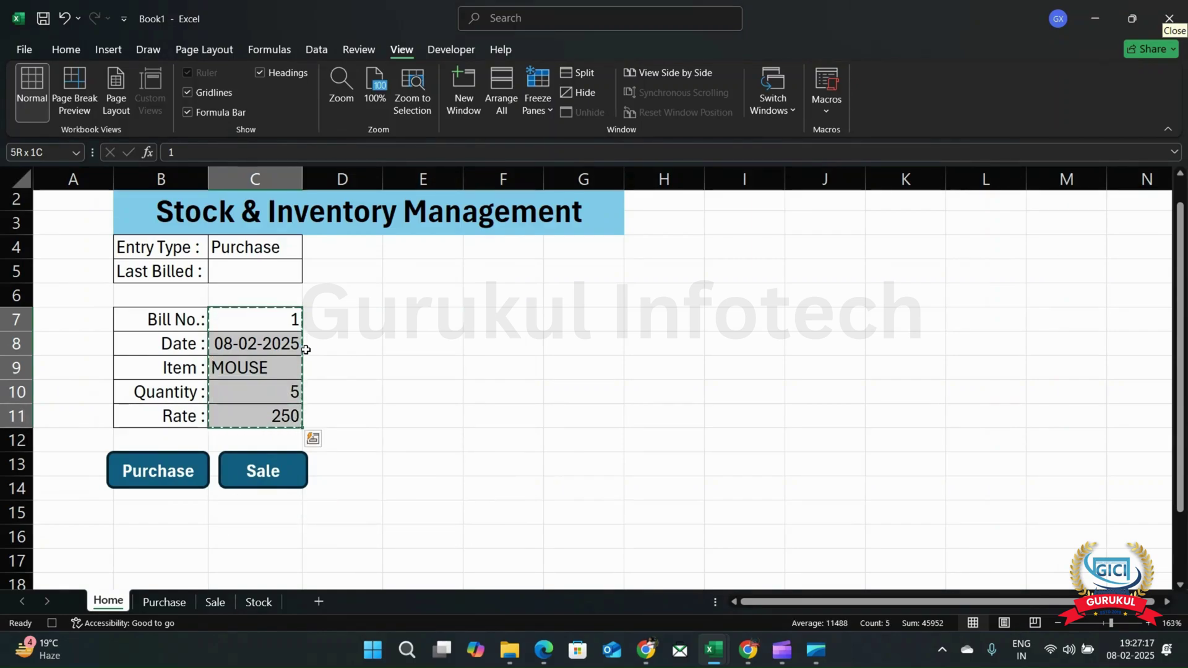
click(222, 595)
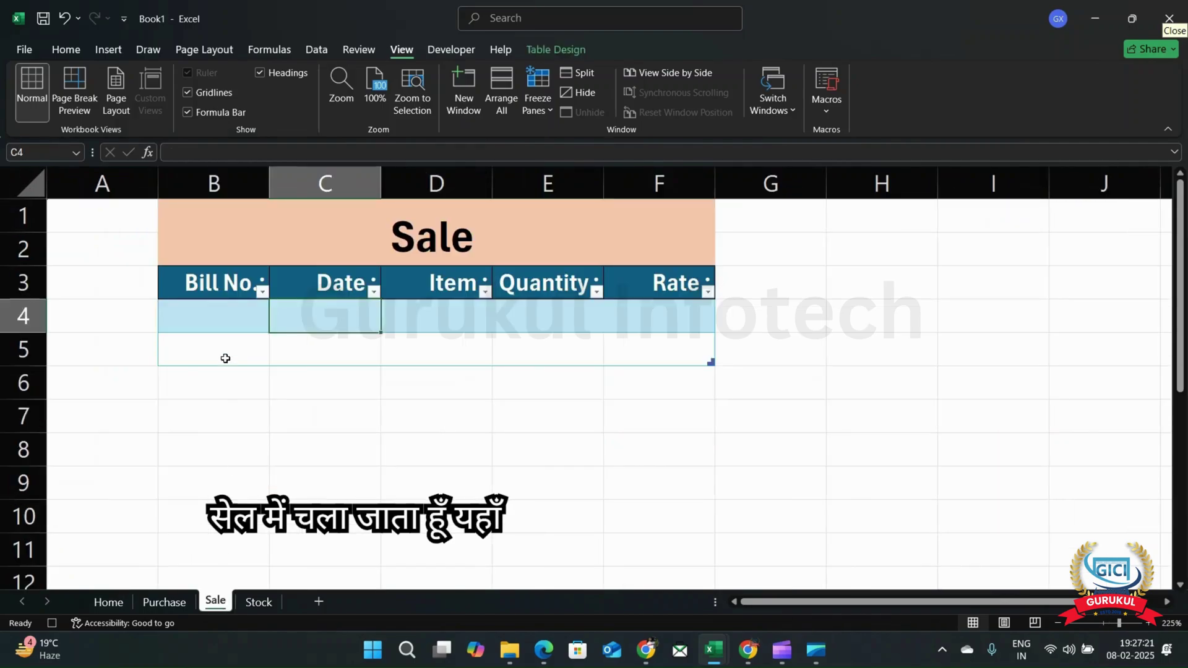
click(216, 320)
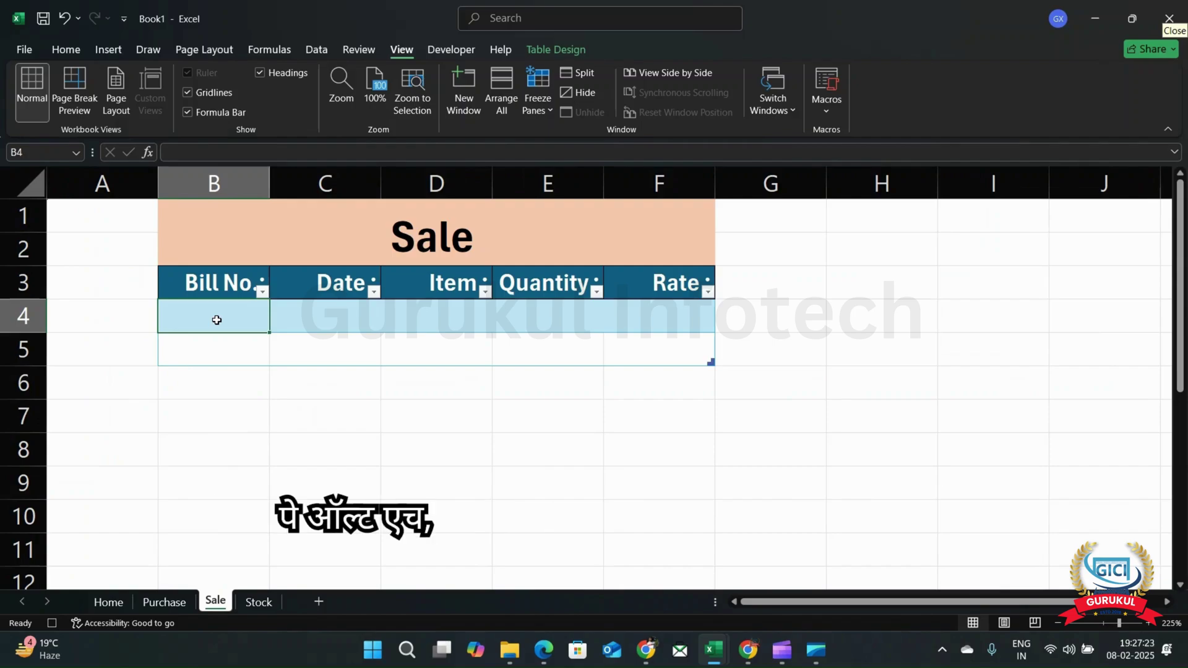
key(alt)
key(h)
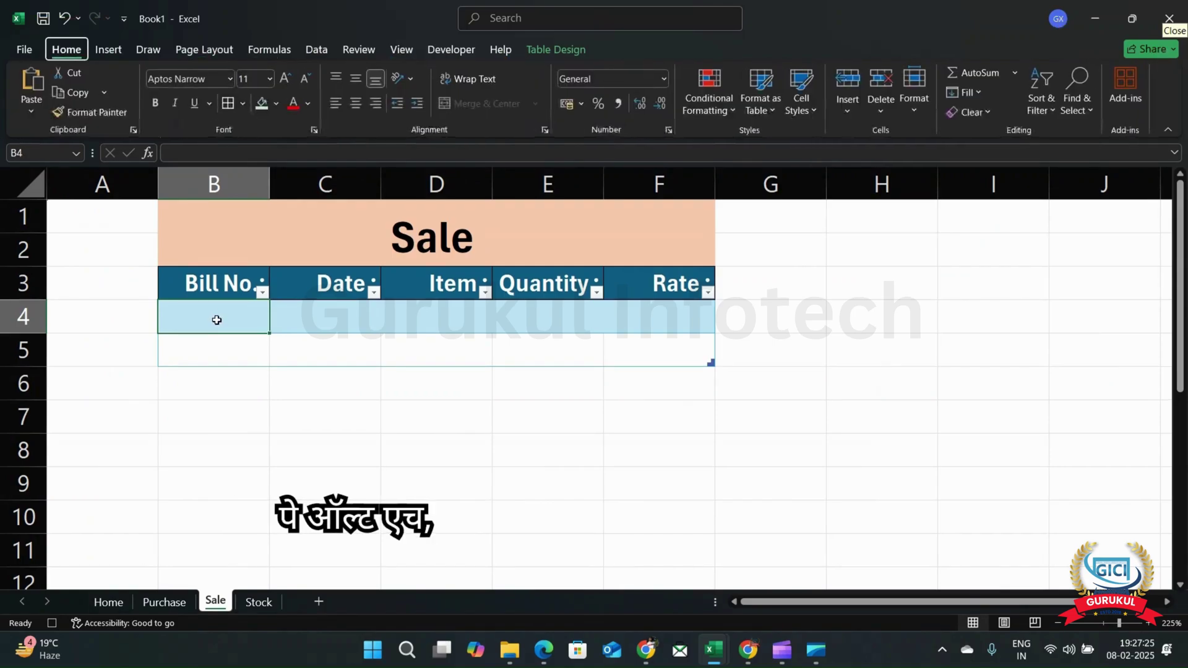
key(v)
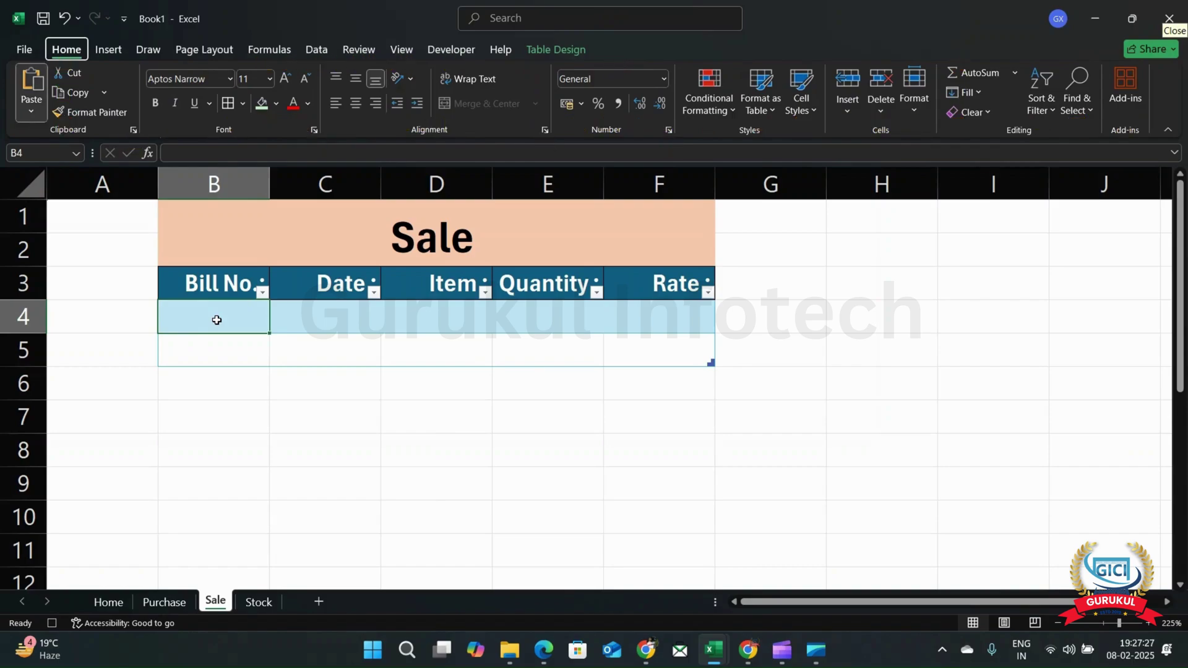
key(p)
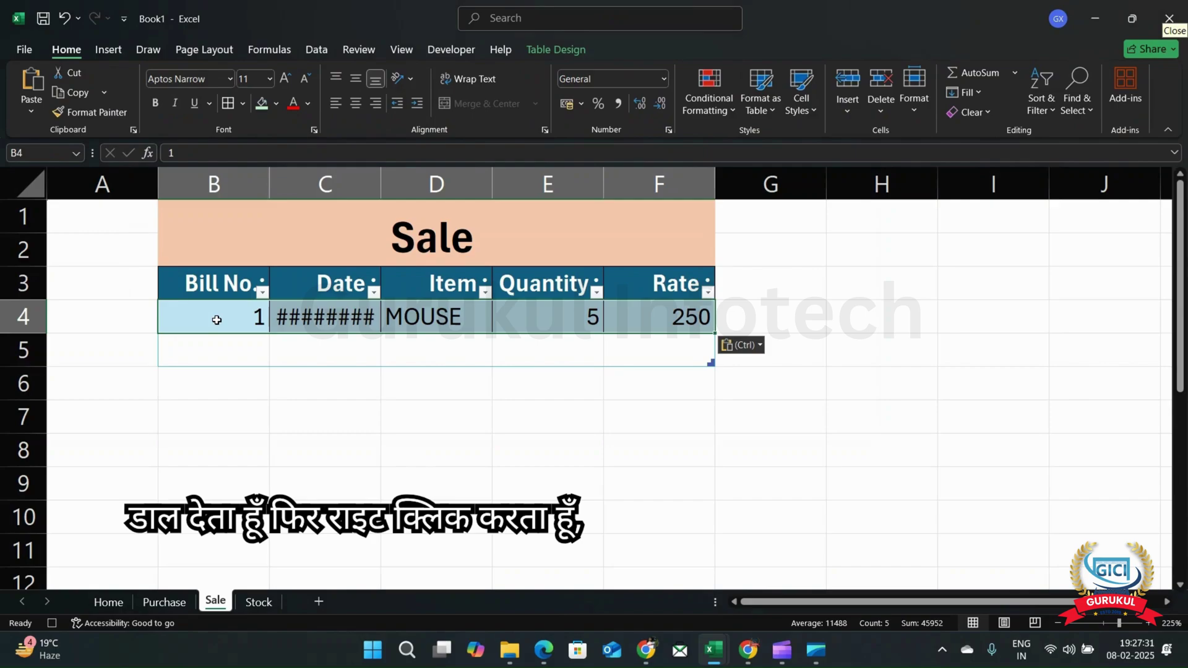
- Insert a table row above the pasted entry in the Sale table and select the blank cell B4
right_click(217, 319)
mouse_move(295, 323)
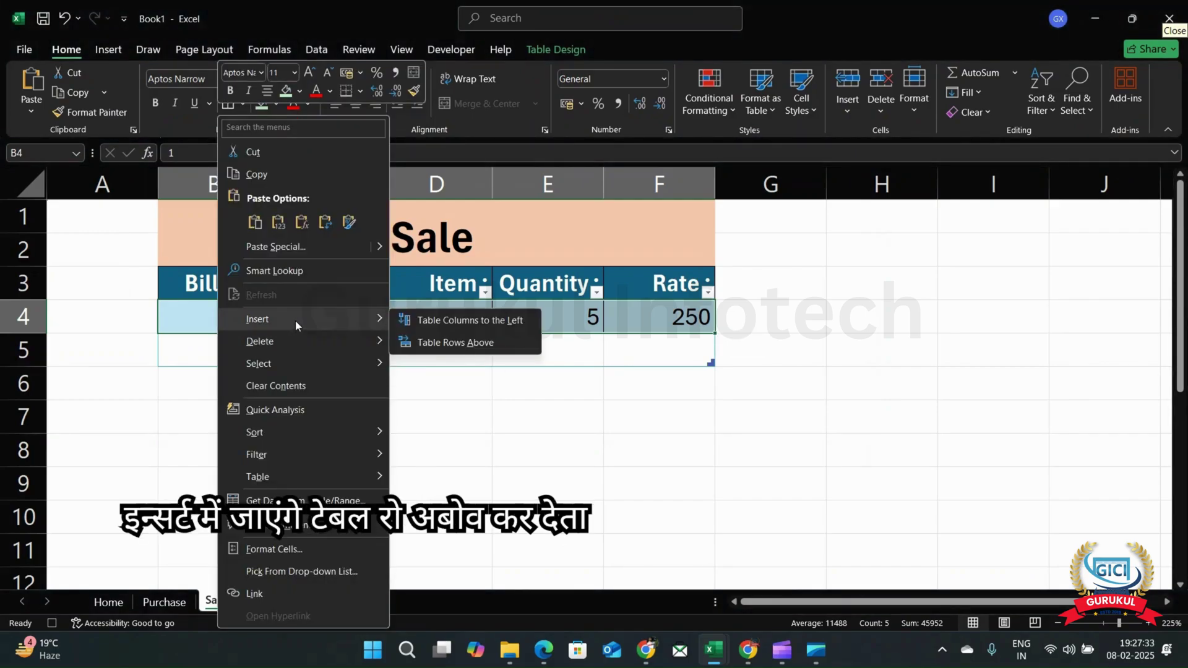
click(452, 343)
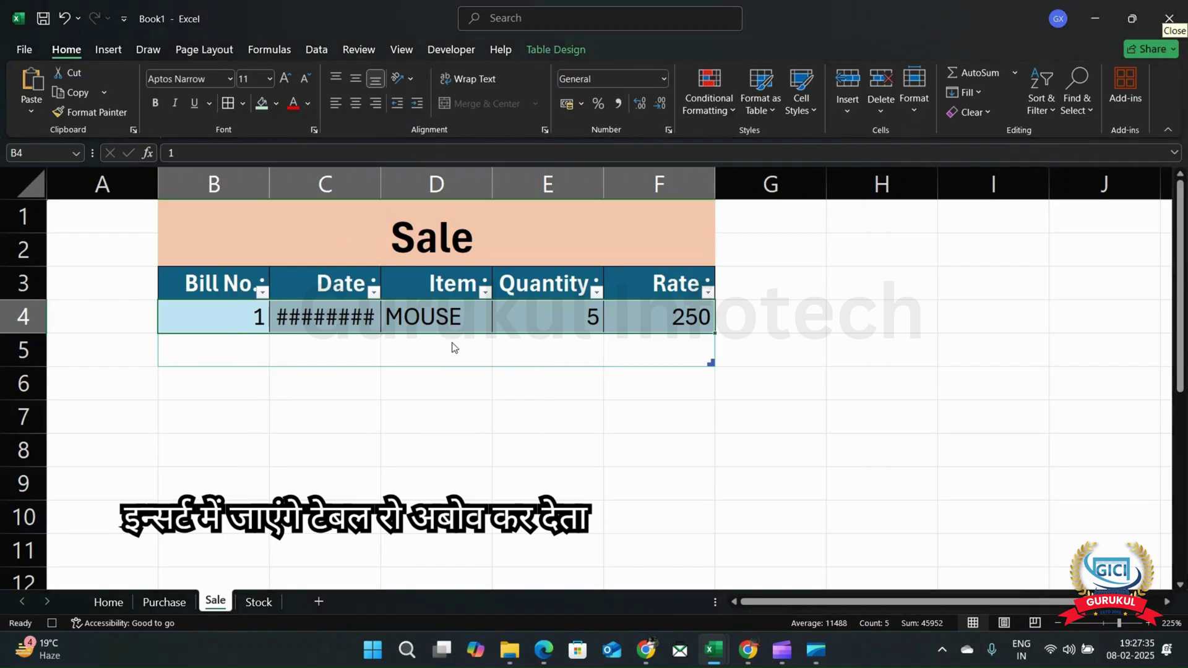
click(224, 326)
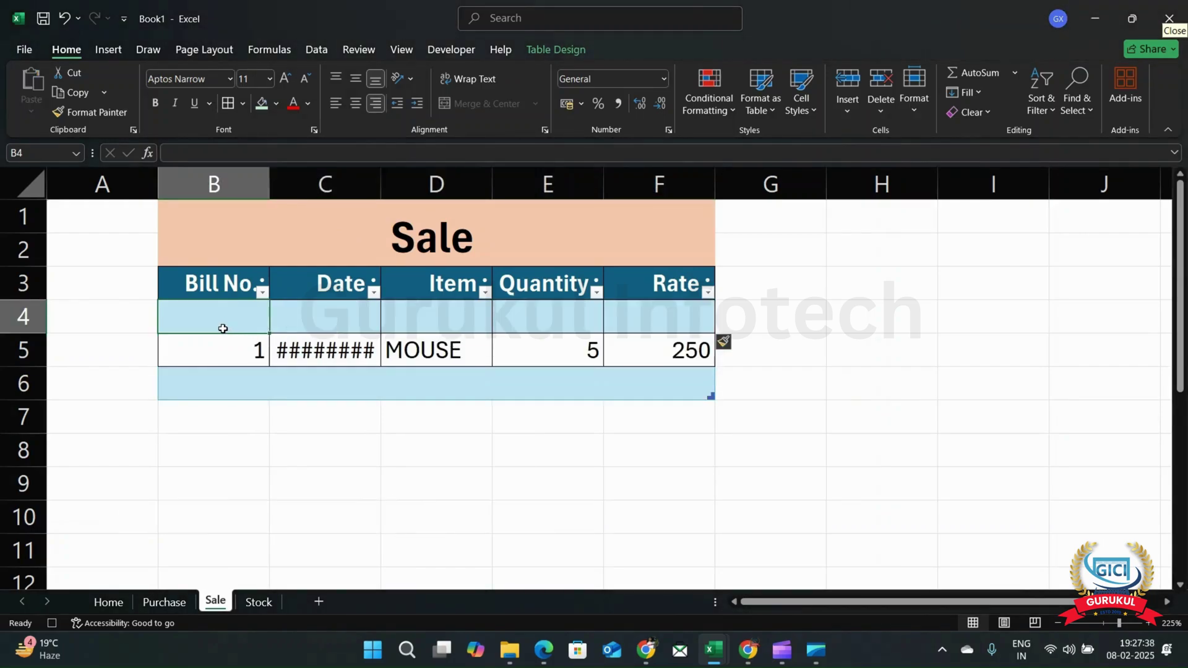
- Clear the entry values in C7:C11 on the Home sheet and stop recording the macro
click(108, 601)
key(Delete)
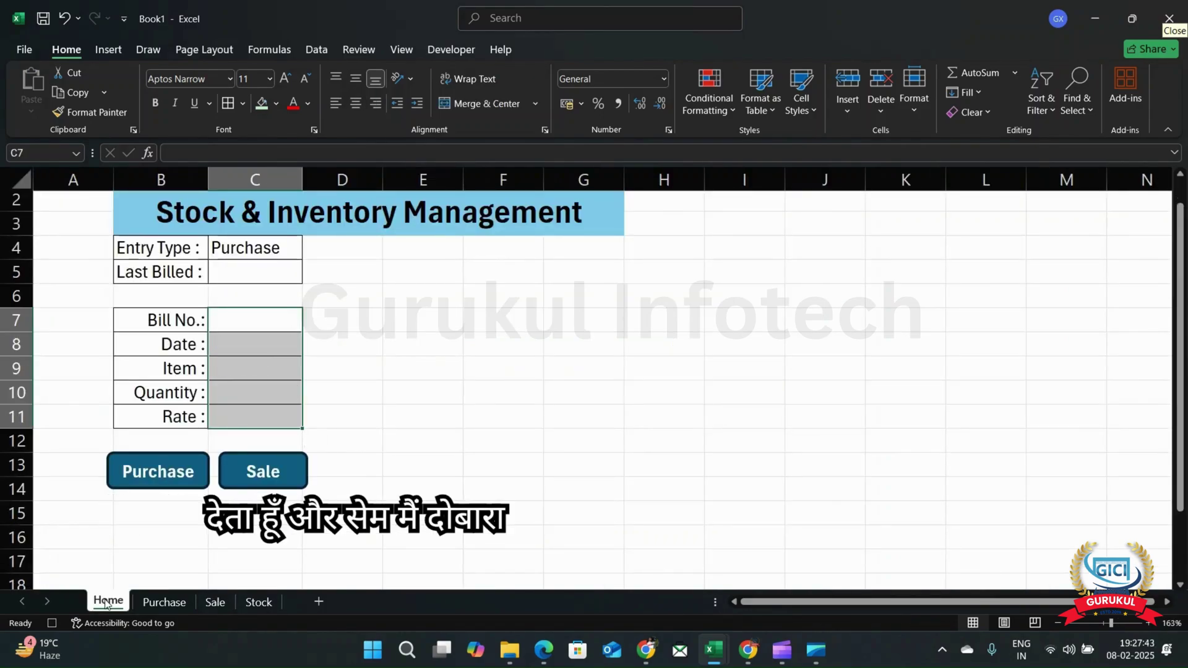
click(52, 622)
click(52, 624)
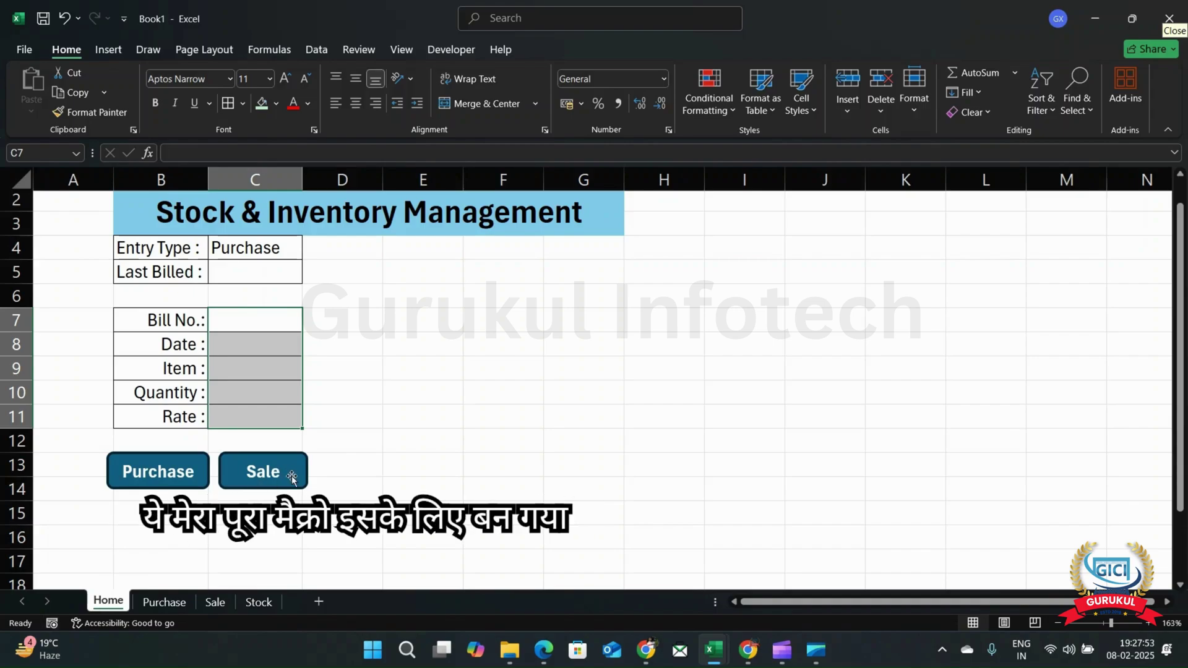
- Assign the SALE macro to the Sale button on the Home sheet
click(252, 320)
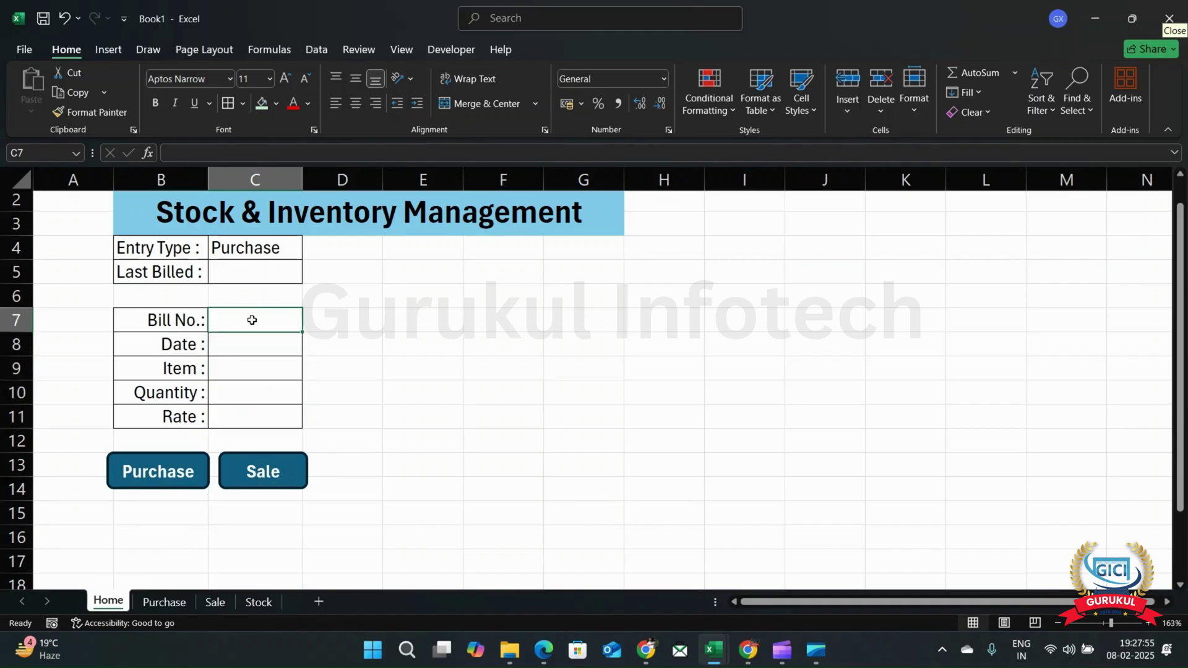
ctrl+click(280, 476)
right_click(281, 477)
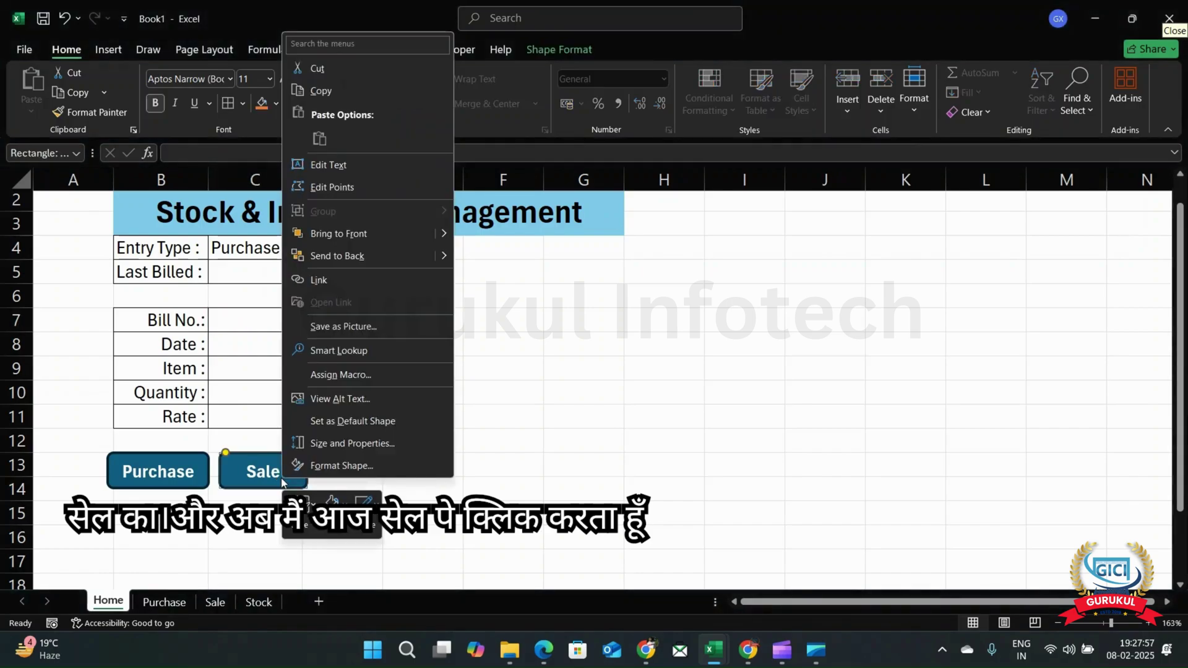
click(354, 369)
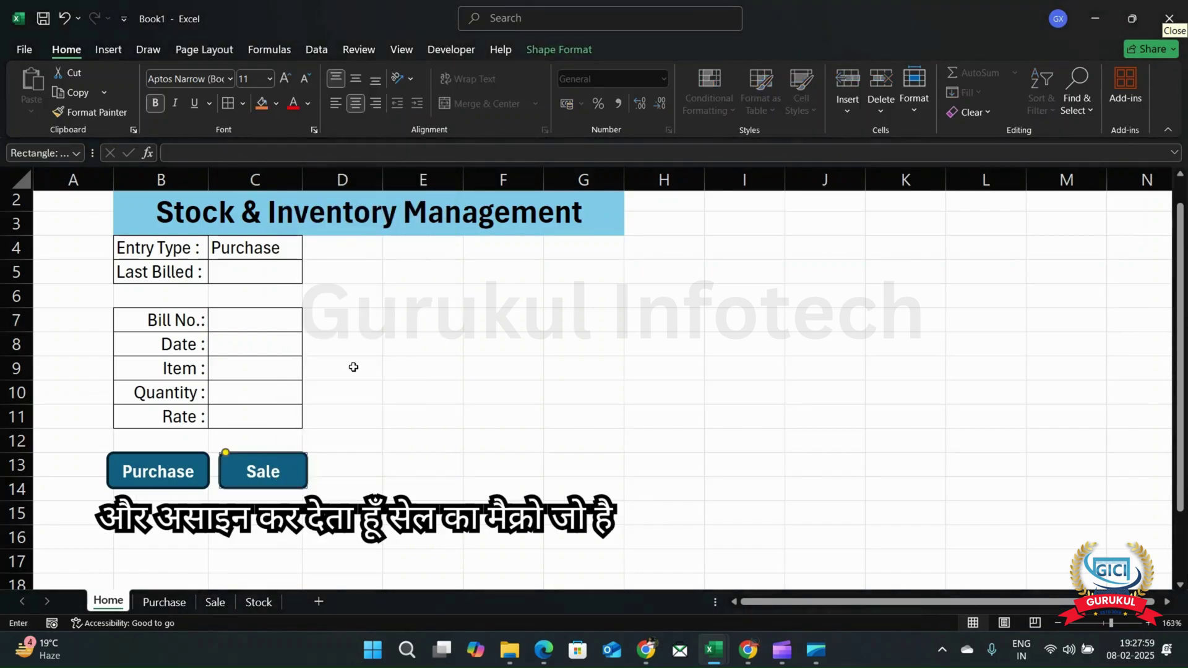
click(204, 287)
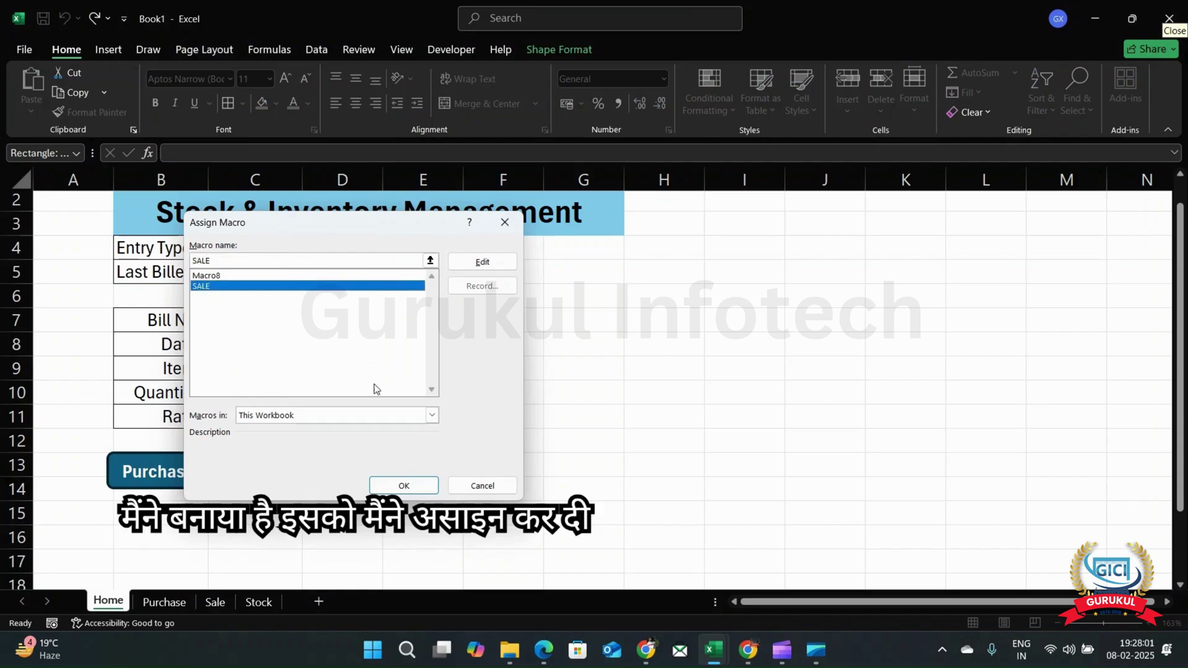
click(406, 486)
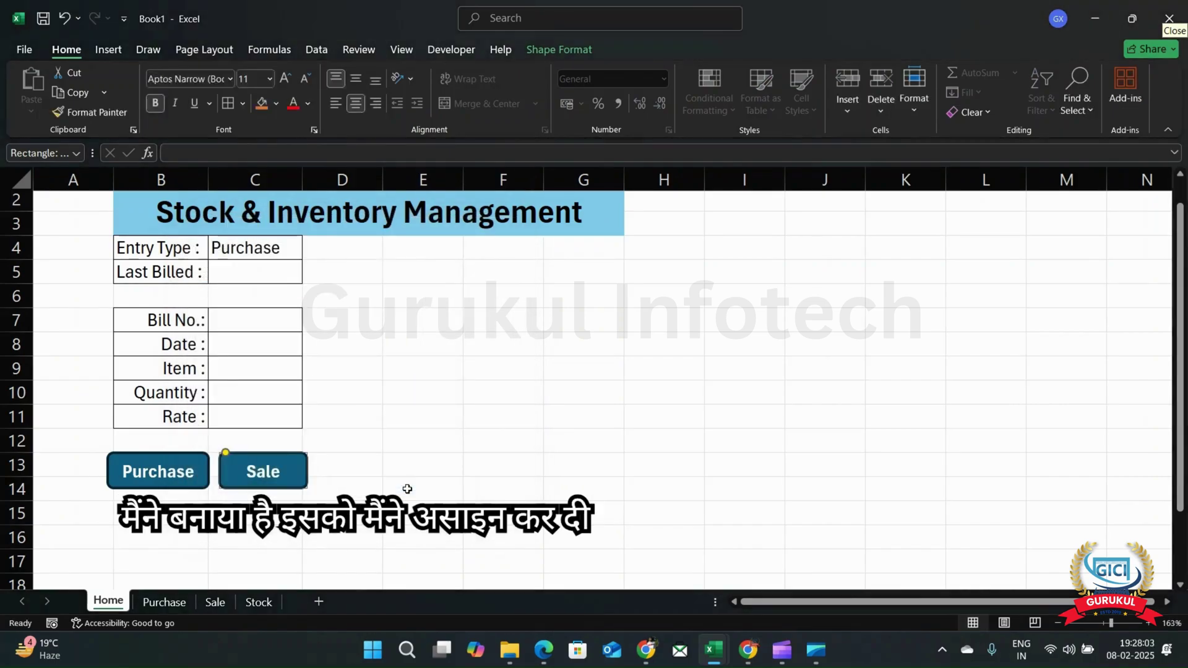
- Begin a new sale entry on the Home sheet with Bill No. 2 in C7 and Date 08-02-2025 in C8
click(244, 321)
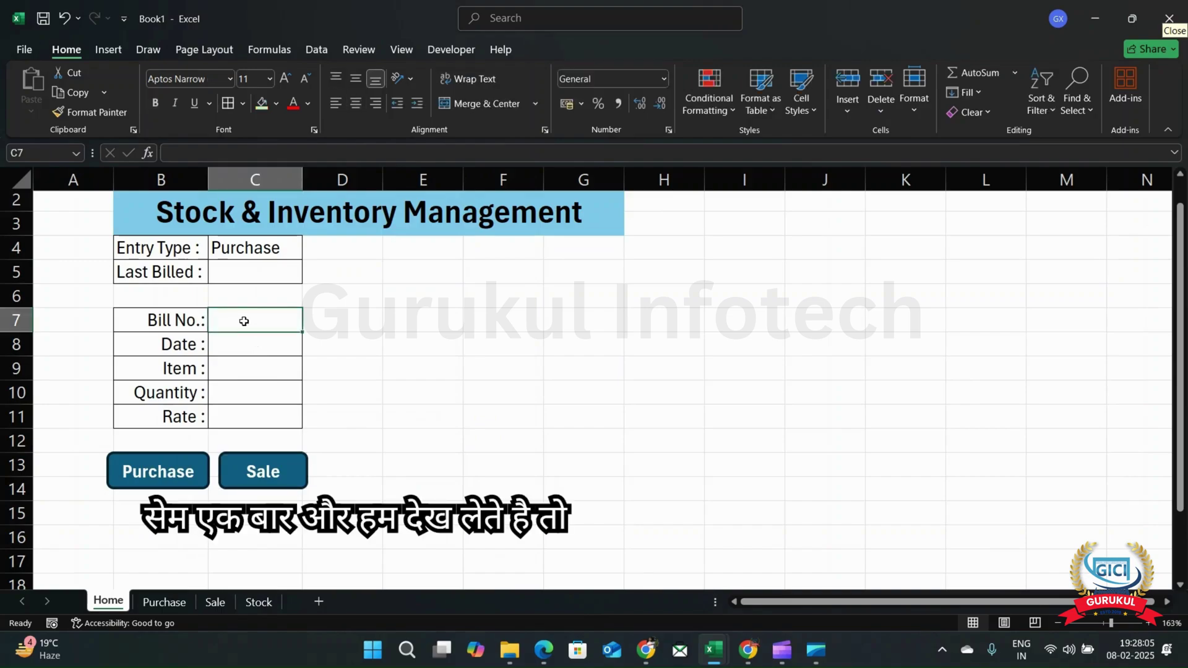
text(2)
key(Return)
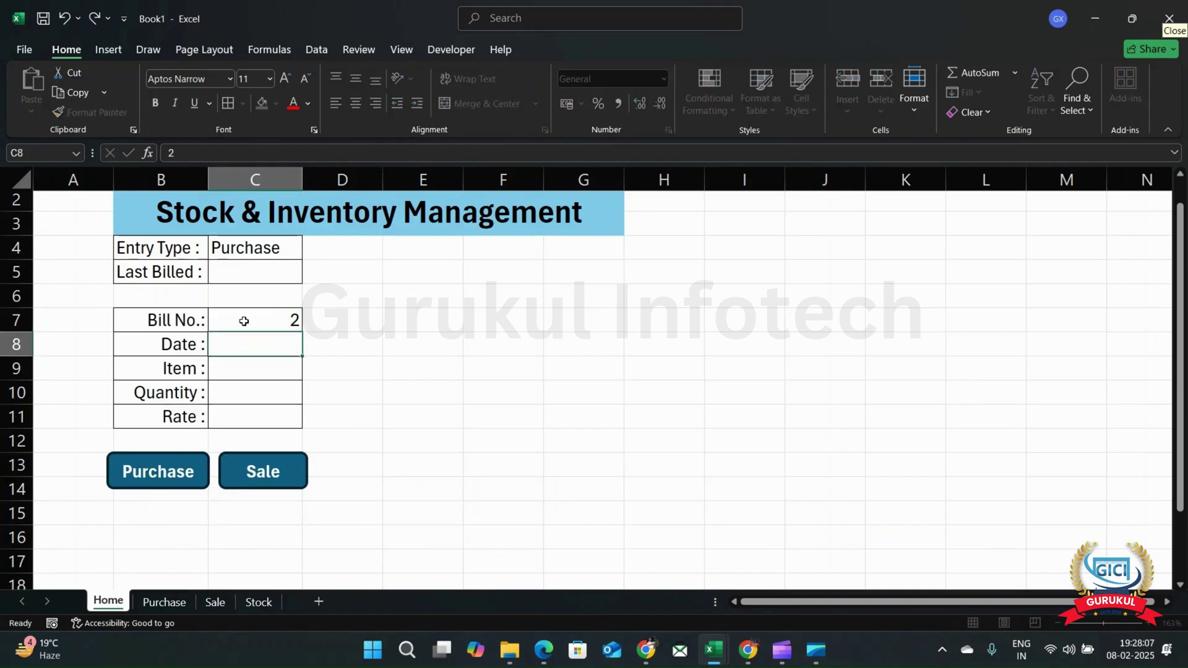
text(08)
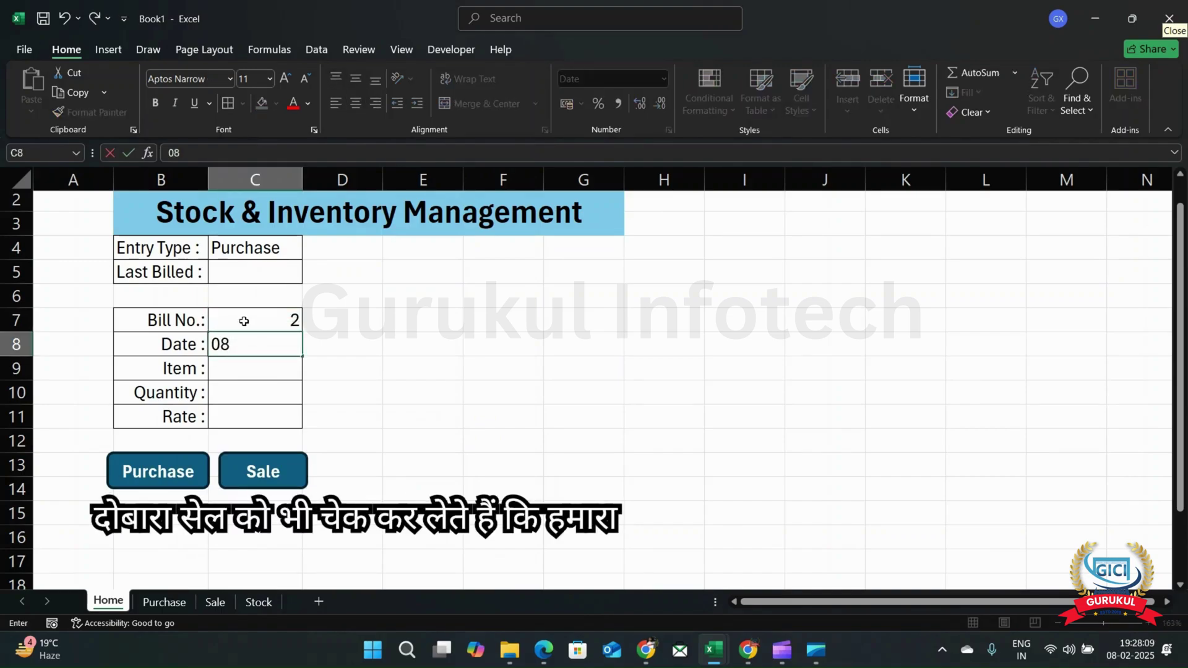
text(-02-3)
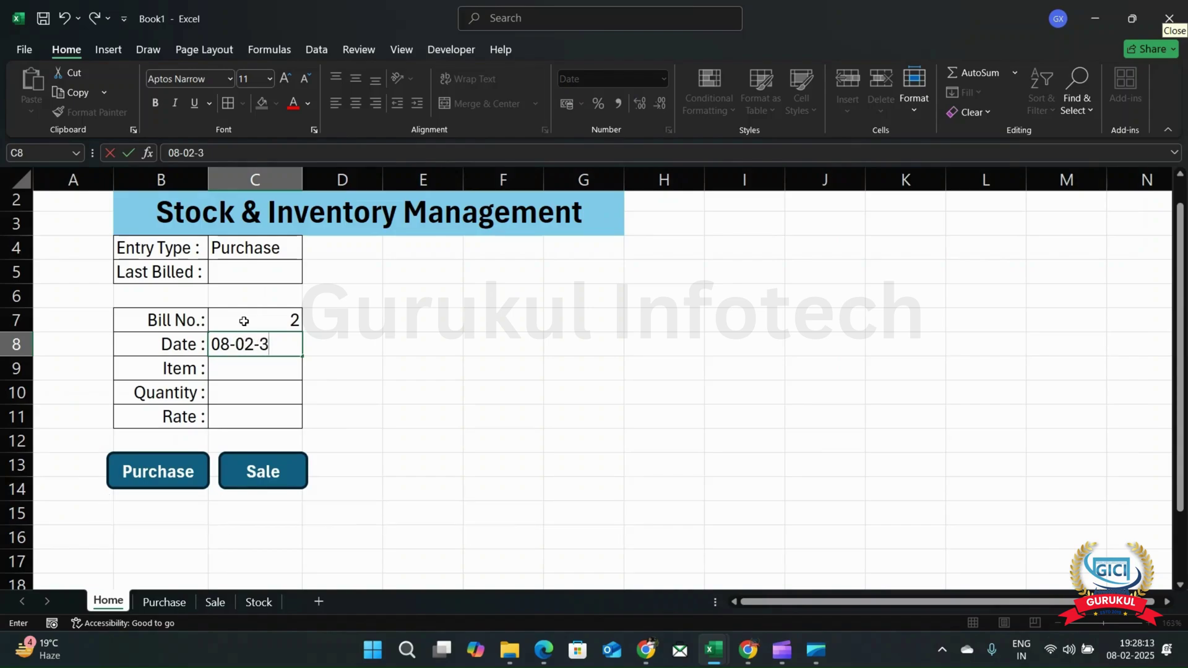
key(BackSpace)
text(20)
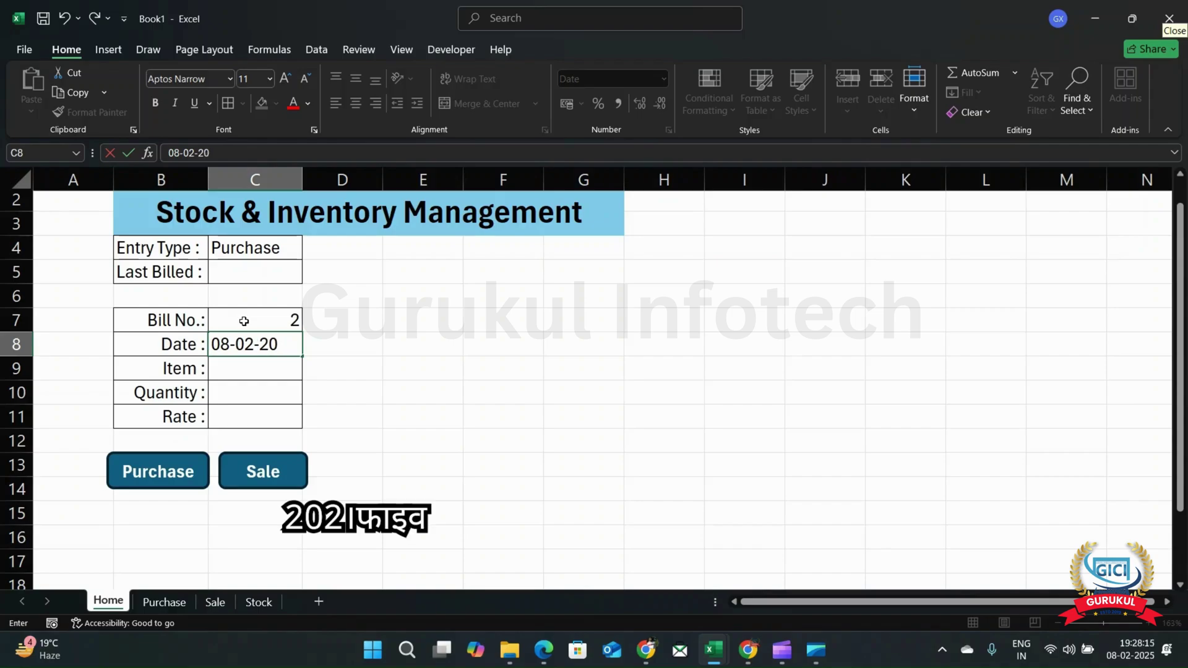
text(25)
key(Return)
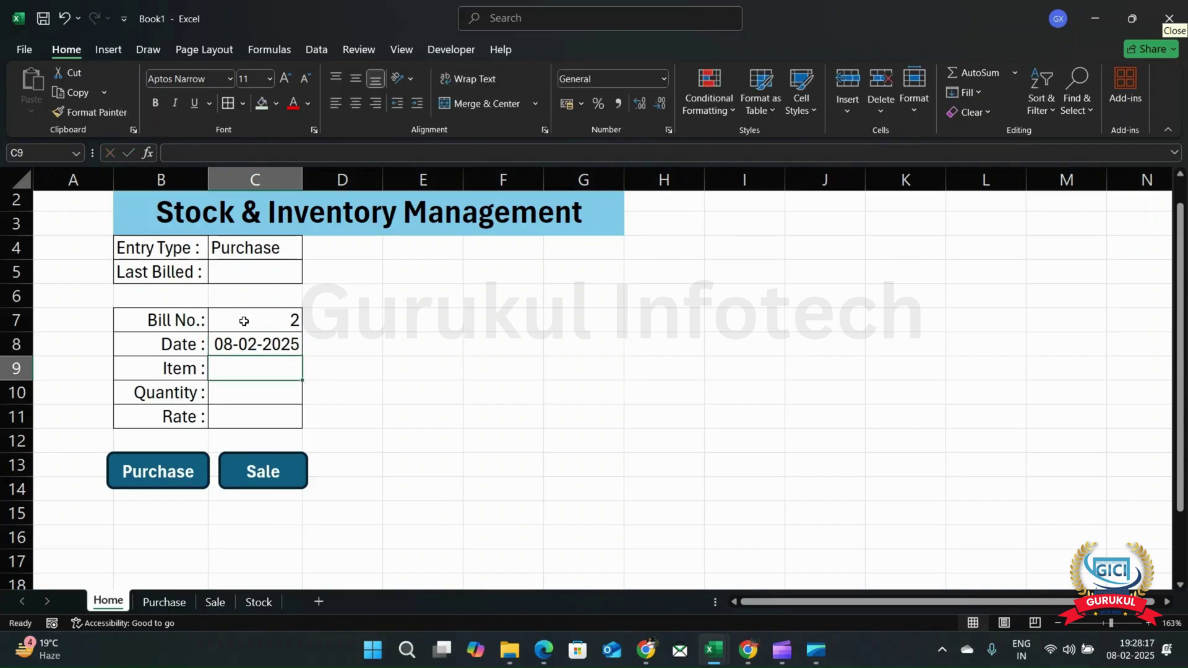
- Complete the entry with Item KEYBOARD, Quantity 5 and Rate 550 in C9:C11, and run the Sale button's macro
text(KEYBOARD)
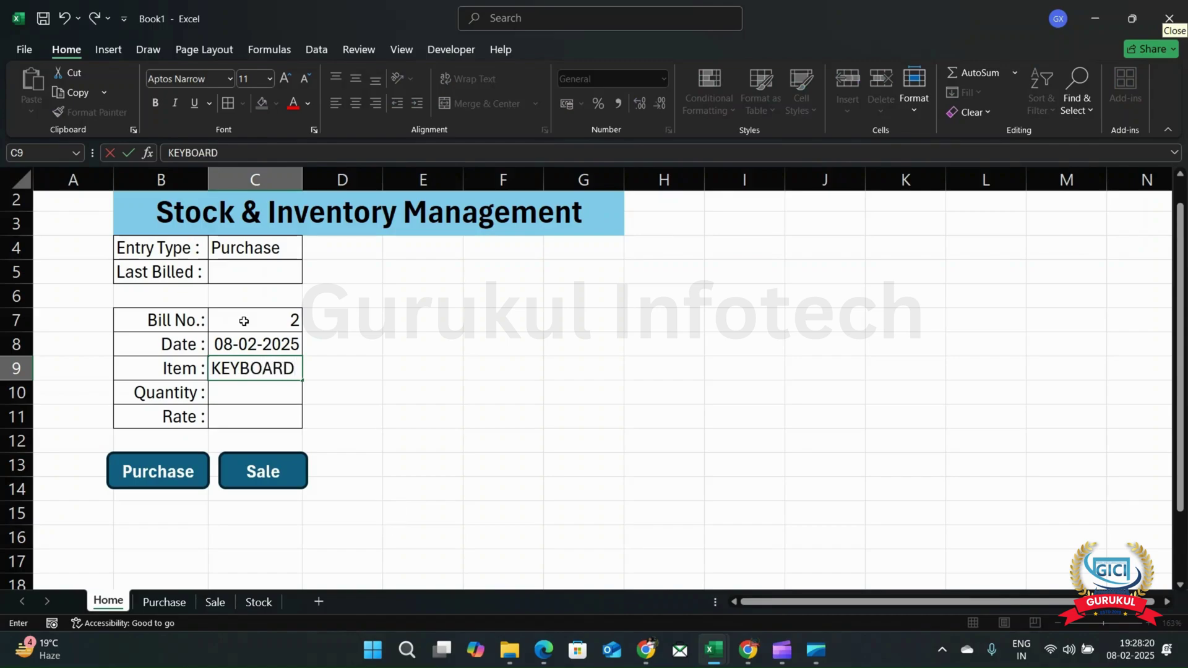
key(Return)
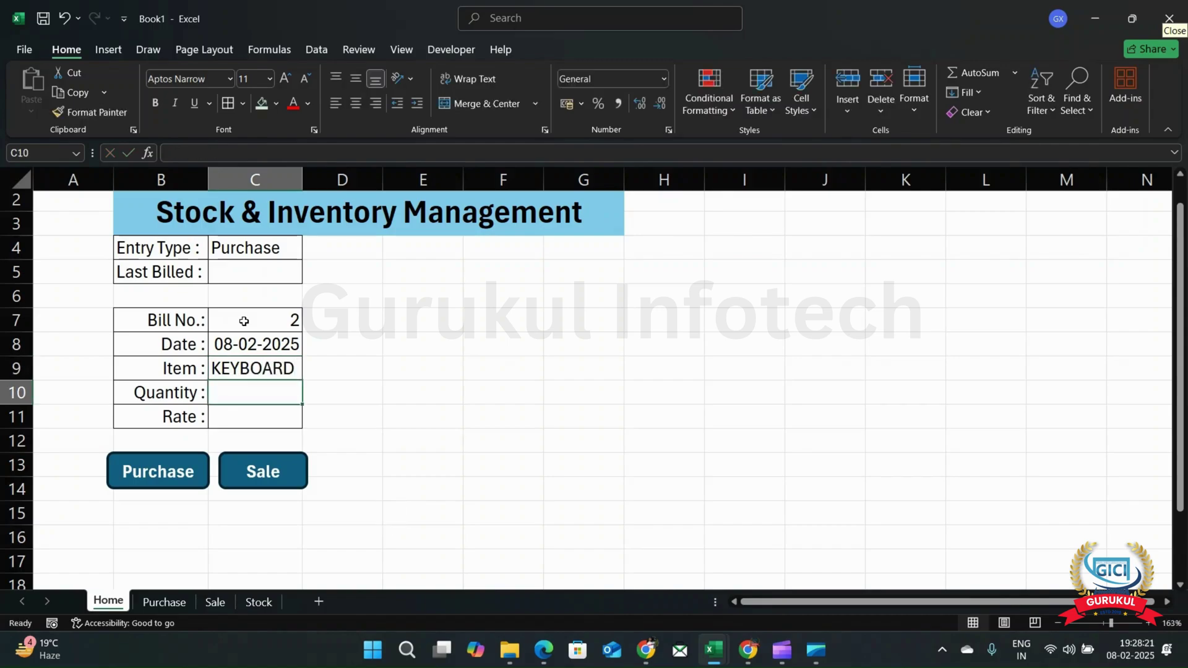
text(5)
key(Return)
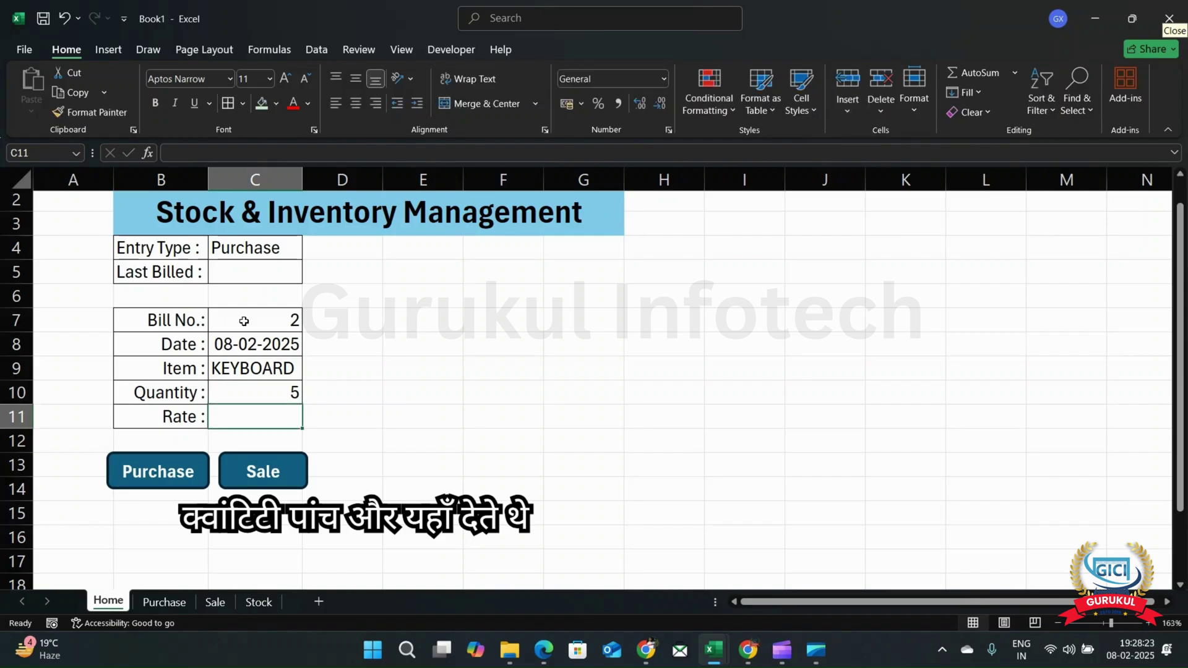
text(500)
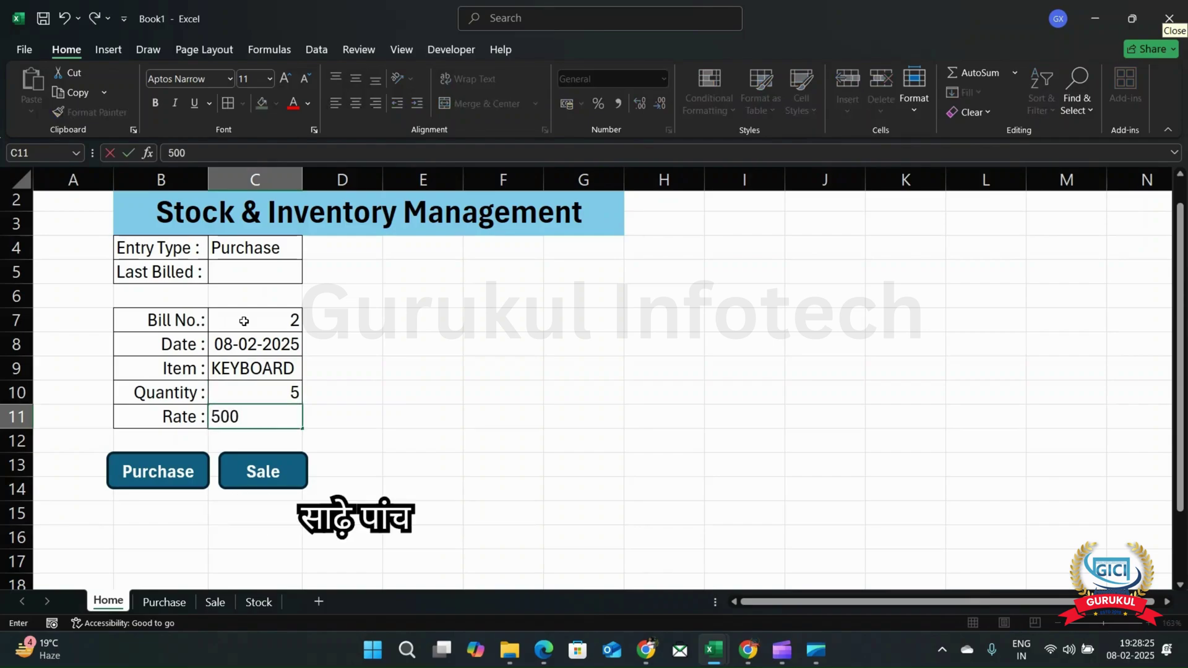
key(BackSpace)
key(BackSpace)
text(50)
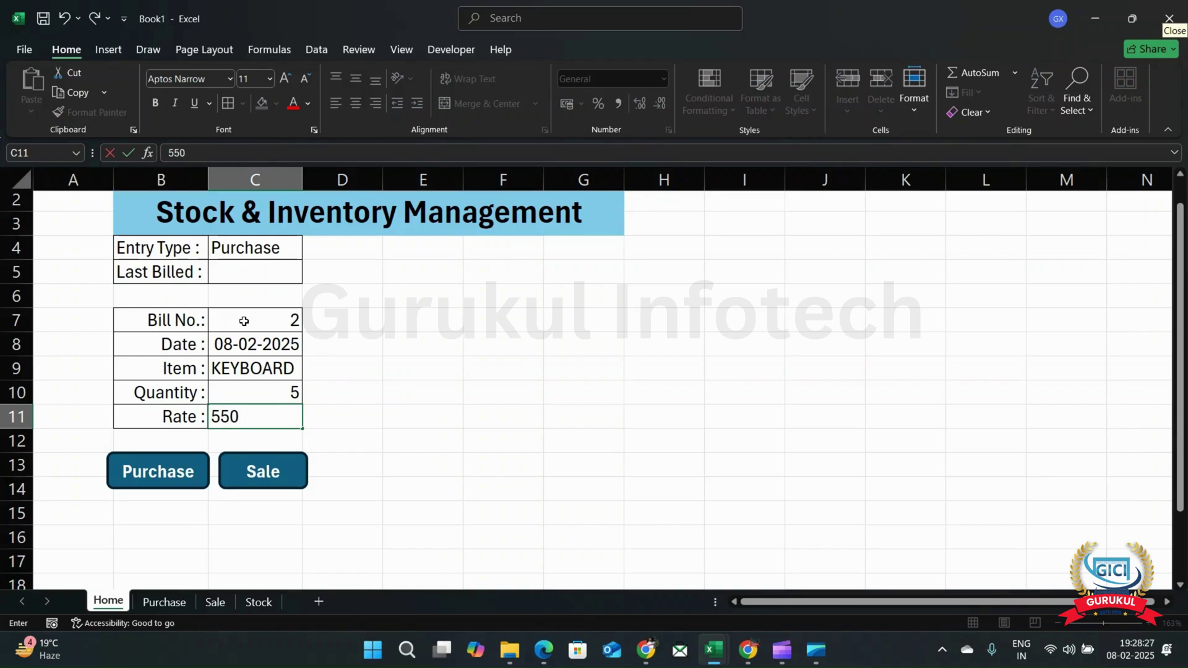
key(Return)
key(Up)
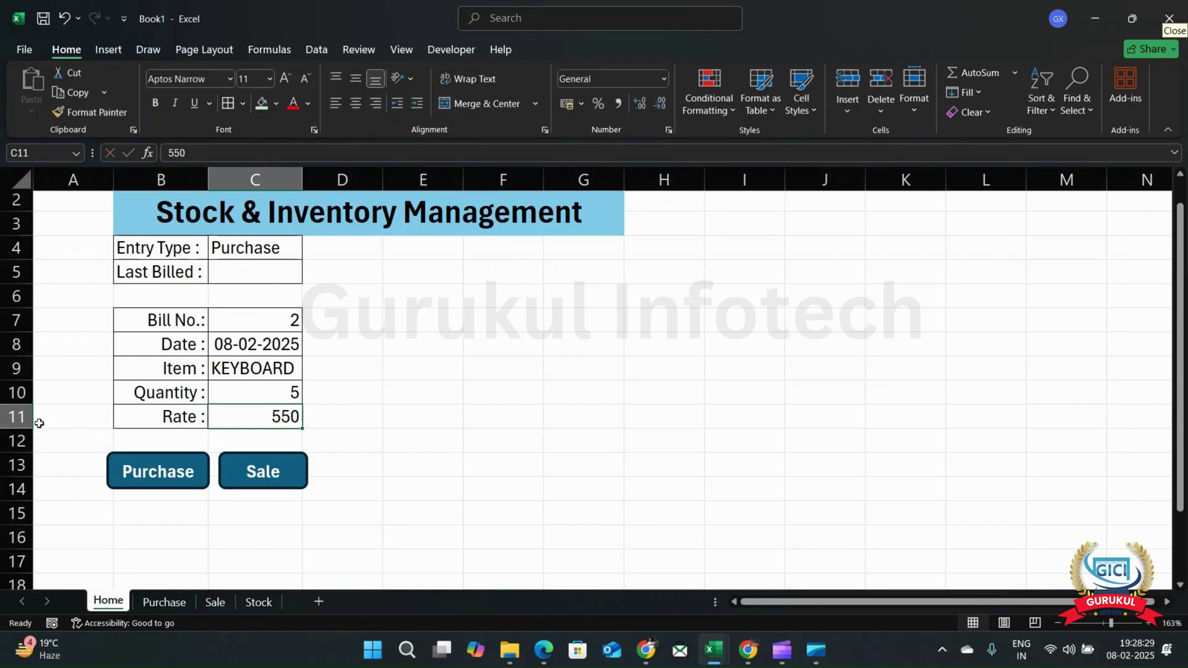
click(264, 485)
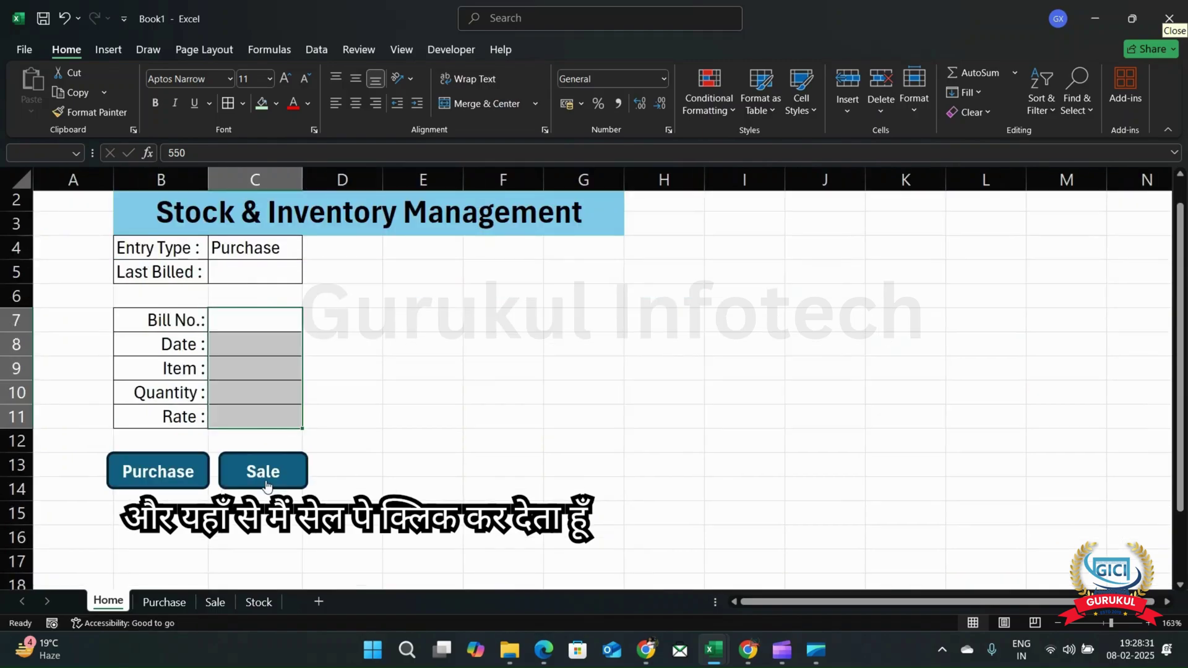
- Widen the Date column on the Sale sheet to fit its dates, and return to the Bill No. entry cell on the Home sheet
click(216, 602)
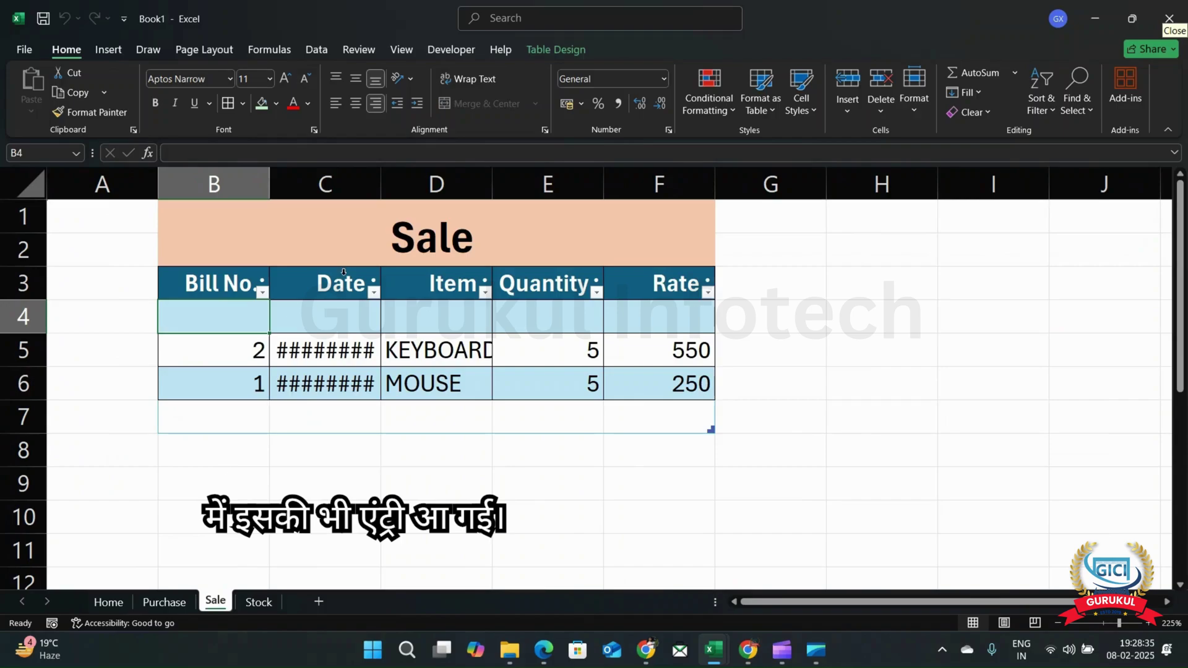
double_click(387, 186)
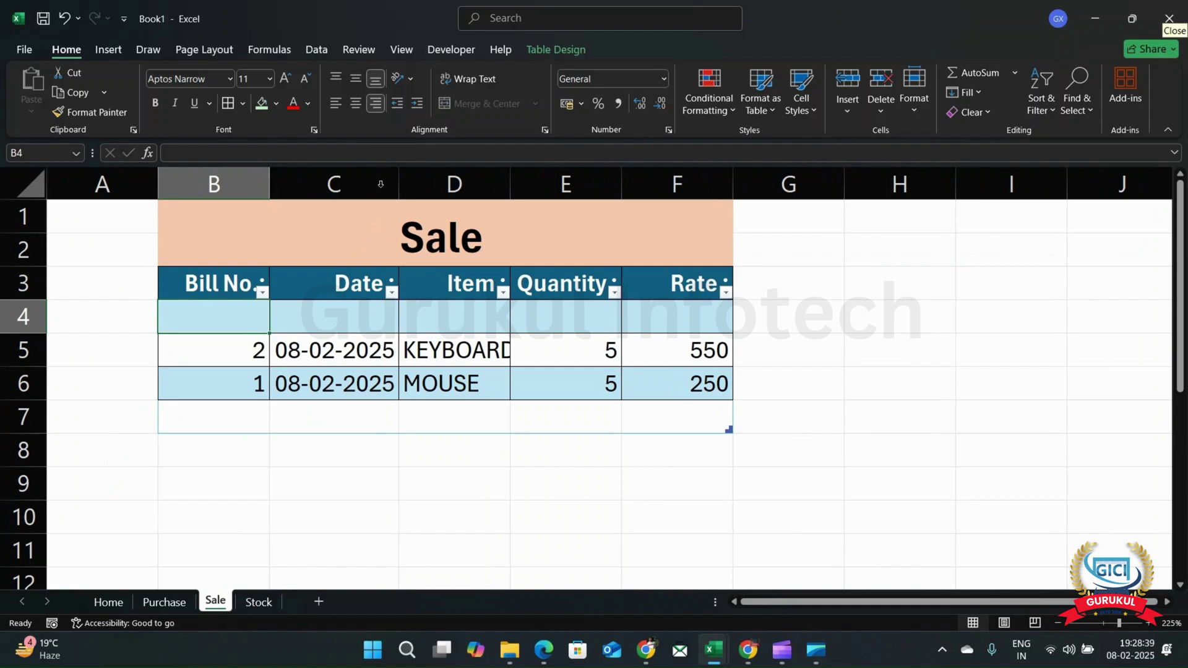
click(100, 606)
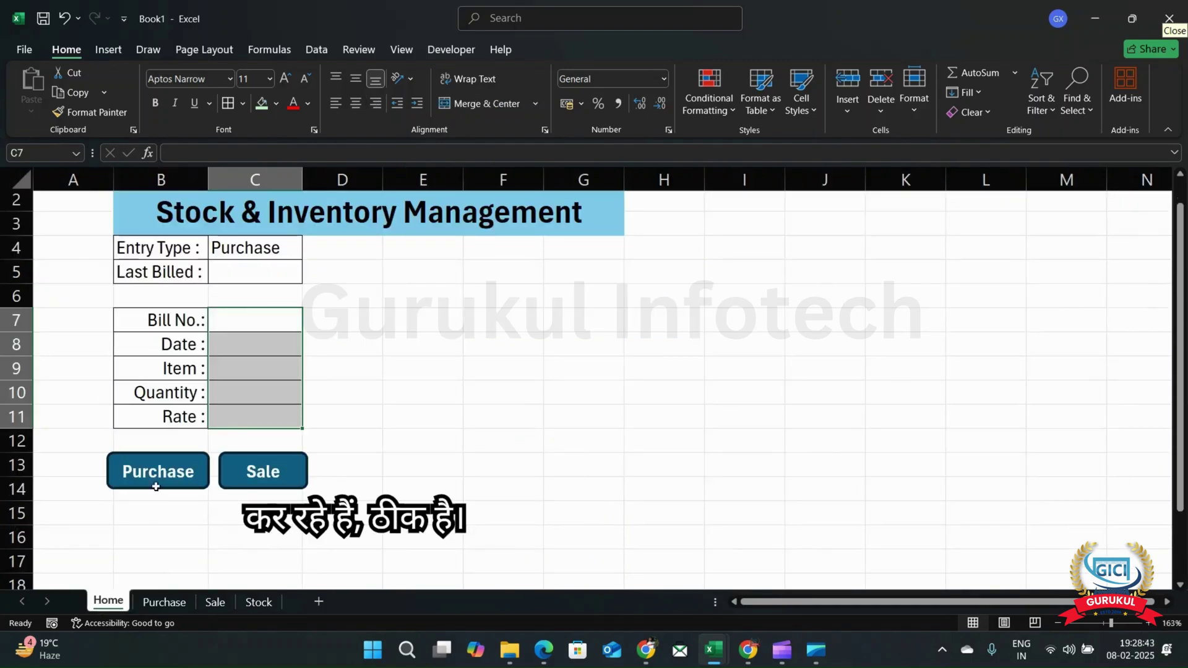
click(281, 327)
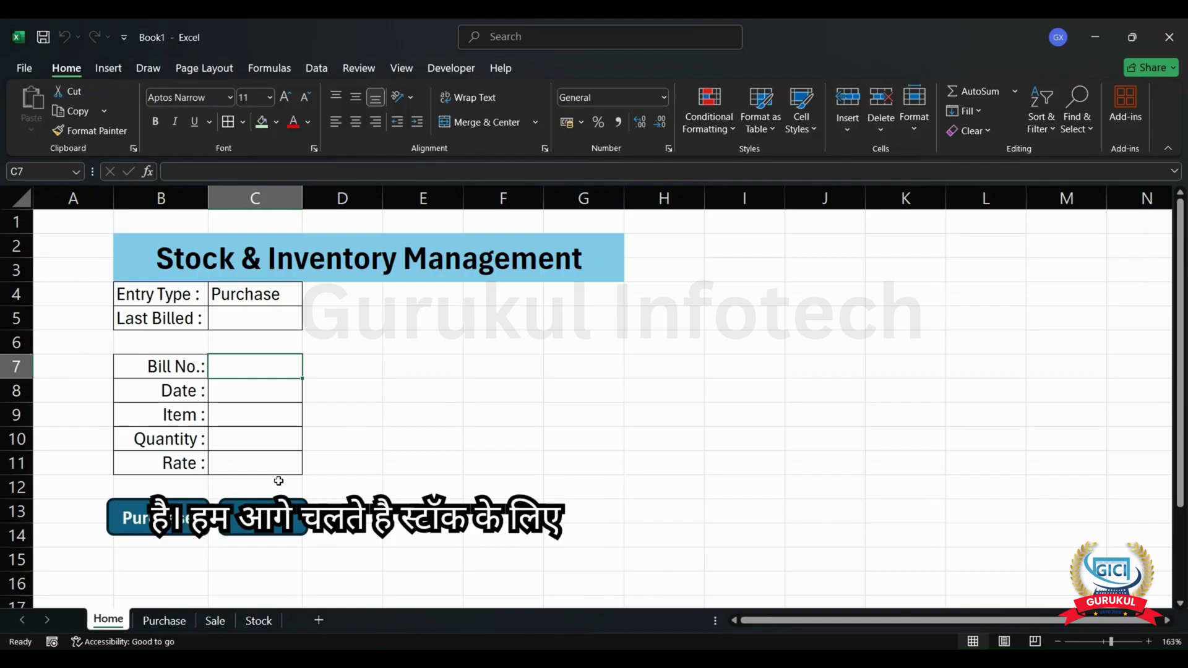
- Enter the criteria heading "Item :" in cell G3 of the Stock sheet
click(258, 621)
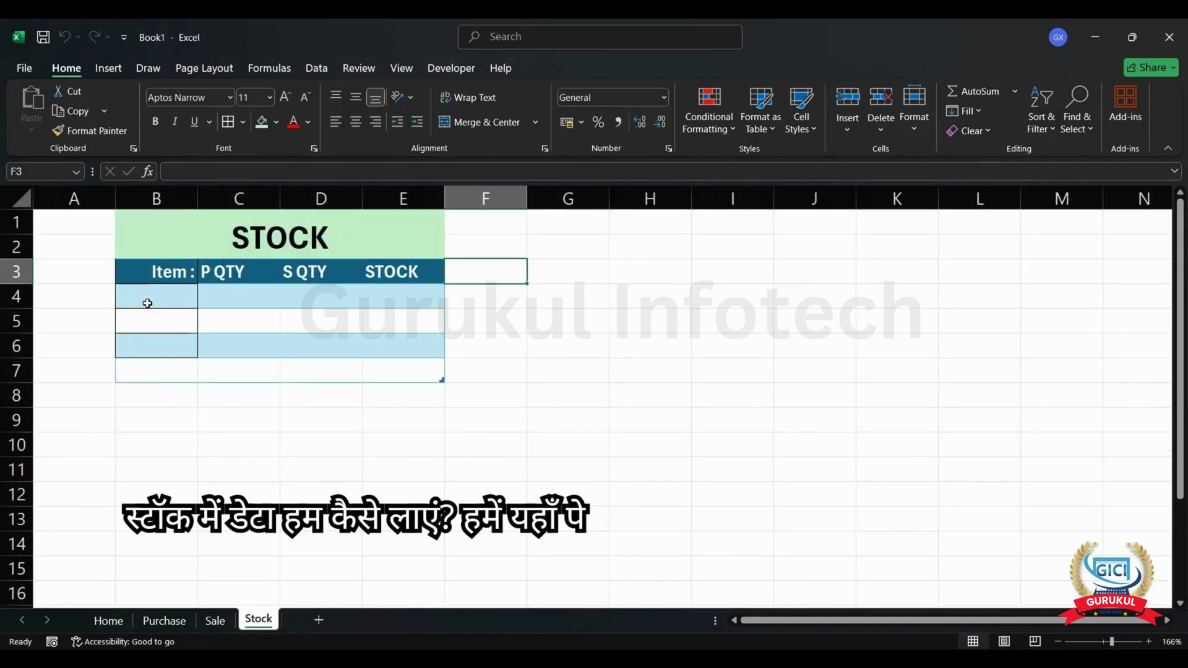
click(153, 303)
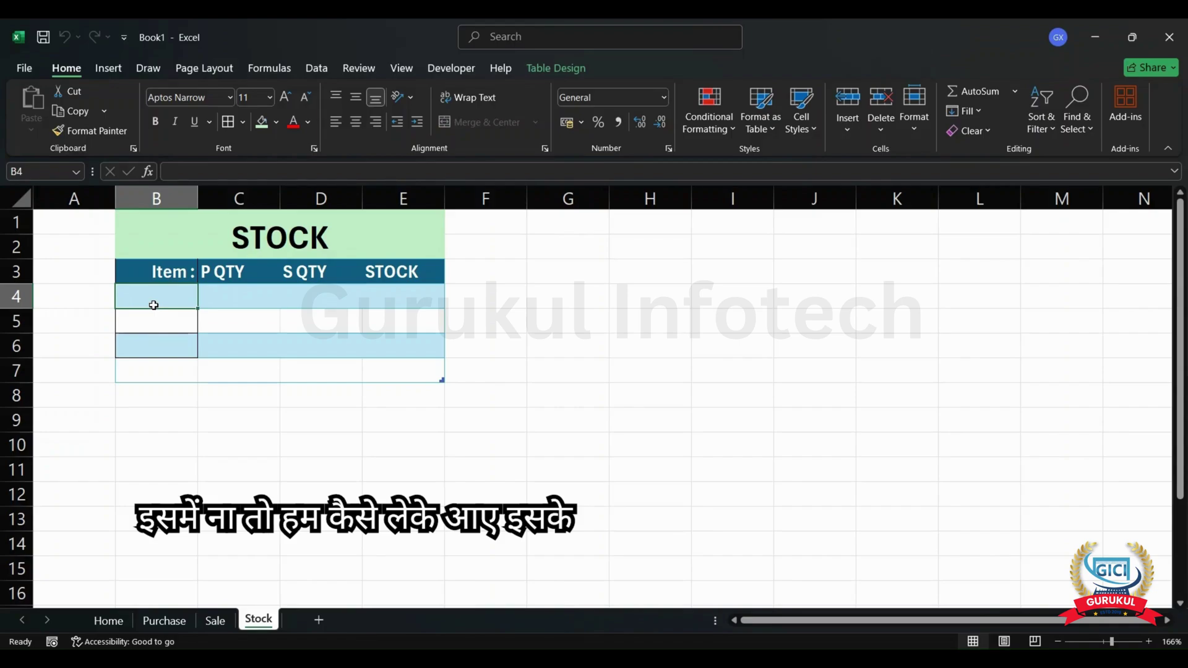
click(552, 288)
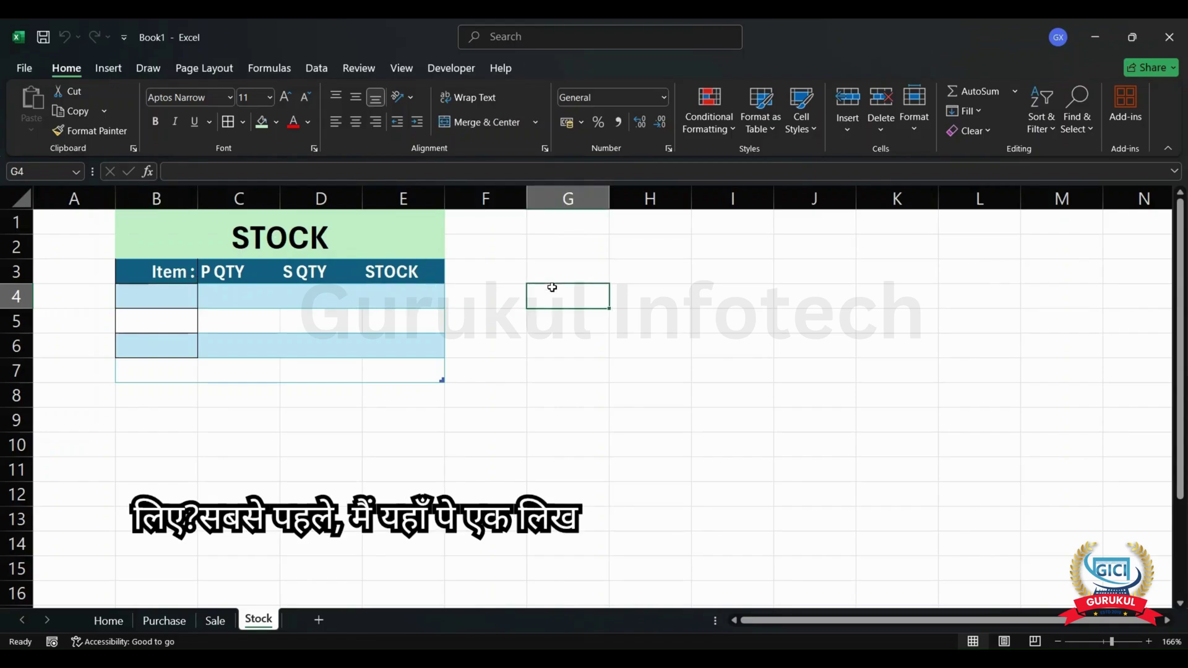
click(561, 276)
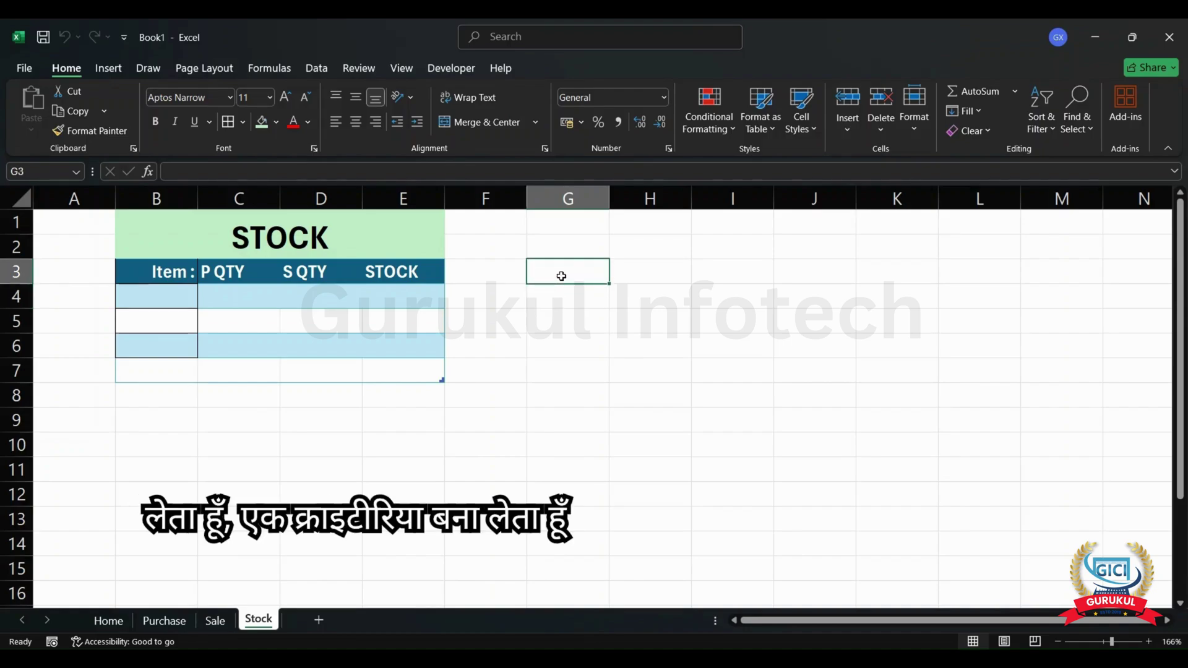
text(ite)
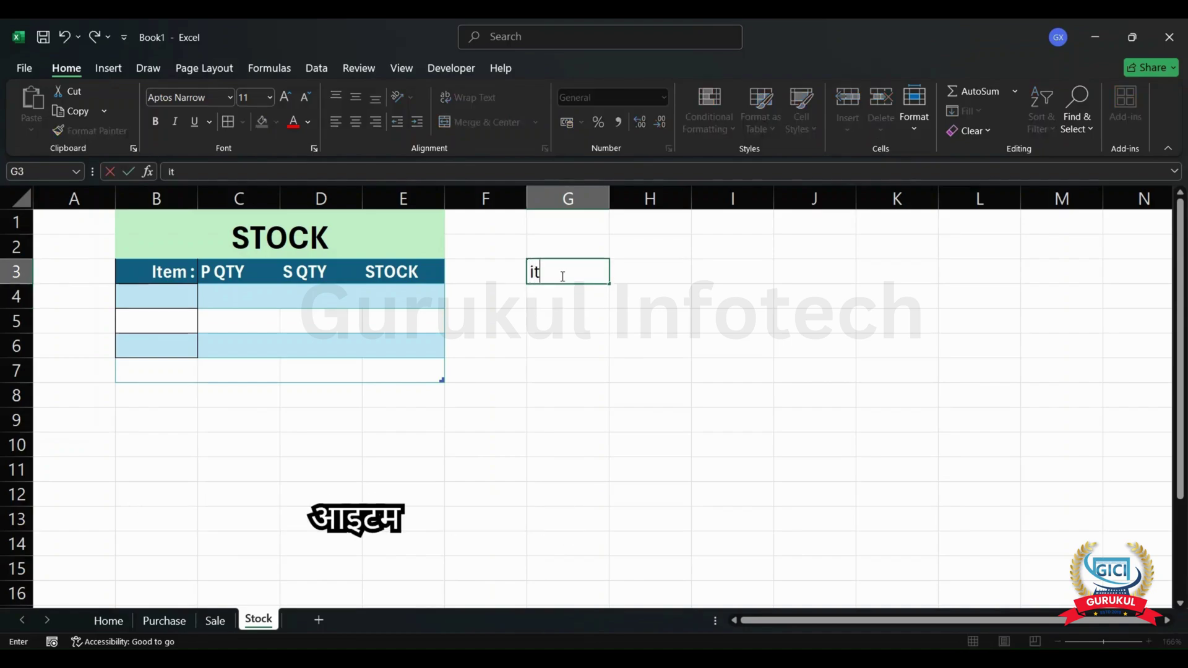
key(BackSpace)
key(BackSpace)
key(BackSpace)
text(Item)
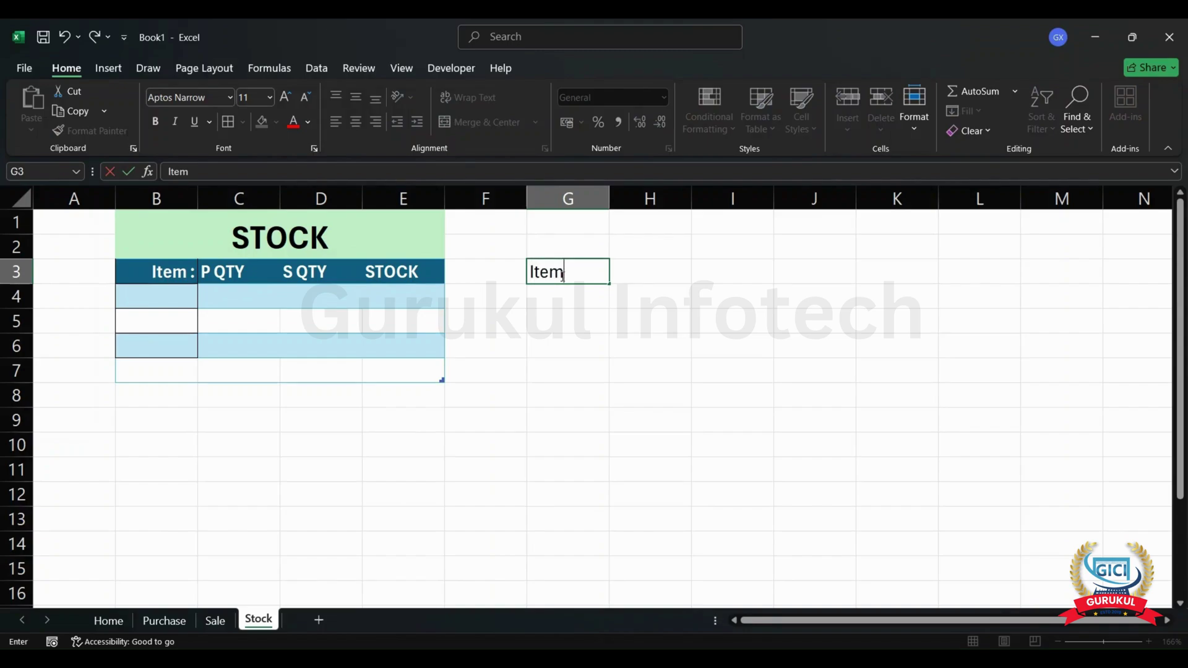
text( :)
key(Return)
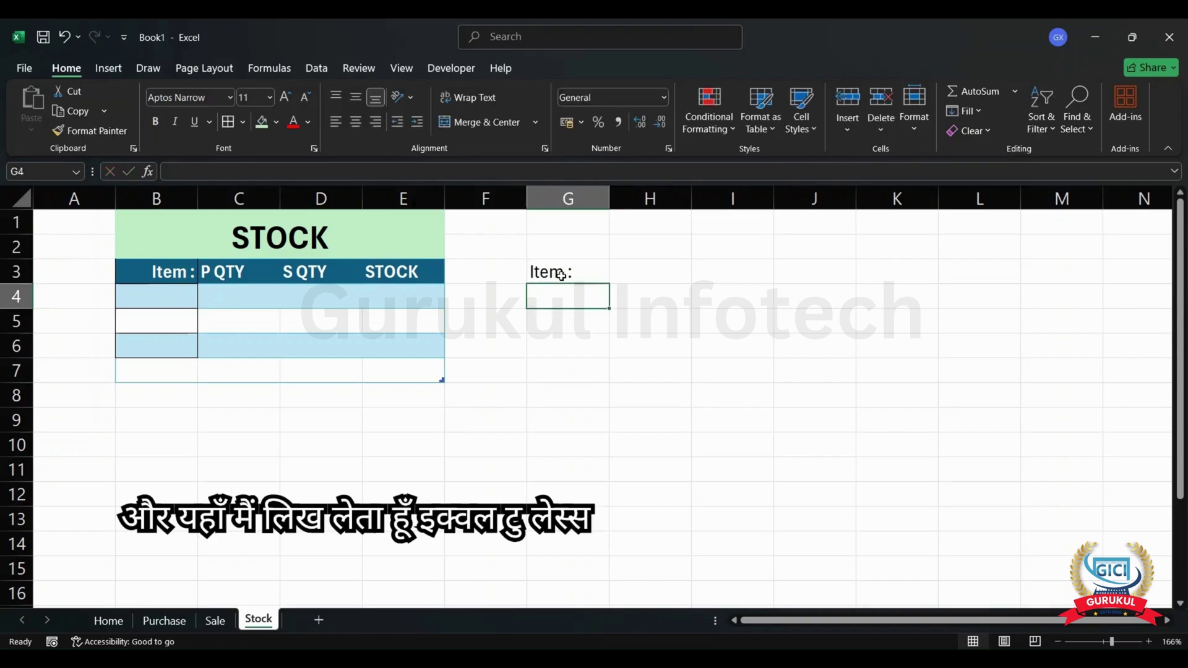
- Enter the not-blank criteria formula ="<>" in cell G4, below the Item heading
text(=<>)
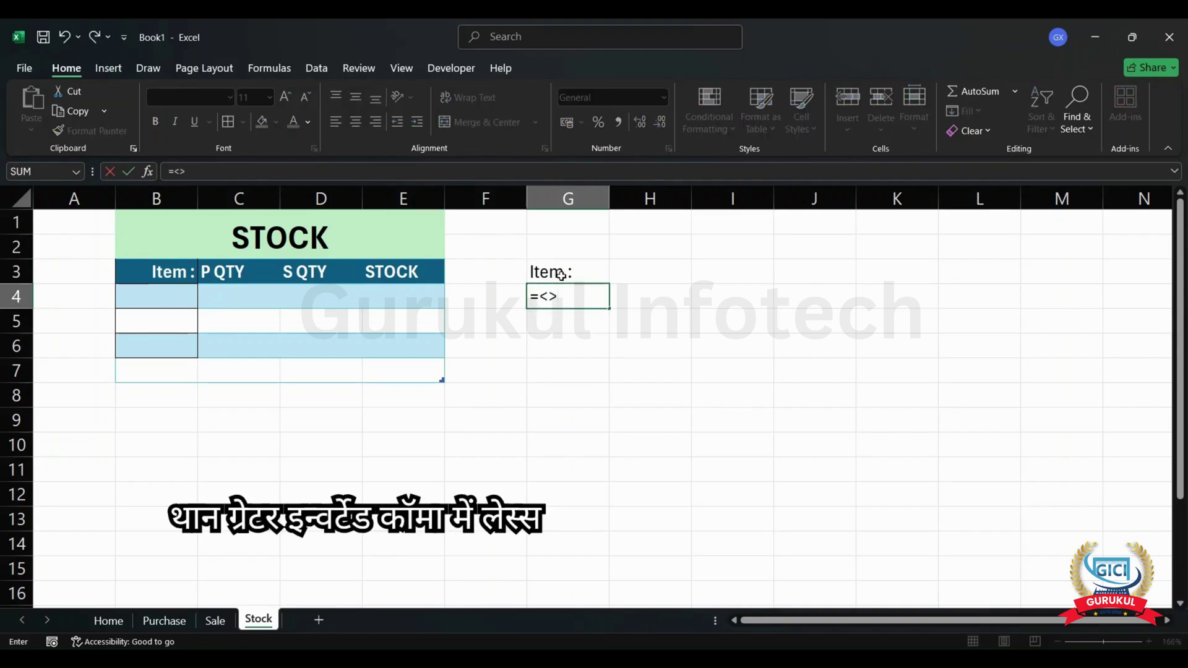
key(BackSpace)
key(BackSpace)
text("<>)
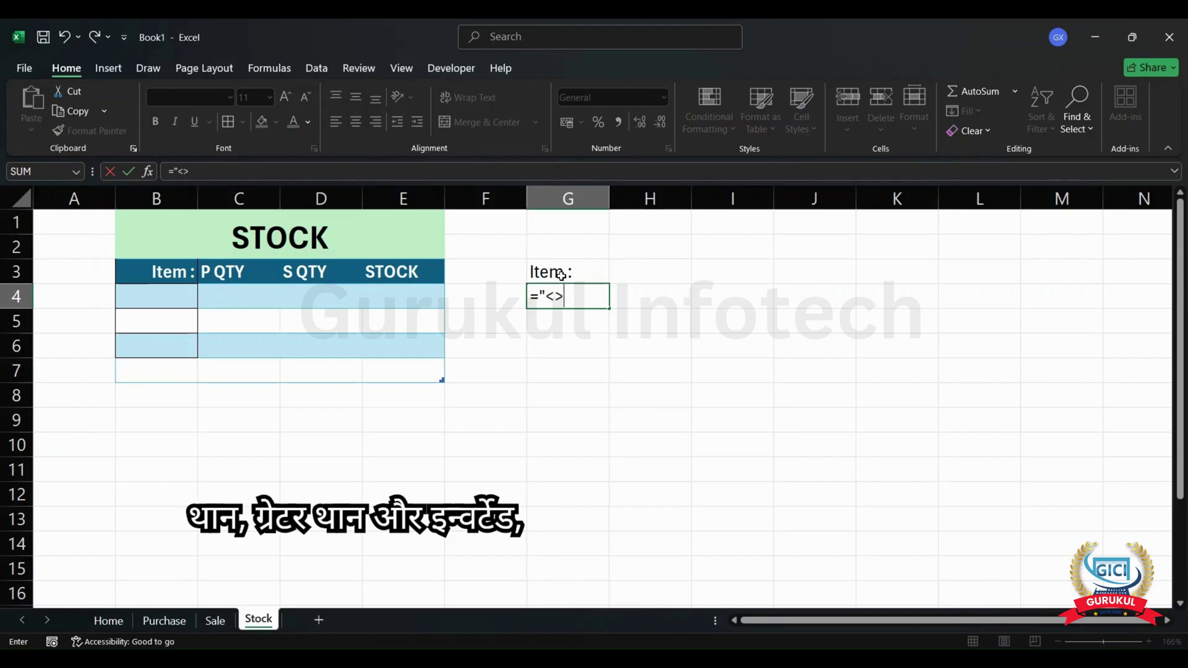
text(")
key(Return)
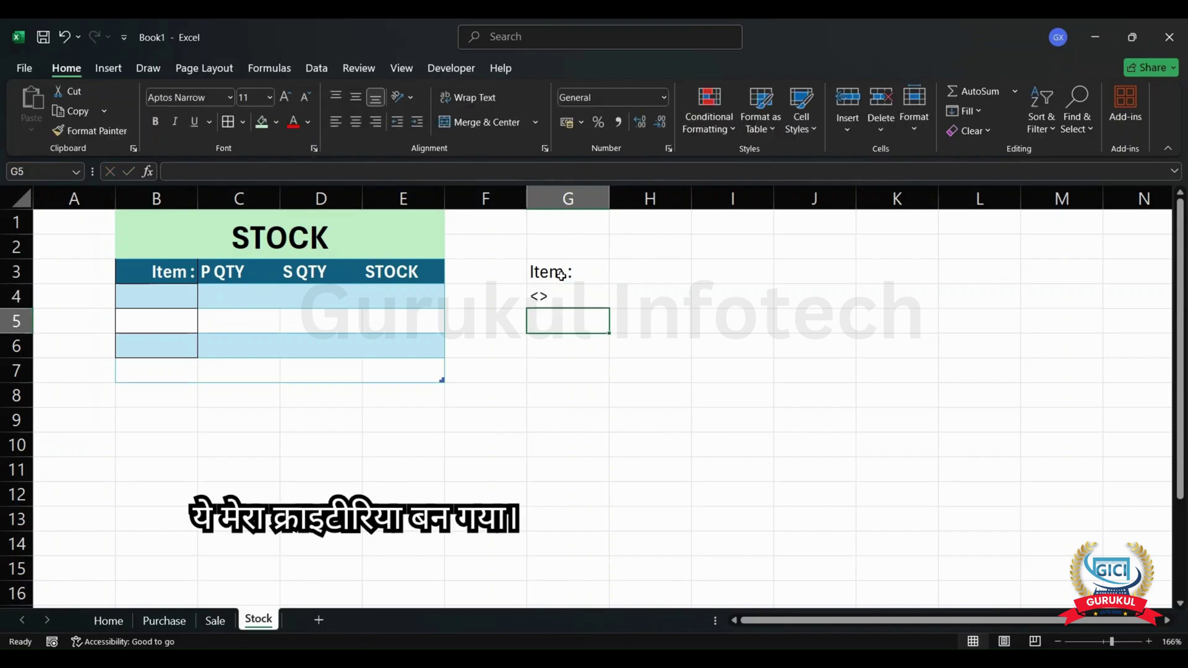
key(Up)
key(Up)
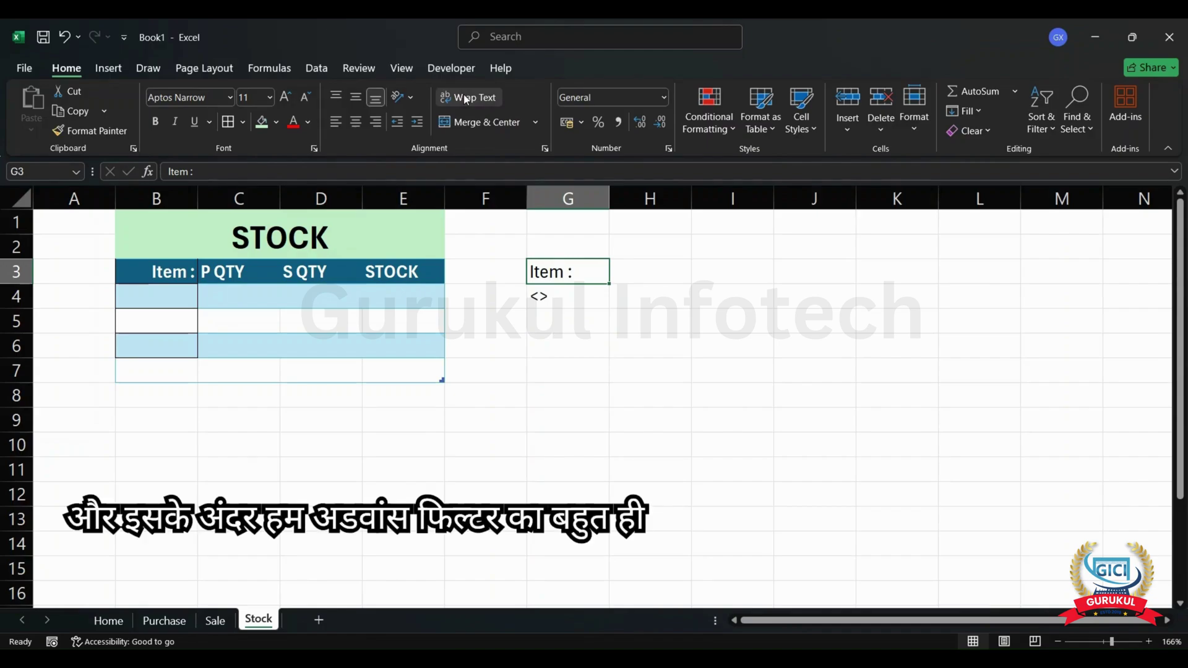
click(560, 304)
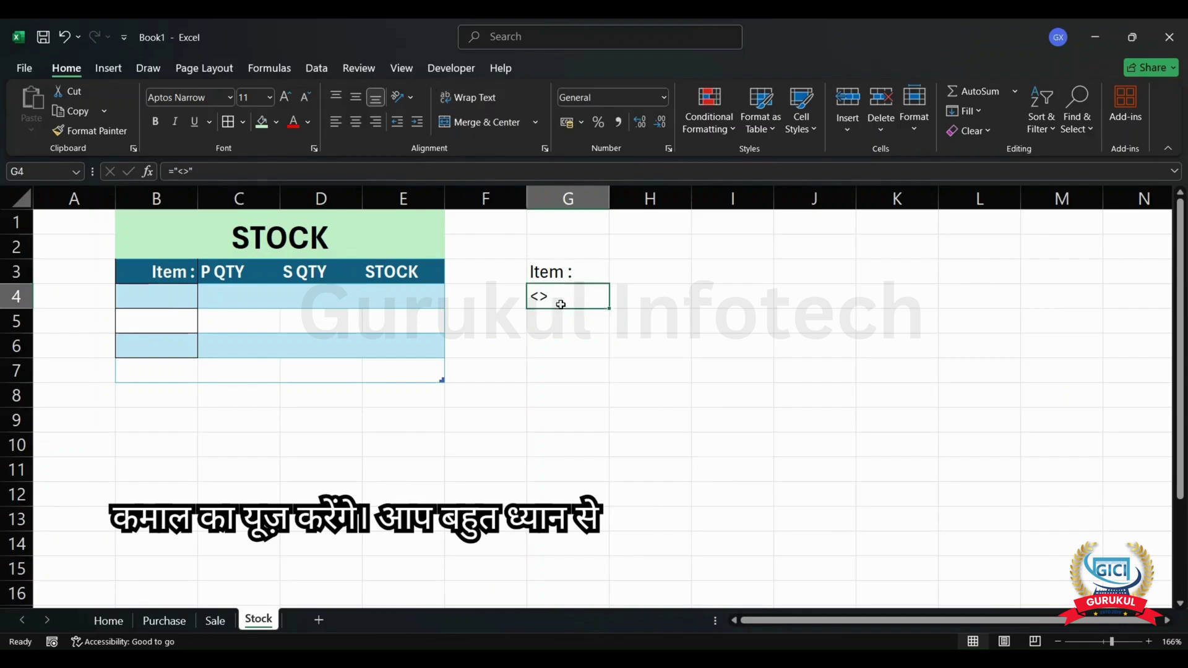
click(564, 273)
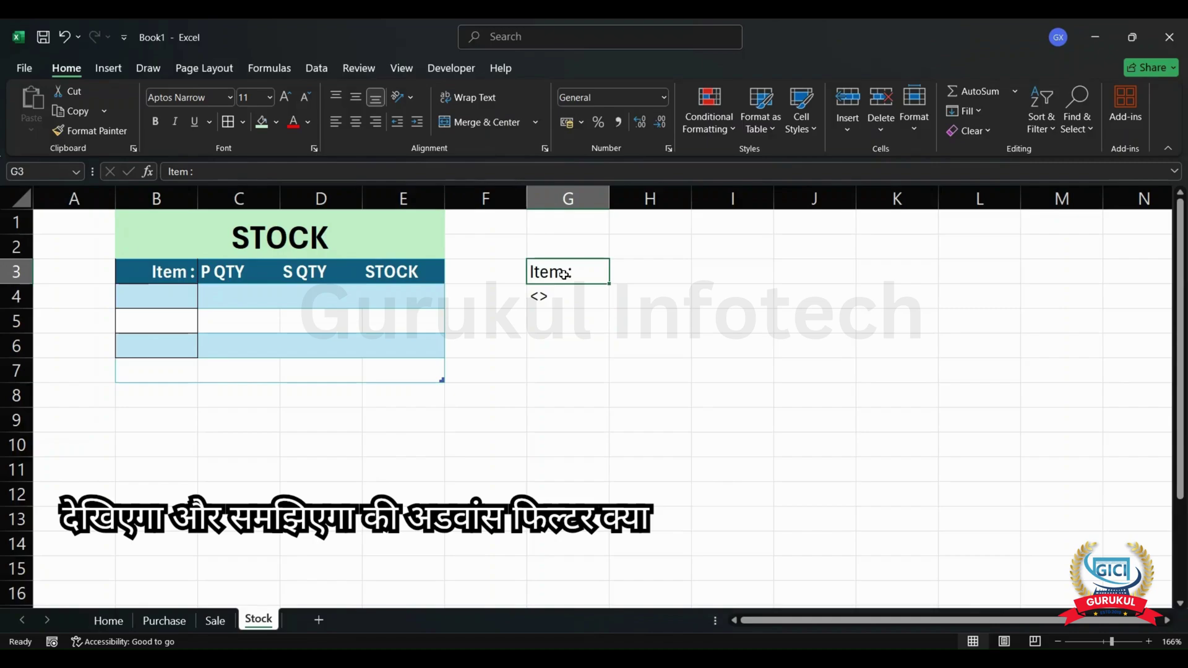
click(562, 288)
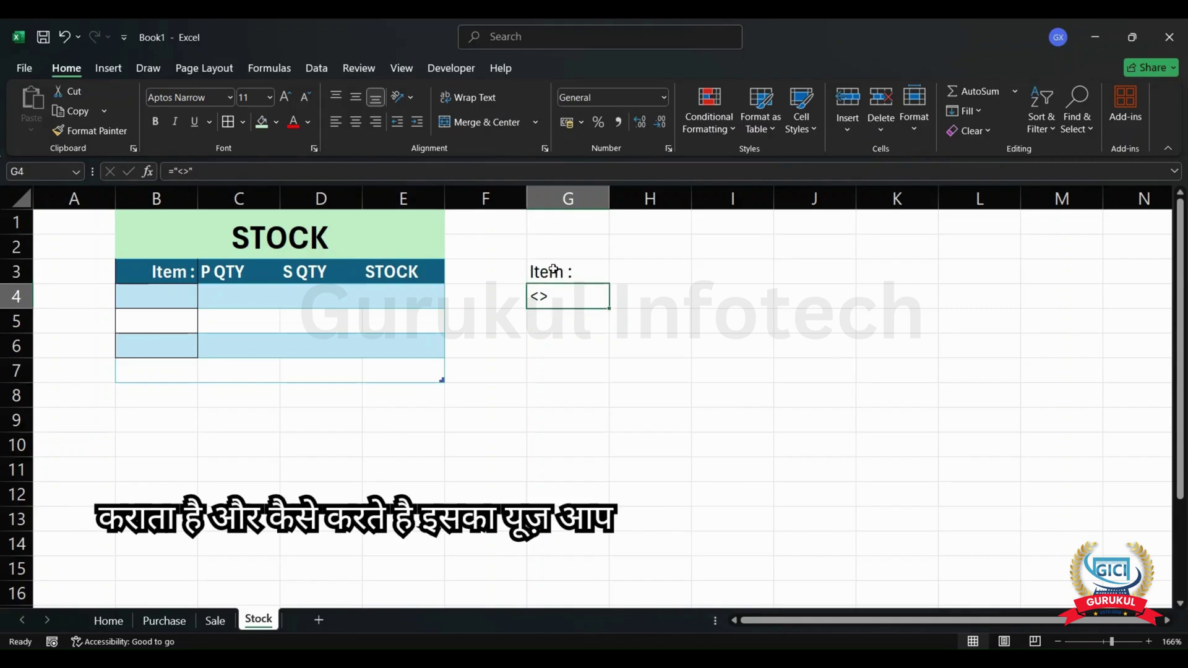
click(553, 271)
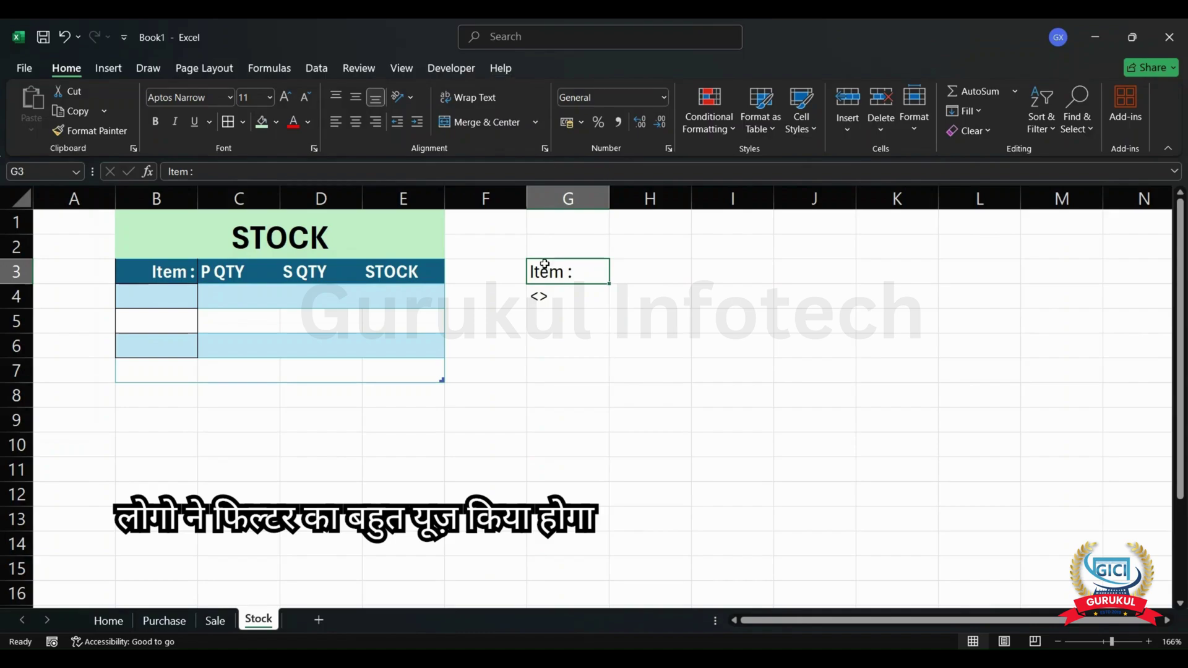
click(559, 298)
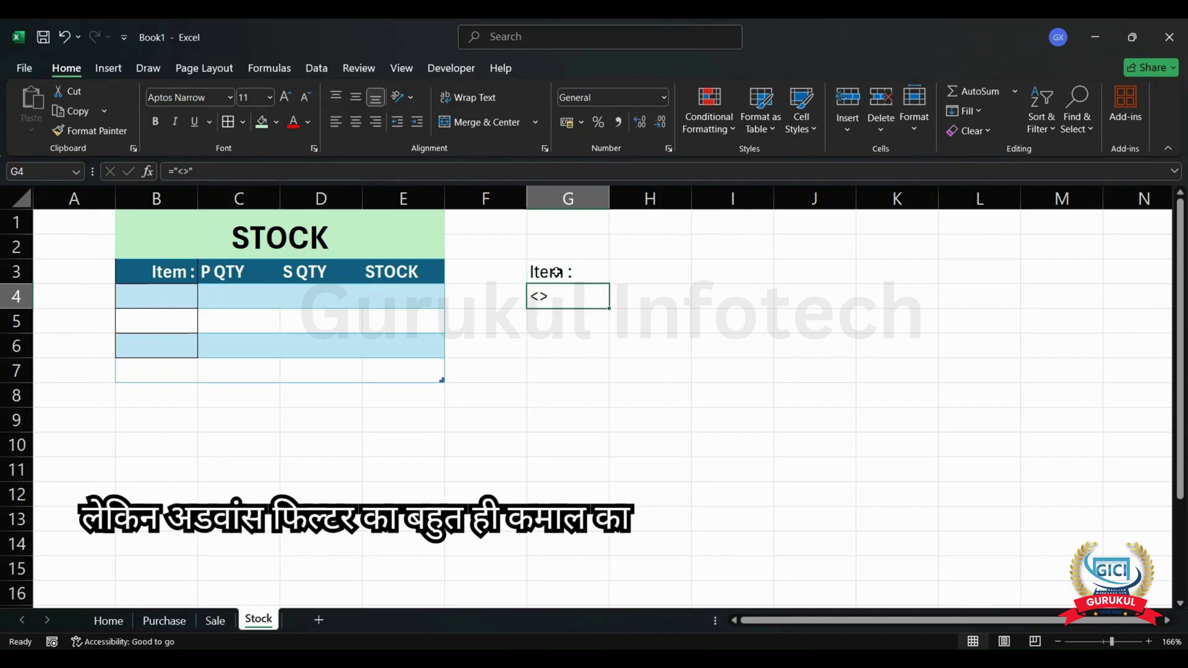
click(556, 273)
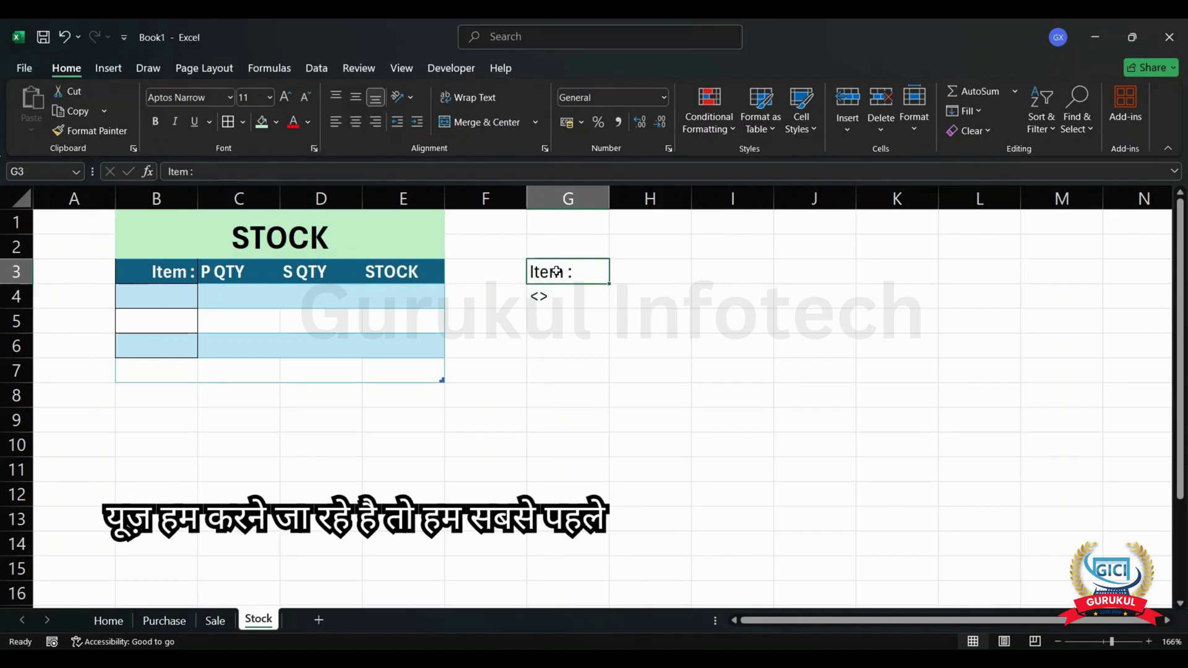
- Start recording a new macro from the Stock sheet
click(402, 69)
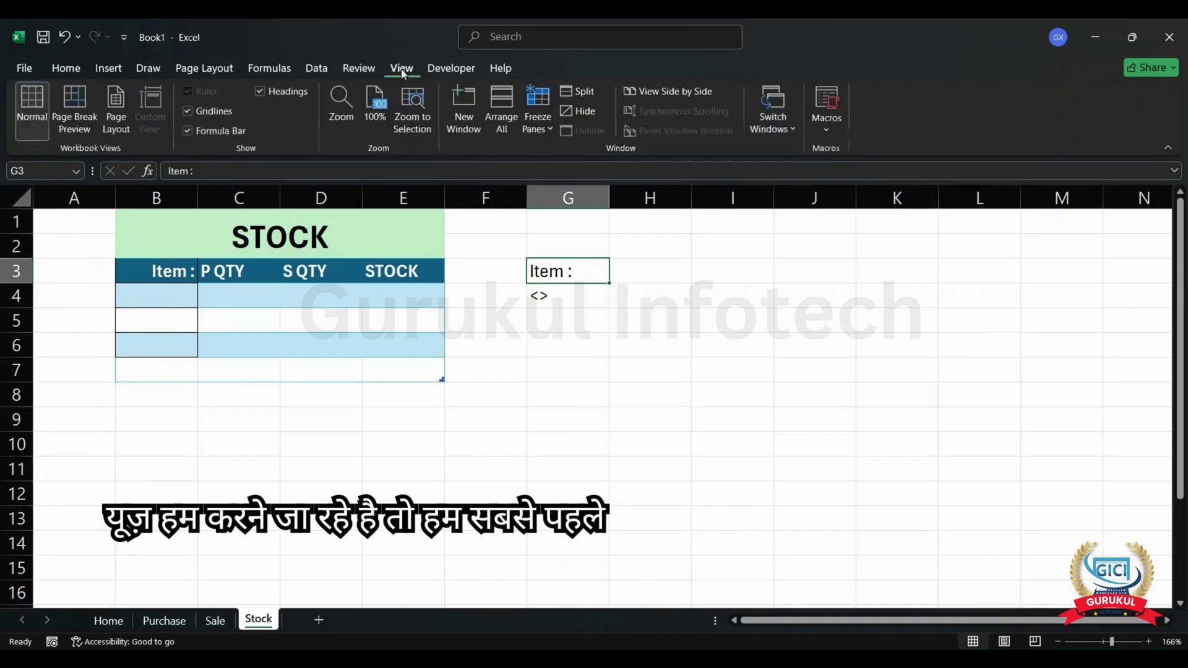
click(823, 125)
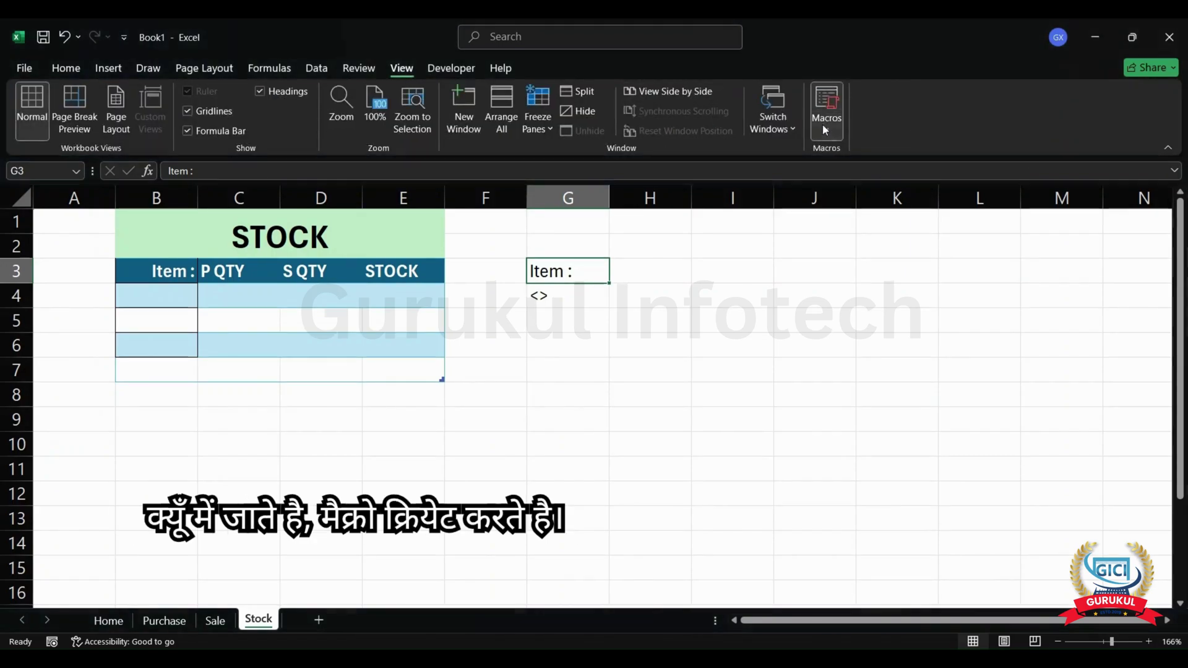
click(863, 182)
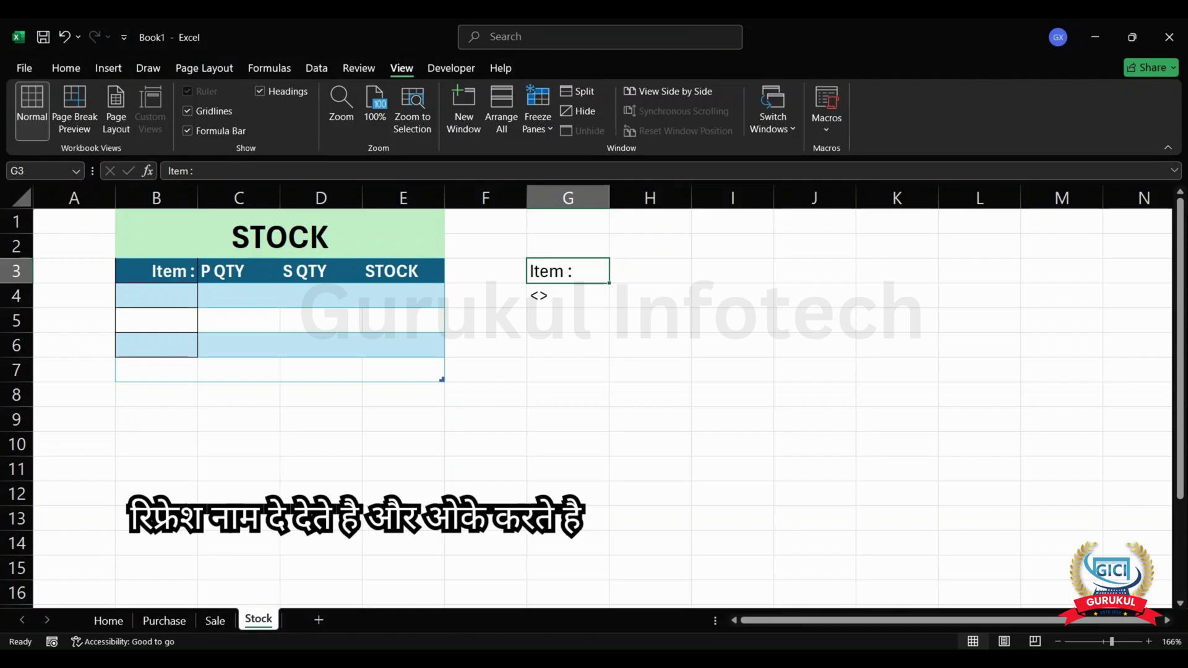
click(981, 441)
- From empty cell G6 outside the stock table, open the Advanced Filter and set it to copy to another location
click(540, 362)
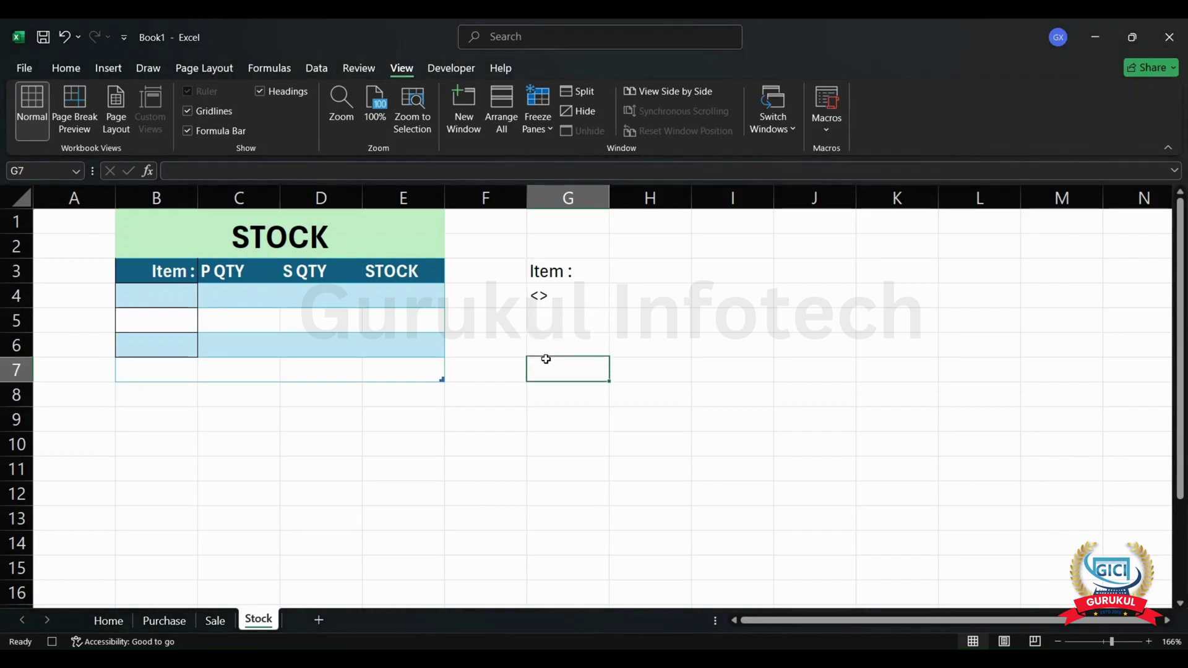
click(554, 343)
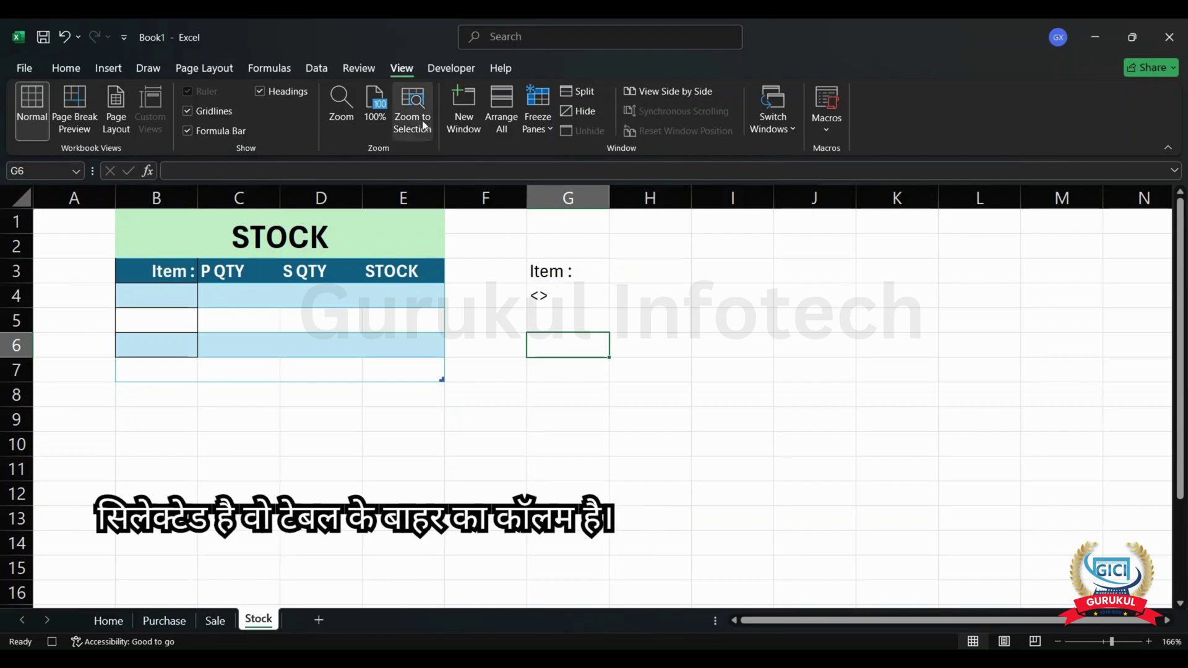
click(316, 70)
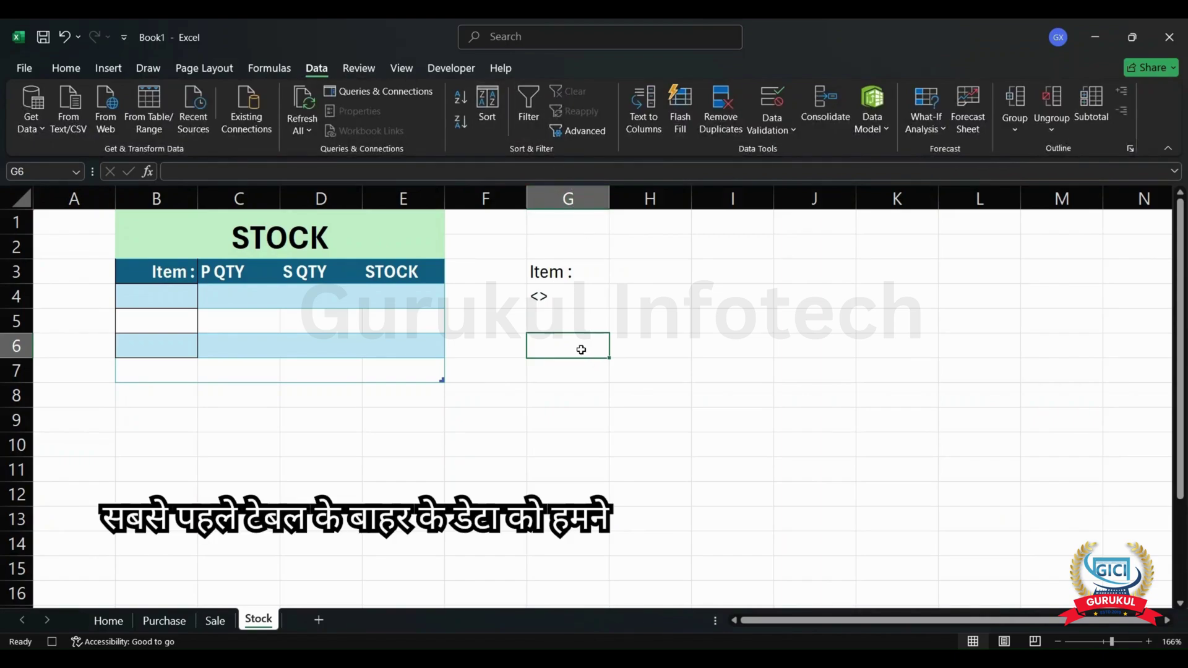
click(597, 132)
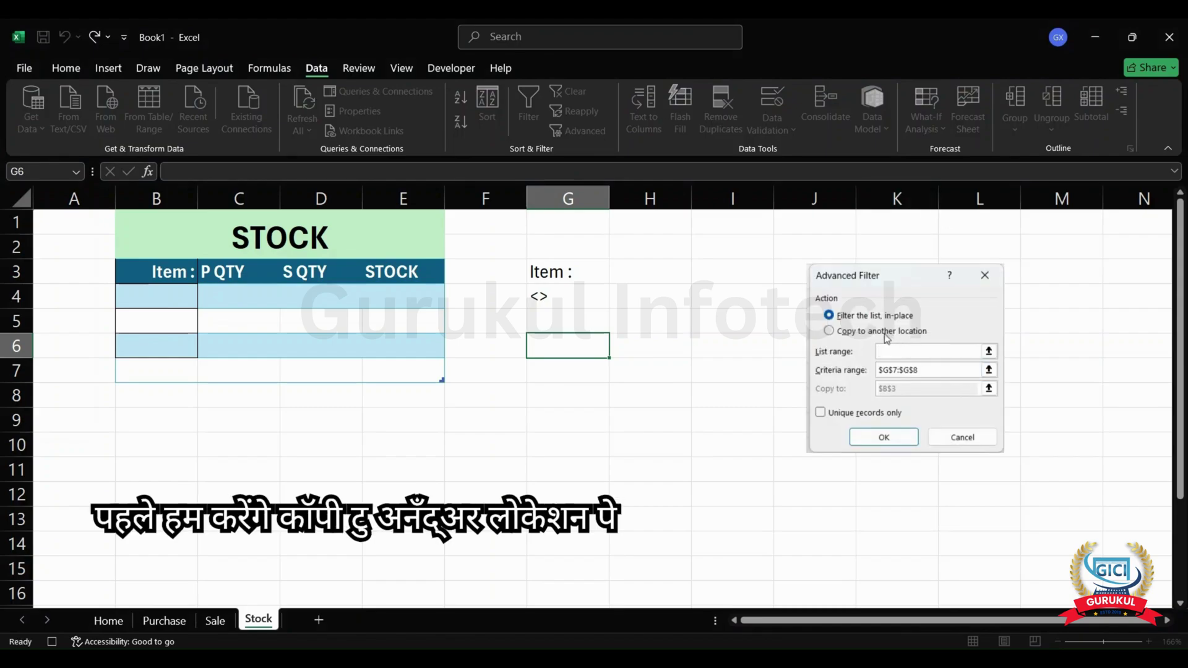
click(886, 332)
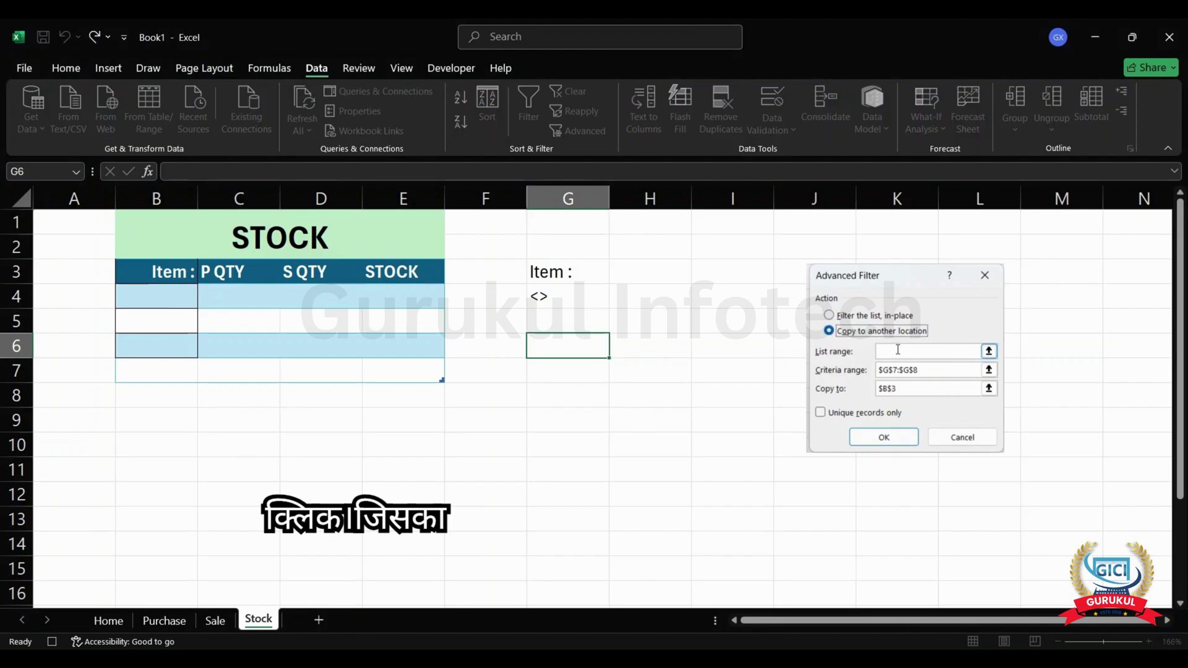
- Set the filter's list range to the Item column D3:D10 on the Purchase sheet
click(898, 350)
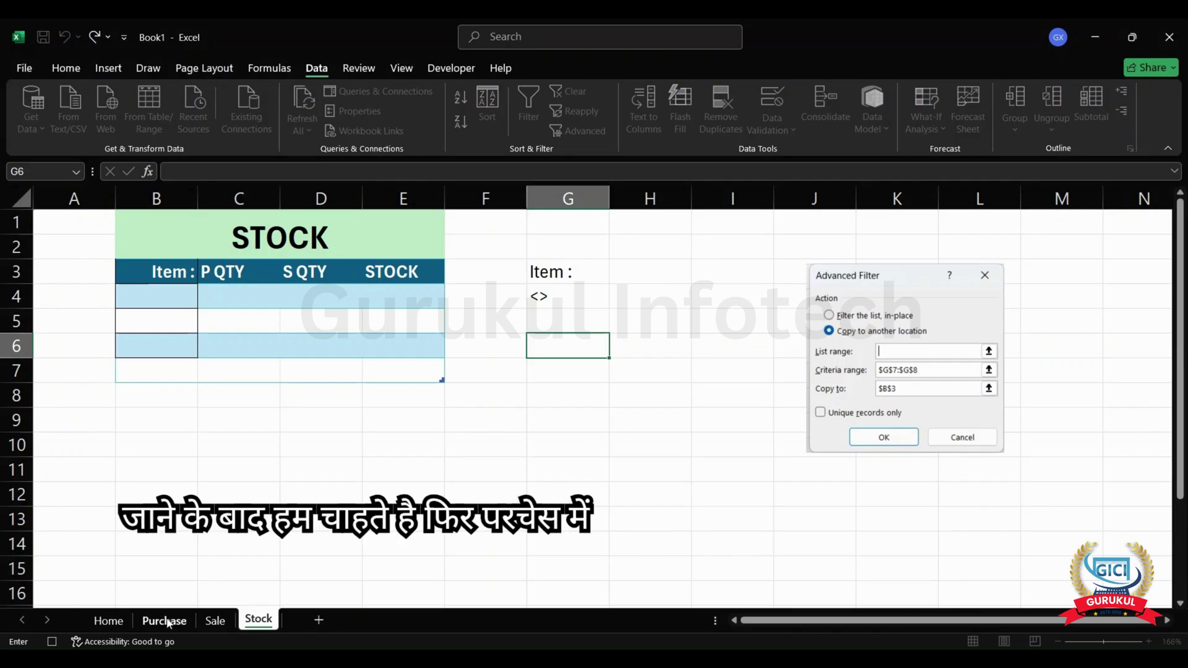
click(166, 622)
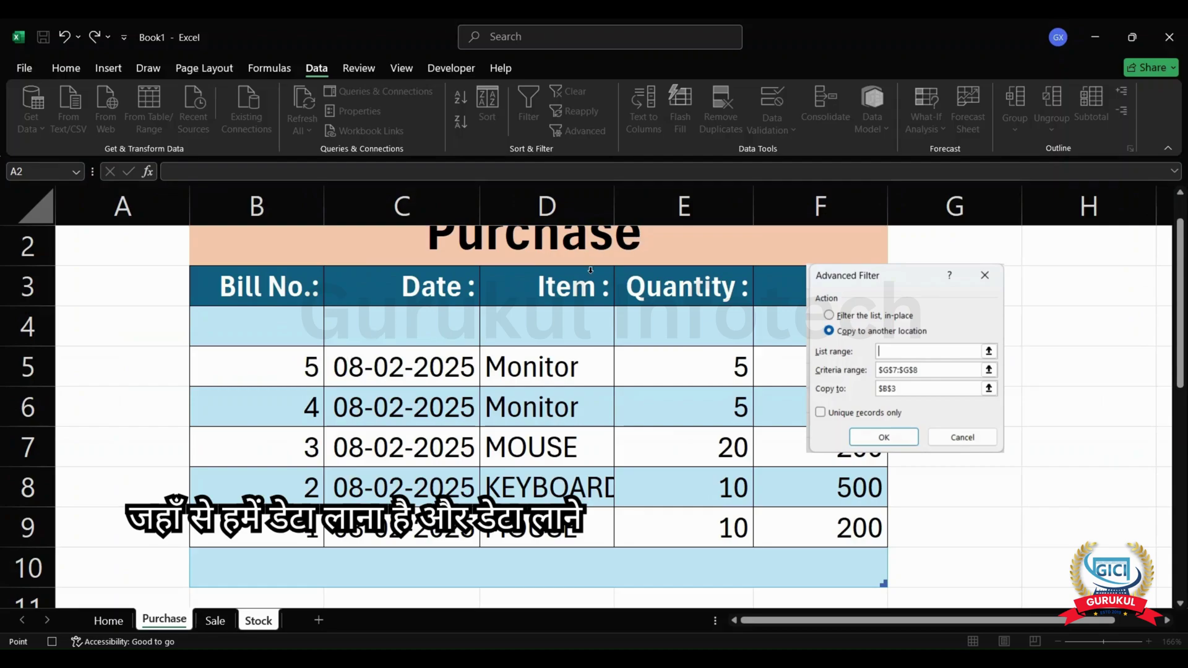
click(562, 284)
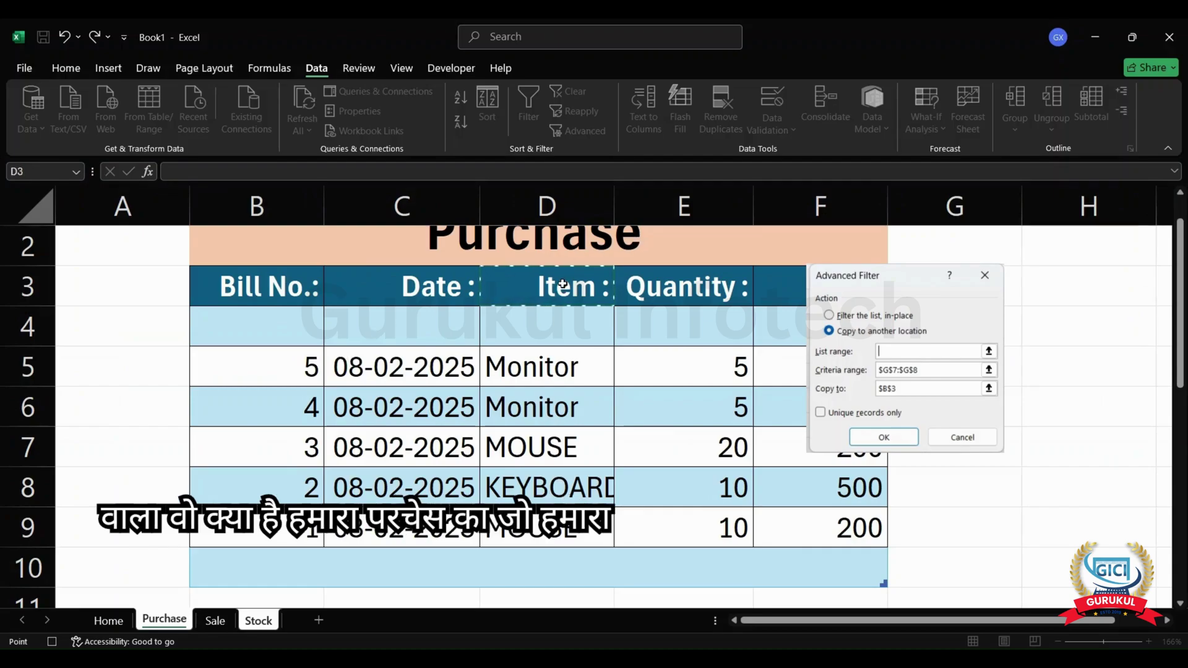
drag(562, 284, 561, 562)
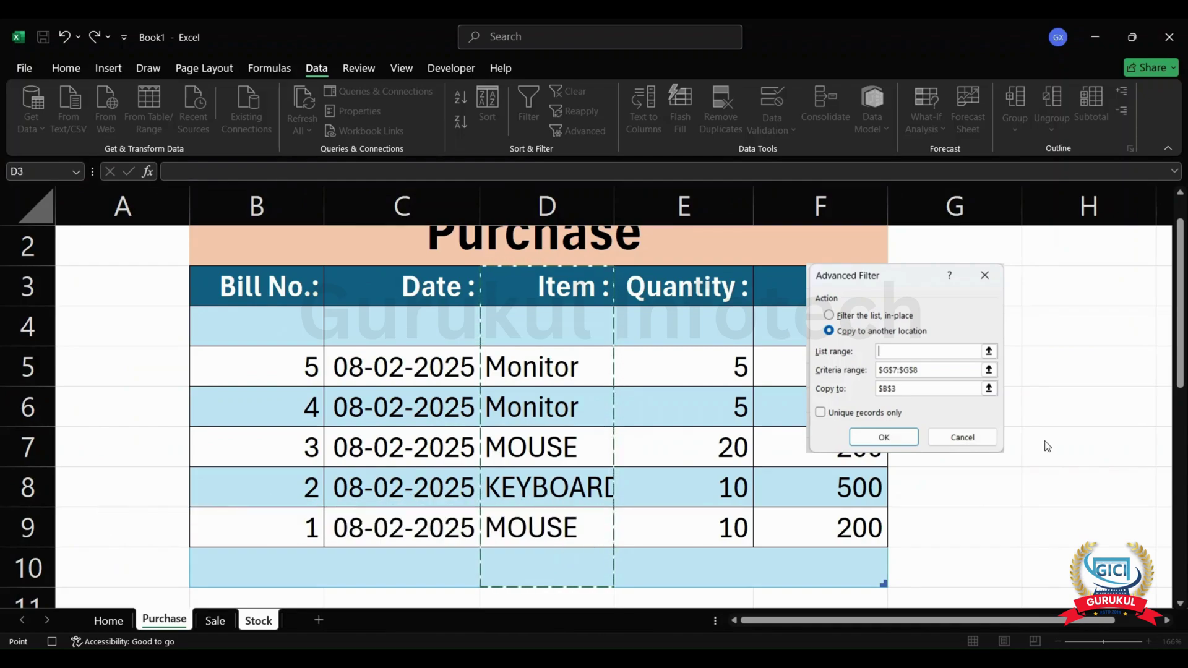
text(Purchase!)
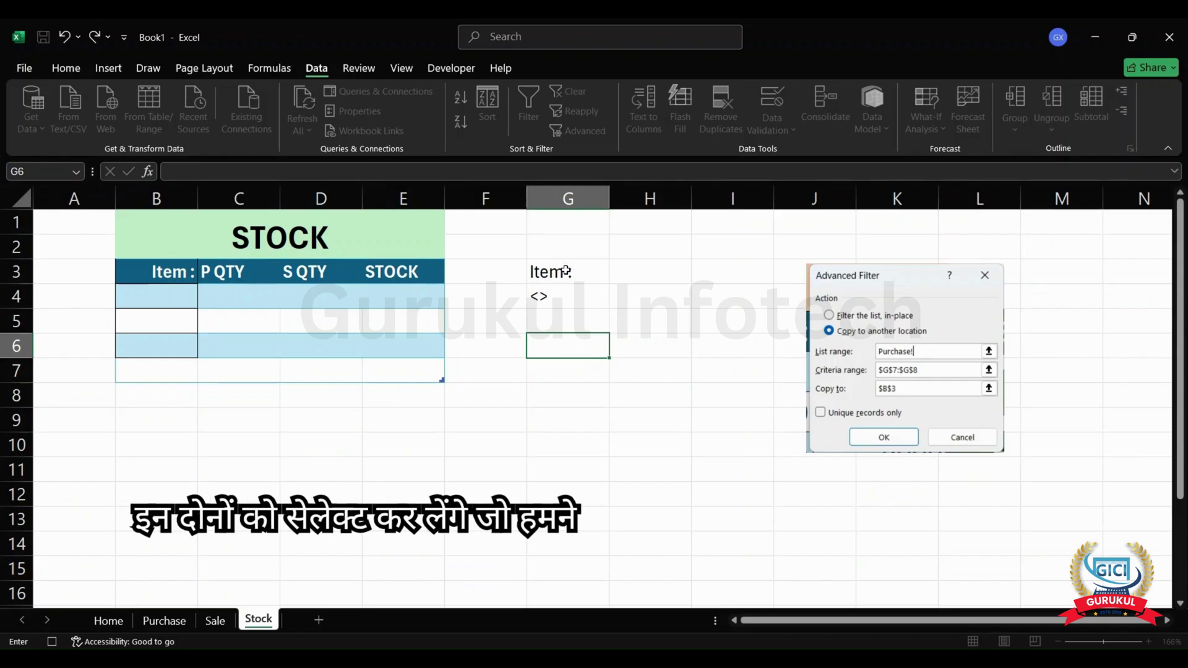
- Set the filter's criteria range to the Item heading and its not-blank condition in G3:G4
drag(565, 271, 563, 294)
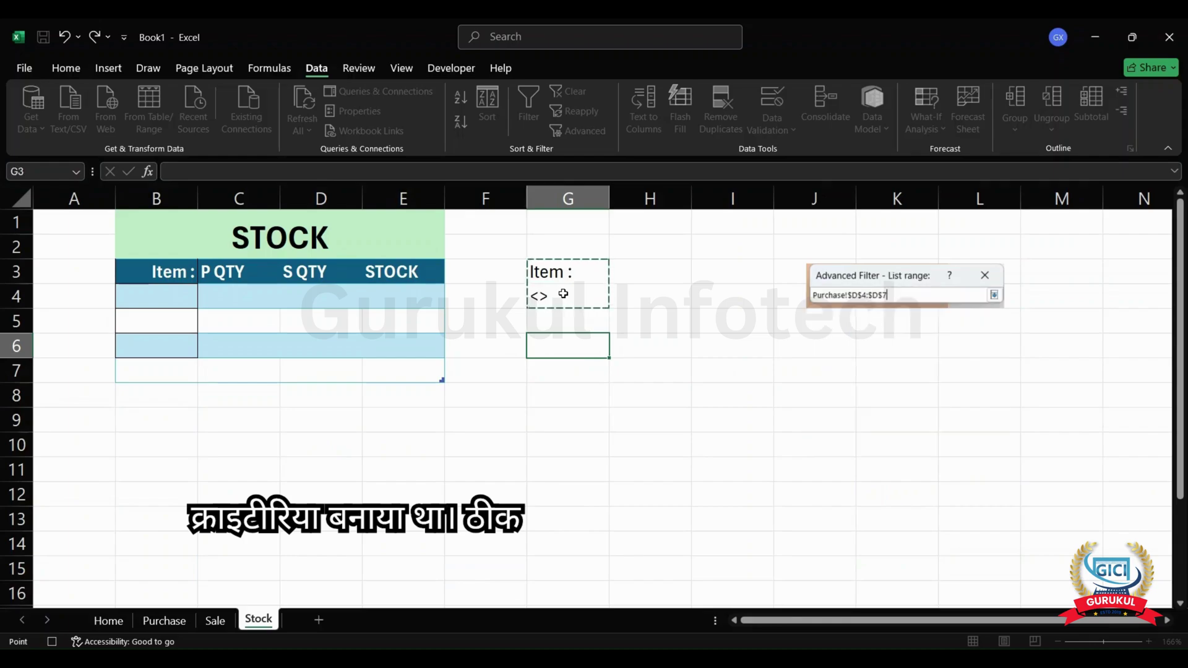
click(974, 377)
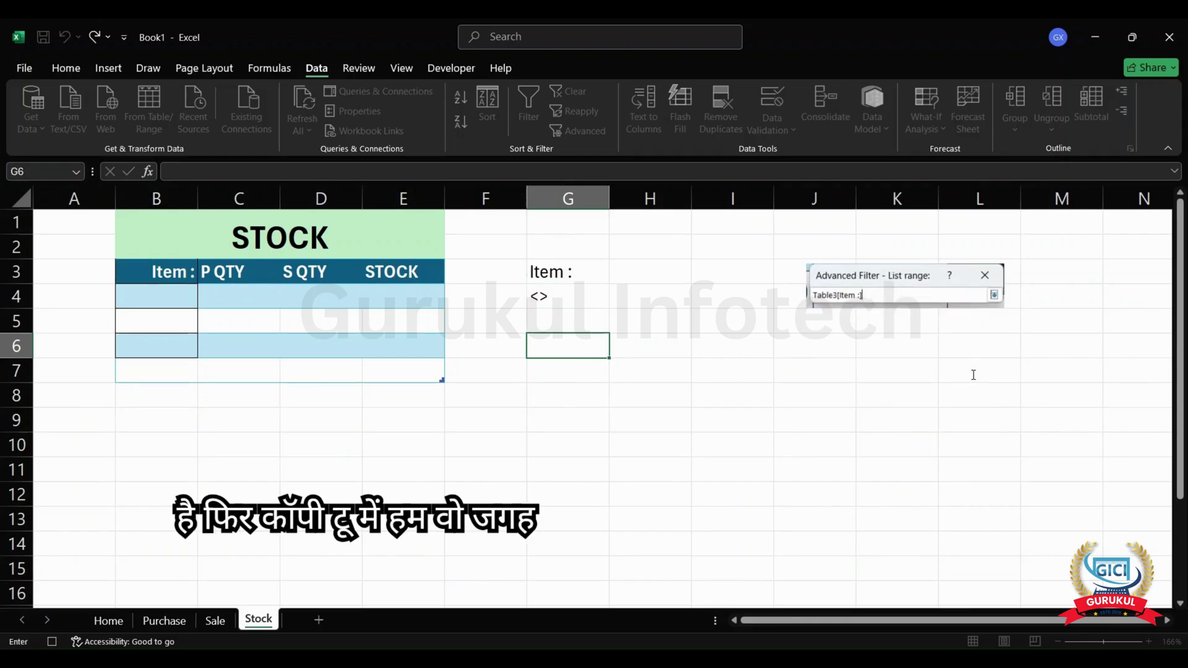
key(Return)
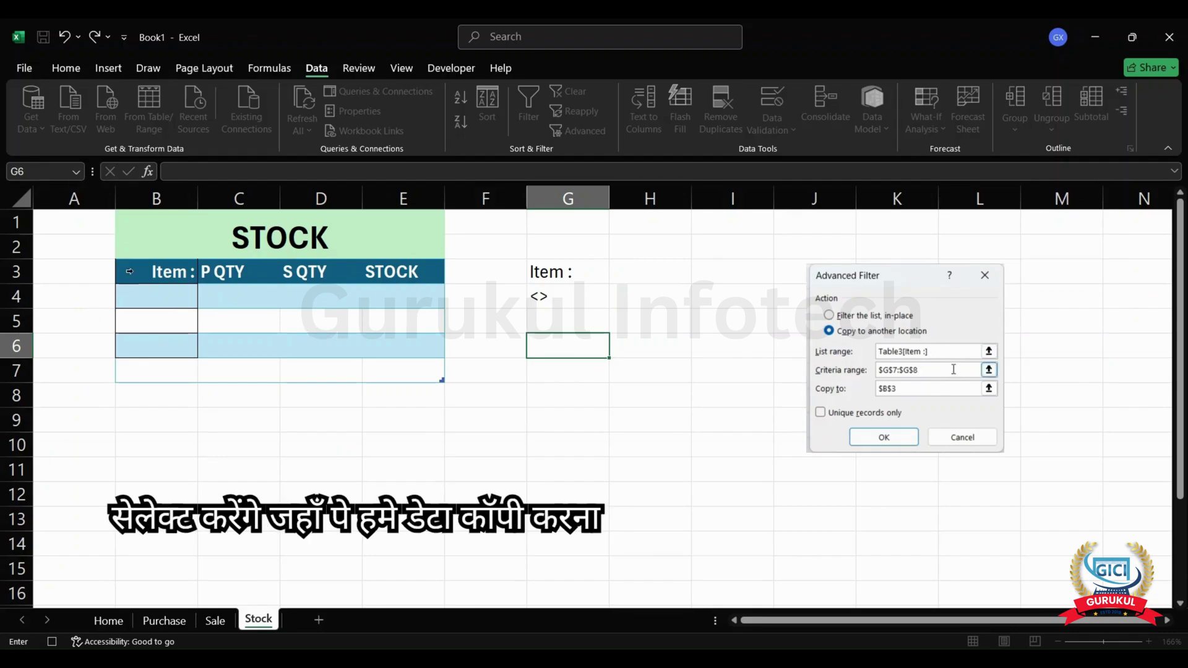
key(BackSpace)
key(BackSpace)
key(BackSpace)
key(BackSpace)
key(BackSpace)
key(BackSpace)
key(BackSpace)
key(BackSpace)
key(BackSpace)
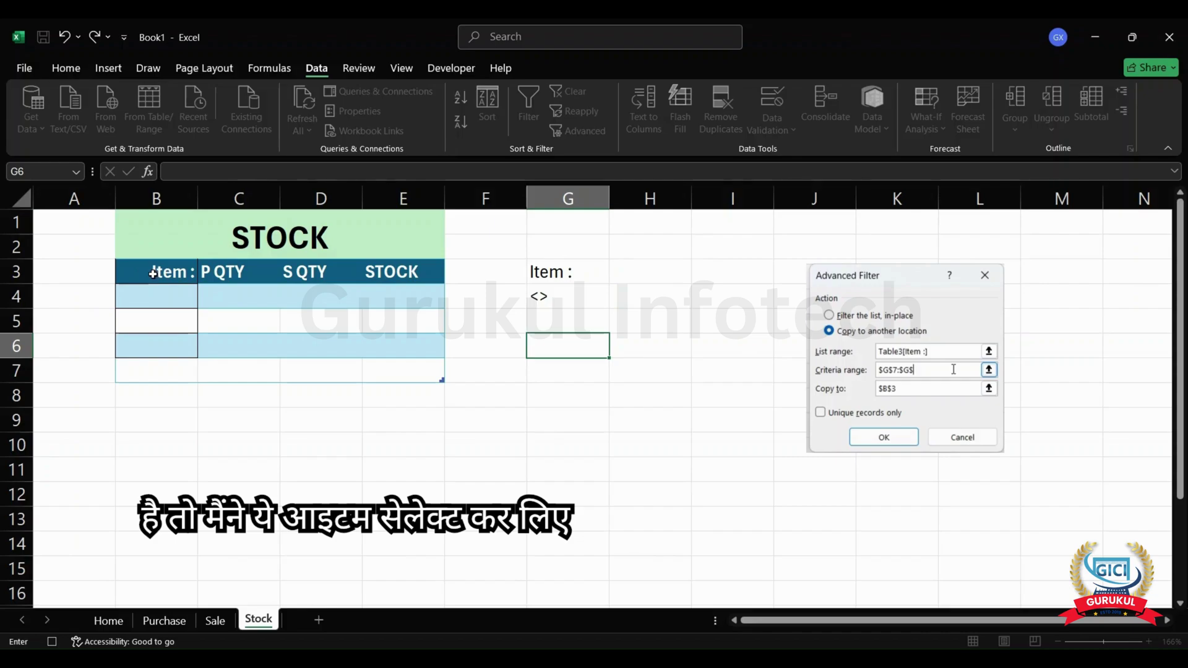
- Set the copy destination to the stock table's Item heading in B3 and run the filter for unique records only
click(153, 273)
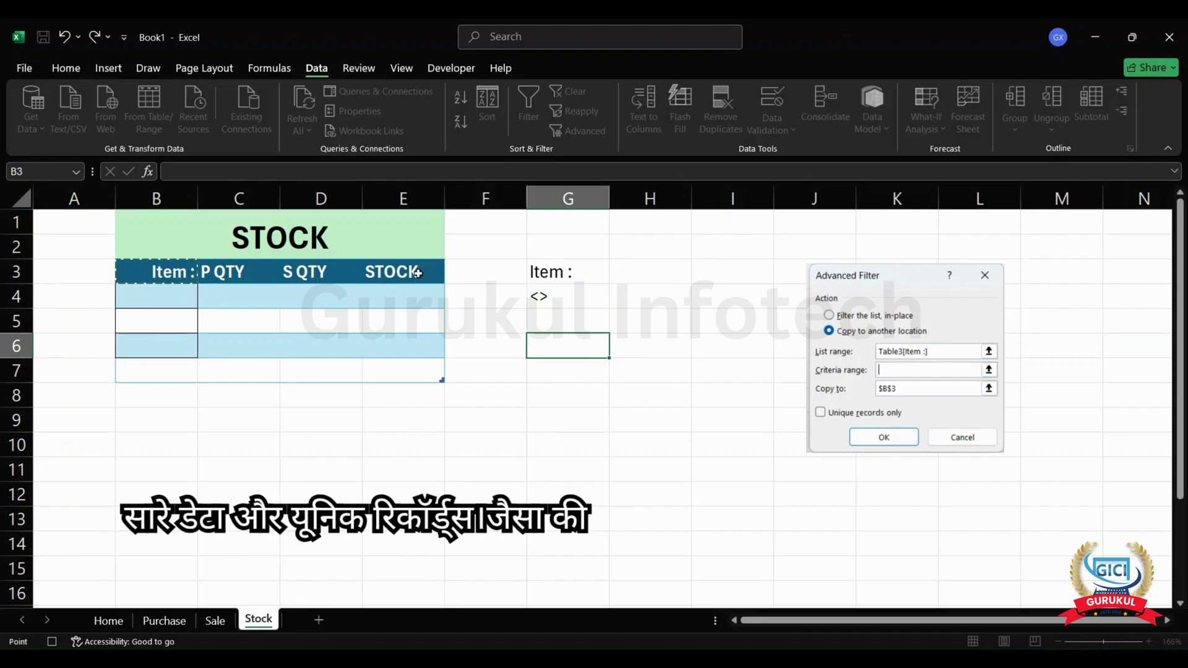
drag(568, 371, 568, 396)
click(932, 391)
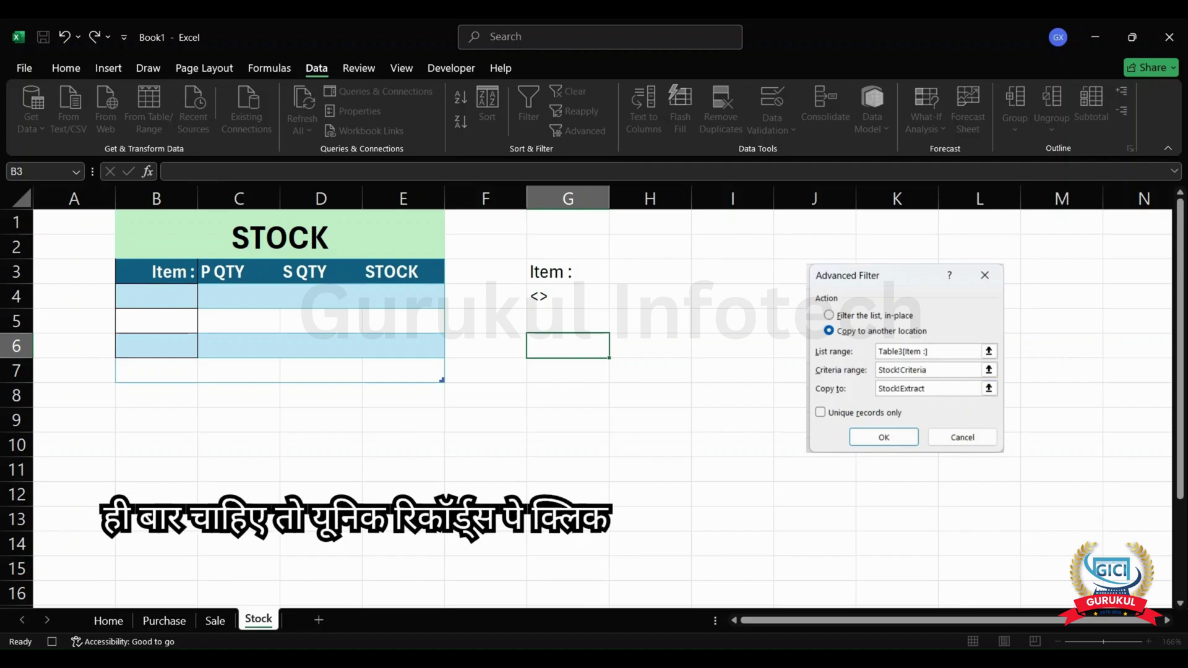
click(843, 420)
click(884, 438)
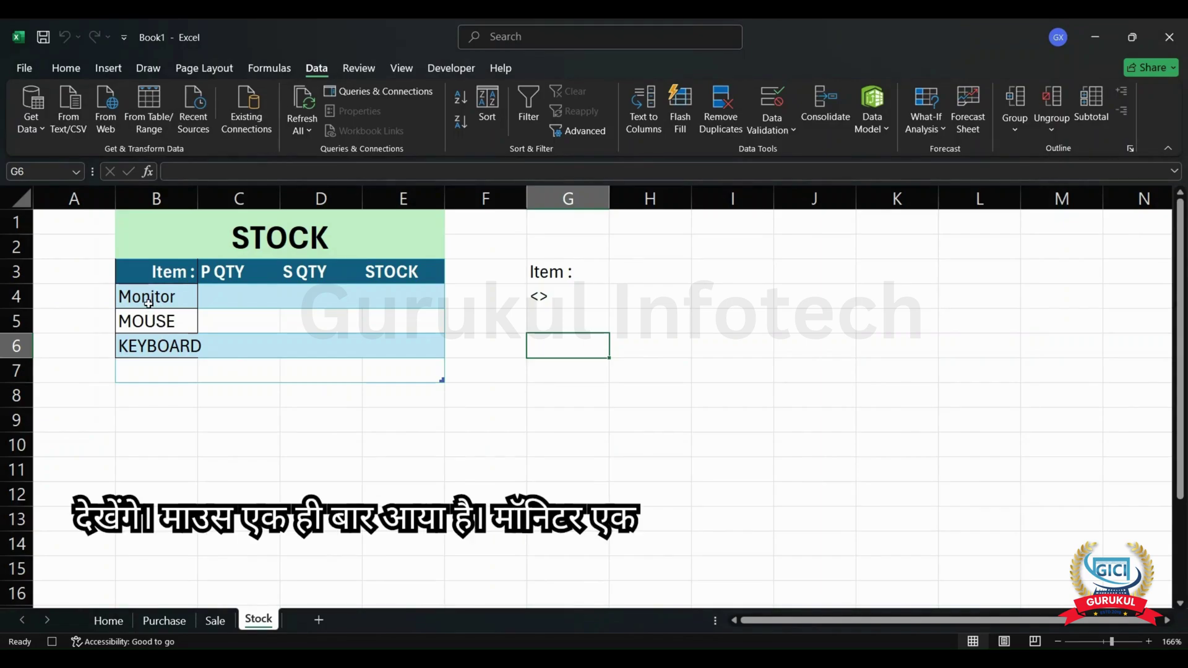
- Fit column B to the width of its item names and stop recording the macro
double_click(198, 199)
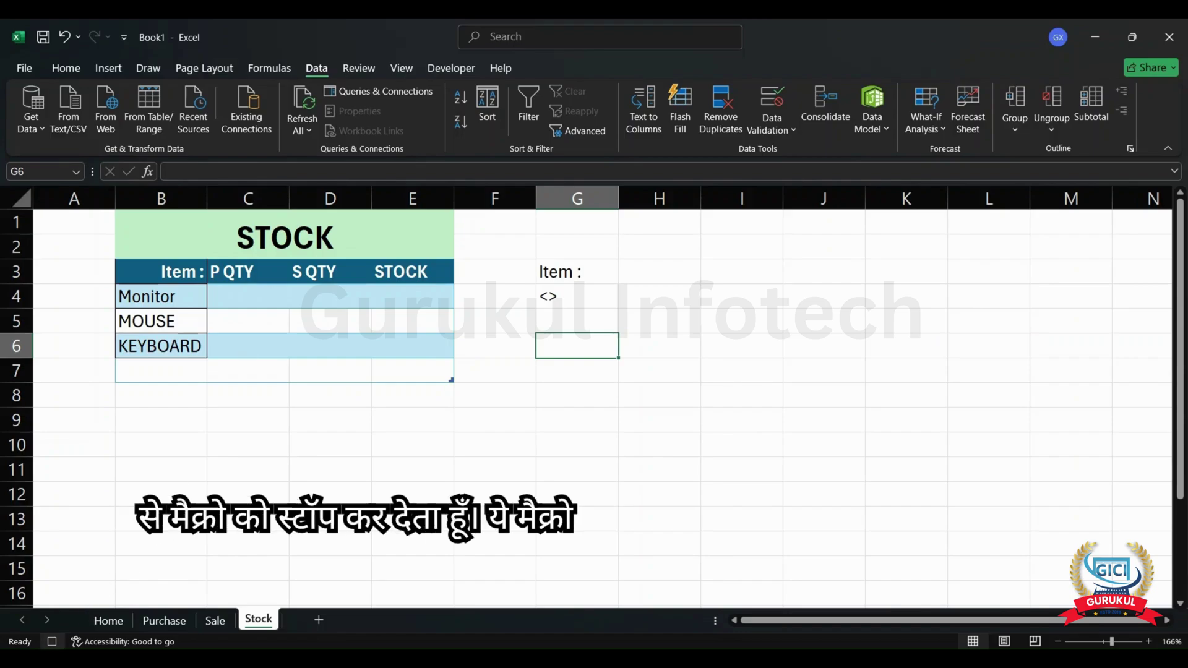
click(52, 641)
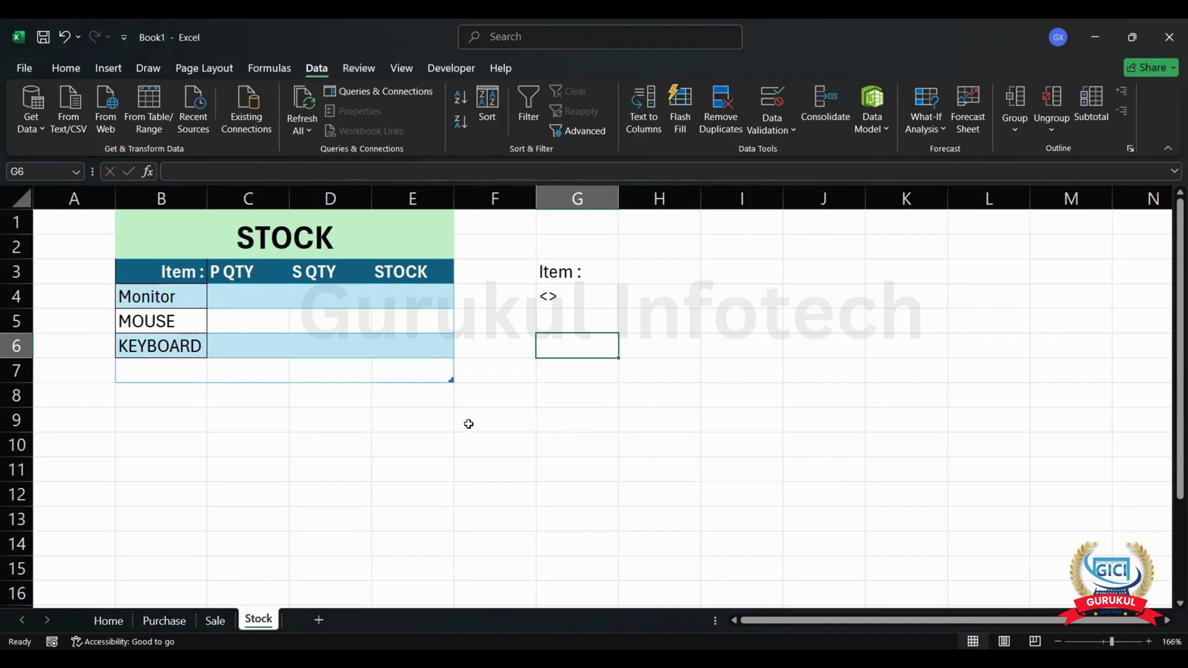
click(539, 412)
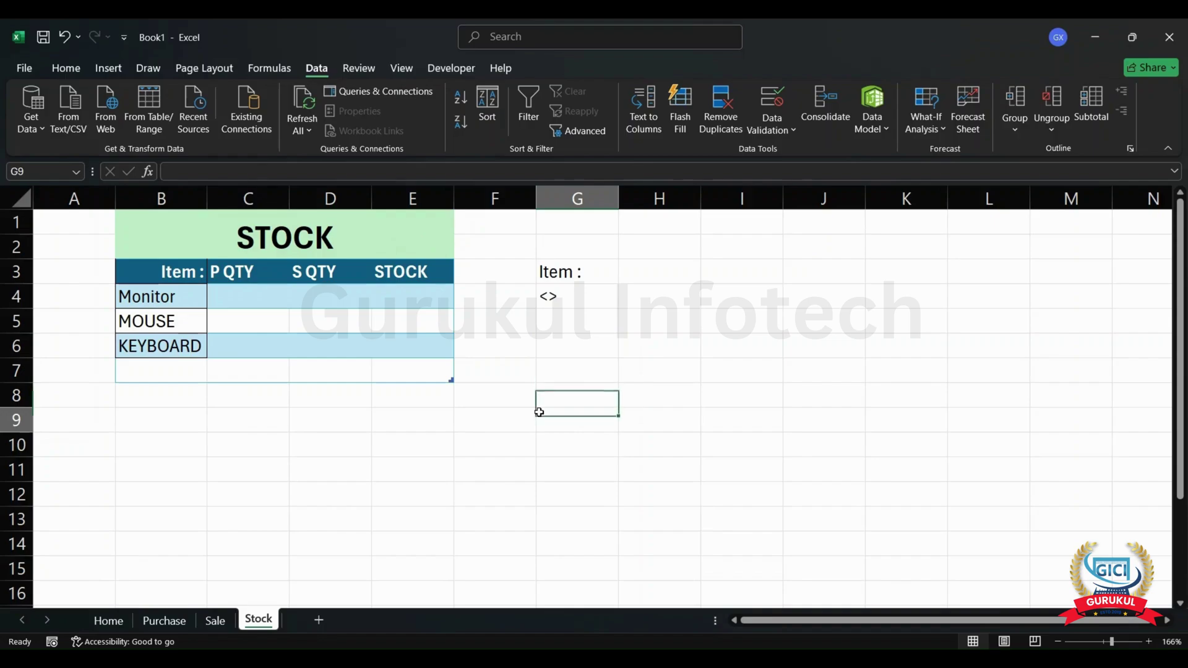
click(500, 318)
click(175, 336)
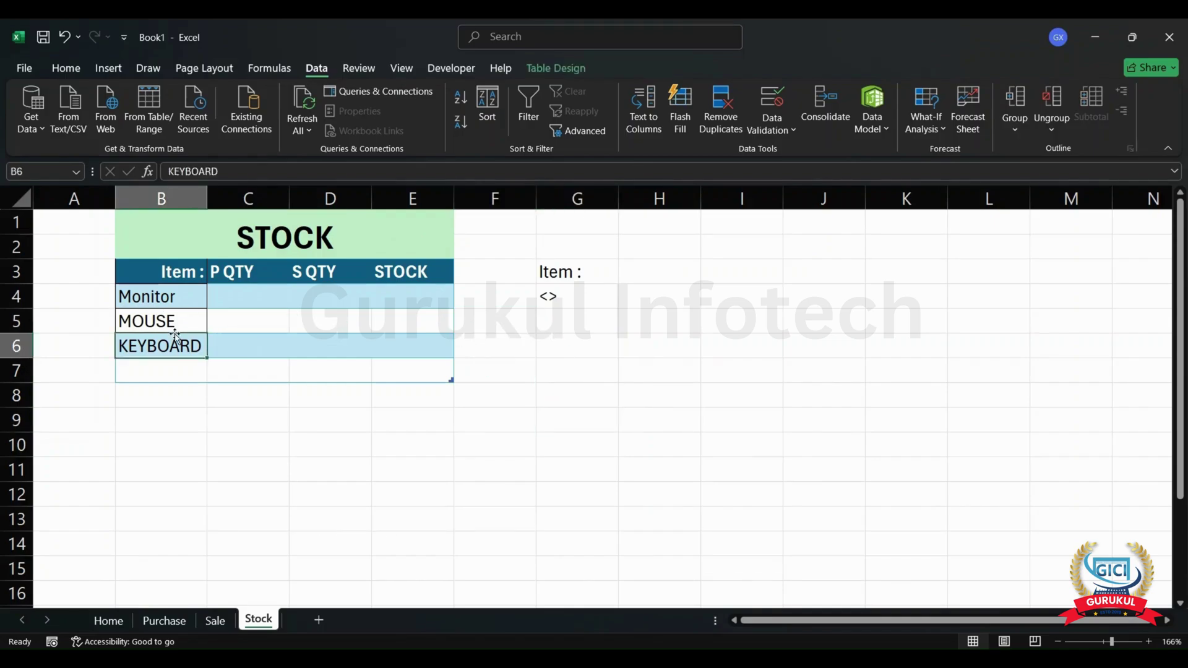
click(240, 299)
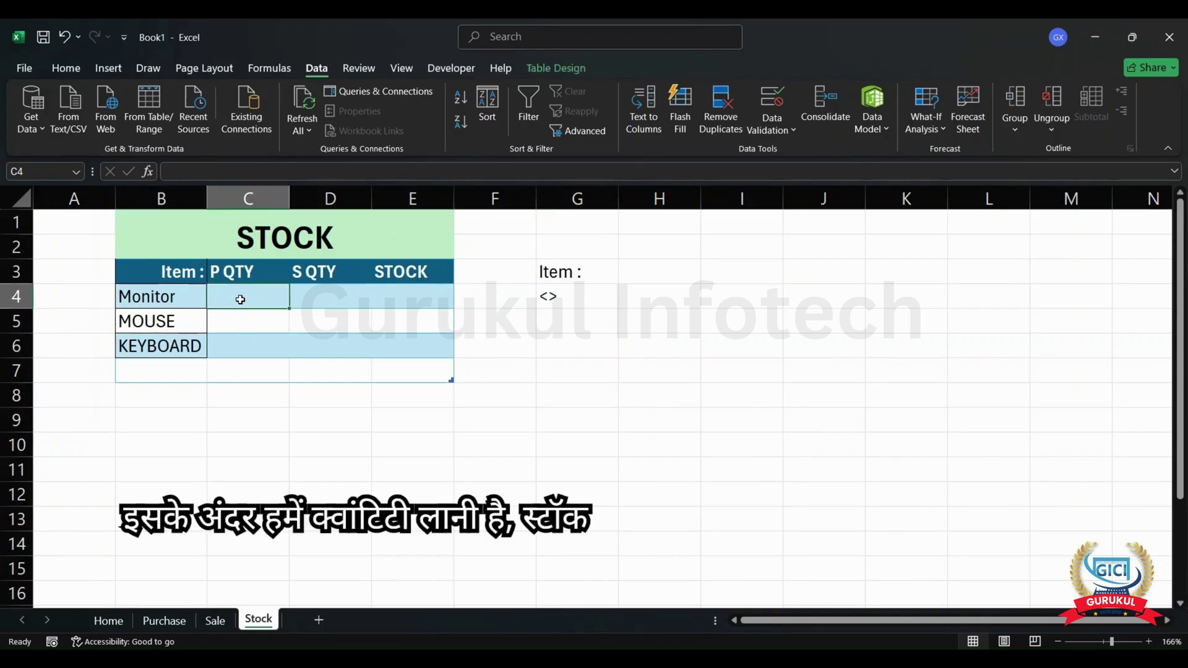
click(325, 290)
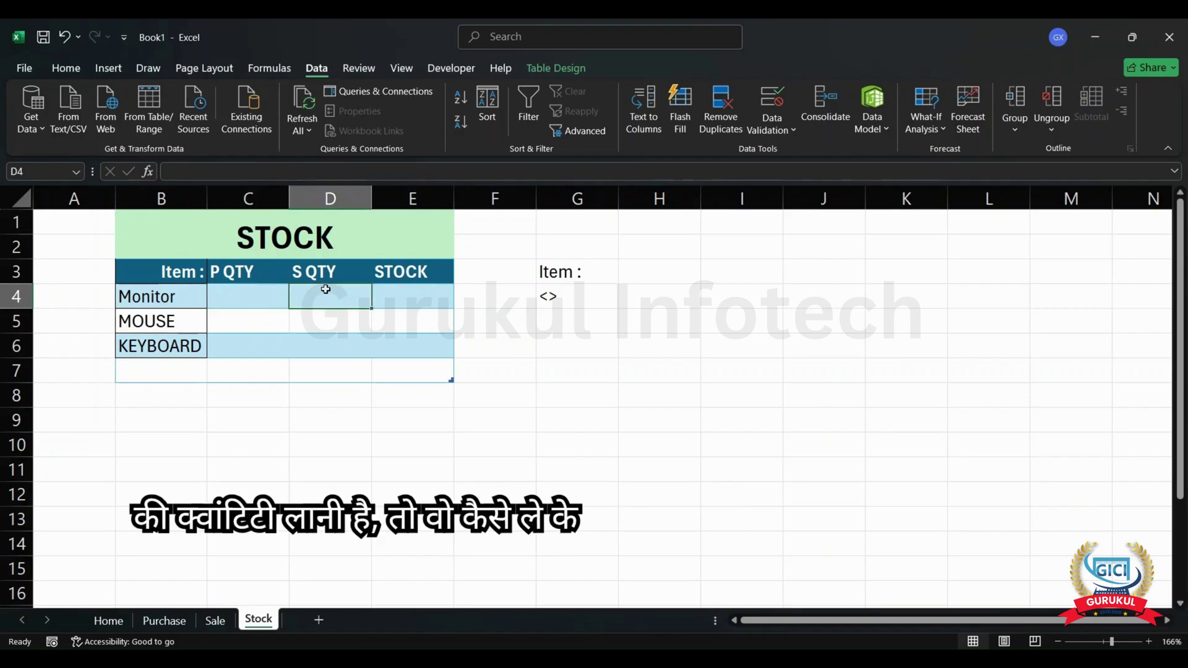
- Start a SUMIF formula in the P QTY cell C4 with the Purchase table's Item column D3:D10 as range
click(261, 294)
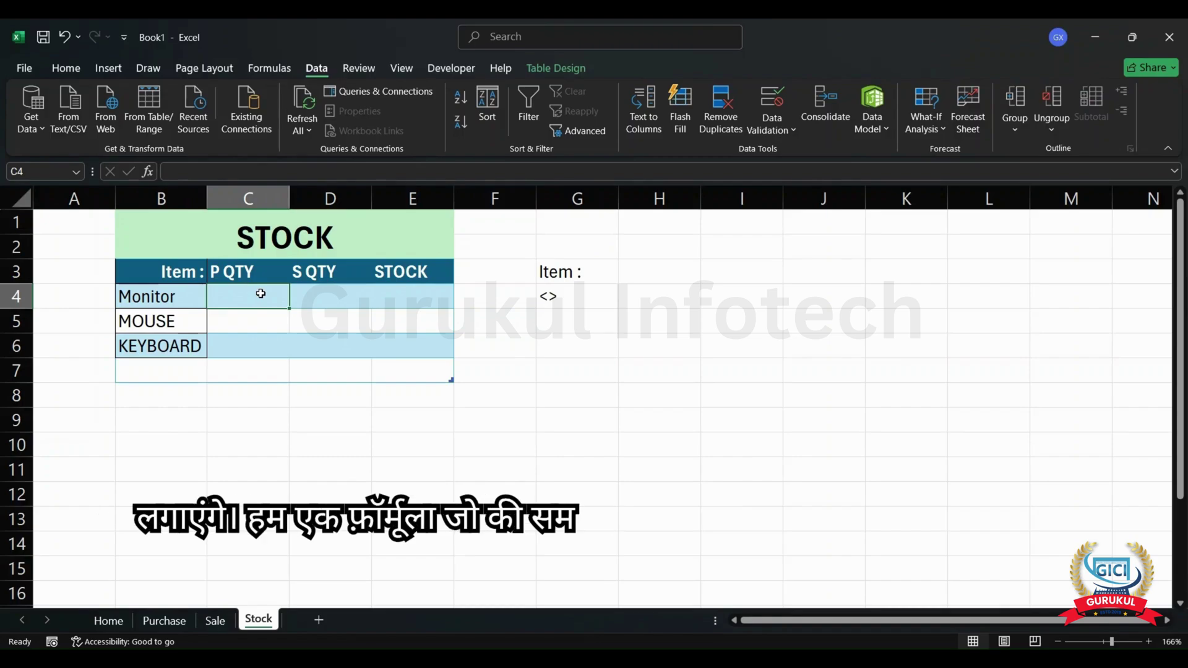
text(=)
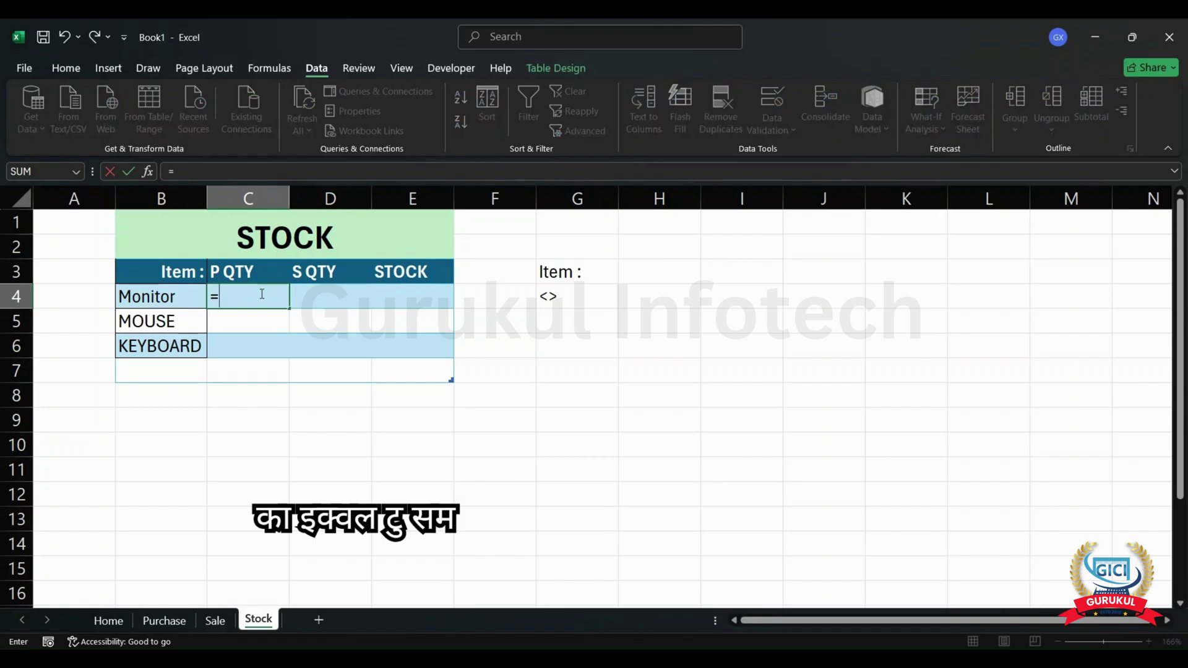
text(sumif)
key(Tab)
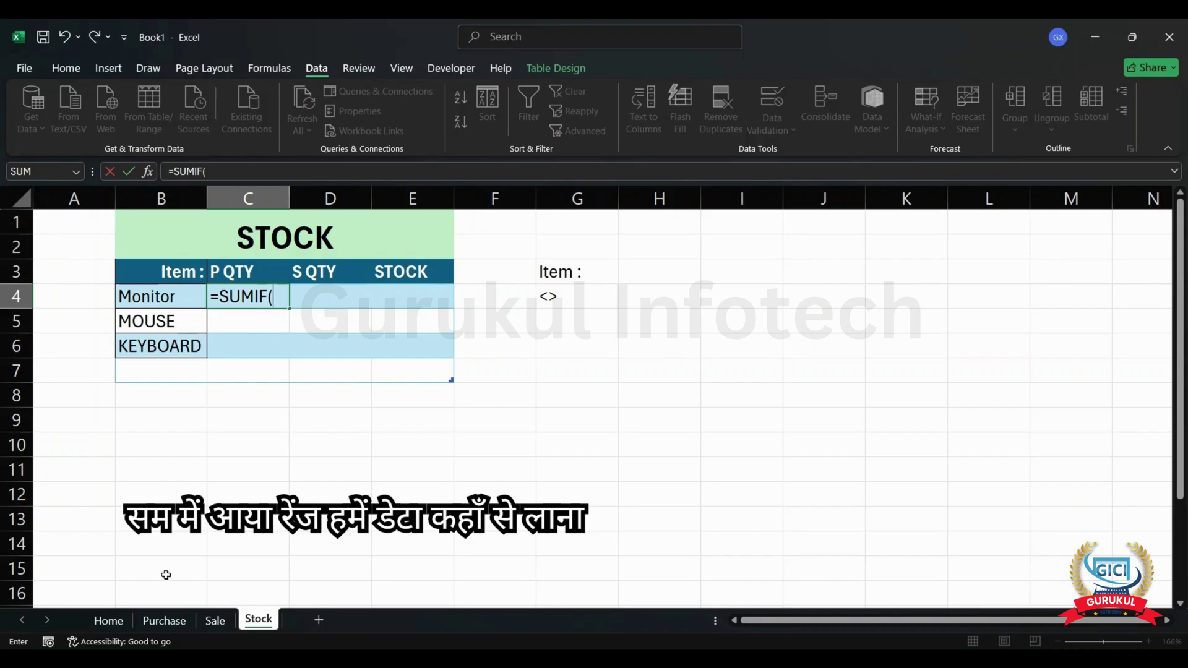
click(173, 624)
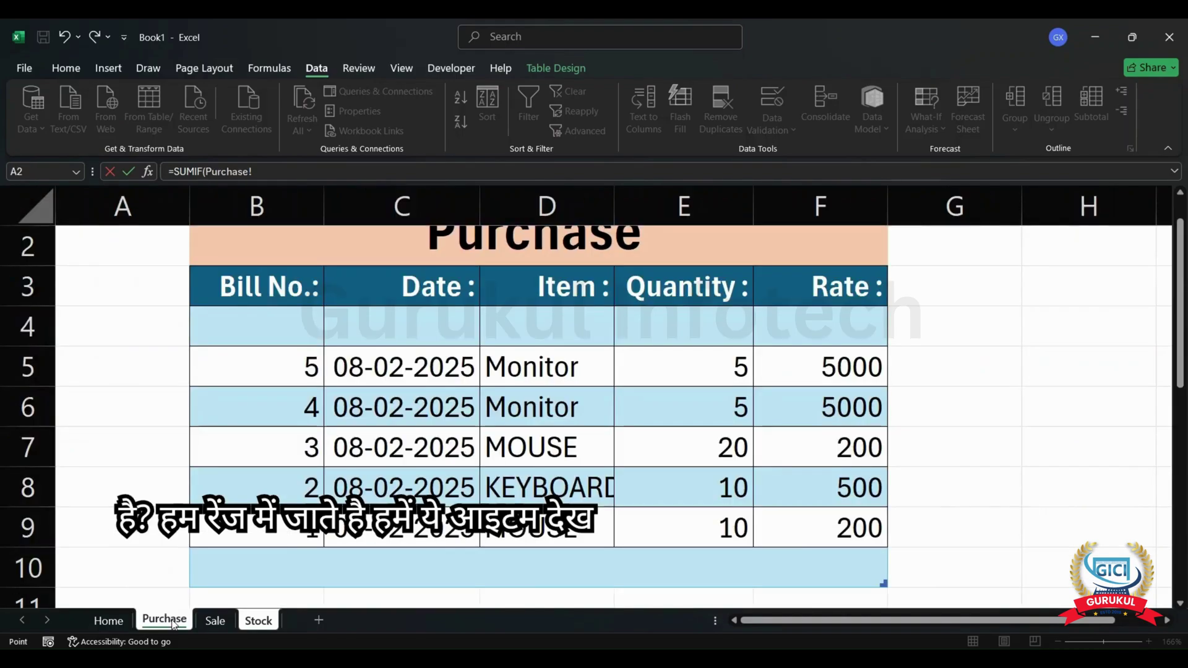
drag(552, 281, 537, 570)
text(,)
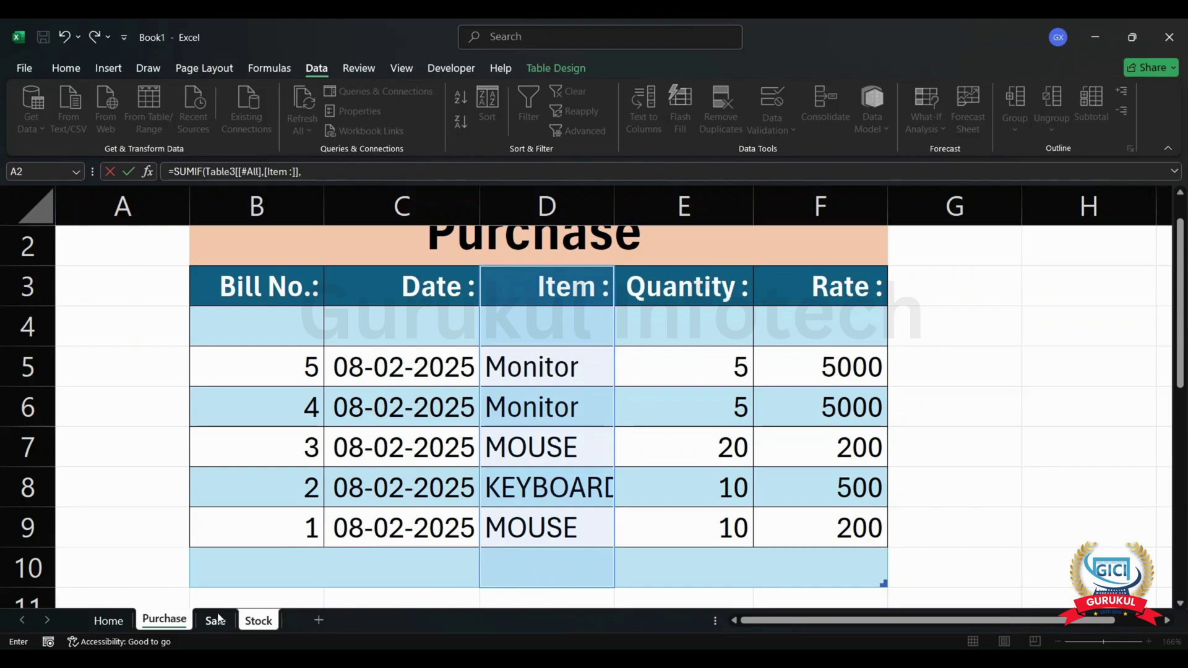
- Complete the P QTY formula with the stock item in B4 as criterion and the Purchase Quantity column E3:E10 as sum range
click(258, 619)
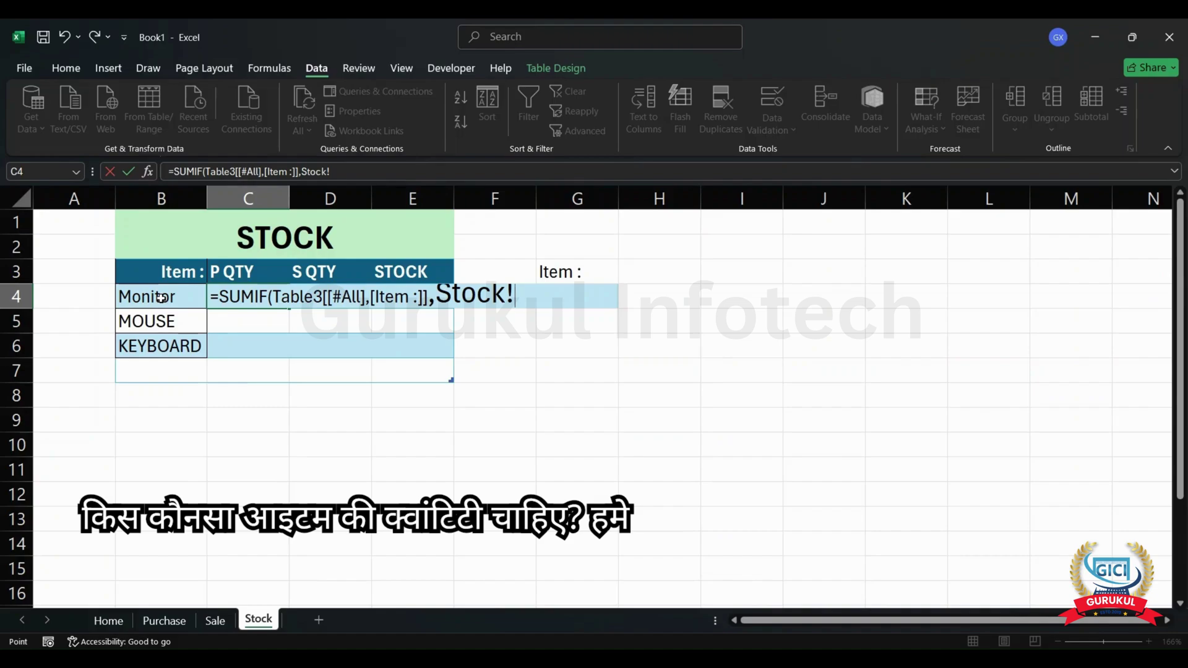
click(161, 298)
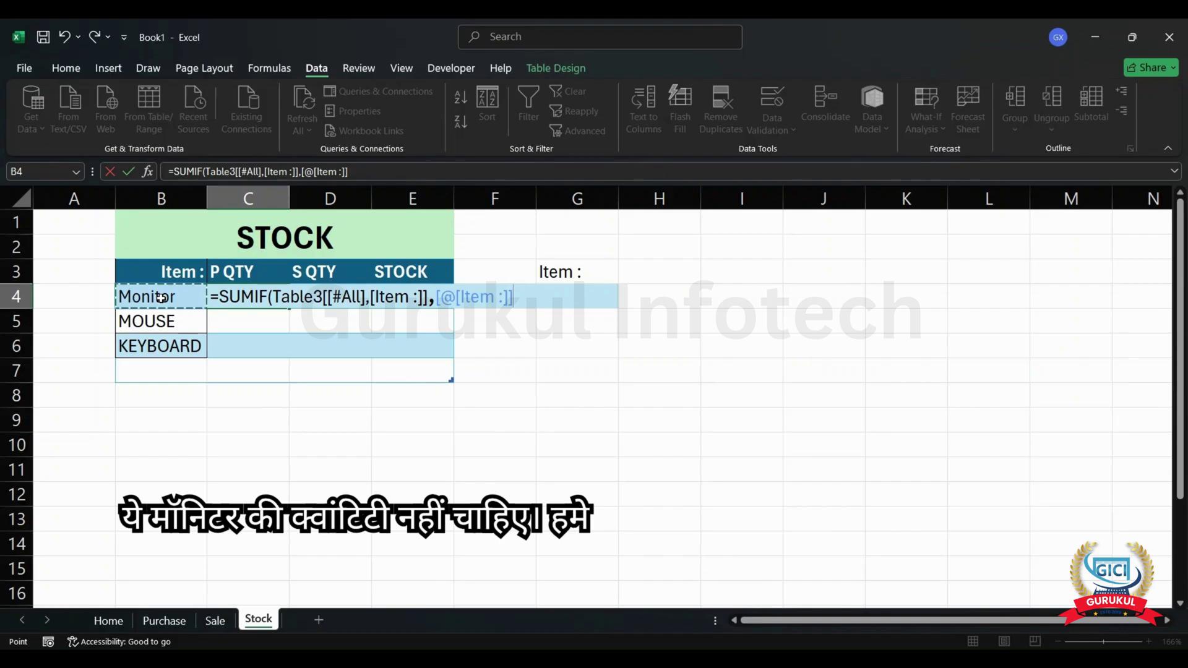
text(,)
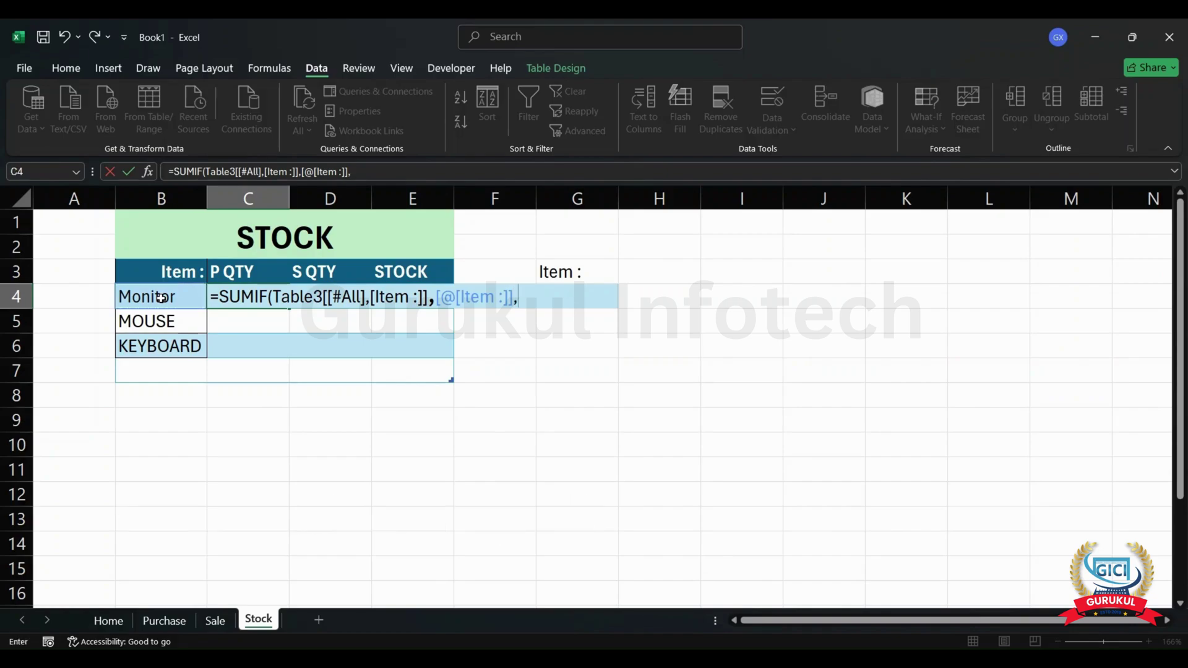
click(165, 622)
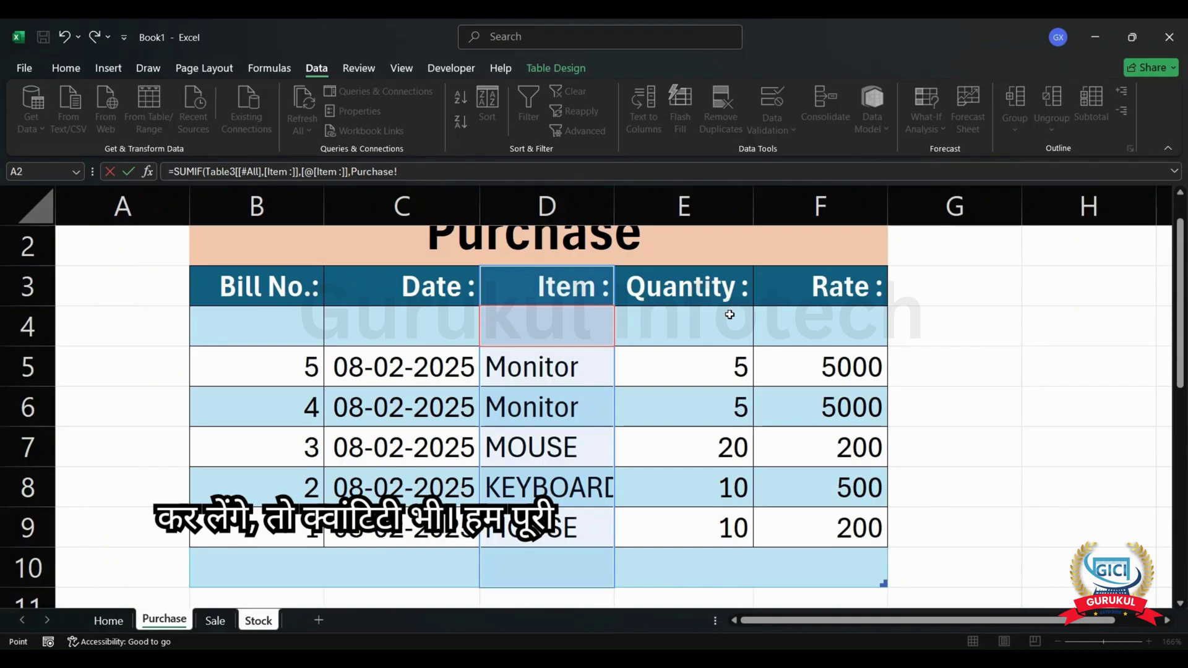
drag(711, 288, 720, 565)
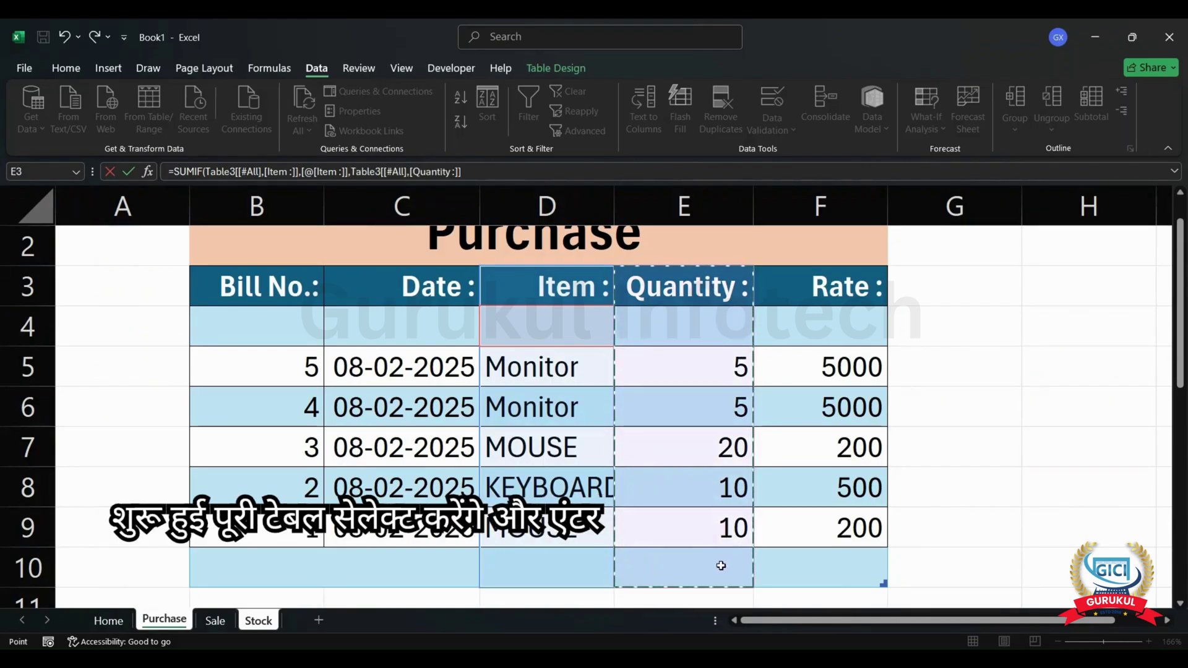
text())
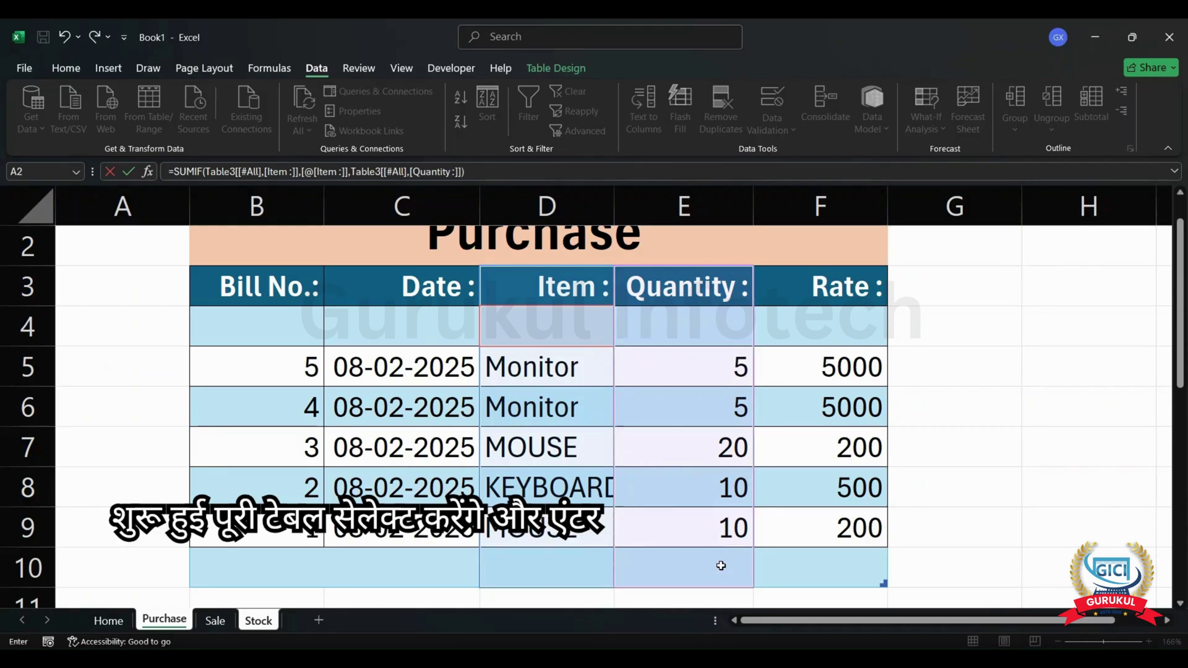
key(Return)
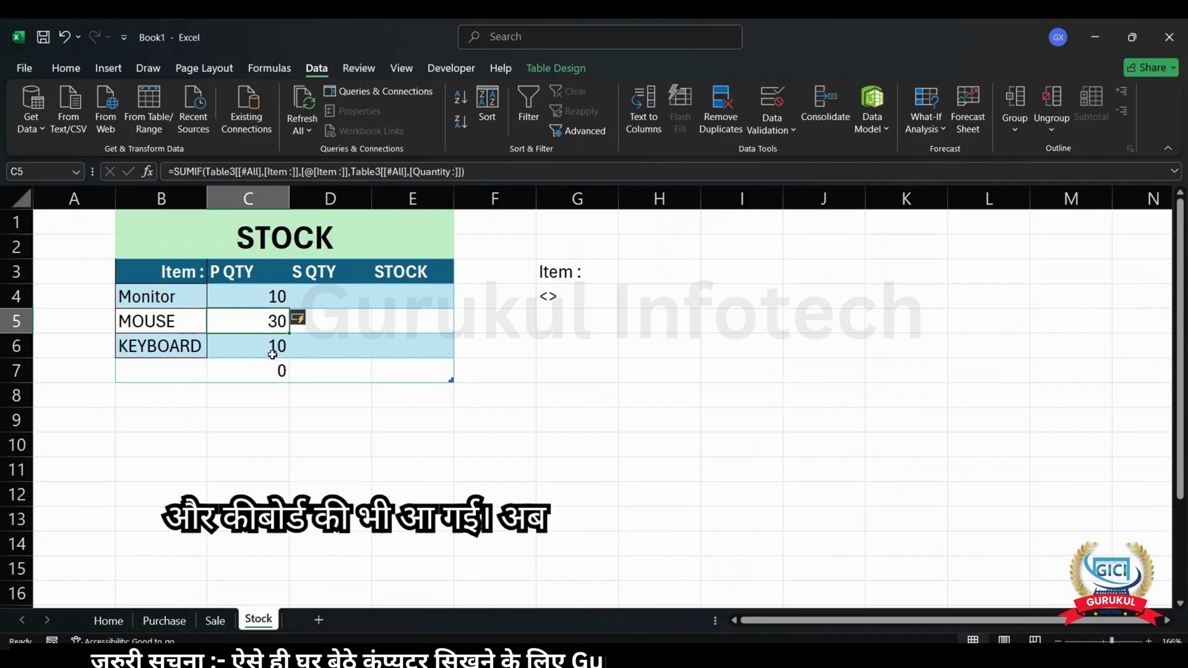
- Start a SUMIF formula in the S QTY cell D4 with the Sale table's Item column D3:D7 as range
click(339, 297)
text(=sau)
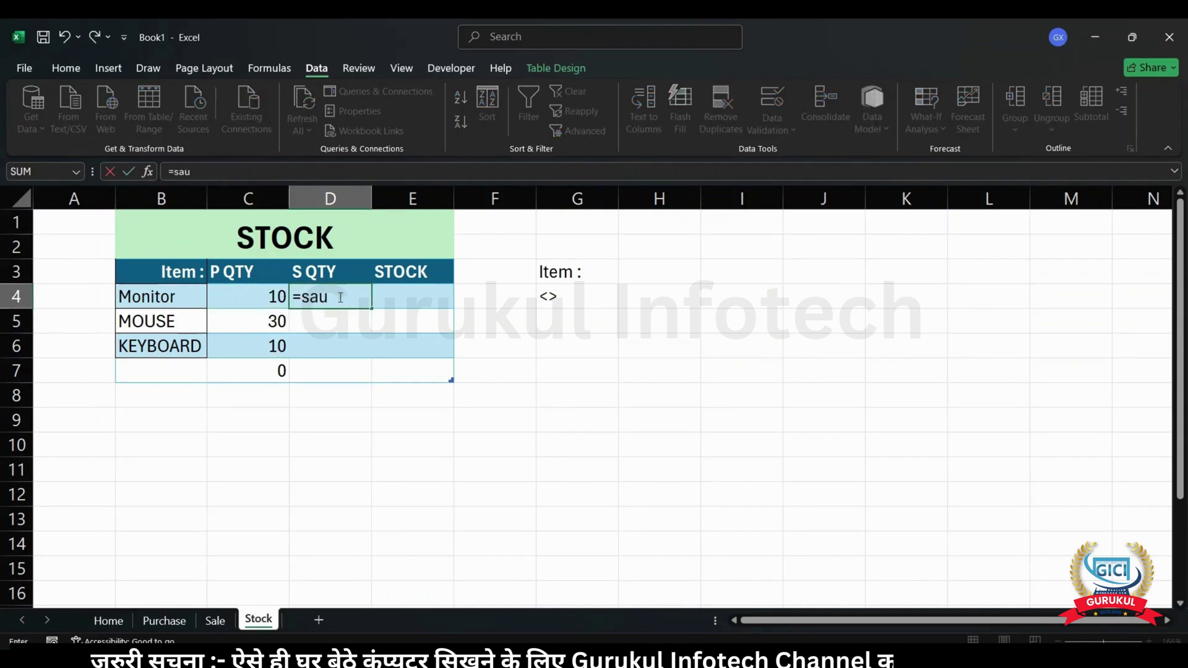
key(BackSpace)
text(mif)
key(BackSpace)
key(BackSpace)
key(BackSpace)
key(BackSpace)
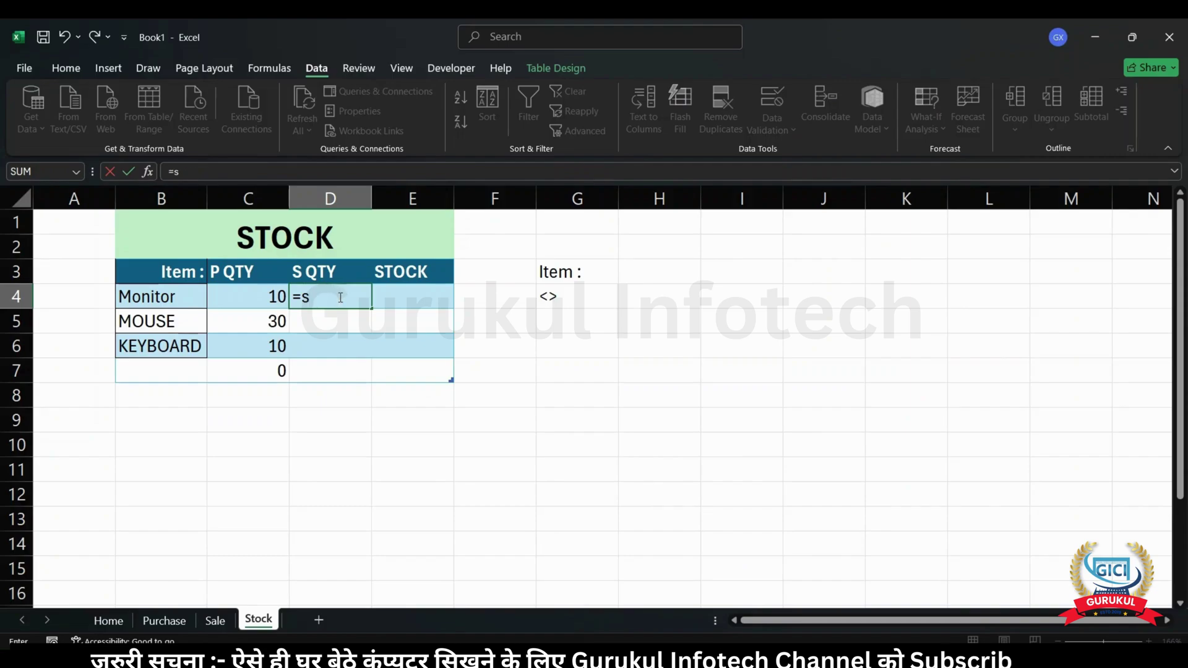
text(umif)
key(Tab)
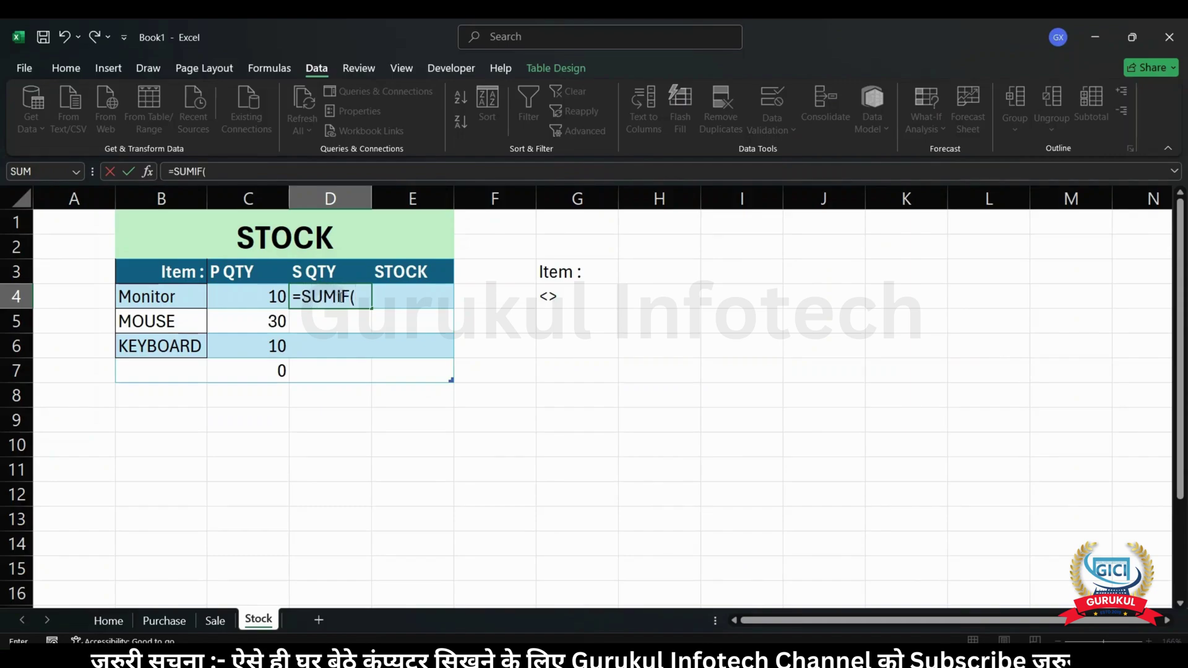
click(215, 620)
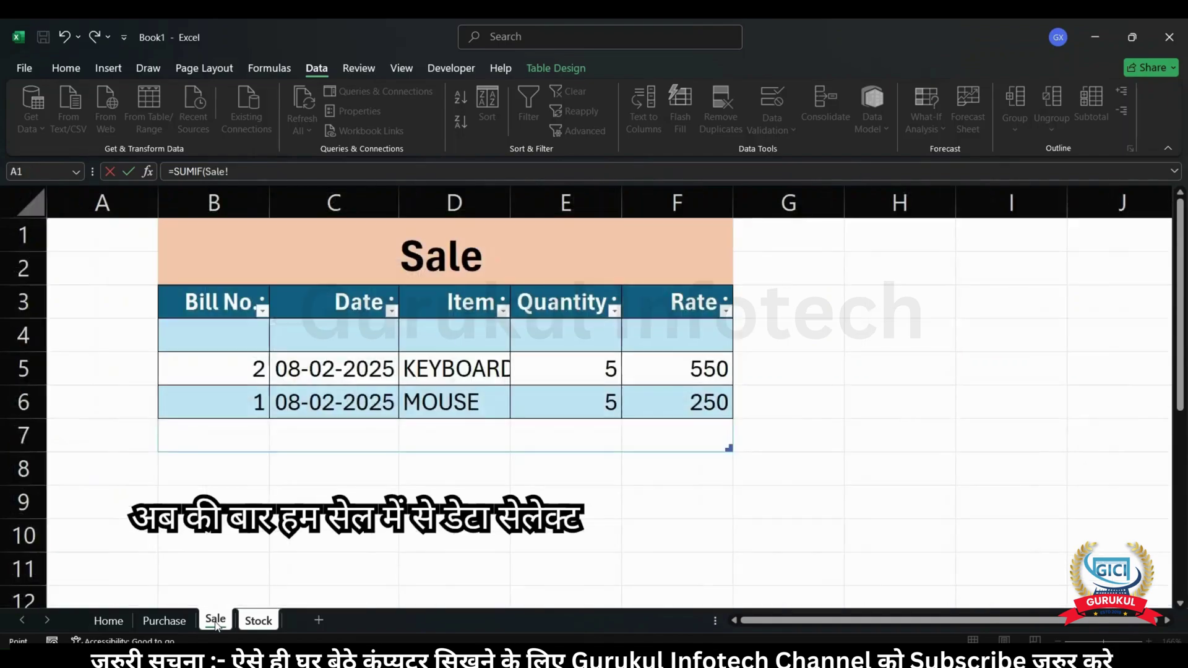
drag(454, 307, 443, 429)
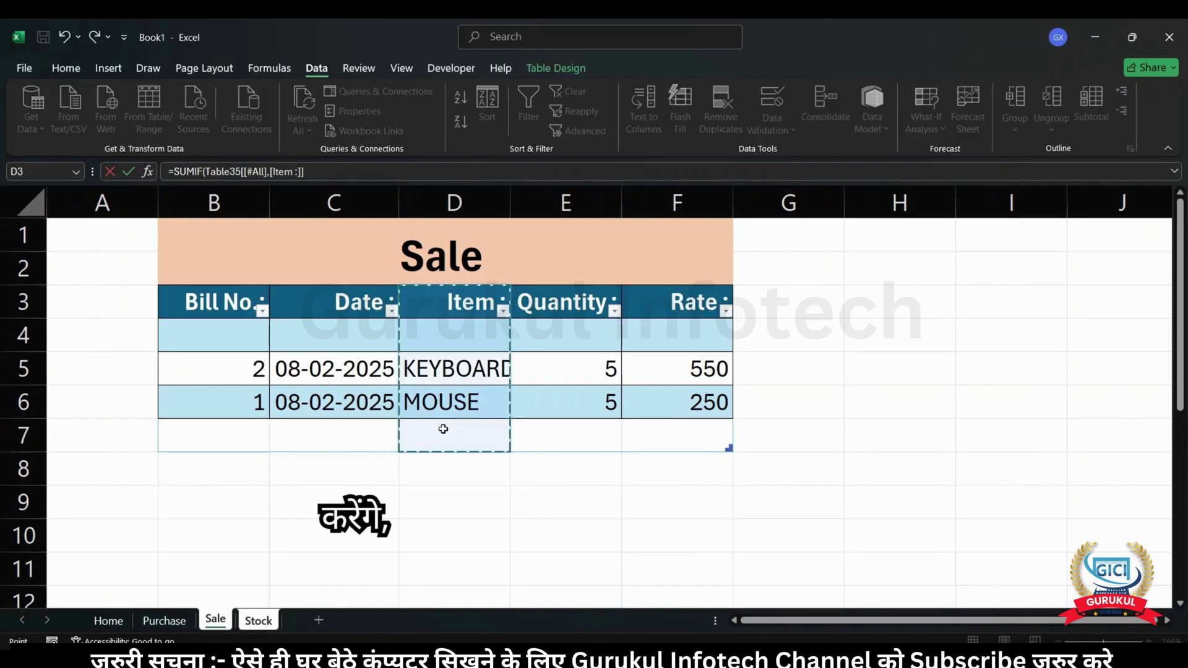
text(,)
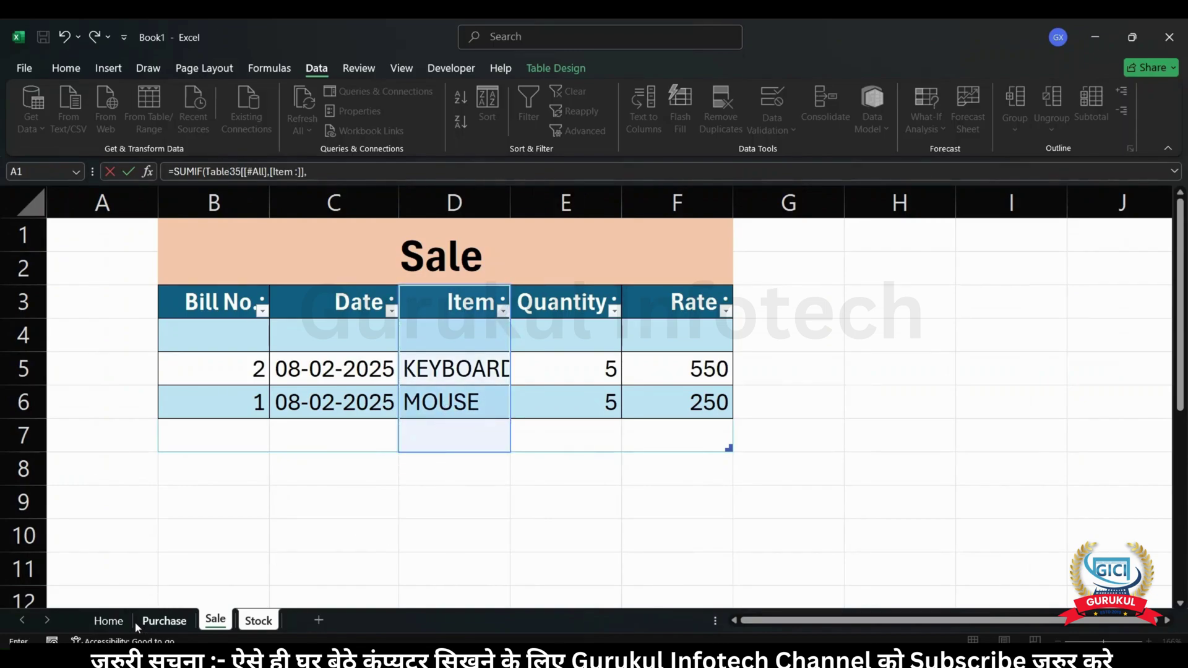
- Complete the S QTY formula with the stock item in B4 as criterion and the Sale table's Quantity column E3:E7 as sum range
click(253, 624)
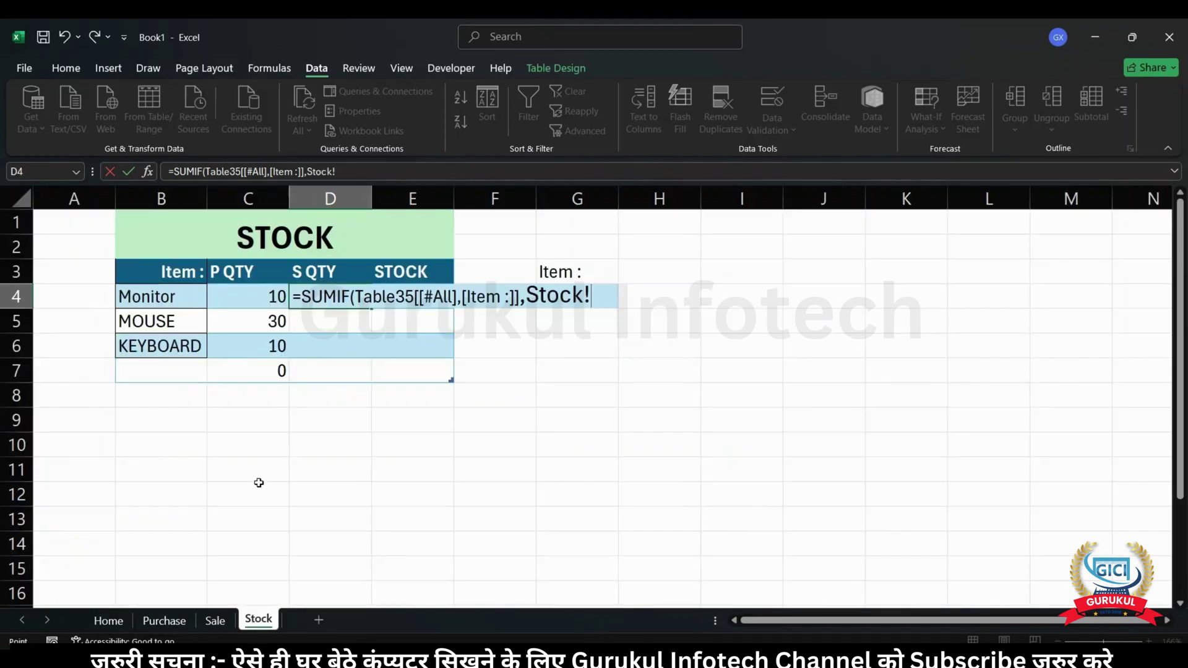
click(155, 297)
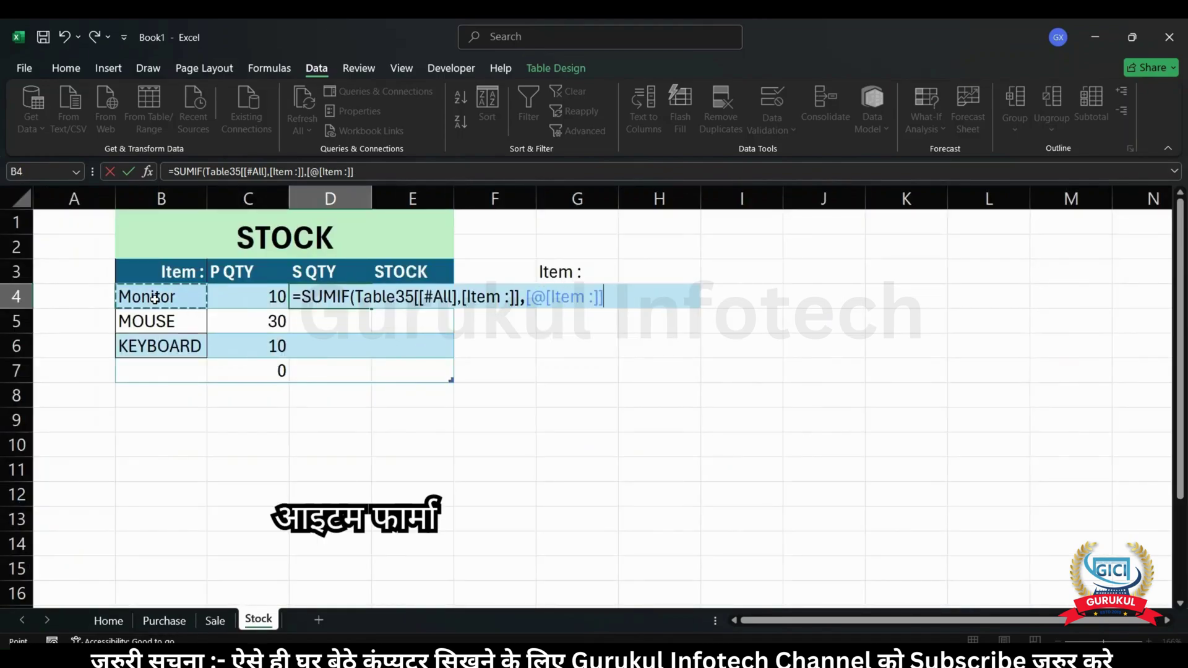
text(,)
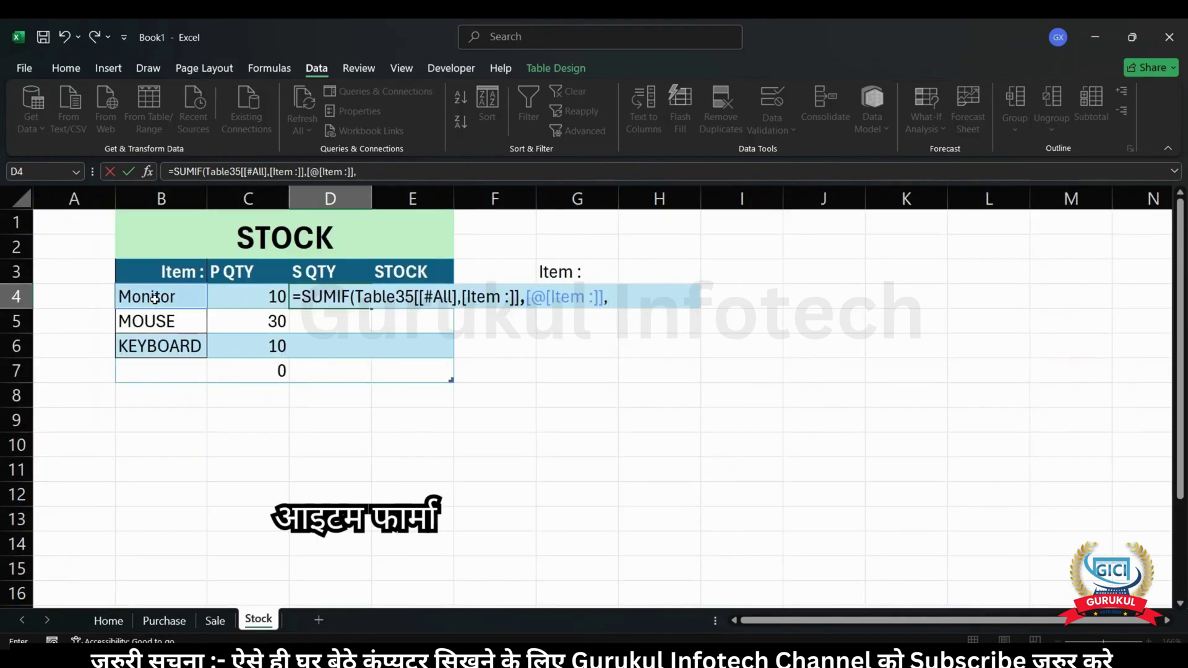
click(216, 620)
drag(569, 304, 574, 436)
text())
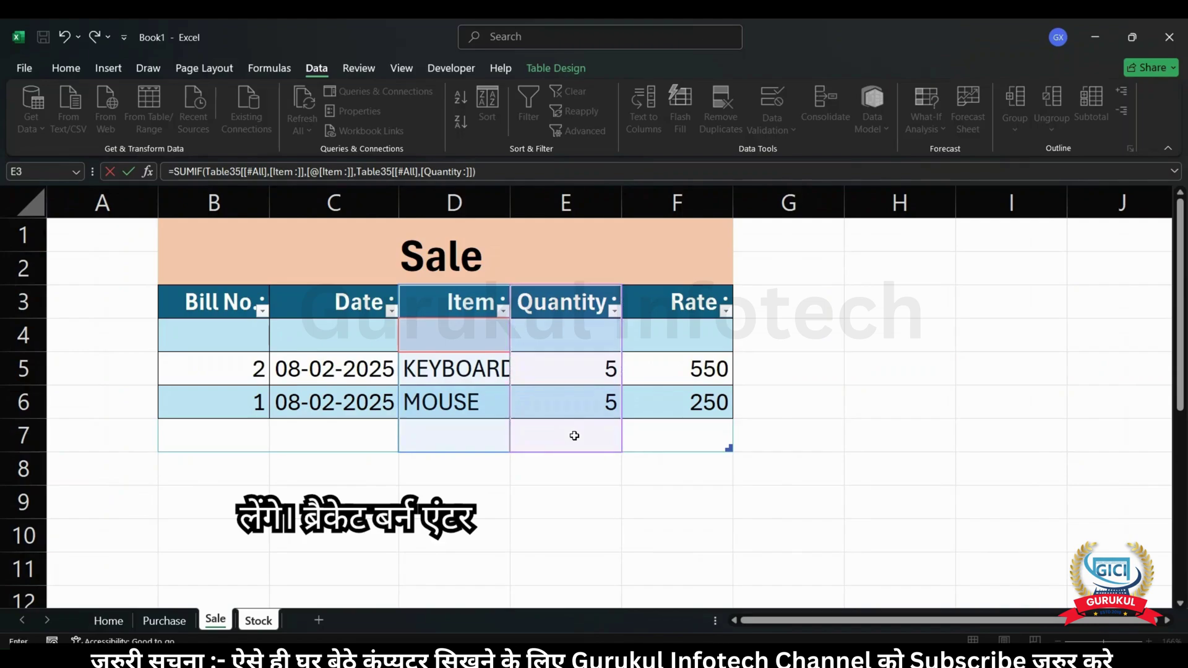
key(Return)
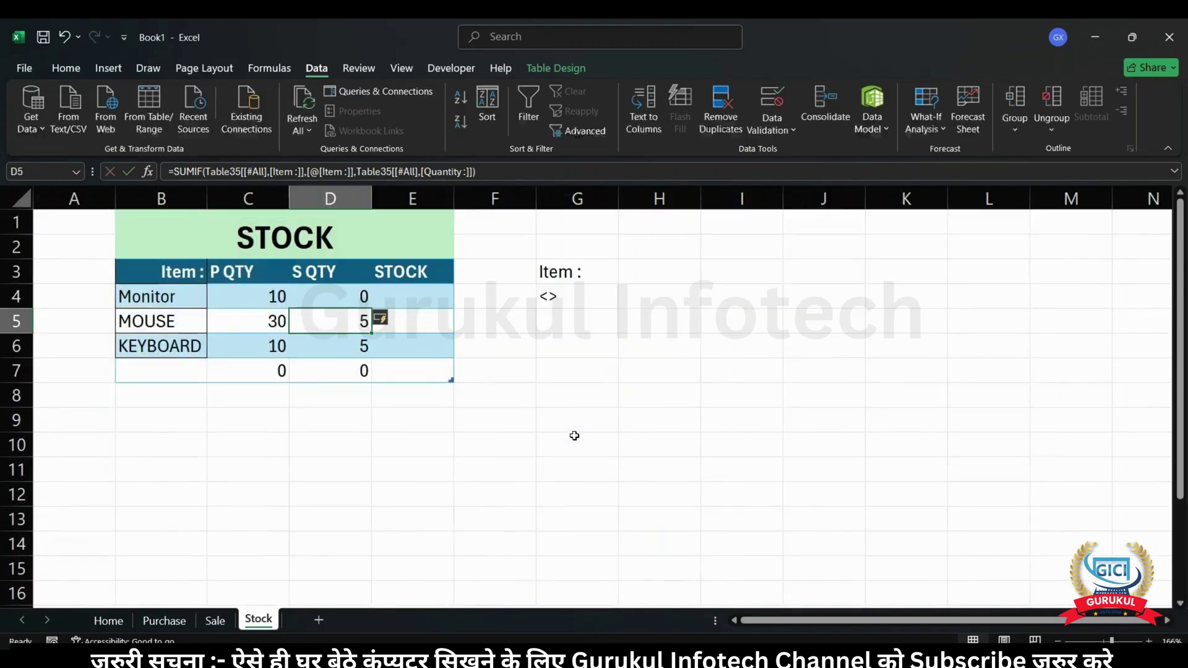
- Calculate the remaining stock in E4 by subtracting the row's S QTY from its P QTY, without any bracket around the subtraction
click(423, 302)
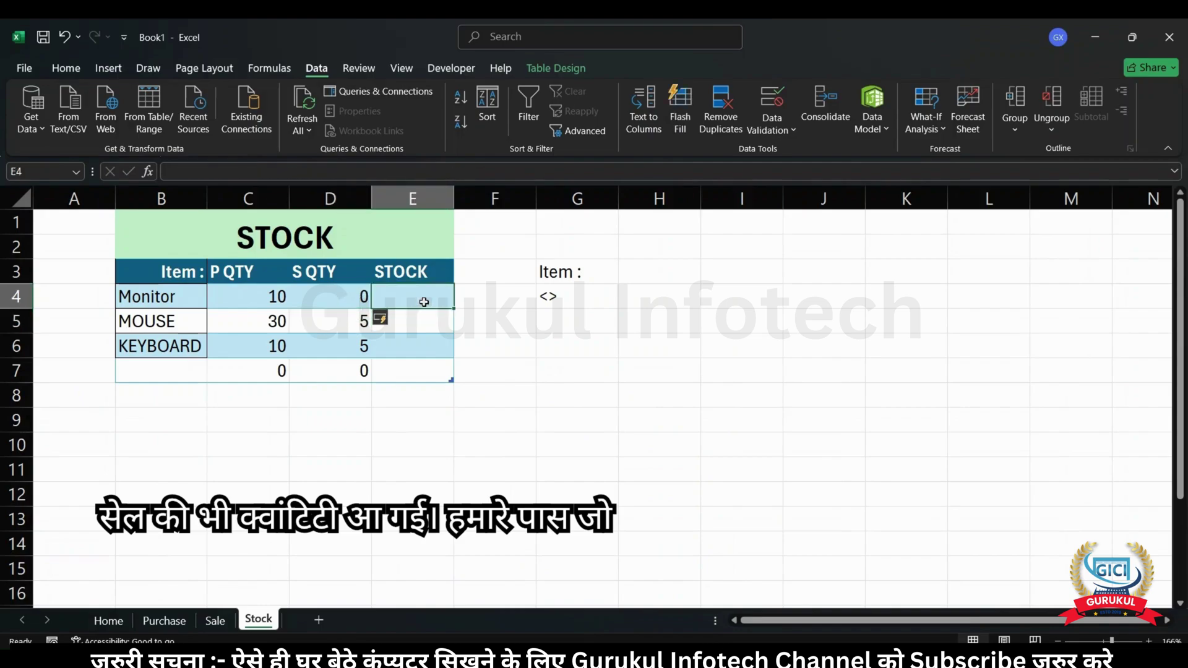
text(=)
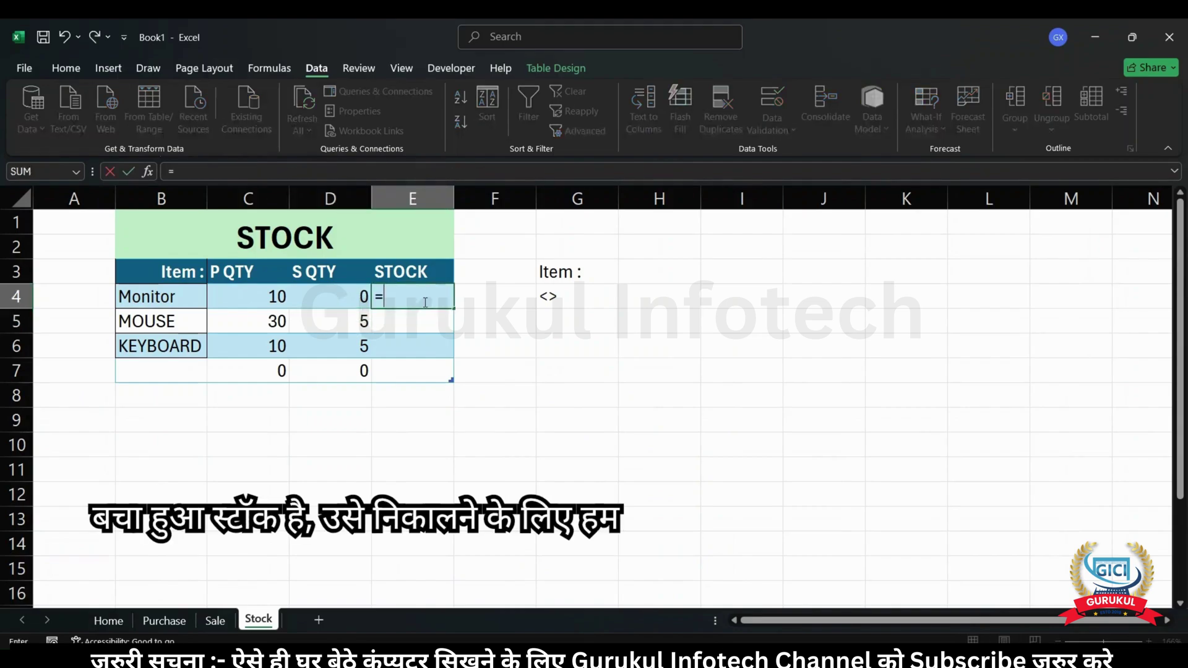
key(Left)
key(Left)
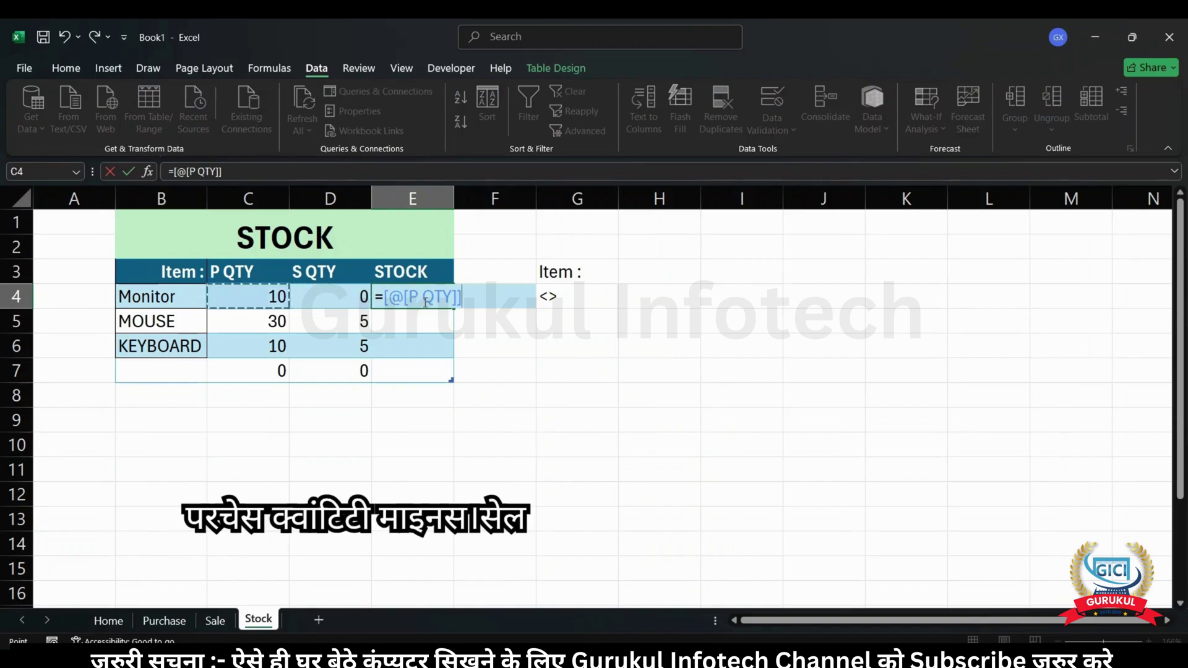
text(-)
key(Left)
key(Left)
key(Right)
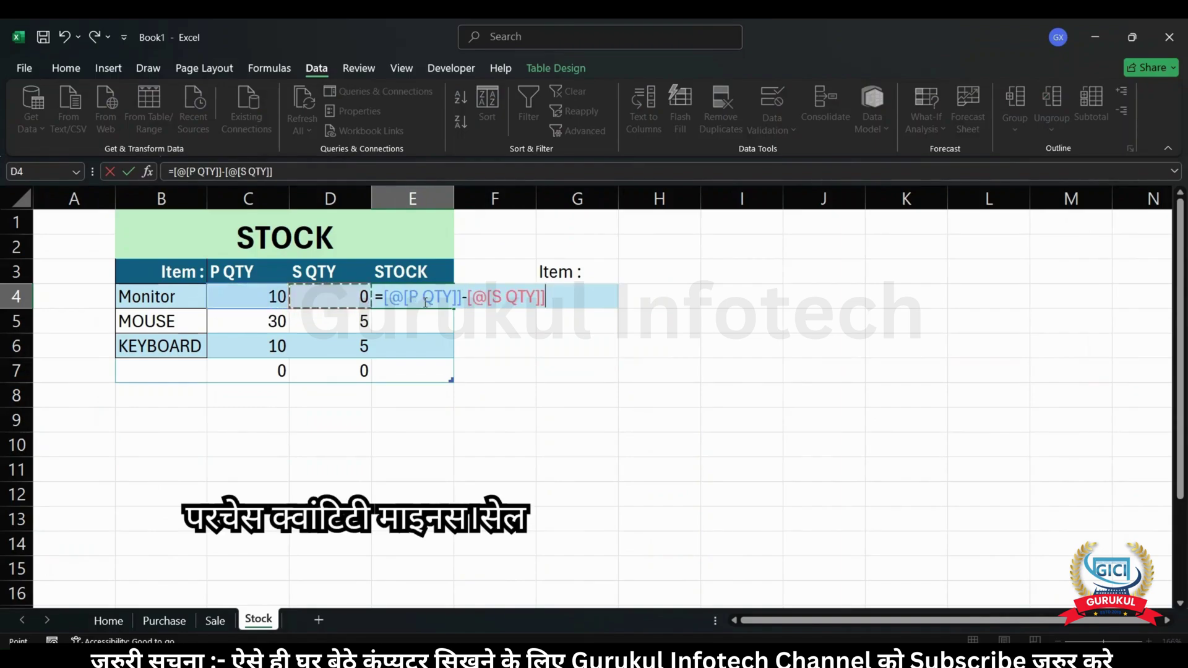
text())
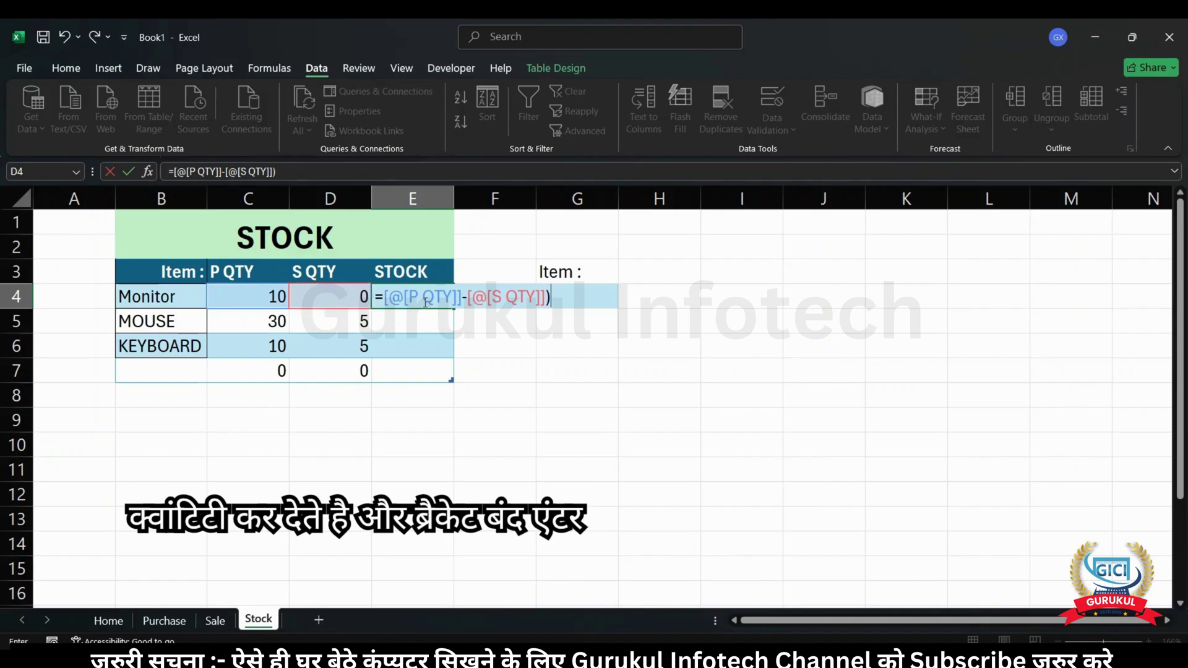
key(Return)
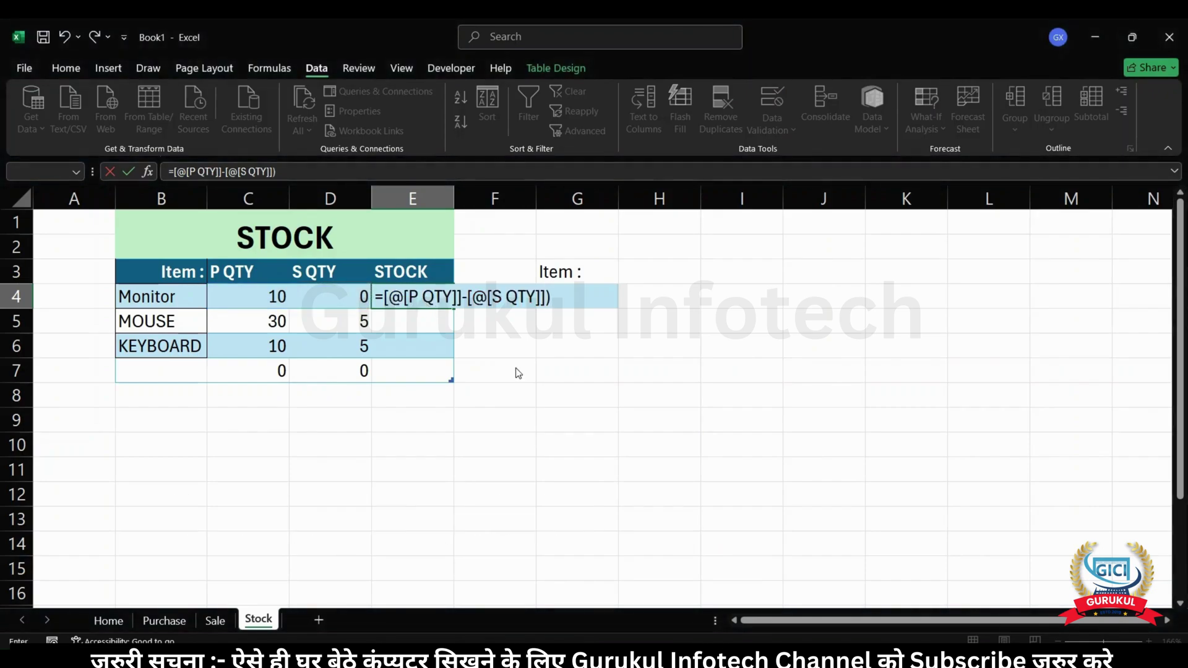
click(576, 432)
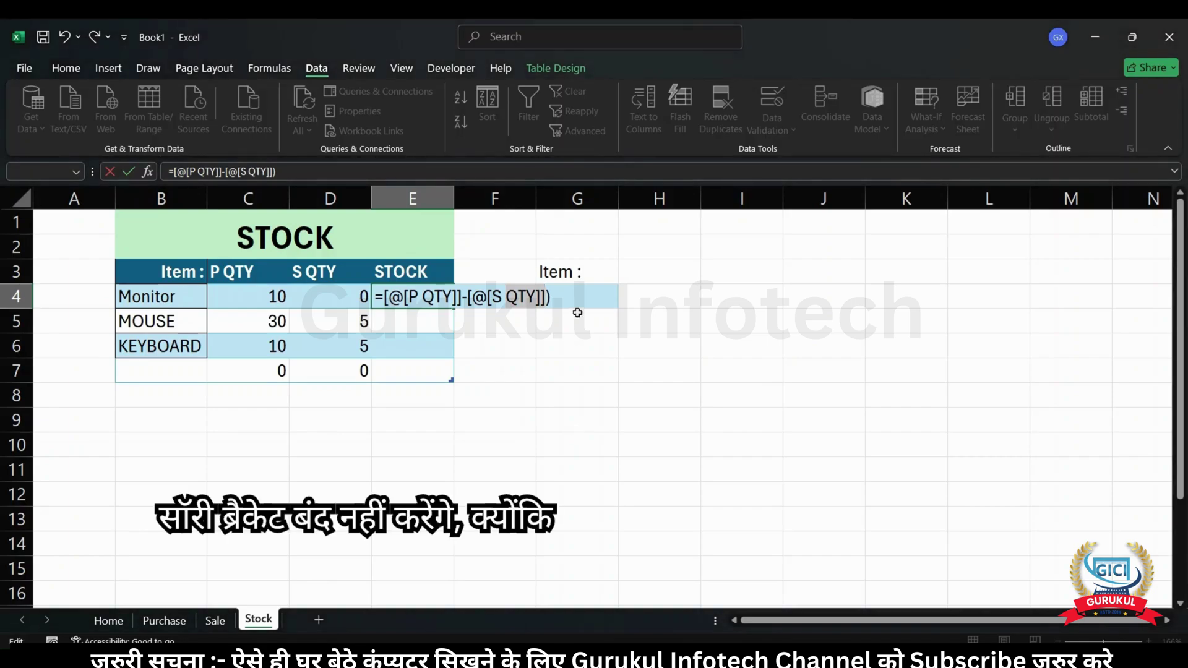
click(575, 302)
key(BackSpace)
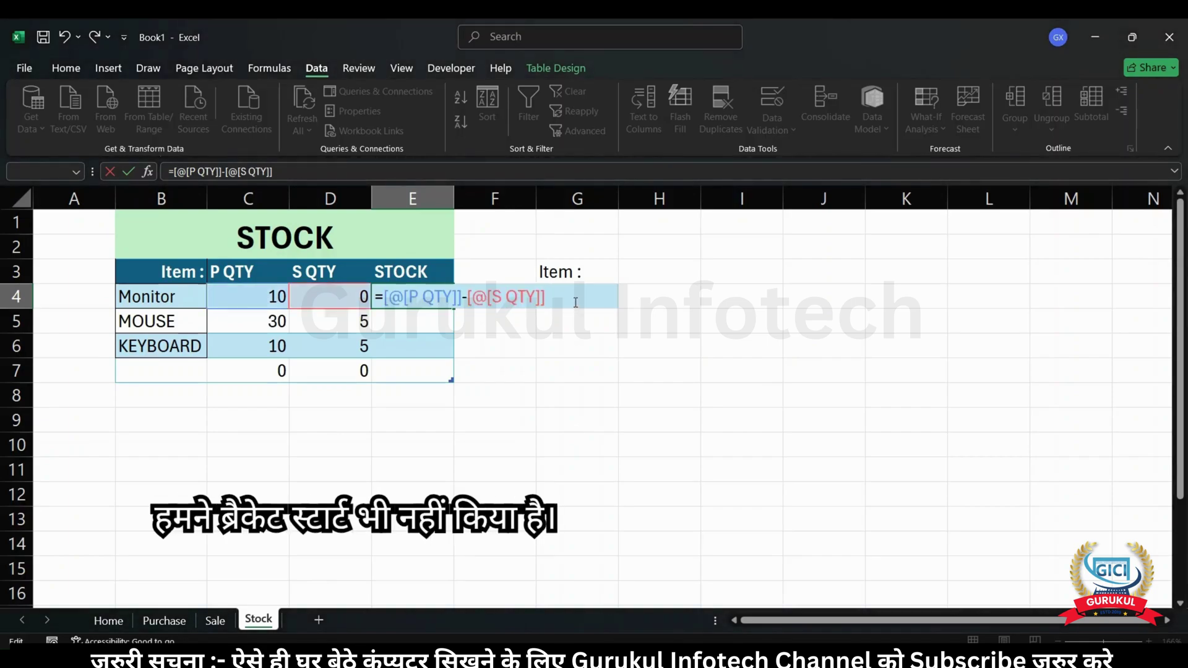
key(Return)
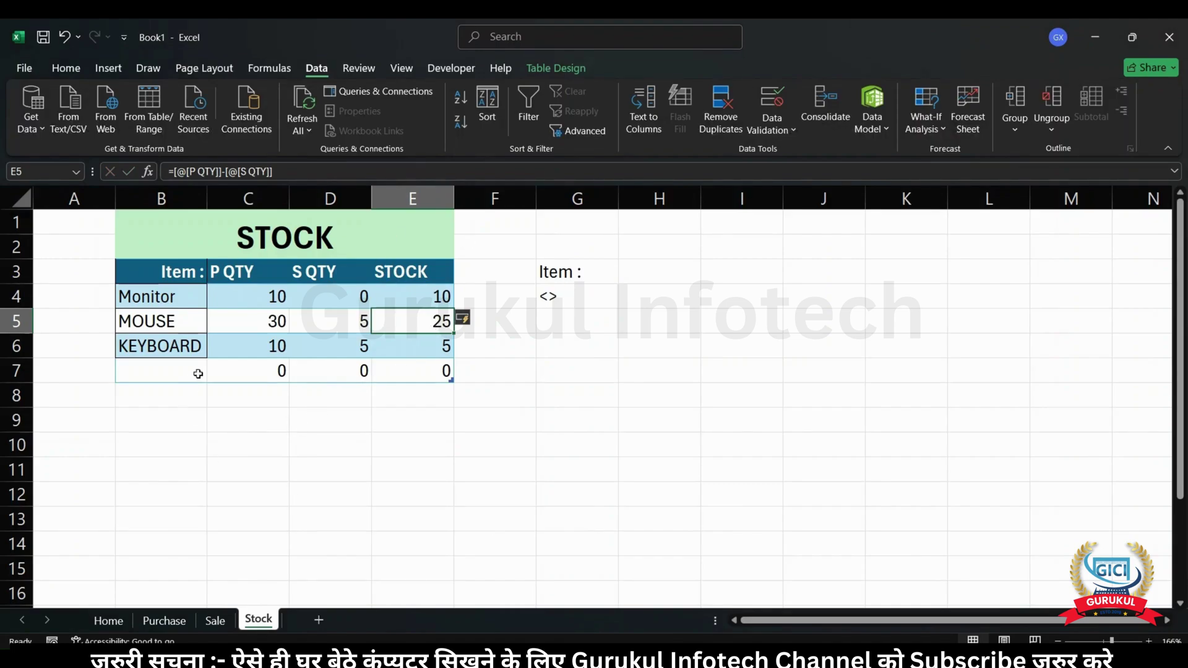
- On the Home sheet, set Entry Type to Sale and begin an entry with Bill No. 3 and date 08-02-2025
click(217, 621)
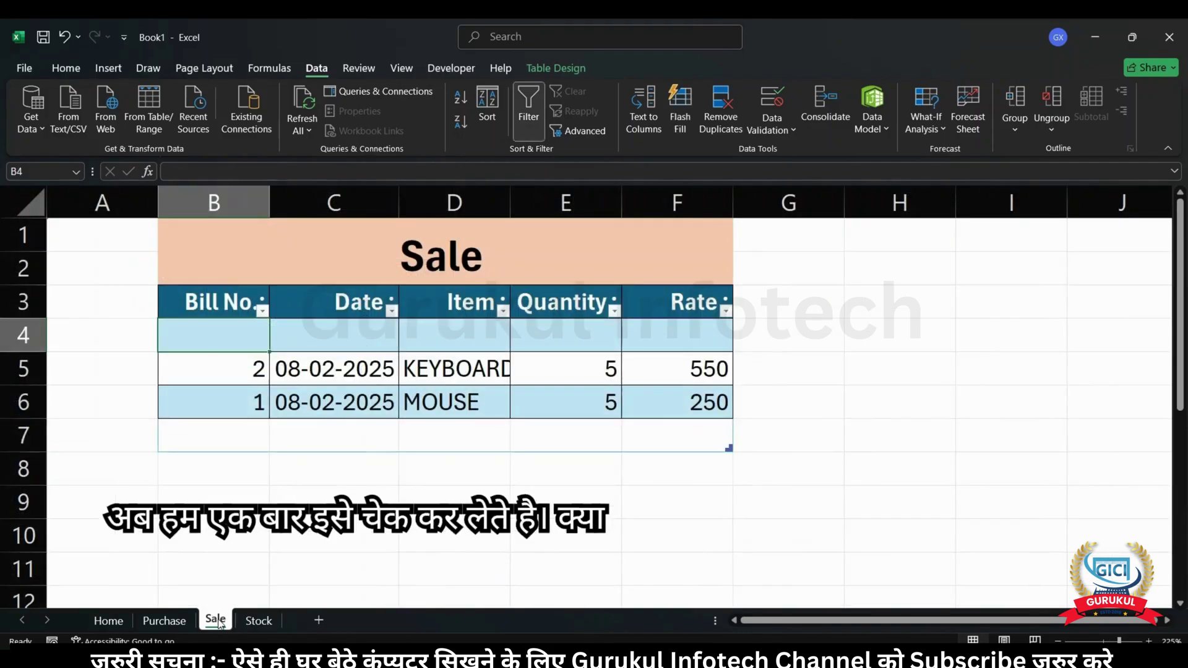
click(259, 621)
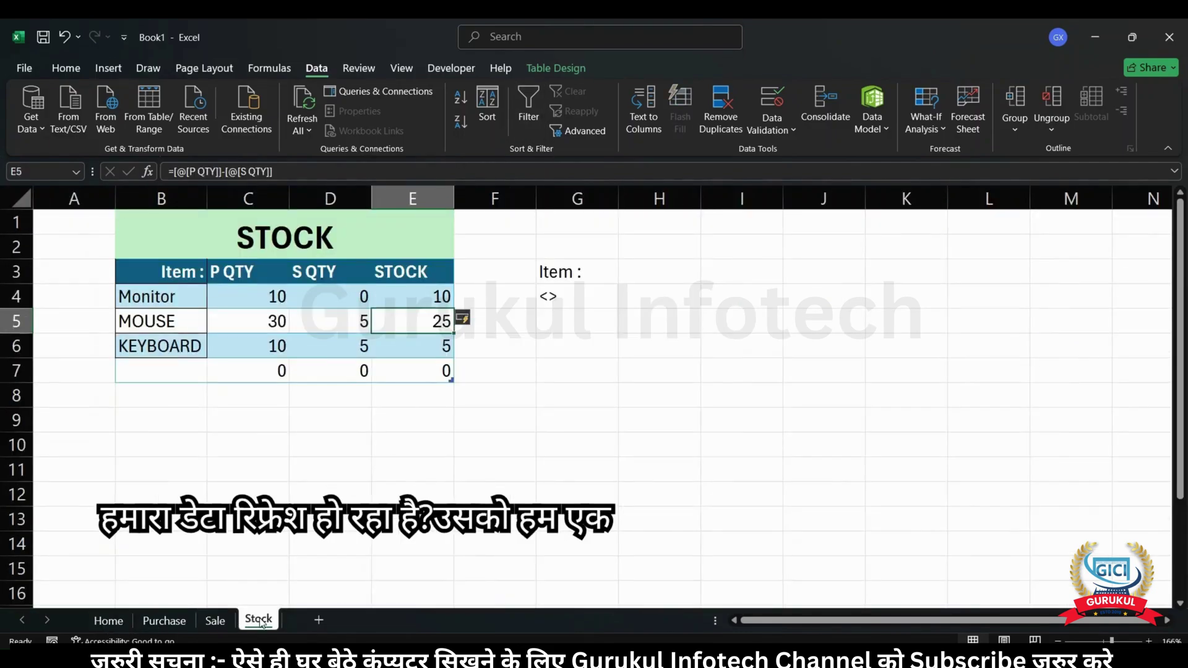
click(108, 620)
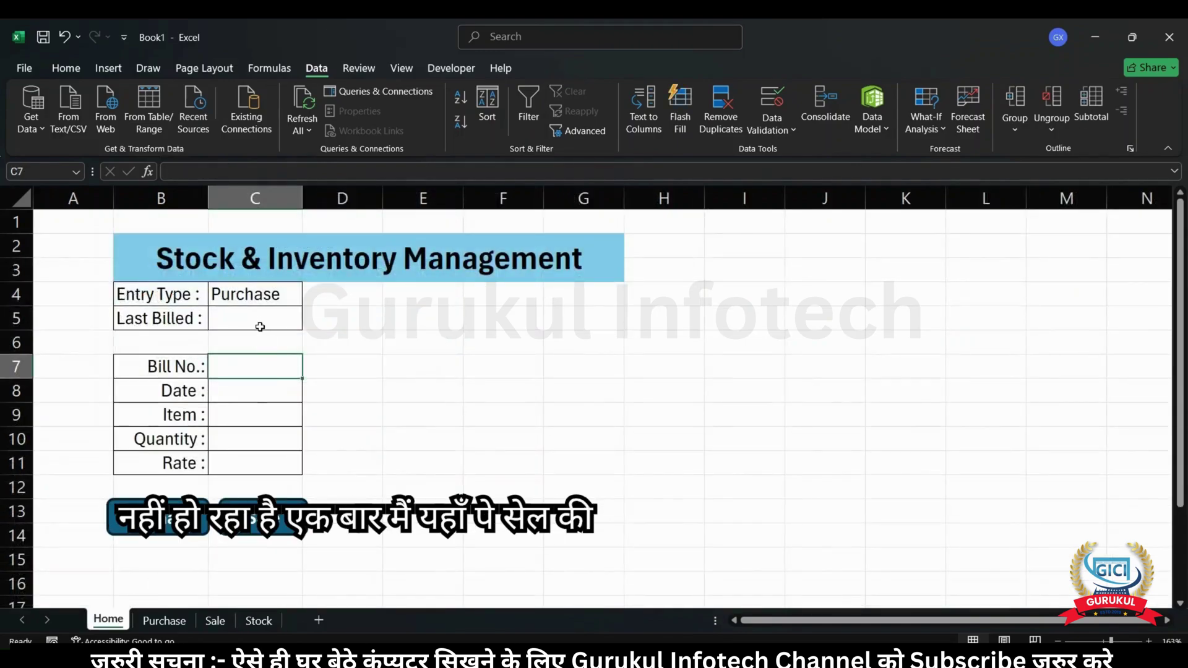
click(265, 295)
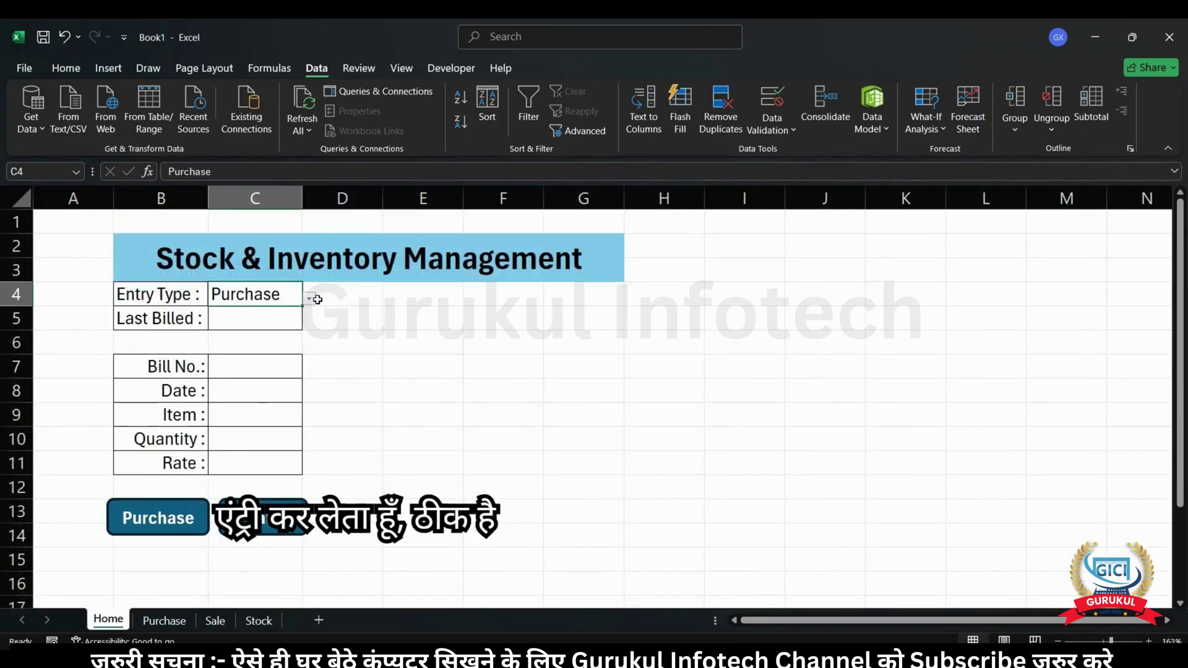
click(276, 319)
click(263, 365)
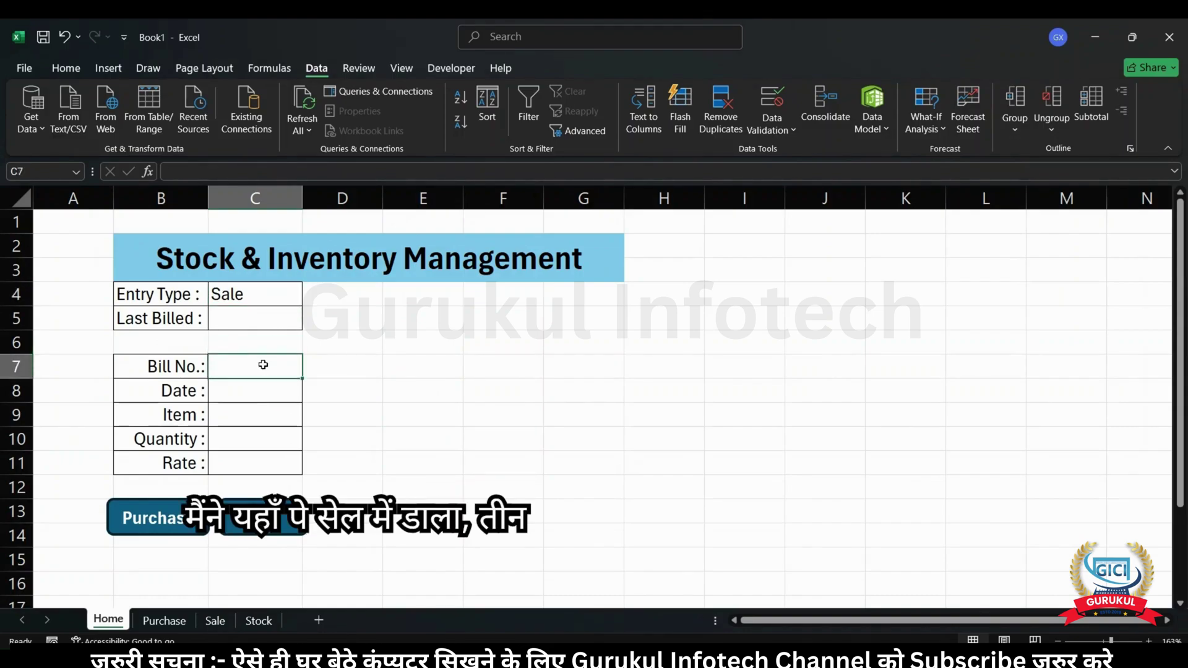
text(3)
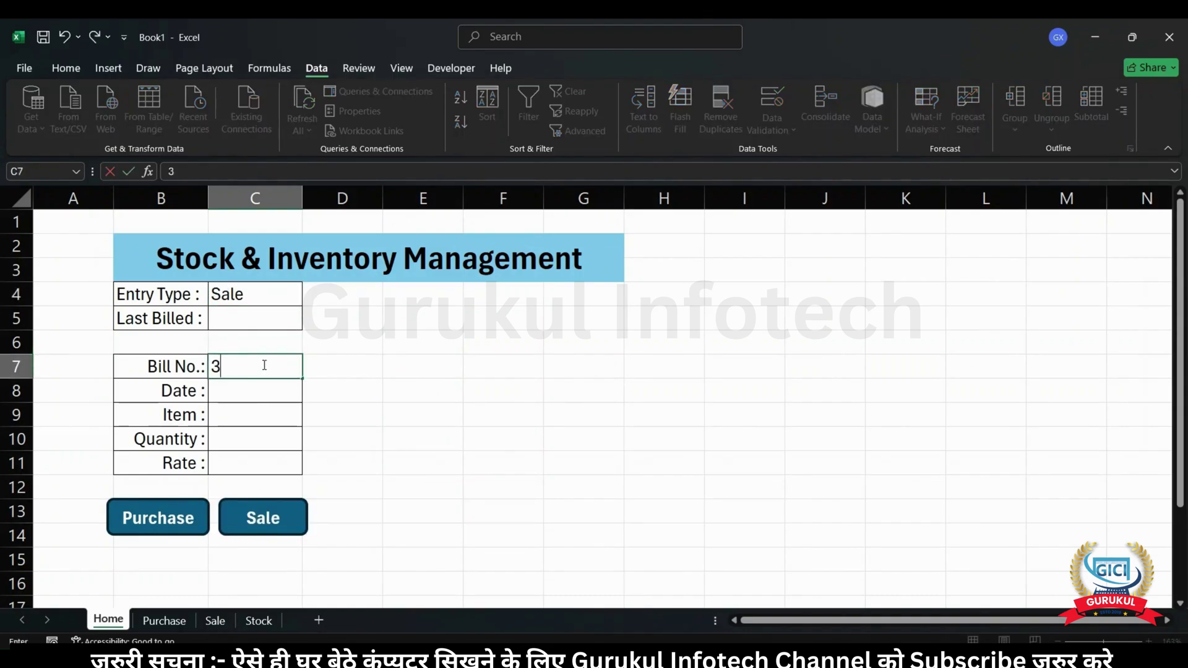
click(249, 393)
text(08-)
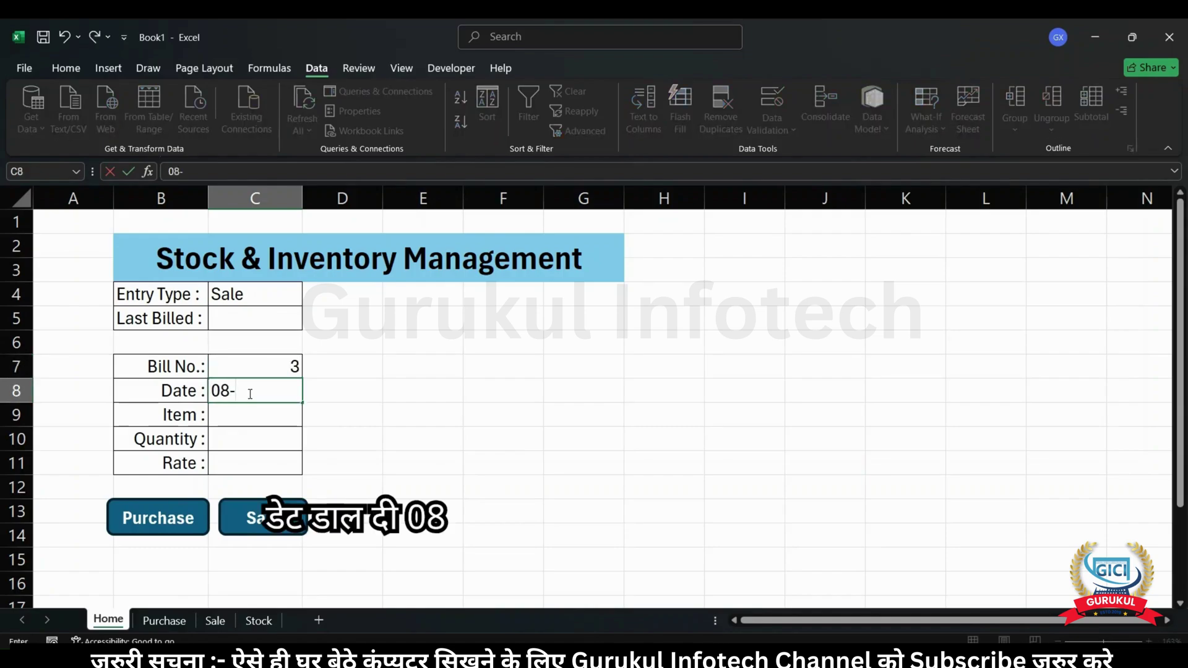
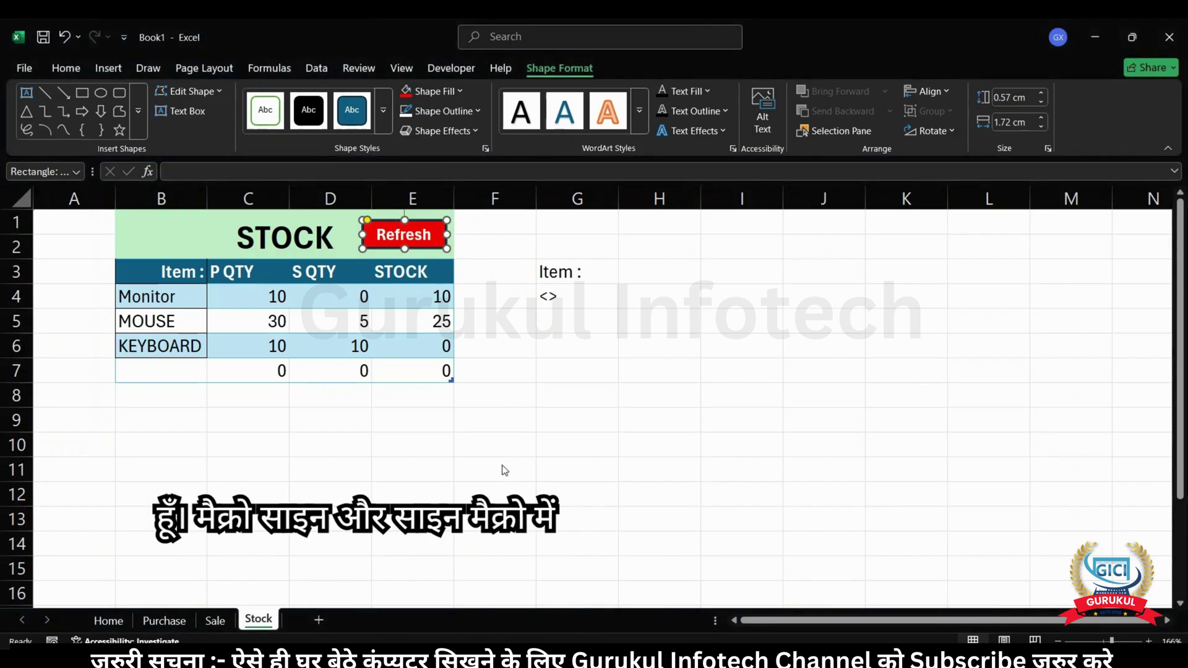
- Assign the refresh macro to the red Refresh shape on the Stock sheet and run it to update the item list
click(479, 543)
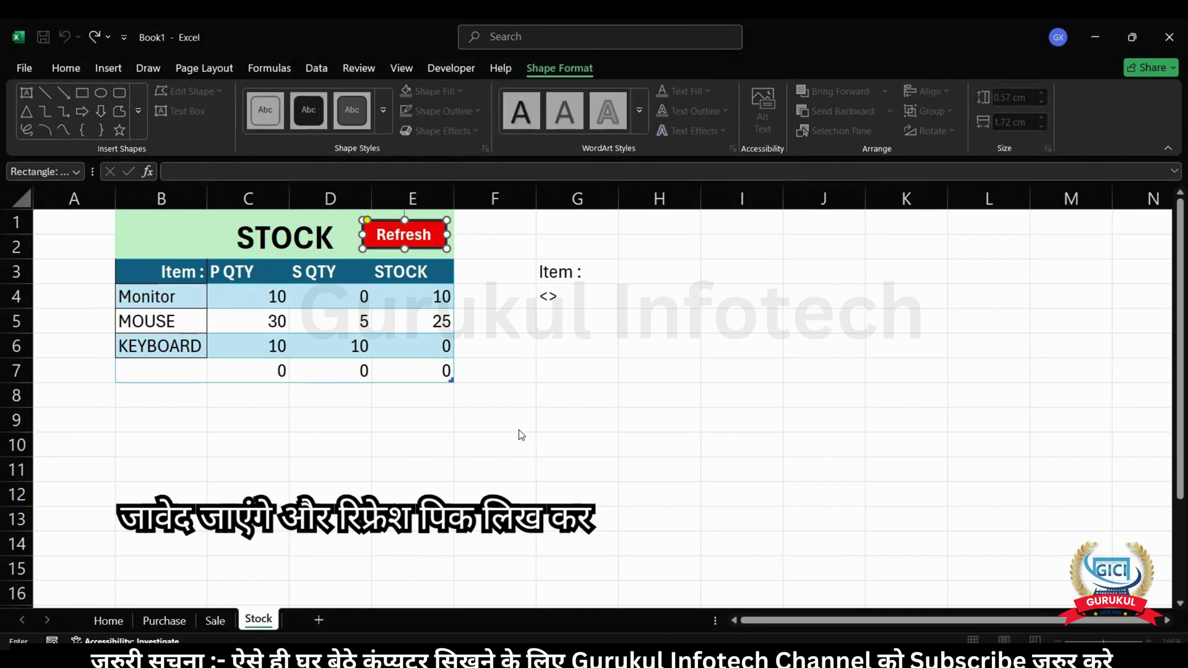
click(339, 428)
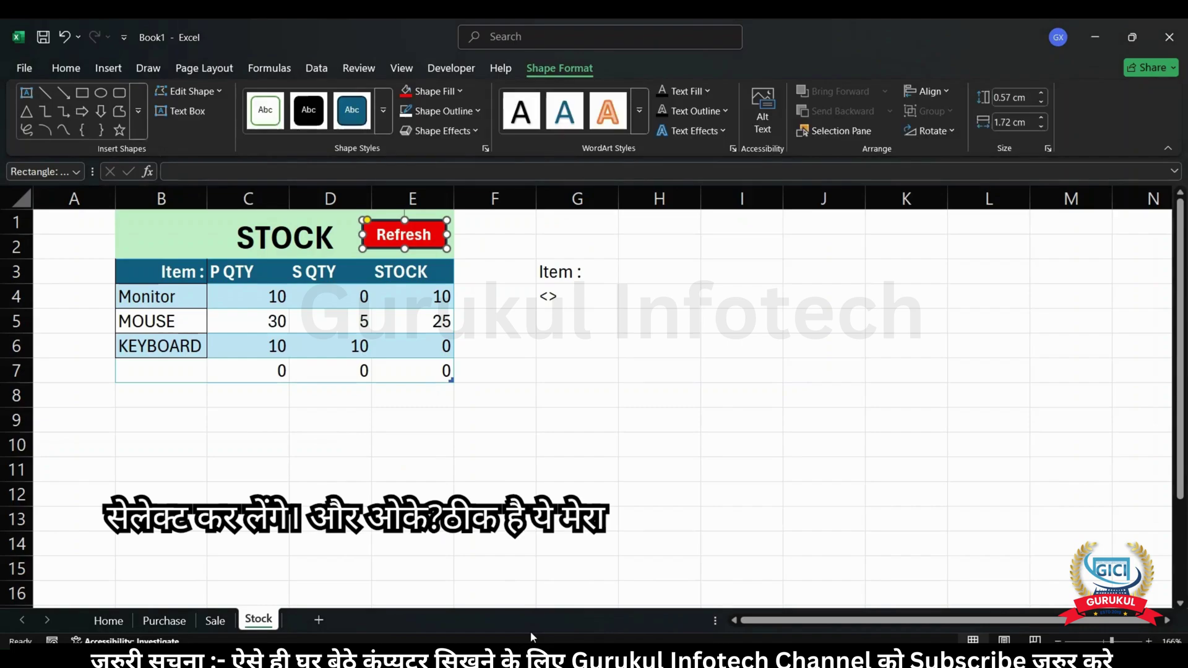
click(492, 272)
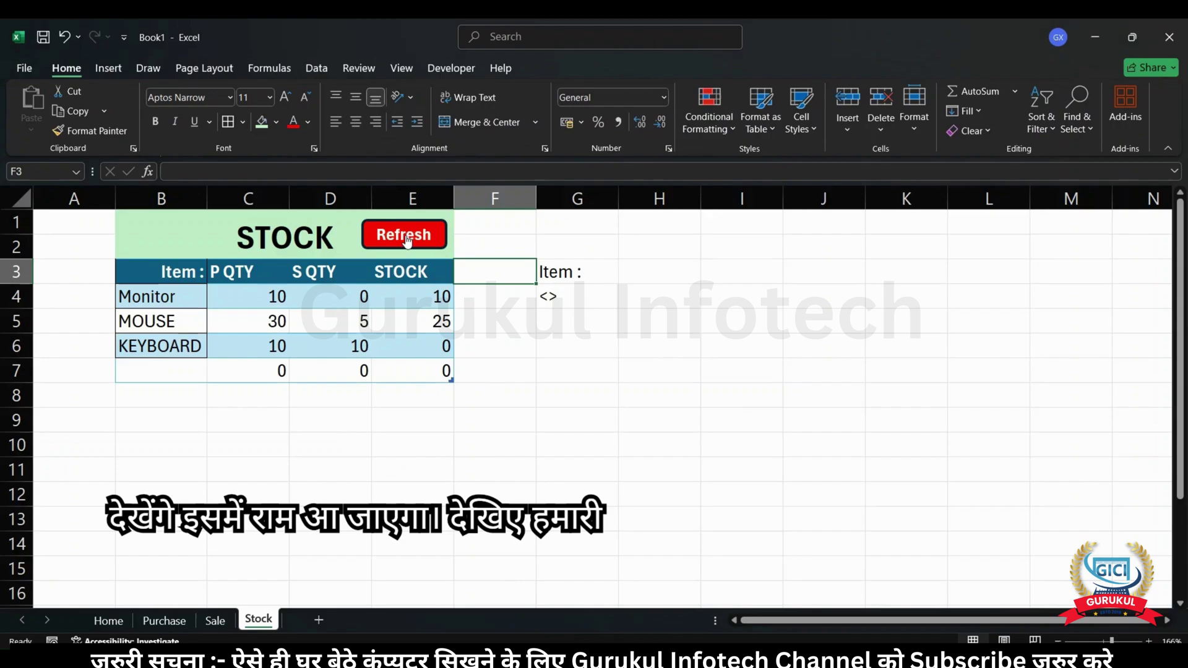
click(405, 238)
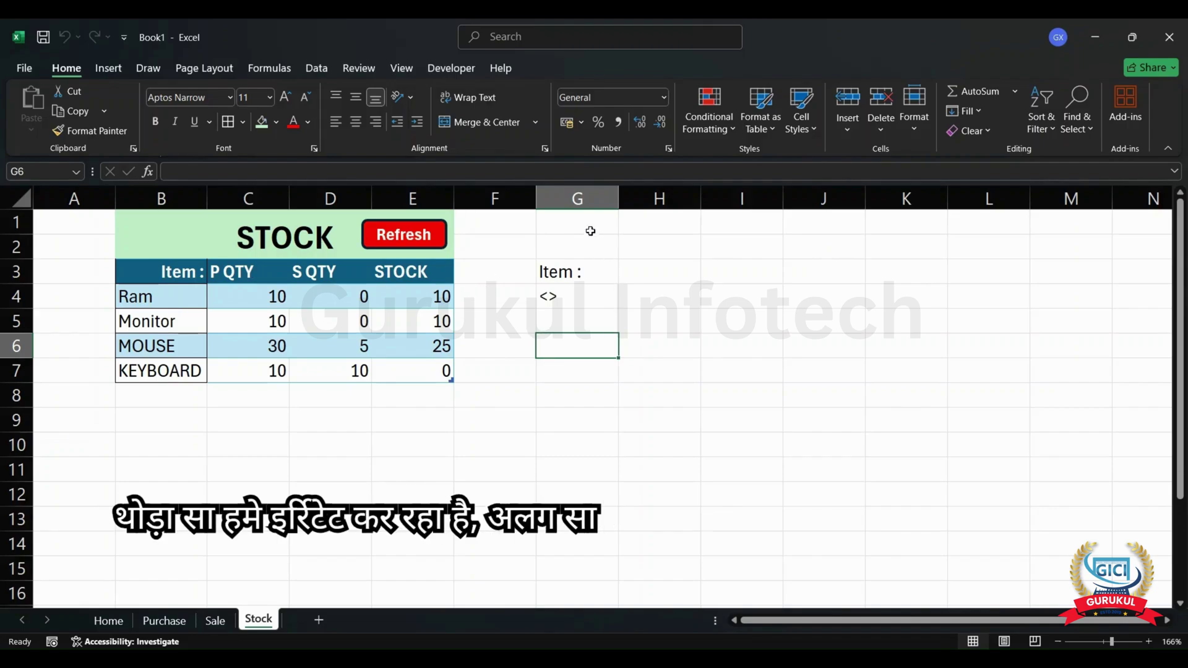
- Hide column G, which holds the Item filter criterion, on the Stock sheet
click(579, 199)
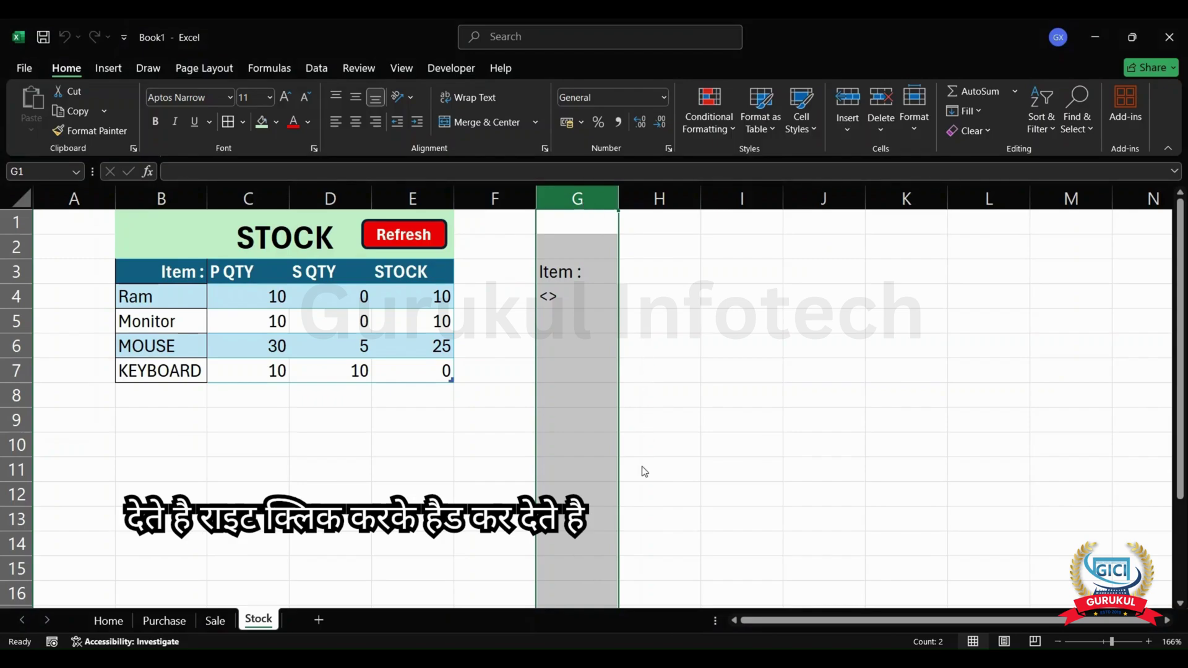
key(ctrl+0)
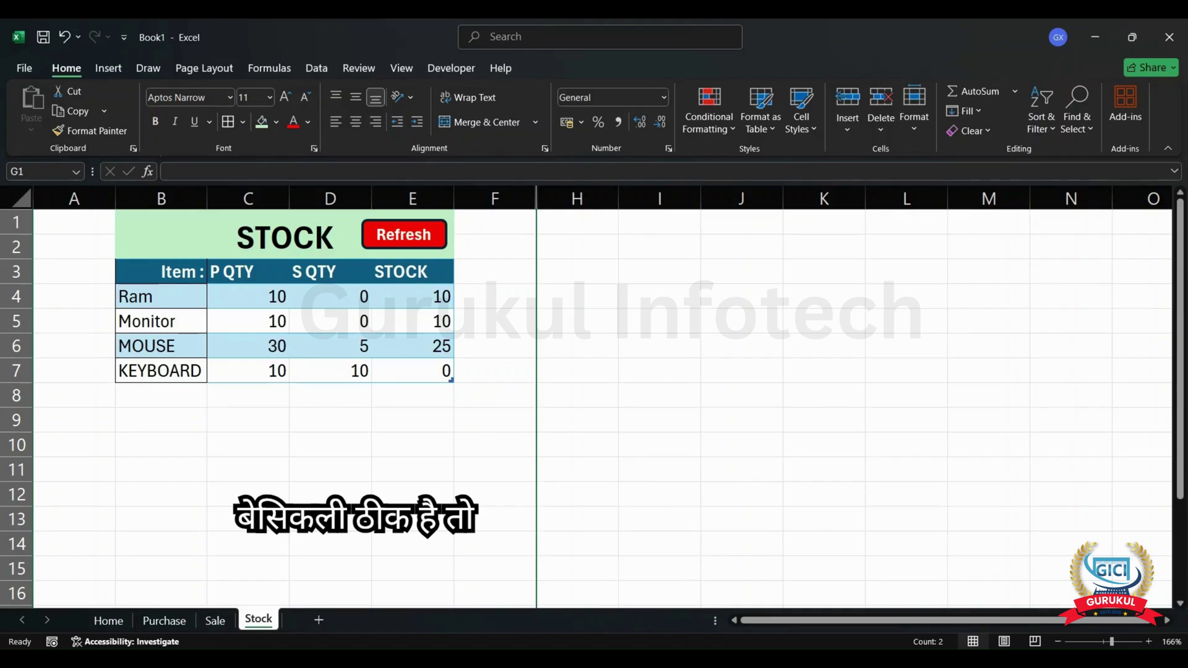
click(248, 463)
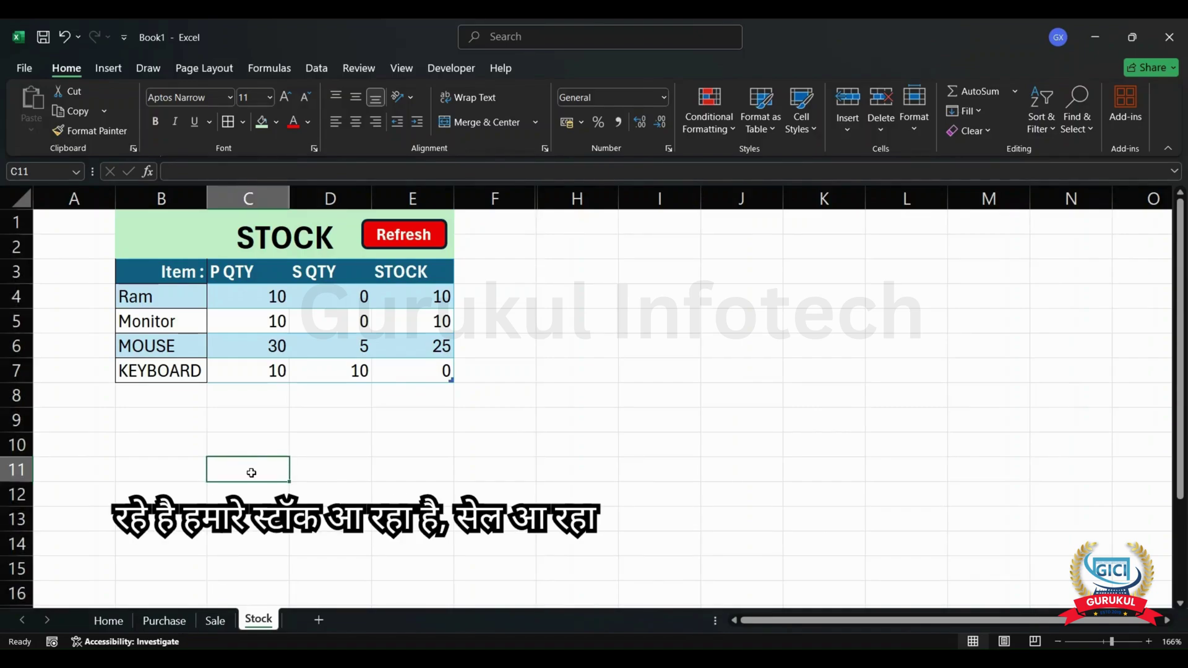
- Review the bill numbers on the Sale and Purchase sheets against the Home sheet's Bill No. and Last Billed cells, ending on C5
click(215, 624)
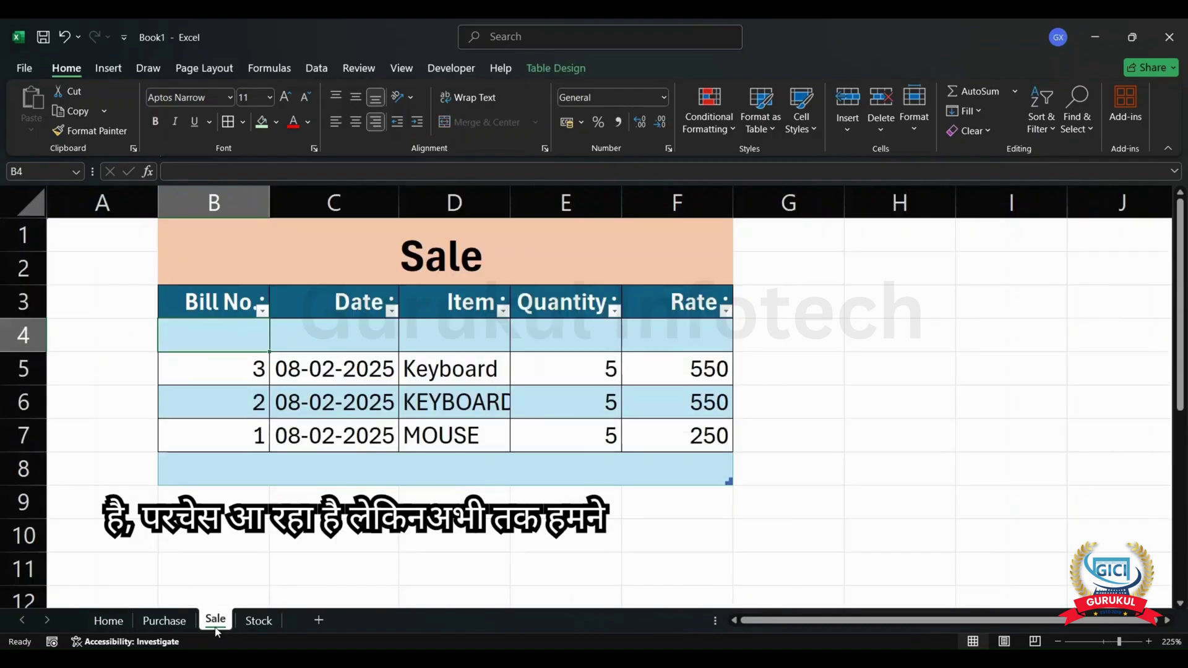
click(164, 622)
click(97, 624)
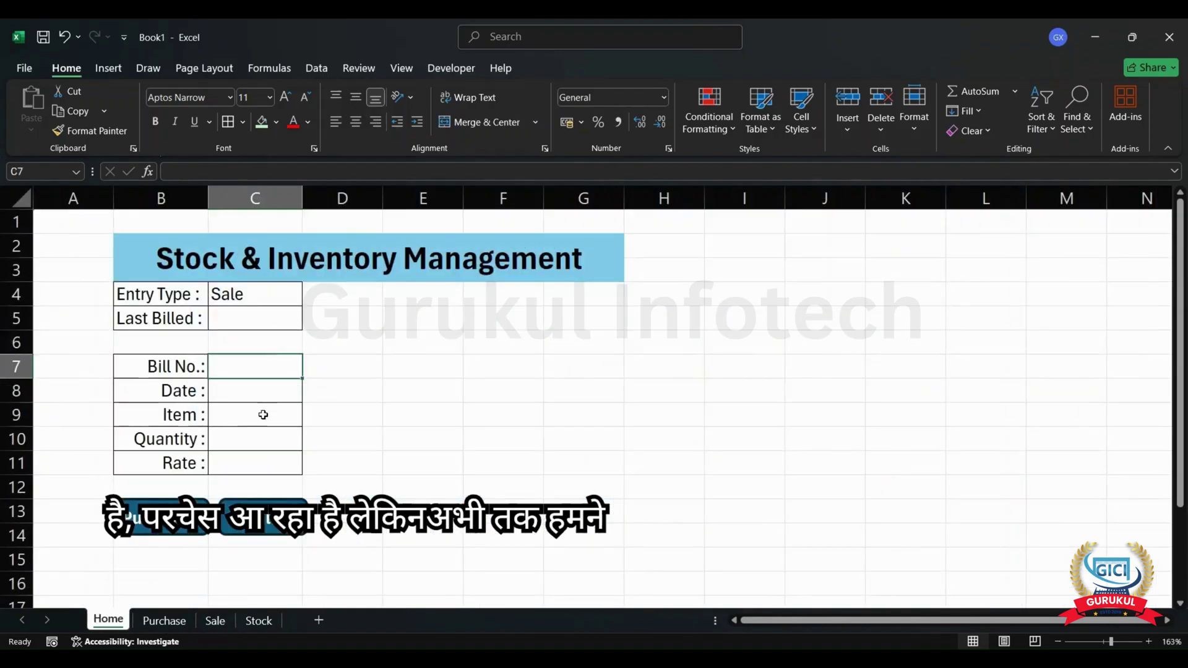
click(257, 325)
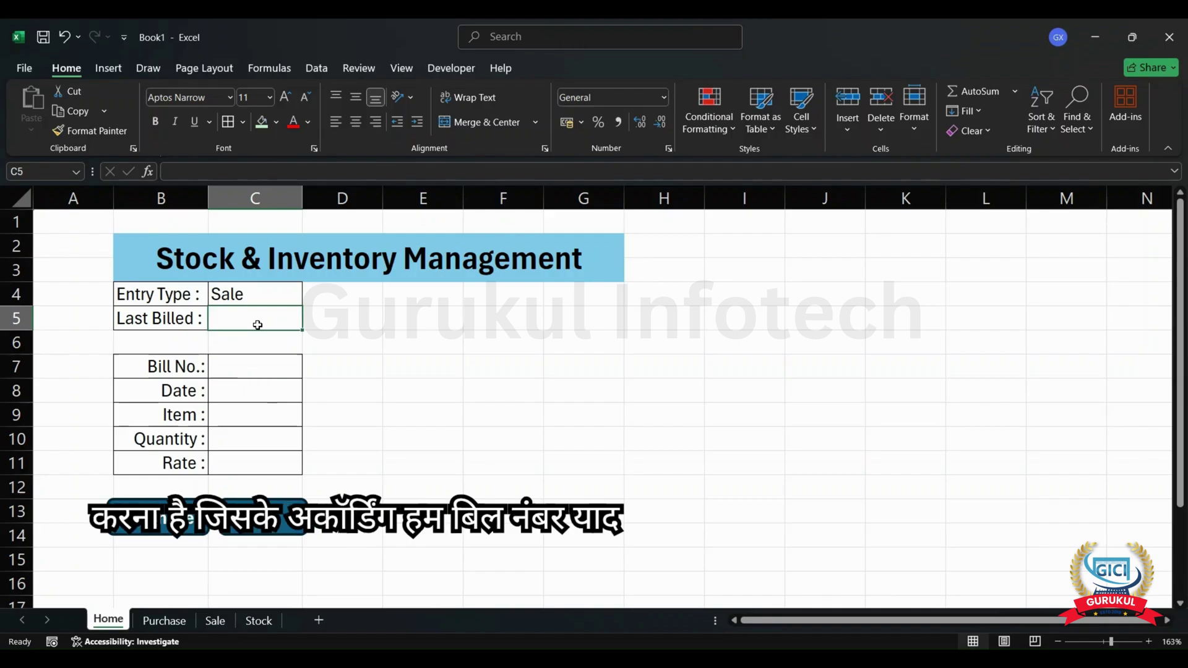
click(258, 372)
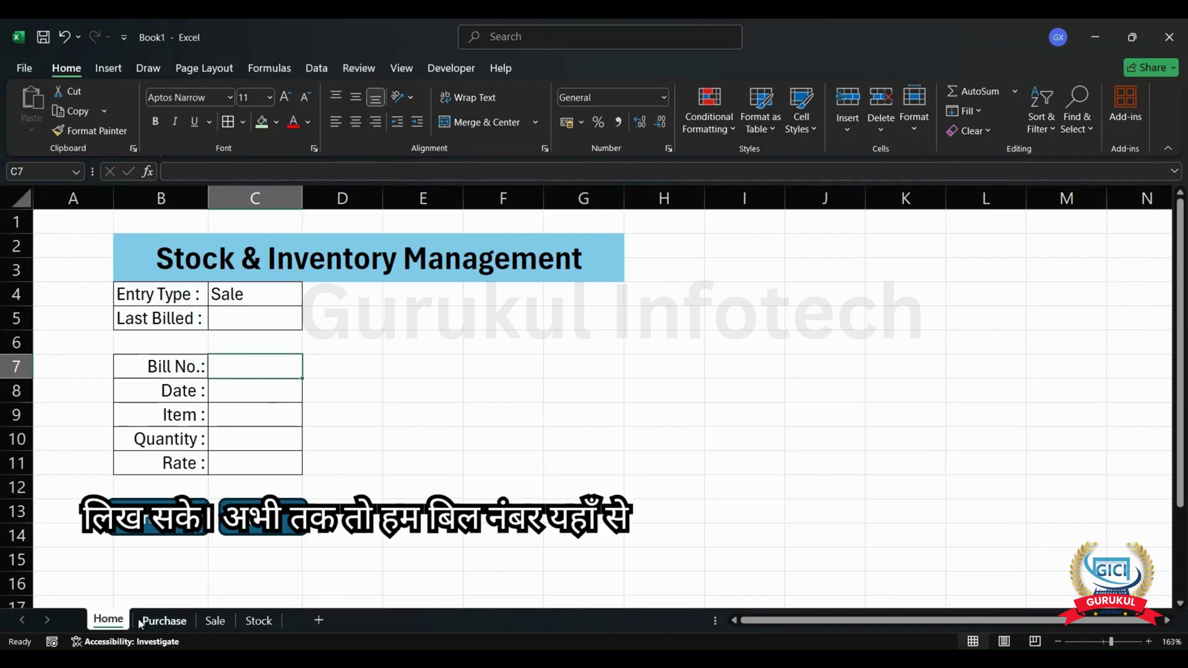
click(159, 621)
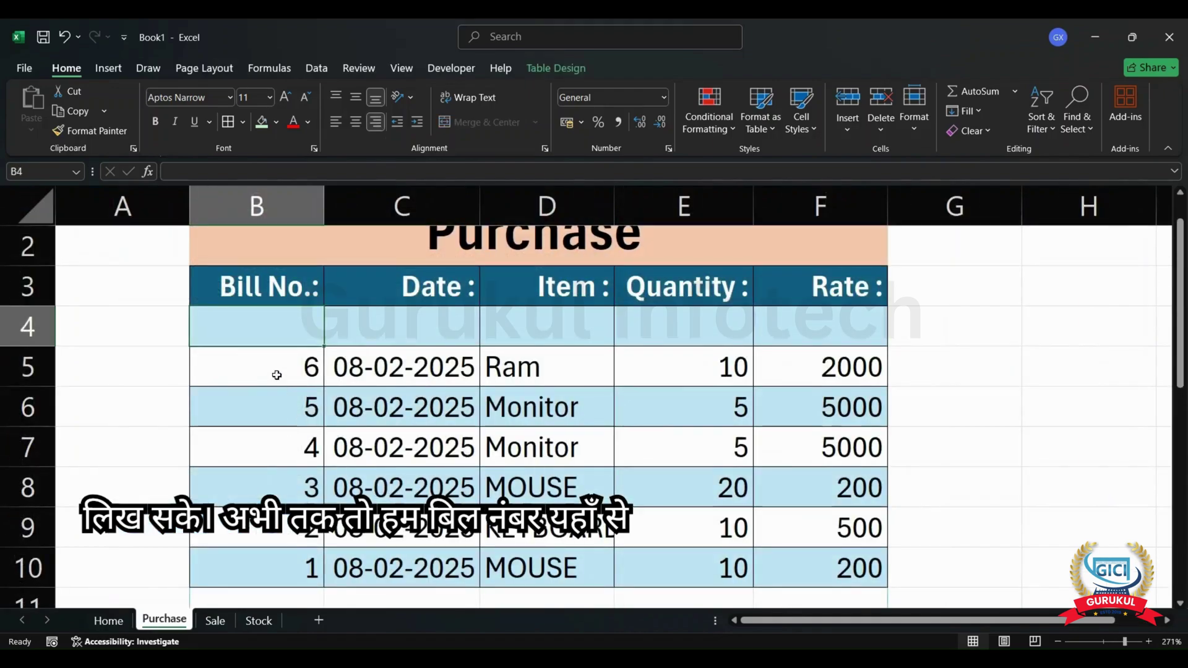
click(108, 621)
click(289, 327)
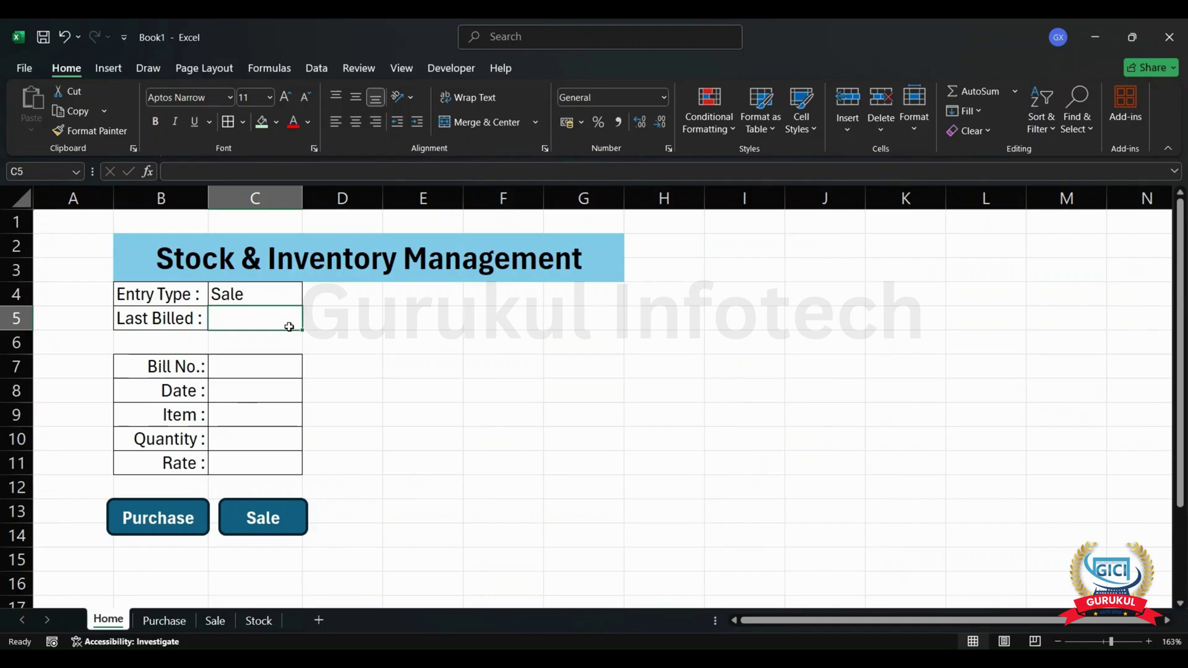
- In Last Billed cell C5 on the Home sheet, start an IF formula testing whether Entry Type cell C4 equals "Purchase"
text(=)
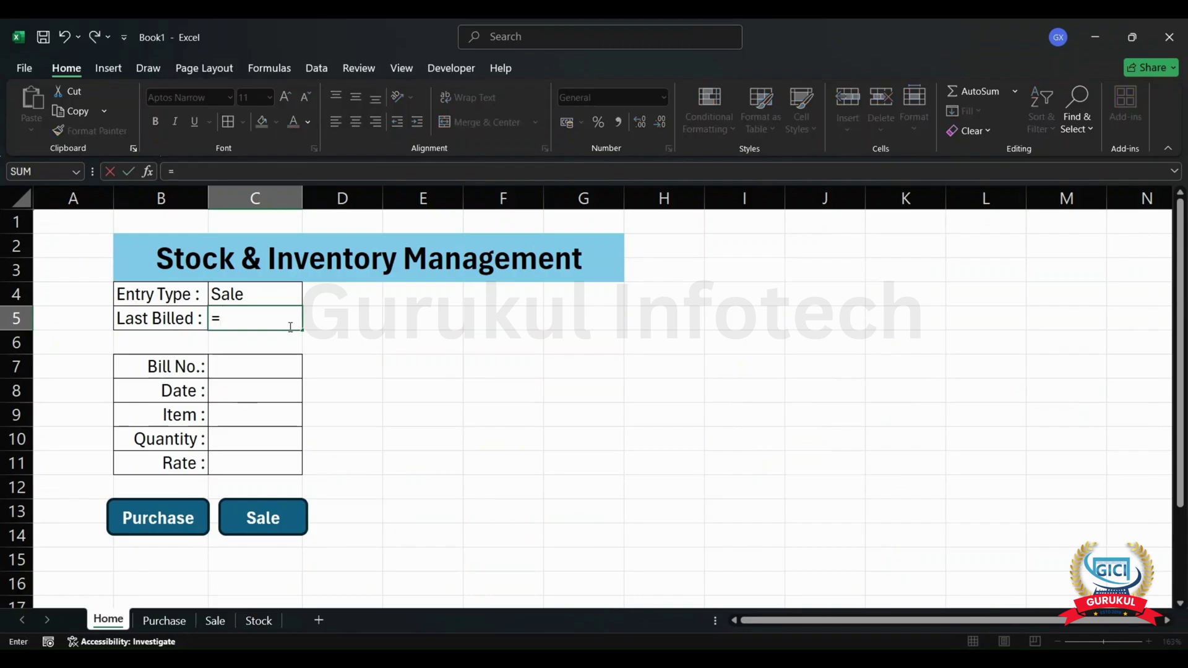
text(vloo)
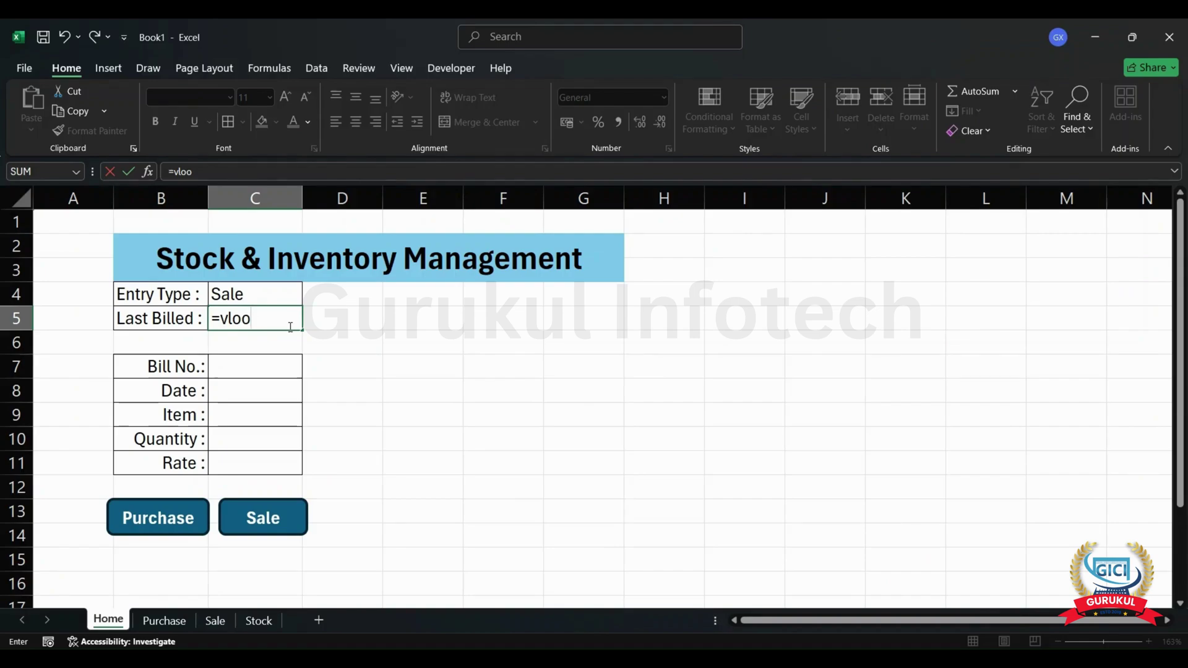
key(BackSpace)
key(BackSpace)
key(BackSpace)
key(BackSpace)
text(if)
key(Tab)
click(247, 297)
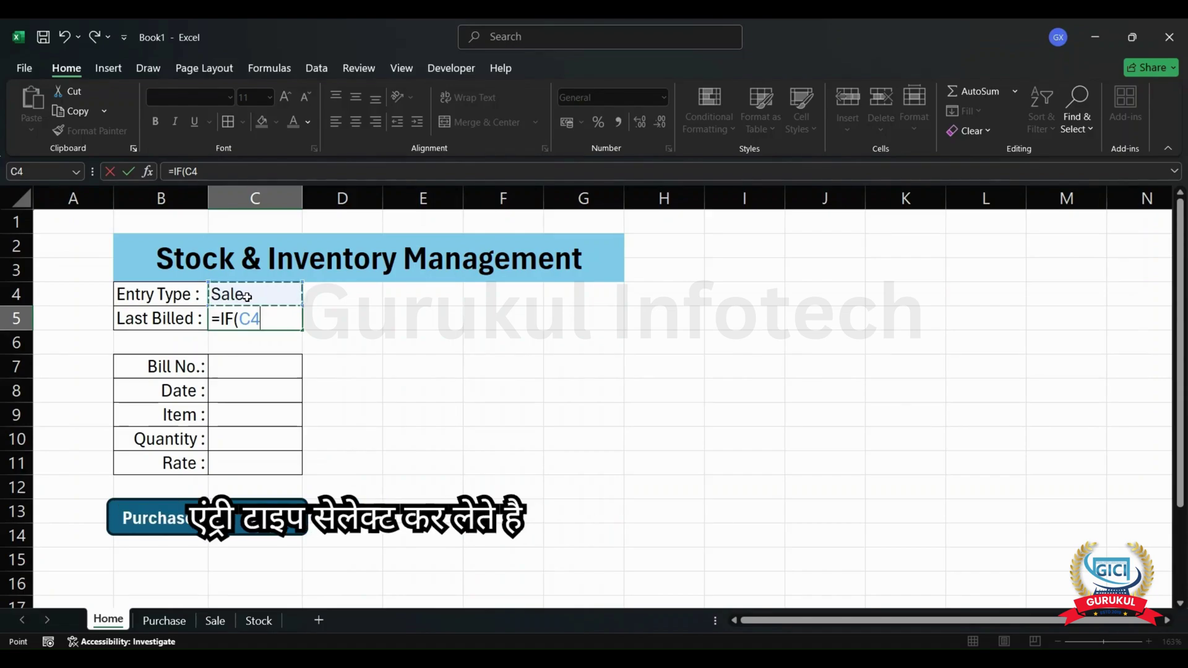
text(,)
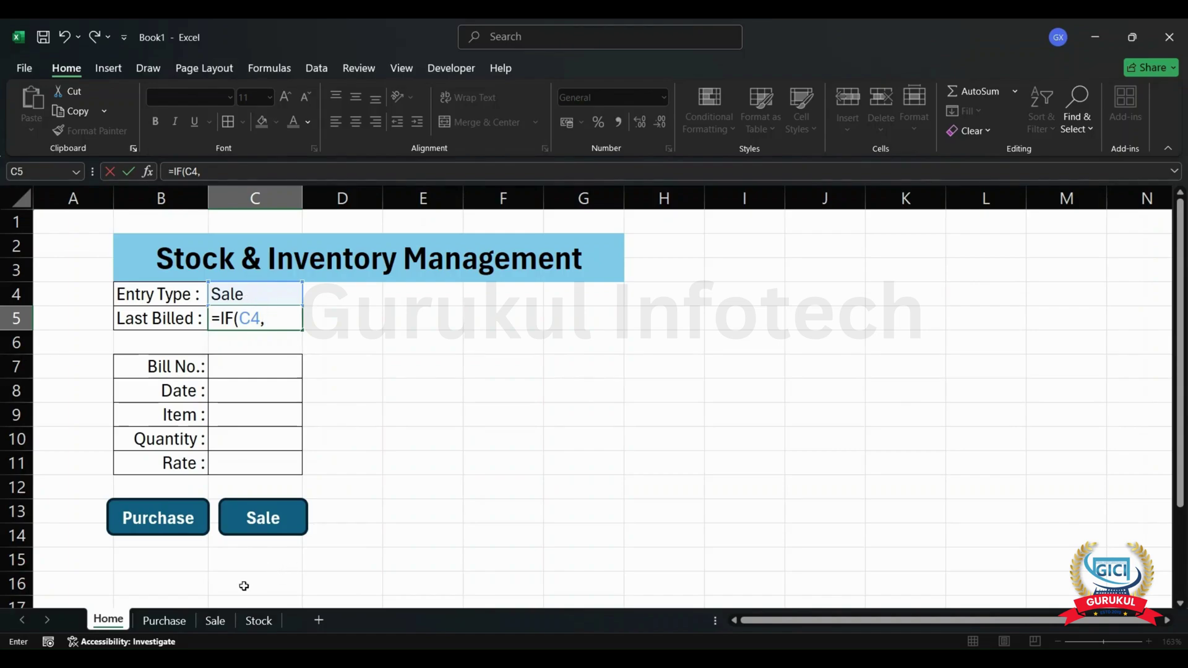
key(BackSpace)
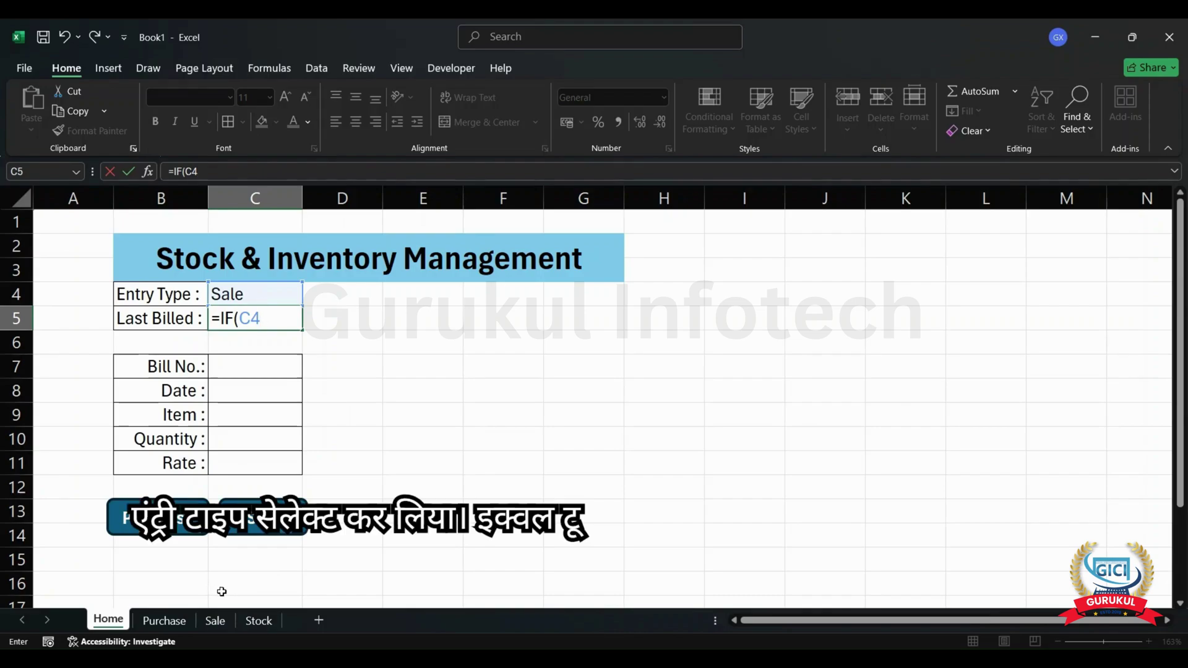
text(=")
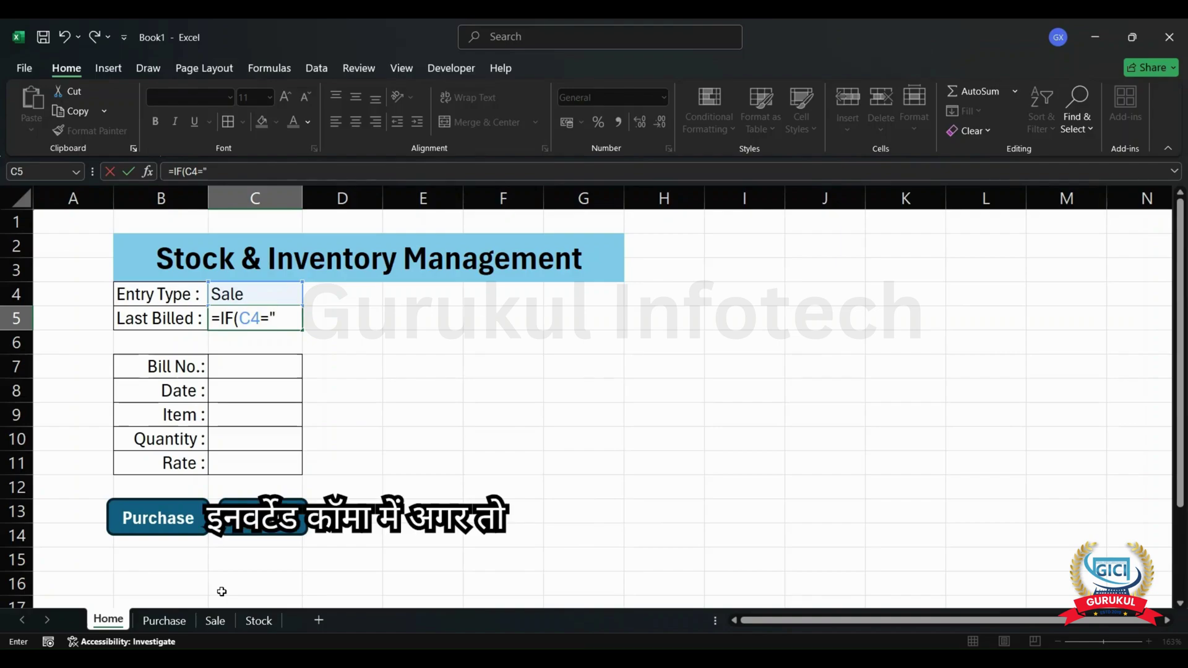
text(Pu)
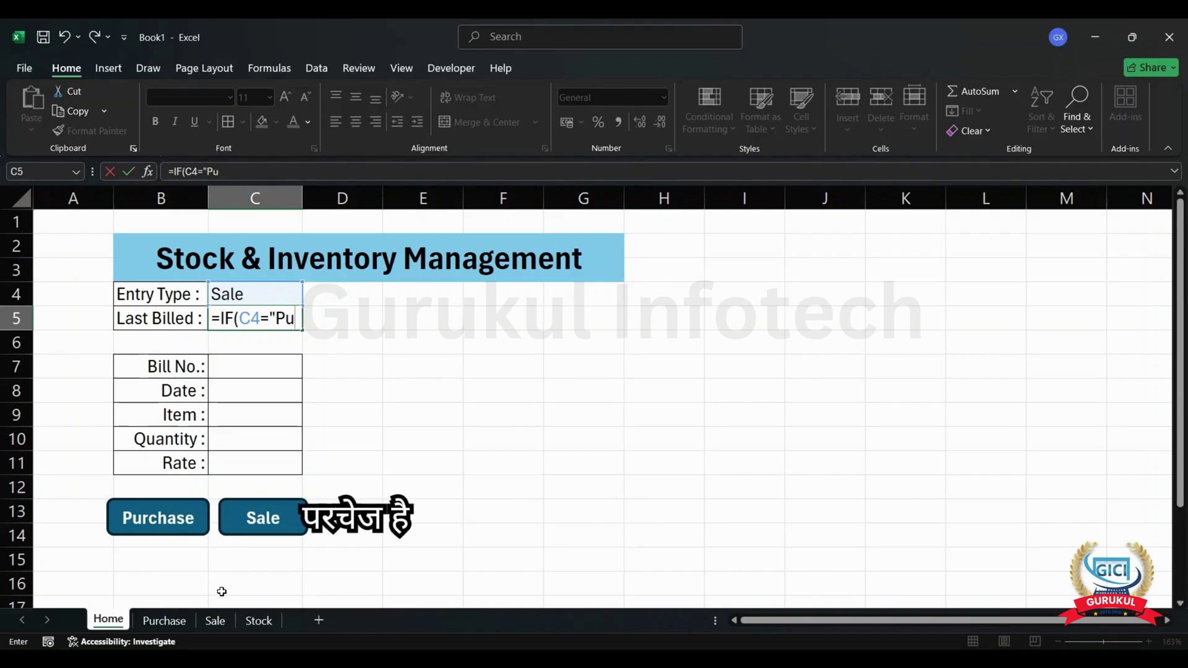
text(rchase)
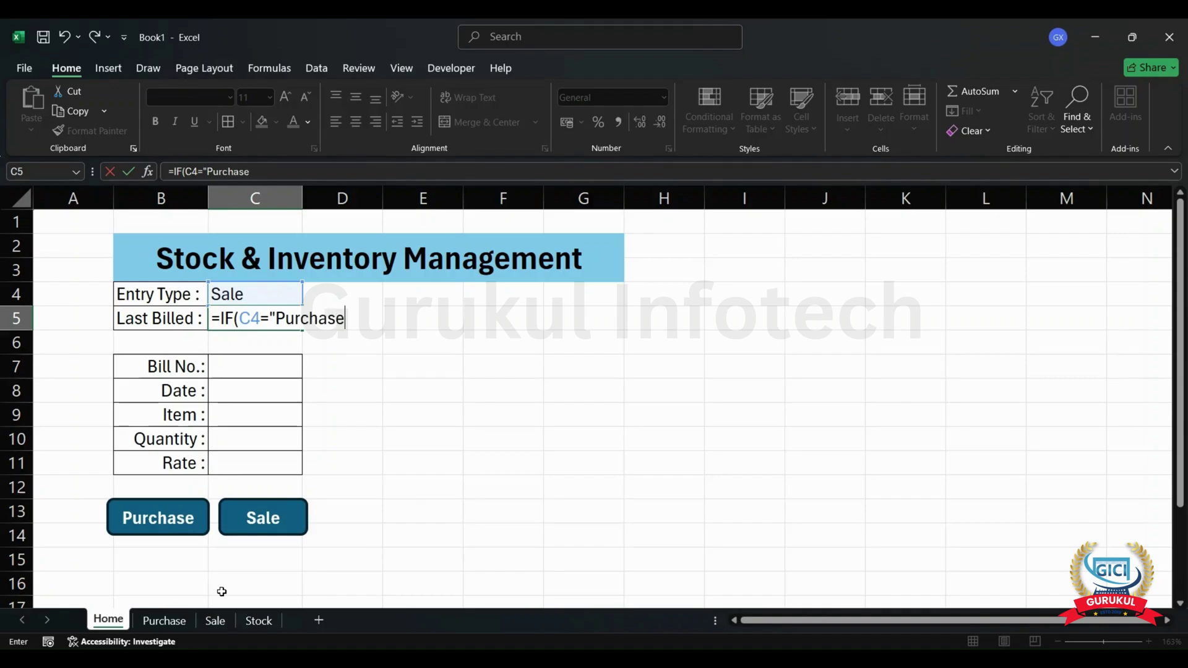
- Add MAX of the Purchase table's whole Bill No. column as the IF formula's value-if-true argument
text(",ma)
key(BackSpace)
key(BackSpace)
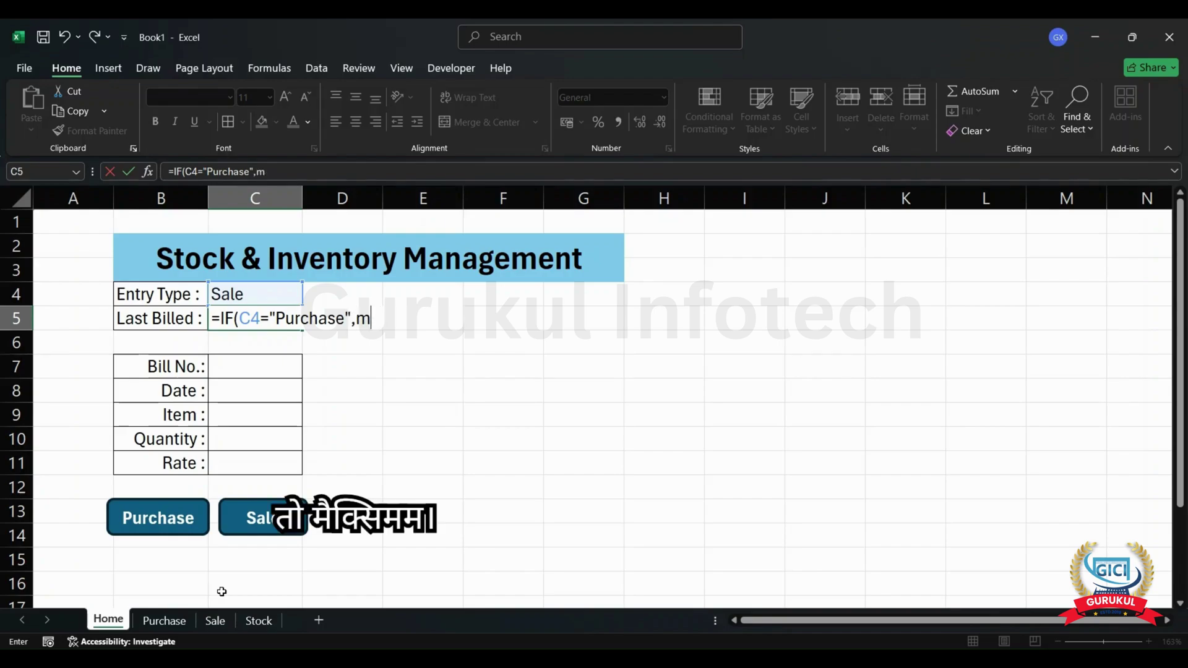
text(Max)
key(Tab)
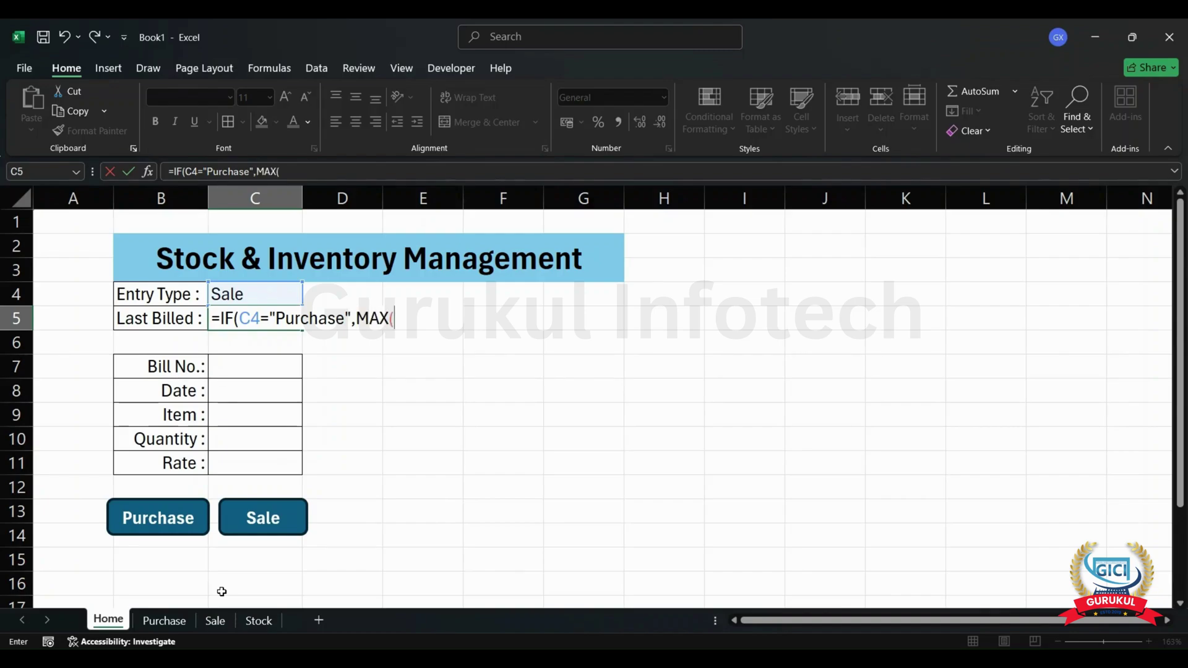
click(159, 621)
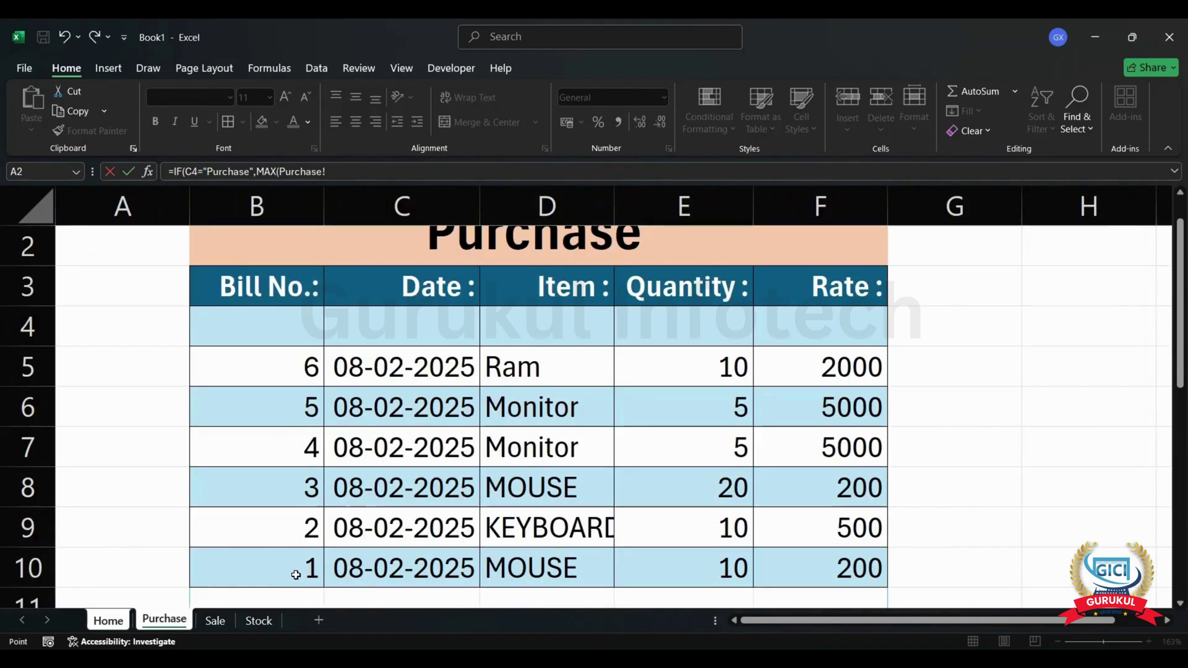
scroll(296, 574, down, 1)
click(289, 557)
drag(289, 557, 270, 240)
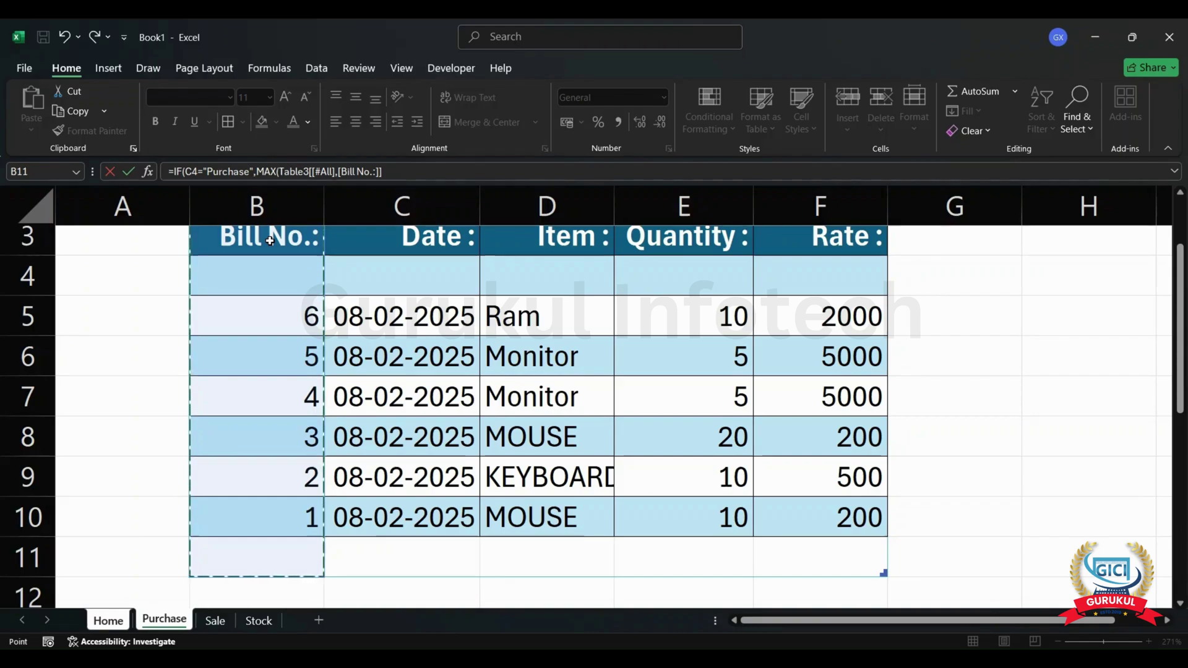
text(),)
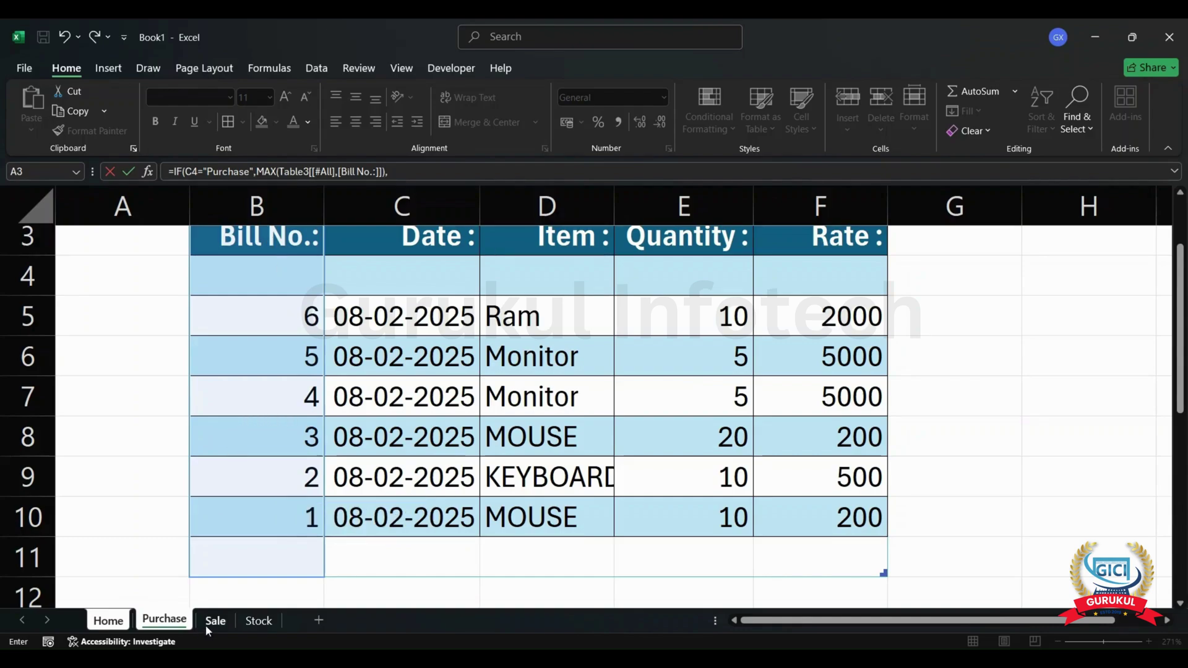
- Add MAX of the Sale table's whole Bill No. column as the value-if-false argument and complete the Last Billed formula
click(211, 622)
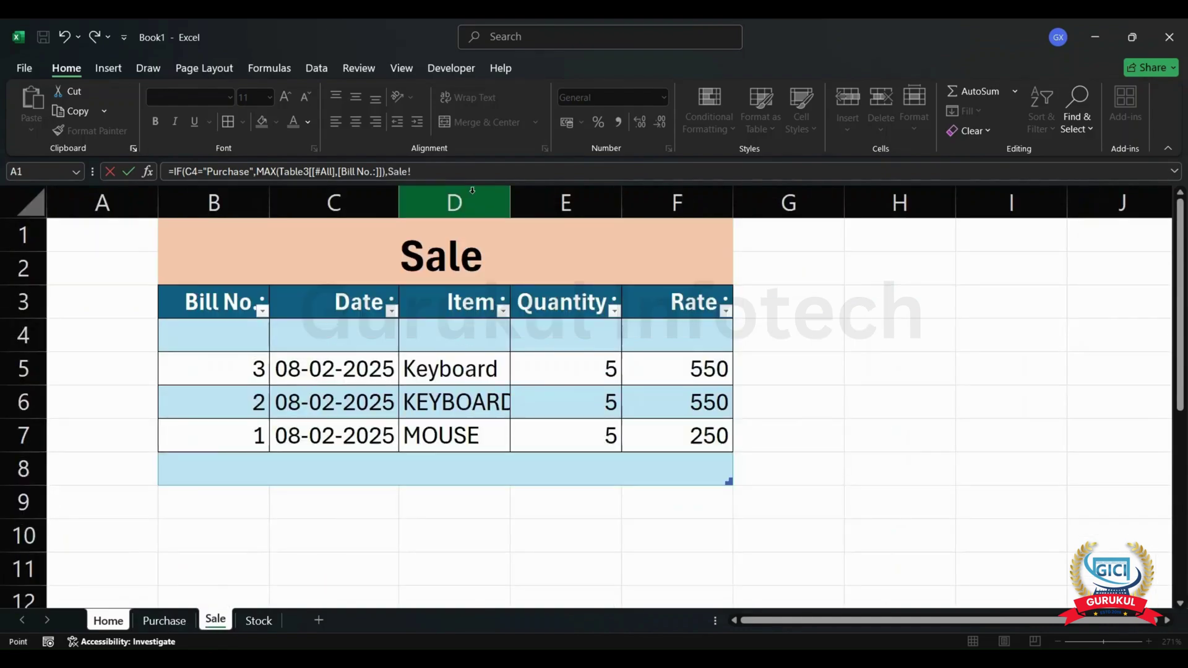
key(BackSpace)
key(BackSpace)
key(BackSpace)
key(BackSpace)
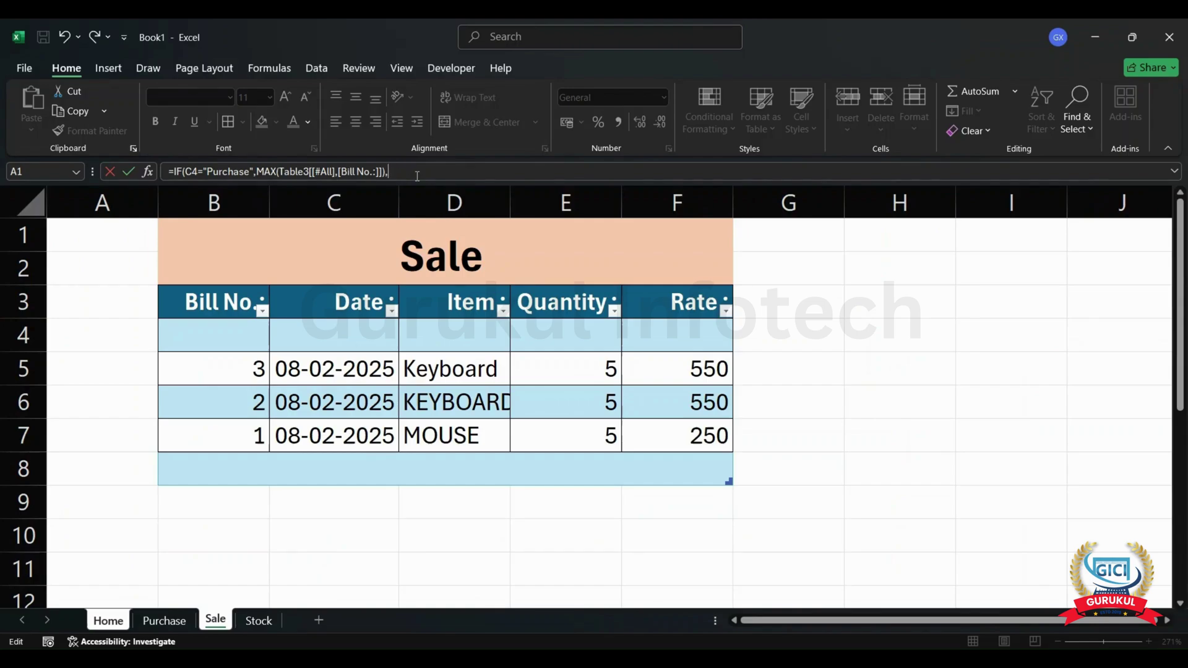
text(max)
key(Tab)
click(217, 620)
drag(236, 470, 216, 304)
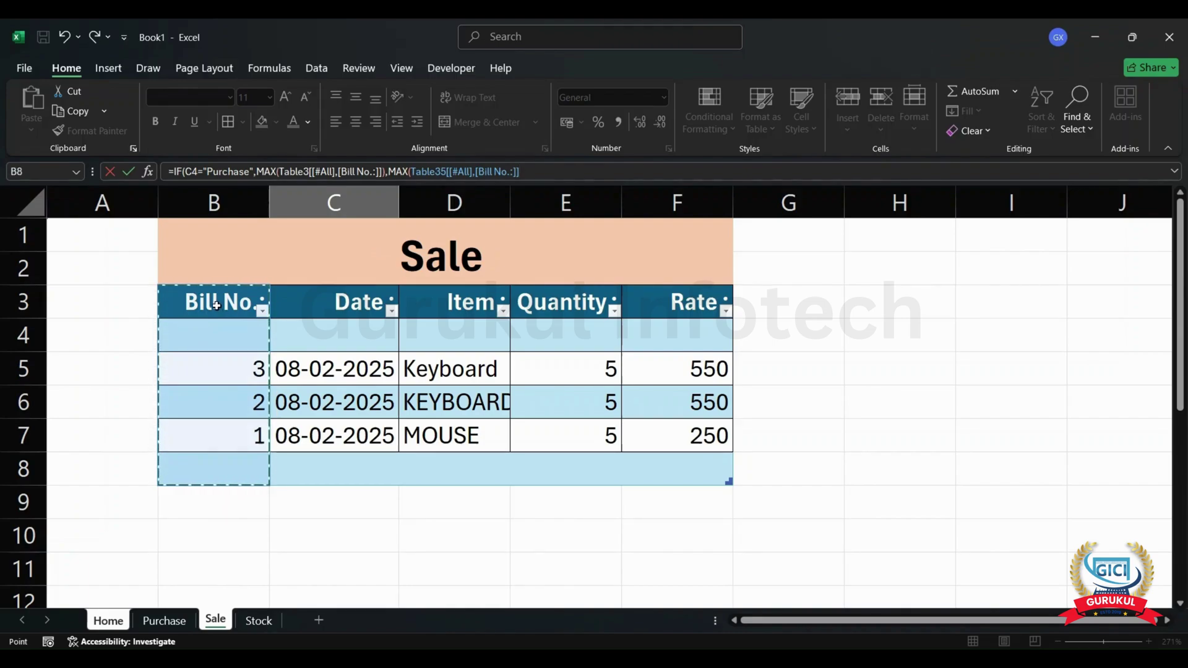
text())
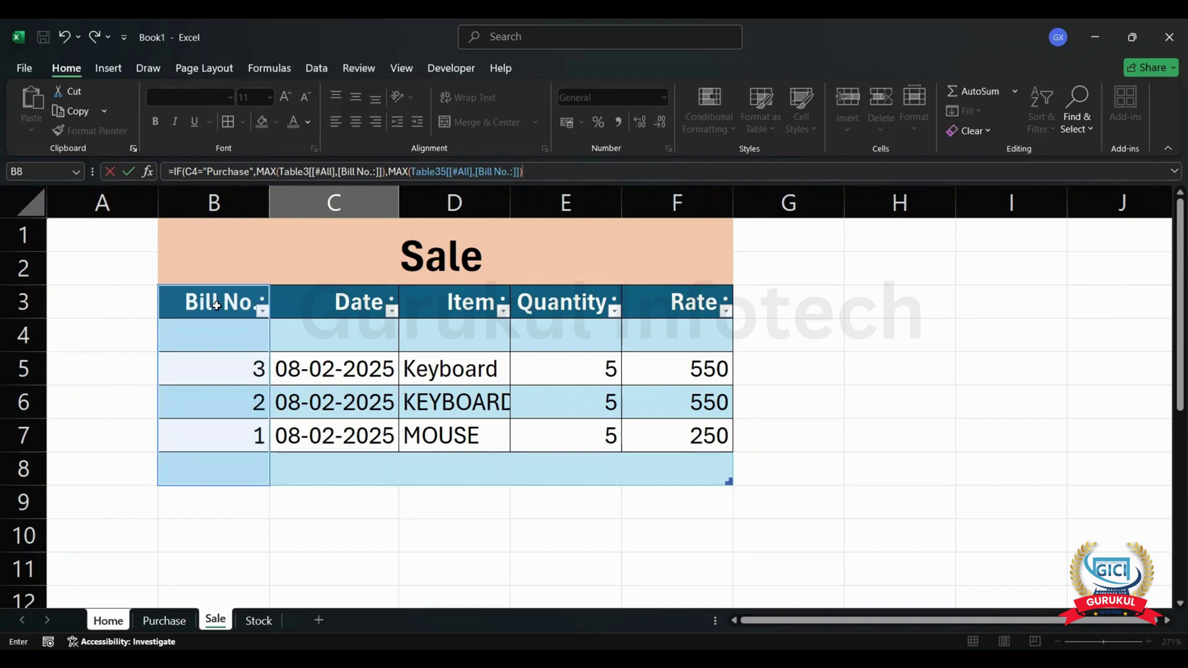
text())
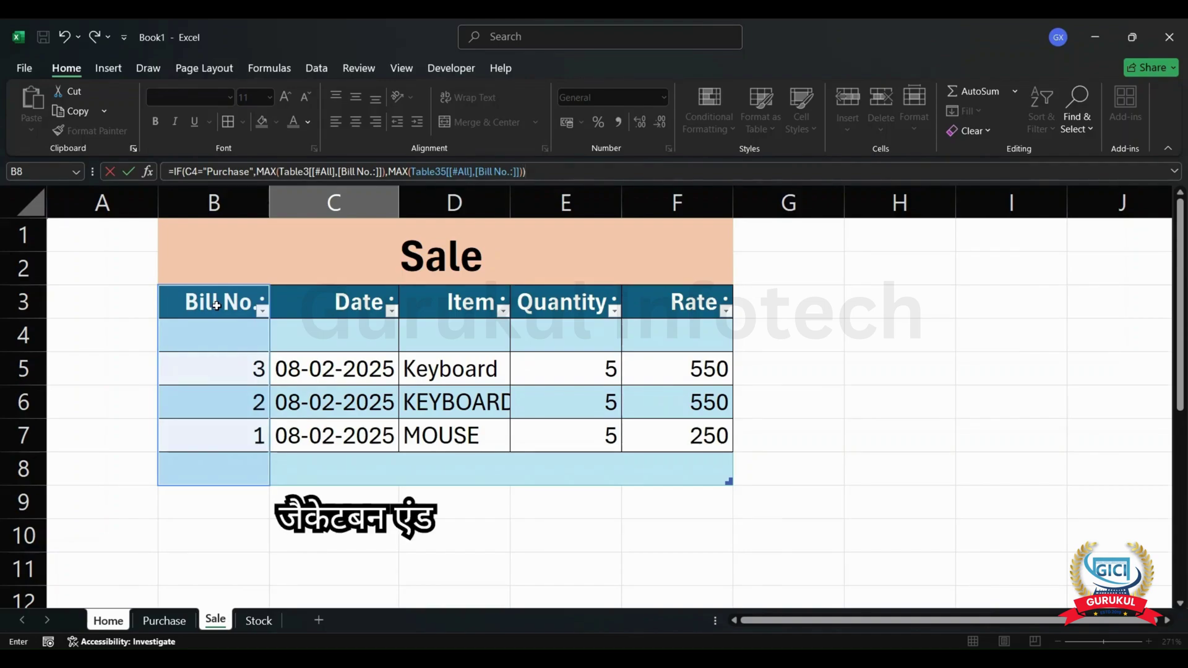
key(Return)
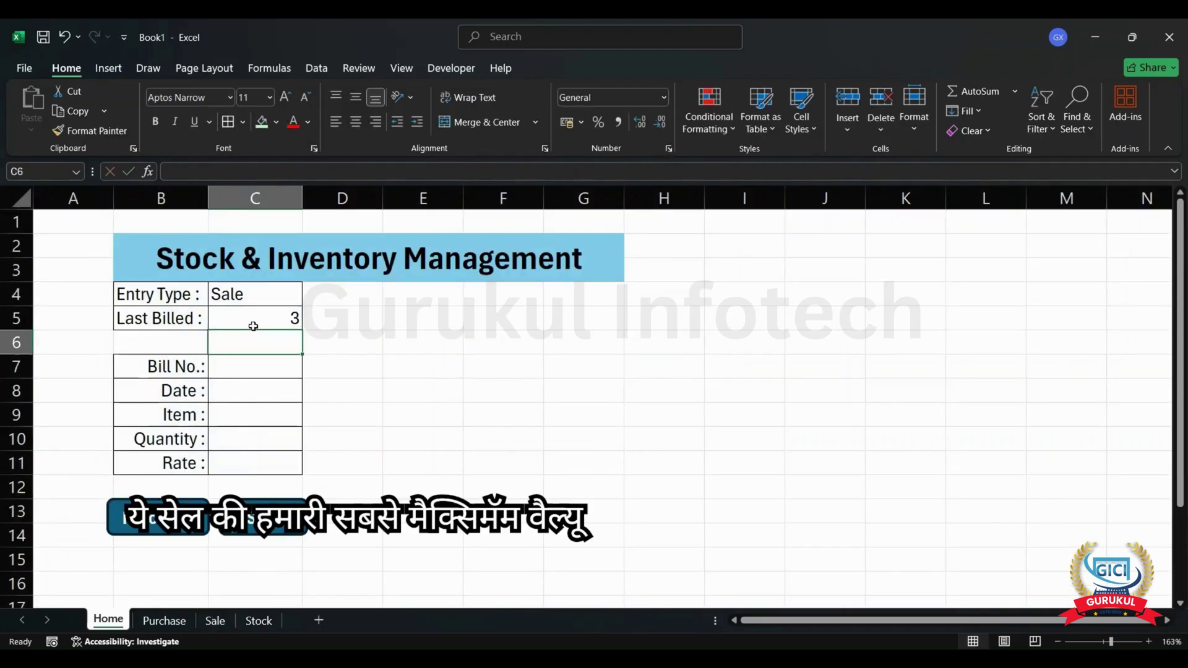
- Check the Last Billed result on Home against the Sale sheet's bill numbers and inspect the empty entry cells
click(215, 620)
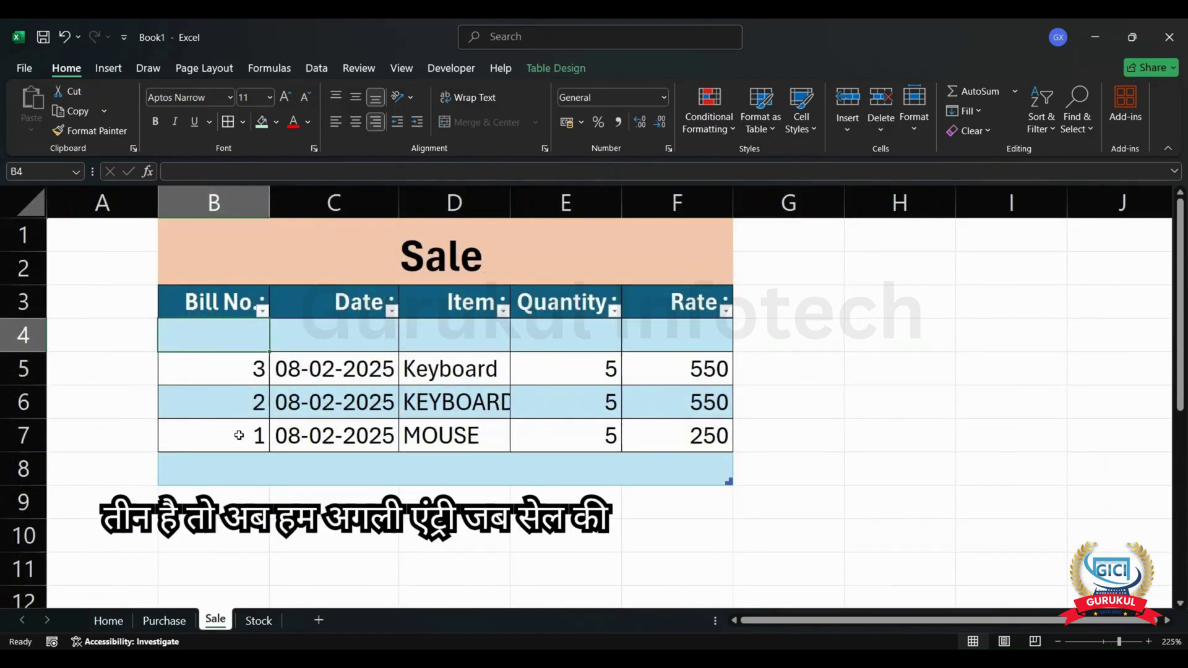
click(117, 624)
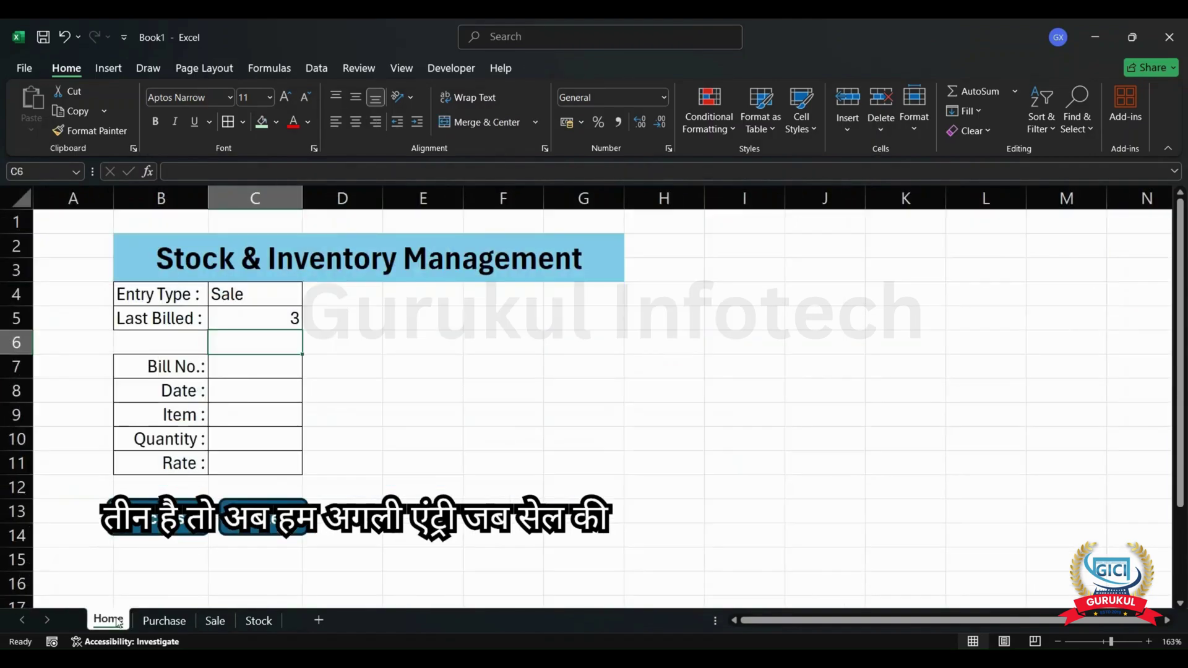
click(247, 365)
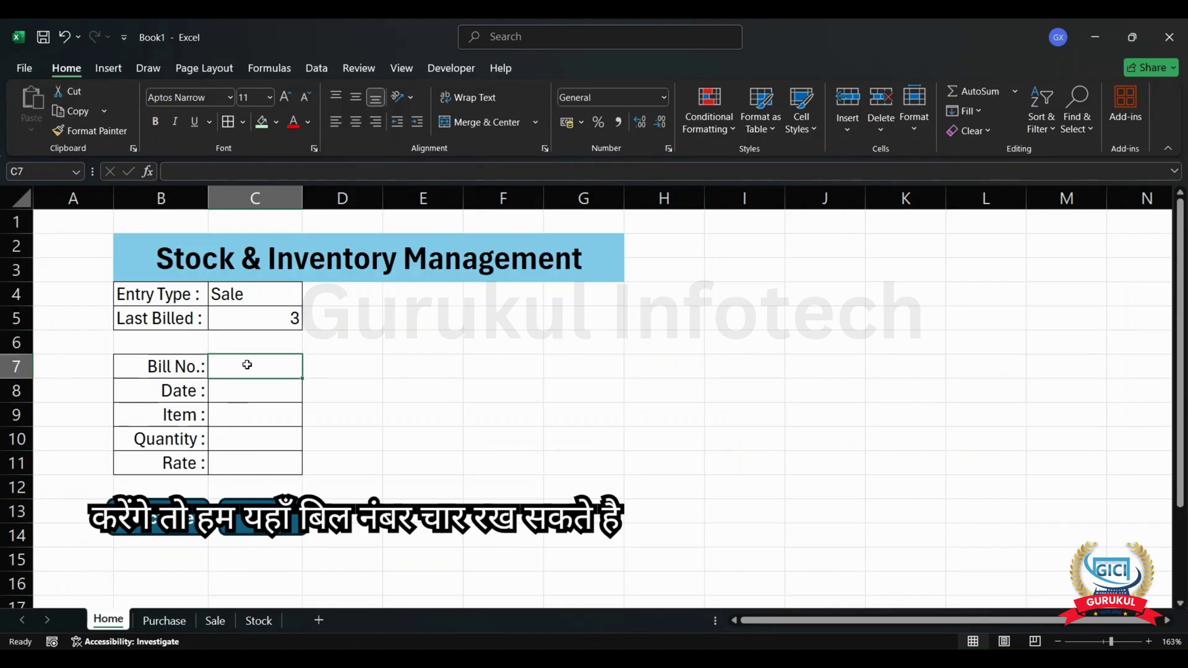
click(267, 319)
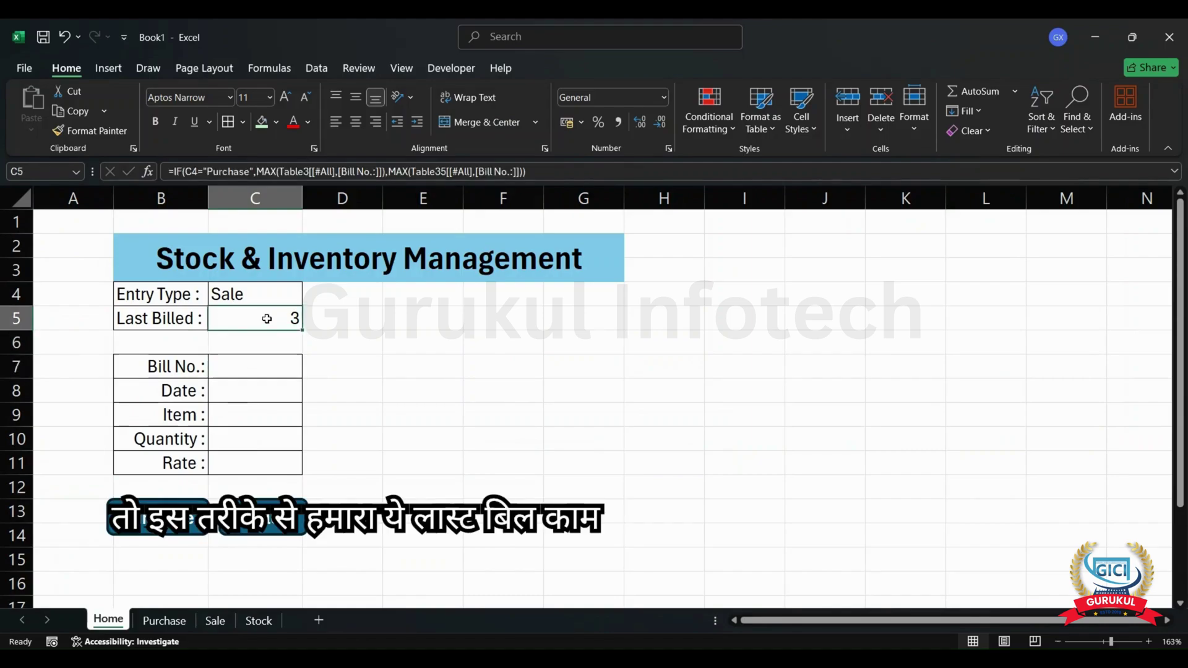
click(240, 365)
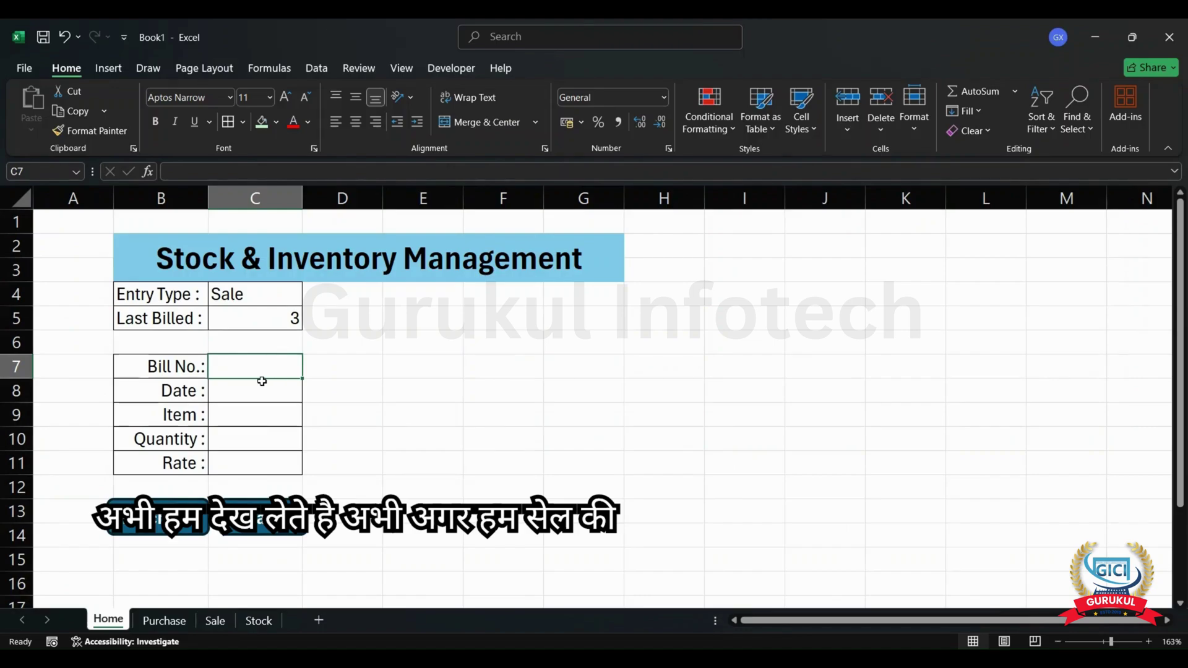
click(346, 439)
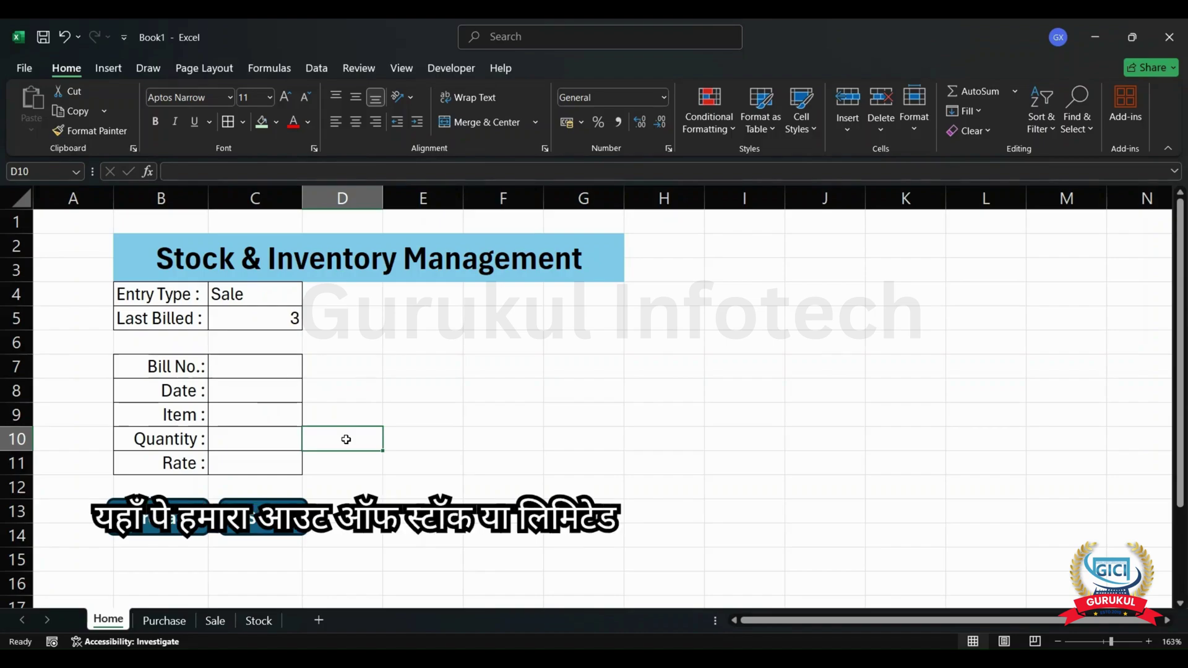
click(258, 440)
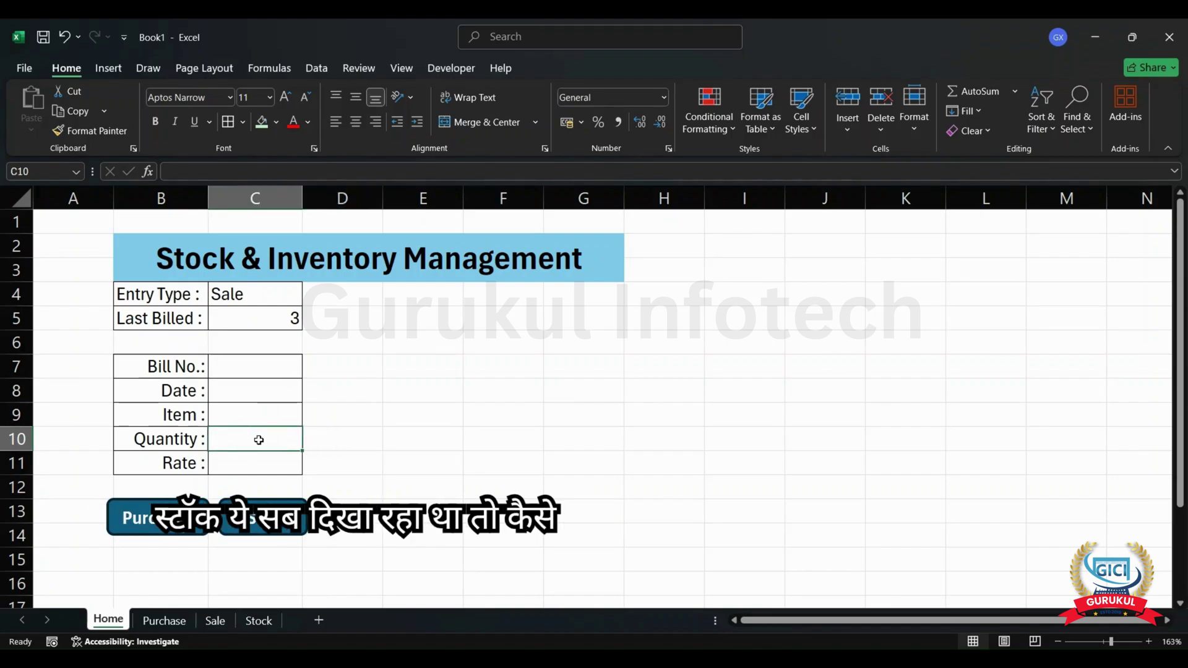
- Review the Purchase and Sale records and the available item quantities on the Stock sheet before making a sale entry
click(163, 621)
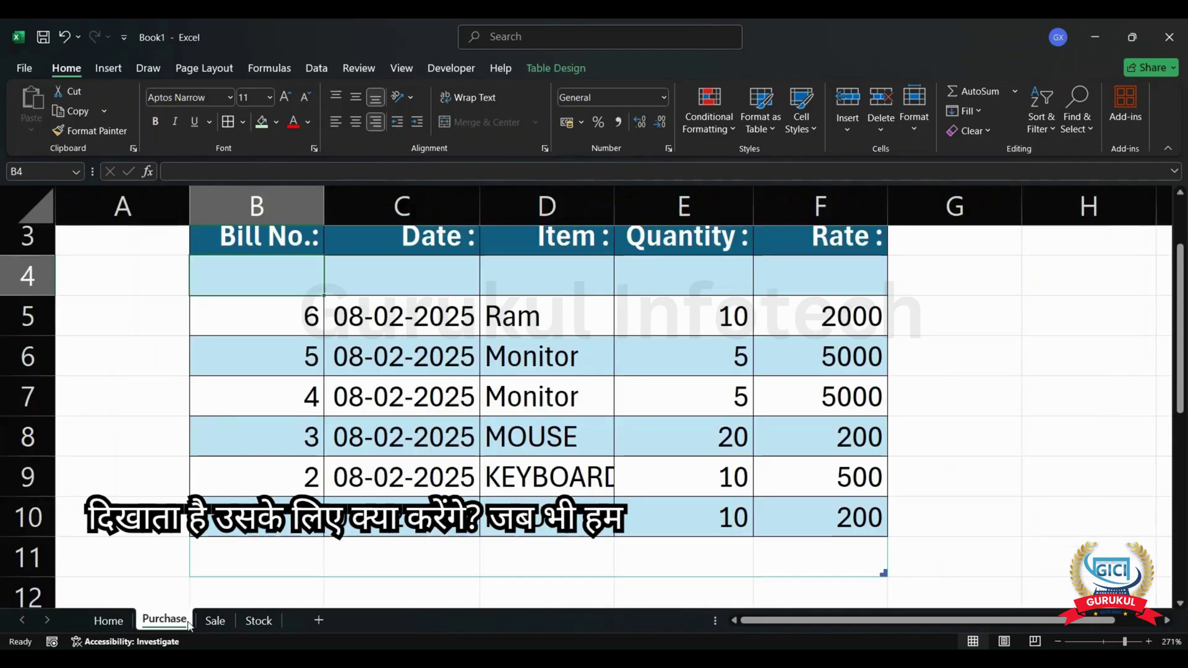
click(215, 621)
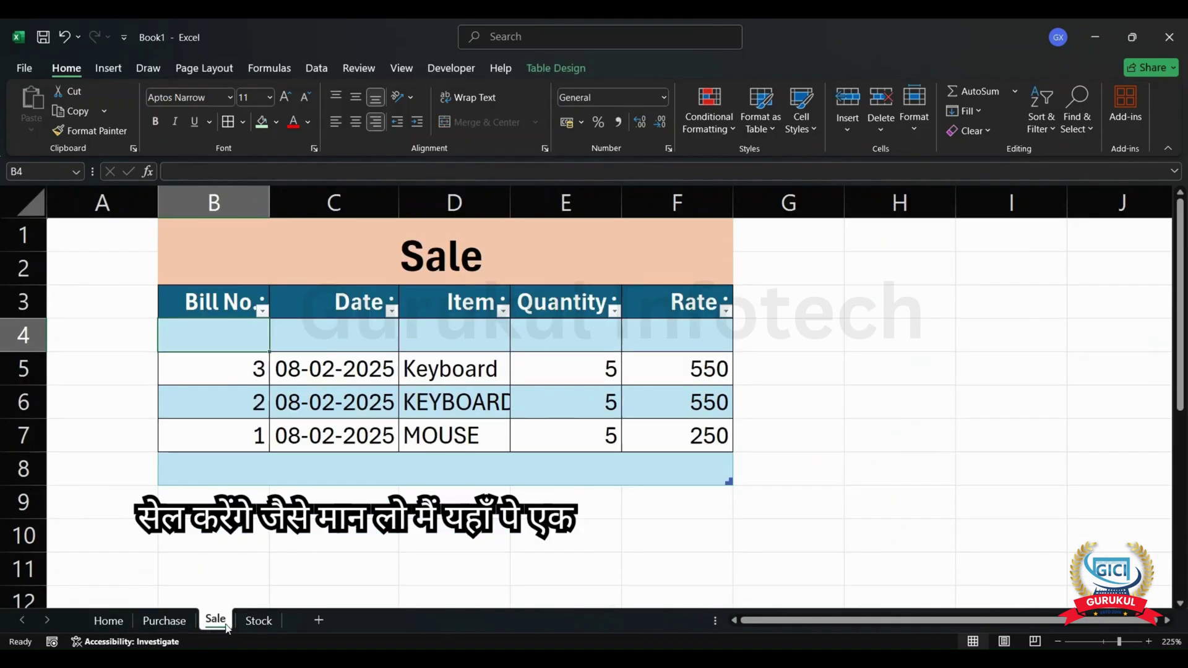
click(96, 622)
click(264, 367)
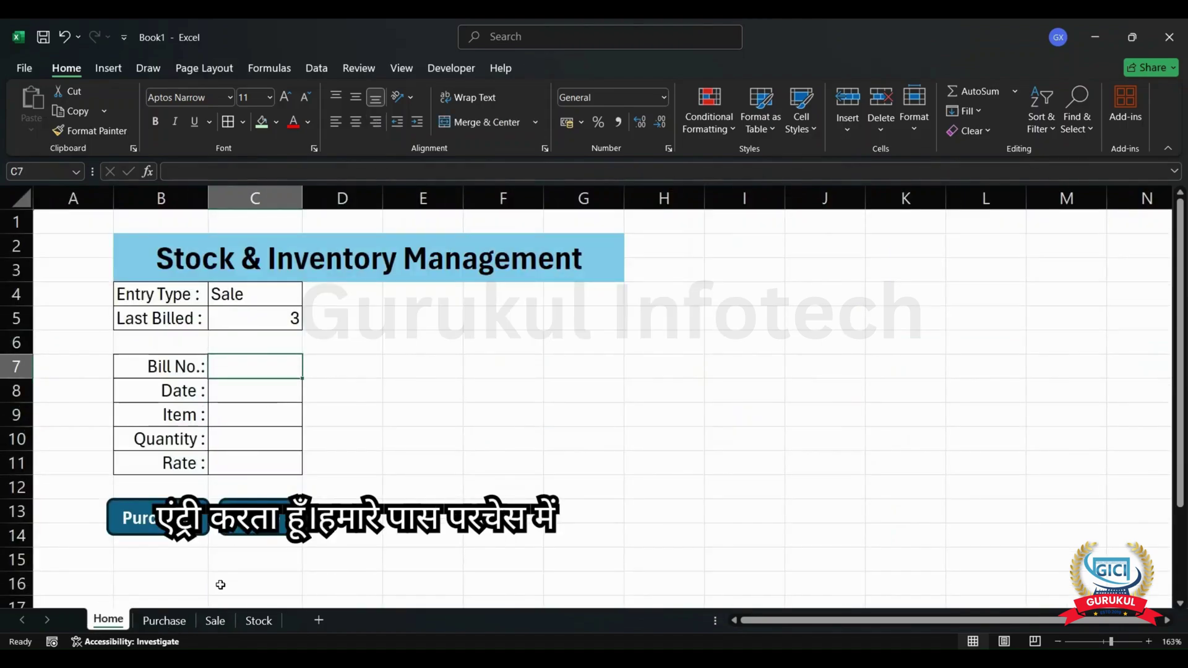
click(164, 620)
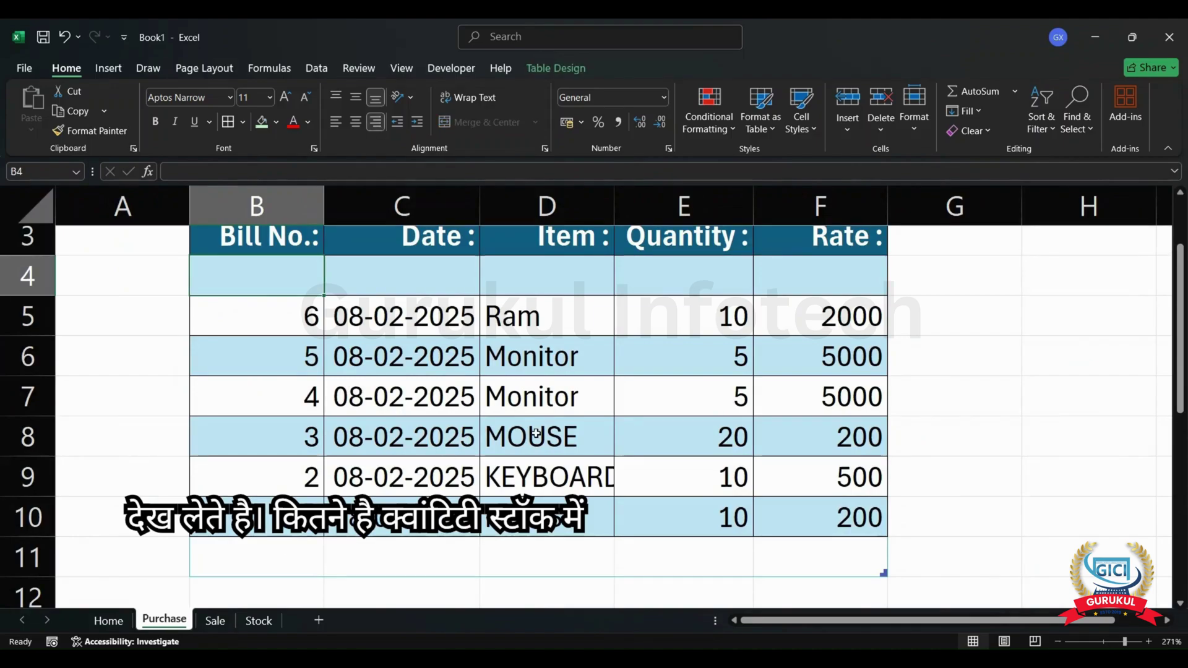
click(271, 624)
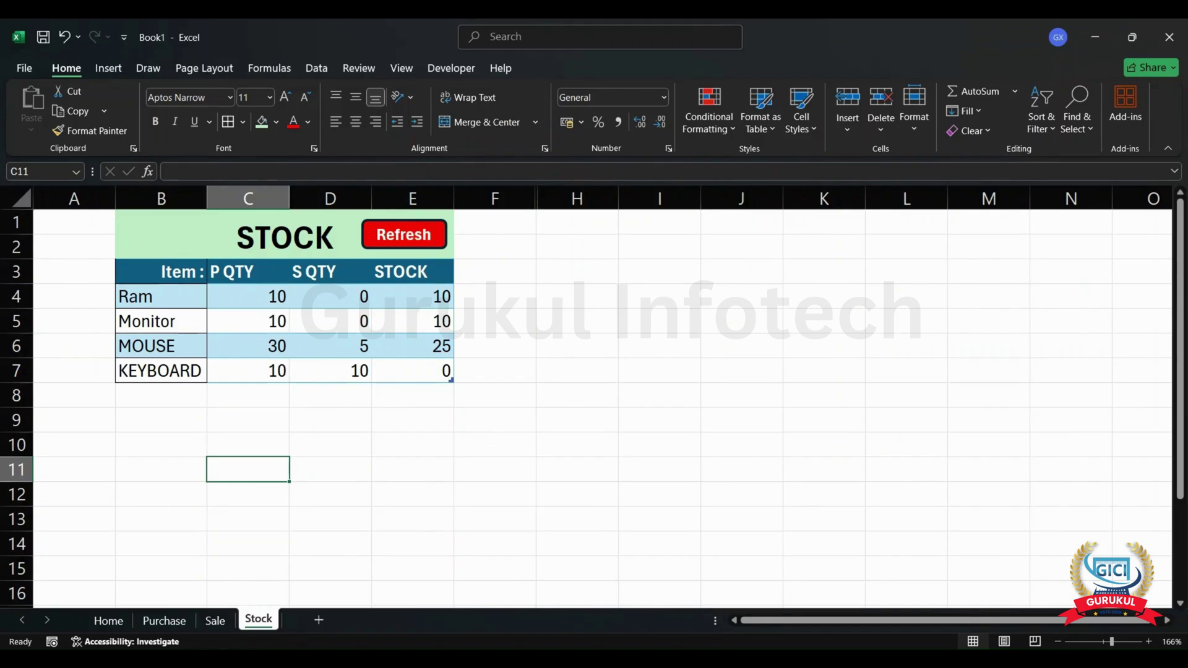
- Enter bill number 4 and date 08-02-2025 in the Home sheet's sale entry form
click(121, 625)
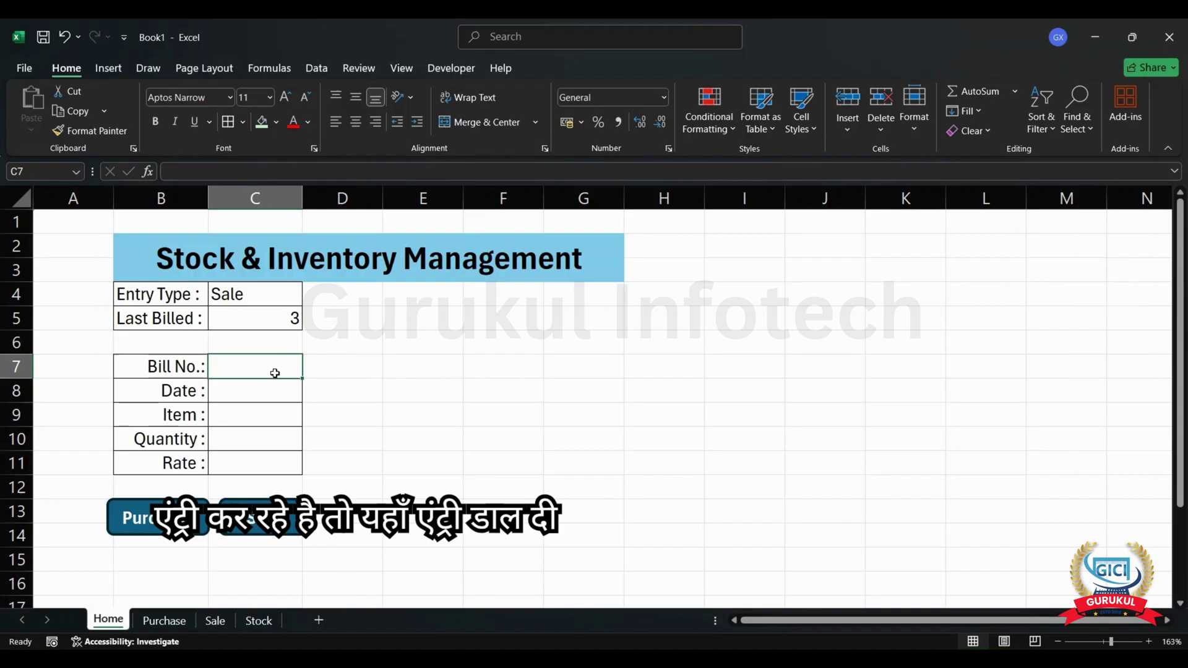
text(4)
key(Return)
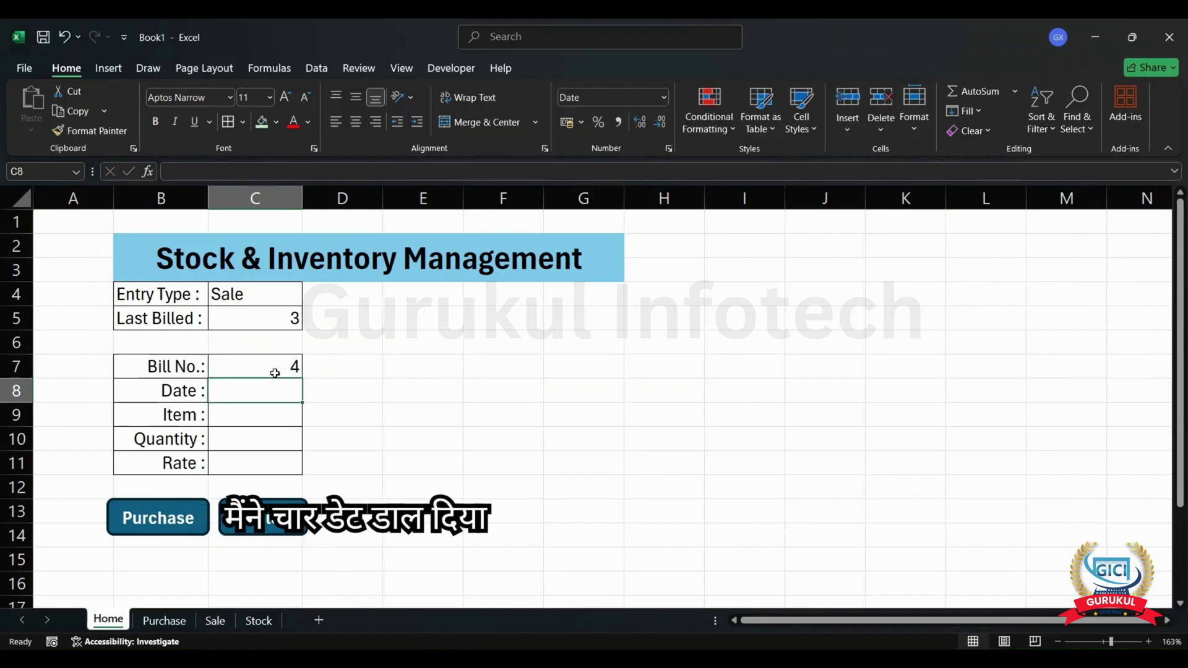
text(08)
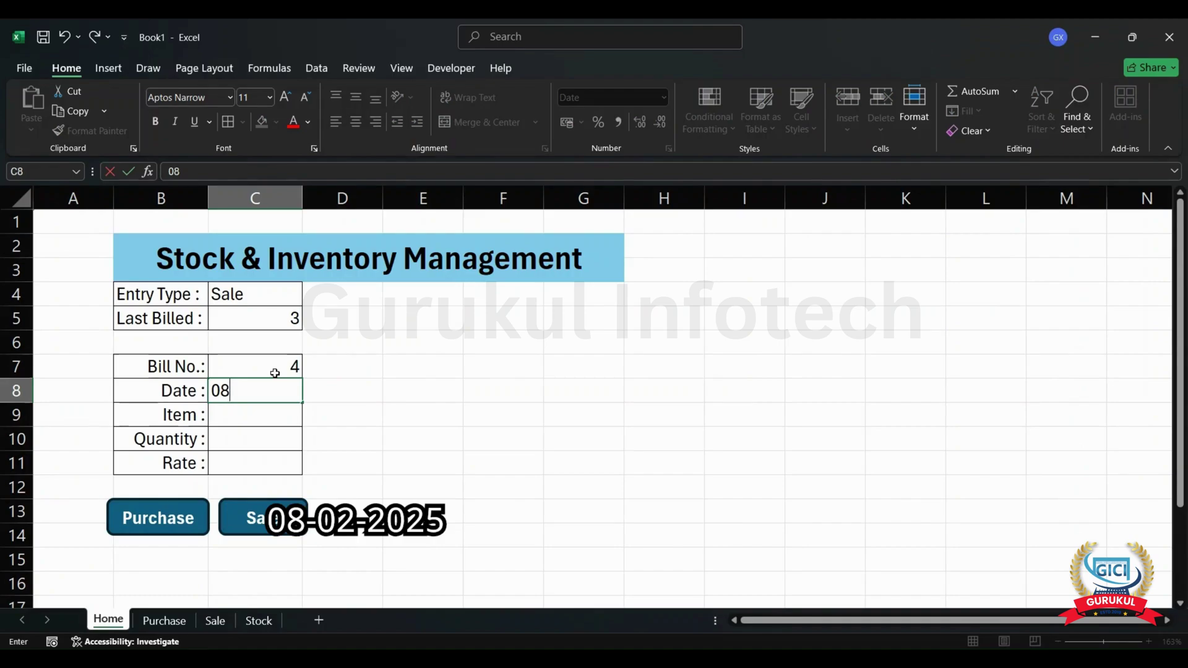
text(-02-2025)
key(Return)
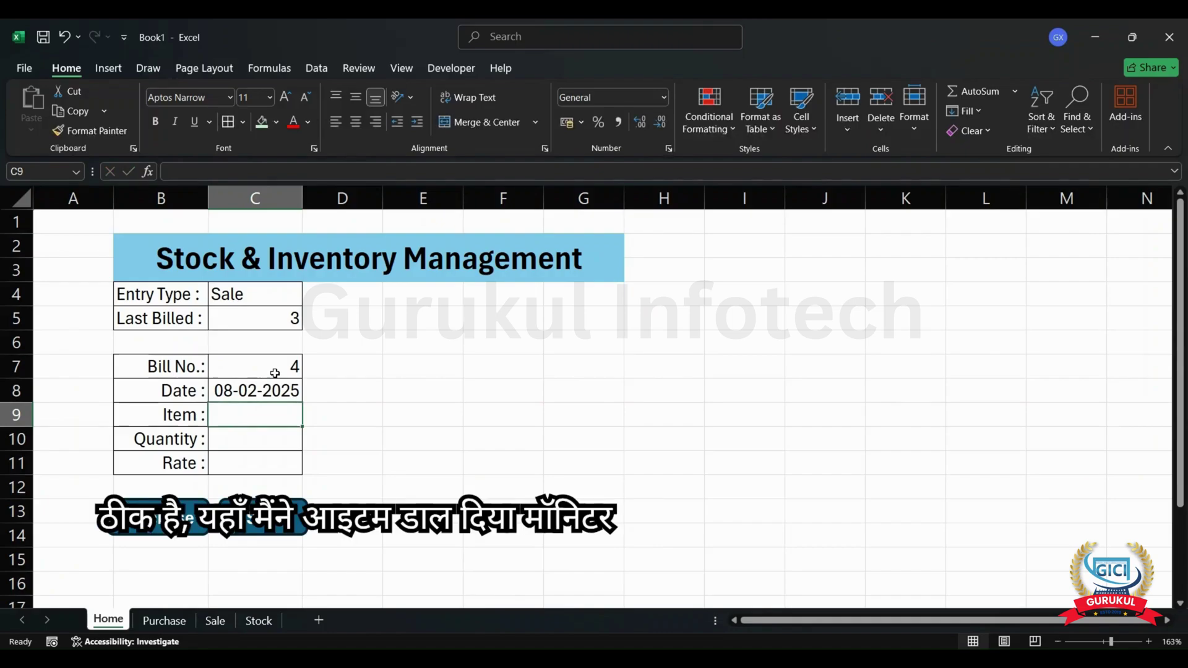
- Enter Monitor as the item and 15 as the quantity in the entry form
text(Monit)
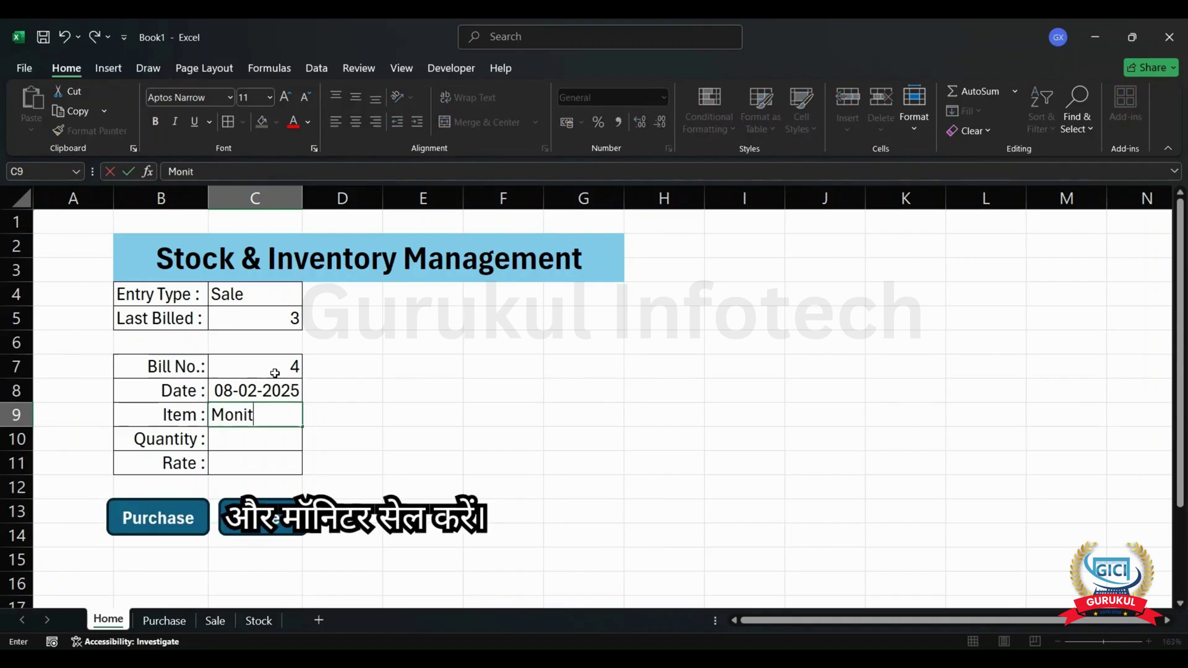
text(or)
key(Return)
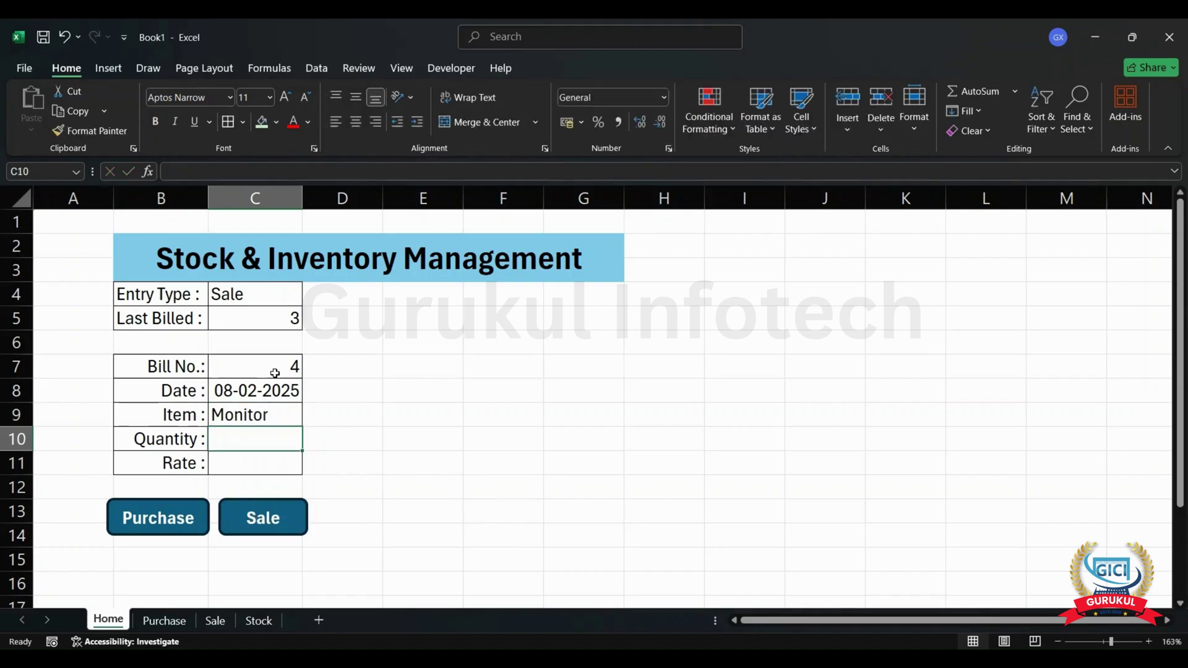
text(15)
key(Return)
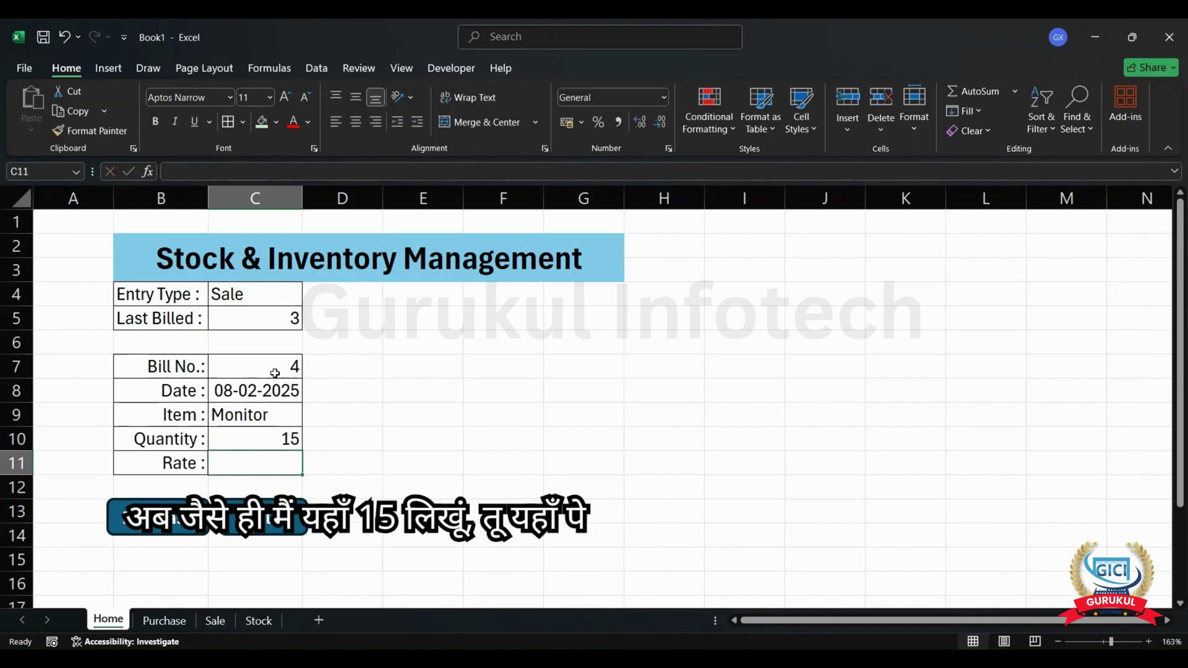
- Try to begin a VLOOKUP formula in D10 beside Quantity with the item in C9 as the lookup value
click(345, 443)
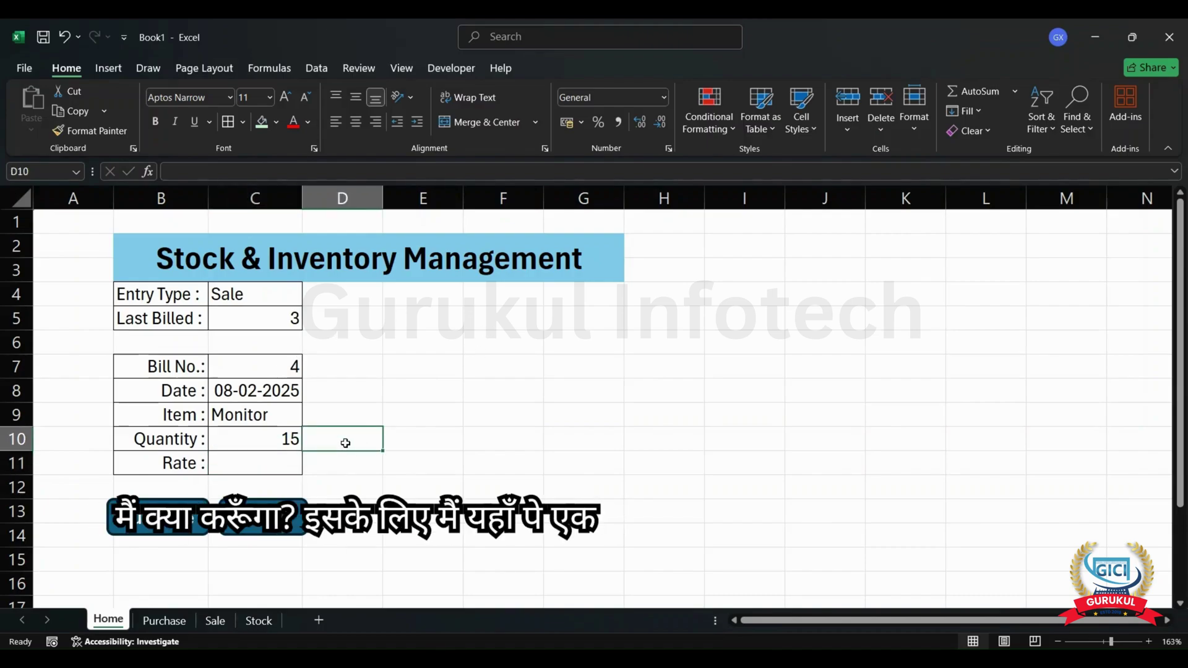
key(Left)
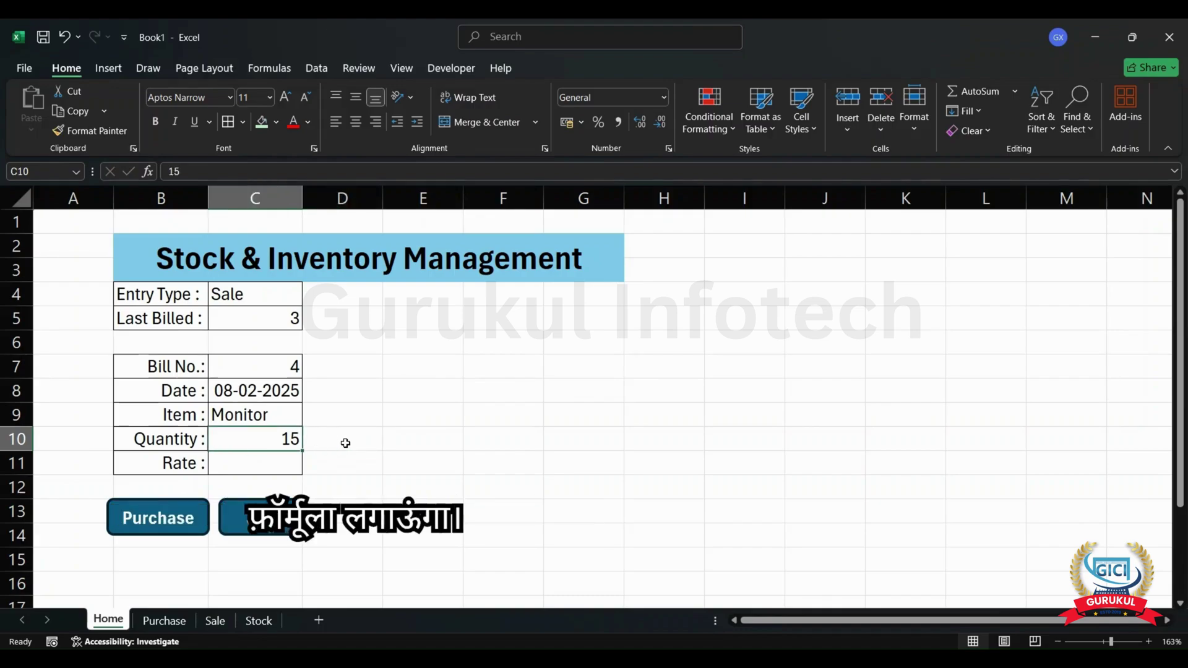
key(Right)
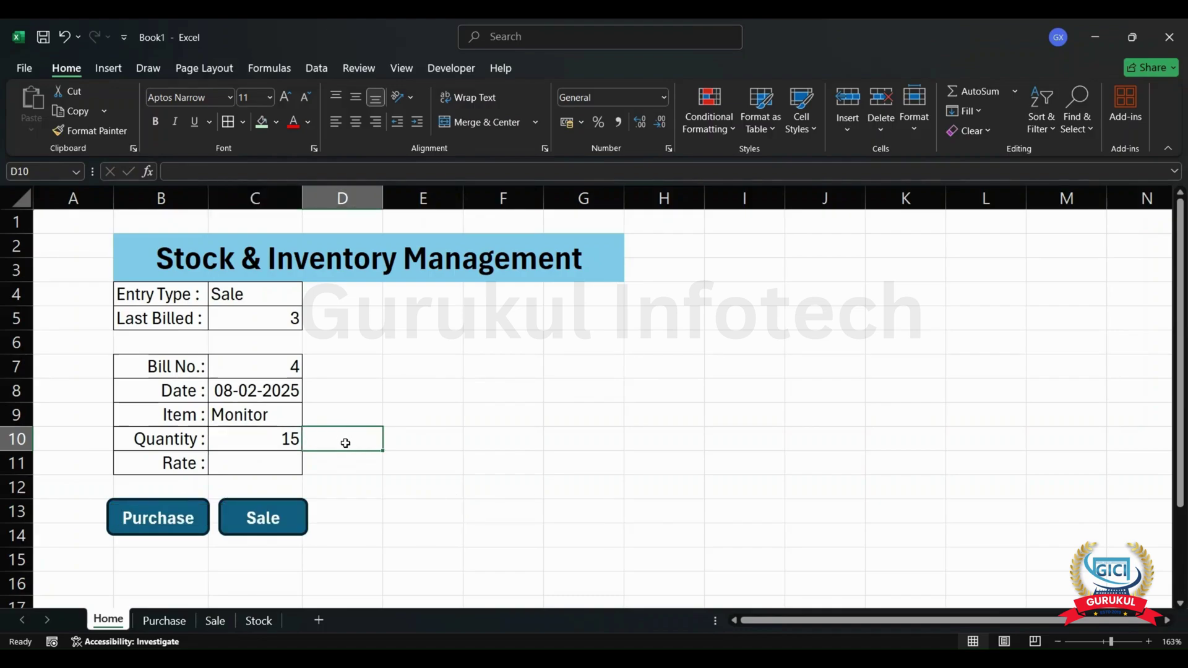
text(=)
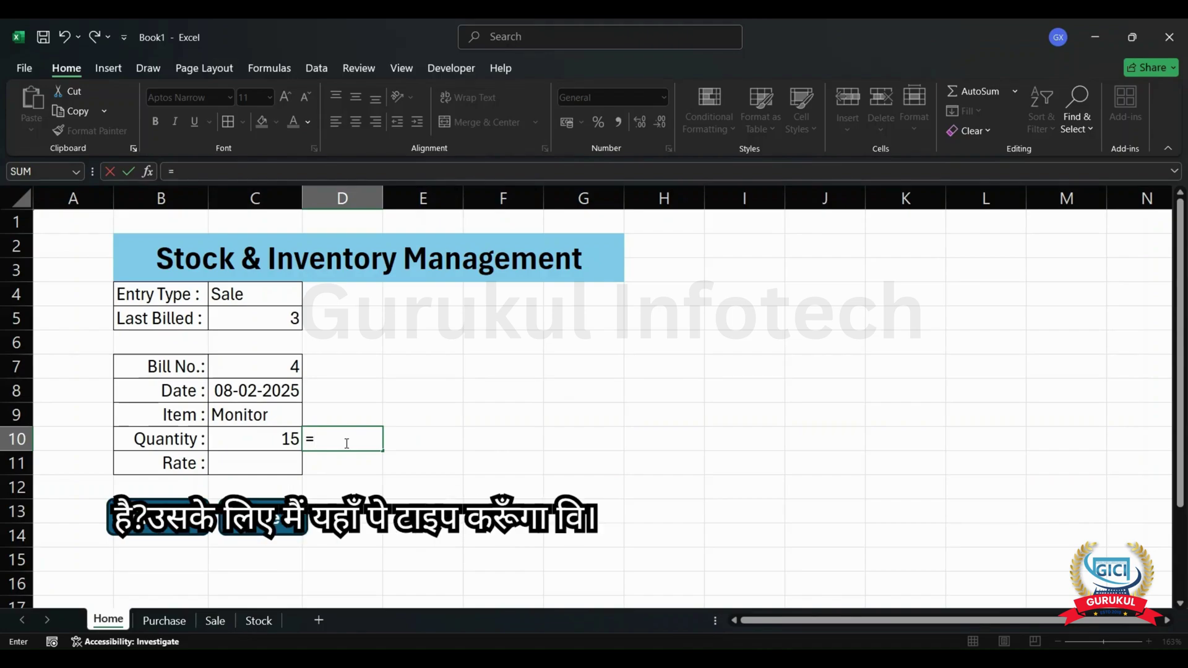
text(vl)
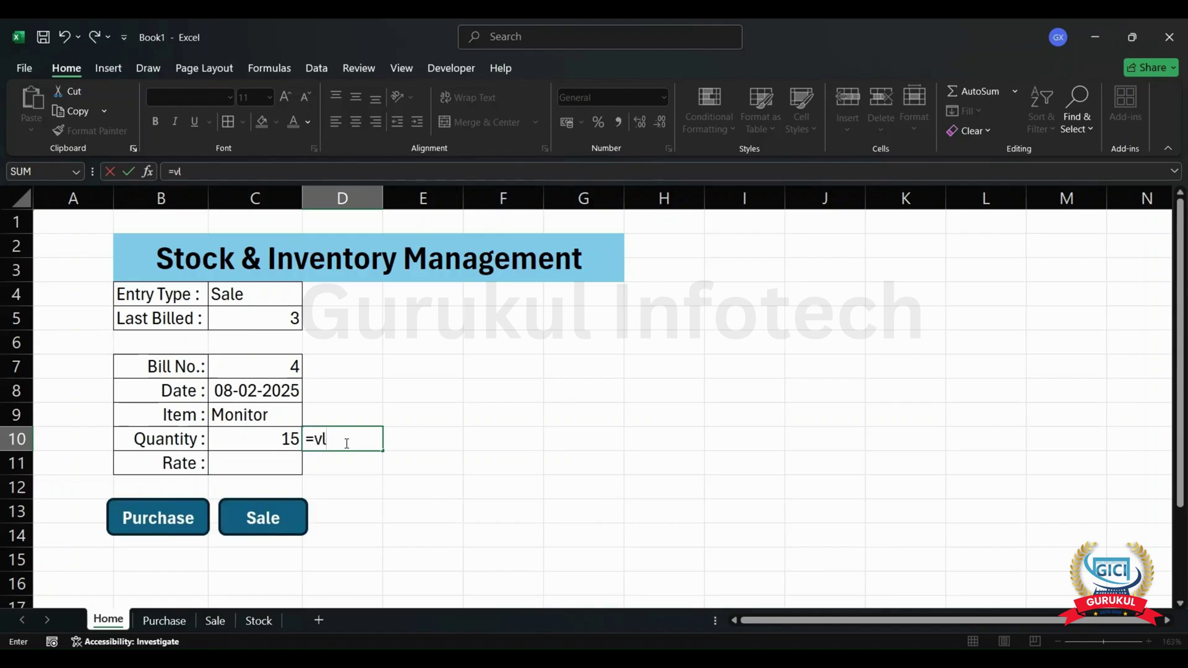
text(oo)
key(Tab)
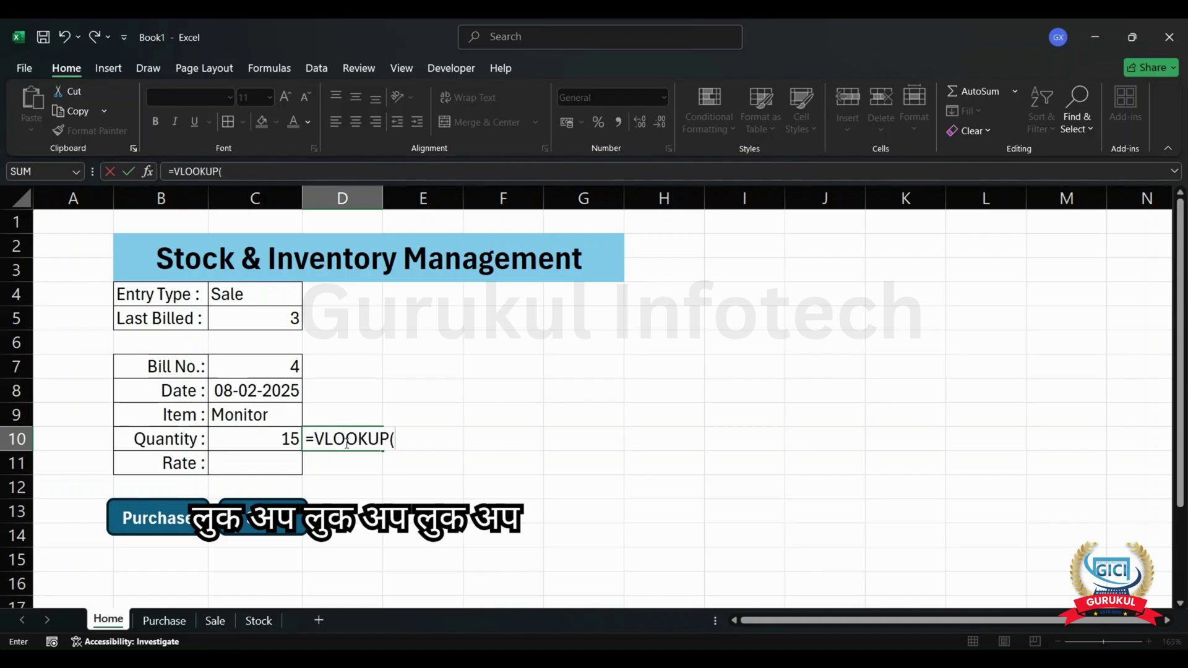
click(249, 414)
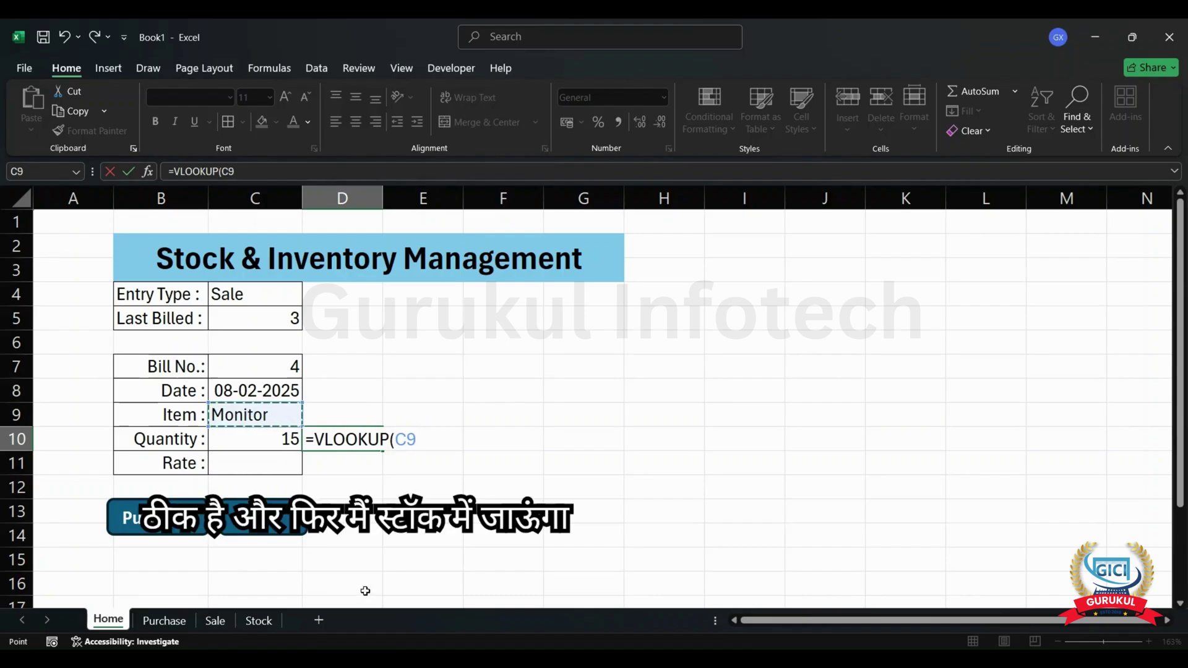
- Try to complete the VLOOKUP with the whole Stock table including headers, column 4 and match type 0, and undo the entered formula
click(259, 620)
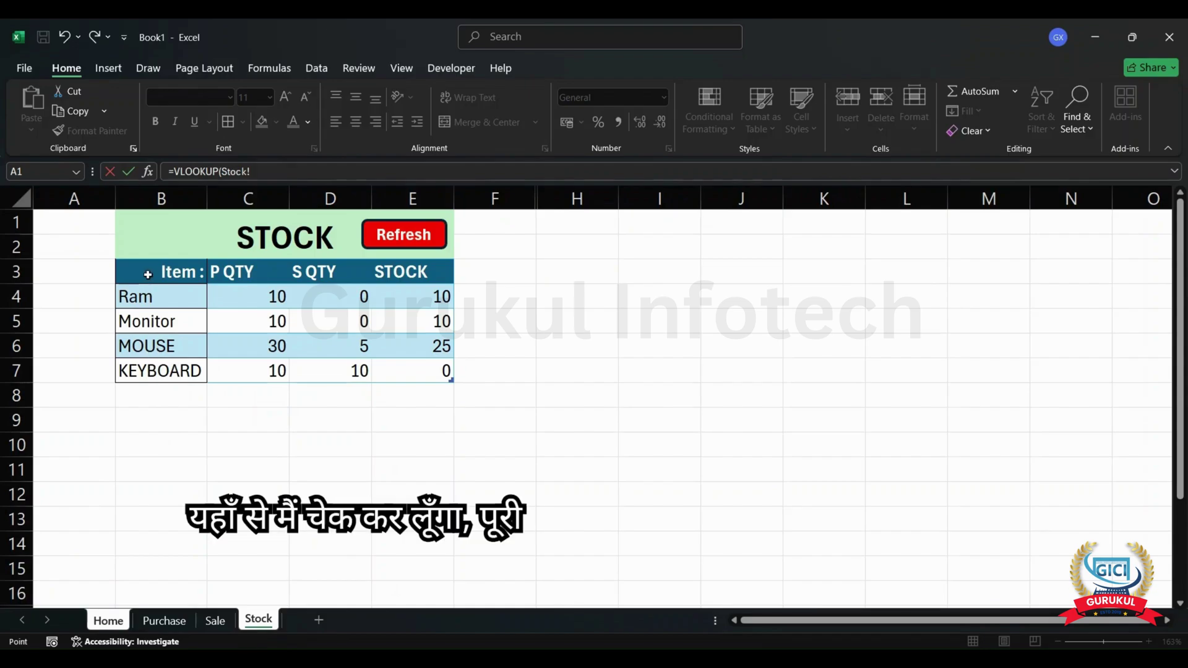
drag(148, 275, 424, 380)
text(,)
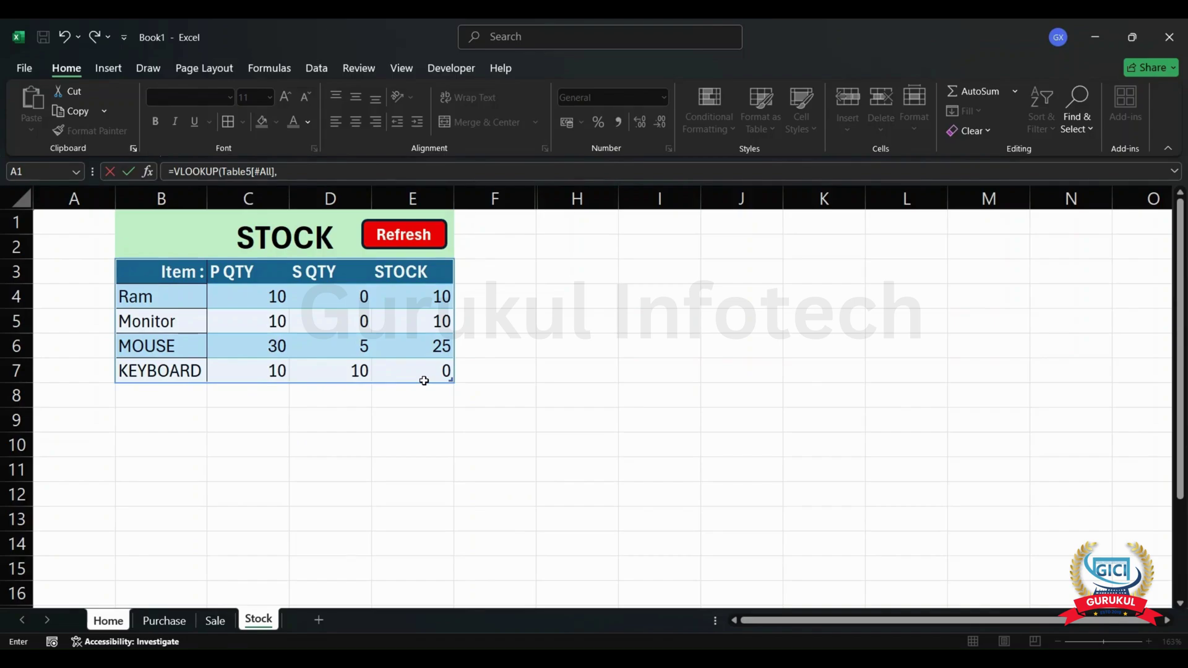
text(4,0)
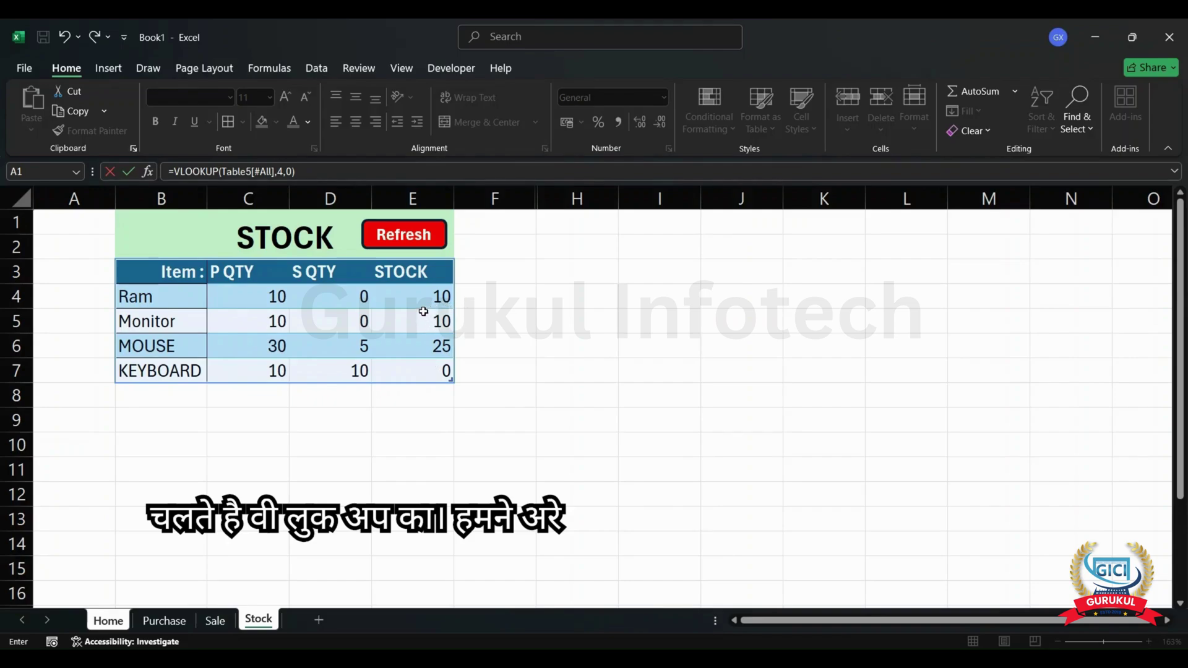
key(Return)
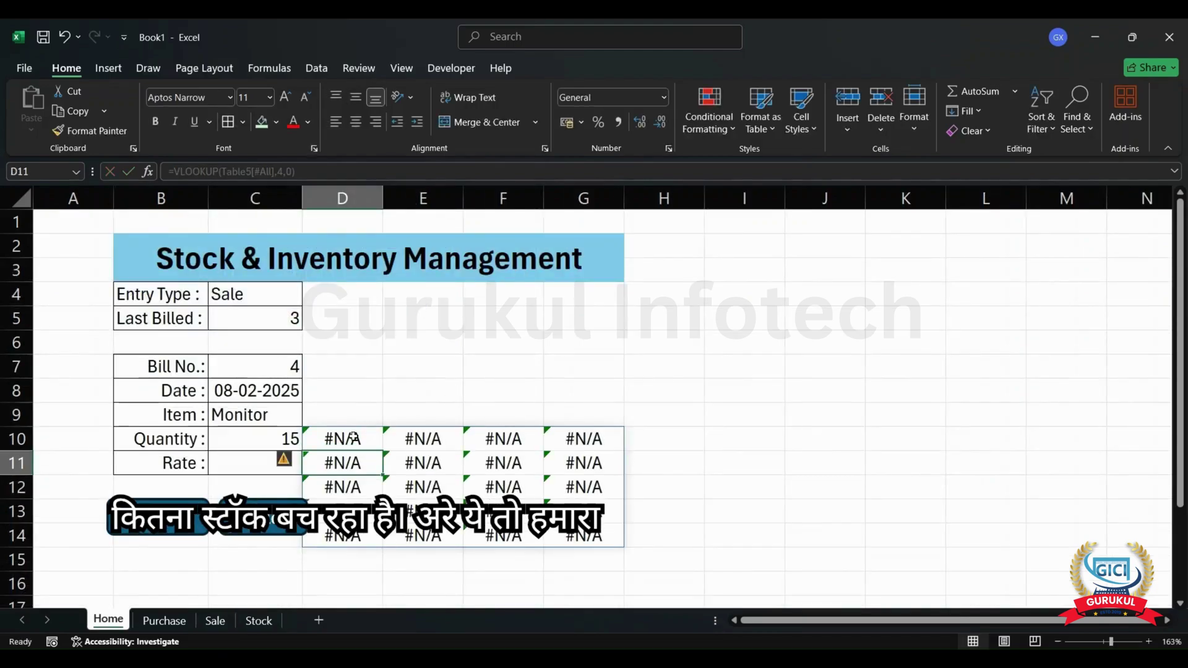
click(331, 438)
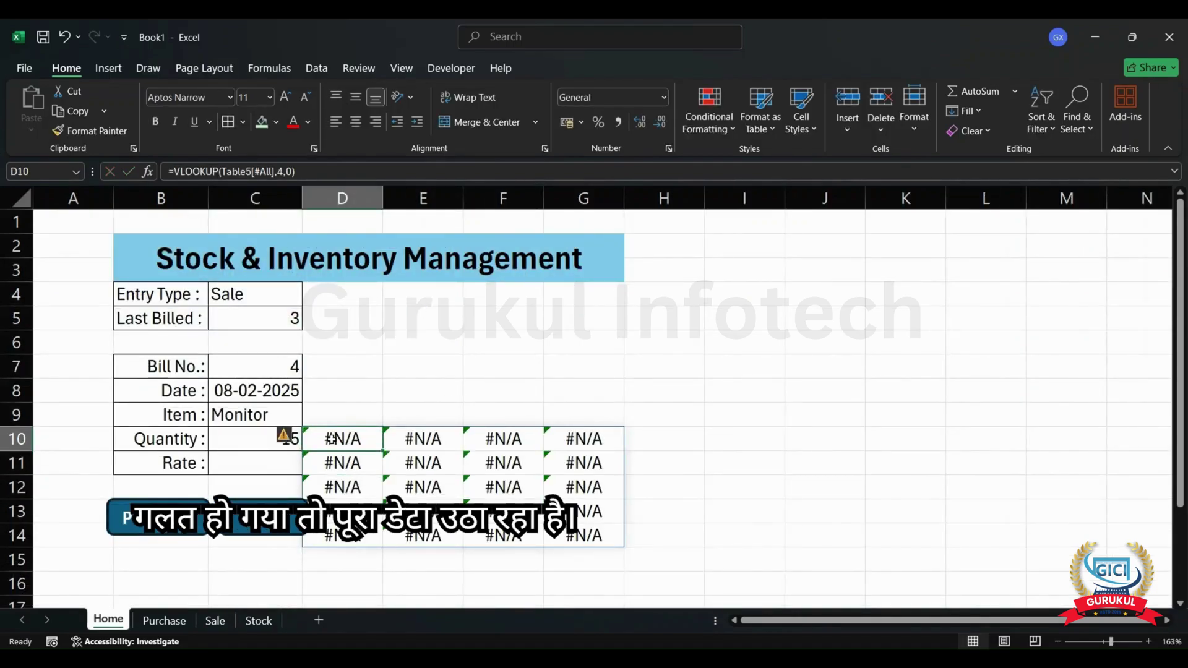
key(ctrl+z)
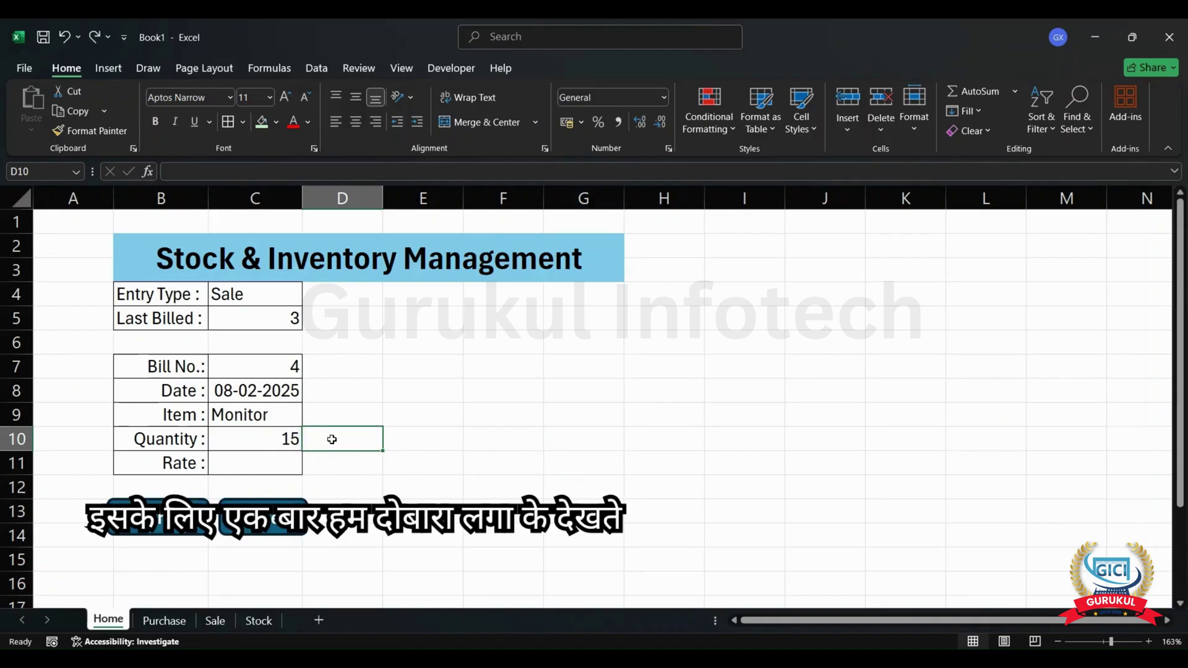
- Enter a VLOOKUP in D10 that finds C9's item in the Stock table's data rows and returns column 4 with match type 0
text(=vloo)
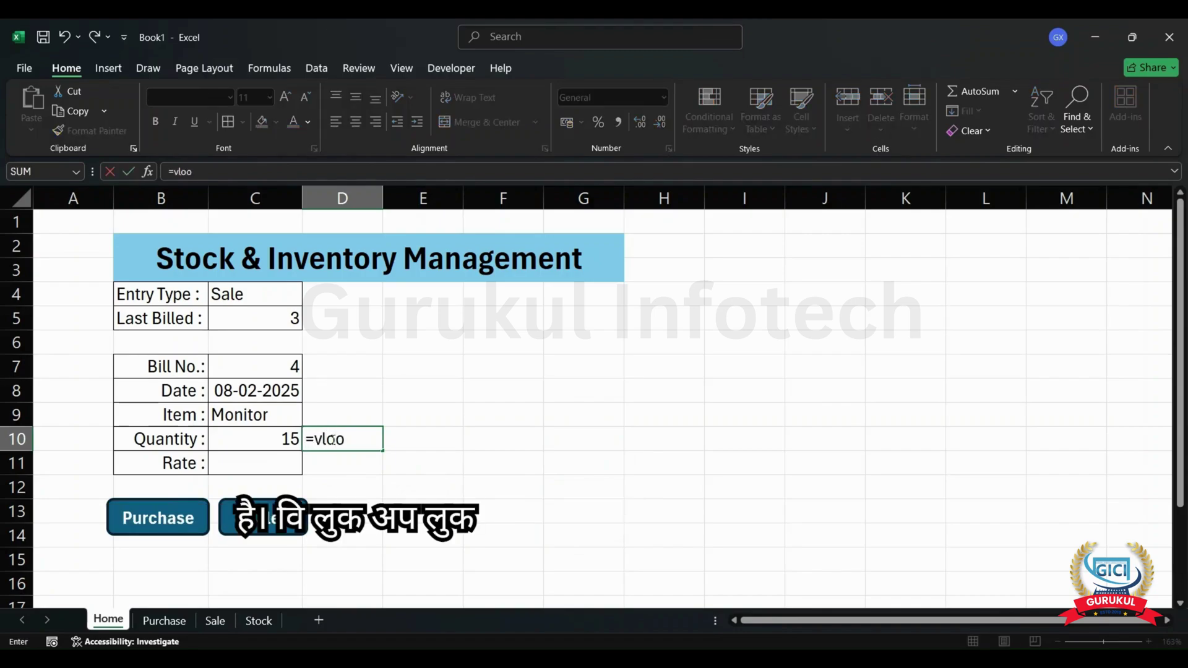
key(Tab)
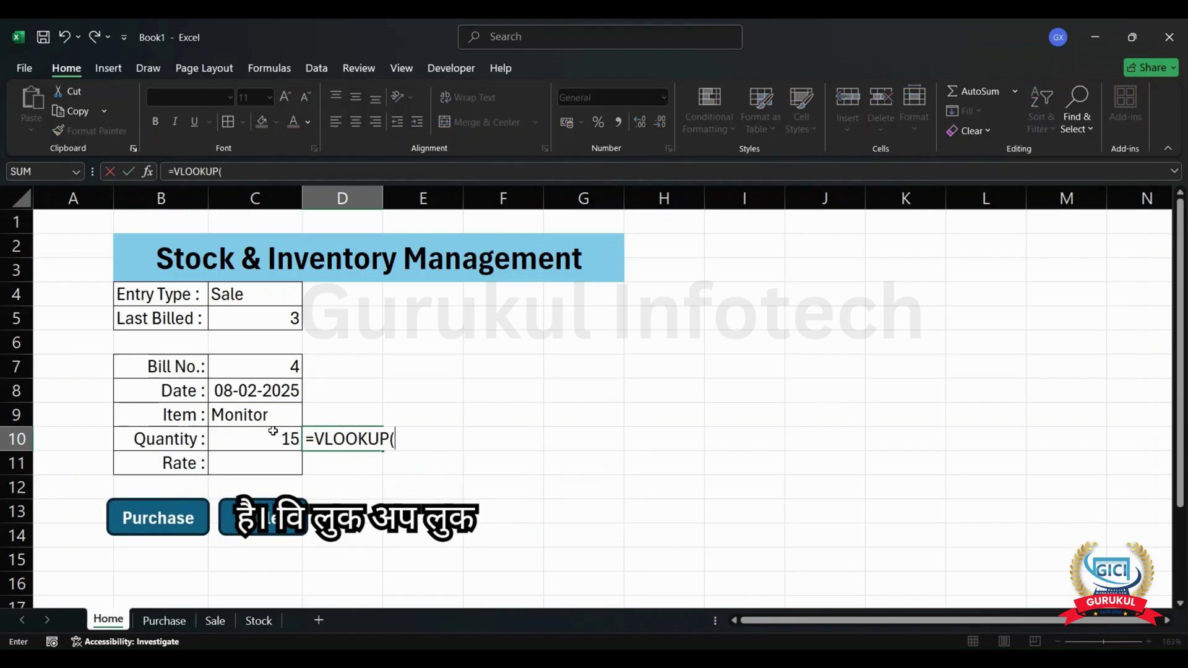
click(262, 414)
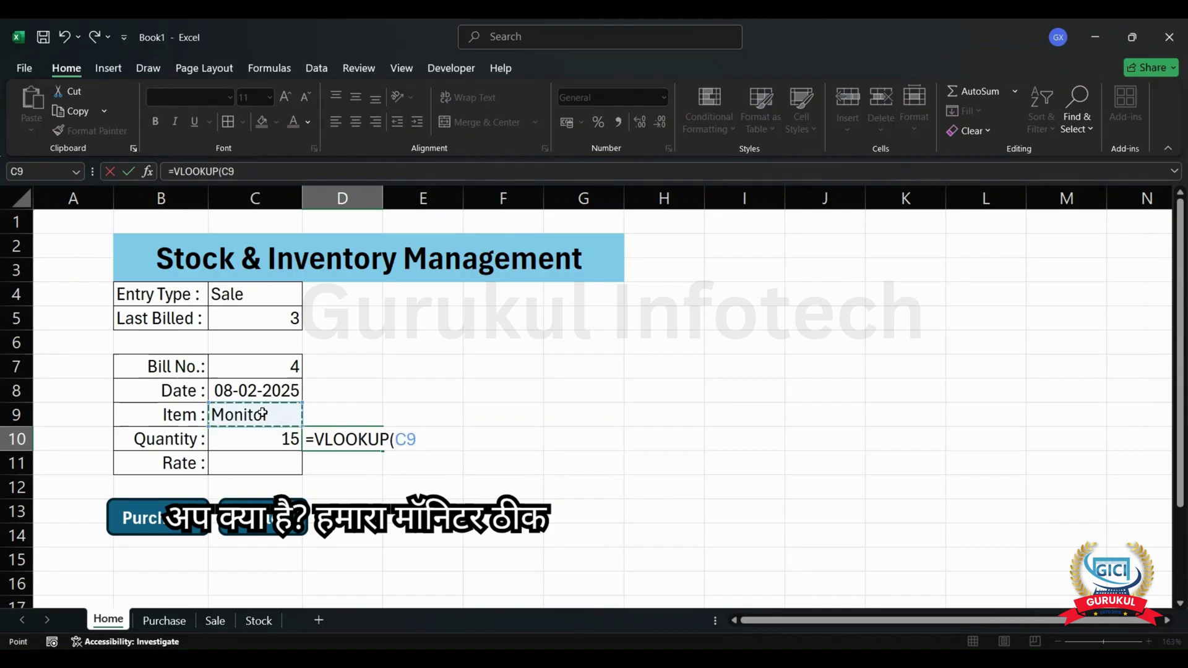
text(,)
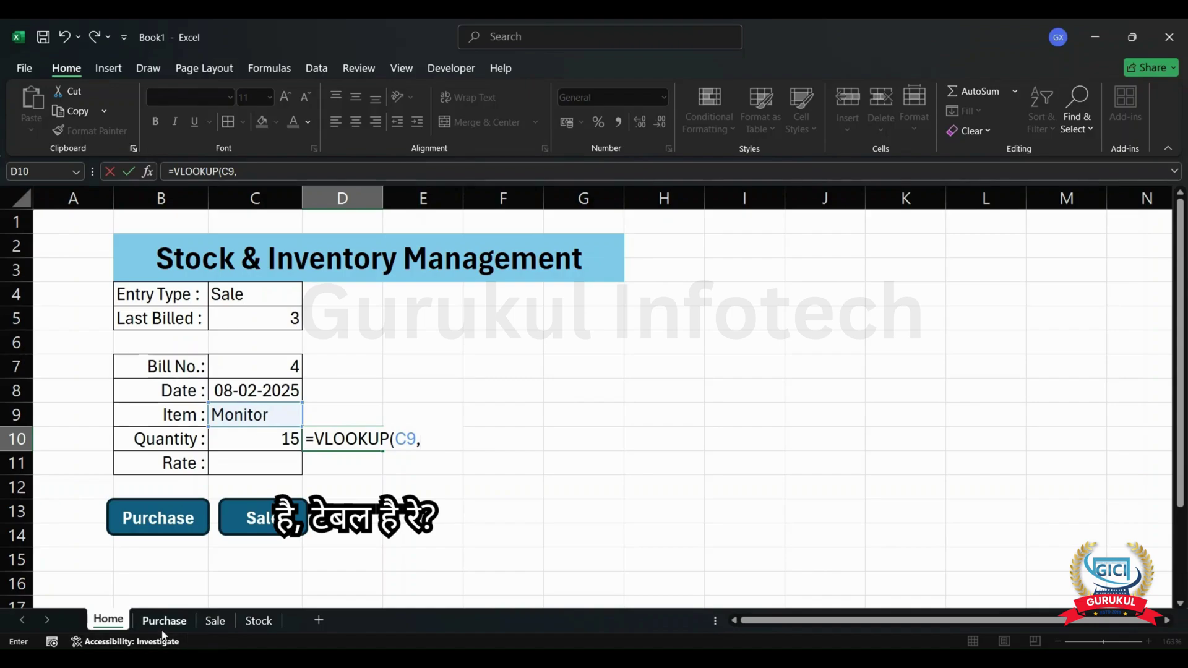
click(258, 620)
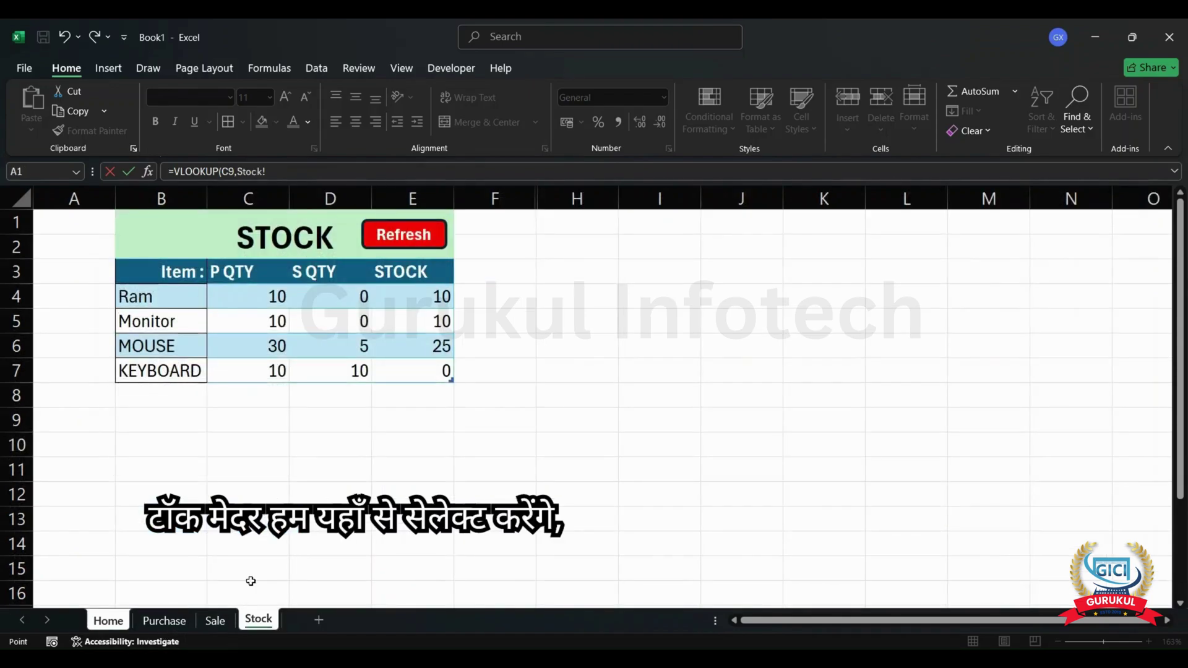
drag(163, 295, 405, 374)
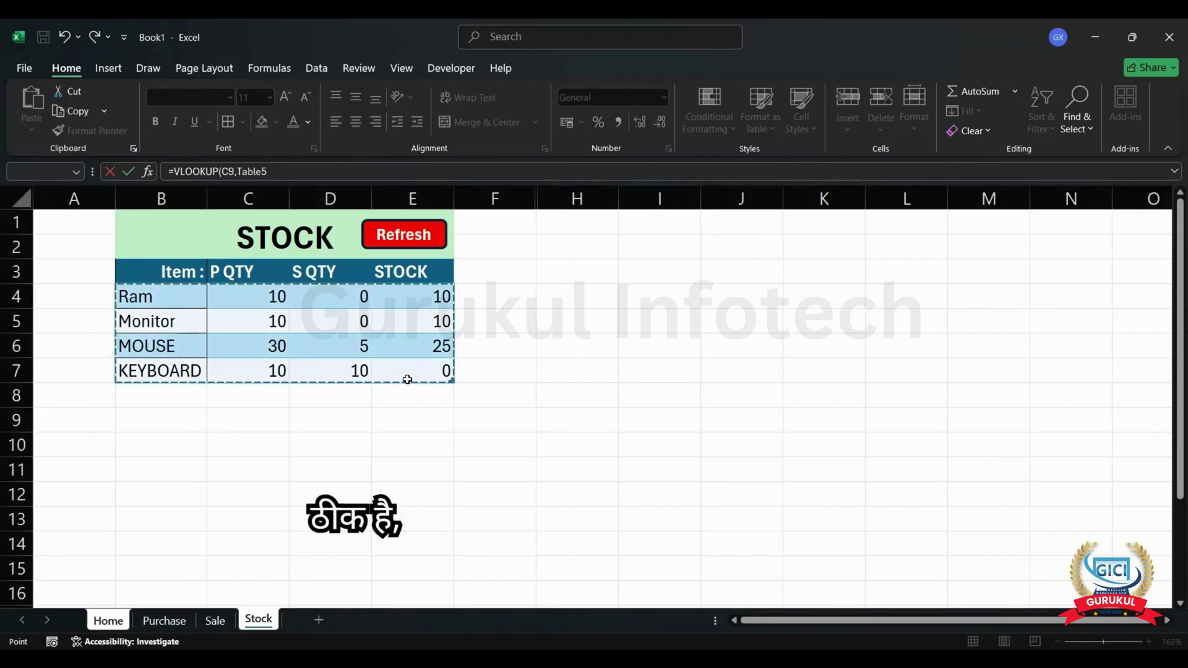
text(,4,)
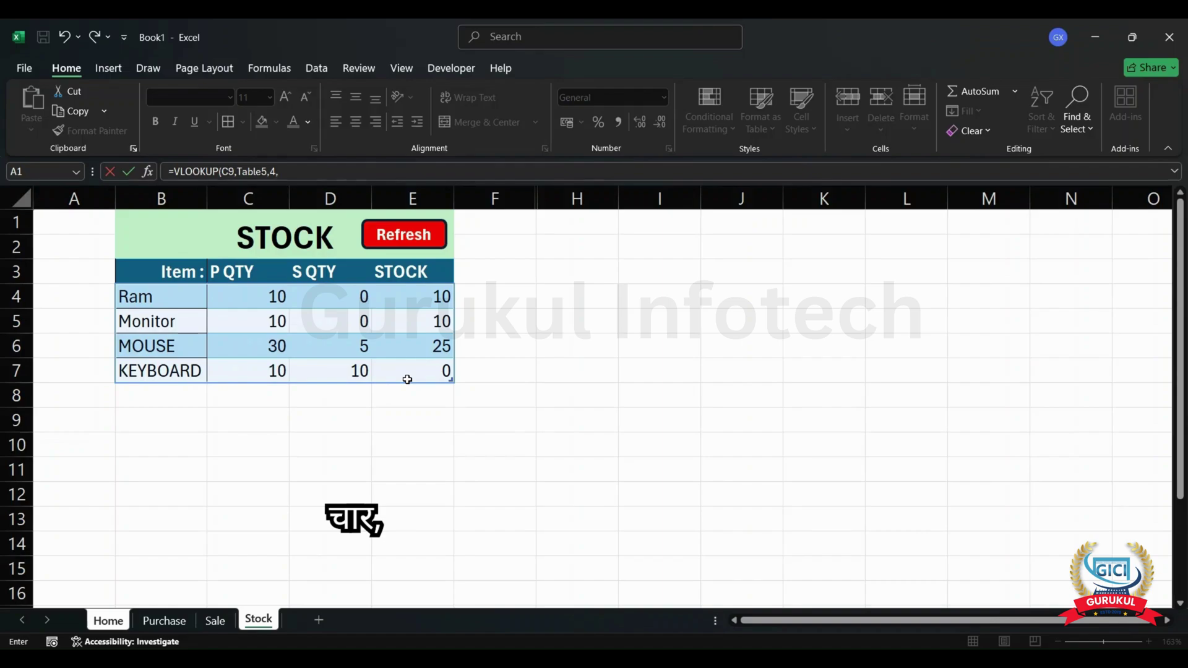
text(0)
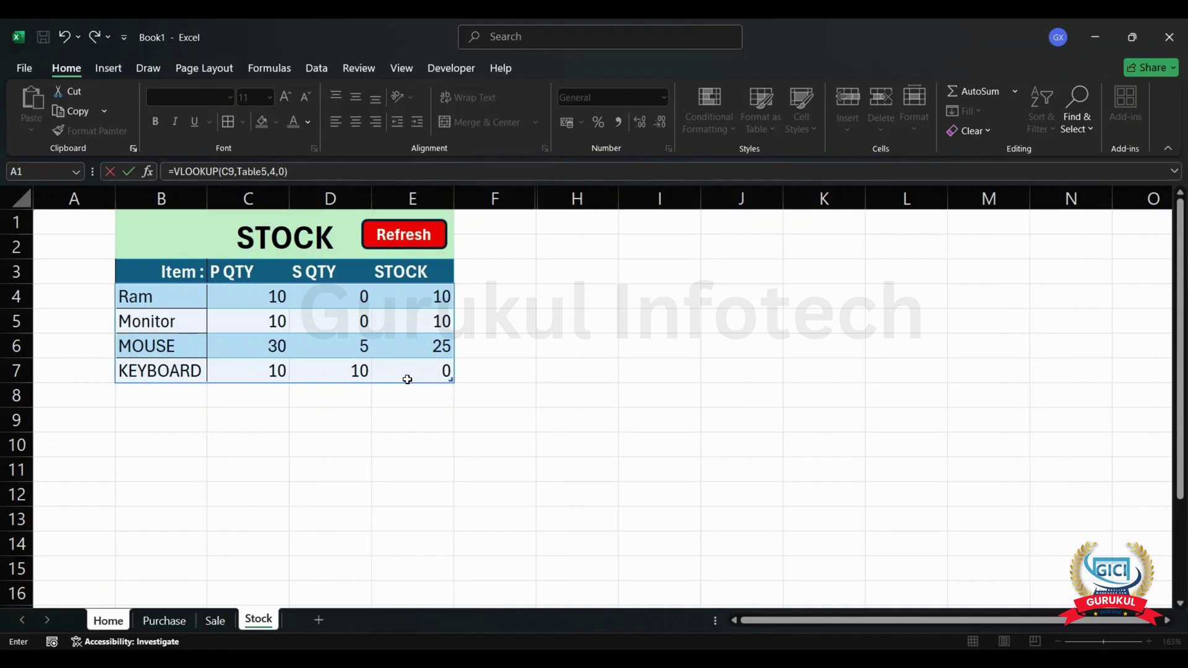
key(Return)
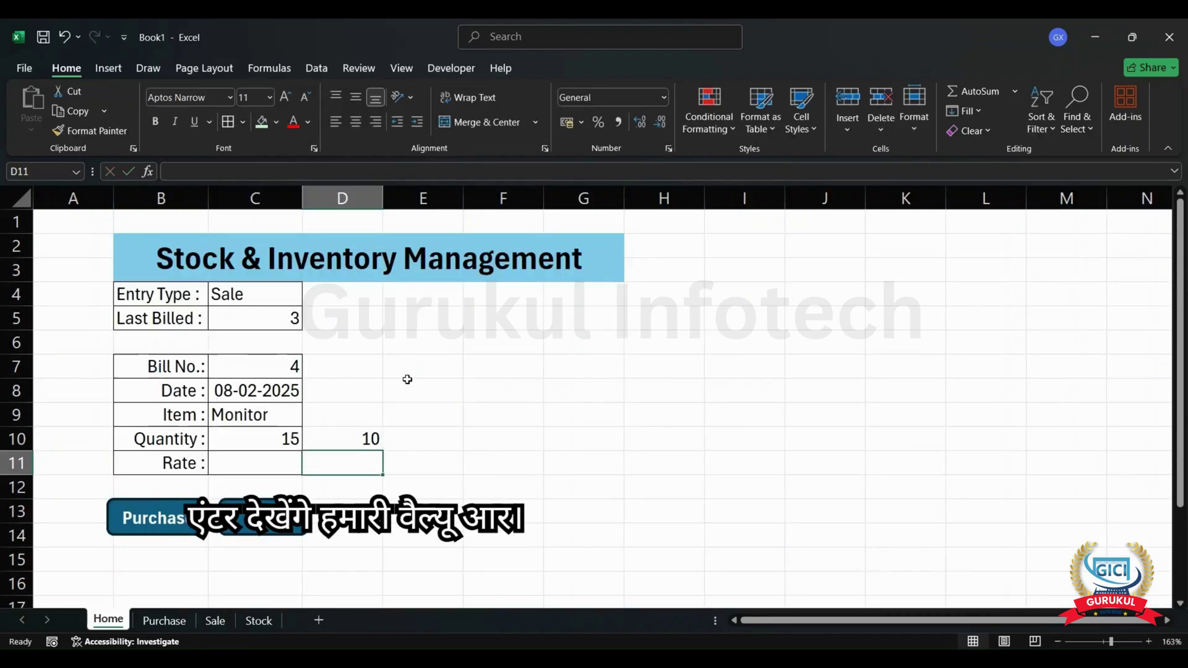
- Wrap D10's VLOOKUP in an IF that tests whether the looked-up stock is less than the quantity in C10
click(342, 436)
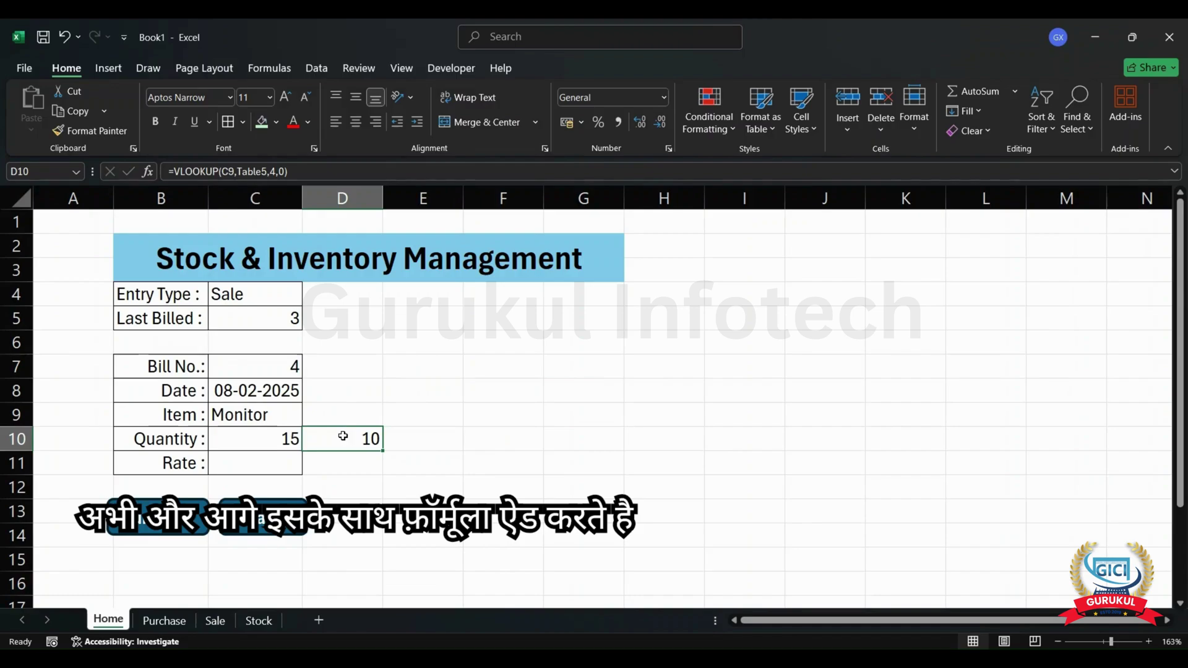
double_click(343, 439)
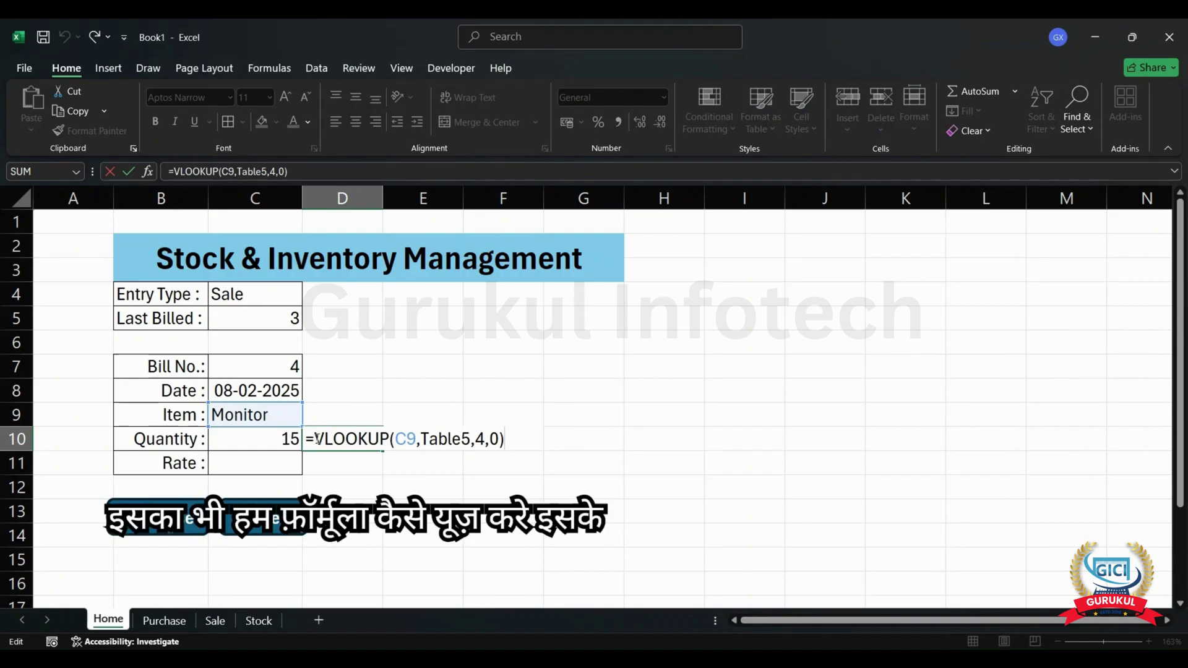
click(318, 438)
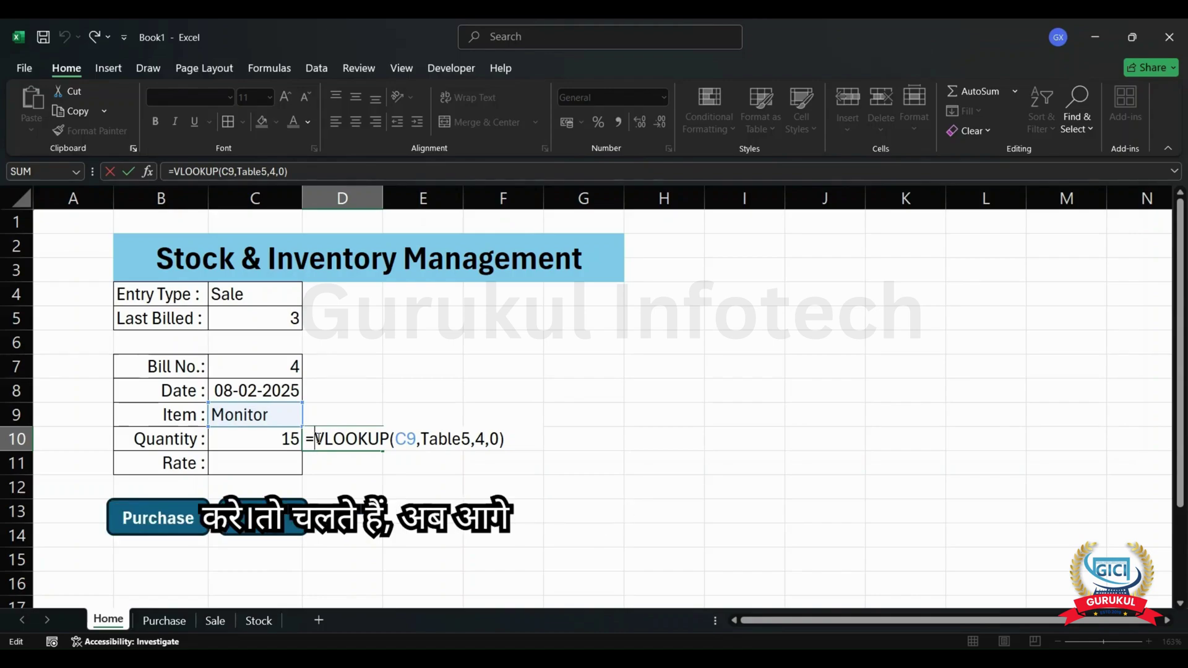
text(i)
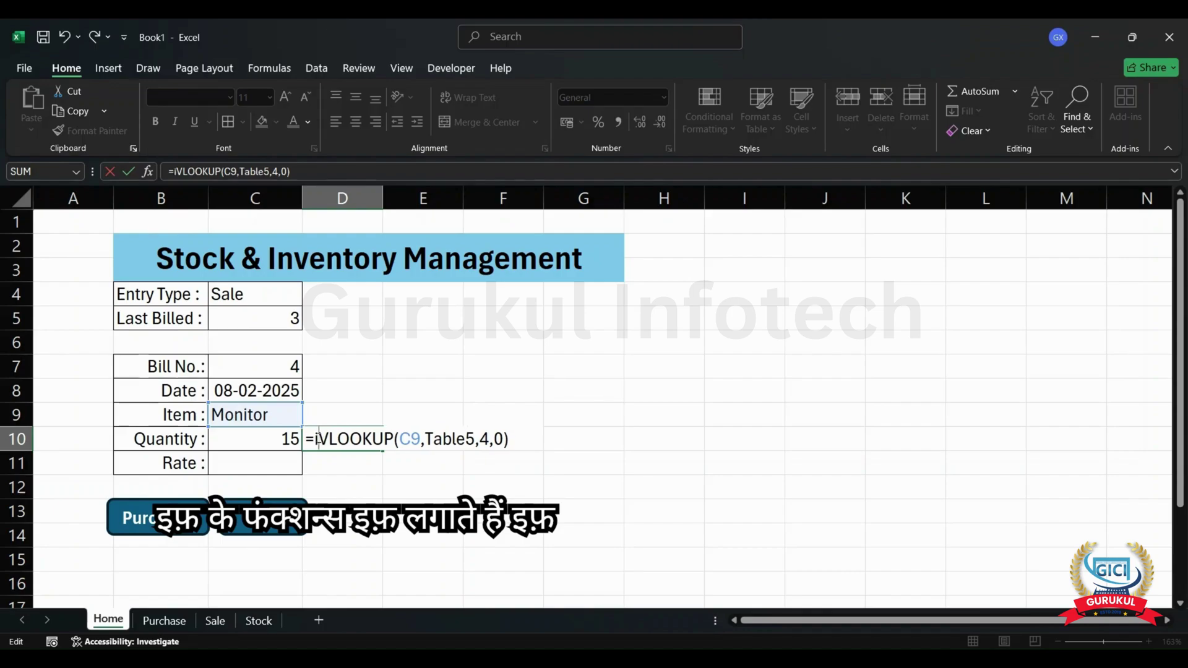
text(f)
key(Tab)
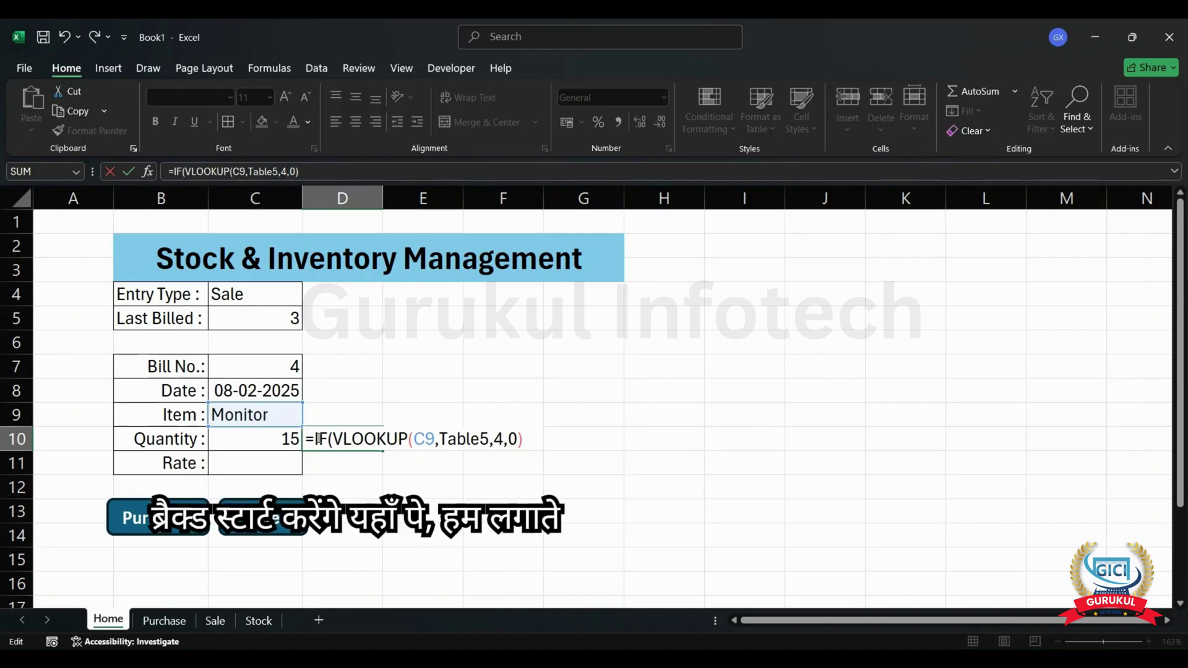
click(526, 438)
text(<)
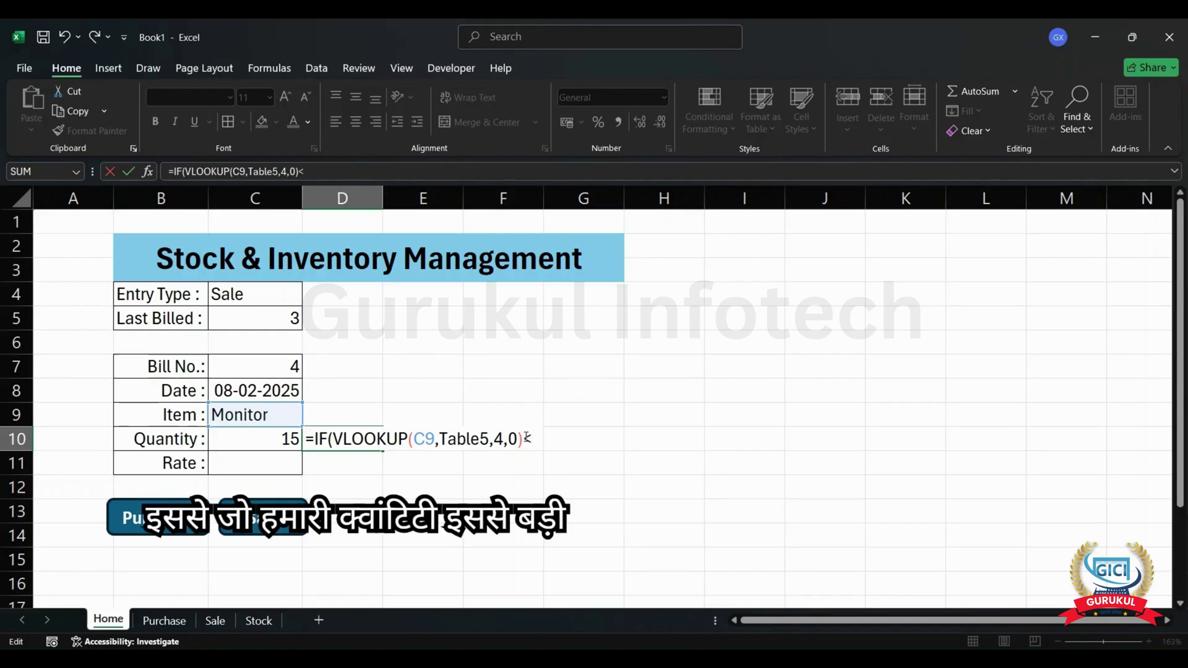
click(252, 441)
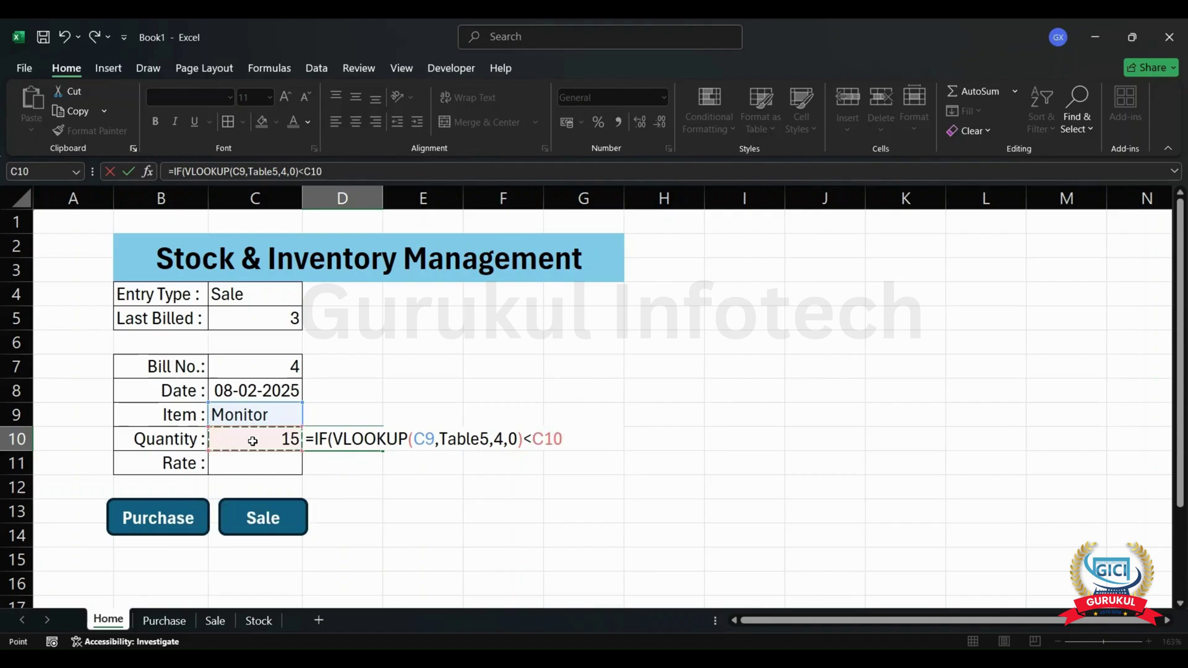
- Complete the IF in D10 to return "Out of Stock" when the test is true and a blank otherwise
text(,"Out o)
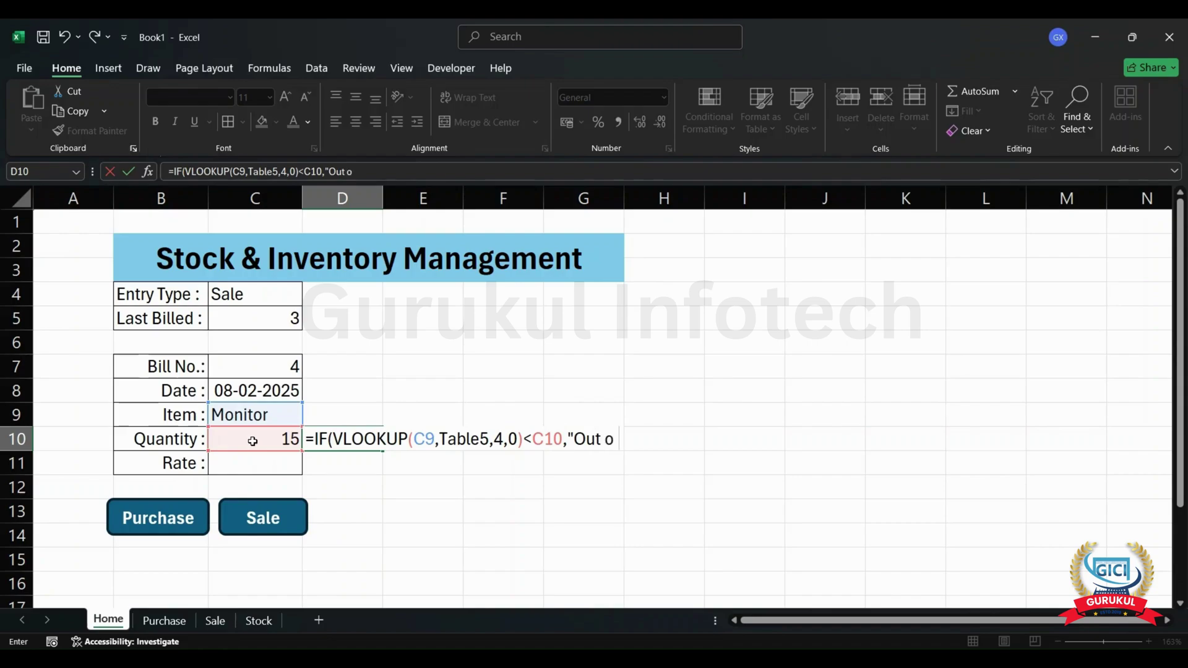
text(f Stock)
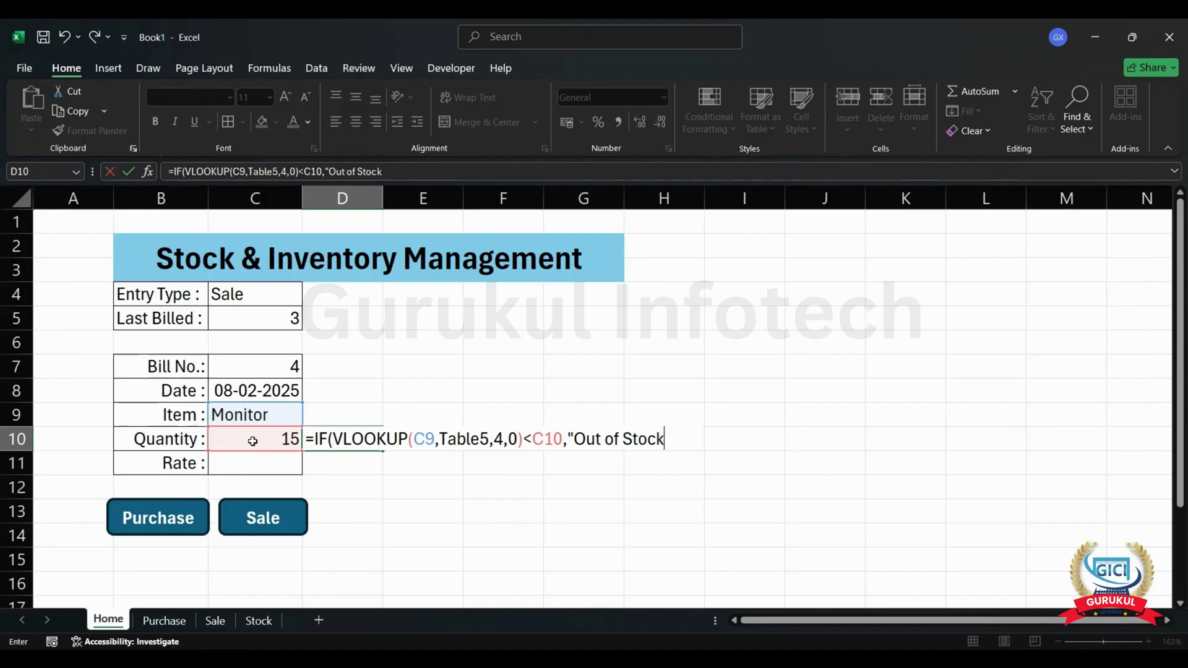
text(")
text(,)
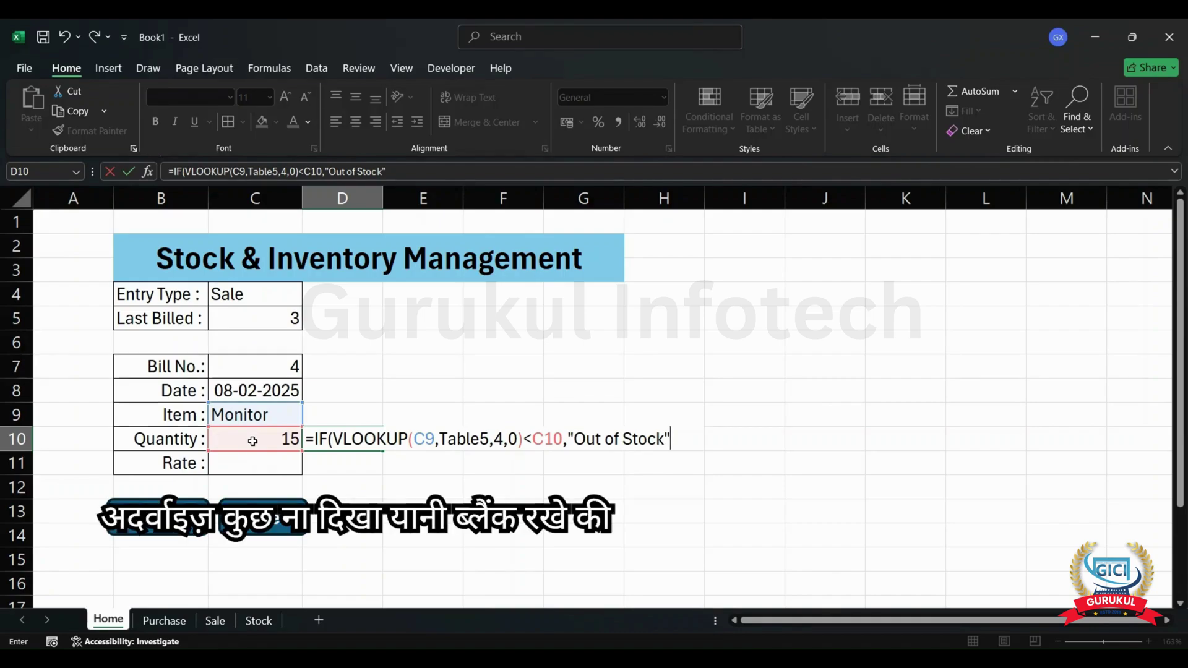
text(""))
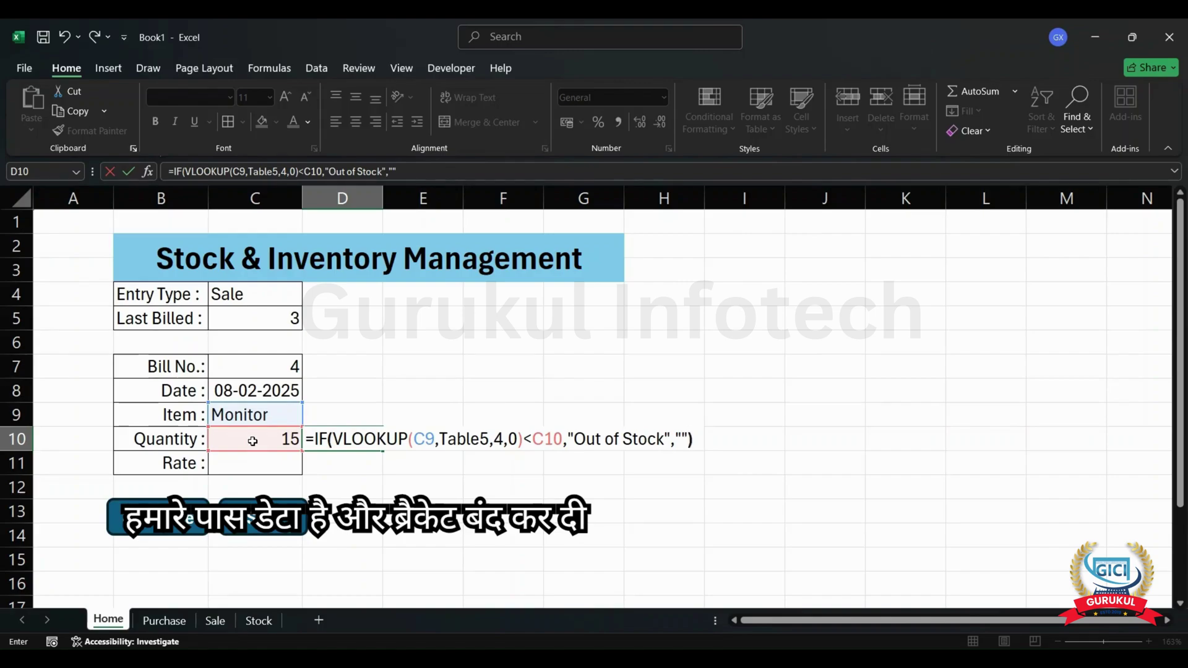
key(Return)
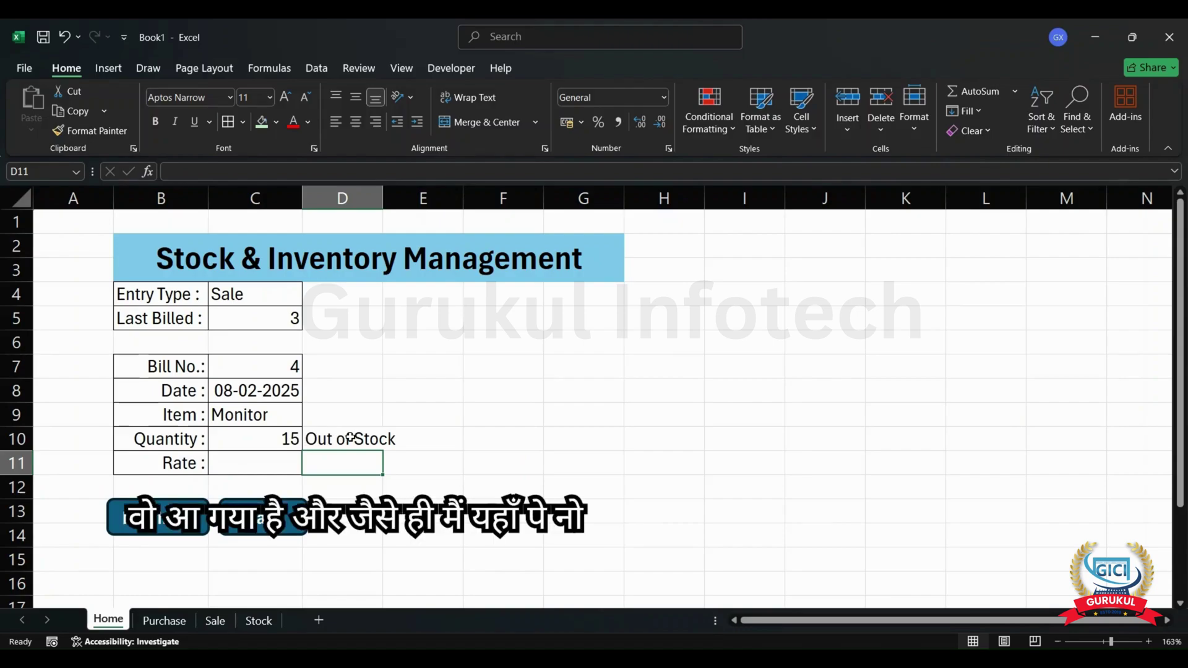
- Set the quantity to 9 and check the stock alert cell D10 beside it
click(276, 440)
text(9)
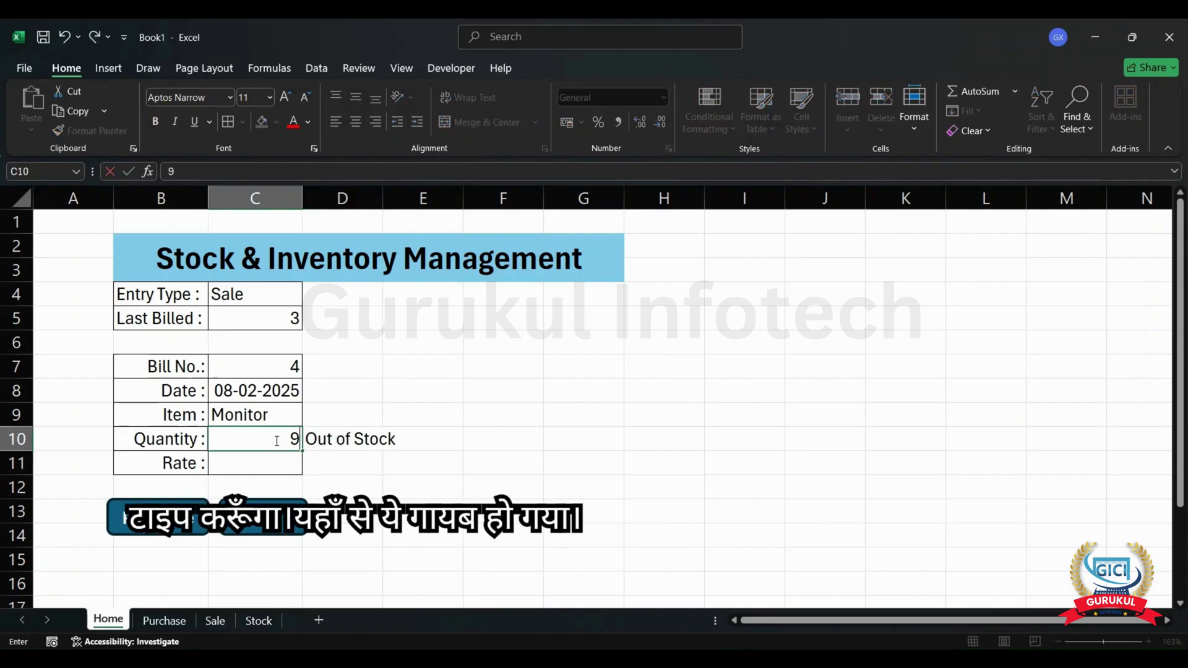
key(Return)
key(Up)
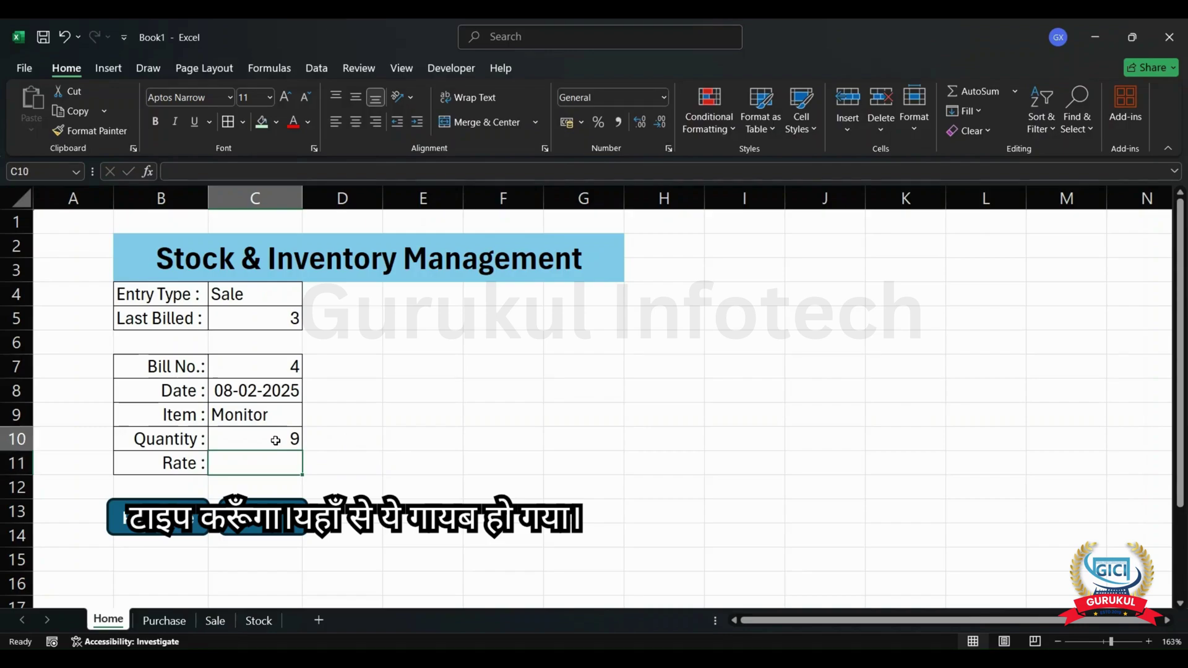
key(Right)
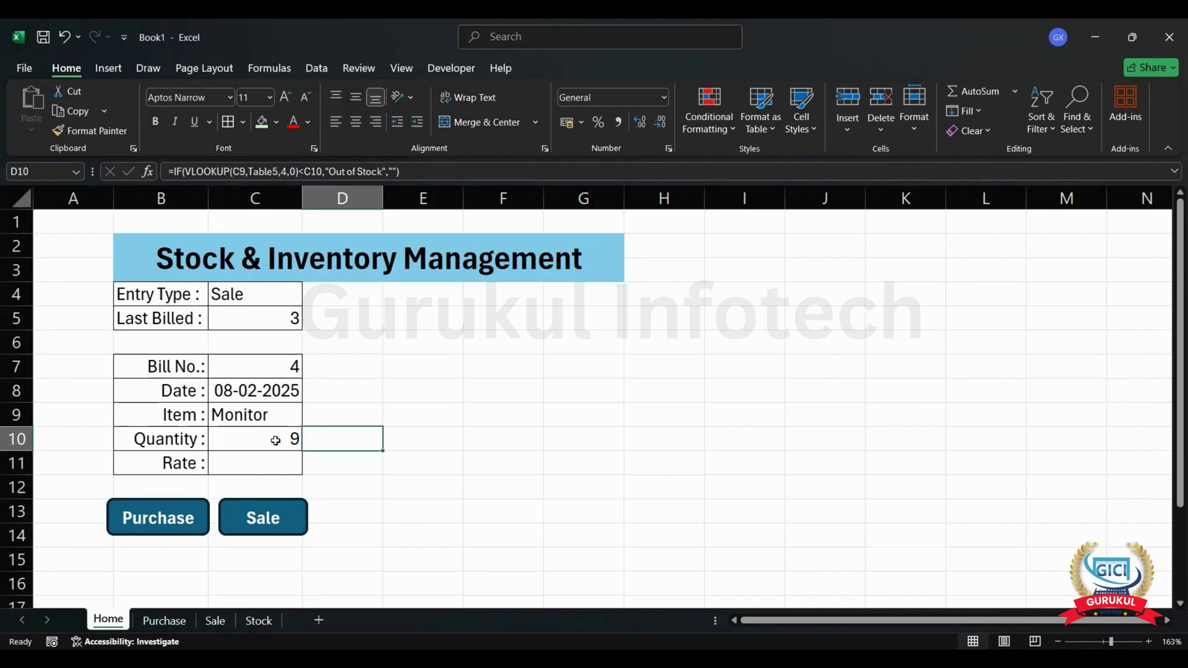
key(Left)
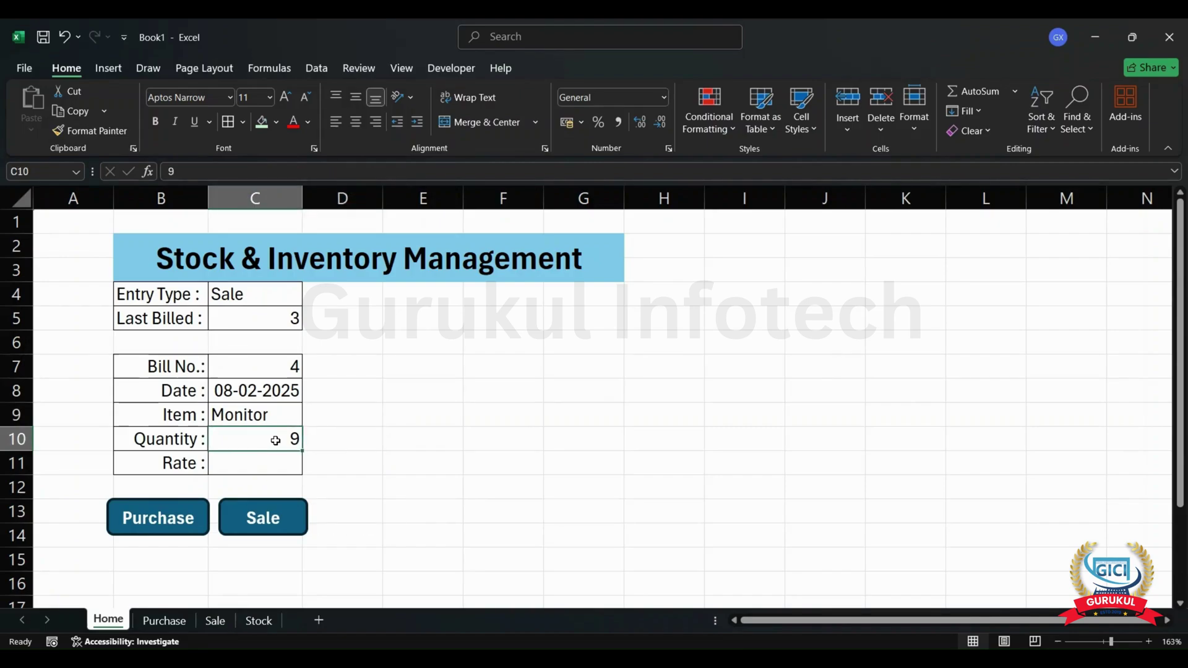
- Switch the entry type to Purchase and set the quantity to 15 to test the stock alert
click(281, 300)
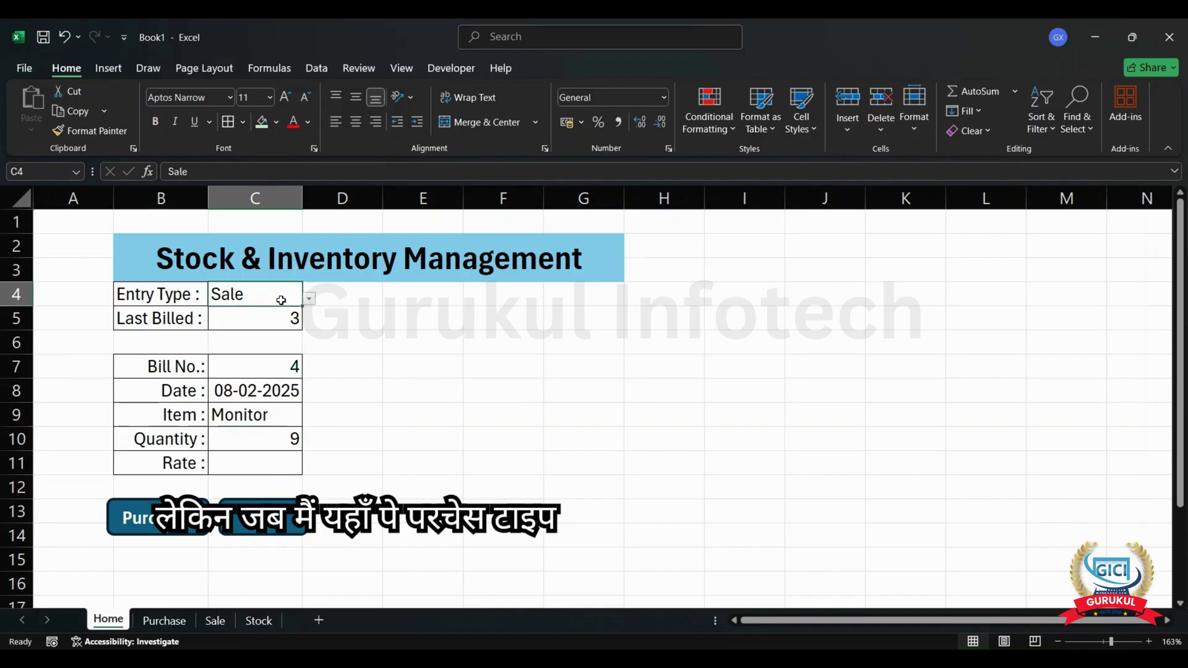
click(272, 331)
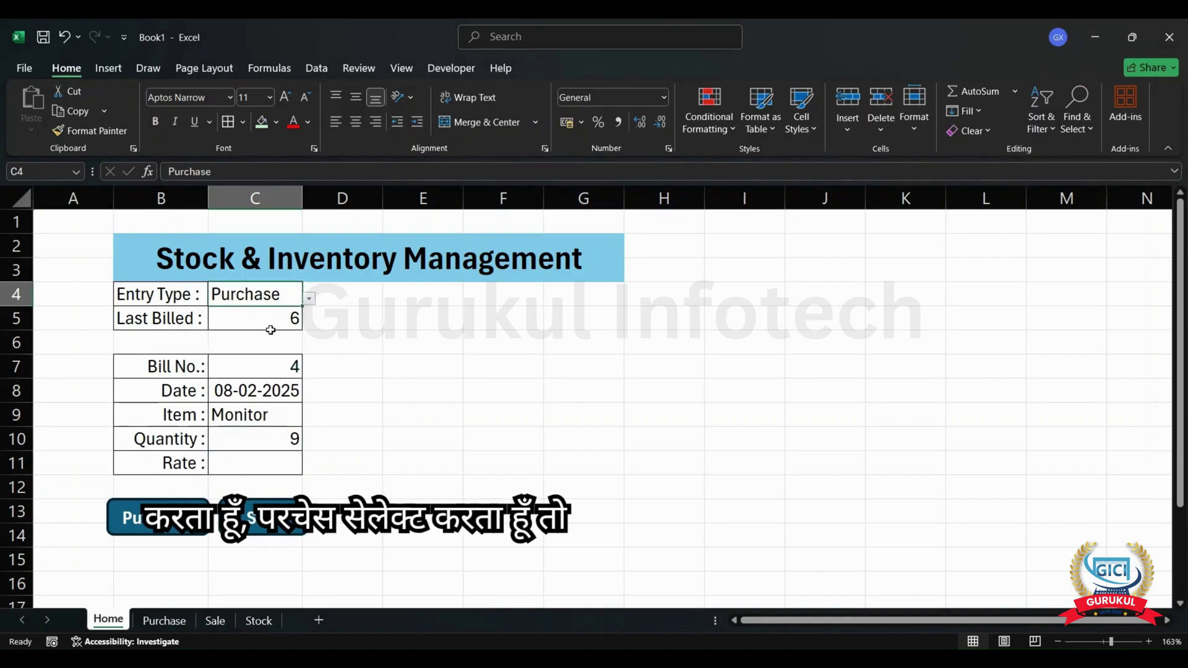
click(266, 435)
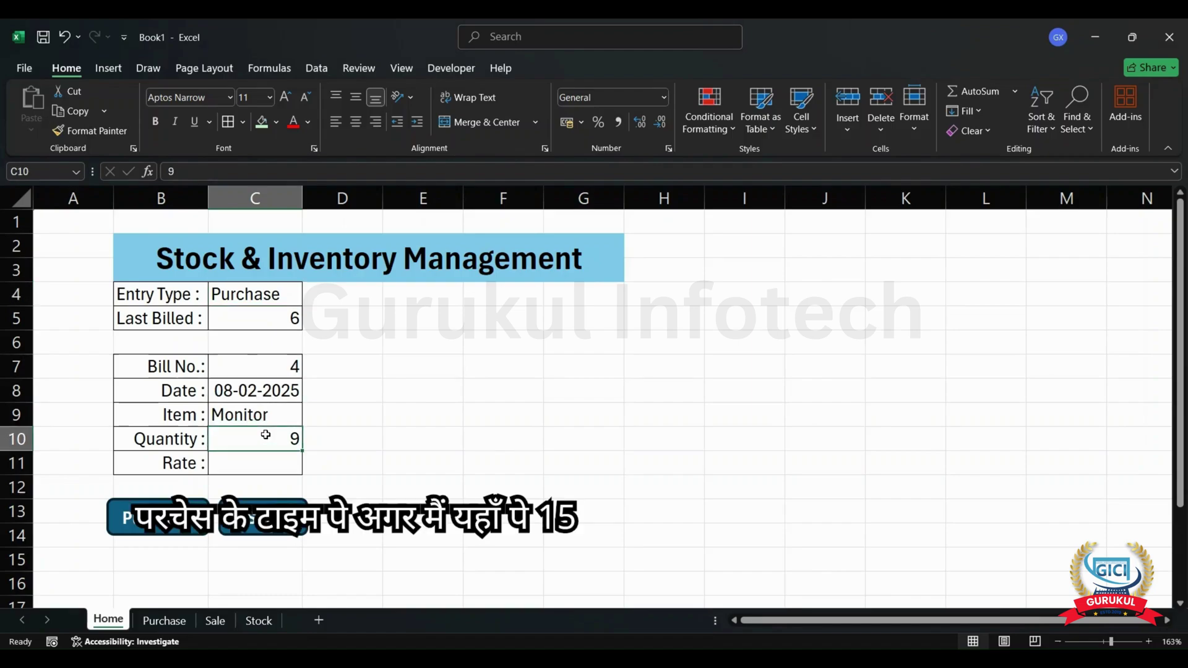
text(15)
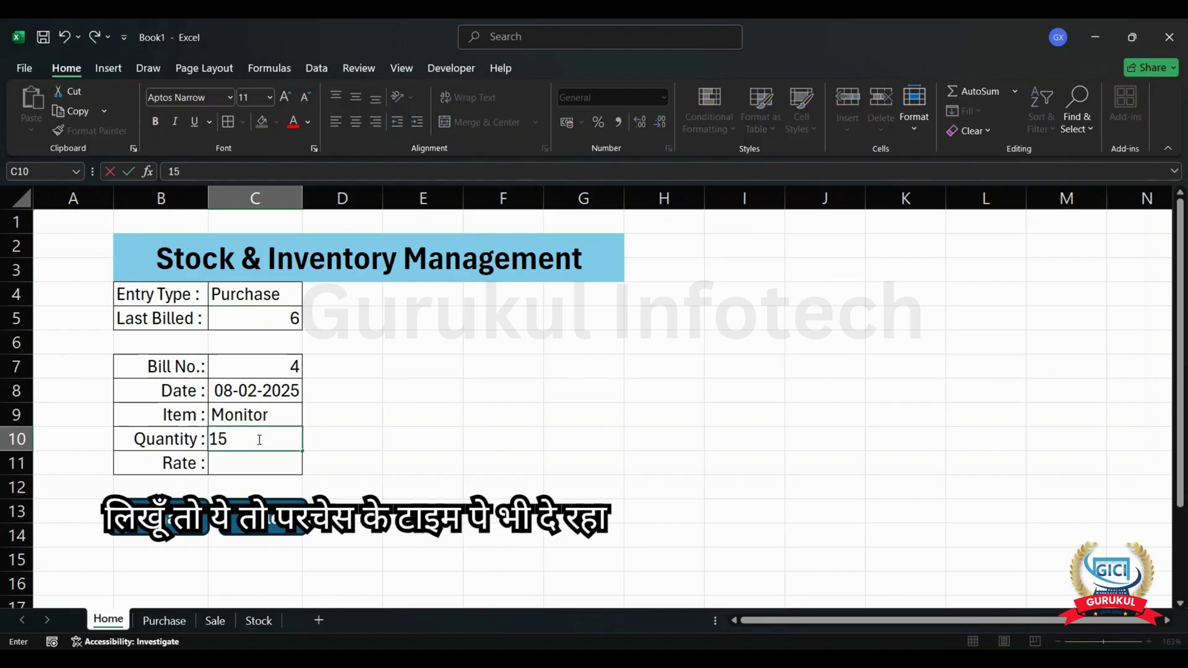
key(Return)
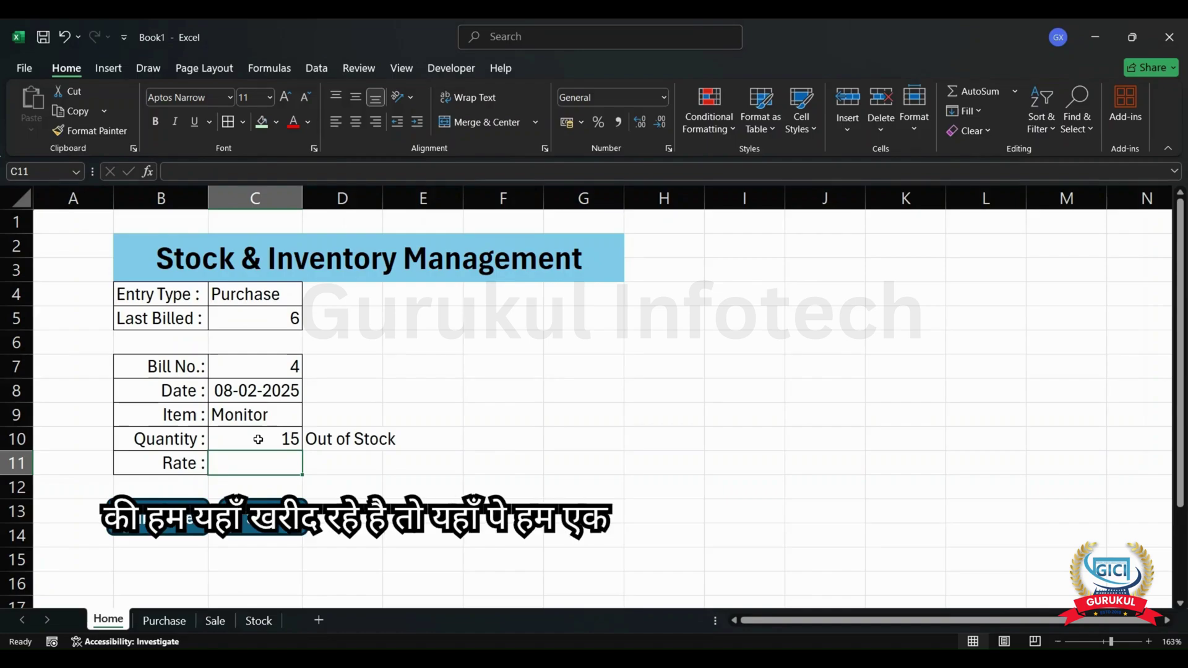
- Nest D10's formula in an outer IF that runs it only when C4 equals "Sale" and returns a blank otherwise
double_click(350, 439)
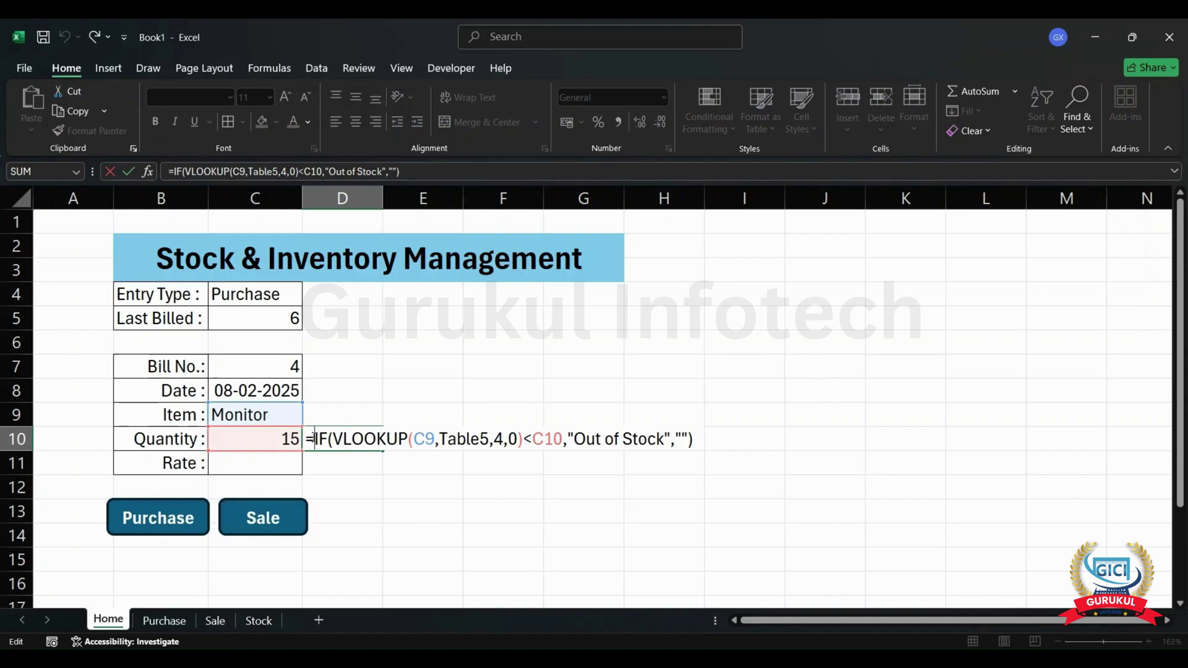
text(IF()
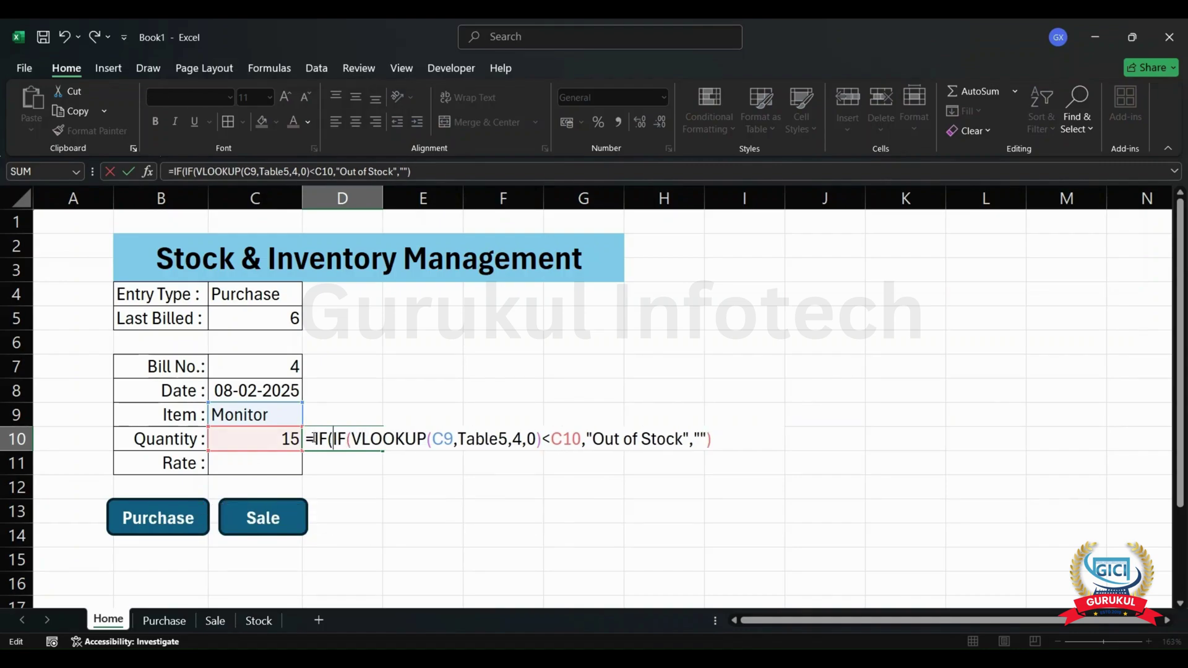
click(264, 295)
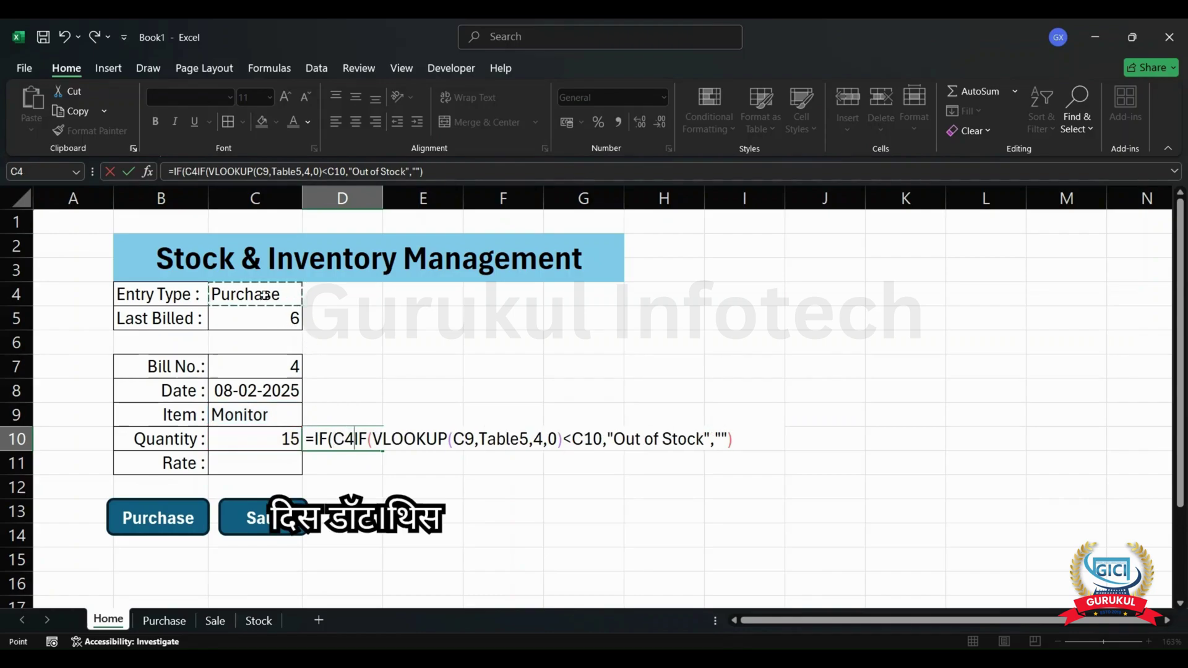
text(=)
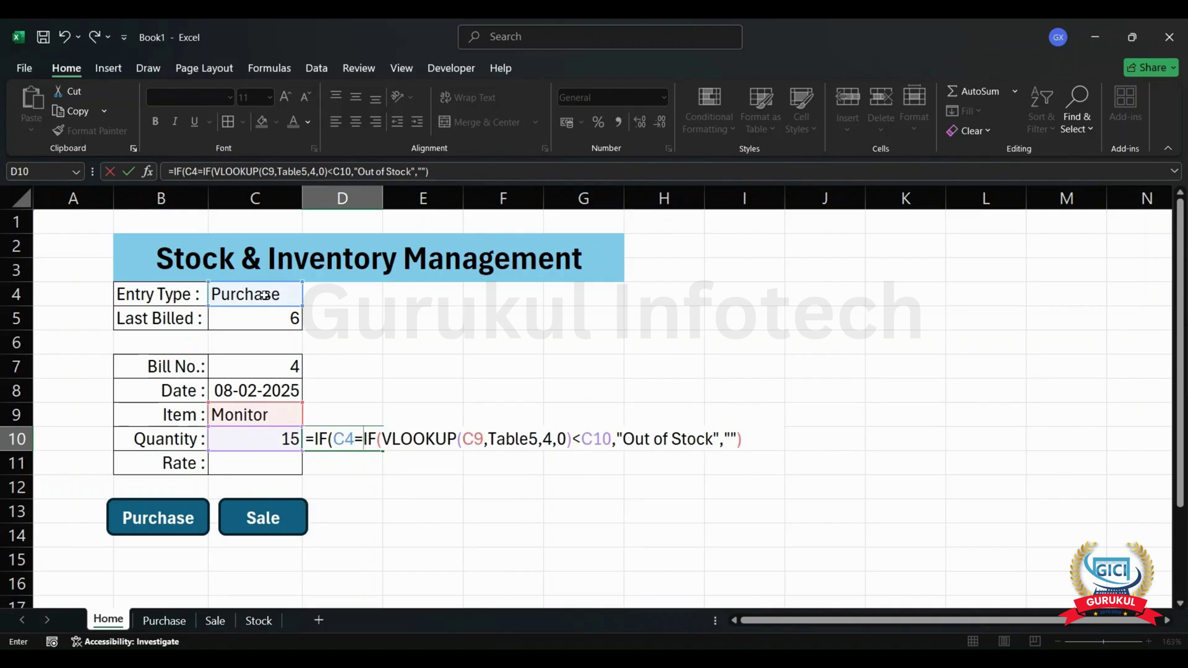
text(")
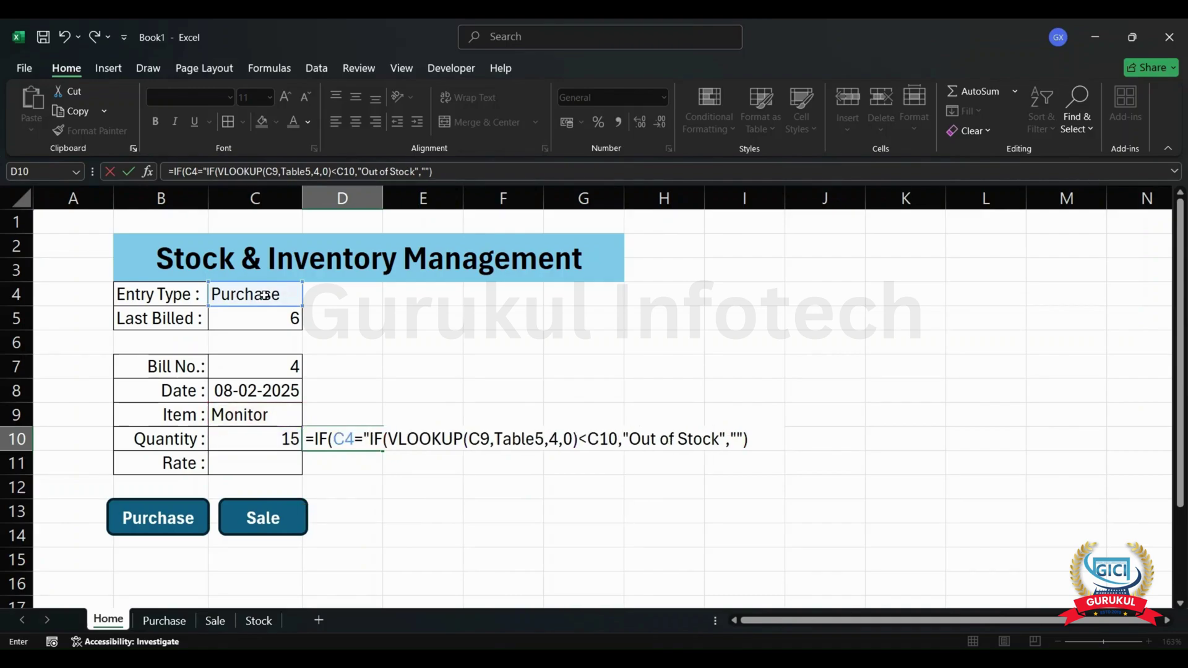
text(s)
key(BackSpace)
text(Sale")
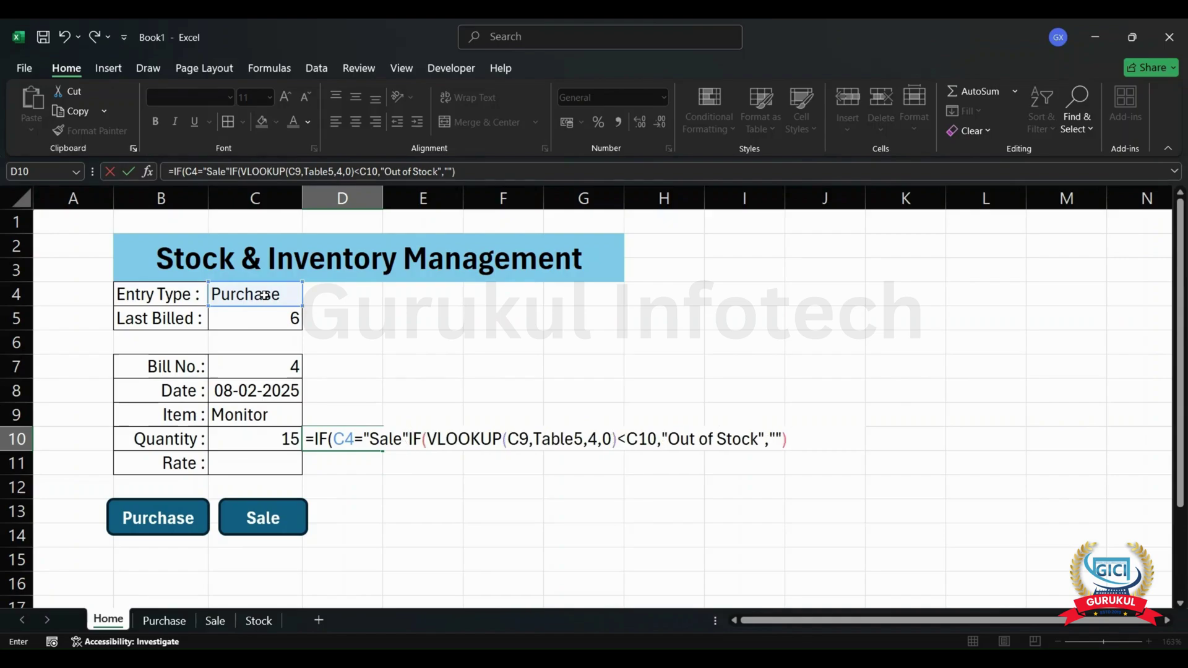
text(,)
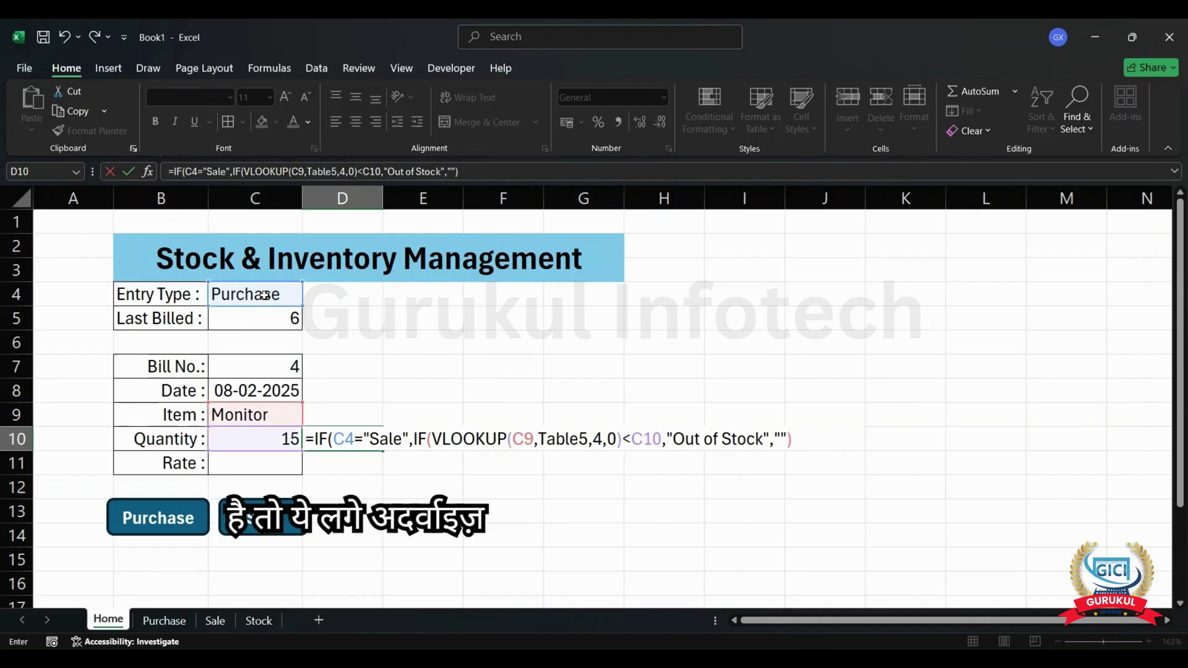
click(802, 439)
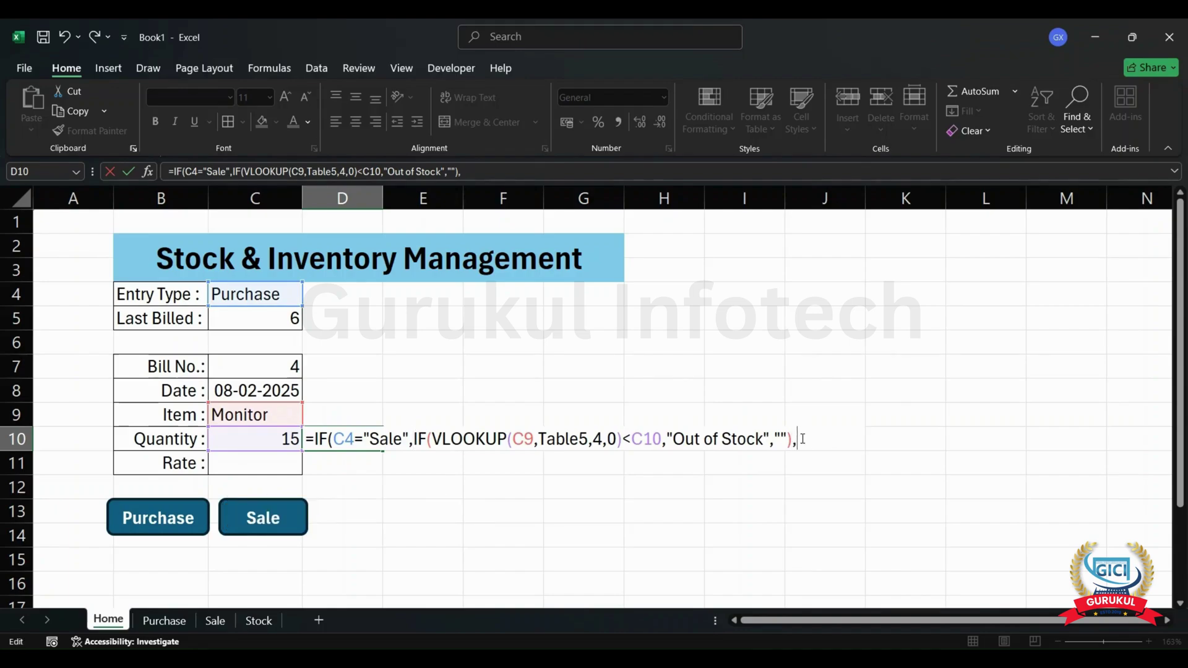
text(""))
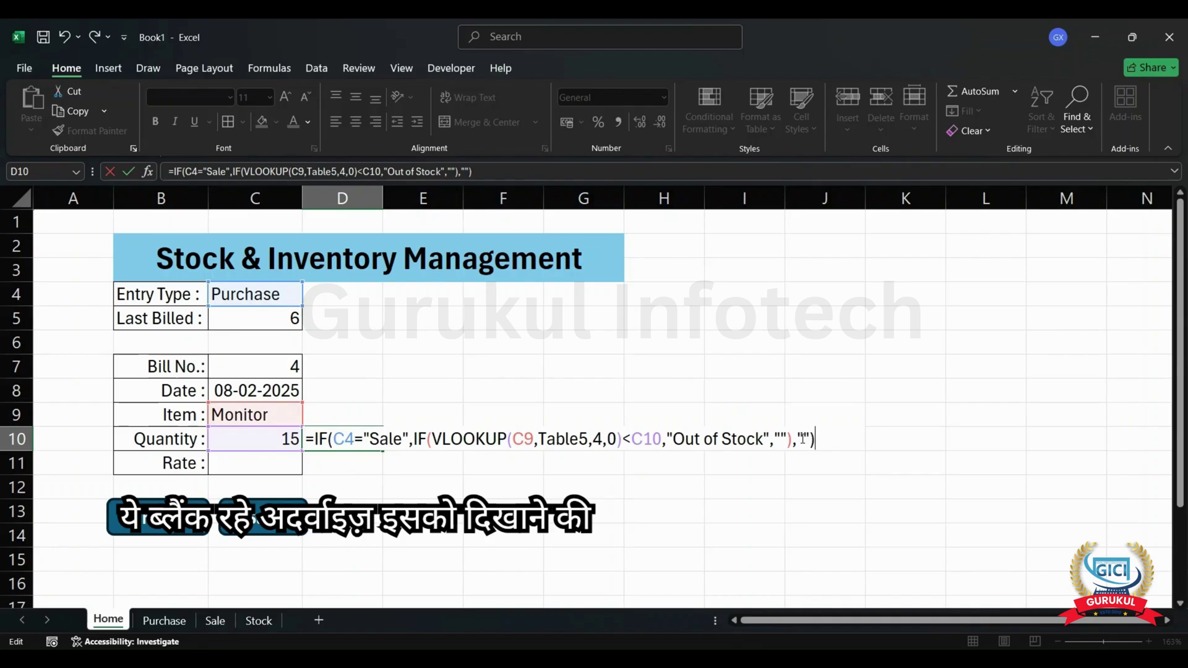
key(Return)
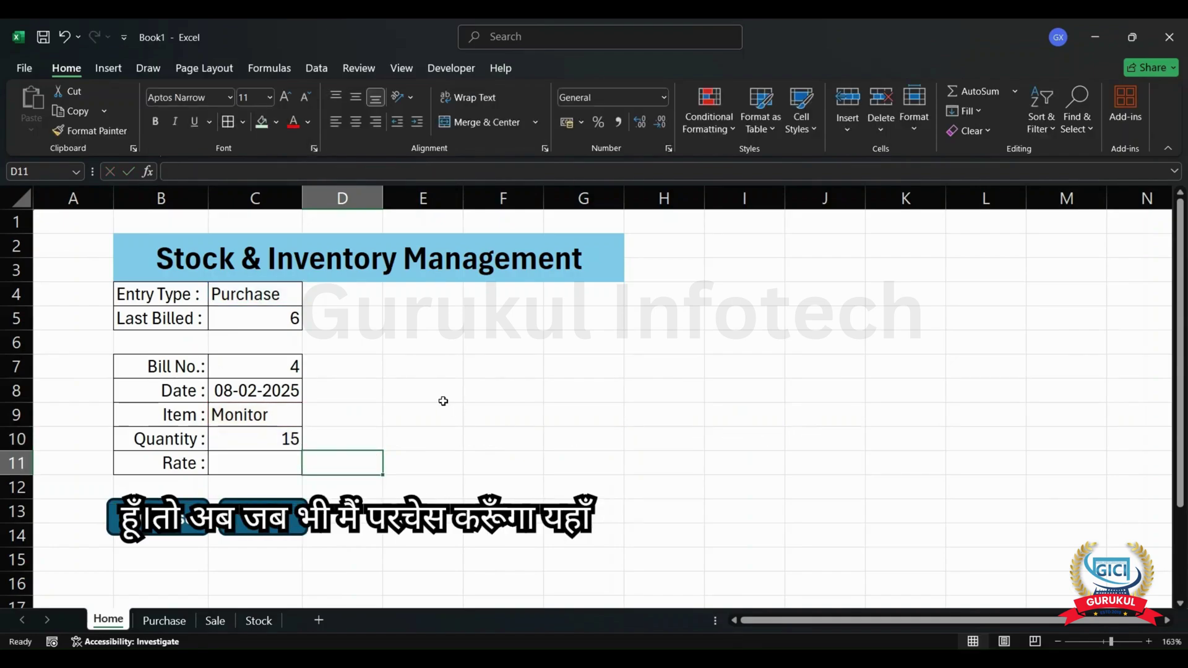
- Change the entry type to Sale to test the stock alert in D10
click(354, 442)
click(263, 294)
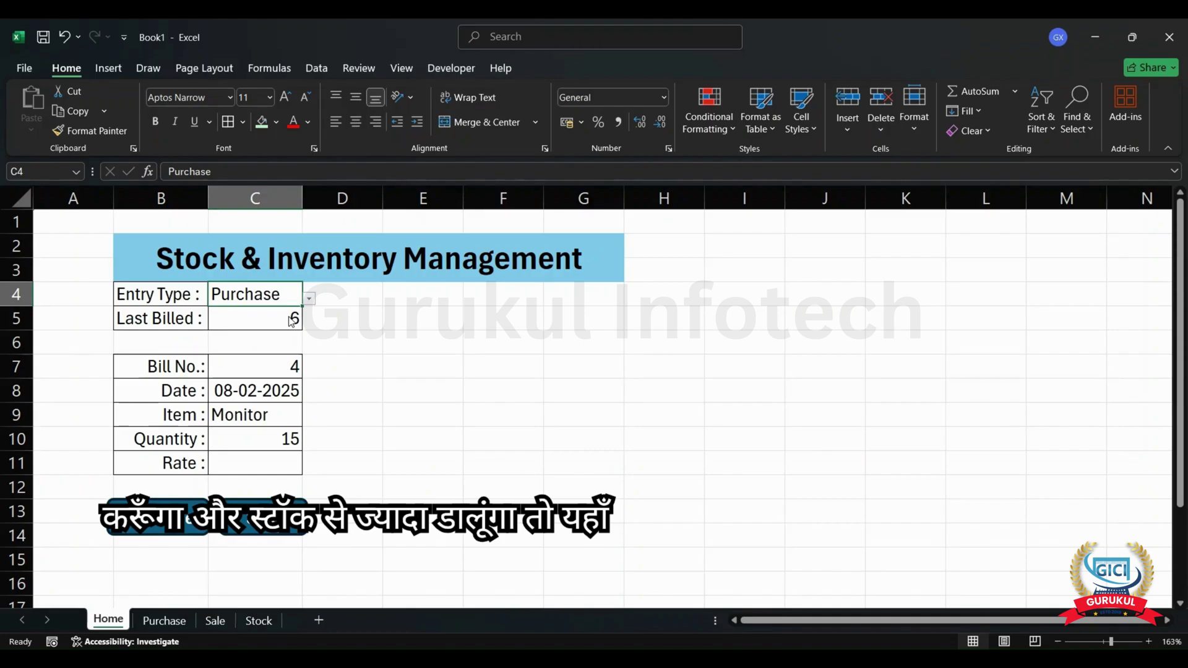
click(295, 320)
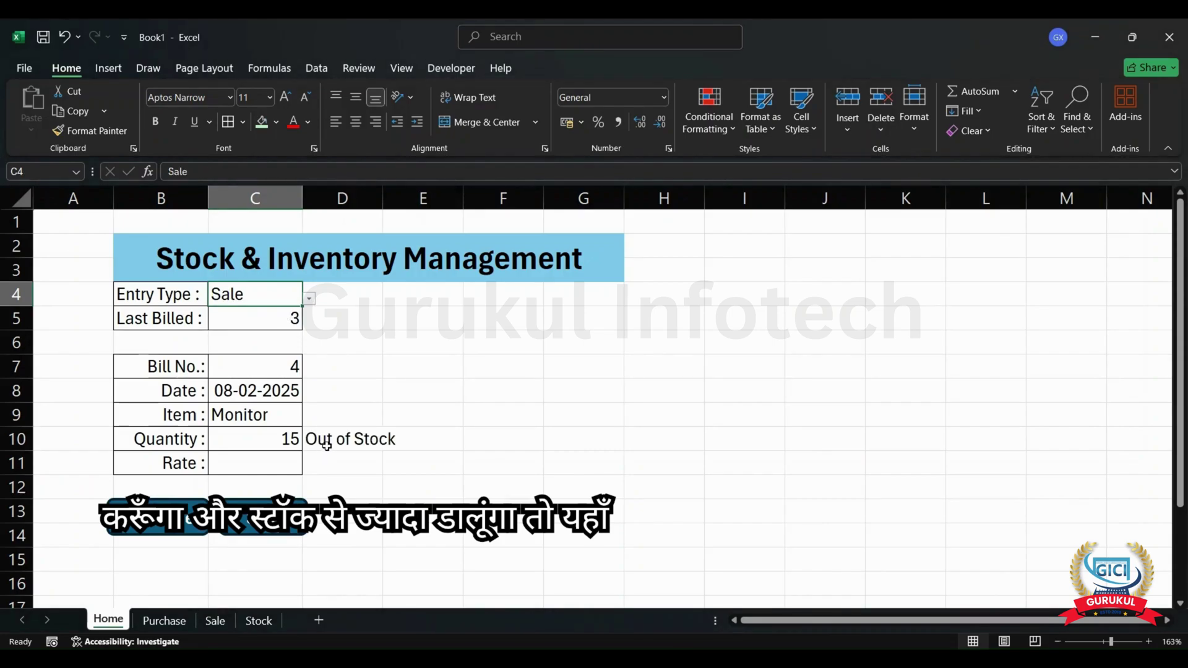
- Set the quantity in C10 to 9 for the Monitor sale entry
click(242, 439)
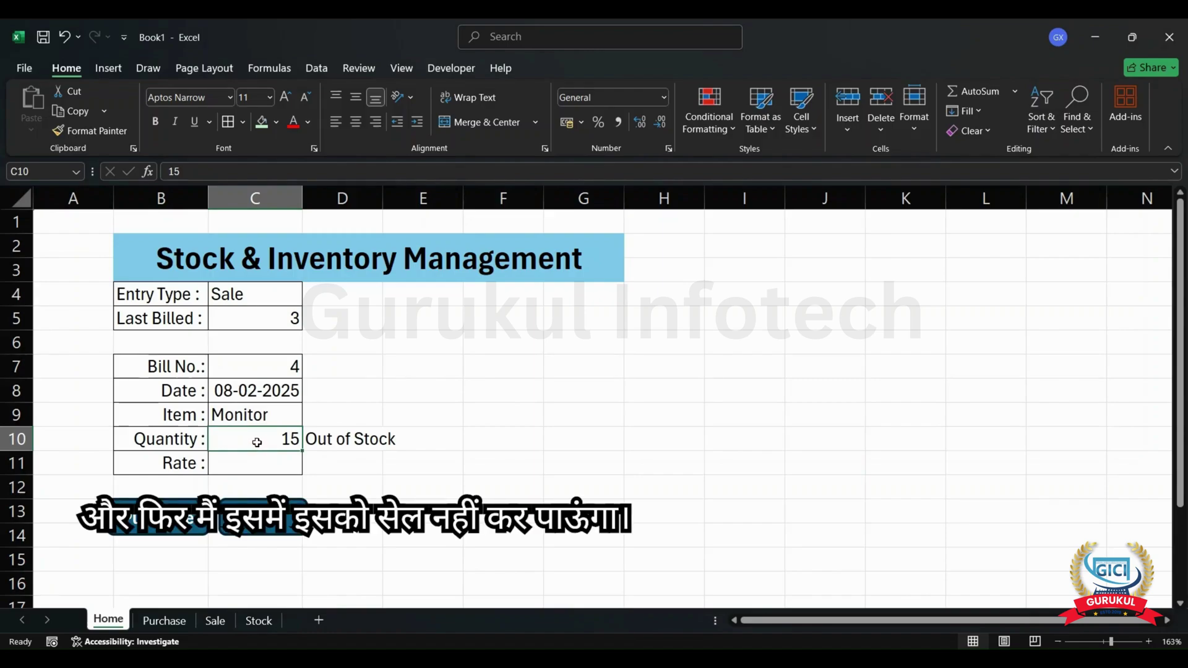
click(258, 463)
click(256, 439)
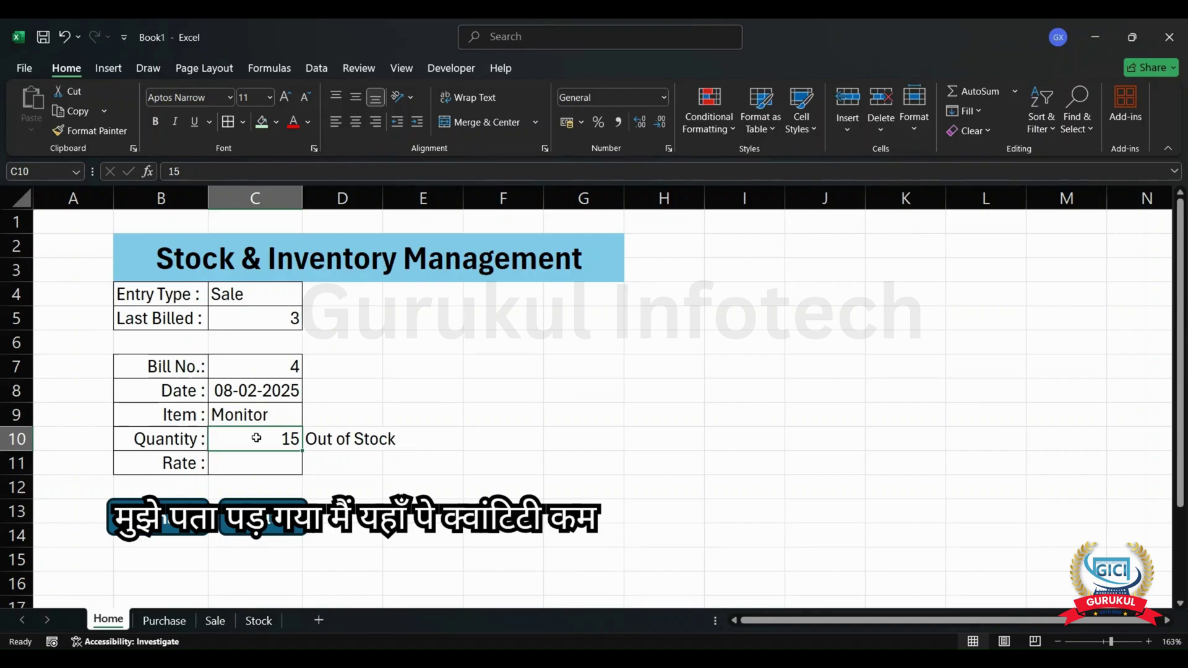
text(9)
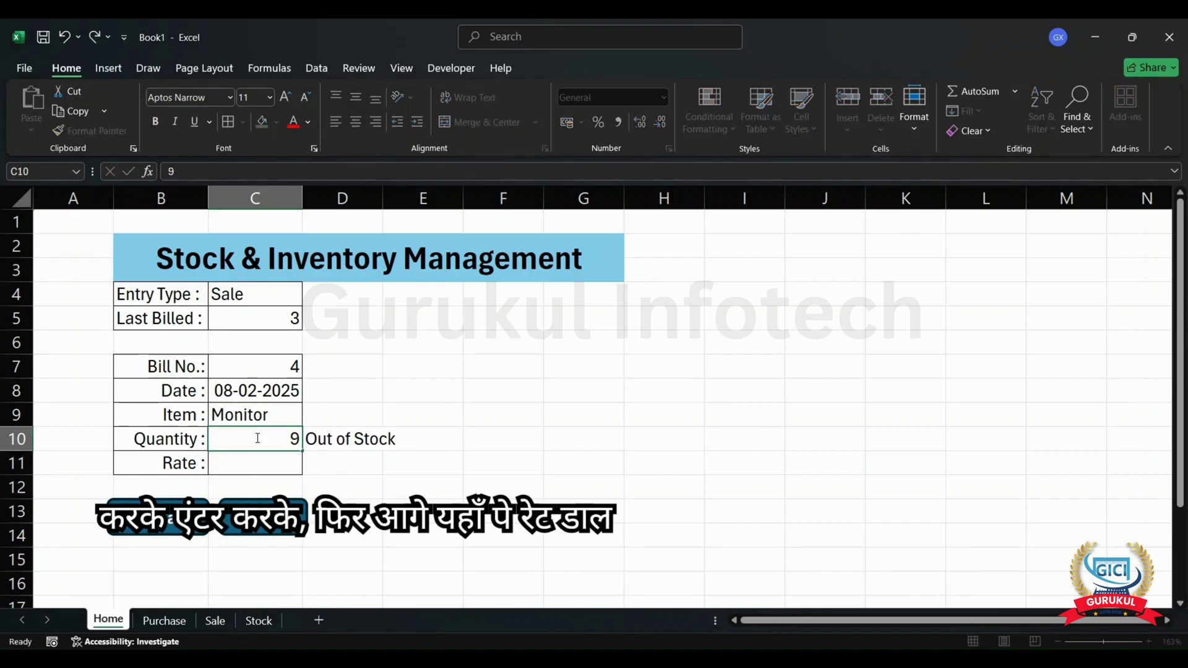
key(Return)
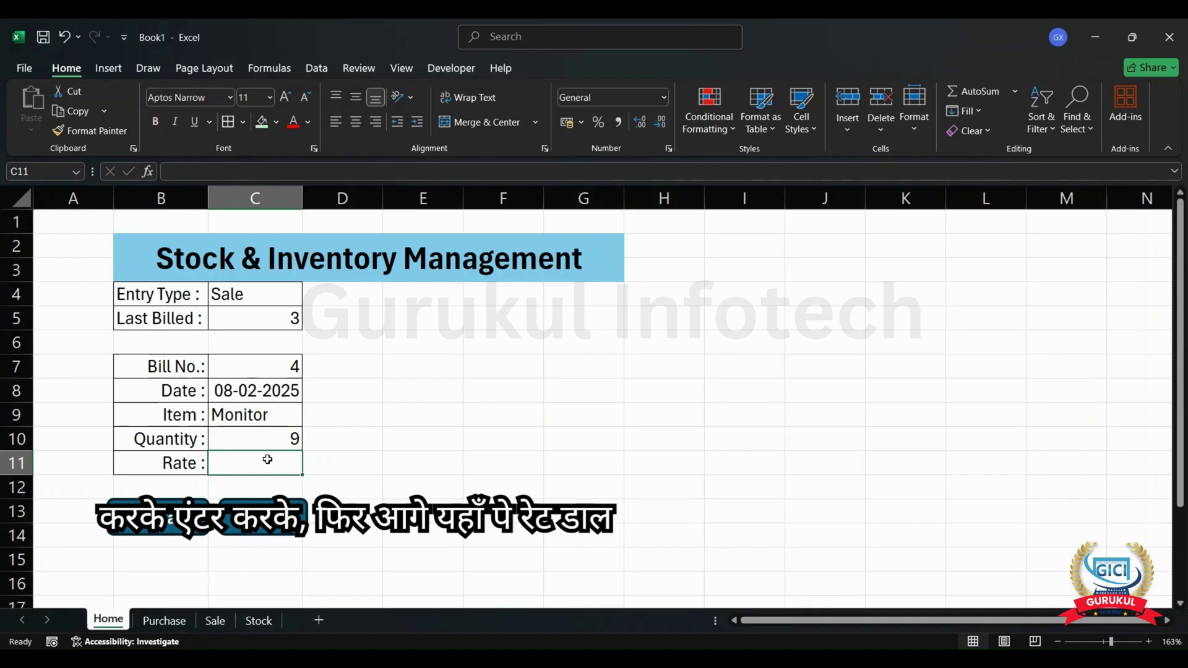
- Enter the rate 5000, record the entry as a sale and check its row on the Sale sheet
text(2)
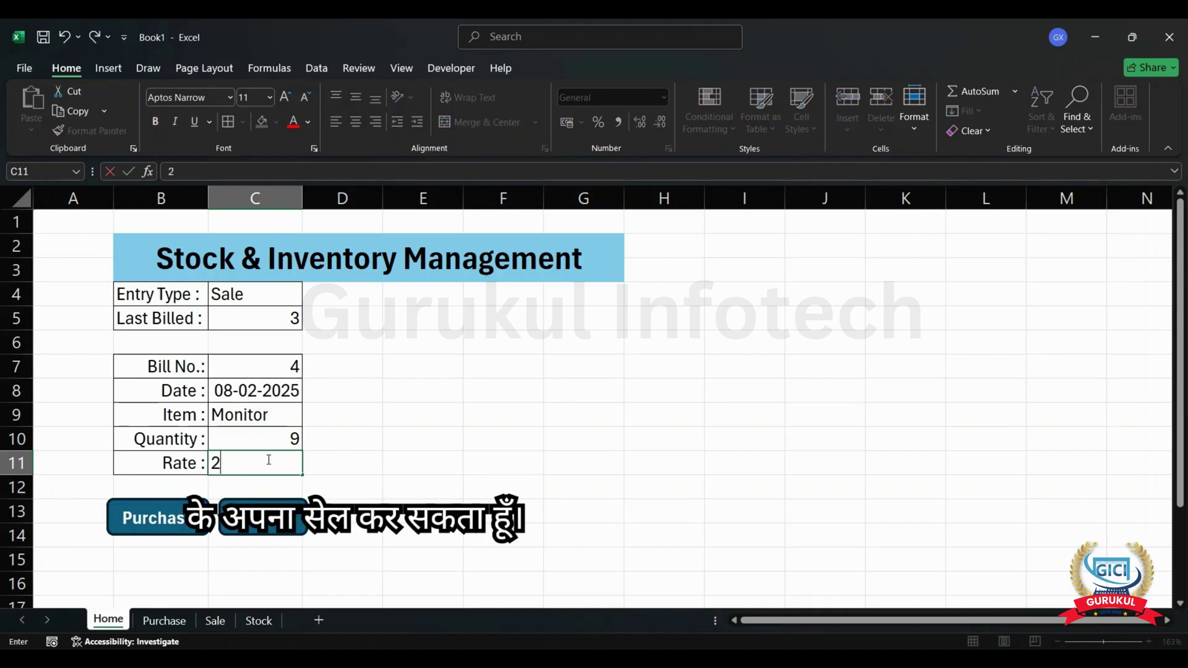
key(BackSpace)
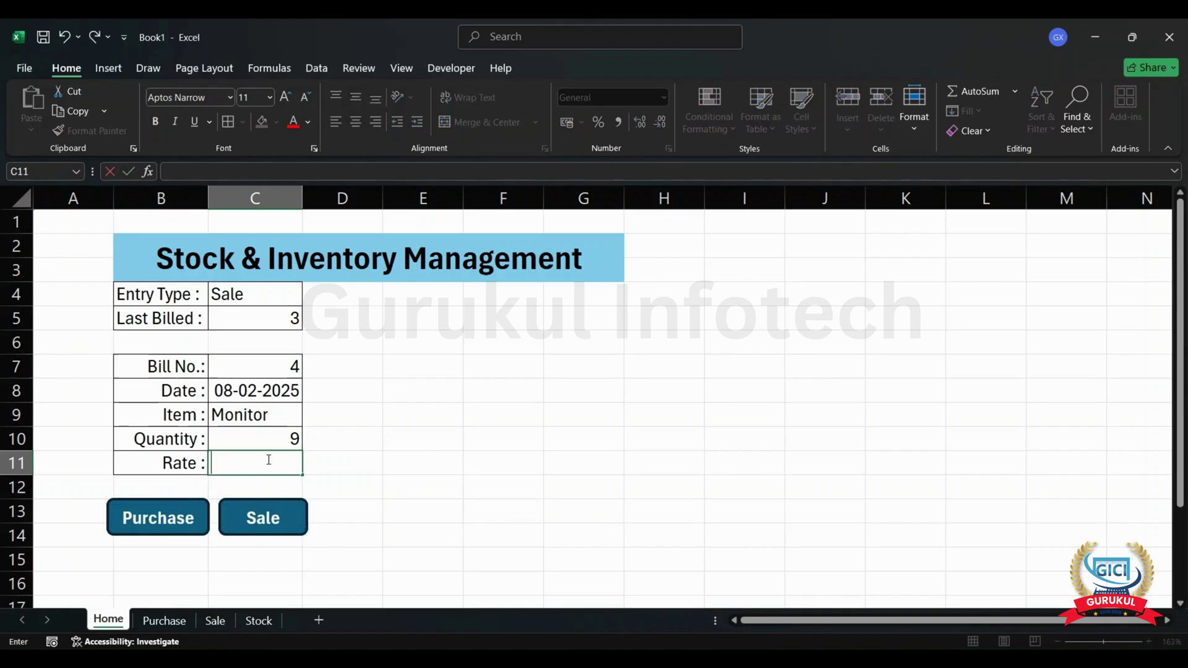
text(5000)
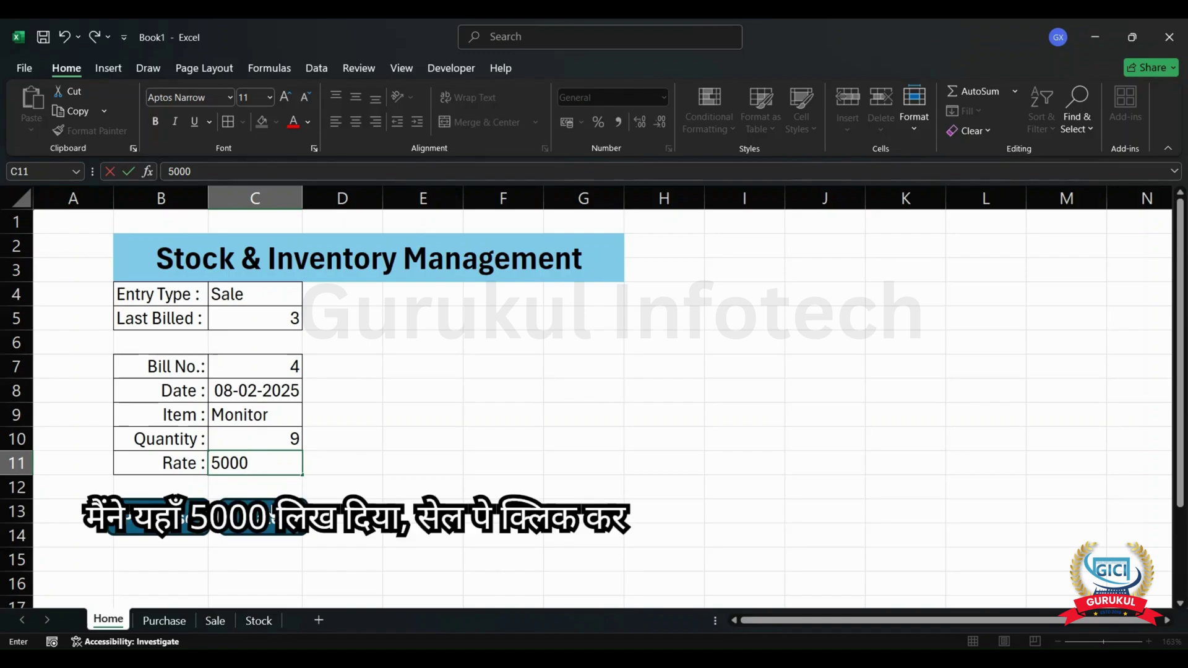
click(271, 518)
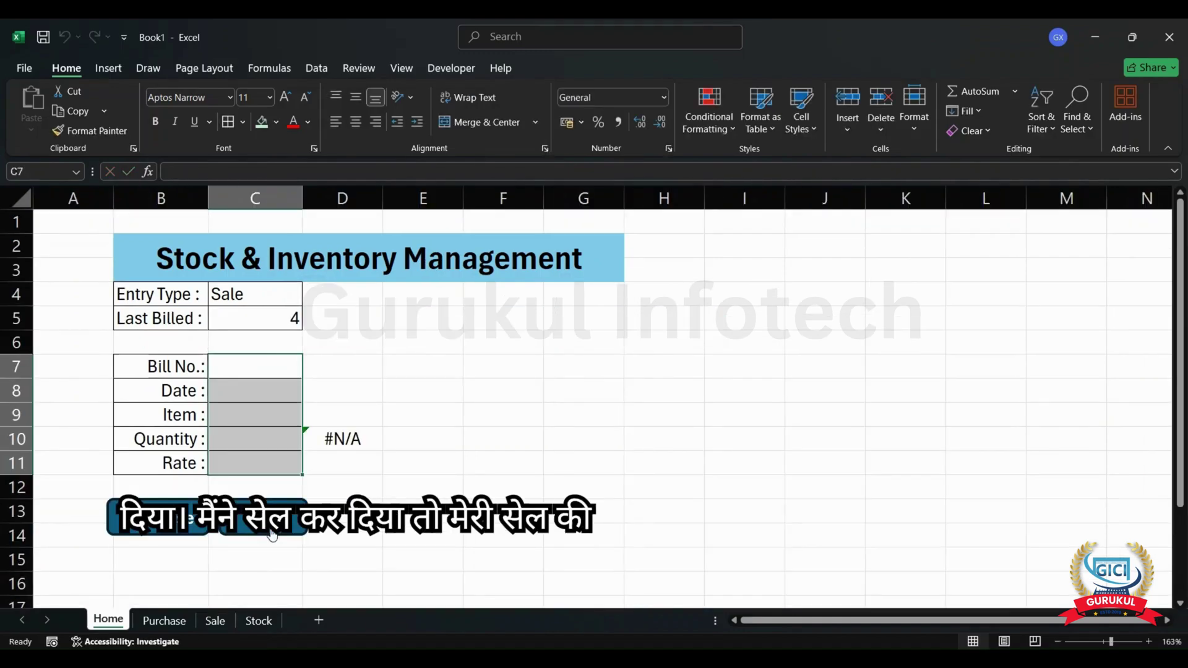
click(211, 625)
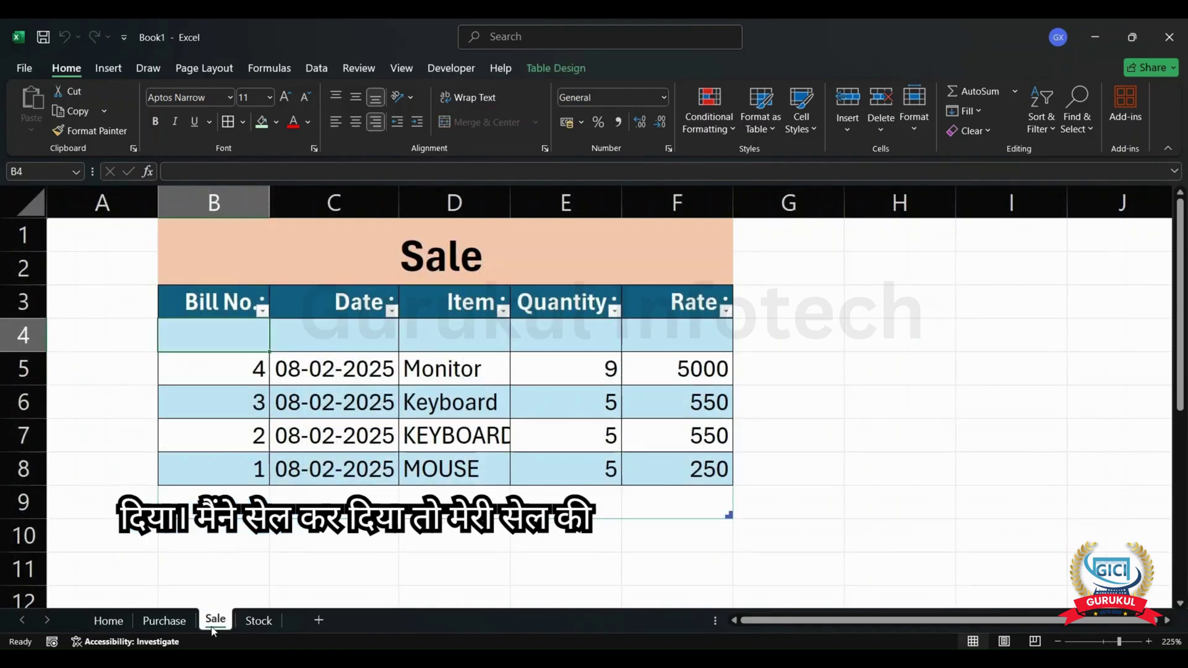
click(120, 628)
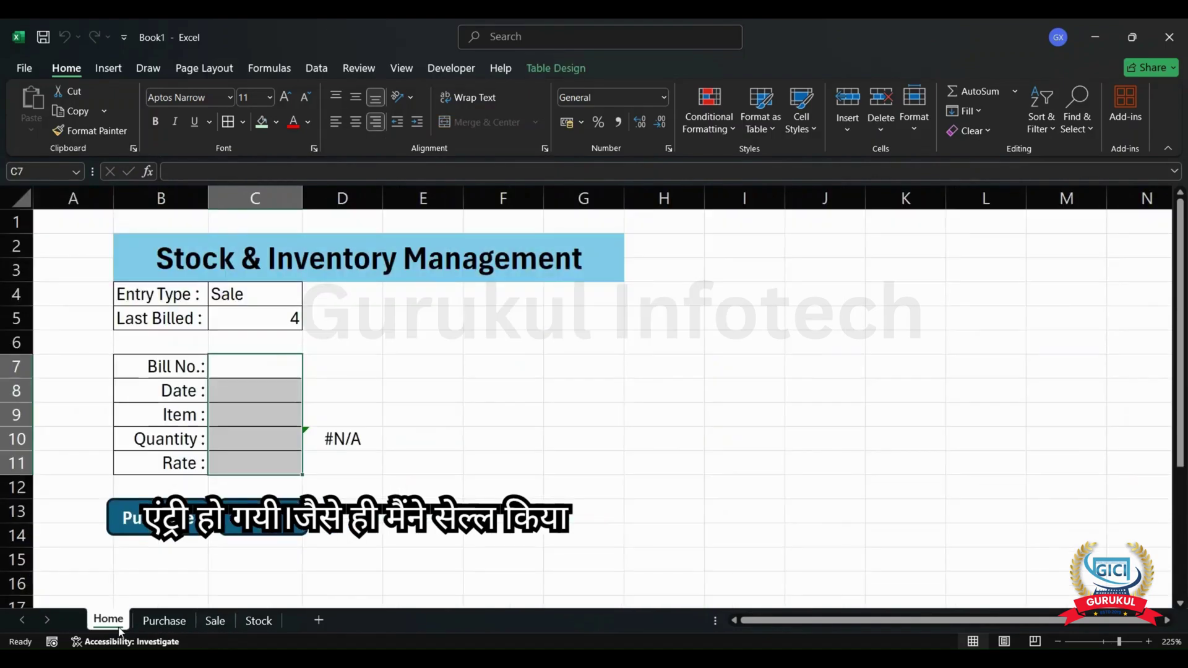
- Wrap D10's stock alert formula in IFERROR so that it returns a blank when the lookup fails
click(278, 440)
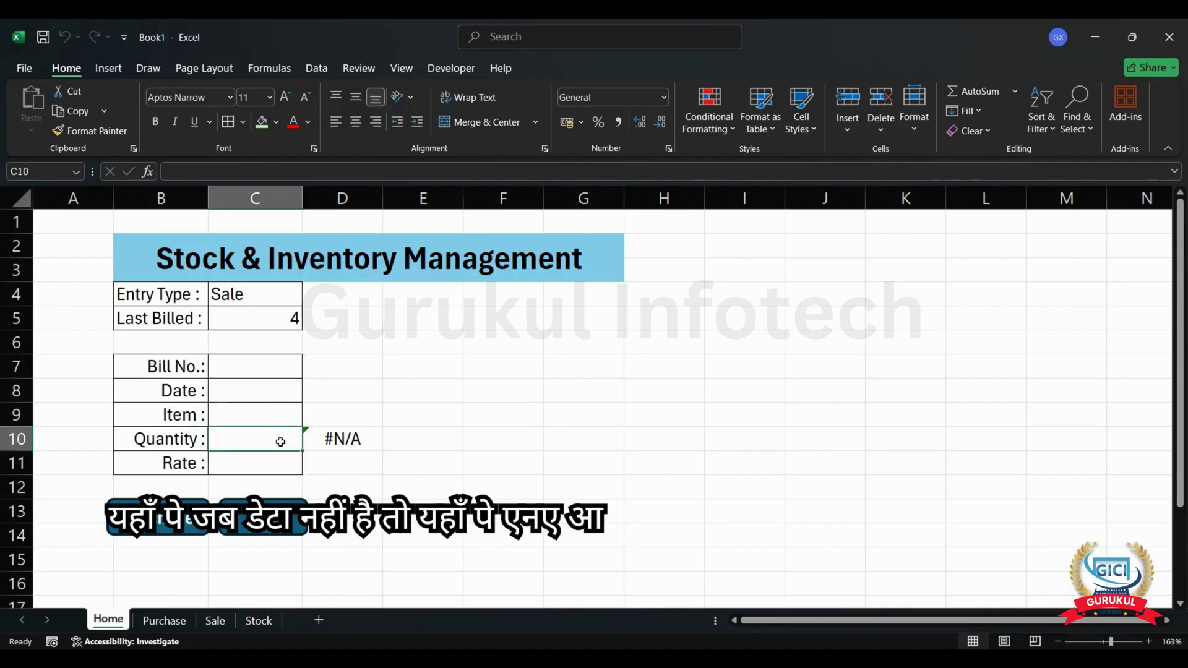
click(363, 438)
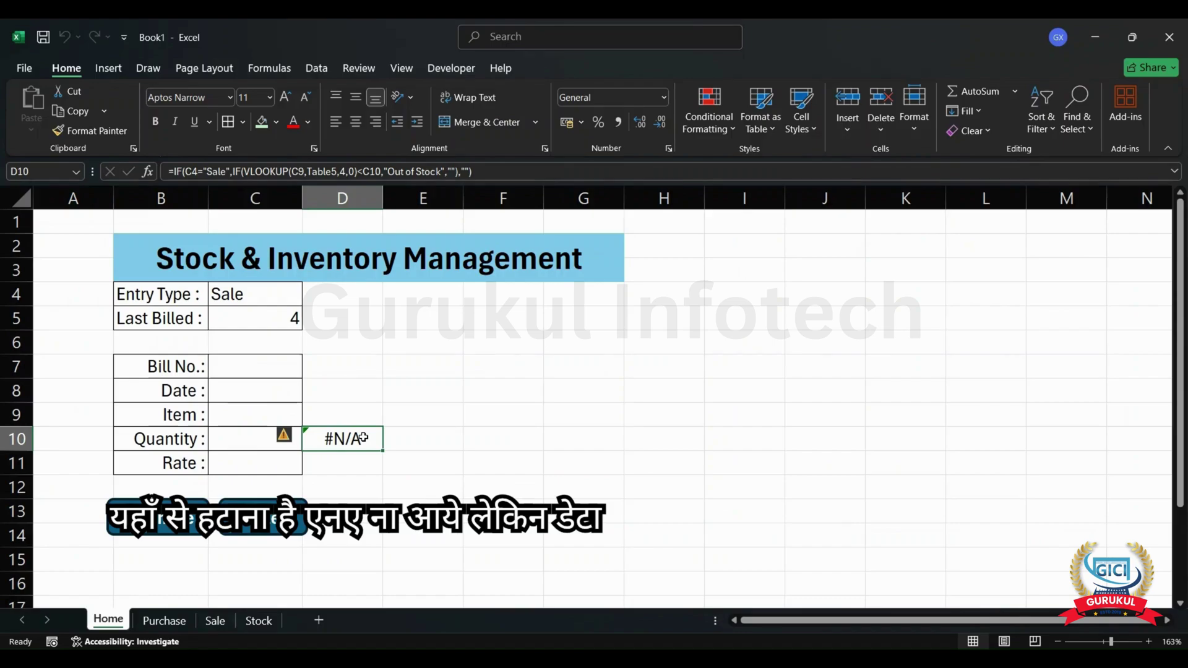
double_click(364, 438)
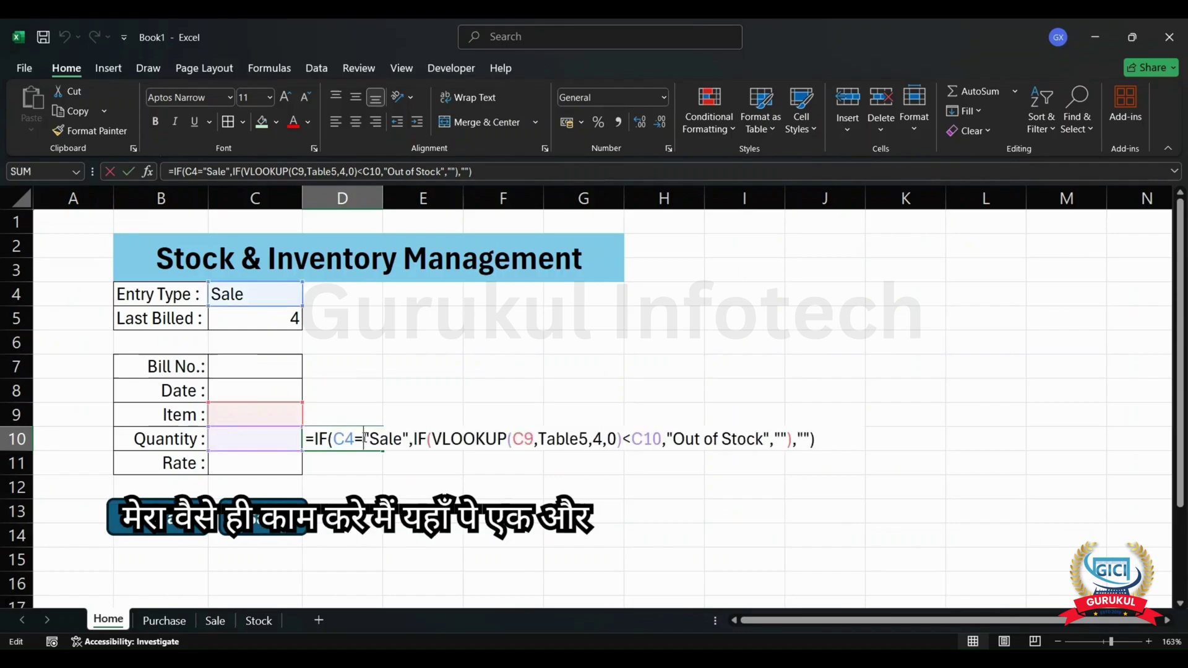
click(316, 440)
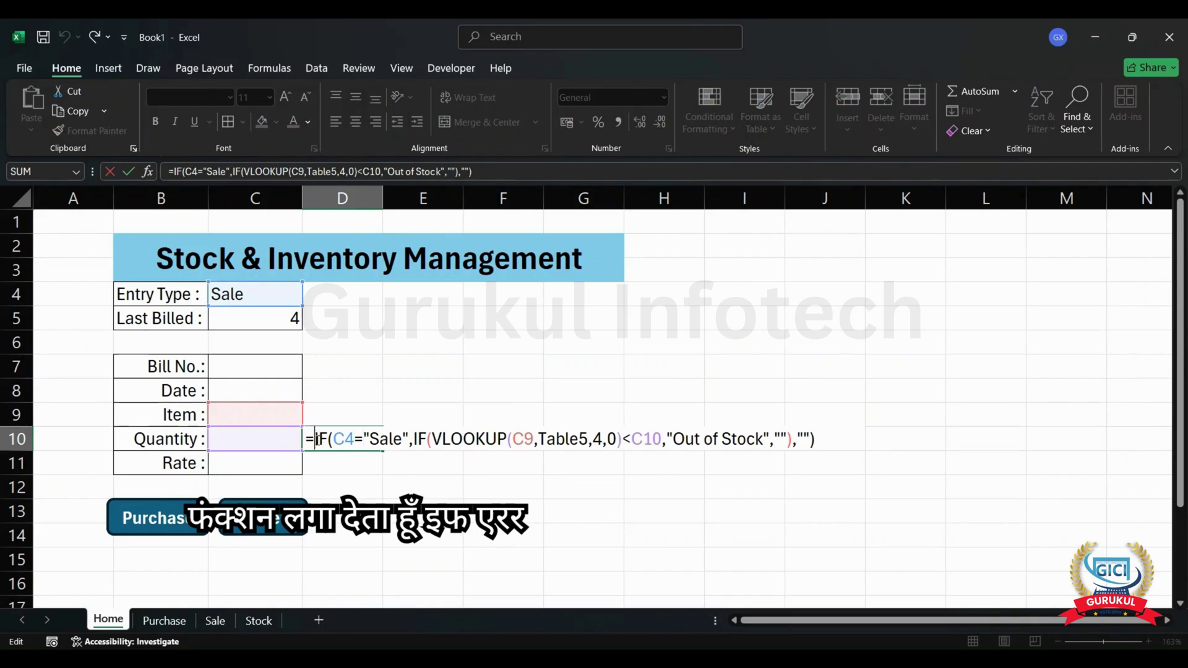
text(if)
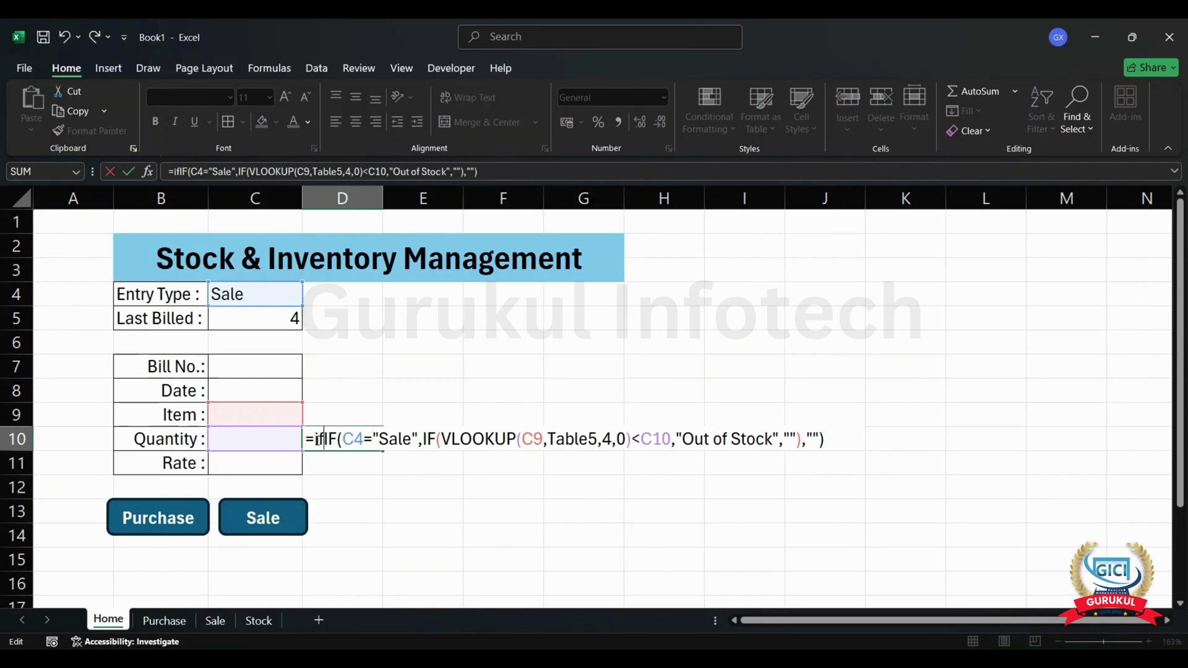
text(e)
key(Tab)
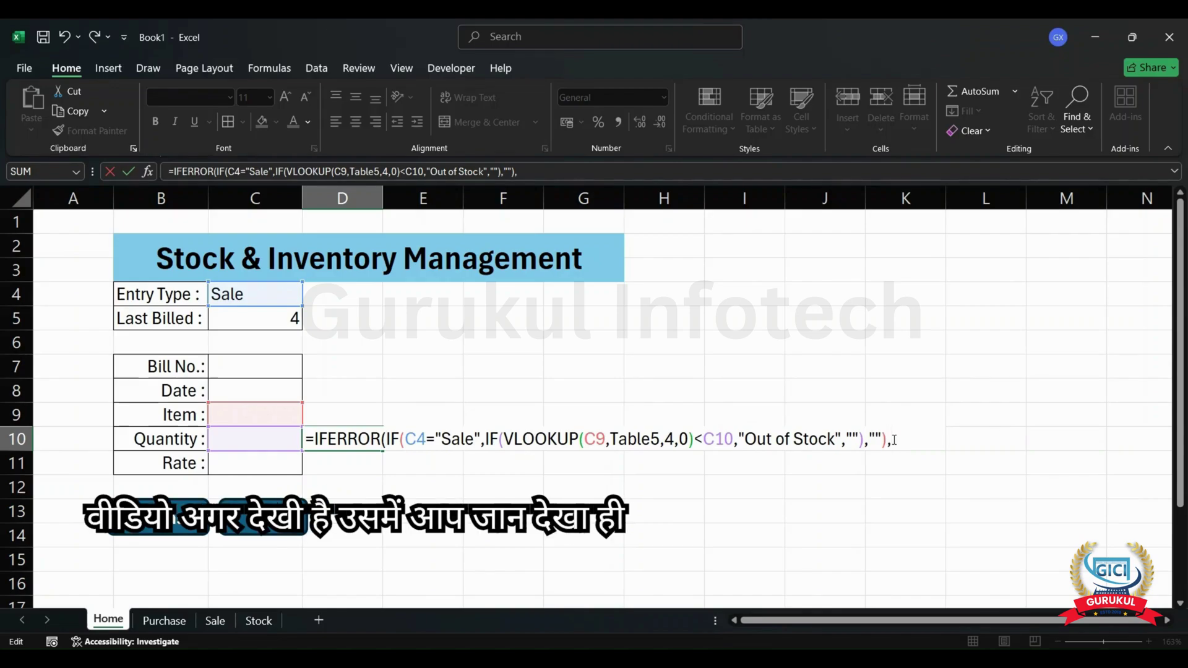
text(")
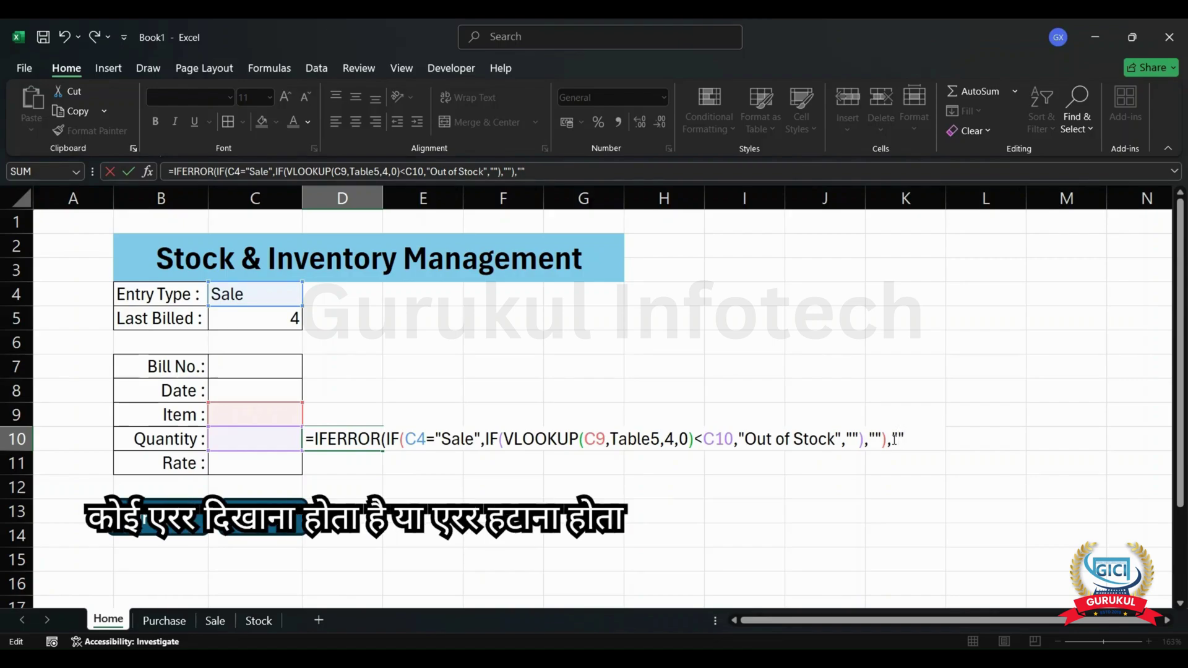
text())
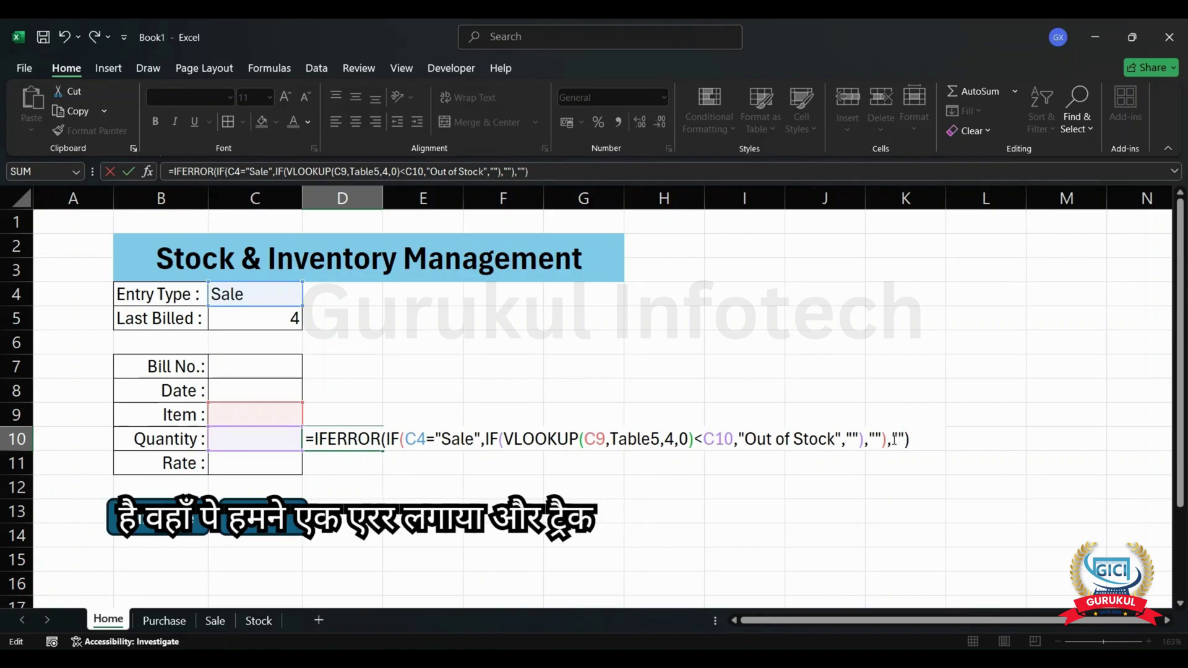
key(Return)
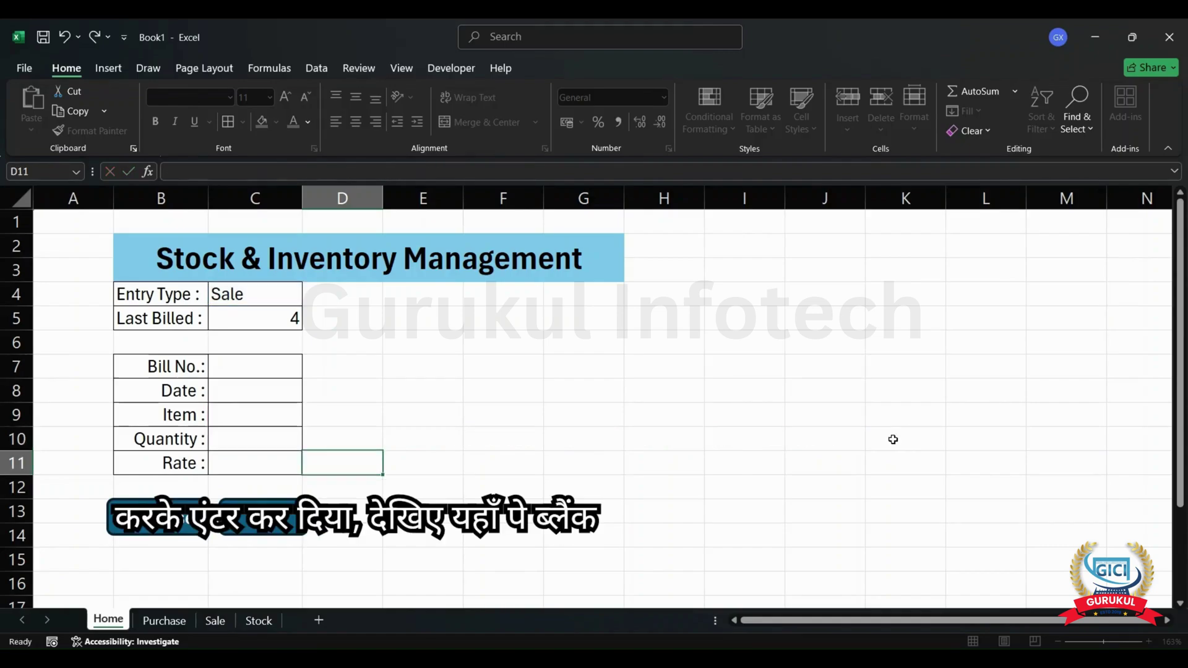
key(Up)
key(Return)
key(Up)
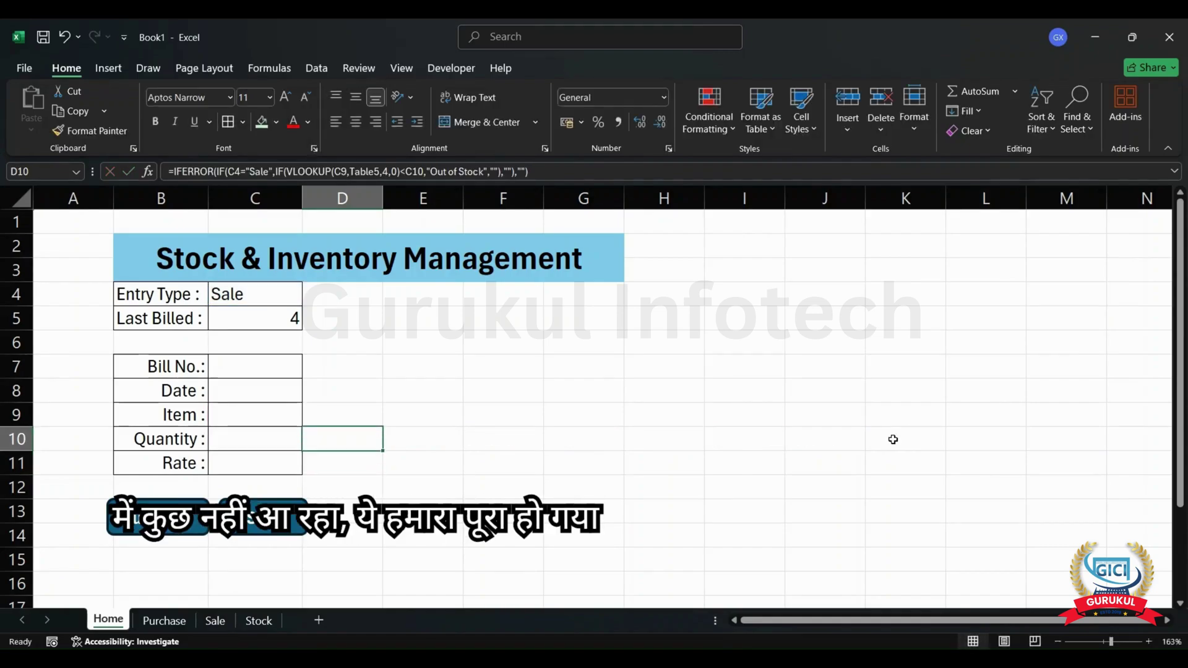
- Check the Monitor sale on the Sale sheet and its sold and remaining quantities on the Stock sheet
key(Up)
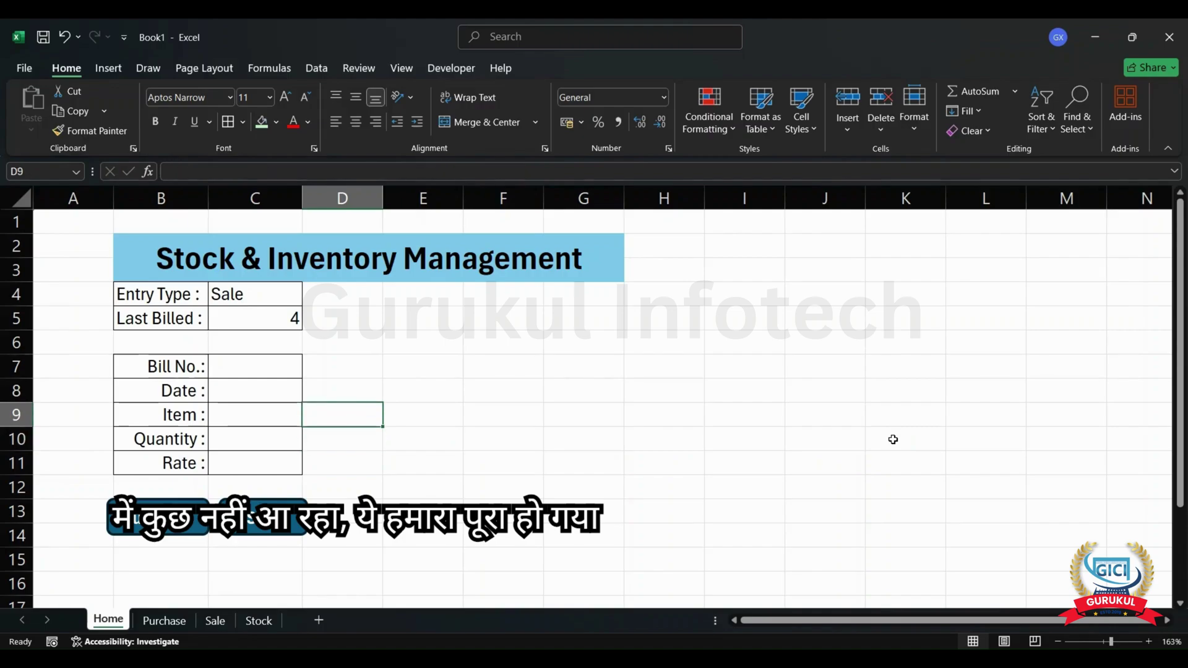
key(Left)
key(Left)
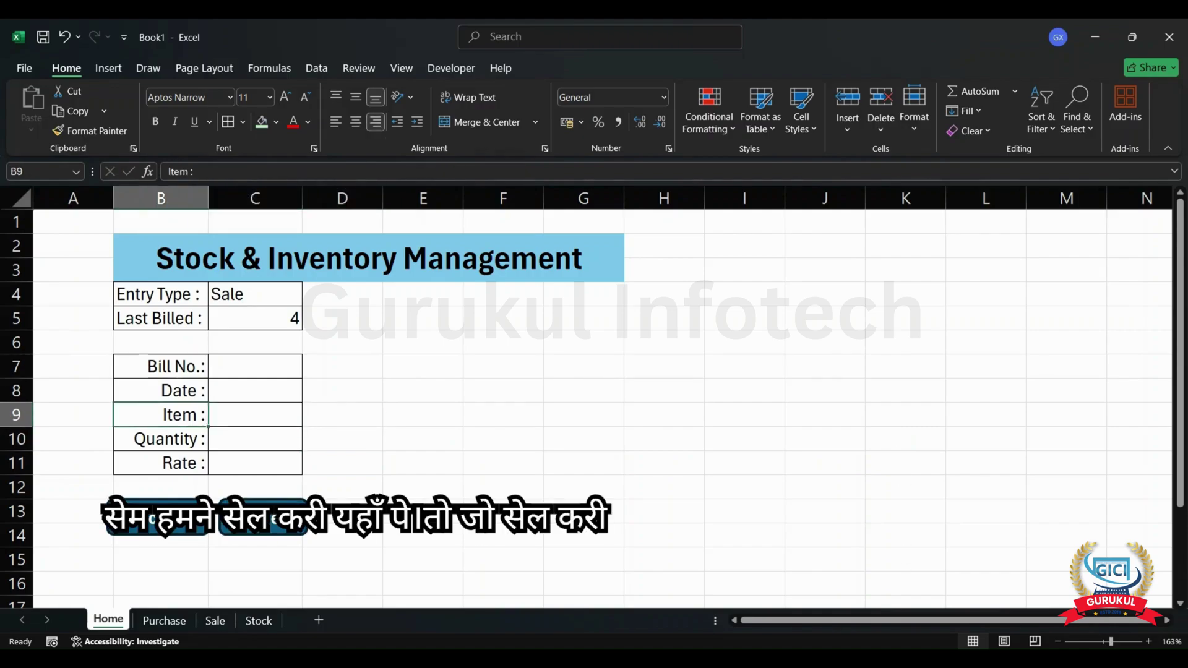
click(223, 625)
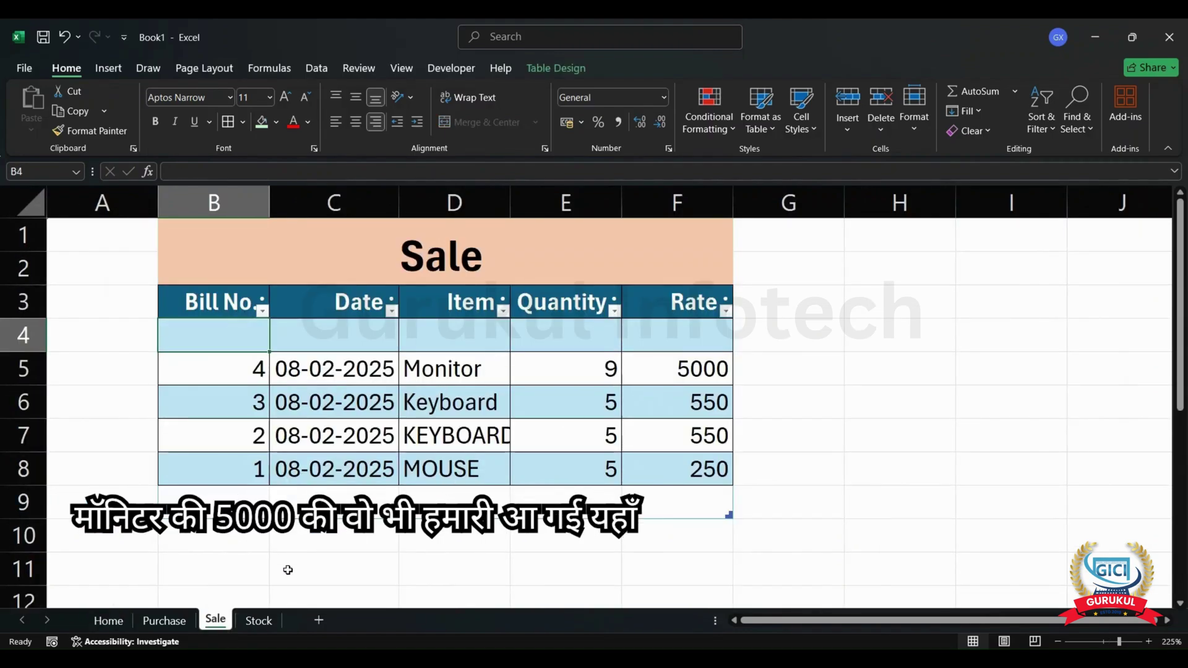
click(260, 620)
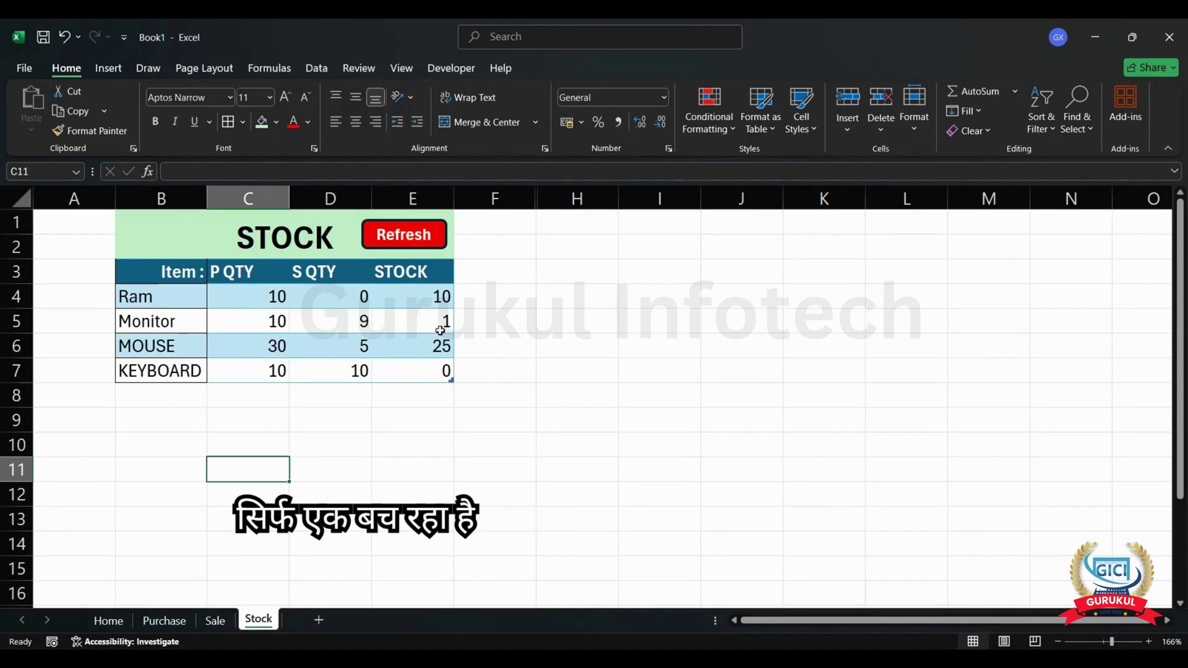
click(336, 340)
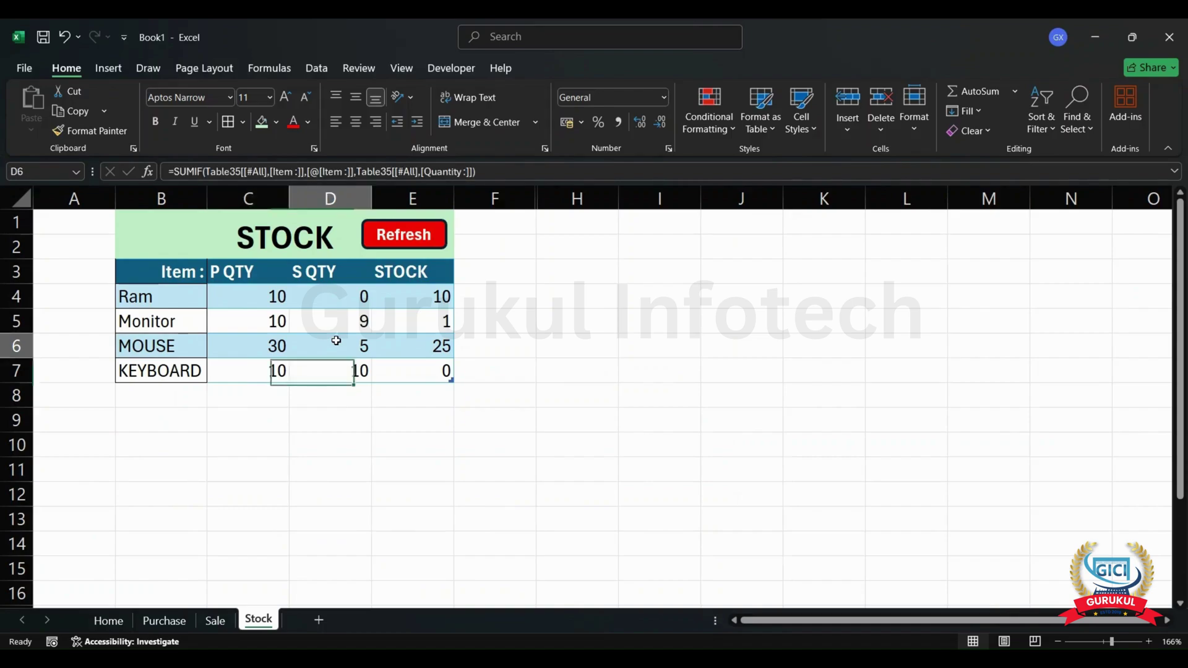
click(105, 622)
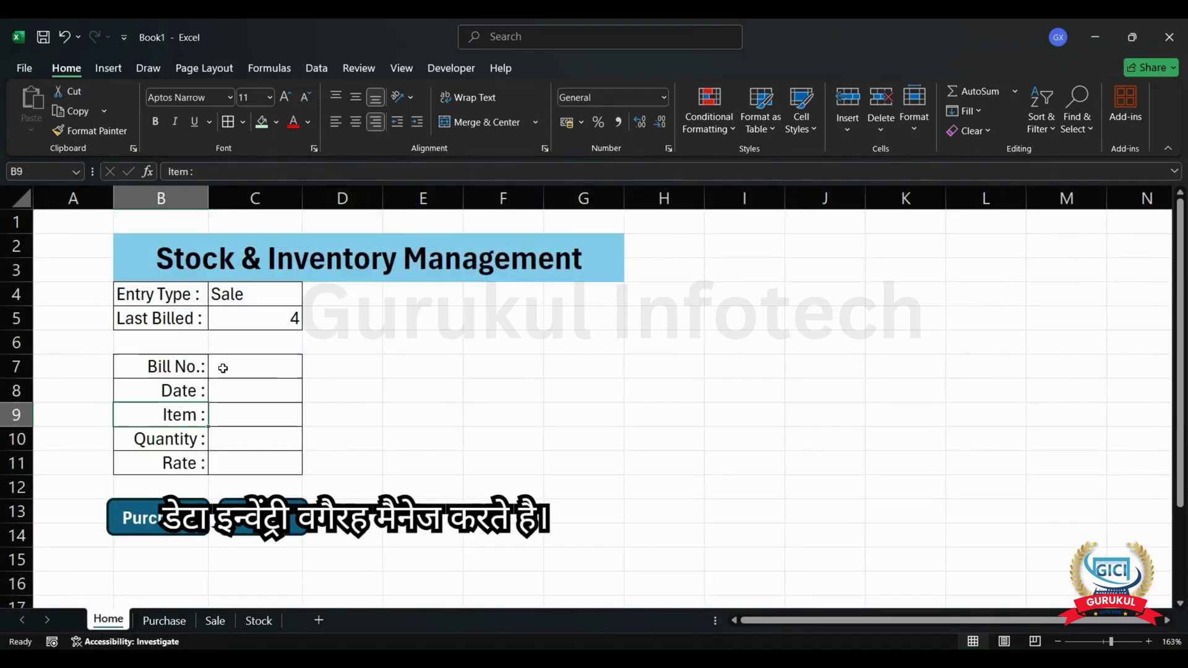
click(164, 621)
- Add a dark green rounded rectangle button about 0.52 by 2.09 cm beside the Stock table's heading, labelled "Purchase"
click(260, 621)
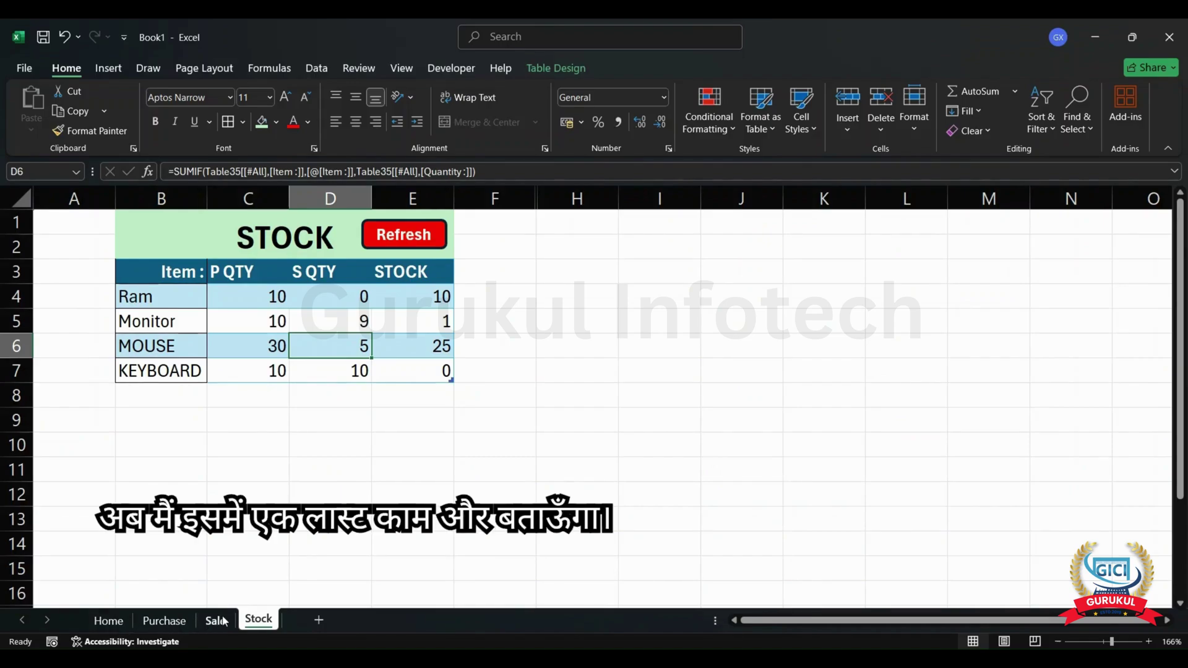
click(506, 245)
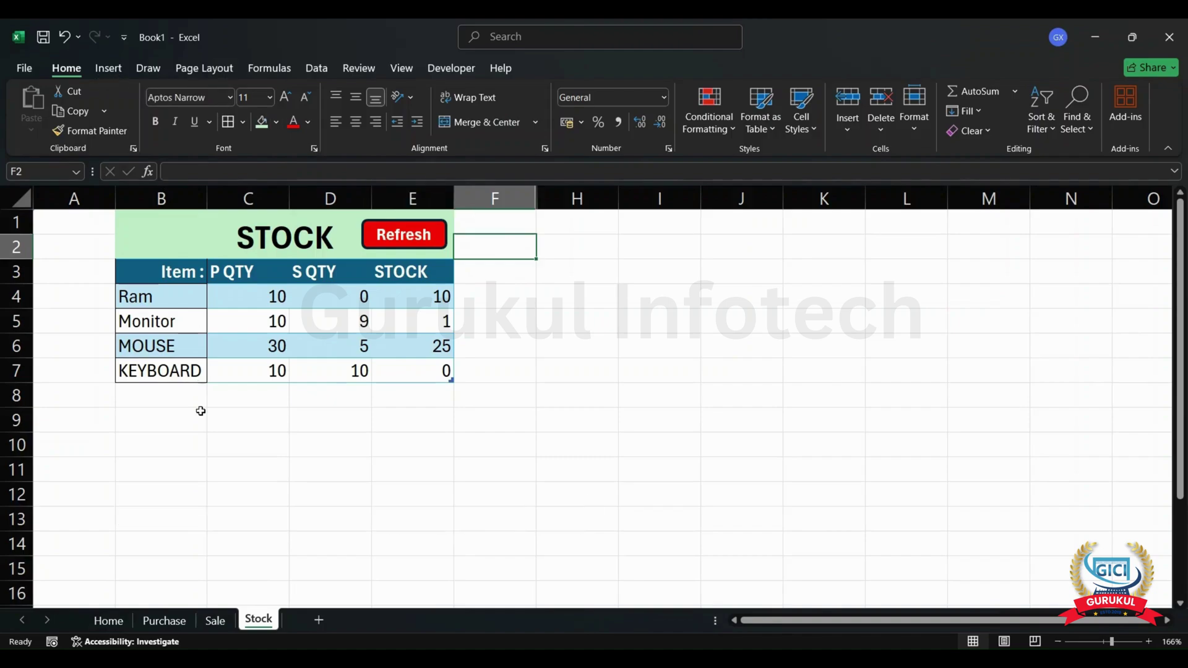
click(522, 276)
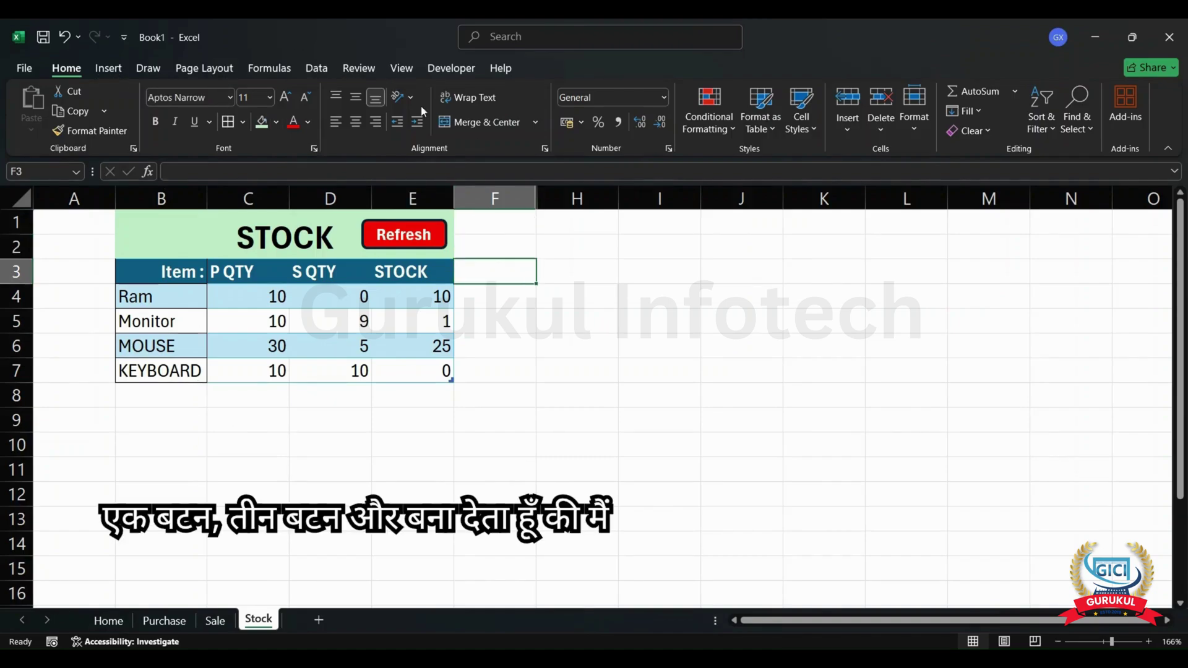
click(107, 69)
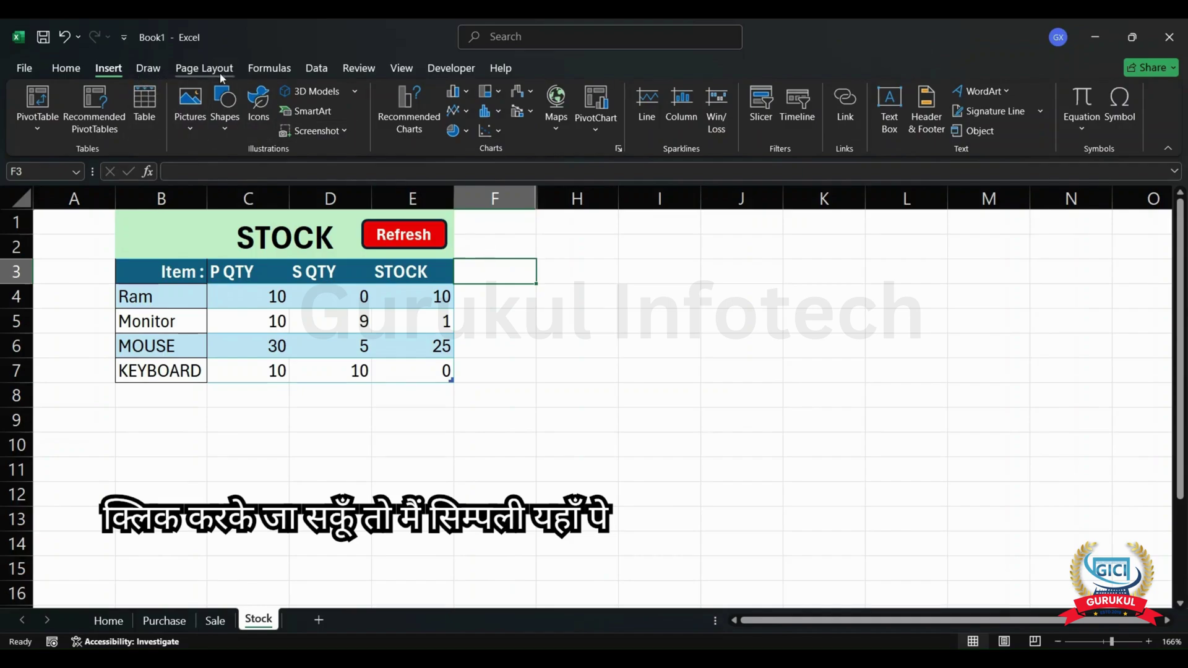
click(227, 132)
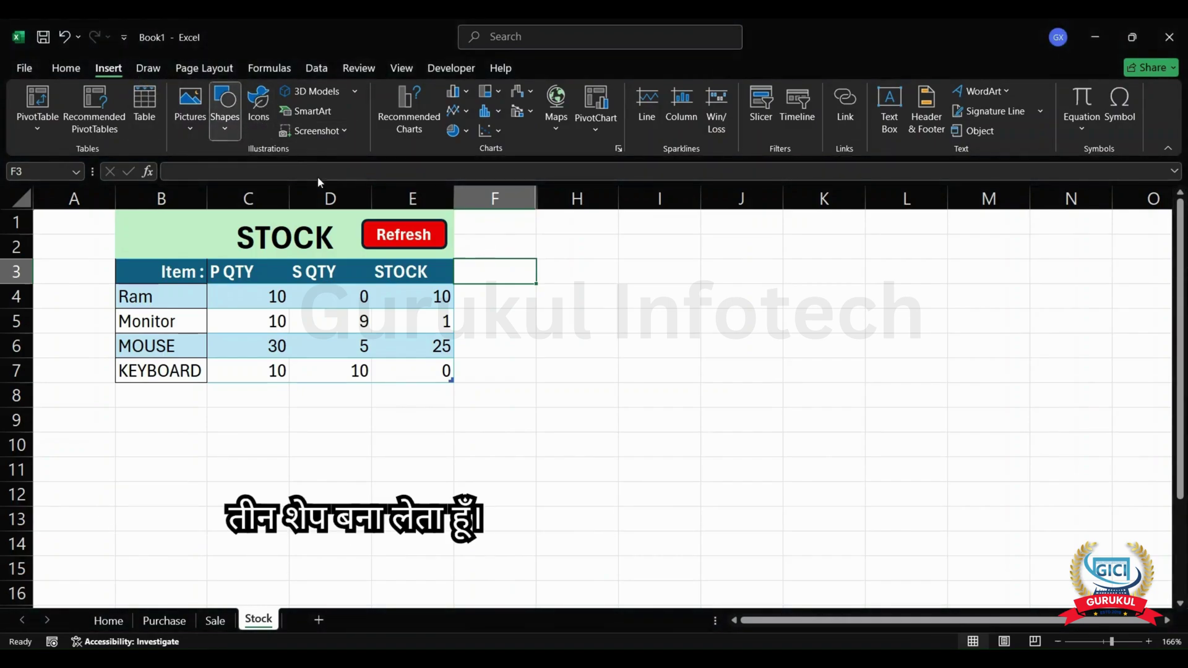
click(310, 177)
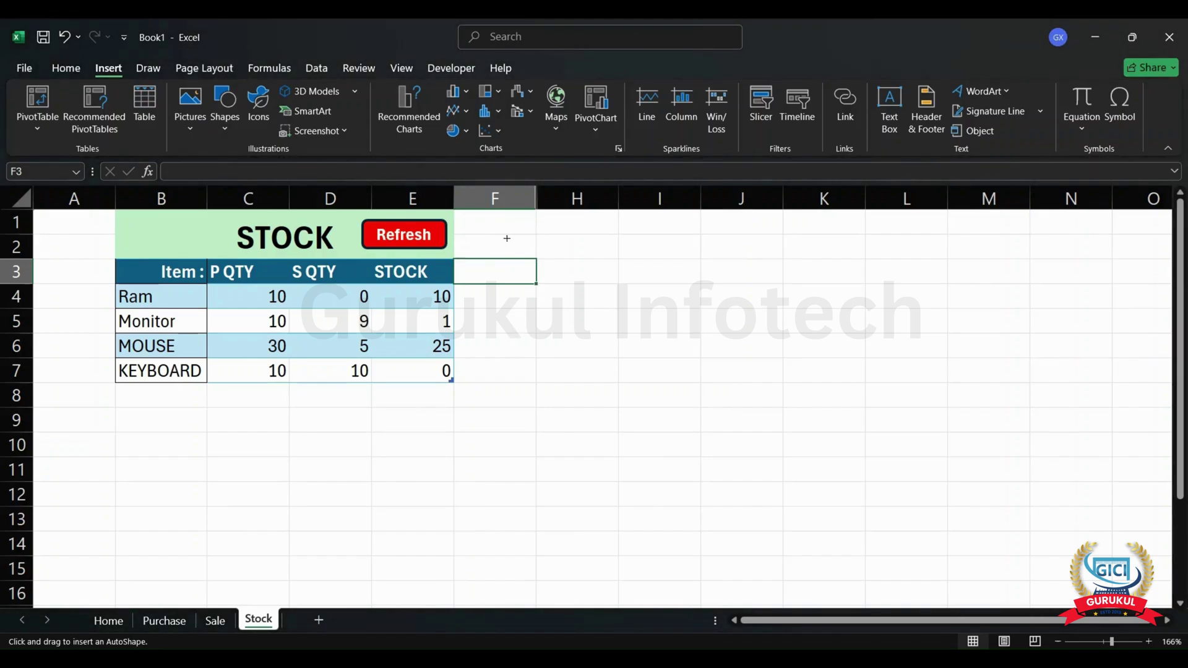
drag(506, 237, 609, 264)
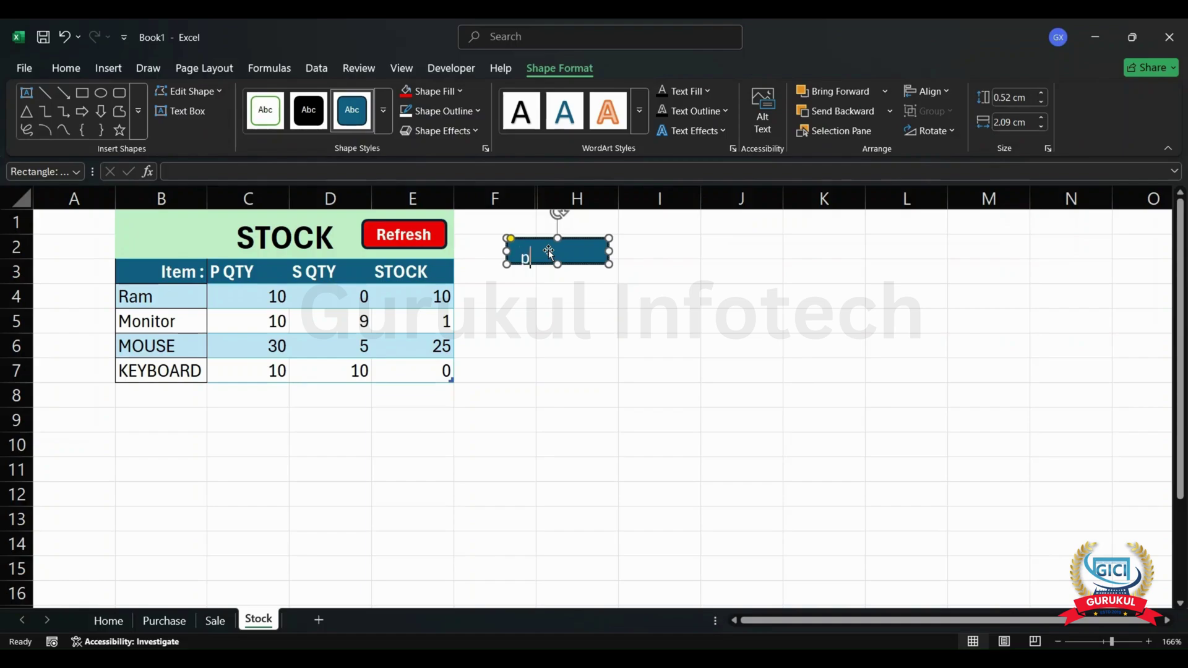
text(Purchase)
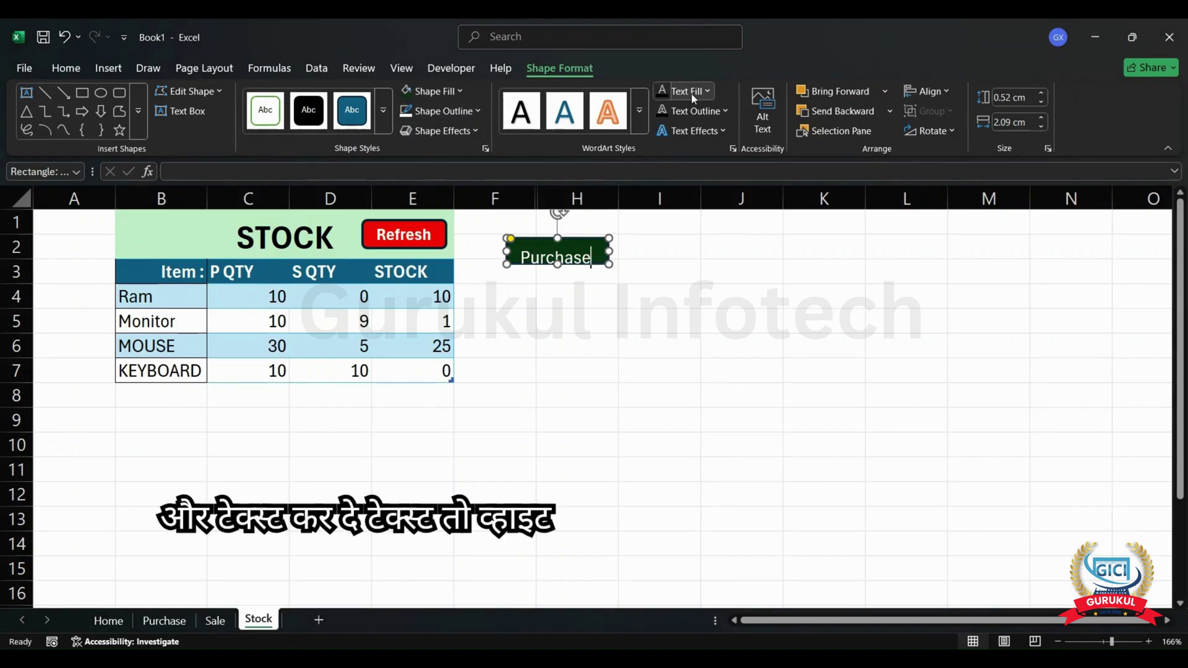
click(591, 257)
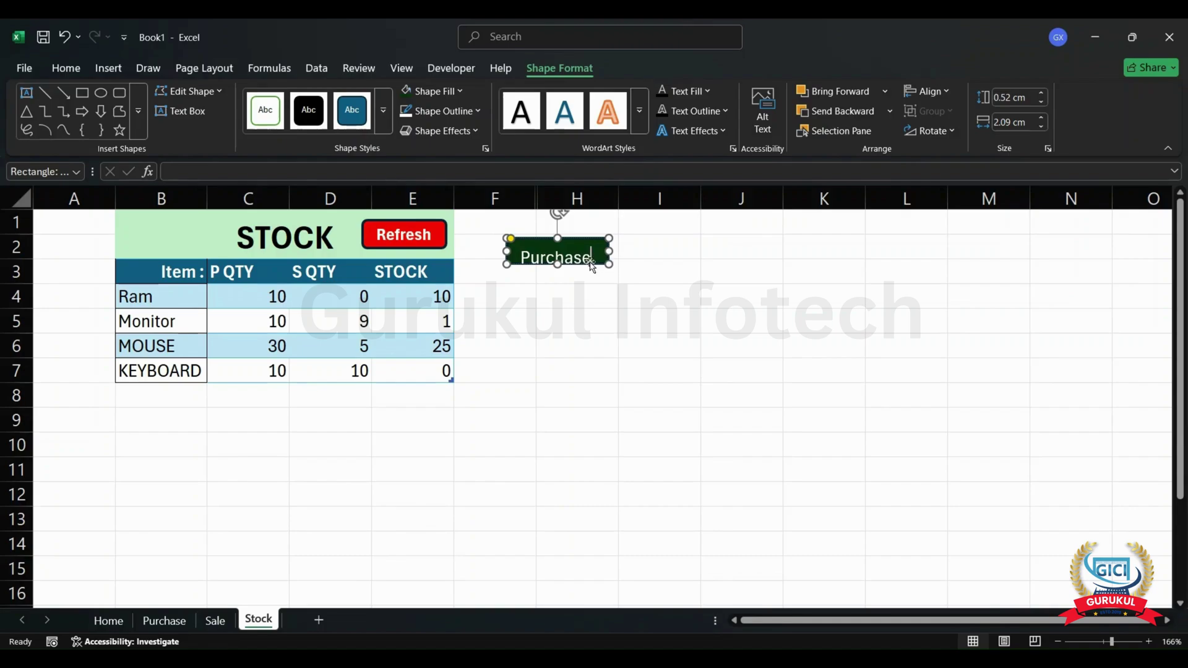
- Make the Purchase button's label bold and centre it vertically within the shape
double_click(591, 258)
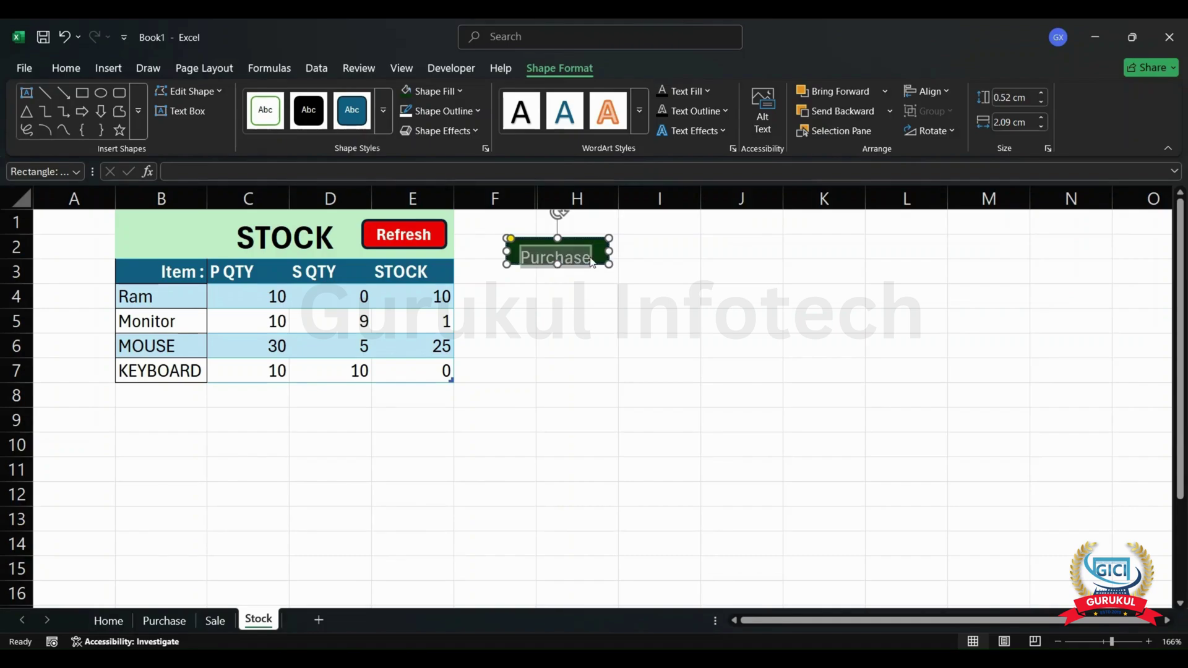
key(ctrl+b)
click(66, 69)
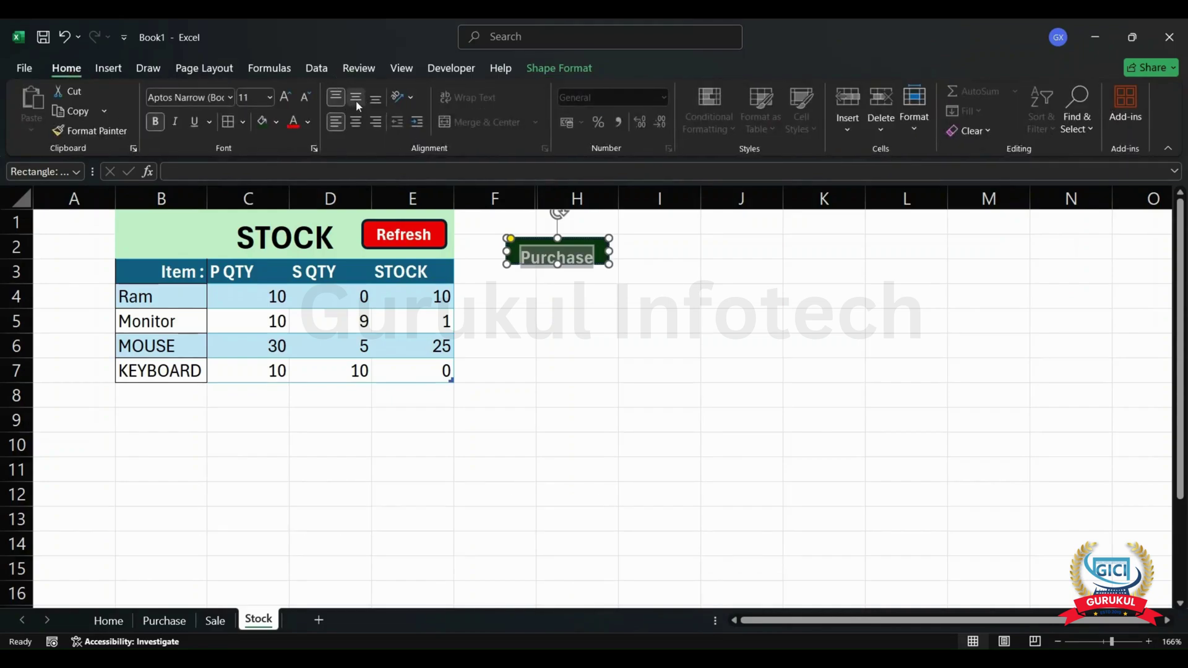
click(357, 99)
click(570, 282)
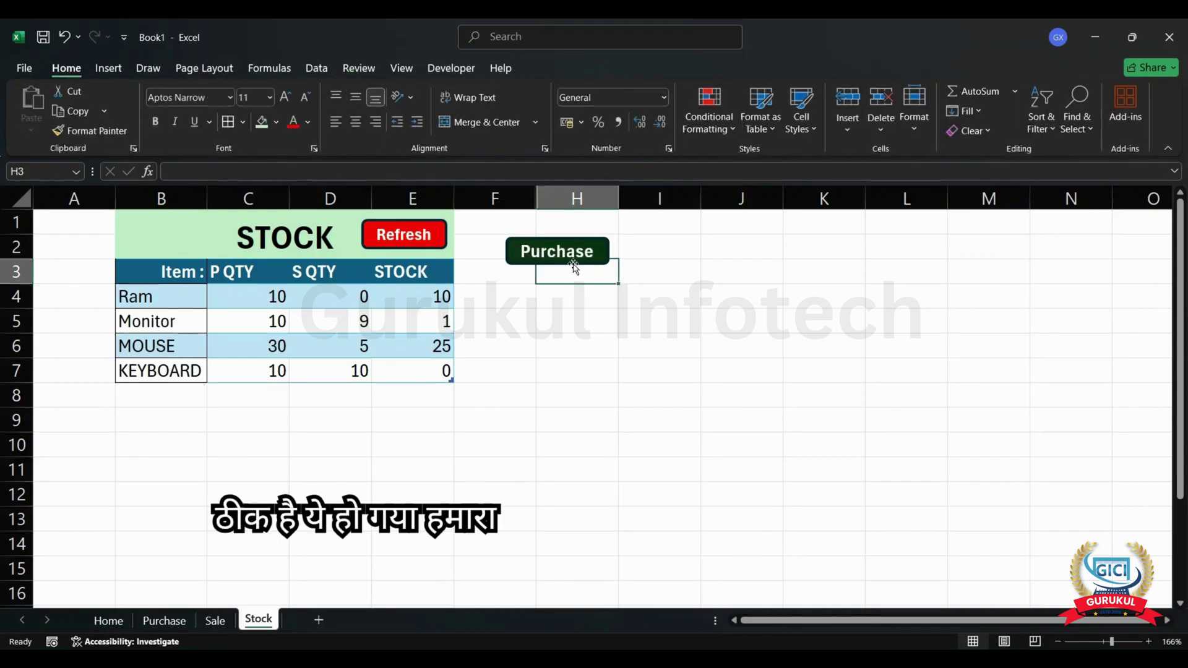
- Duplicate the green Purchase button twice and stack the copies evenly beneath the original beside the Stock table
click(595, 259)
key(ctrl+c)
key(ctrl+v)
key(ctrl+v)
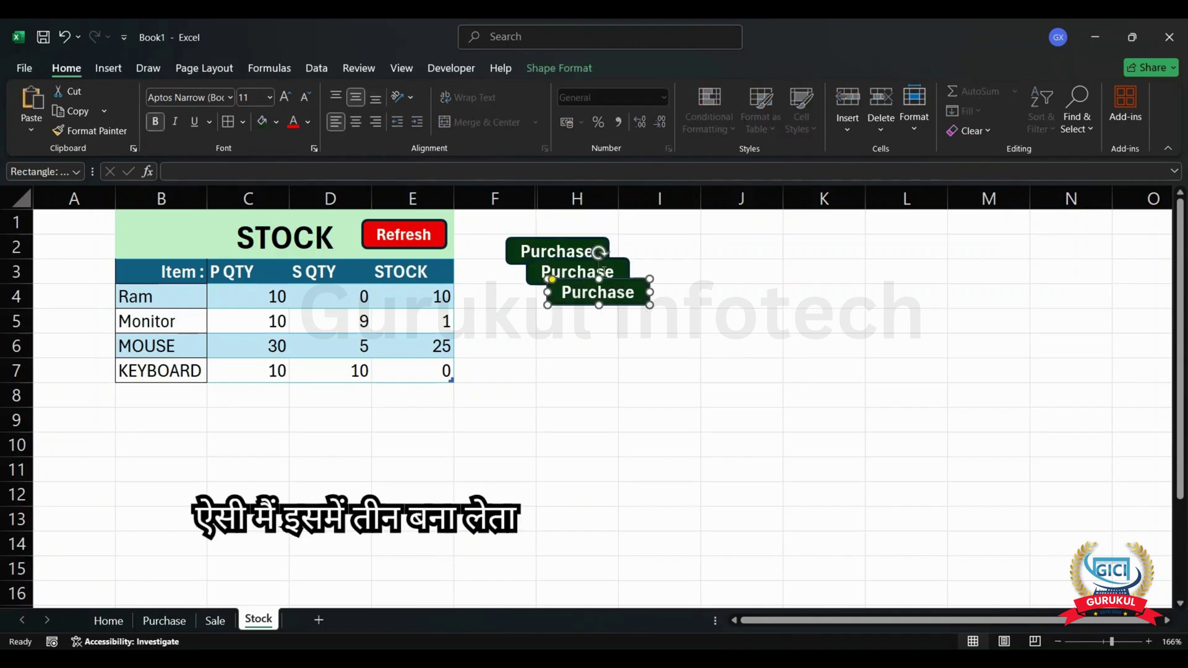
drag(616, 311, 574, 340)
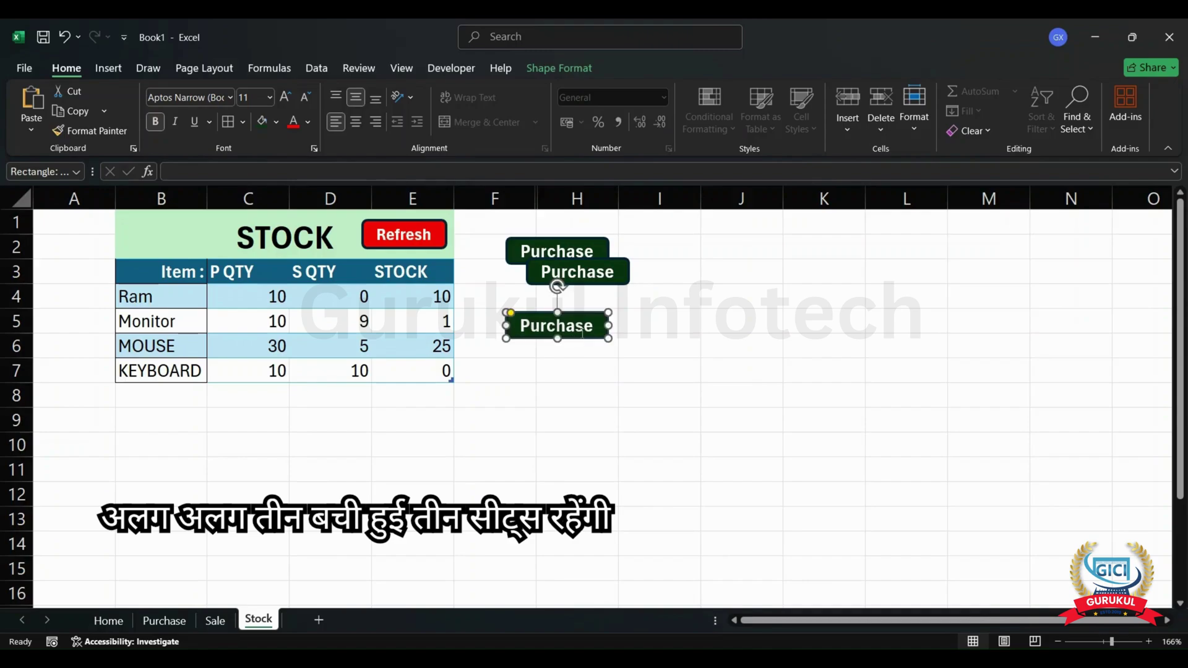
click(616, 274)
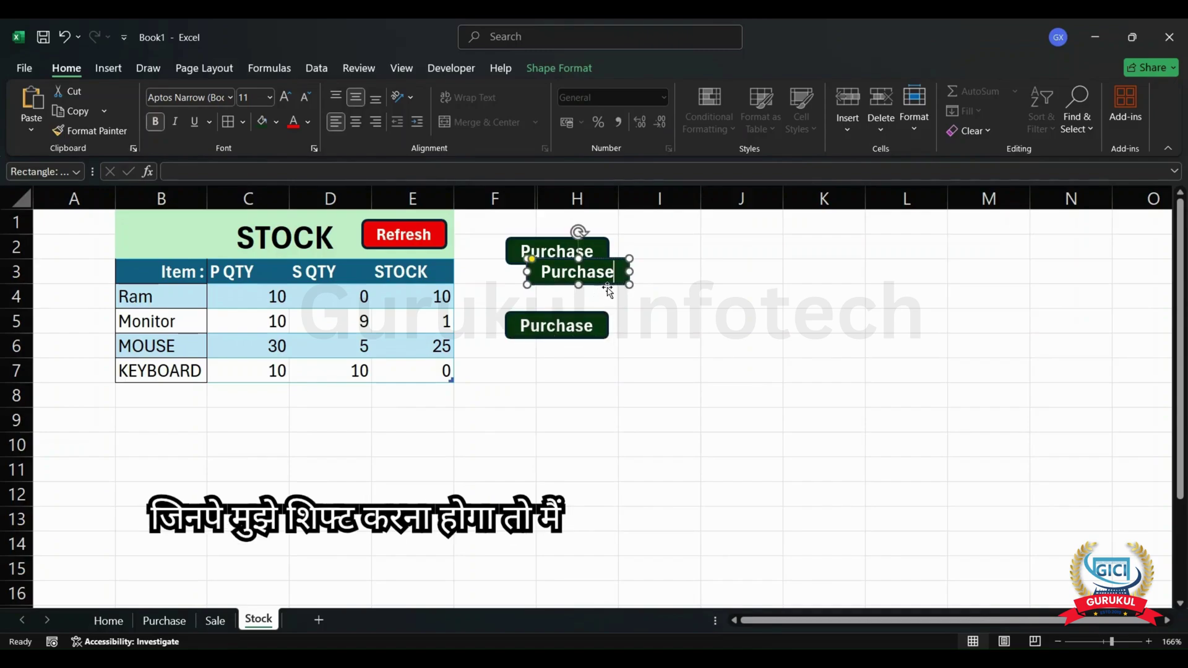
drag(608, 282, 588, 300)
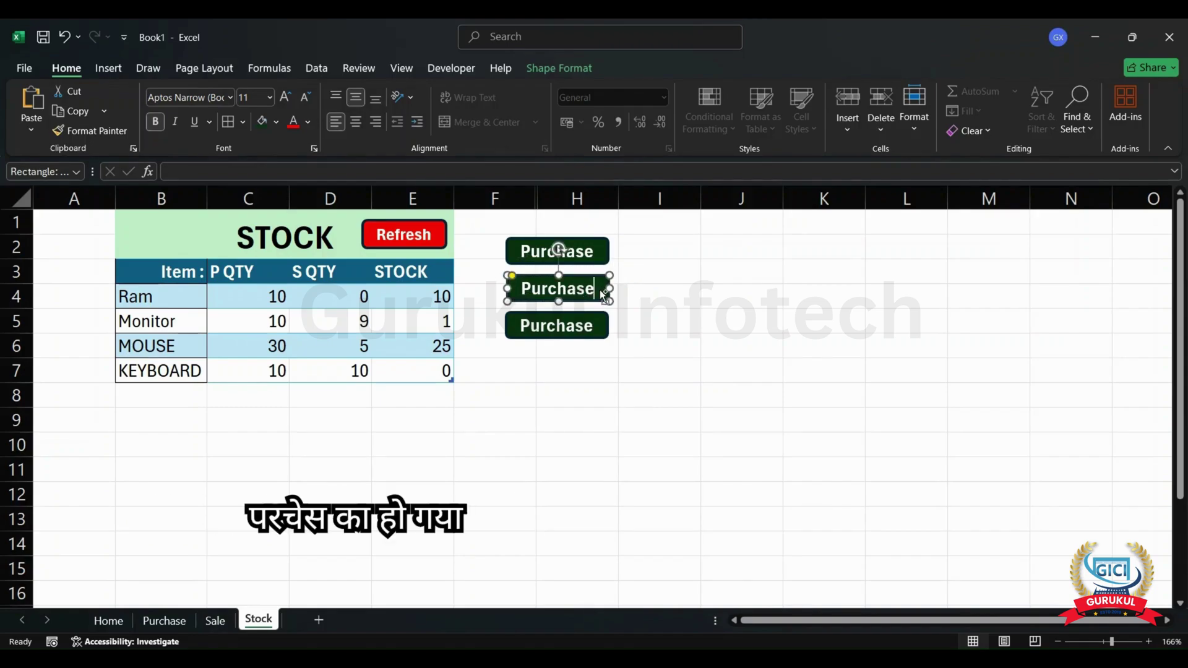
- Relabel the middle copy "Sale" and the lowest copy "Home", centring both labels horizontally
double_click(601, 290)
text(Sale)
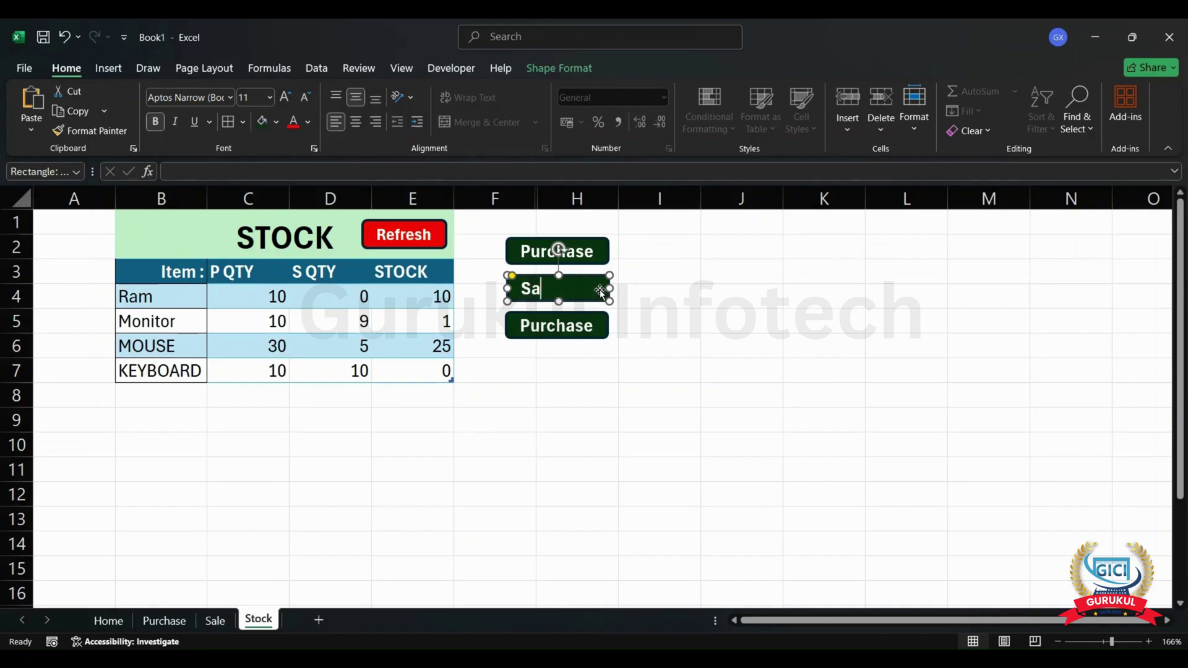
click(357, 123)
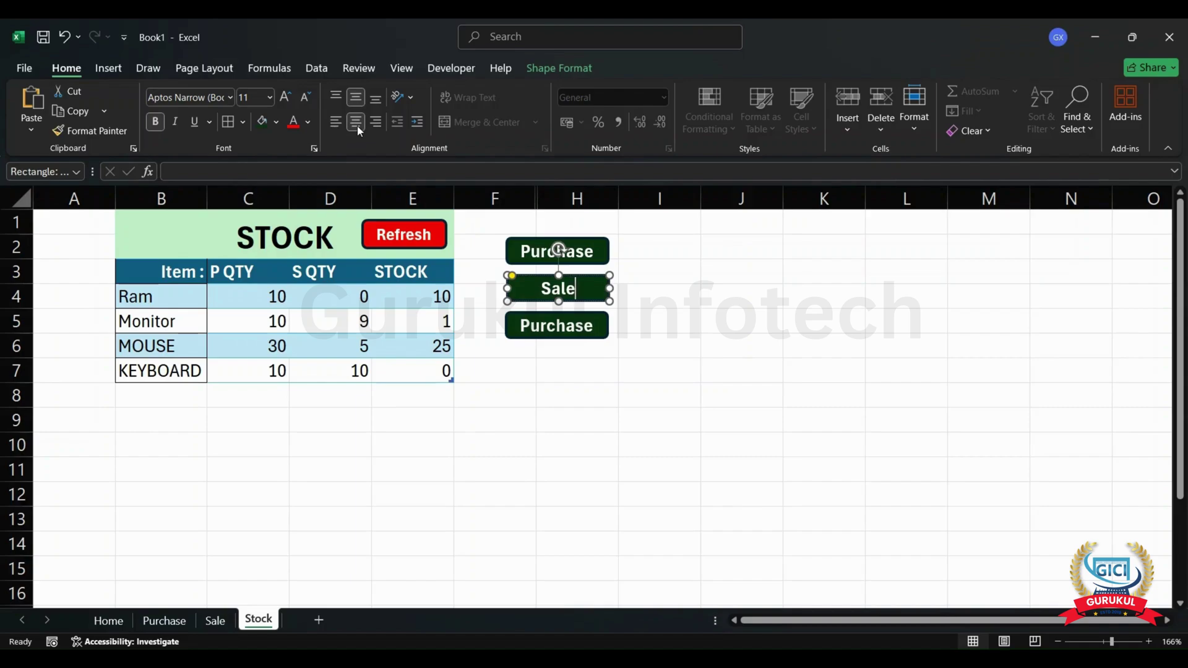
double_click(566, 328)
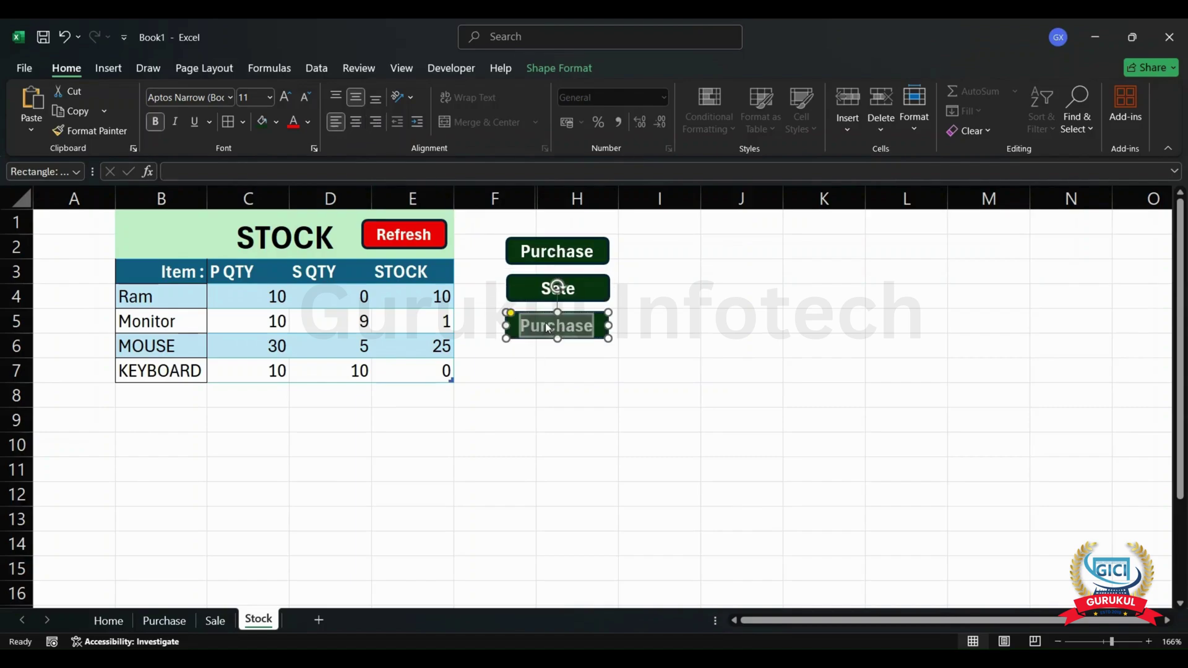
text(Home)
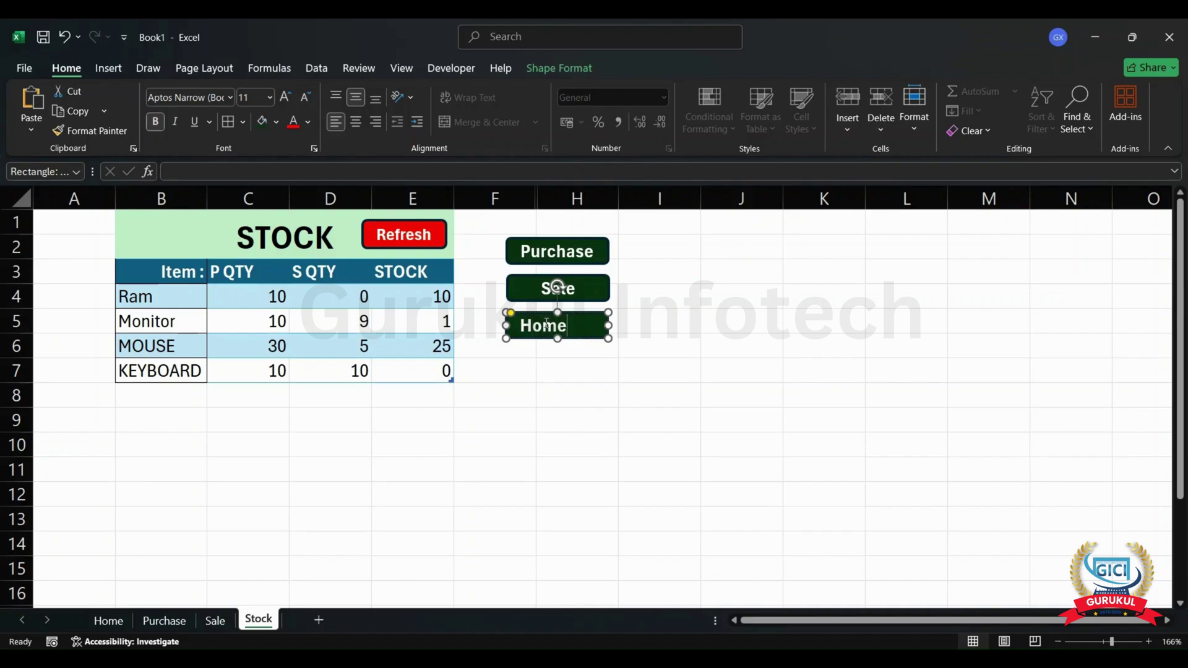
click(357, 124)
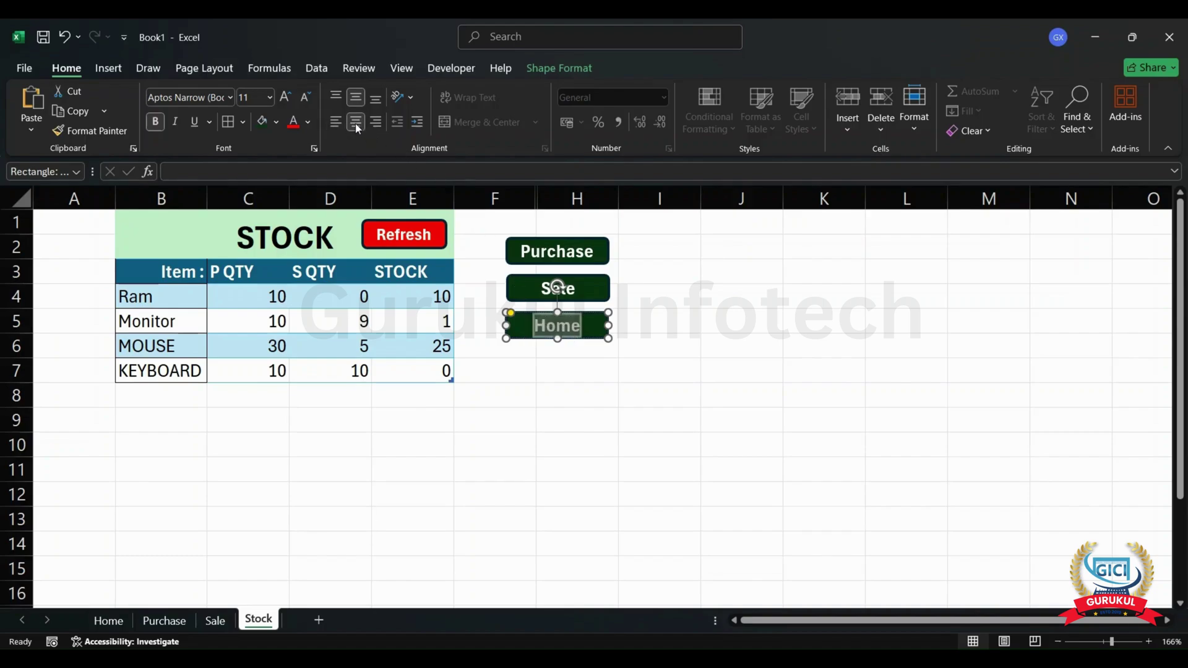
click(613, 365)
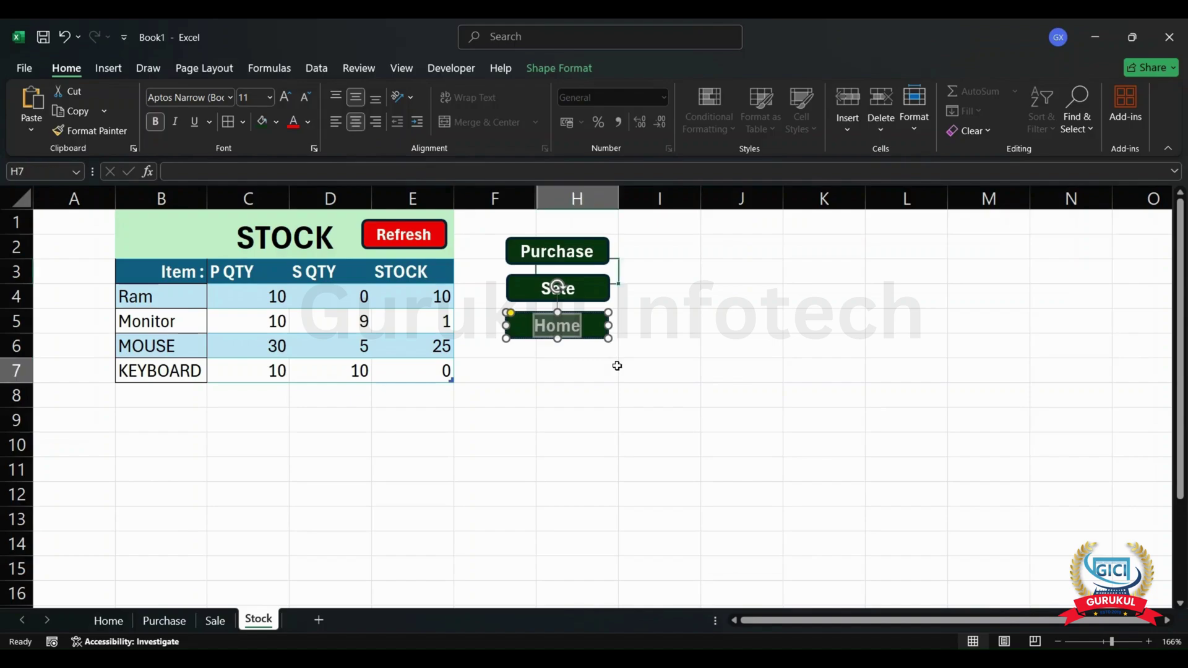
- Link the Purchase, Sale and Home buttons on the Stock sheet to their matching sheets
click(578, 248)
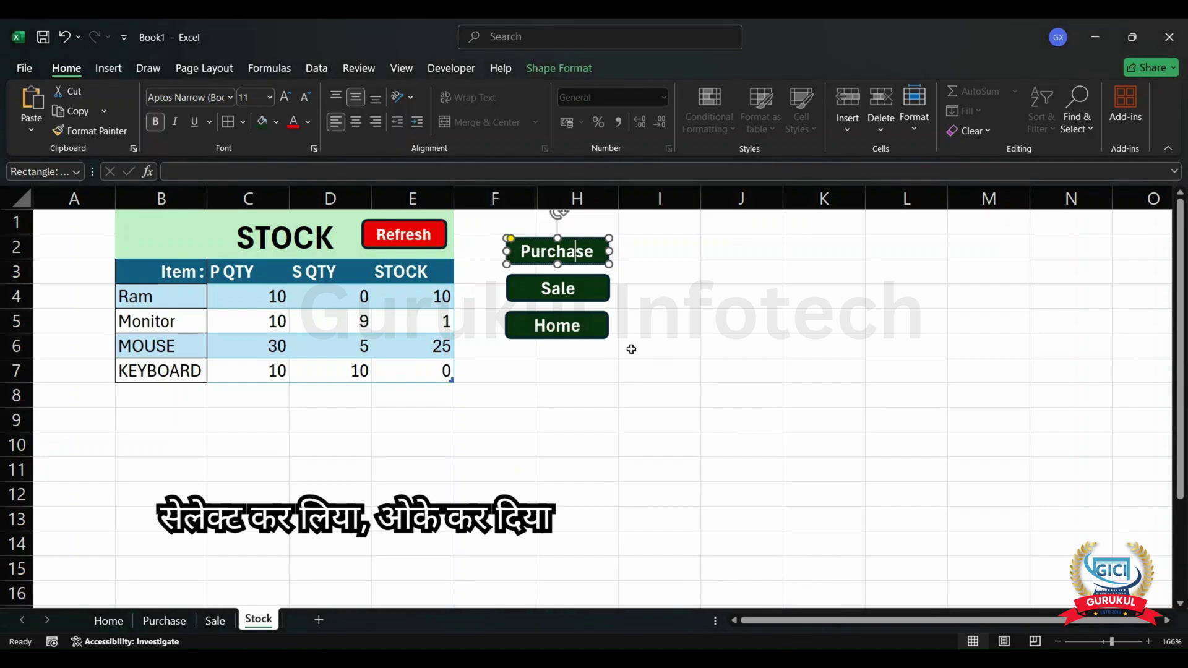
click(575, 292)
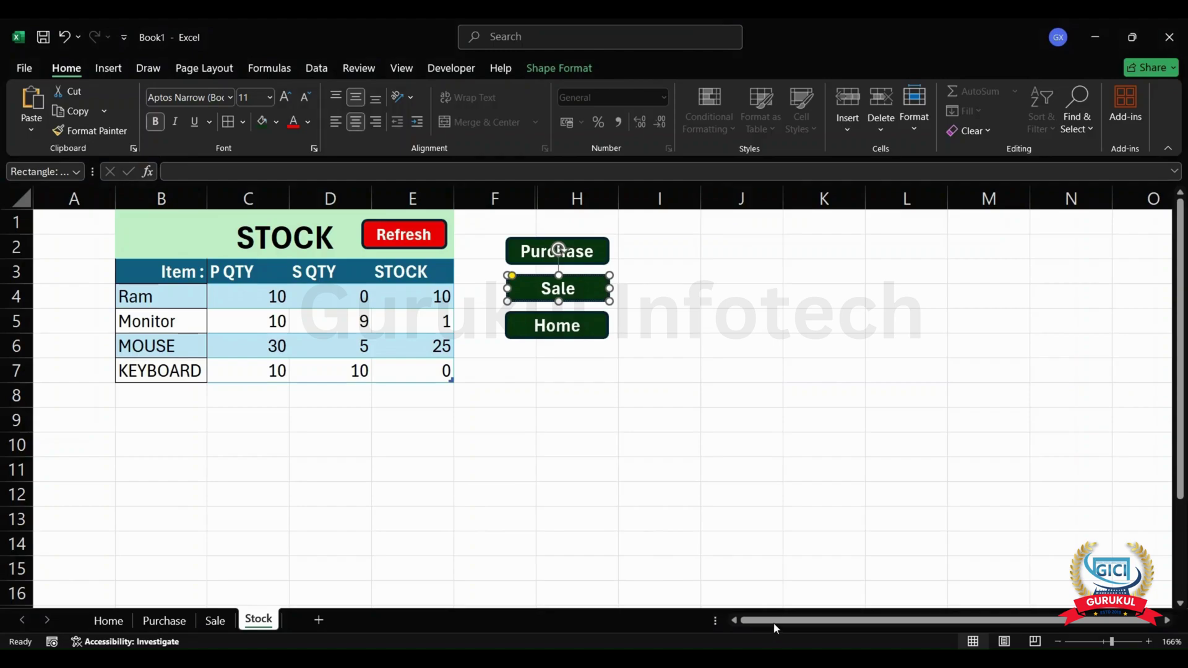
click(535, 325)
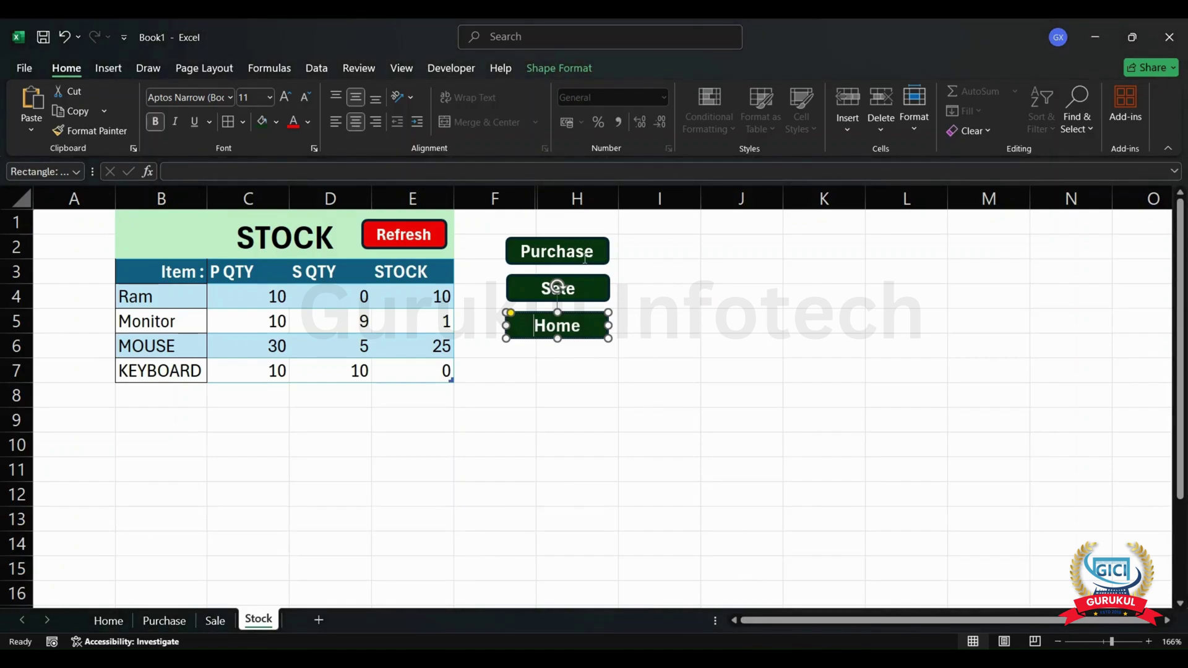
click(637, 277)
- Test the Purchase button's link to the Purchase sheet and return to the Stock sheet each time
click(564, 251)
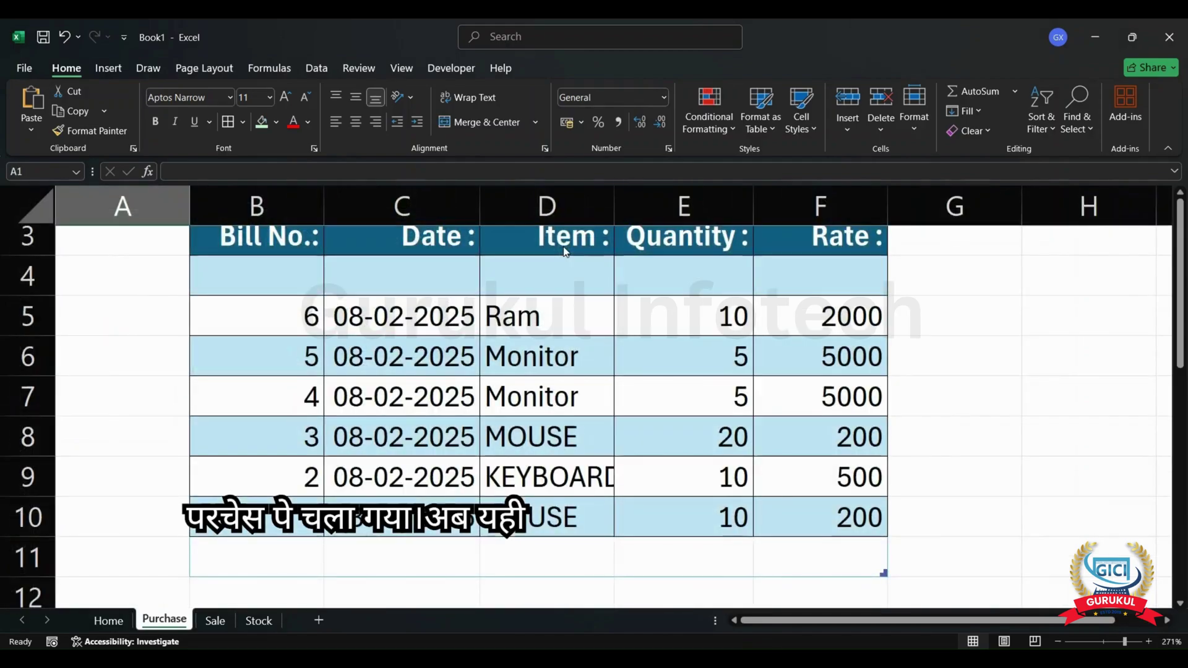
click(257, 621)
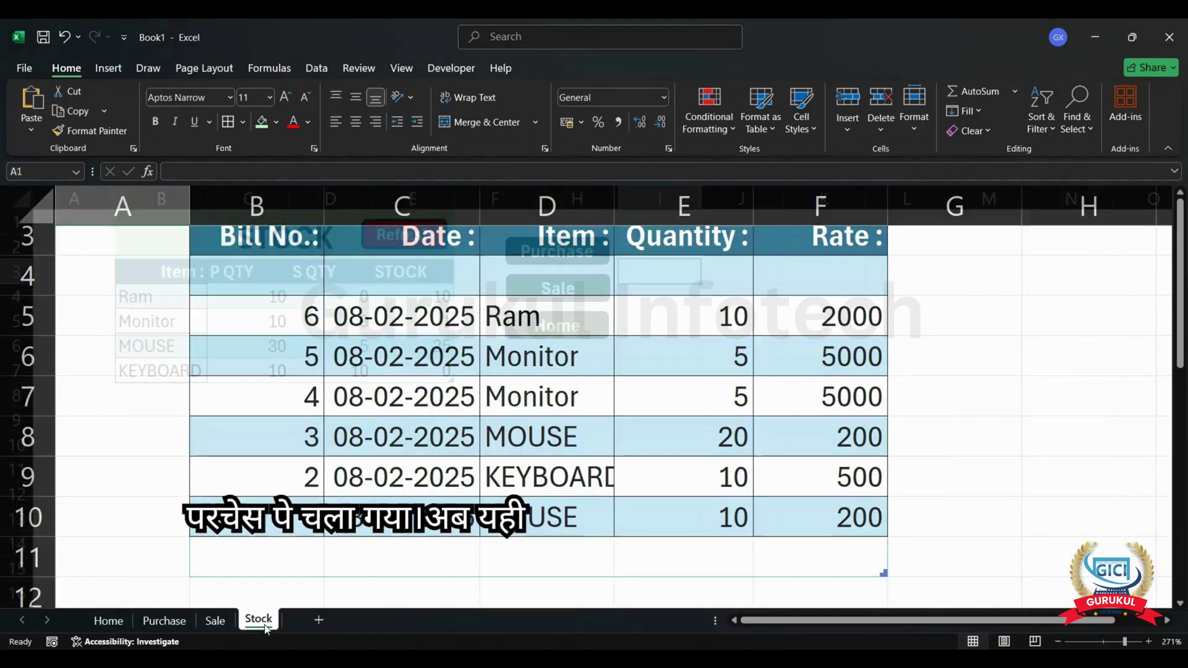
click(584, 250)
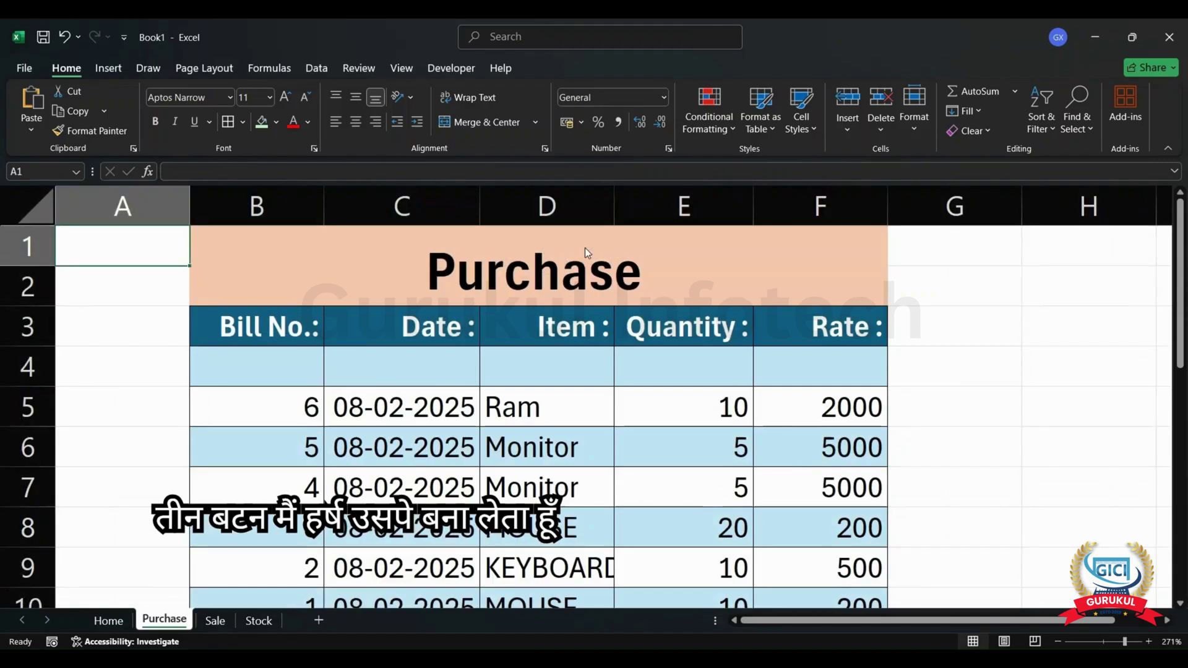
click(253, 622)
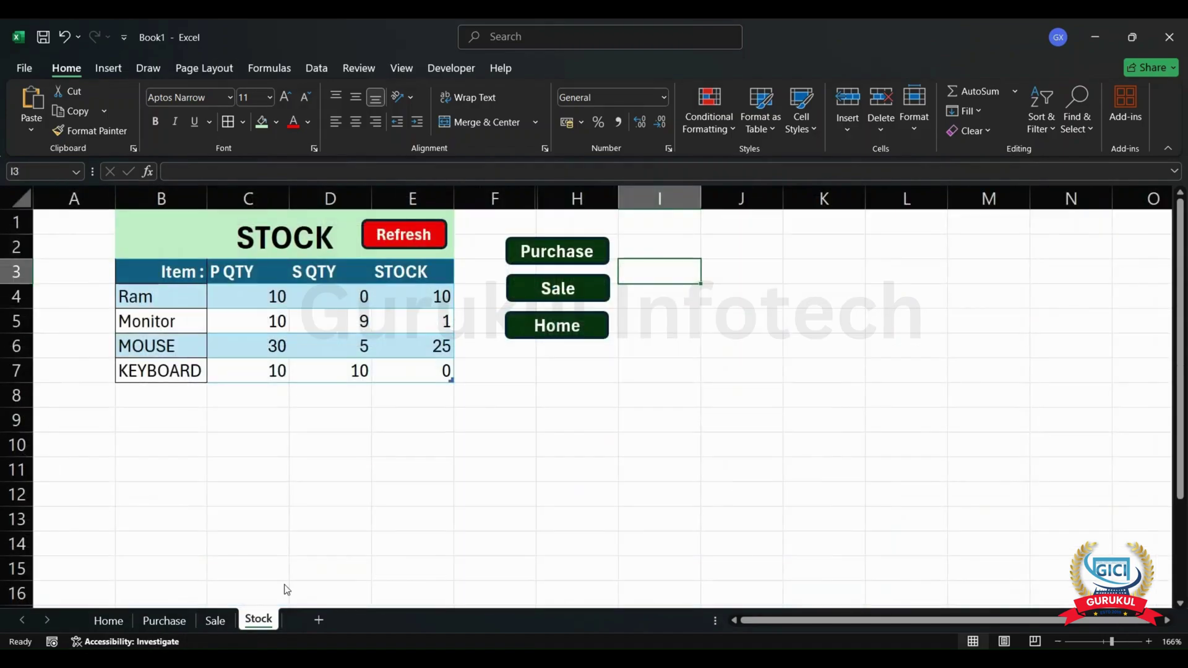
- Copy the Purchase, Sale and Home buttons from the Stock sheet together and paste them onto the Home sheet
ctrl+click(571, 256)
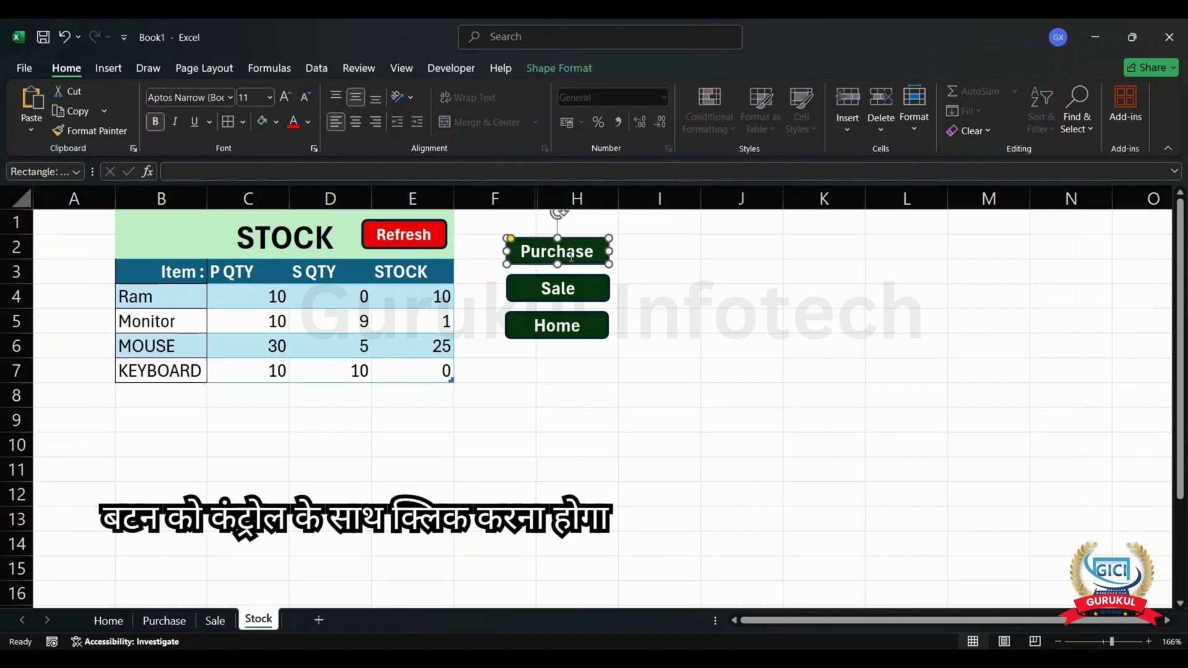
ctrl+click(591, 296)
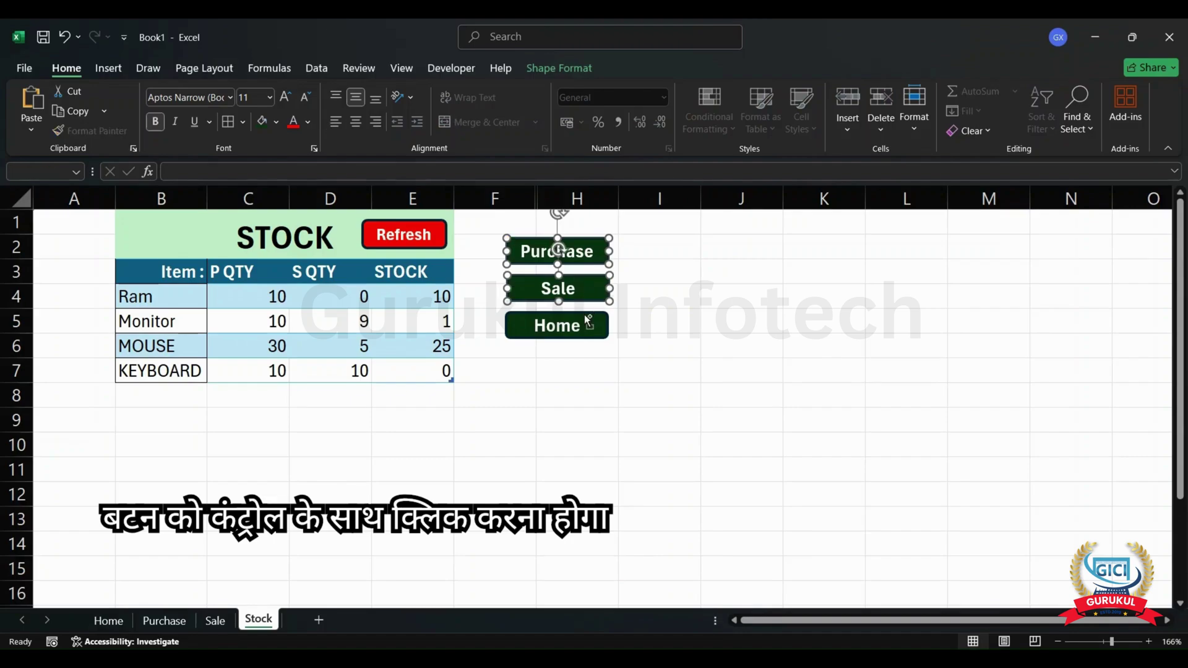
ctrl+click(585, 317)
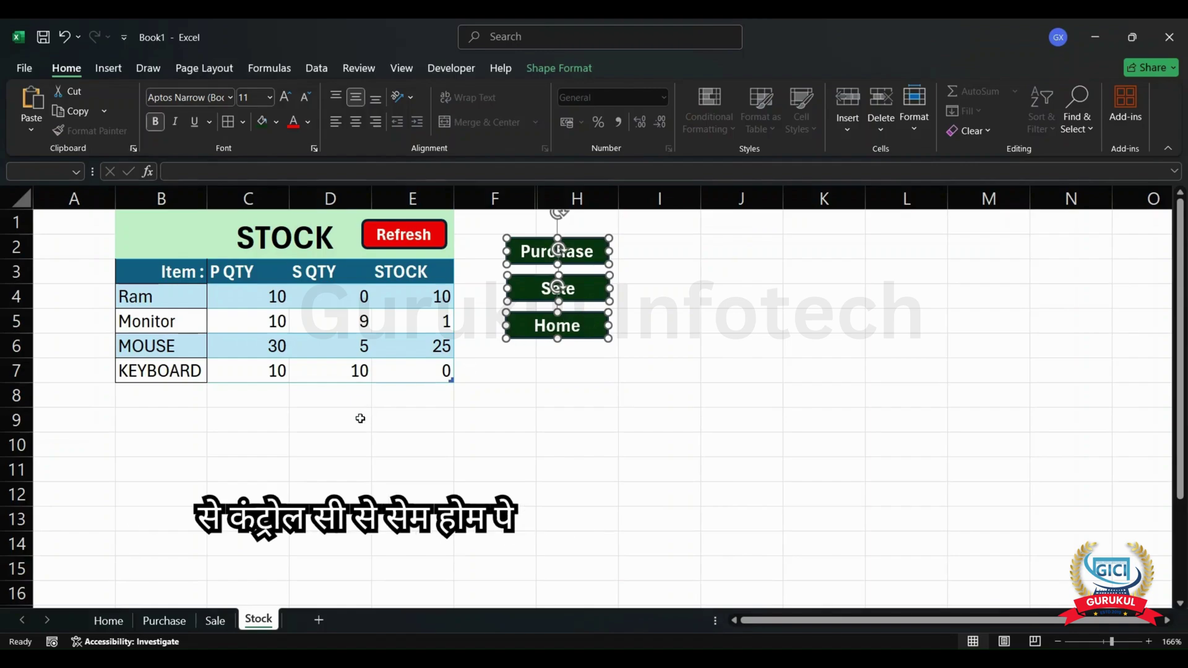
click(111, 620)
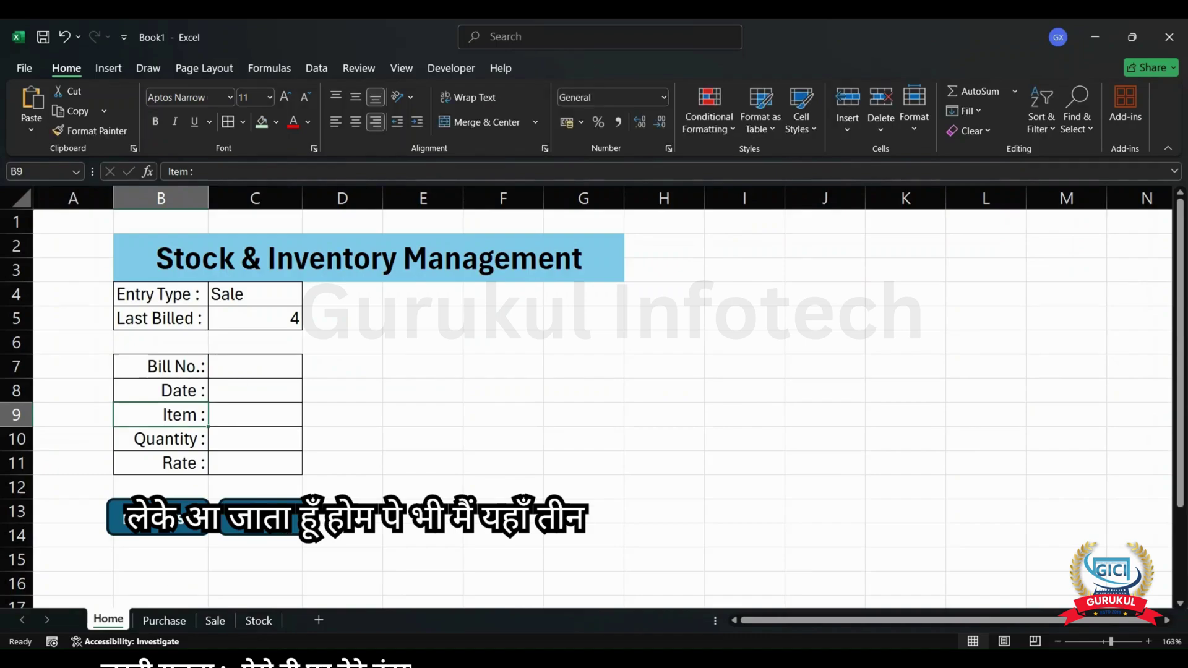
key(ctrl+v)
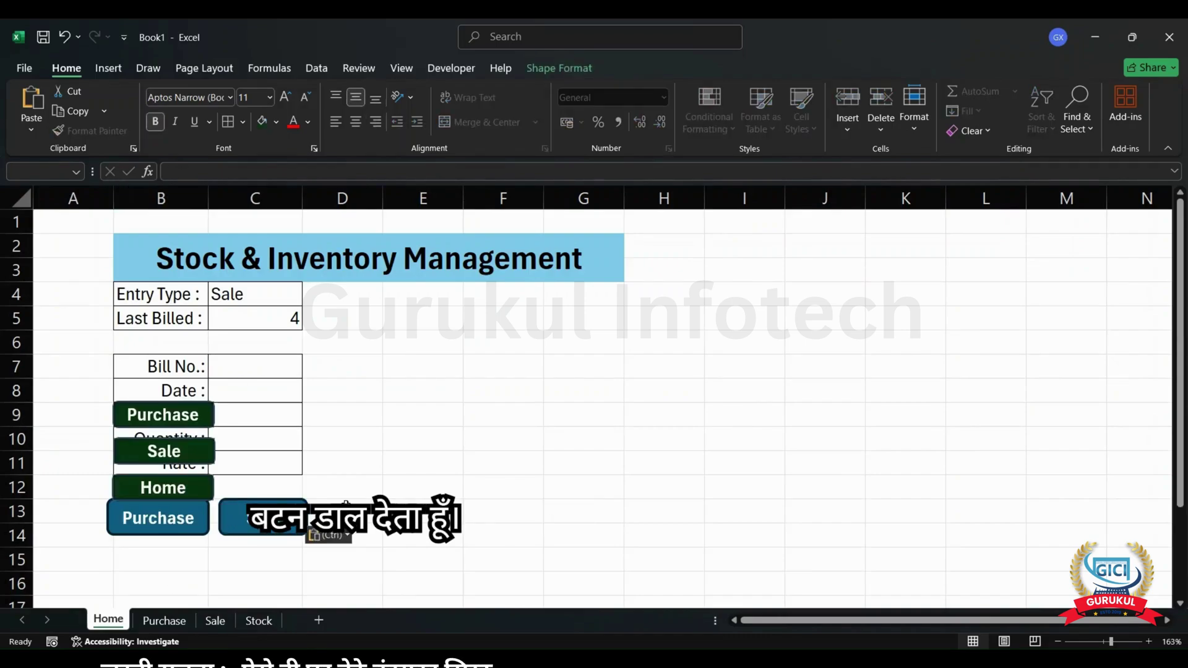
- Try to select the pasted green Purchase, Sale and Home buttons together on the Home sheet
ctrl+click(203, 415)
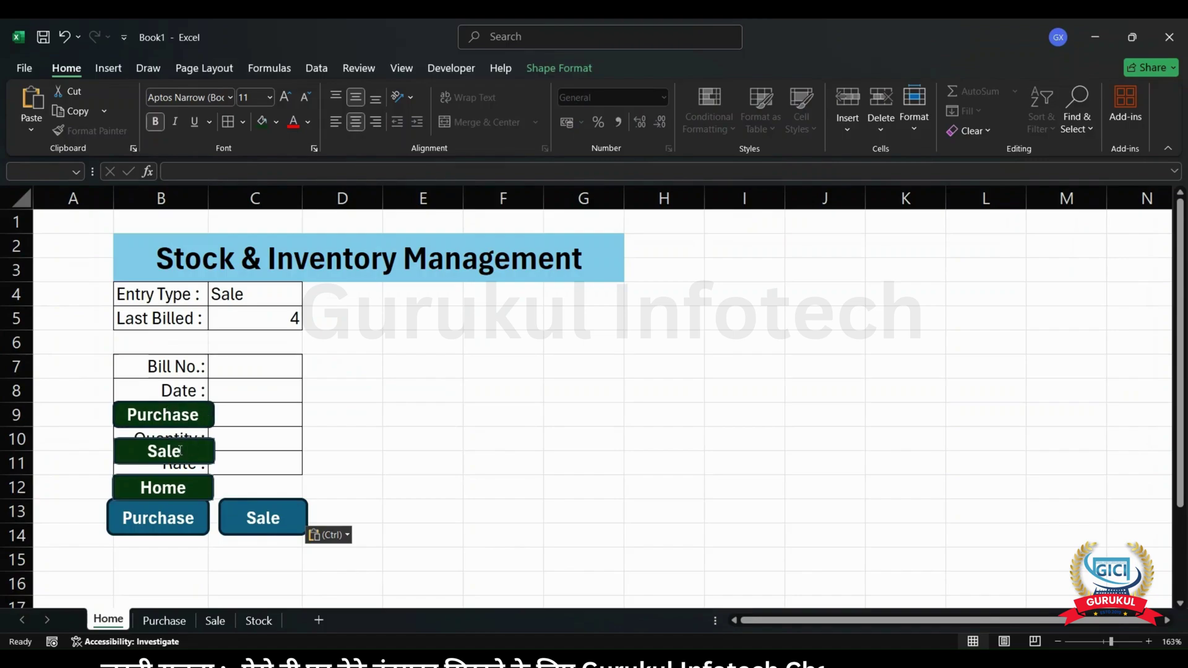
ctrl+click(189, 488)
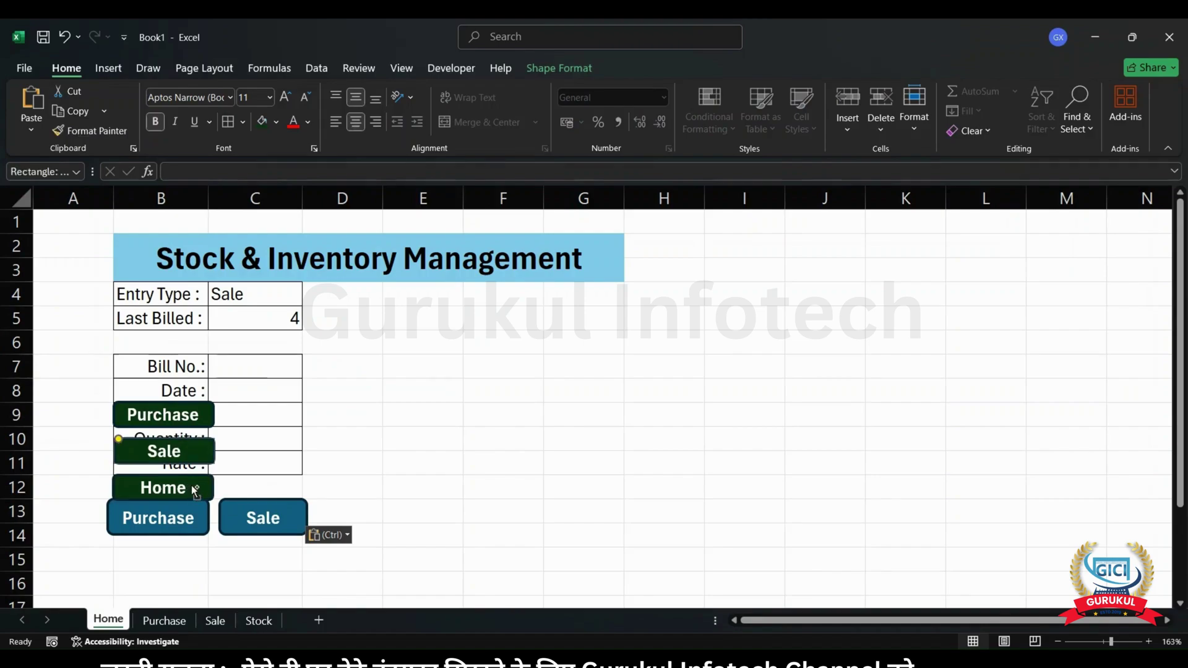
ctrl+click(203, 454)
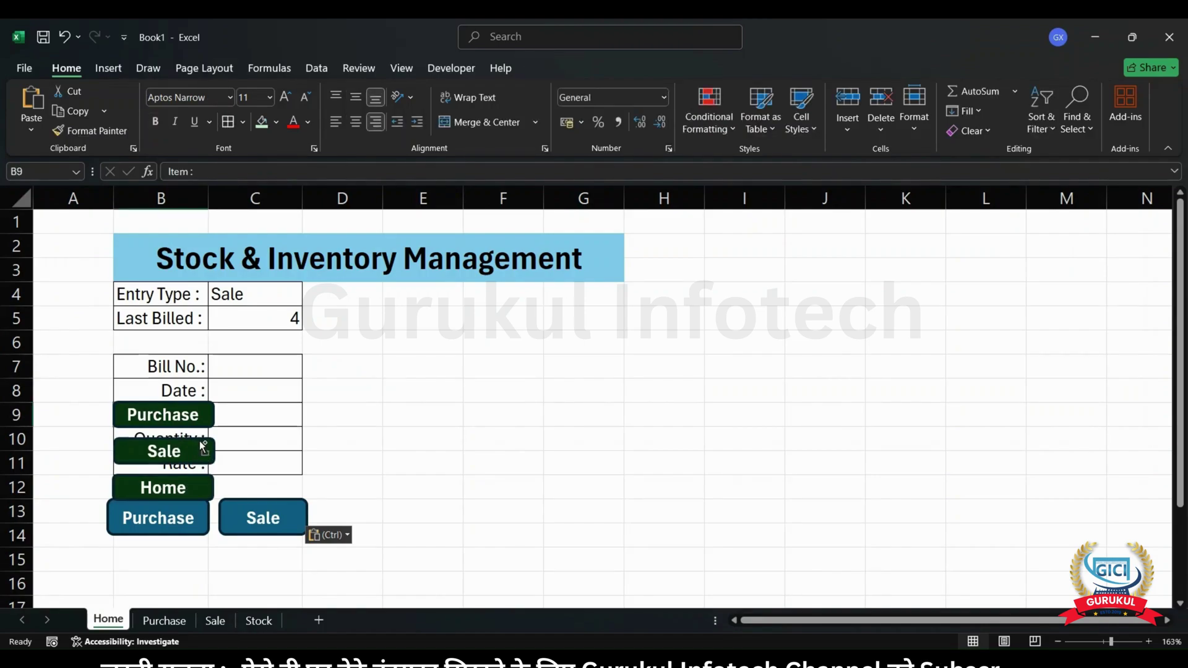
ctrl+click(207, 414)
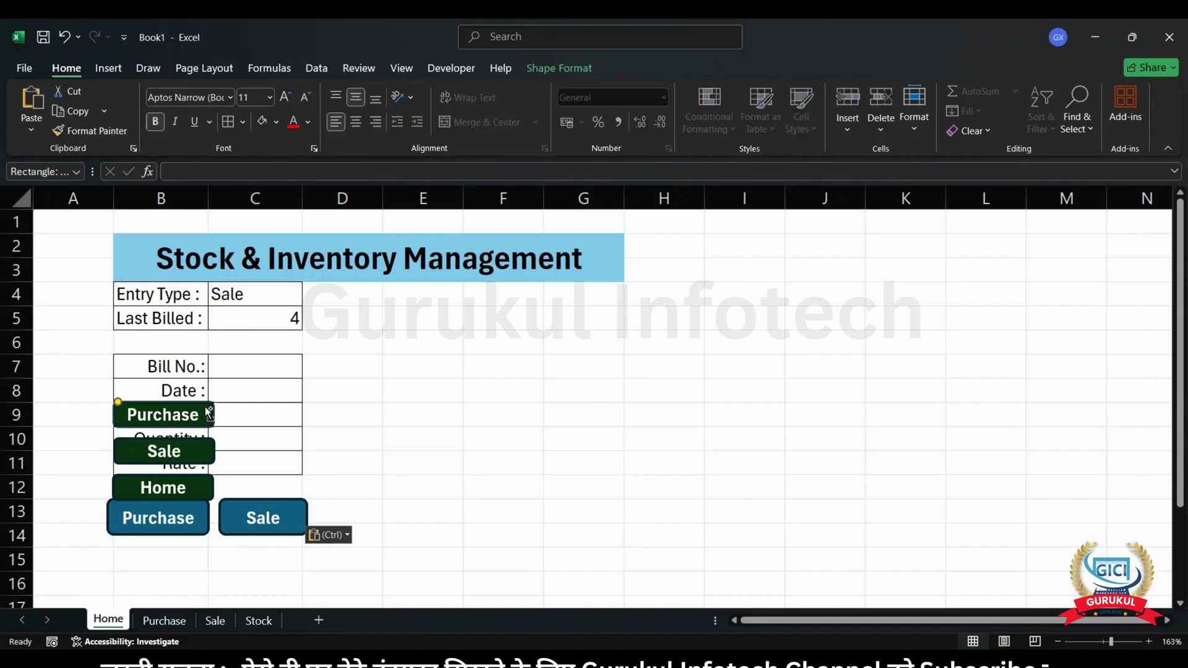
ctrl+click(206, 453)
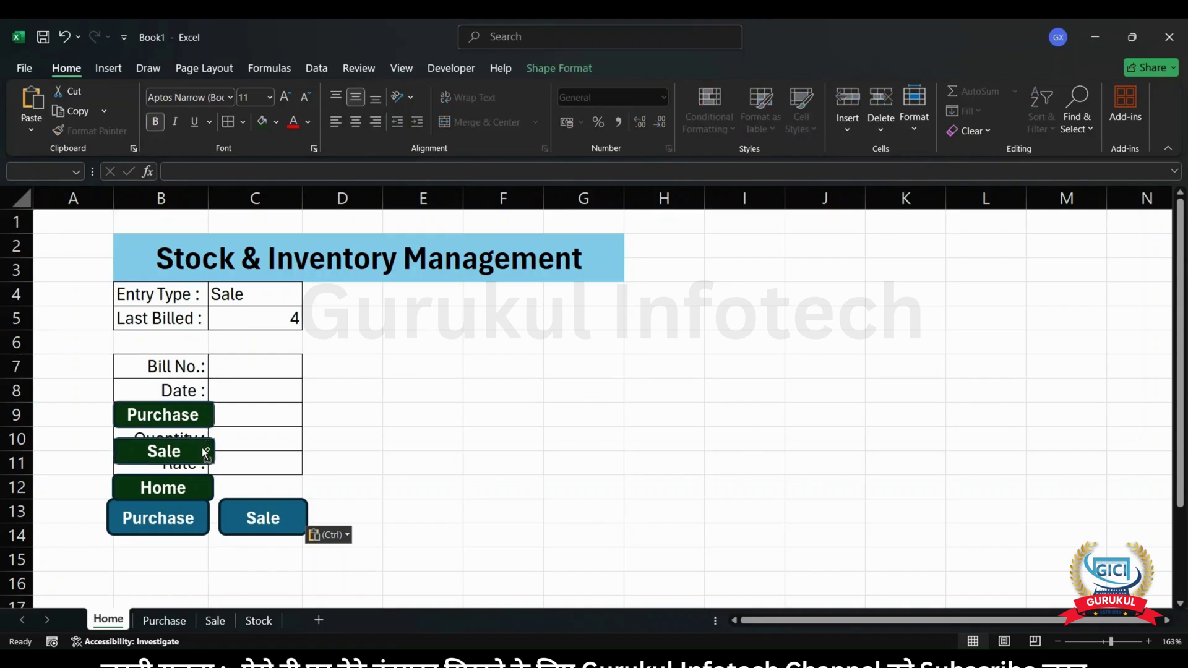
ctrl+click(209, 416)
click(203, 414)
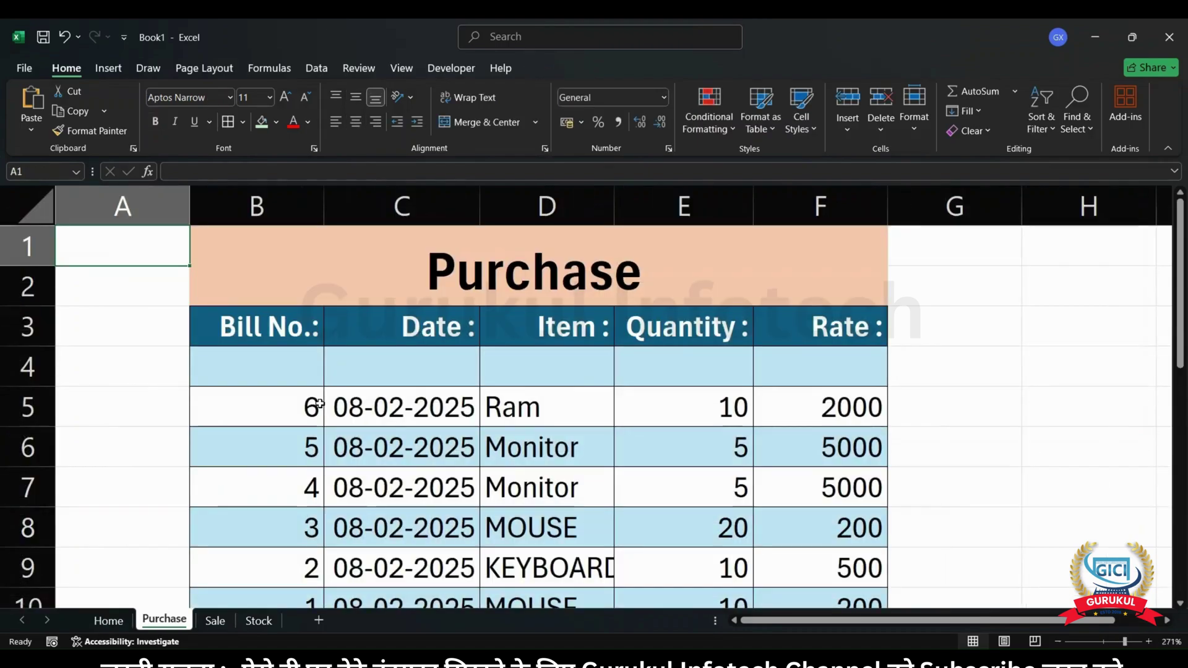
click(108, 621)
- Try to reposition the pasted green Home and Purchase buttons one at a time on the Home sheet
drag(131, 450, 396, 369)
click(178, 412)
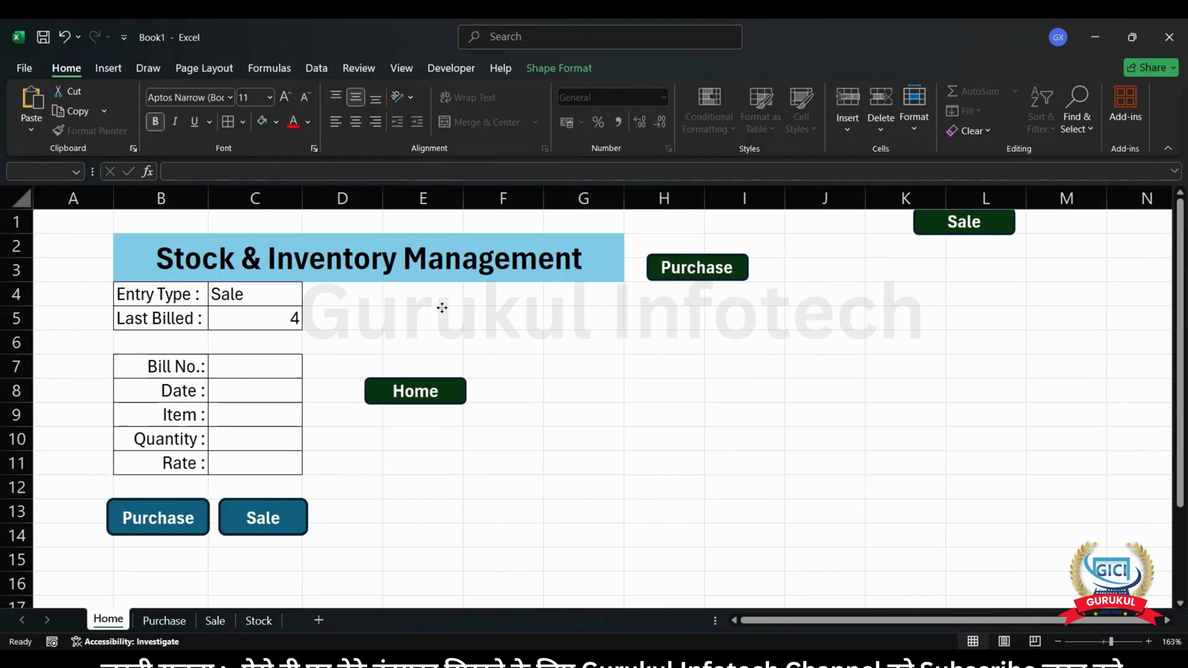
click(507, 478)
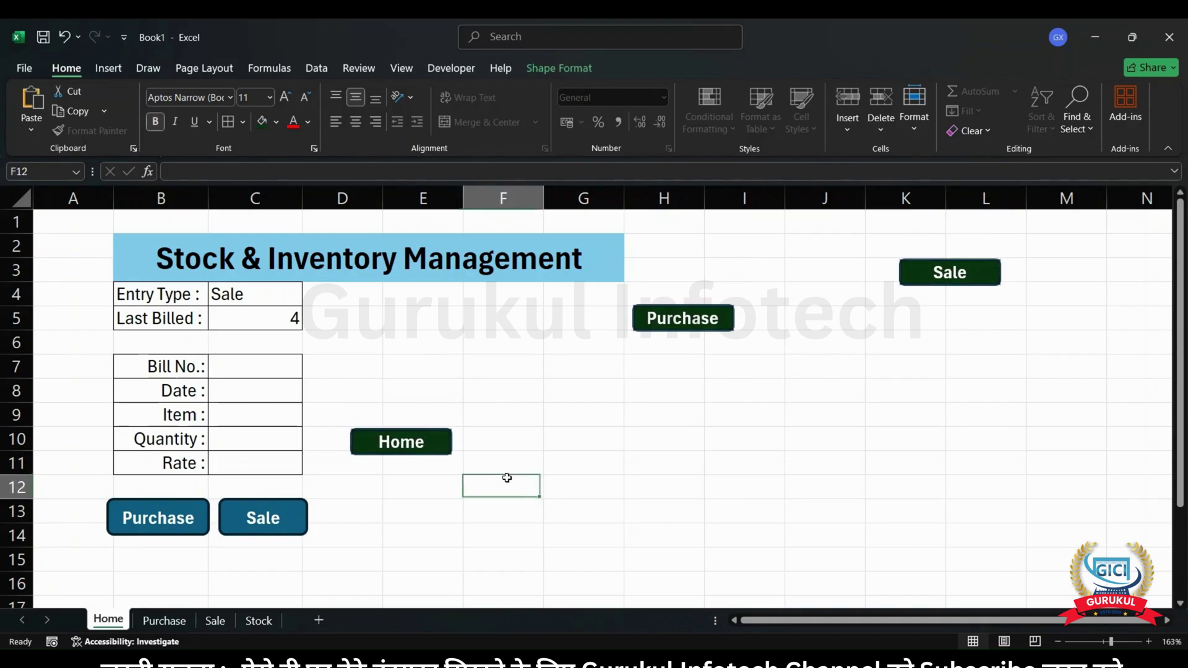
ctrl+click(423, 438)
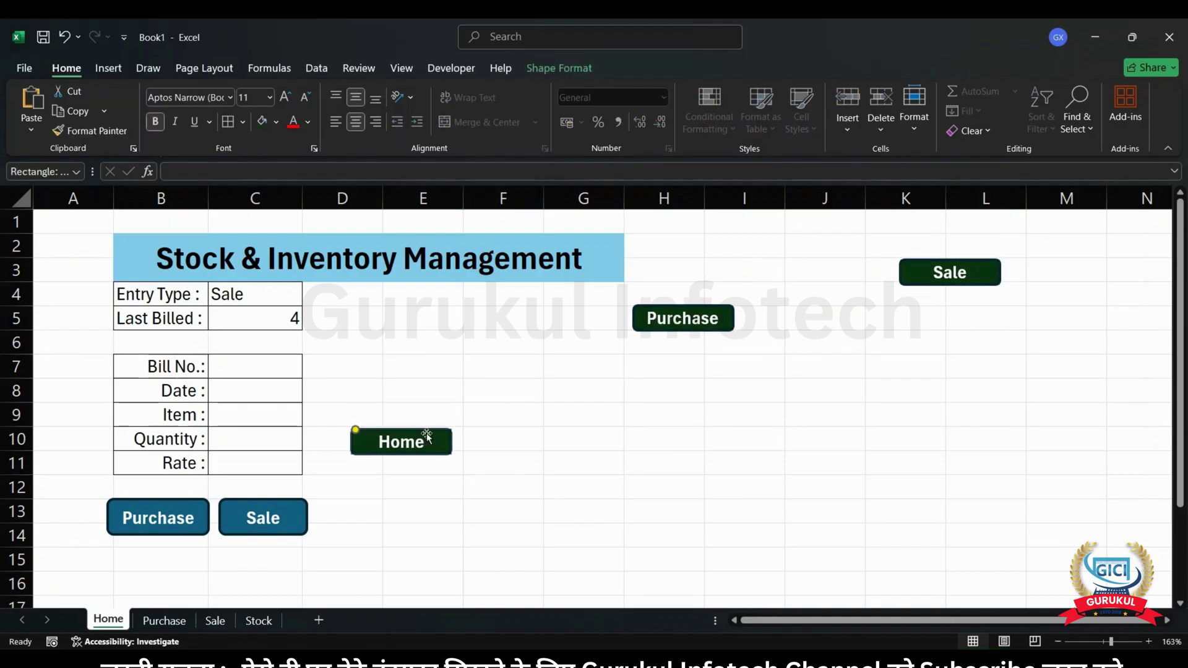
drag(427, 432, 426, 392)
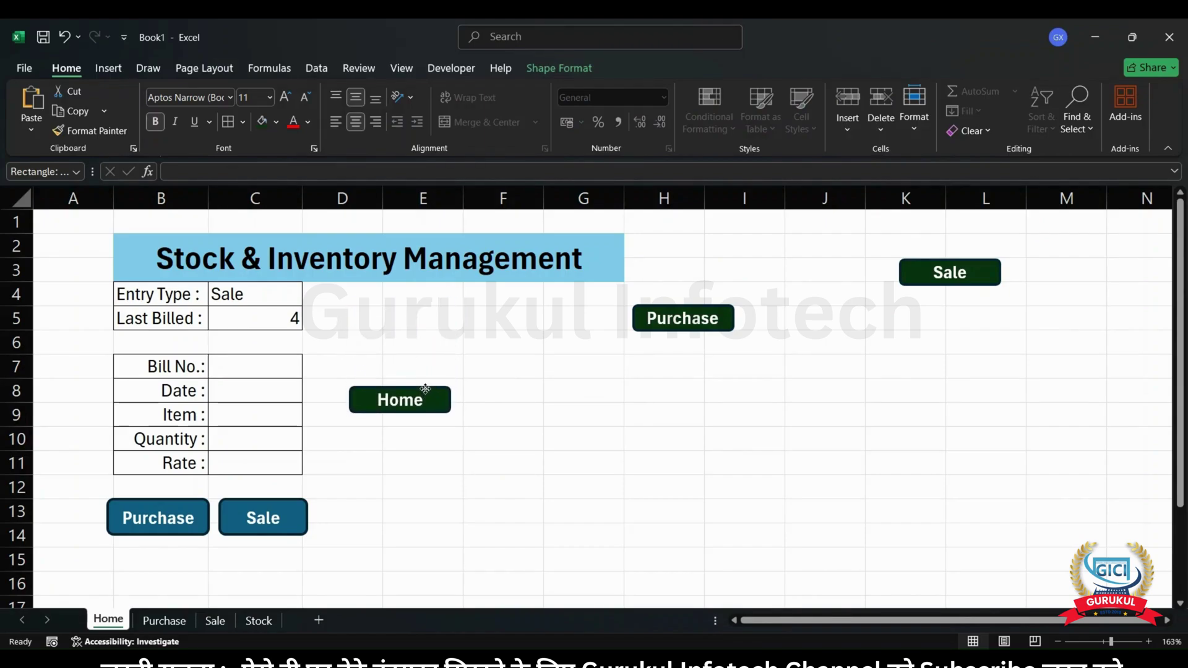
click(698, 320)
drag(706, 304, 732, 353)
click(642, 482)
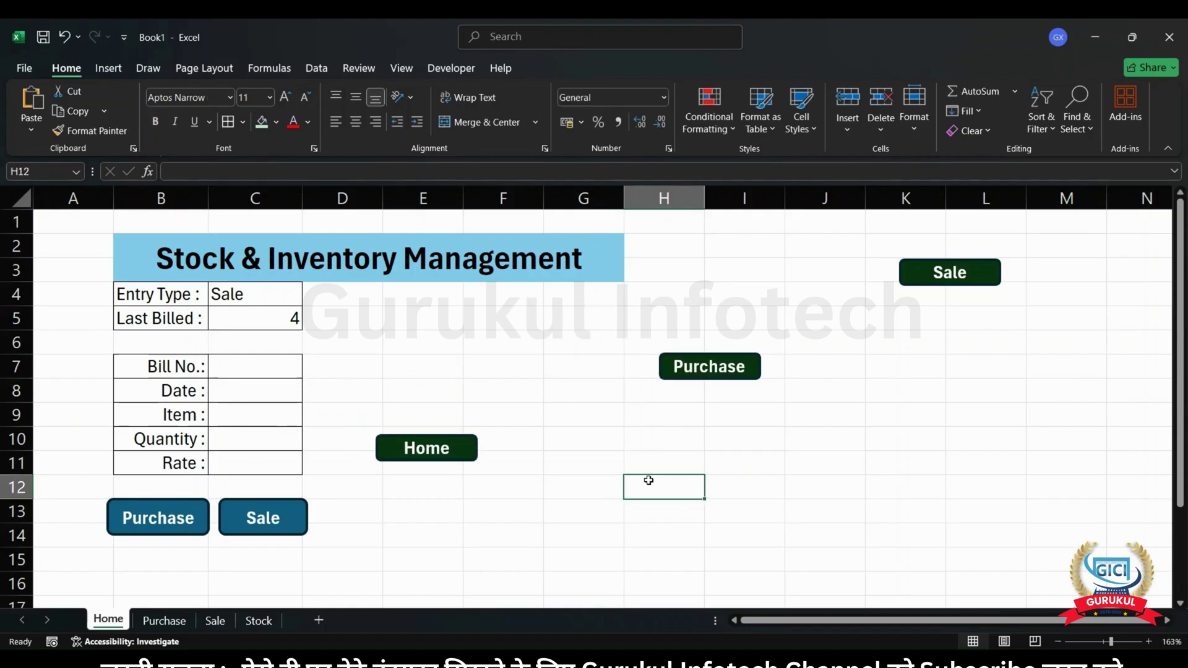
- Move the green Purchase button beside the Entry Type and Last Billed rows and place the green Sale button directly beneath it
click(719, 369)
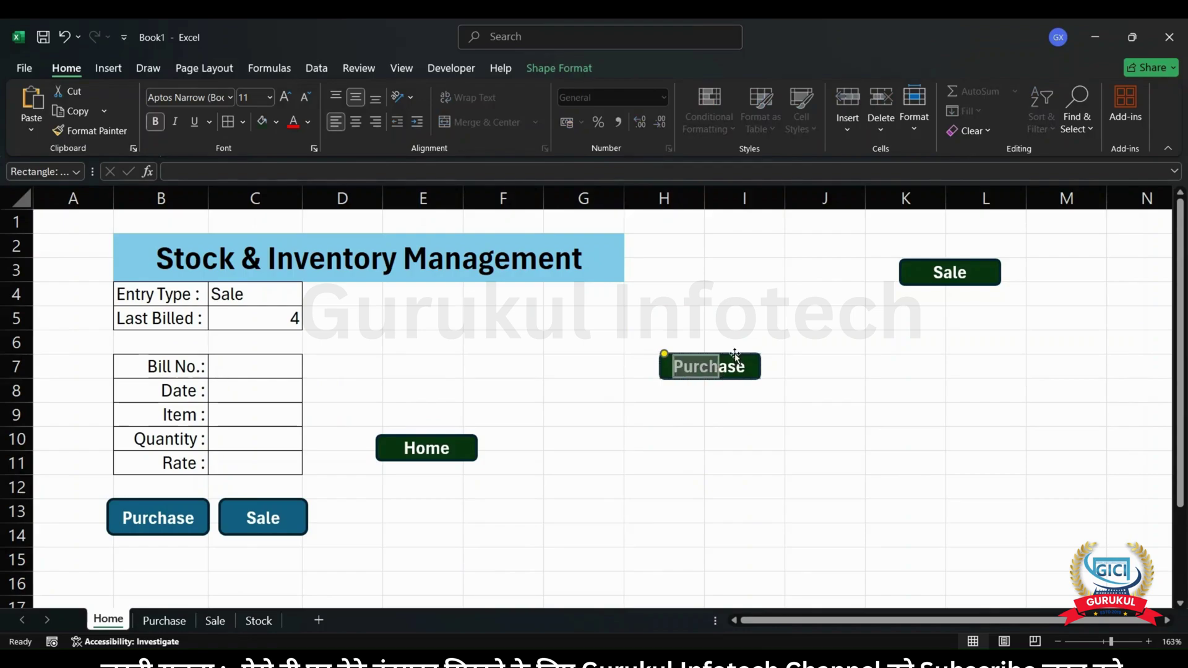
drag(734, 354, 438, 299)
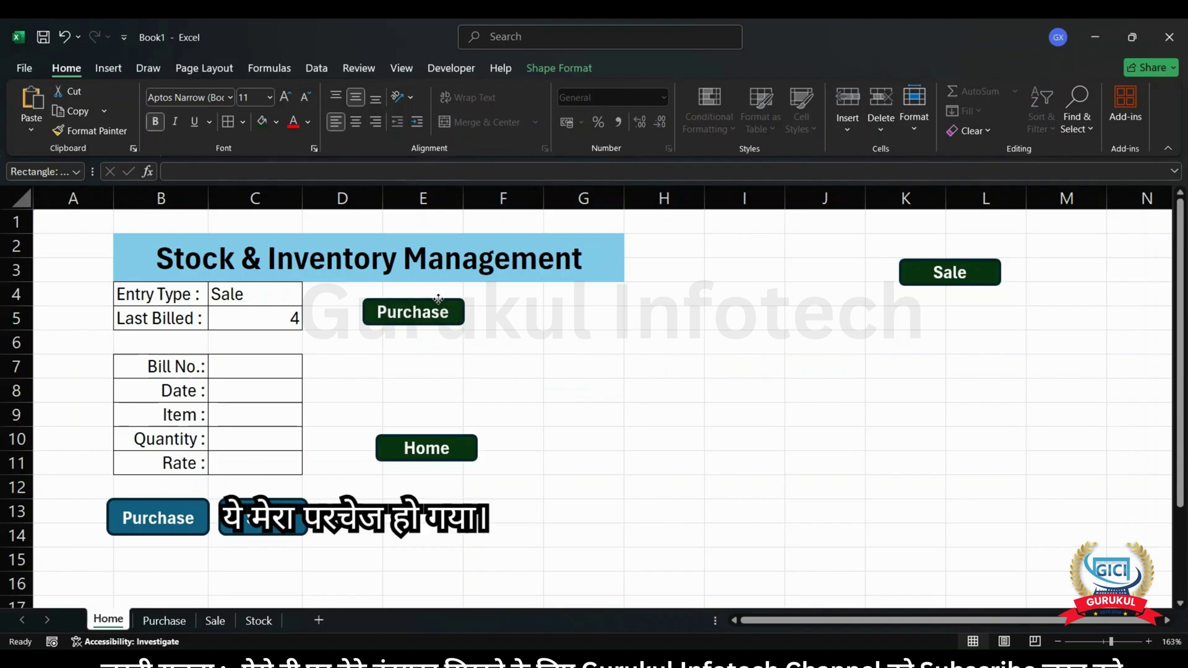
click(969, 266)
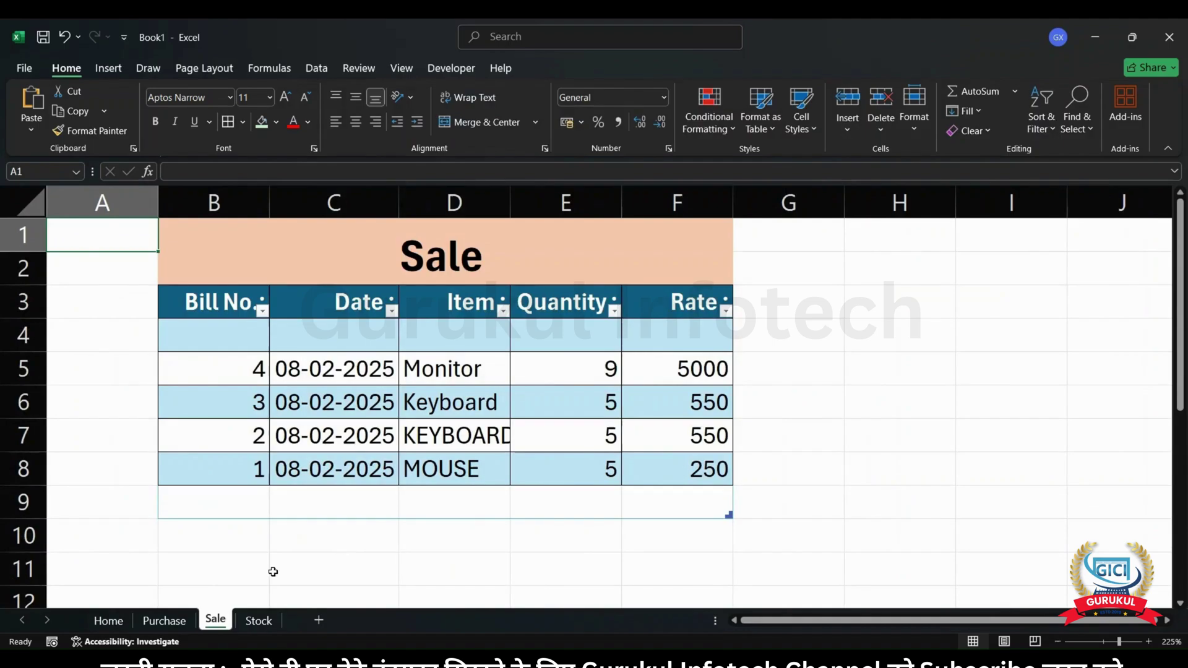
click(110, 622)
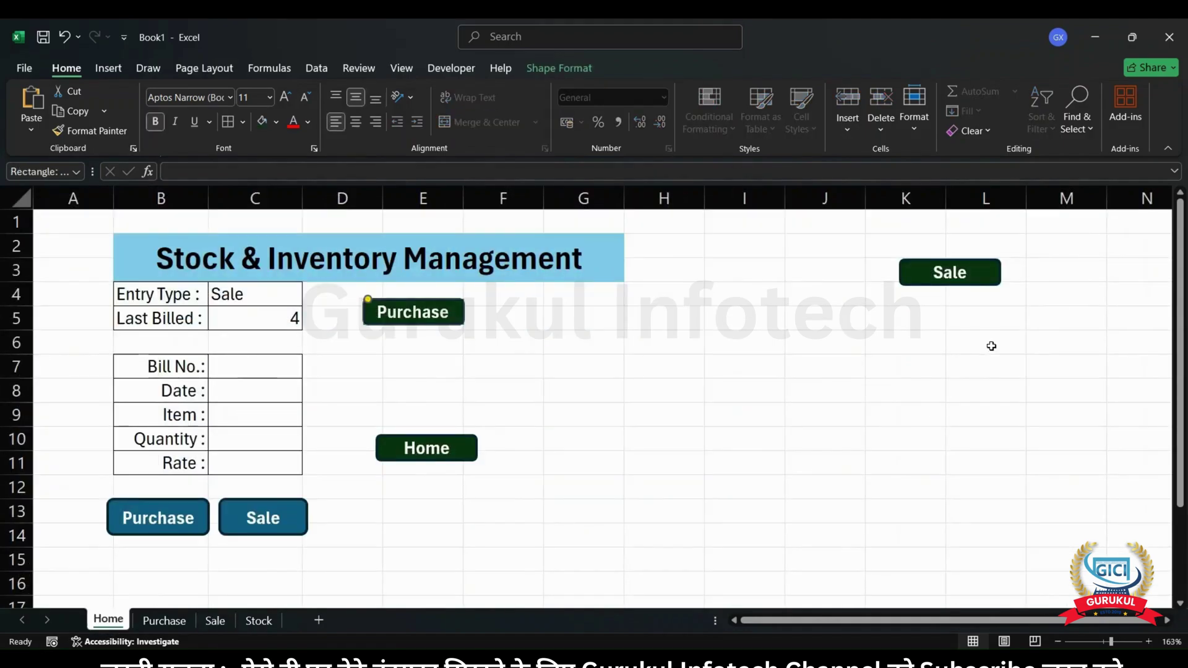
click(967, 273)
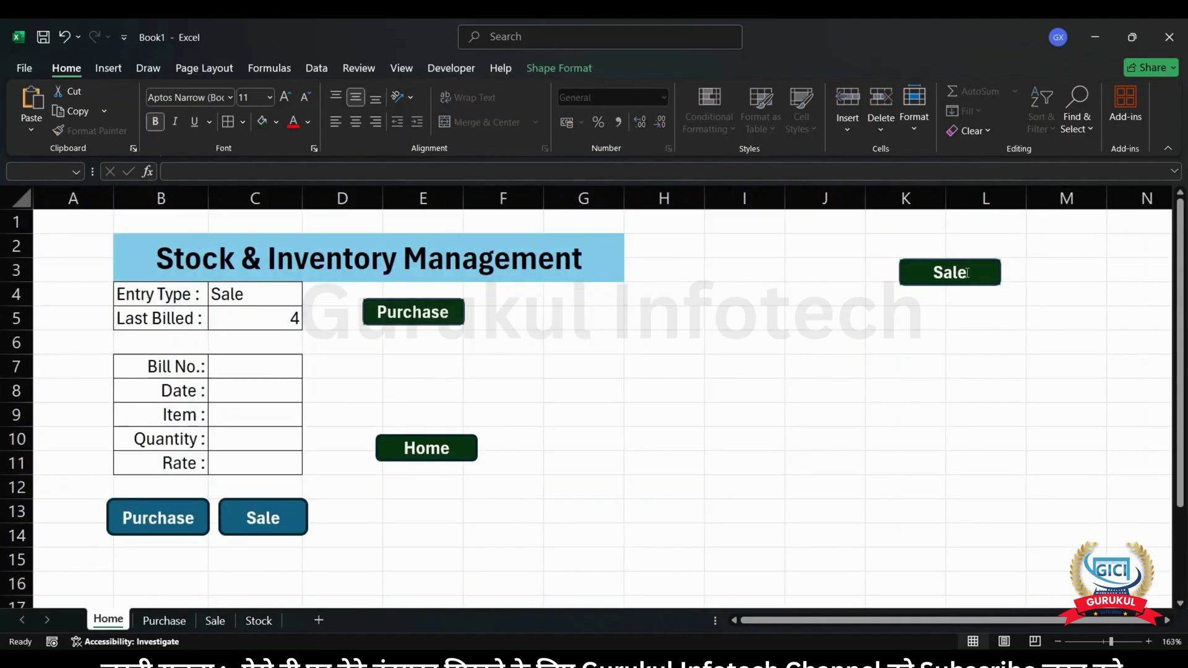
mouse_move(959, 259)
mouse_down()
mouse_move(805, 270)
mouse_move(962, 276)
mouse_move(991, 255)
mouse_move(969, 257)
mouse_up()
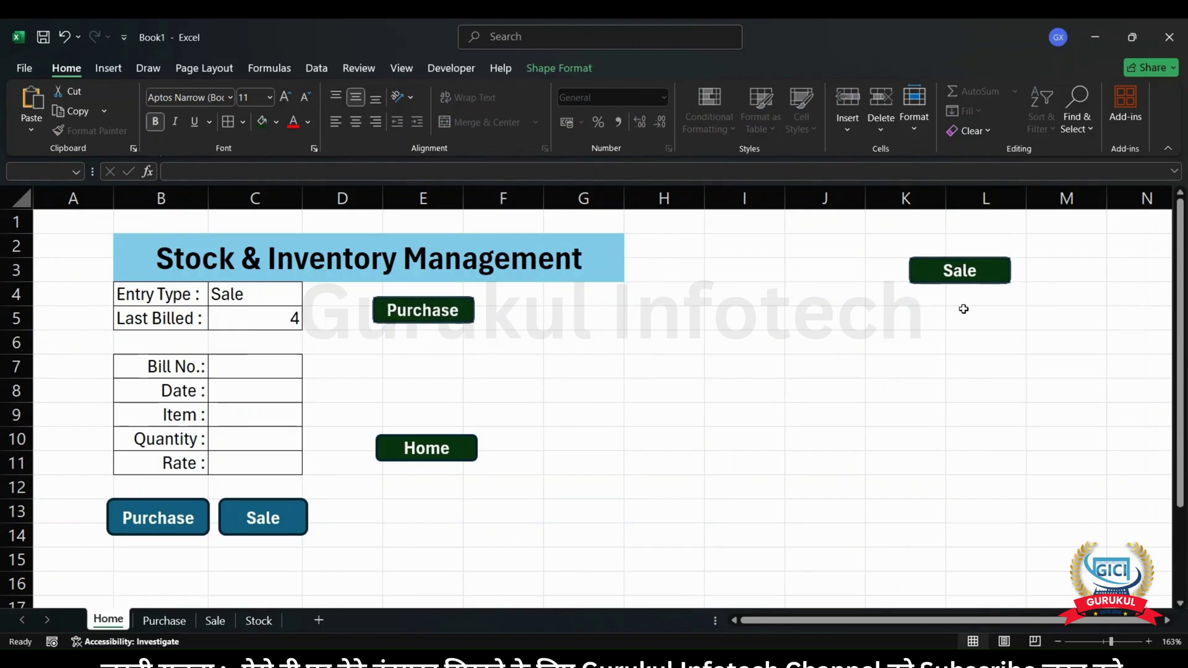
click(936, 384)
click(991, 276)
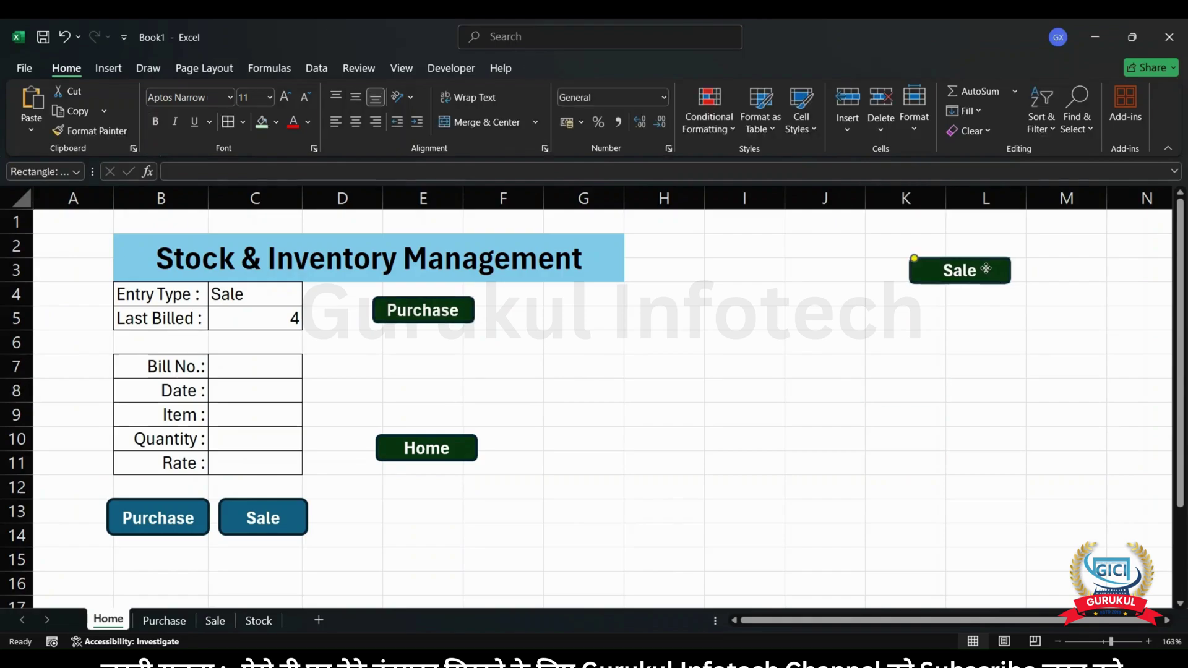
drag(979, 258, 440, 333)
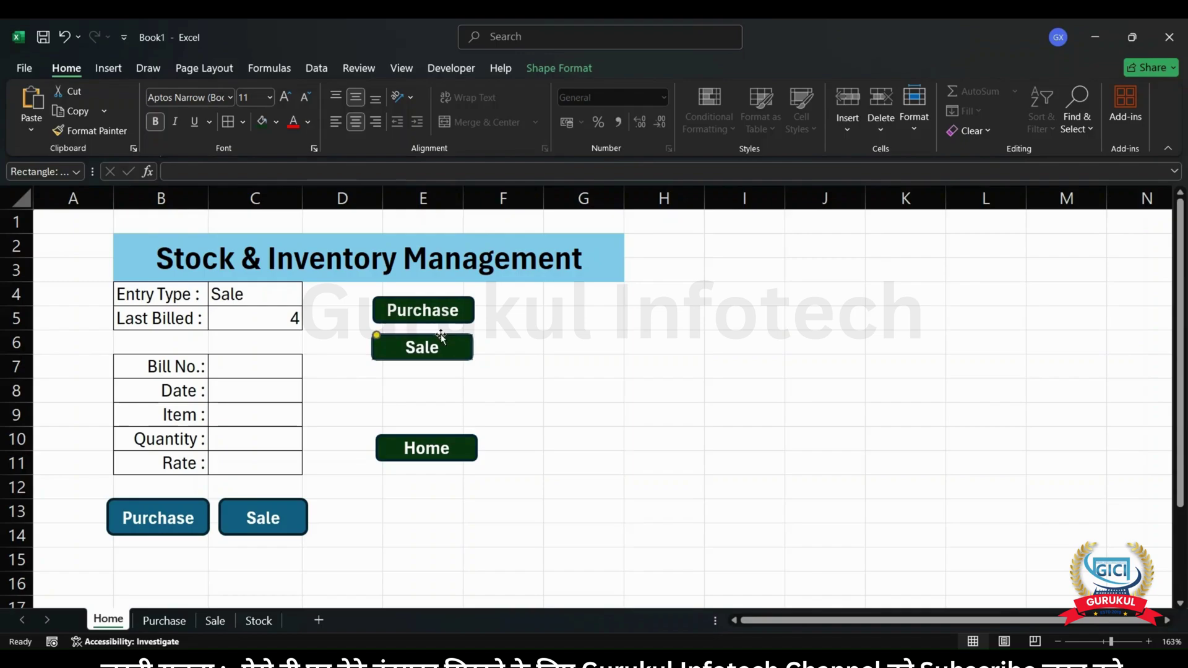
- Move the green Home button directly beneath the green Sale button on the Home sheet
ctrl+click(461, 454)
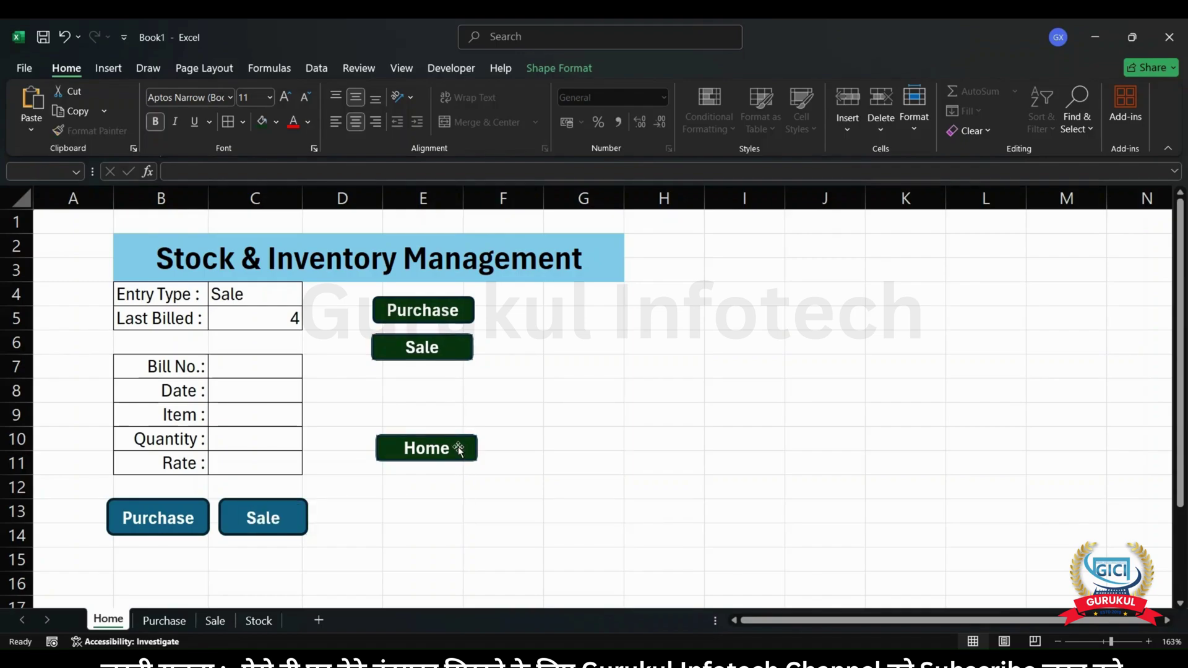
click(530, 401)
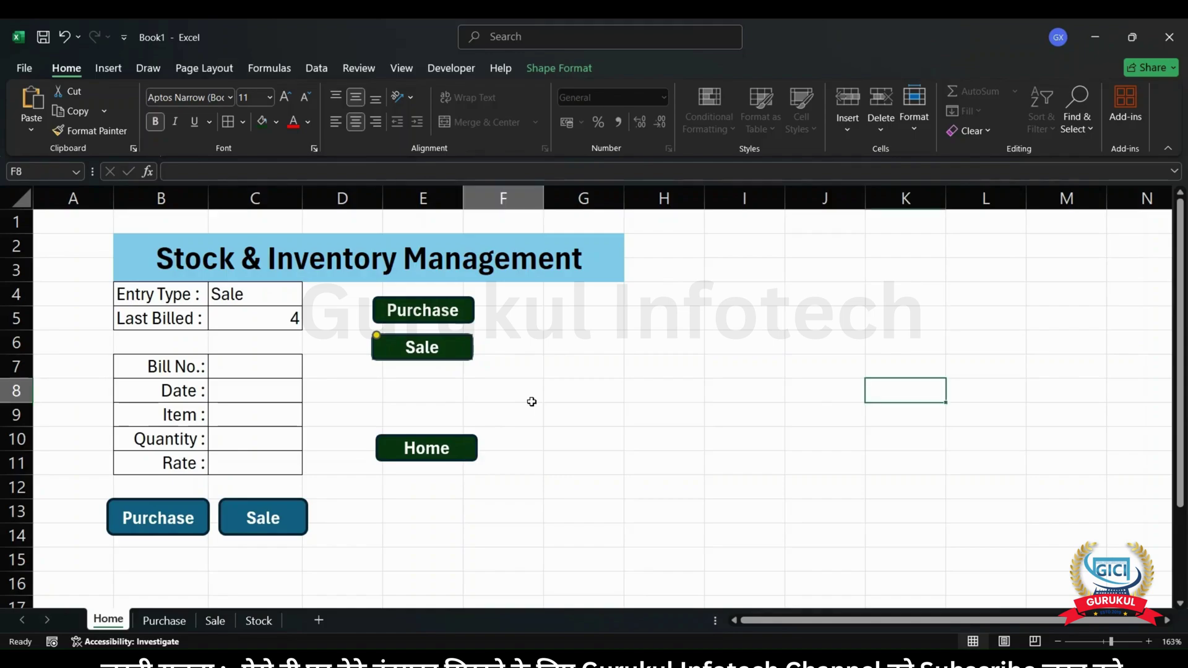
ctrl+click(456, 444)
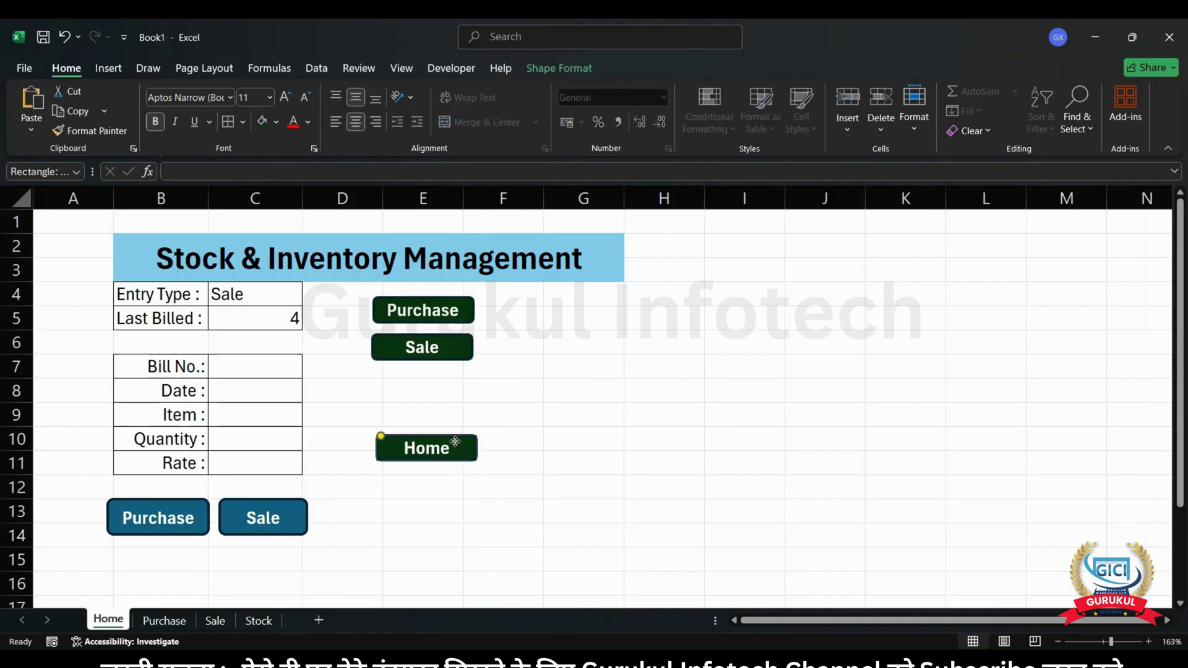
drag(456, 442, 448, 389)
key(Escape)
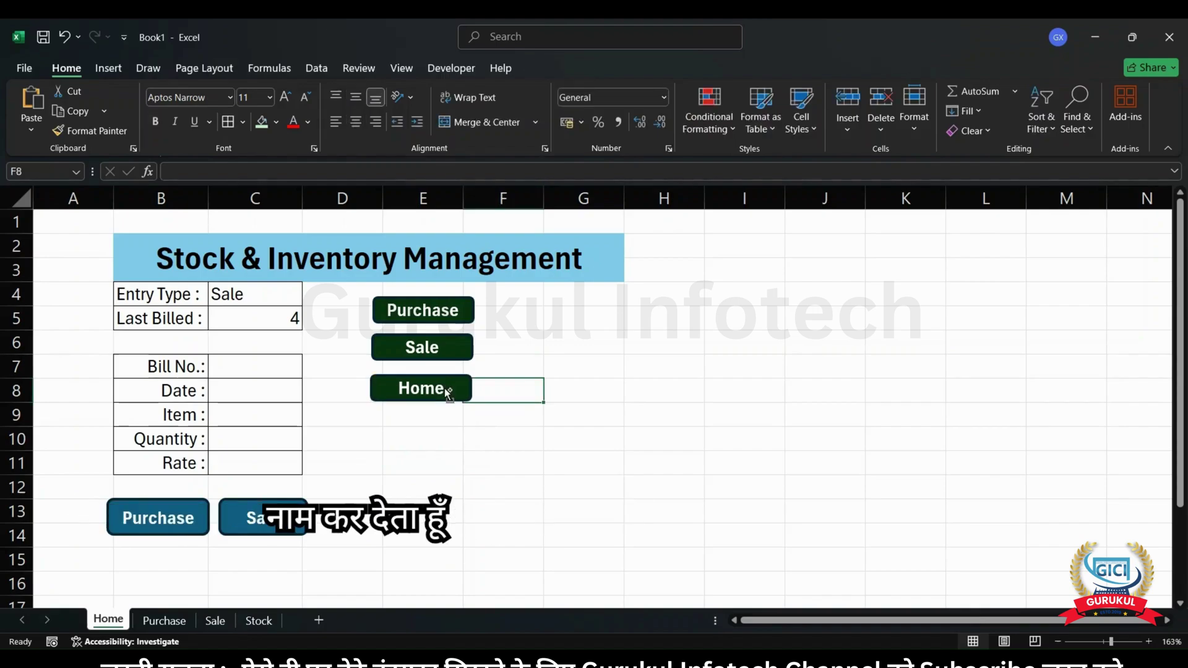
- Relabel the green Home button on the Home sheet as Stock
click(444, 385)
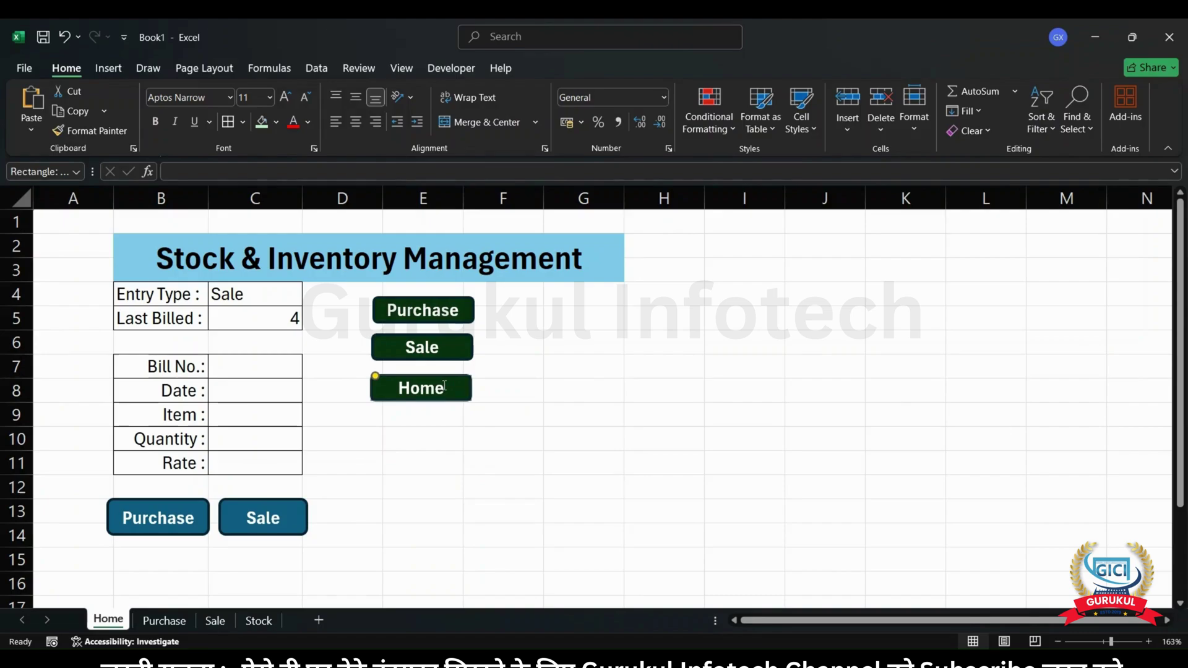
key(BackSpace)
key(BackSpace)
key(BackSpace)
key(BackSpace)
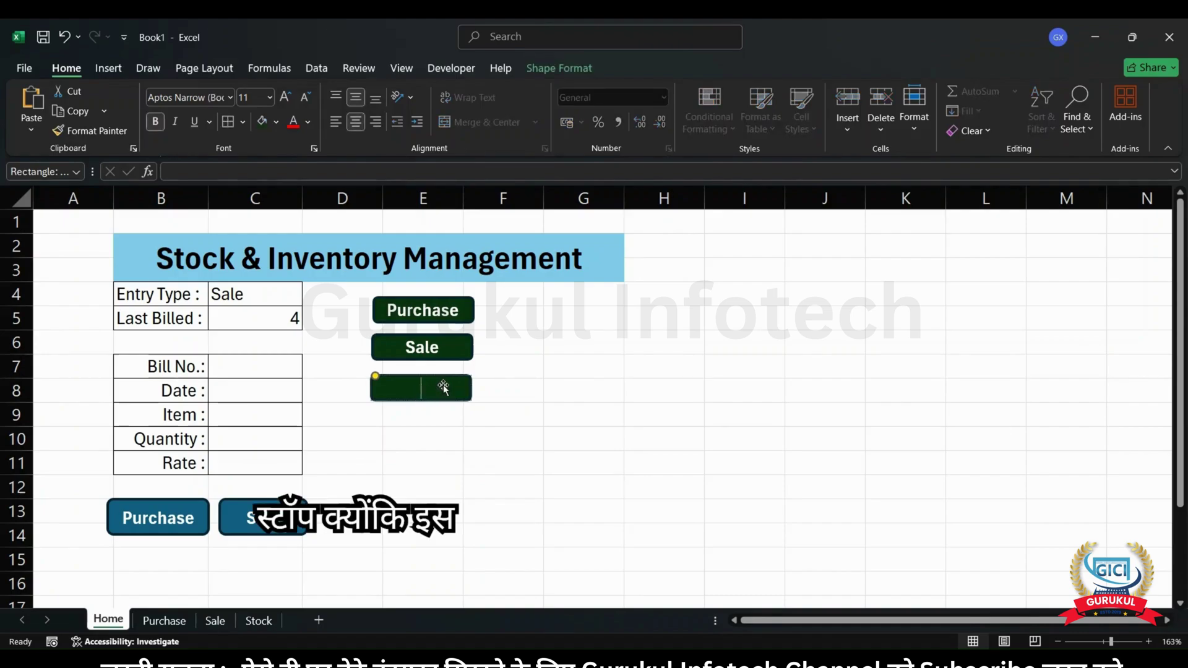
text(Stock)
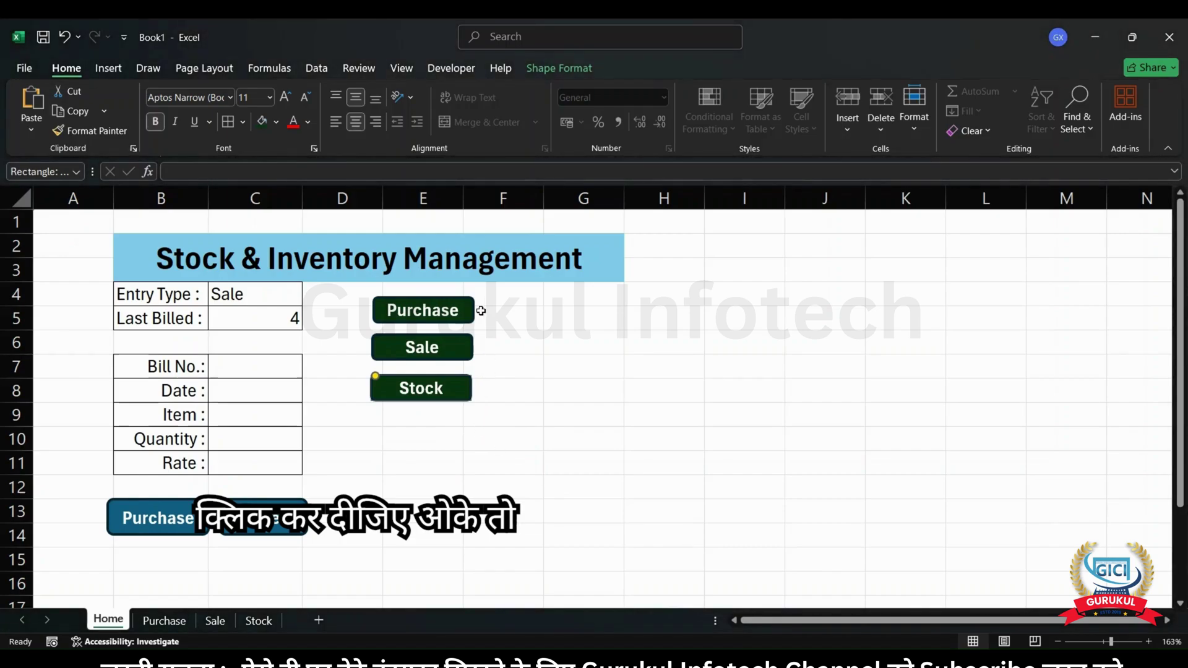
- Copy the Purchase, Sale and Home buttons from the Stock sheet and paste them onto the Sale sheet at H3
click(254, 621)
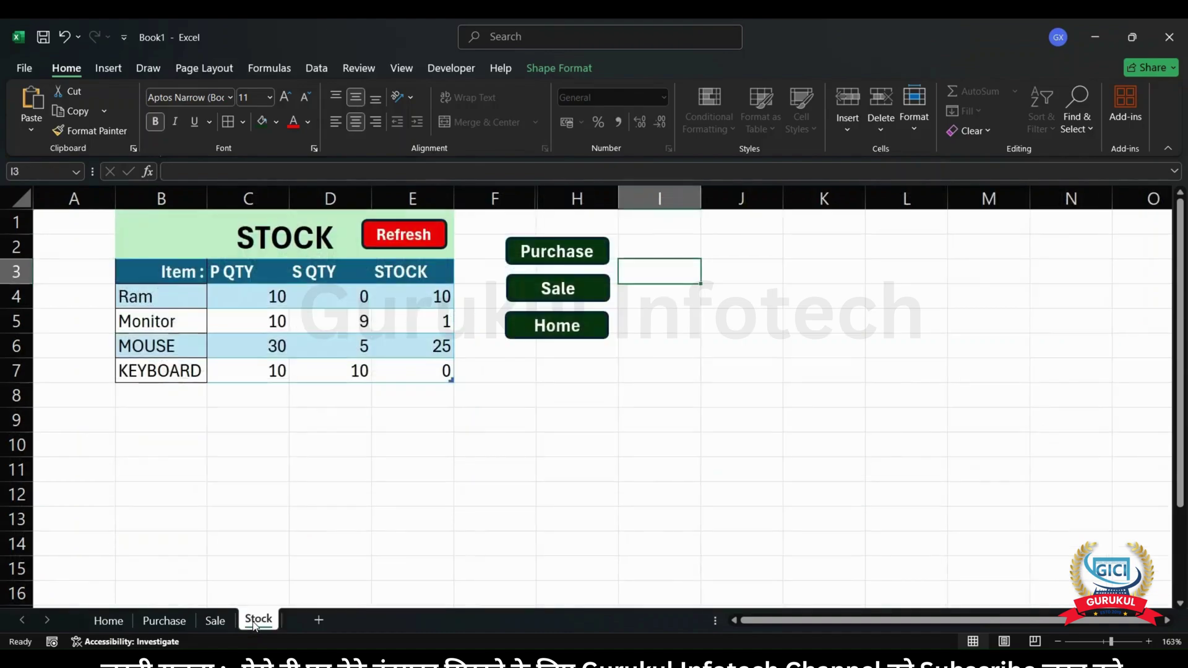
ctrl+click(589, 253)
ctrl+click(582, 291)
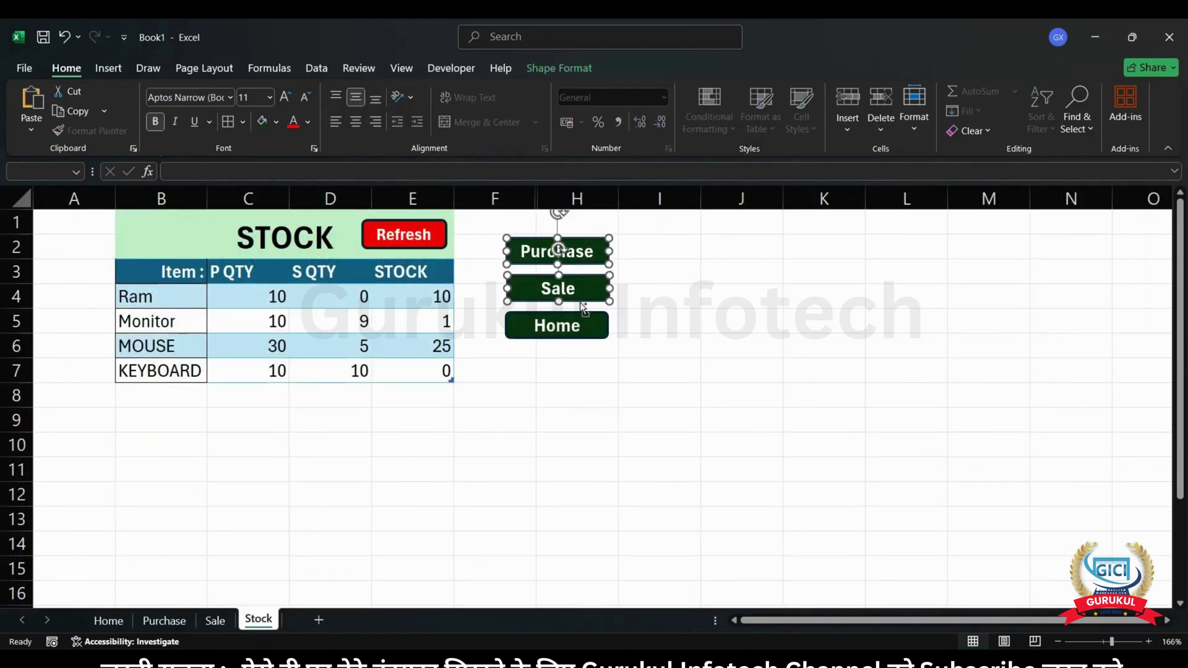
ctrl+click(579, 319)
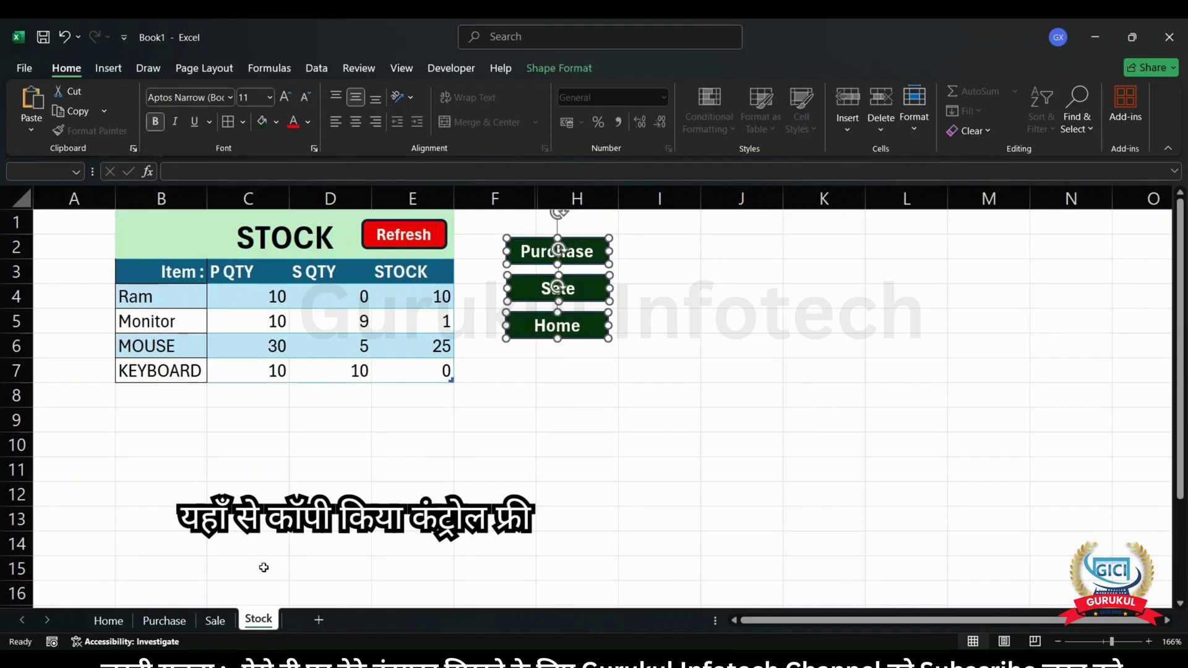
click(213, 621)
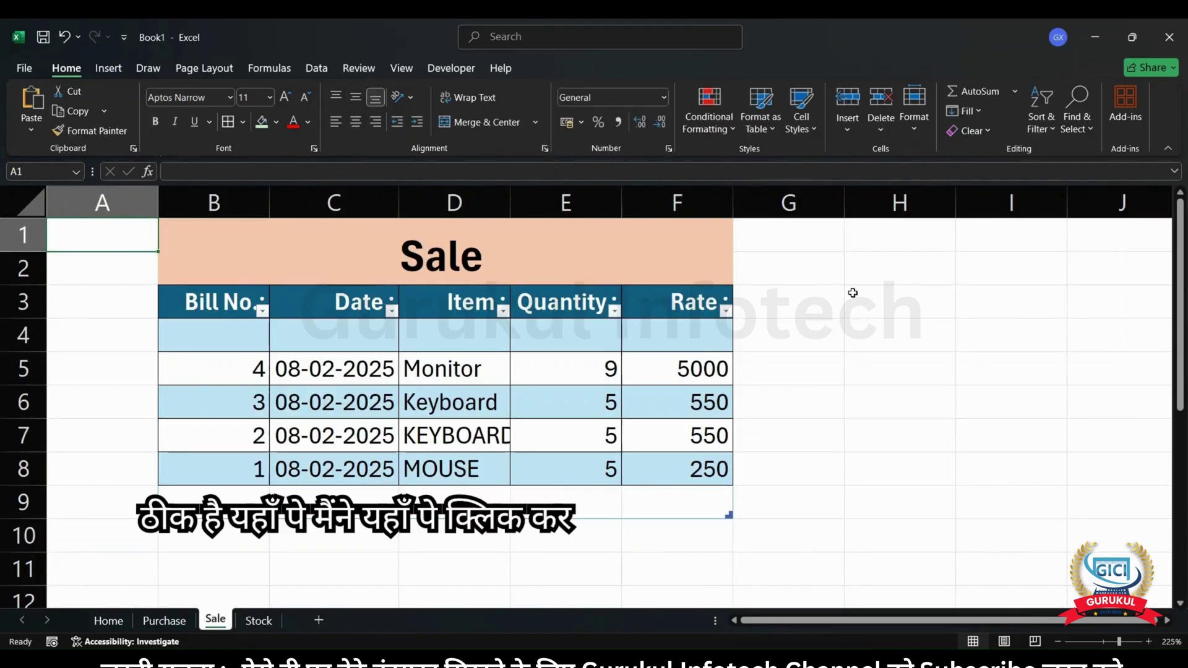
click(828, 301)
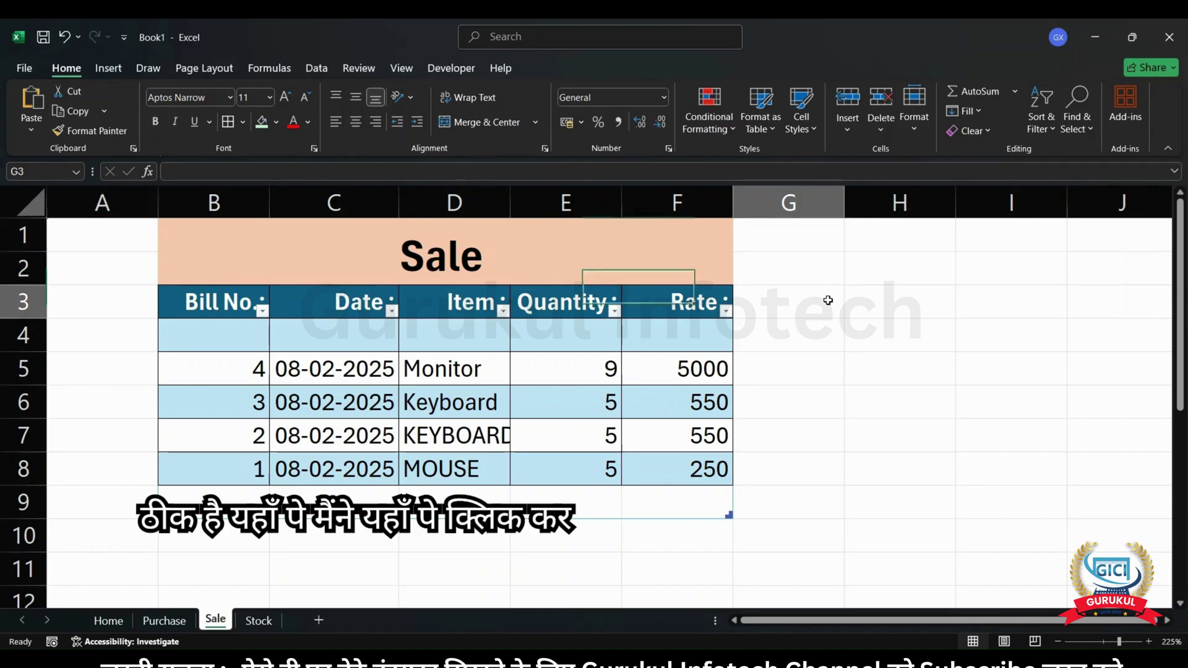
click(886, 297)
key(ctrl+v)
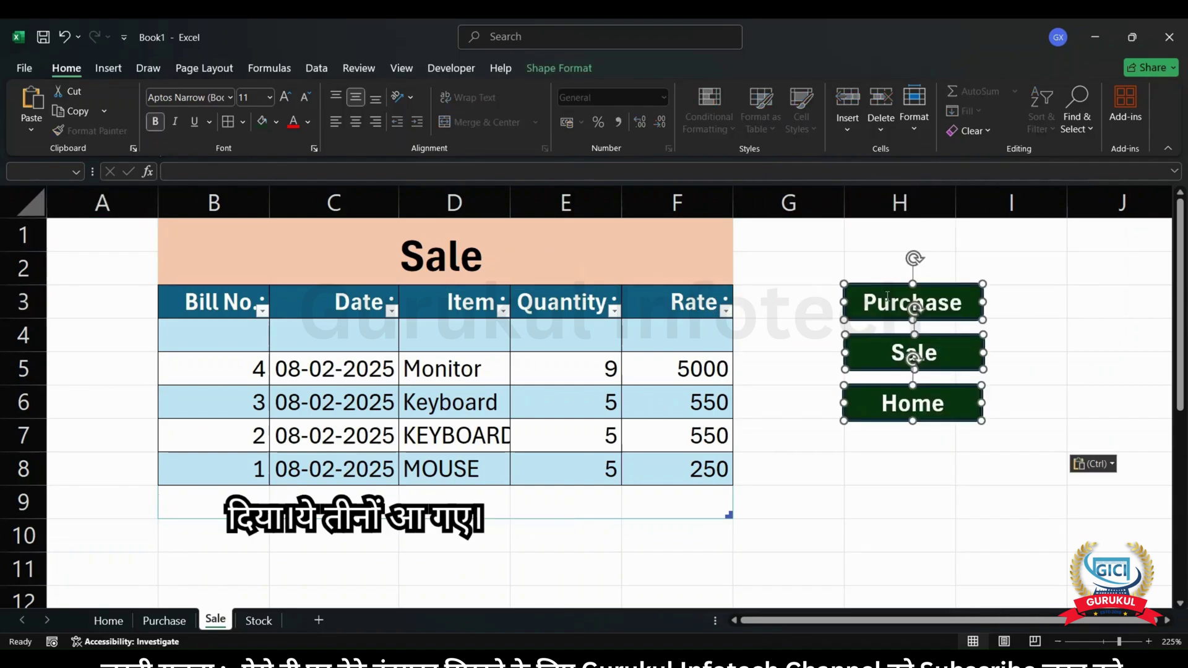
click(1019, 368)
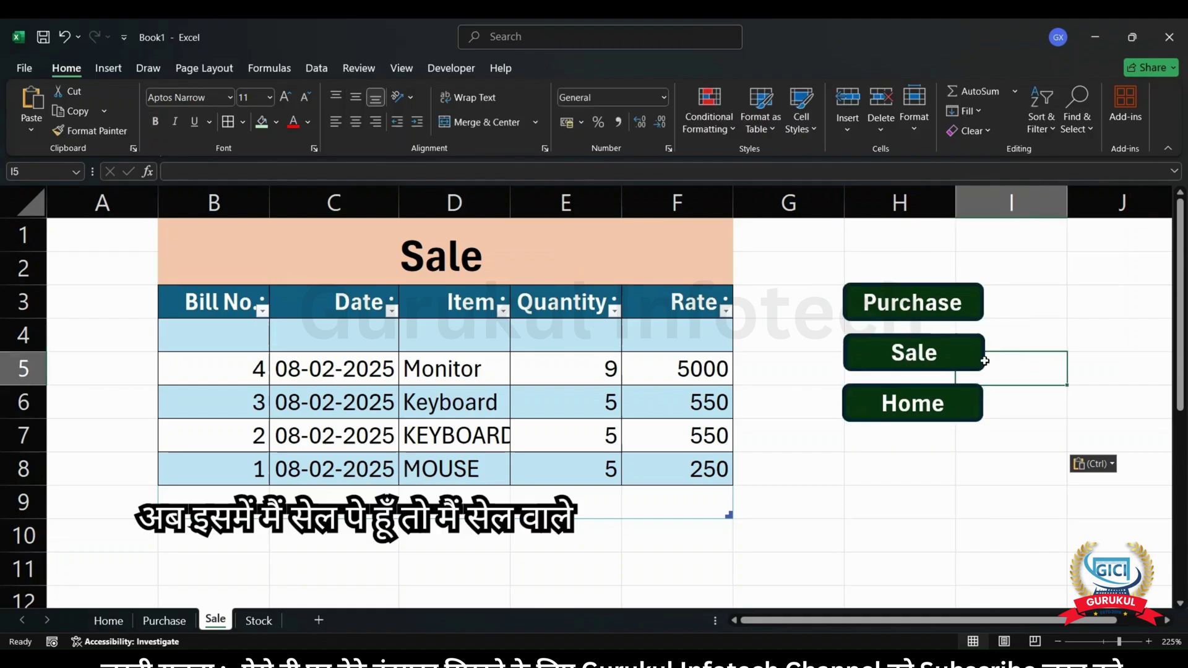
- Relabel the pasted Sale button on the Sale sheet as Stock
click(942, 353)
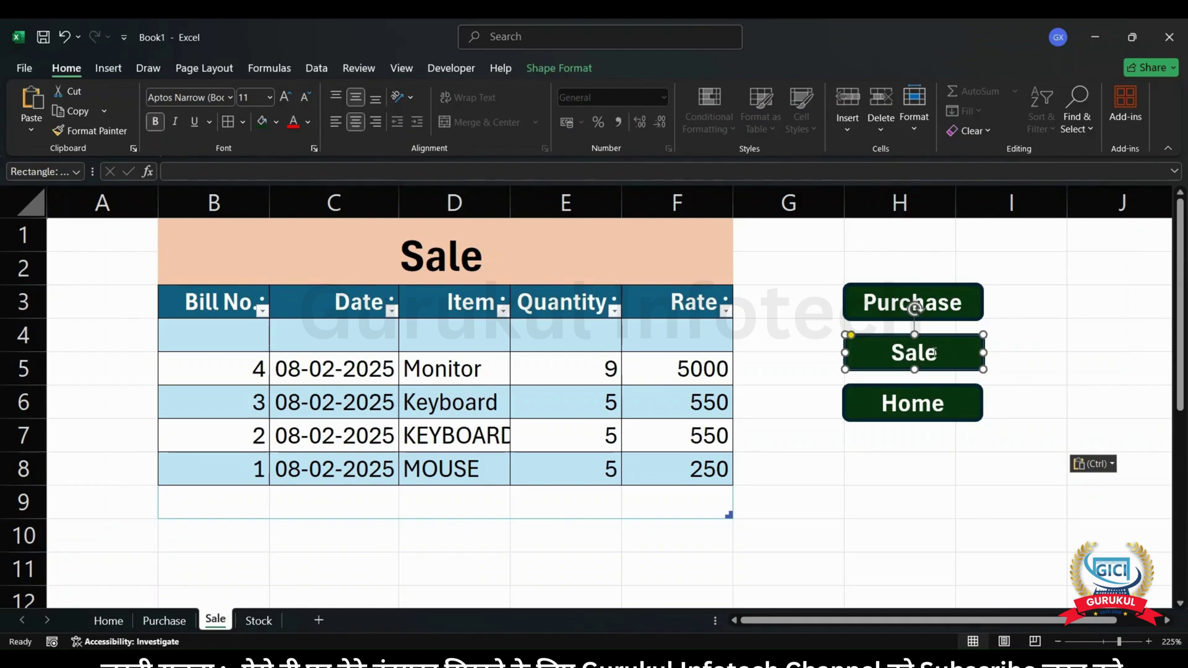
key(BackSpace)
key(BackSpace)
key(BackSpace)
key(BackSpace)
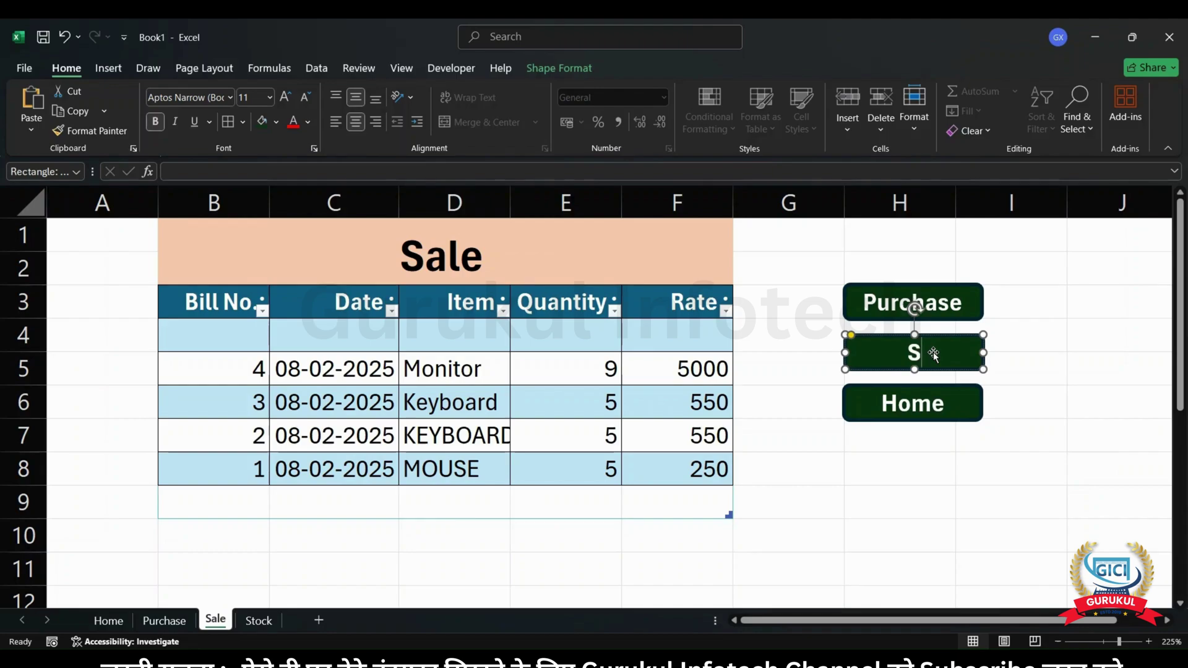
text(Stock)
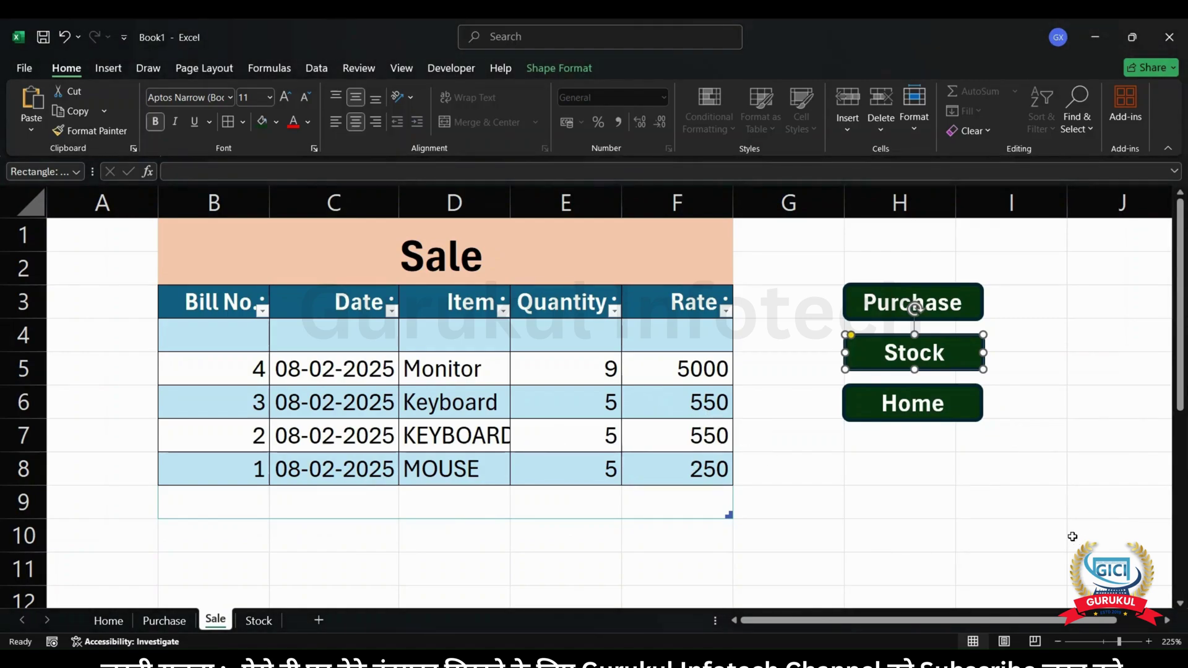
- Paste the copied Purchase, Sale and Home buttons onto the Purchase sheet at G3
click(164, 621)
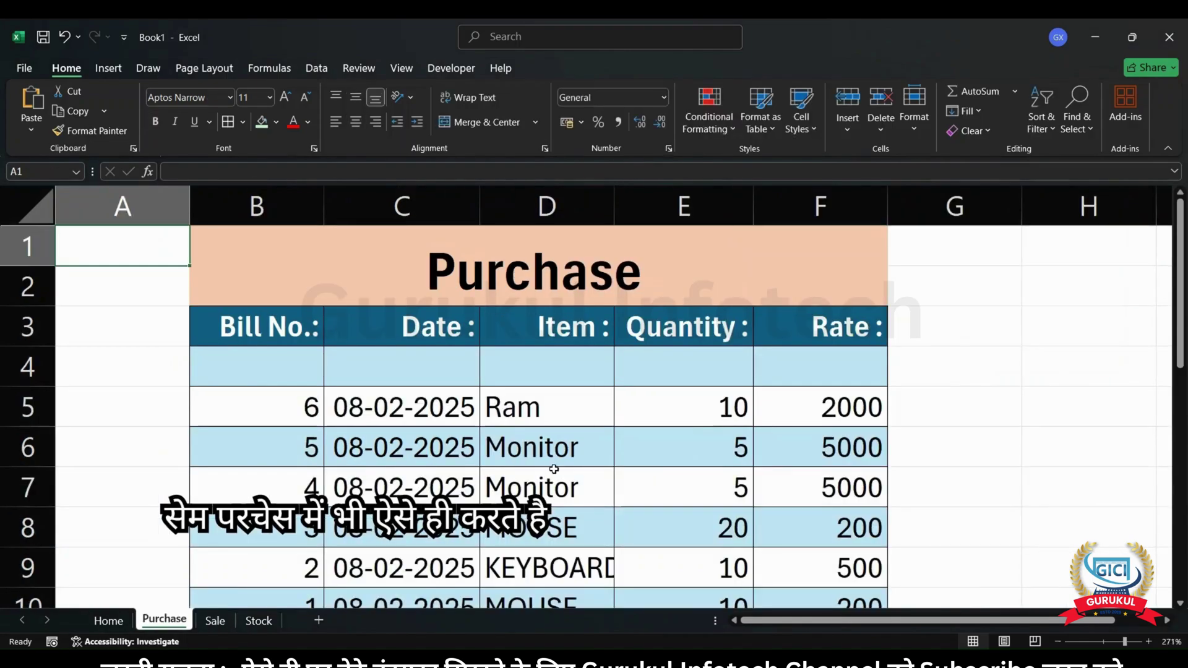
click(1047, 337)
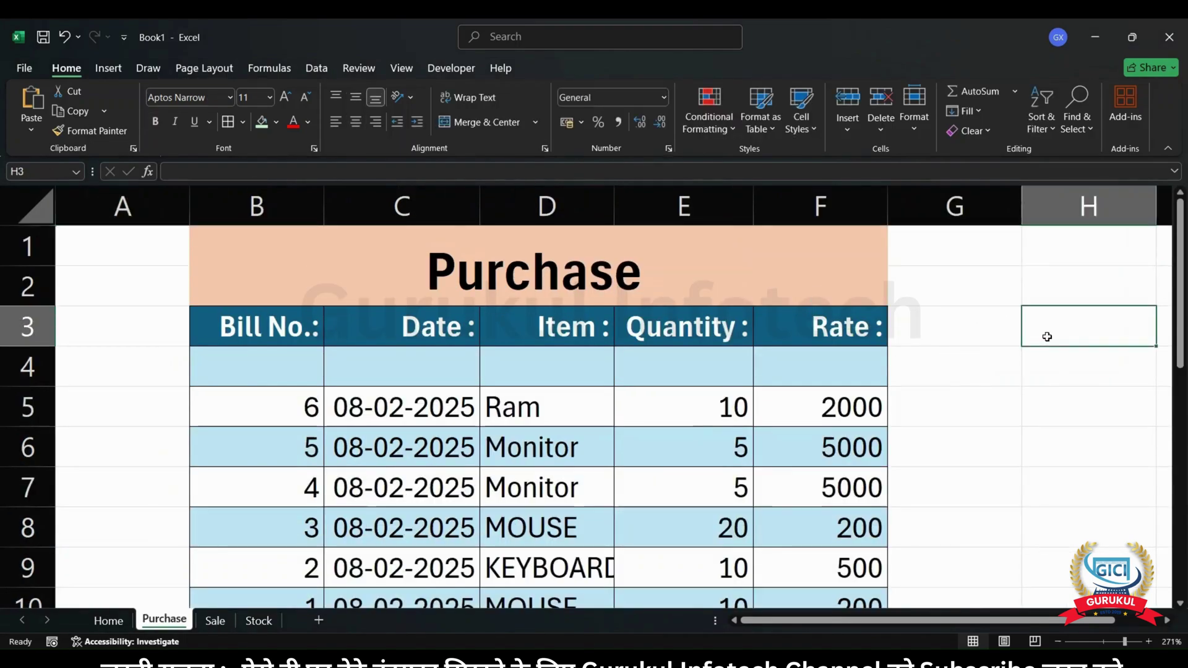
click(979, 335)
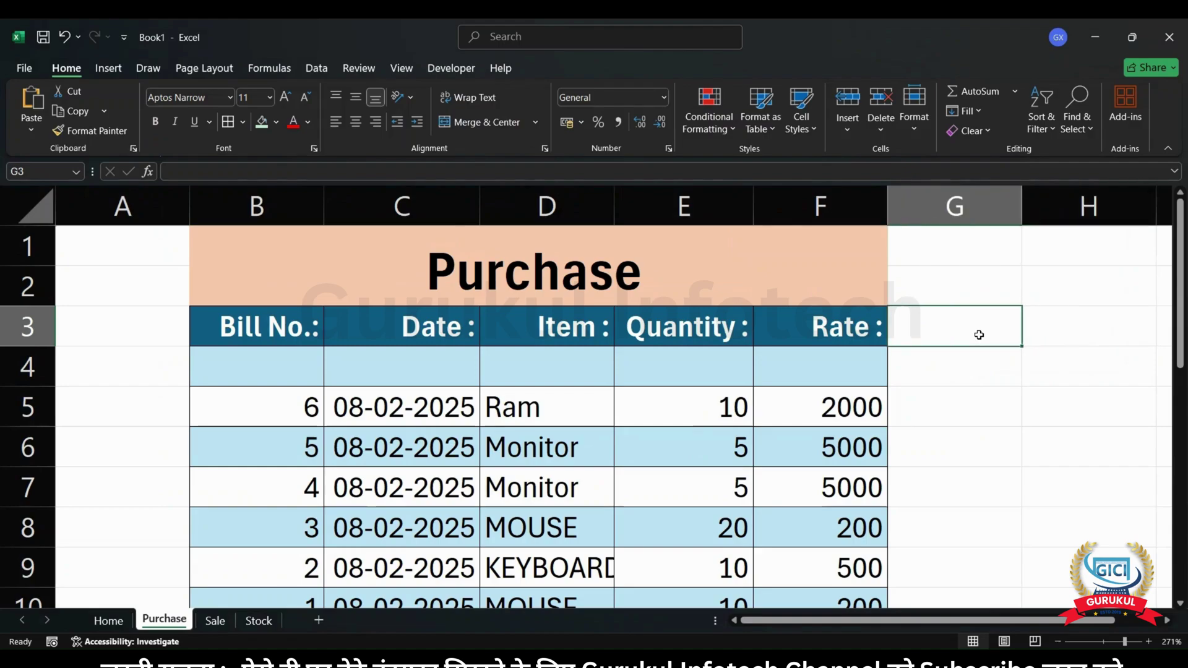
key(ctrl+v)
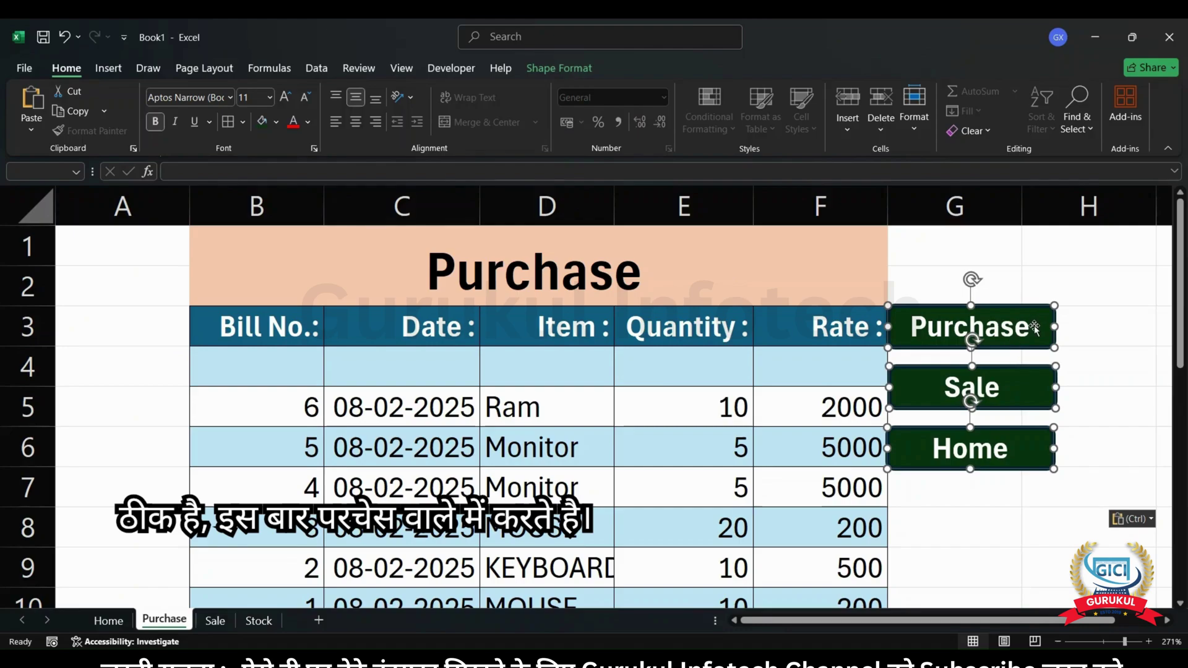
click(1084, 334)
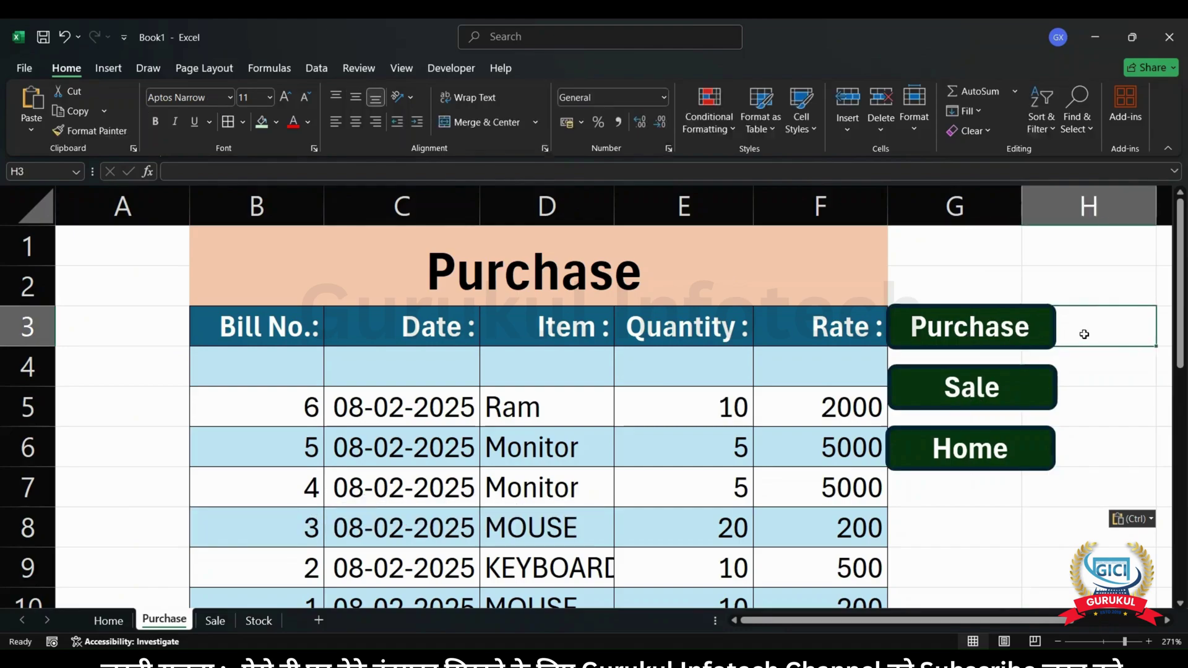
- Relabel the pasted Purchase button on the Purchase sheet as Stock
click(1034, 333)
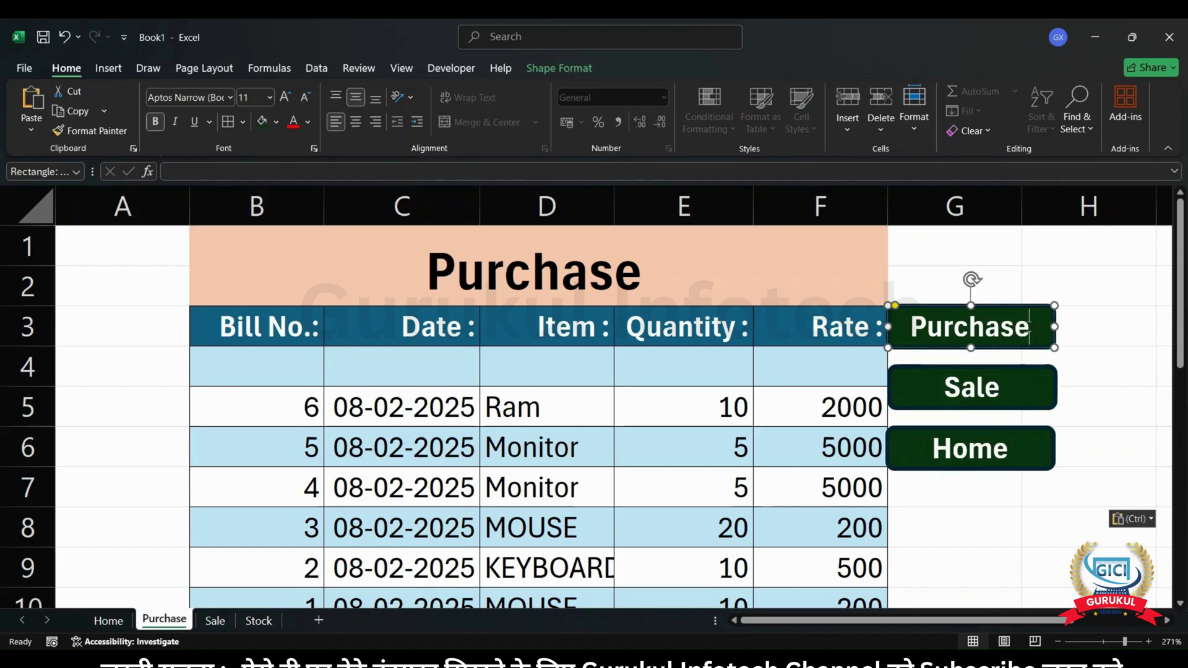
key(BackSpace)
key(BackSpace)
key(BackSpace)
key(BackSpace)
key(BackSpace)
key(BackSpace)
key(BackSpace)
key(BackSpace)
text(Stock)
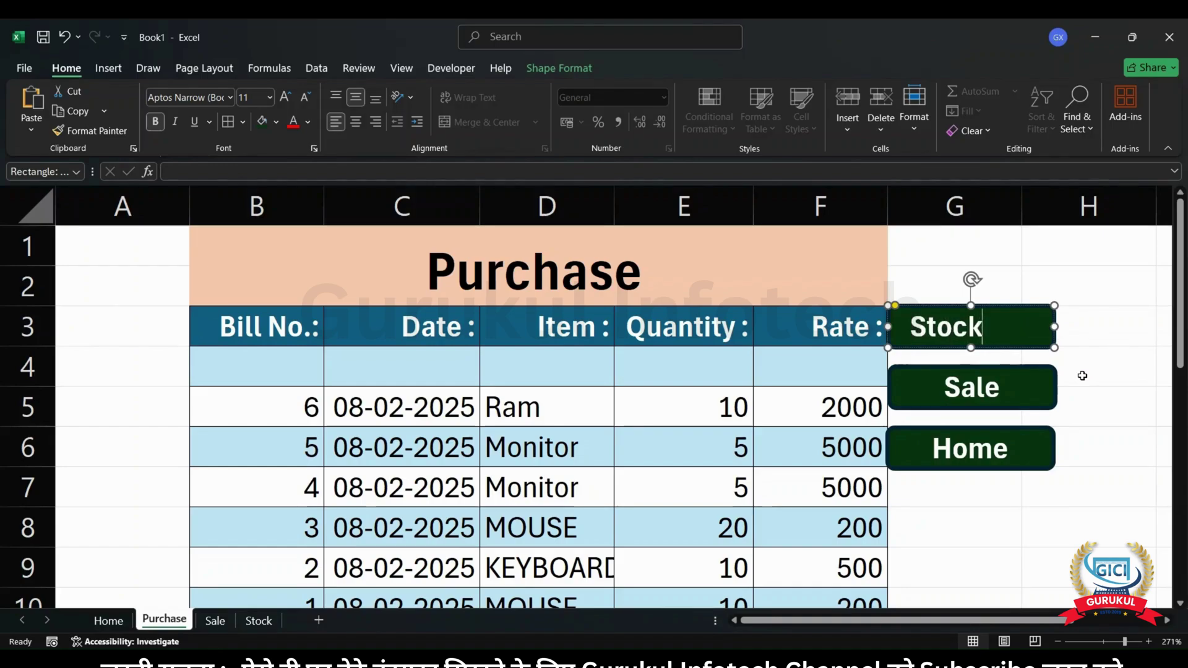
- Centre the Stock label horizontally within its button on the Purchase sheet and deselect the button
key(ctrl+a)
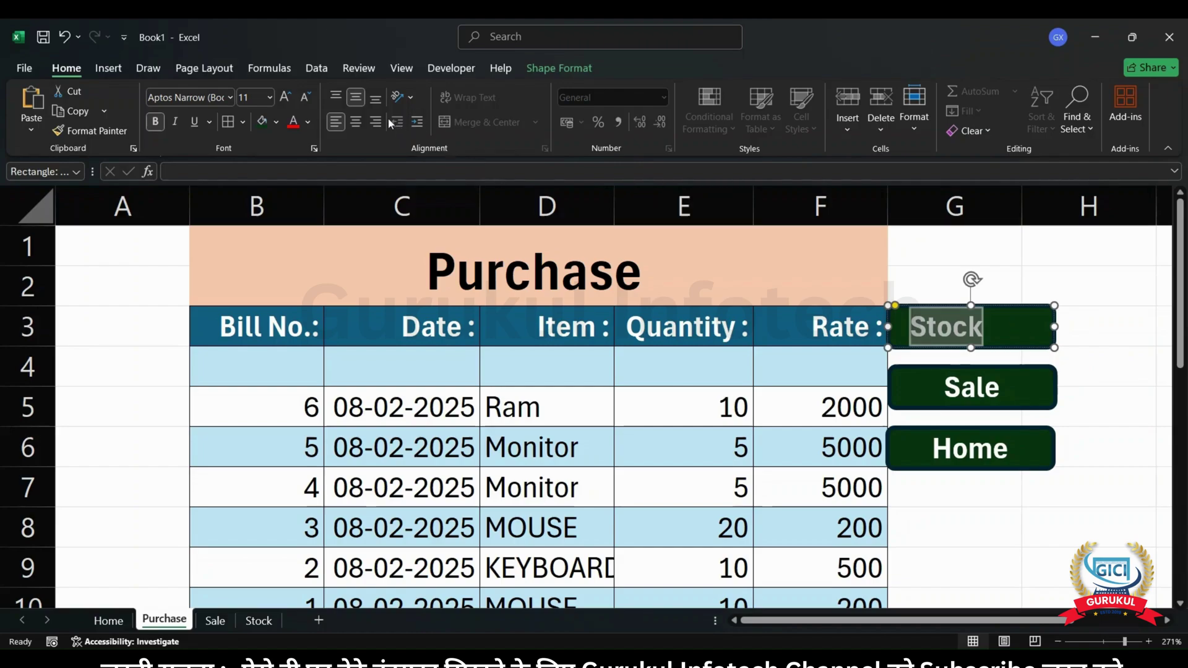
click(362, 121)
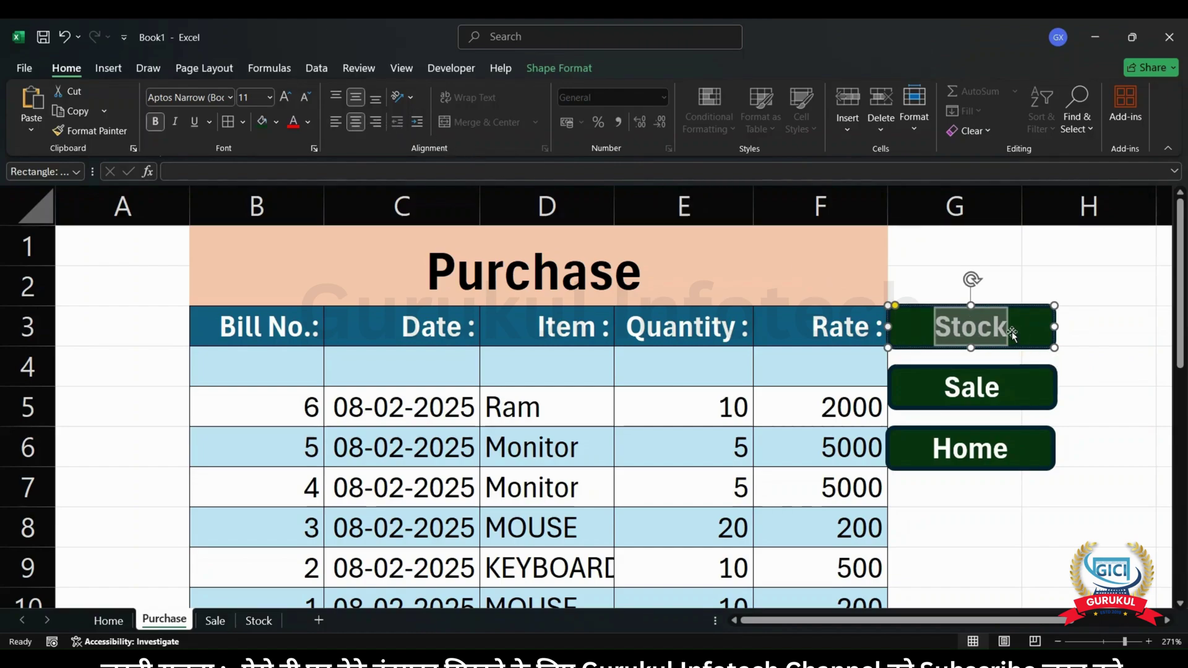
click(1038, 342)
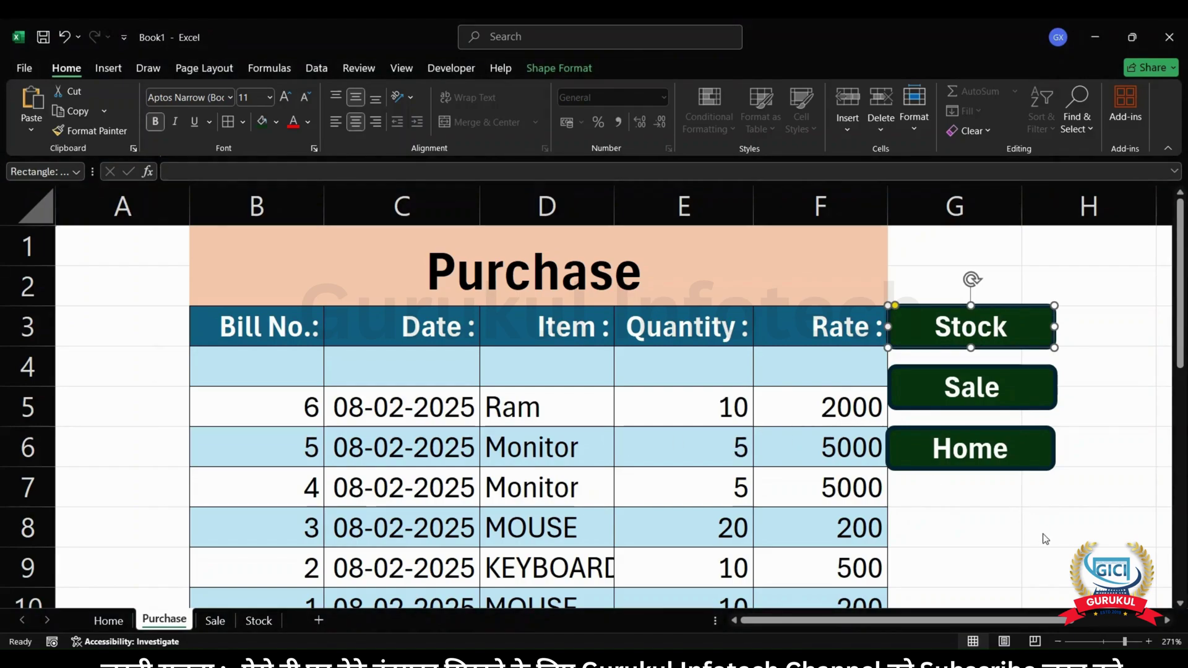
click(934, 551)
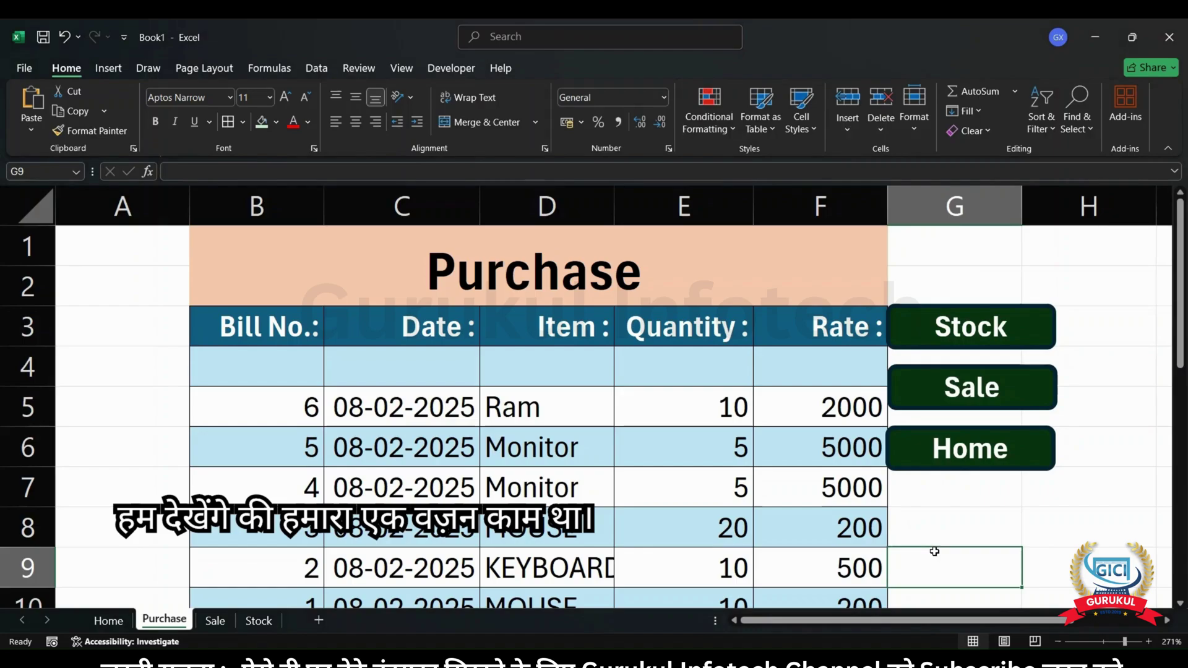
- Starting from the Home sheet, test the linked buttons through Purchase, Sale and Stock, and refresh the stock table
click(109, 620)
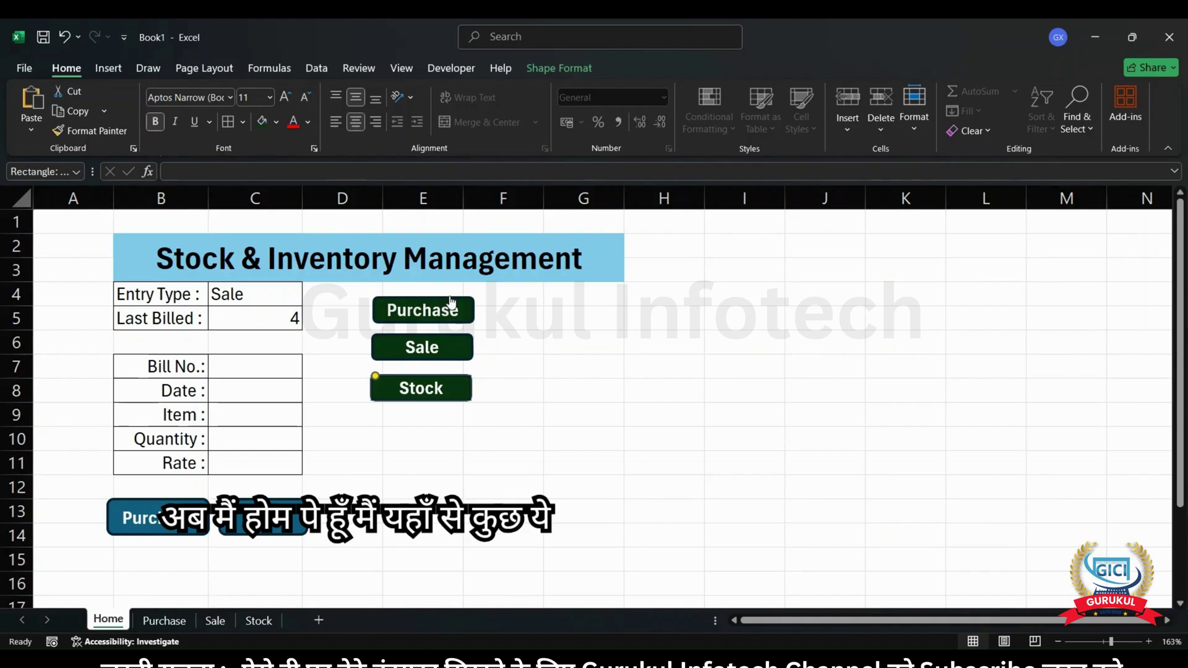
click(436, 316)
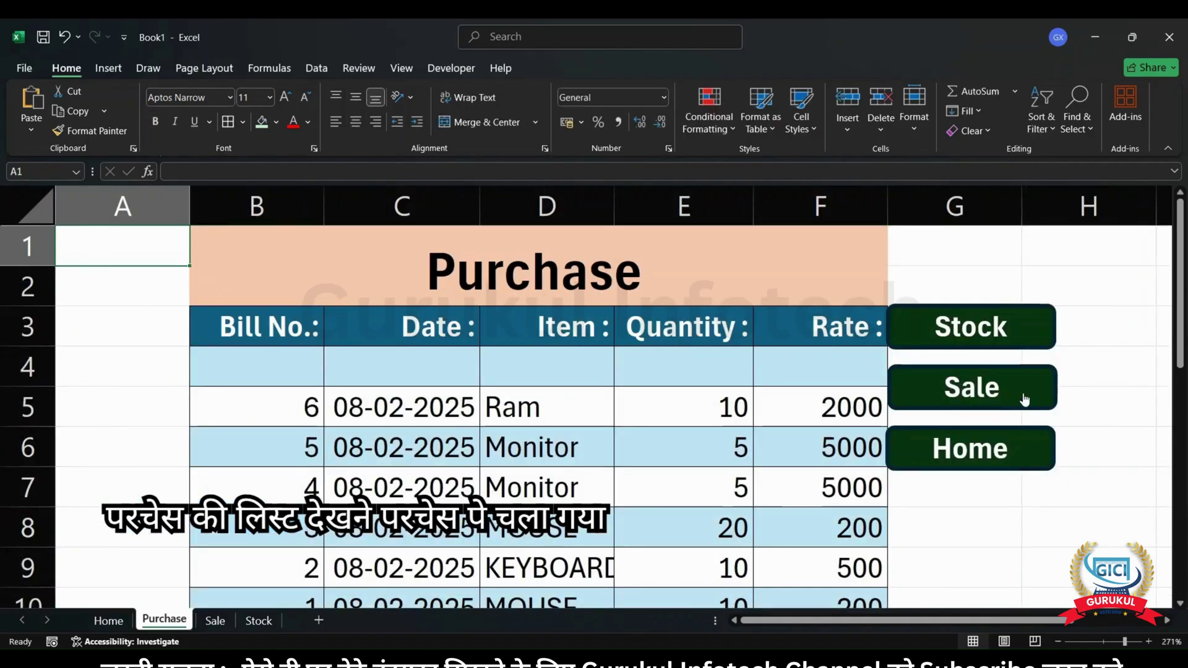
click(1008, 399)
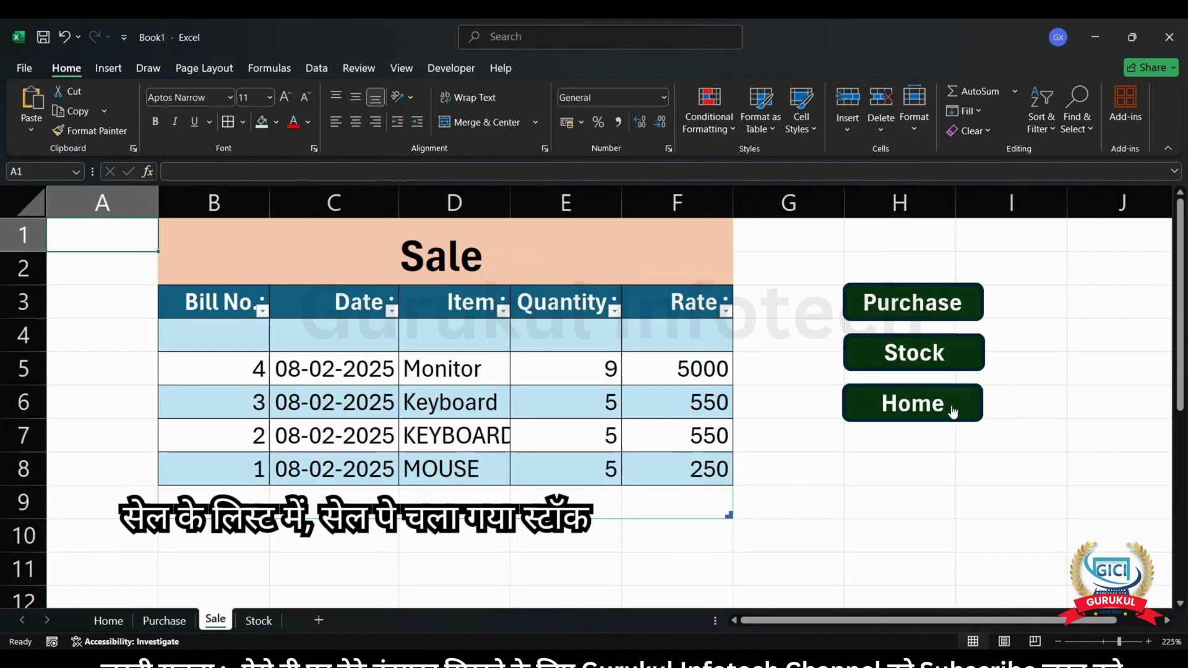
click(928, 360)
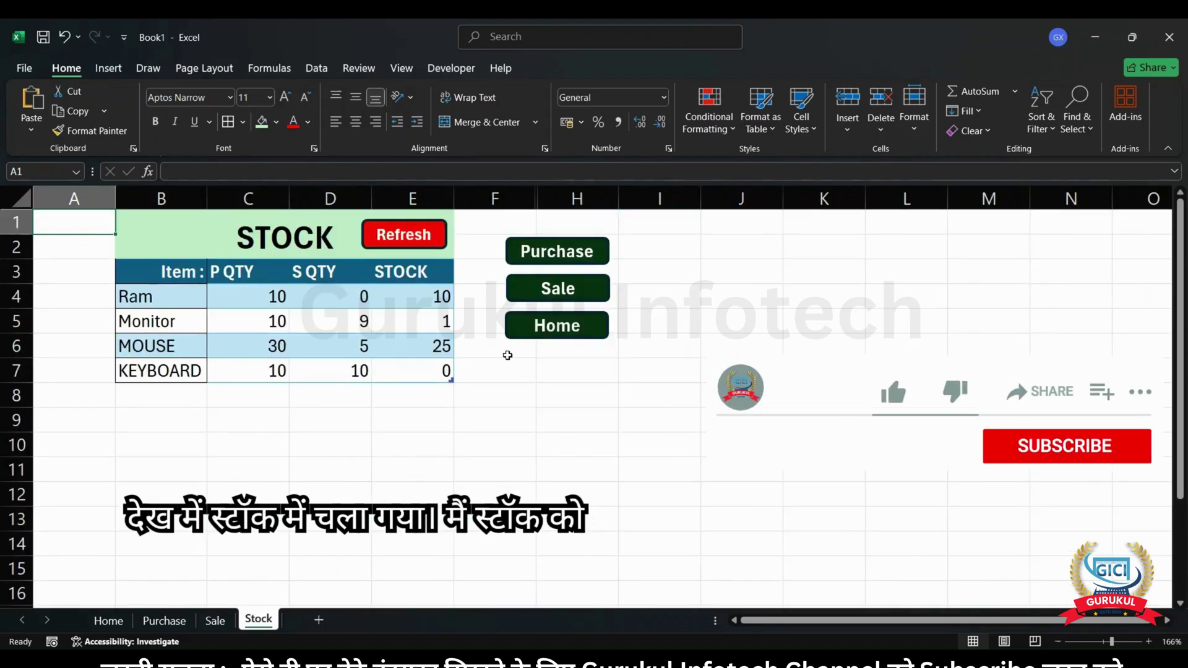
click(408, 239)
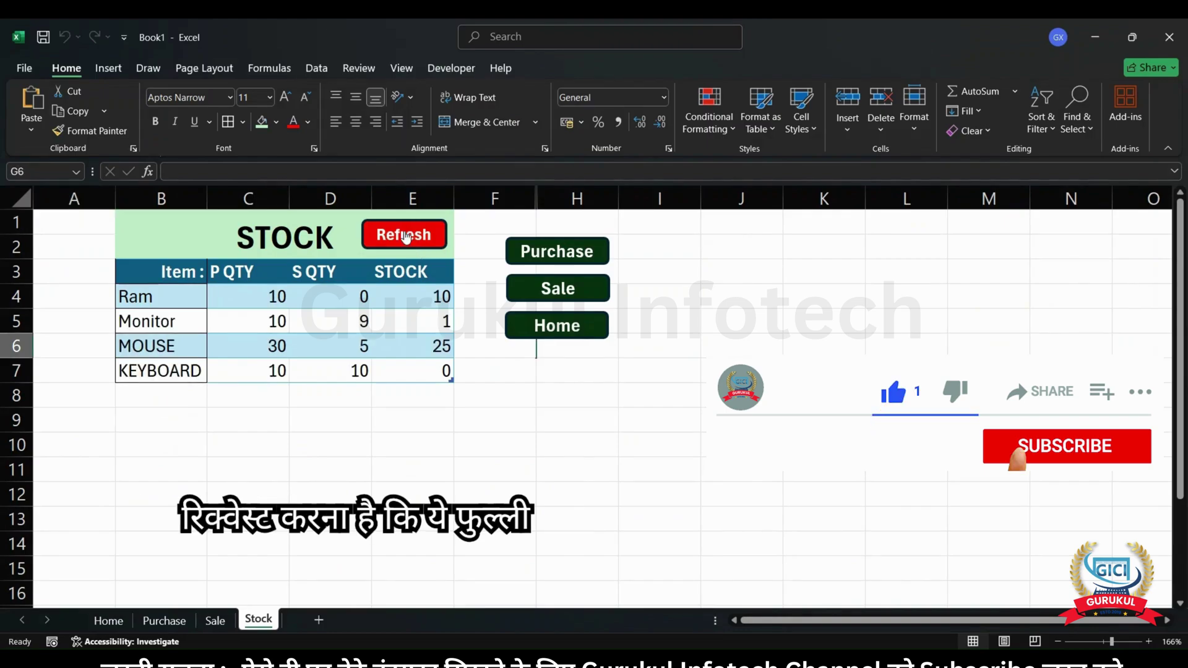